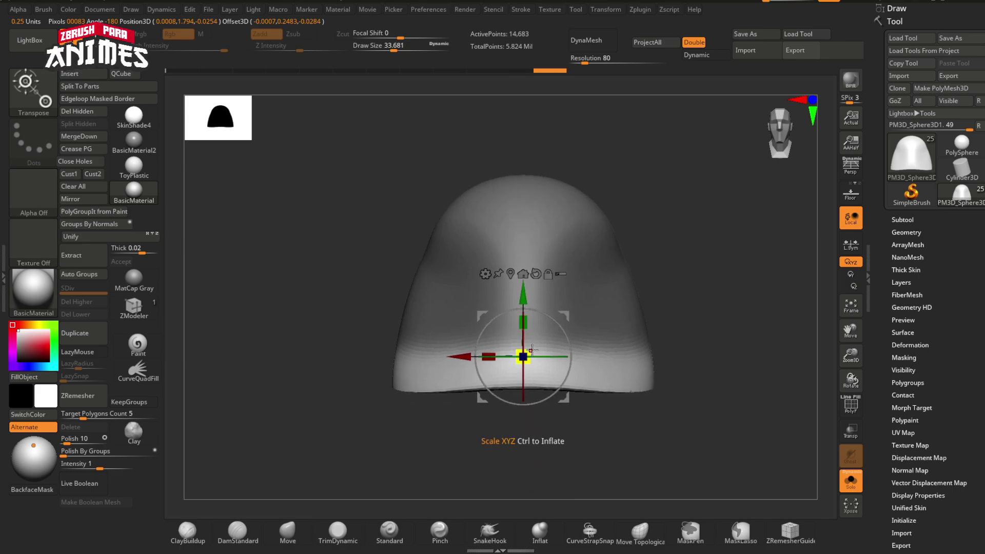
# Scale the shirt's bottom band inward to about 0.77, clear the mask and bring back the rest of the character
pyautogui.moveTo(526, 352); pyautogui.dragTo(509, 361)
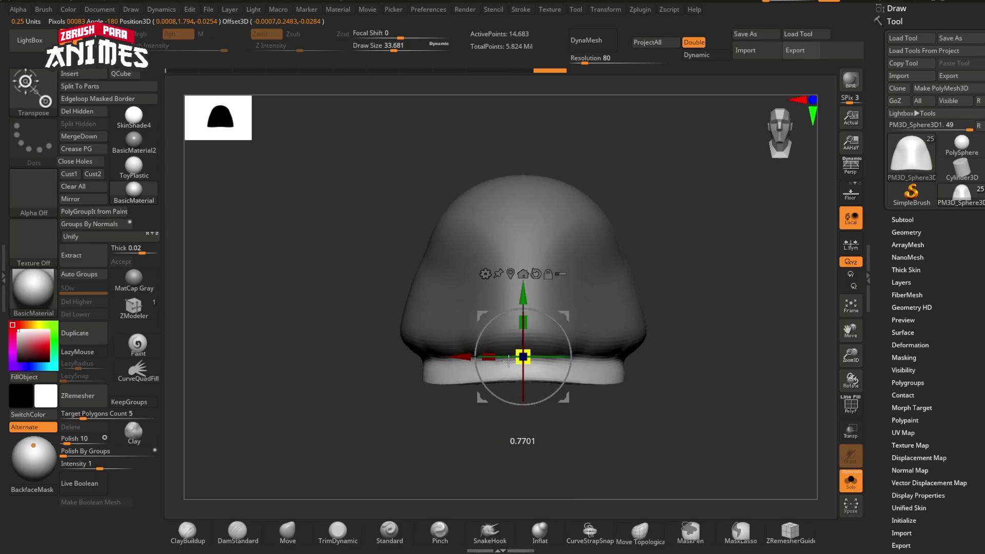
pyautogui.press('q')
pyautogui.keyDown('ctrl'); pyautogui.moveTo(410, 405); pyautogui.dragTo(460, 400); pyautogui.keyUp('ctrl')
pyautogui.keyDown('ctrl'); pyautogui.moveTo(461, 400); pyautogui.dragTo(477, 354, button='right'); pyautogui.keyUp('ctrl')
pyautogui.click(851, 481)
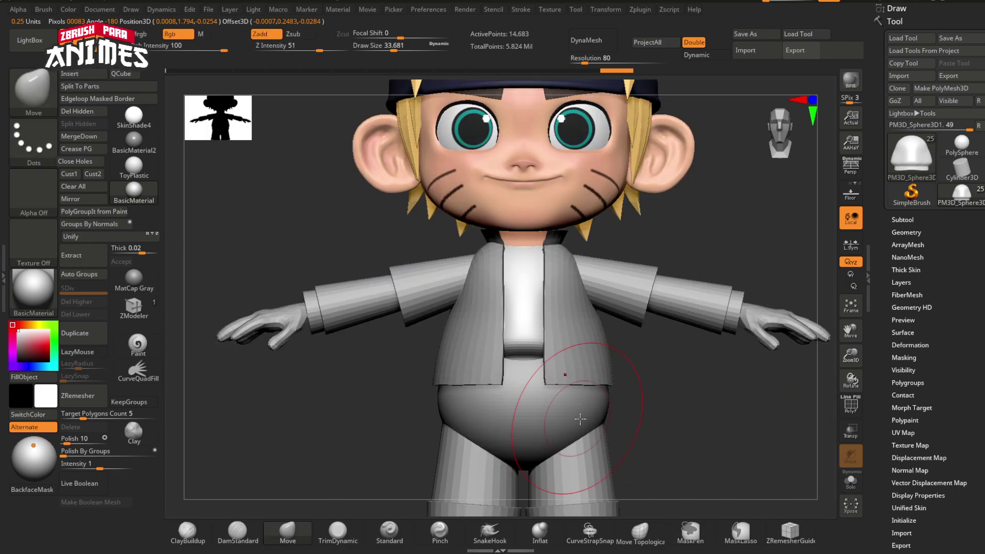
# Merge the hip sphere with the trouser-leg subtool below it, PM3D_Cylinder3D1_6
pyautogui.keyDown('alt'); pyautogui.click(478, 390); pyautogui.keyUp('alt')
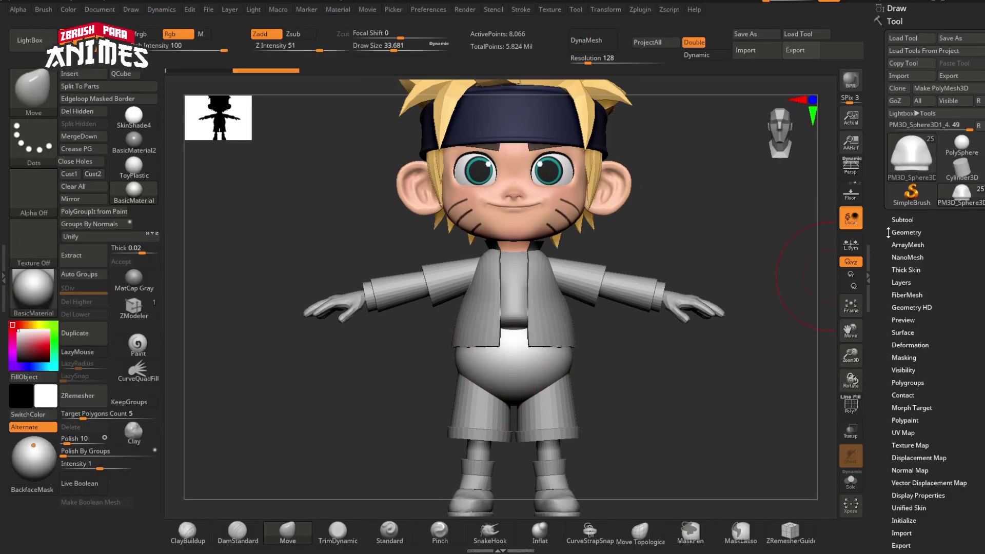
pyautogui.click(899, 220)
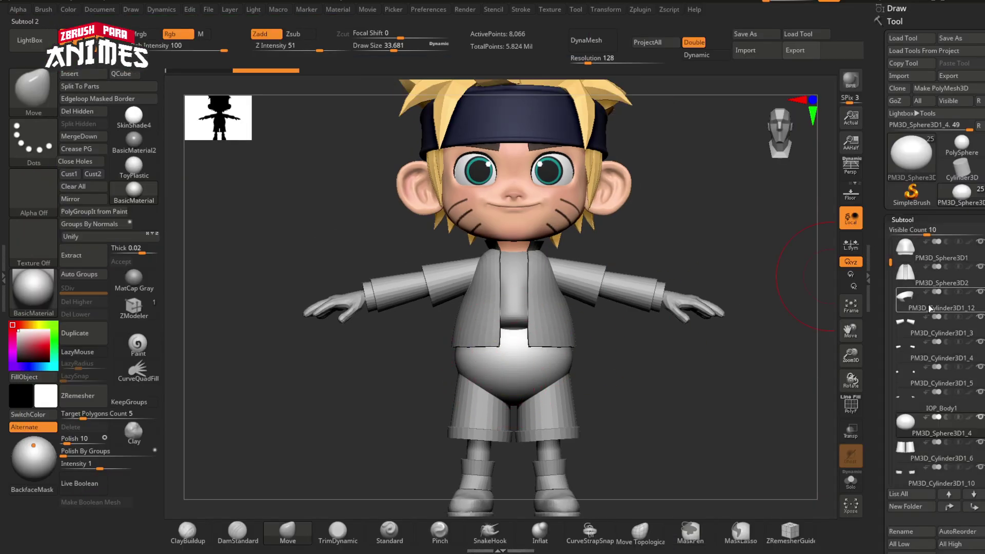
pyautogui.click(93, 142)
pyautogui.click(112, 161)
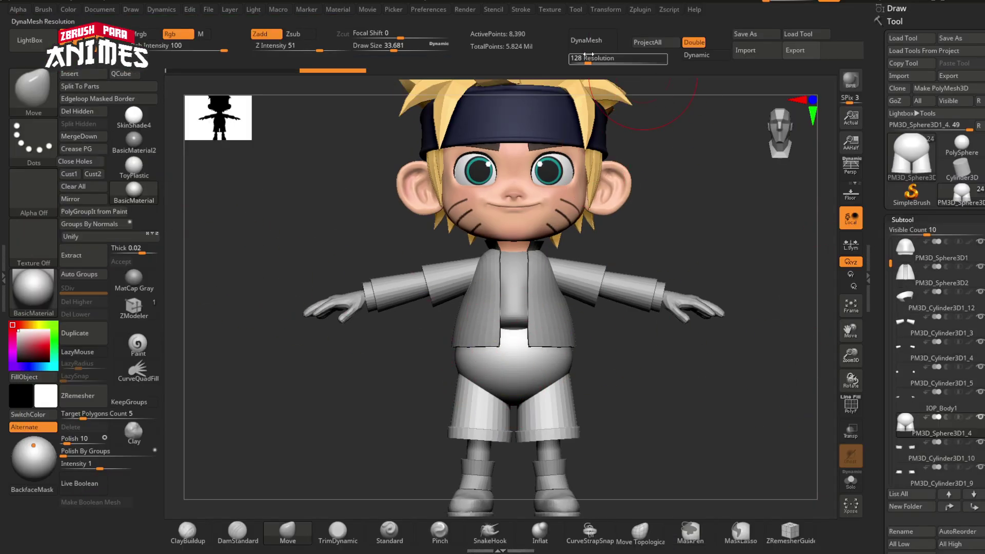
pyautogui.click(592, 43)
pyautogui.keyDown('ctrl'); pyautogui.moveTo(600, 131); pyautogui.dragTo(523, 318, button='right'); pyautogui.keyUp('ctrl')
pyautogui.hotkey('ctrl', 'z')
# Remesh the merged hips and legs with DynaMesh at resolution 304
pyautogui.click(597, 60)
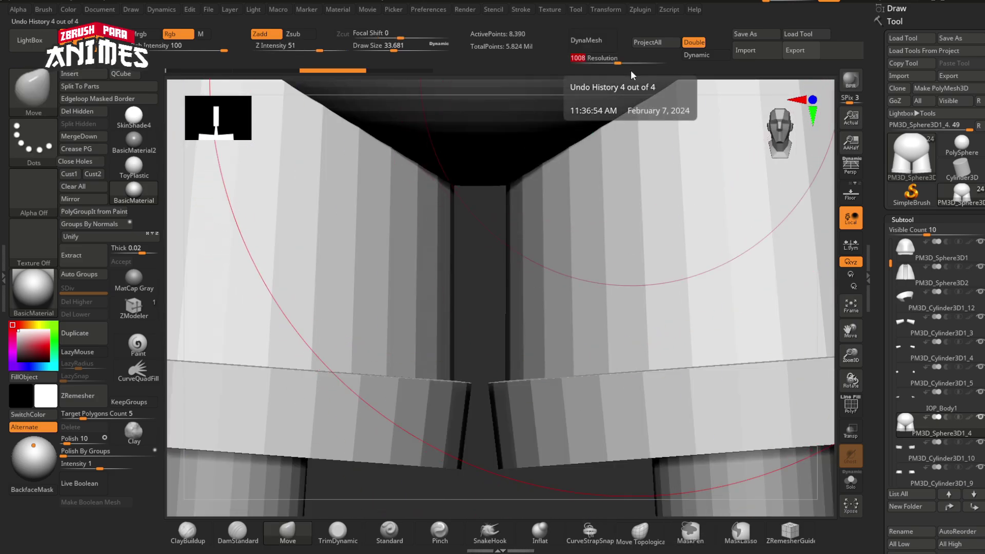
pyautogui.click(590, 40)
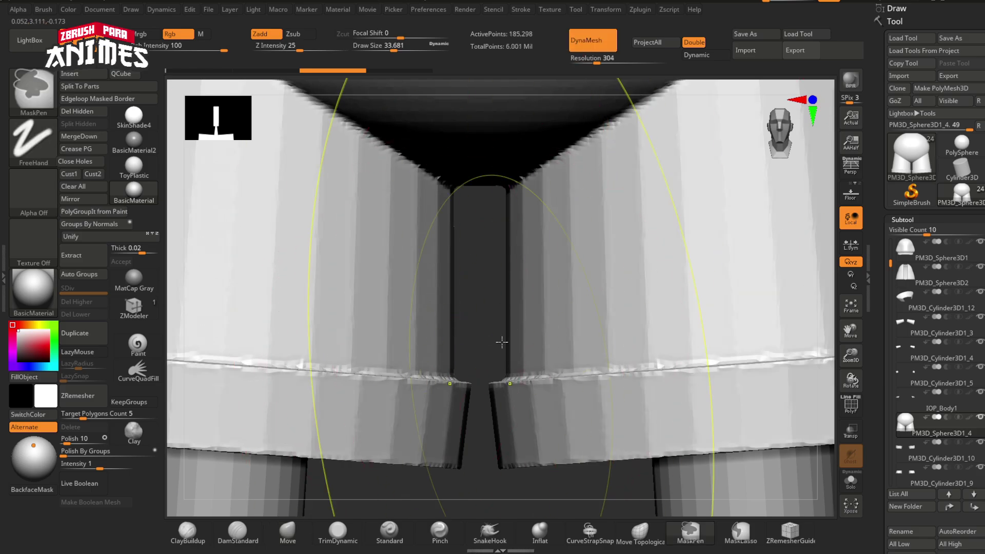
# Smooth the seams between the hips, legs and cuffs at front and back, with the shorts isolated
pyautogui.press('f')
pyautogui.keyDown('shift'); pyautogui.moveTo(396, 363); pyautogui.dragTo(469, 337); pyautogui.keyUp('shift')
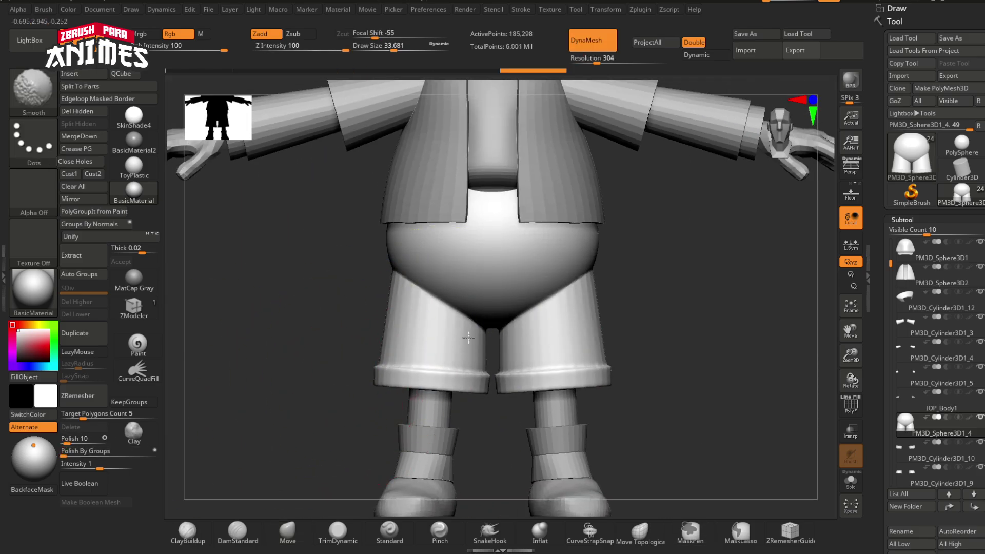
pyautogui.keyDown('shift'); pyautogui.moveTo(402, 287); pyautogui.dragTo(405, 256); pyautogui.keyUp('shift')
pyautogui.click(850, 481)
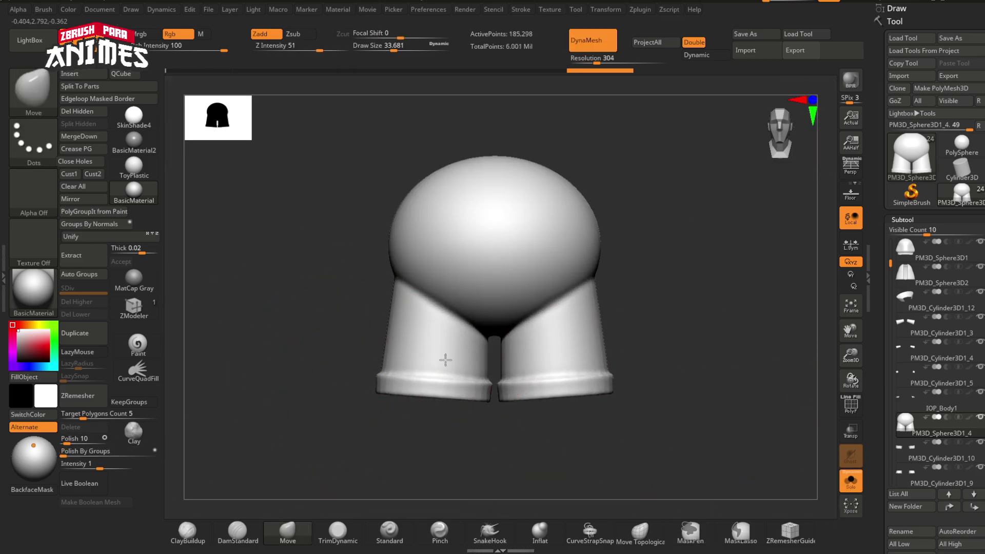
pyautogui.keyDown('shift'); pyautogui.moveTo(277, 359); pyautogui.dragTo(354, 350); pyautogui.keyUp('shift')
pyautogui.keyDown('shift'); pyautogui.moveTo(423, 426); pyautogui.dragTo(401, 426); pyautogui.keyUp('shift')
pyautogui.keyDown('shift'); pyautogui.moveTo(287, 359); pyautogui.dragTo(369, 356); pyautogui.keyUp('shift')
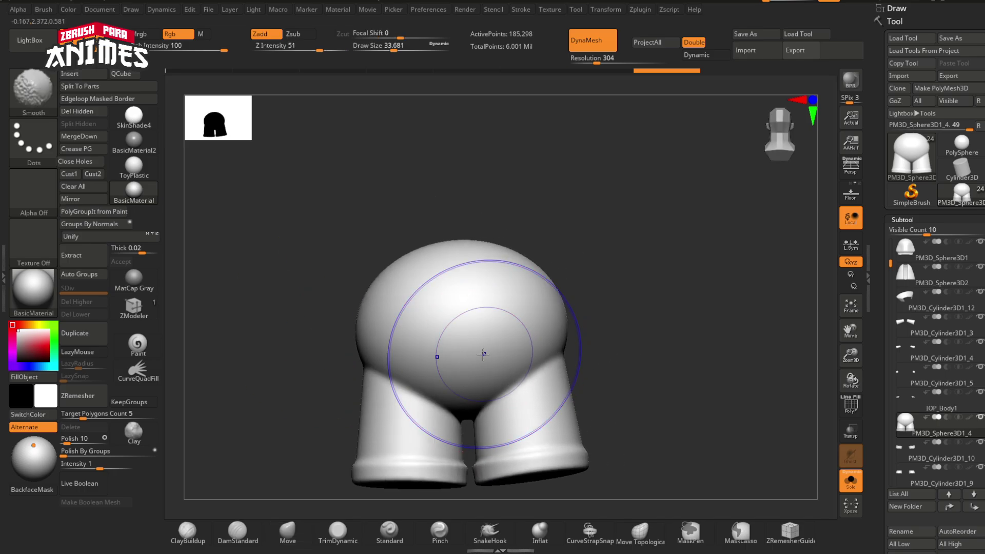
pyautogui.keyDown('shift'); pyautogui.moveTo(410, 268); pyautogui.dragTo(414, 273); pyautogui.keyUp('shift')
pyautogui.moveTo(462, 331); pyautogui.dragTo(308, 318, button='right')
pyautogui.moveTo(307, 318)
pyautogui.keyDown('alt'); pyautogui.mouseDown(button='right')
pyautogui.moveTo(496, 296)
pyautogui.moveTo(549, 330)
pyautogui.mouseUp(button='right'); pyautogui.keyUp('alt')
# Nudge the side of the shorts' hips inward with the Move brush
pyautogui.press('s')
pyautogui.moveTo(483, 353); pyautogui.dragTo(479, 353)
pyautogui.press('s')
pyautogui.moveTo(409, 323); pyautogui.dragTo(414, 321)
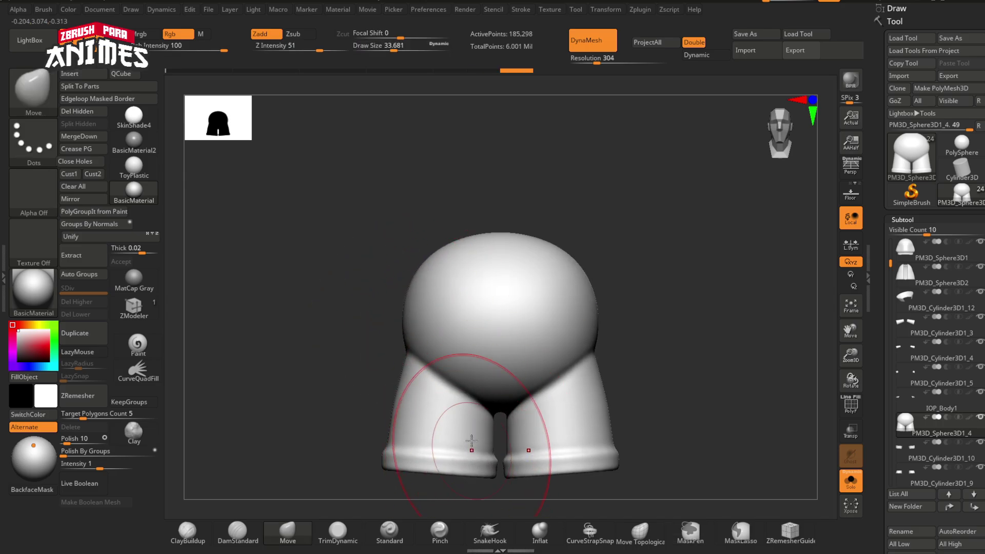
# Remesh the shorts with DynaMesh at resolution 128 and smooth the cuffs into the legs
pyautogui.press('shift')
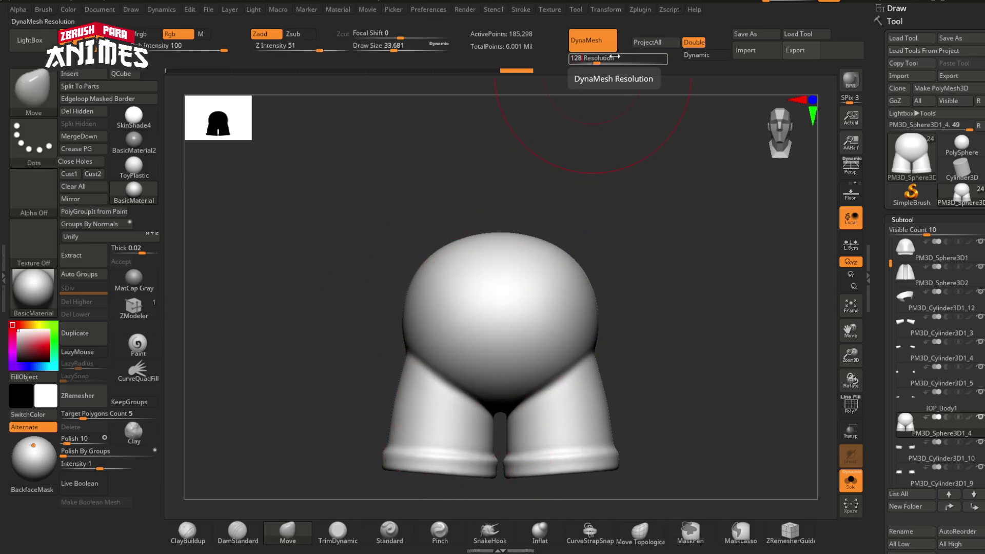
pyautogui.press('Return')
pyautogui.keyDown('ctrl'); pyautogui.moveTo(344, 421); pyautogui.dragTo(328, 446); pyautogui.keyUp('ctrl')
pyautogui.keyDown('shift'); pyautogui.moveTo(464, 445); pyautogui.dragTo(425, 362); pyautogui.keyUp('shift')
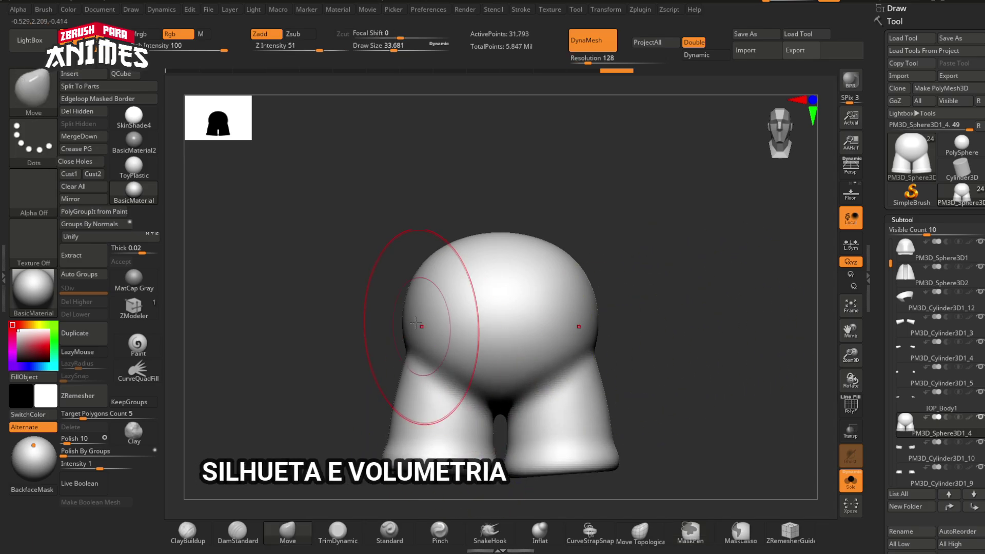
# Narrow the hips and push the top of the shorts down with the Move brush to flatten the silhouette
pyautogui.moveTo(416, 323); pyautogui.dragTo(429, 319)
pyautogui.moveTo(425, 284); pyautogui.dragTo(432, 288)
pyautogui.moveTo(354, 303)
pyautogui.keyDown('shift'); pyautogui.mouseDown()
pyautogui.moveTo(506, 301)
pyautogui.moveTo(448, 333)
pyautogui.moveTo(442, 311)
pyautogui.mouseUp(); pyautogui.keyUp('shift')
pyautogui.moveTo(308, 345); pyautogui.dragTo(318, 342)
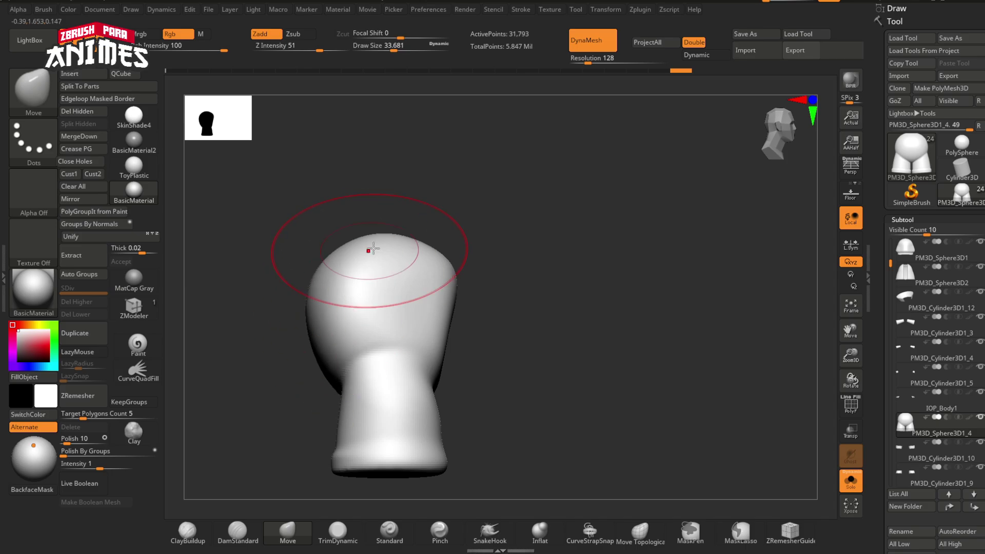
pyautogui.moveTo(370, 249); pyautogui.dragTo(371, 267)
pyautogui.moveTo(403, 247); pyautogui.dragTo(407, 264)
pyautogui.moveTo(500, 311)
pyautogui.keyDown('shift'); pyautogui.mouseDown()
pyautogui.moveTo(365, 314)
pyautogui.moveTo(395, 322)
pyautogui.mouseUp(); pyautogui.keyUp('shift')
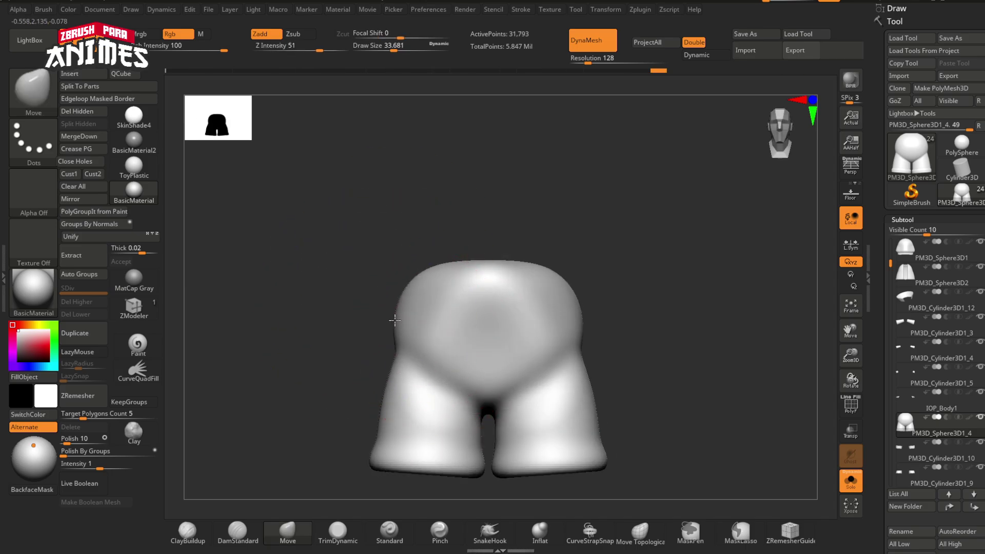
# Trim the top of the shorts along a straight horizontal line to form the waist
pyautogui.keyDown('ctrl'); pyautogui.keyDown('shift'); pyautogui.click(32, 97); pyautogui.keyUp('shift'); pyautogui.keyUp('ctrl')
pyautogui.keyDown('ctrl'); pyautogui.keyDown('shift'); pyautogui.click(610, 154); pyautogui.keyUp('shift'); pyautogui.keyUp('ctrl')
pyautogui.keyDown('ctrl'); pyautogui.keyDown('shift'); pyautogui.moveTo(379, 282); pyautogui.dragTo(697, 281); pyautogui.keyUp('shift'); pyautogui.keyUp('ctrl')
# Flare the leg hems with a smaller Move brush, remesh the shorts and bring back the rest of the character
pyautogui.moveTo(749, 449)
pyautogui.mouseDown()
pyautogui.moveTo(543, 350)
pyautogui.moveTo(567, 314)
pyautogui.mouseUp()
pyautogui.press('s')
pyautogui.moveTo(428, 367)
pyautogui.mouseDown()
pyautogui.moveTo(441, 288)
pyautogui.moveTo(523, 325)
pyautogui.moveTo(565, 313)
pyautogui.mouseUp()
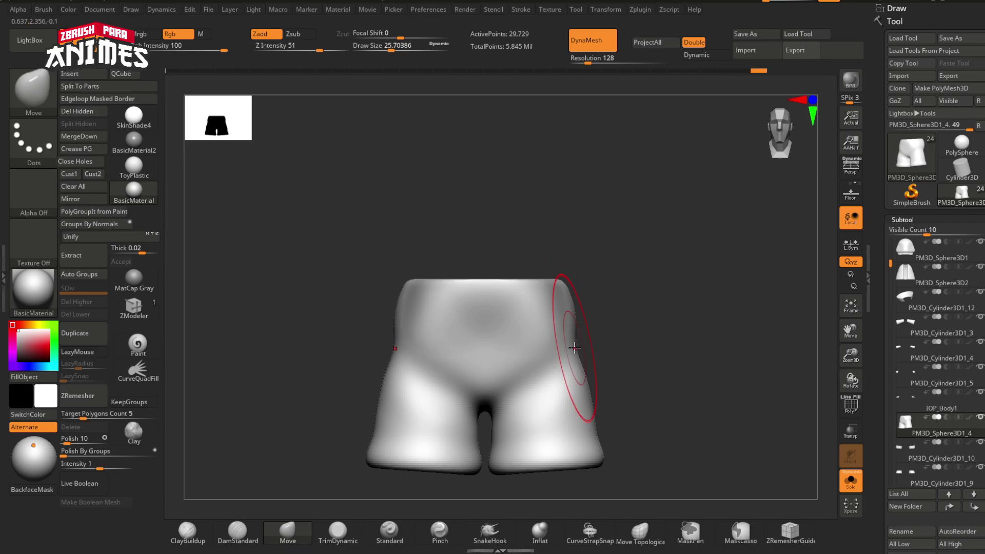
pyautogui.moveTo(593, 429); pyautogui.dragTo(601, 432)
pyautogui.moveTo(590, 394); pyautogui.dragTo(580, 396)
pyautogui.keyDown('ctrl'); pyautogui.moveTo(675, 404); pyautogui.dragTo(687, 425); pyautogui.keyUp('ctrl')
pyautogui.click(673, 423)
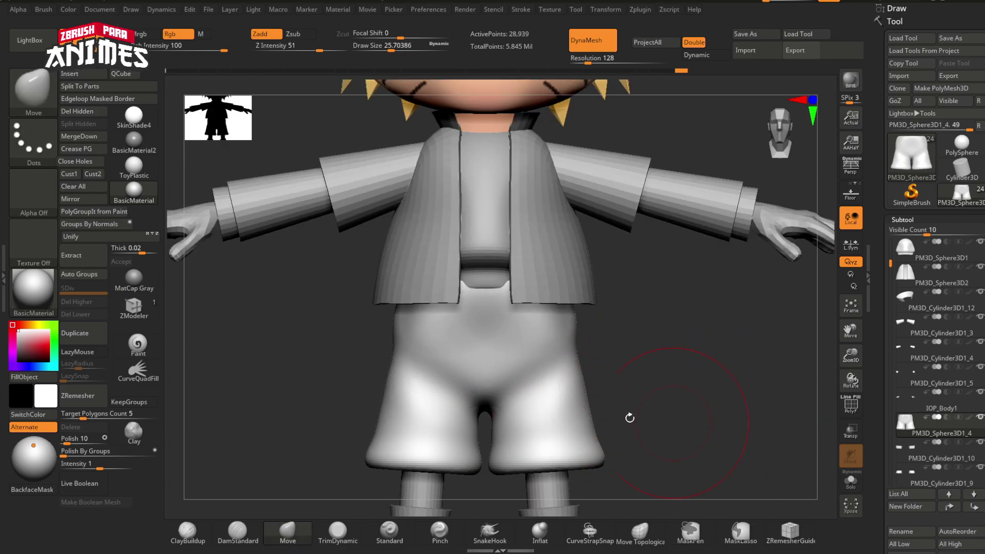
# Hide the jacket subtool to expose the shirt hem and the shorts' waist
pyautogui.keyDown('ctrl'); pyautogui.moveTo(630, 418); pyautogui.dragTo(518, 369, button='right'); pyautogui.keyUp('ctrl')
pyautogui.keyDown('ctrl'); pyautogui.moveTo(473, 337); pyautogui.dragTo(482, 302, button='right'); pyautogui.keyUp('ctrl')
pyautogui.keyDown('ctrl'); pyautogui.moveTo(492, 354); pyautogui.dragTo(478, 372, button='right'); pyautogui.keyUp('ctrl')
pyautogui.press('w')
pyautogui.keyDown('alt'); pyautogui.moveTo(523, 417); pyautogui.dragTo(531, 363, button='right'); pyautogui.keyUp('alt')
pyautogui.moveTo(531, 363)
pyautogui.mouseDown(button='right')
pyautogui.moveTo(500, 364)
pyautogui.moveTo(529, 361)
pyautogui.mouseUp(button='right')
pyautogui.press('q')
pyautogui.moveTo(446, 327)
pyautogui.keyDown('ctrl'); pyautogui.mouseDown(button='right')
pyautogui.moveTo(488, 334)
pyautogui.moveTo(483, 367)
pyautogui.mouseUp(button='right'); pyautogui.keyUp('ctrl')
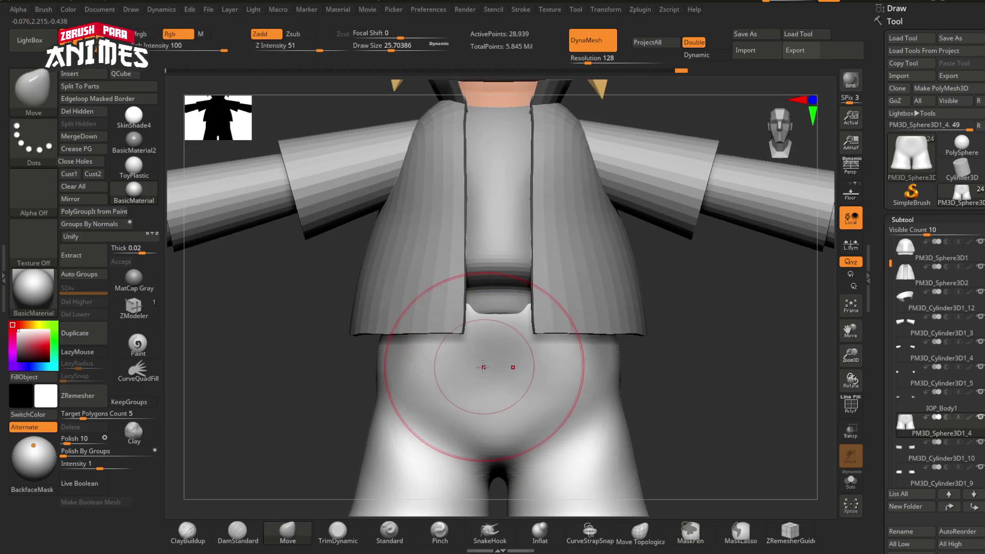
pyautogui.press(']')
pyautogui.keyDown('alt'); pyautogui.click(621, 304); pyautogui.keyUp('alt')
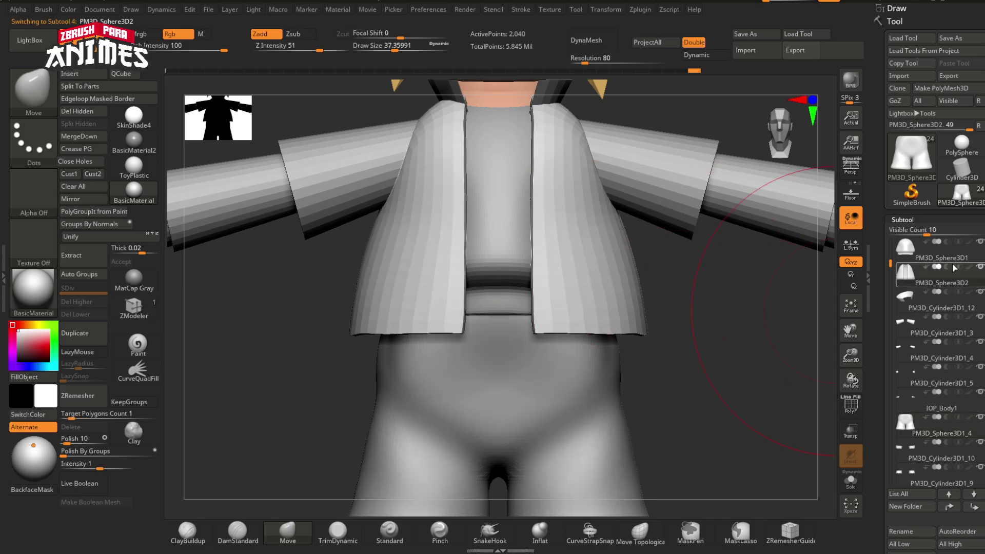
pyautogui.click(980, 267)
# Pull the shorts' front waistline below the shirt band with the Move brush at draw size about 17, and smooth it
pyautogui.keyDown('alt'); pyautogui.click(497, 379); pyautogui.keyUp('alt')
pyautogui.moveTo(424, 337)
pyautogui.mouseDown(button='right')
pyautogui.moveTo(390, 334)
pyautogui.moveTo(413, 337)
pyautogui.mouseUp(button='right')
pyautogui.press('s')
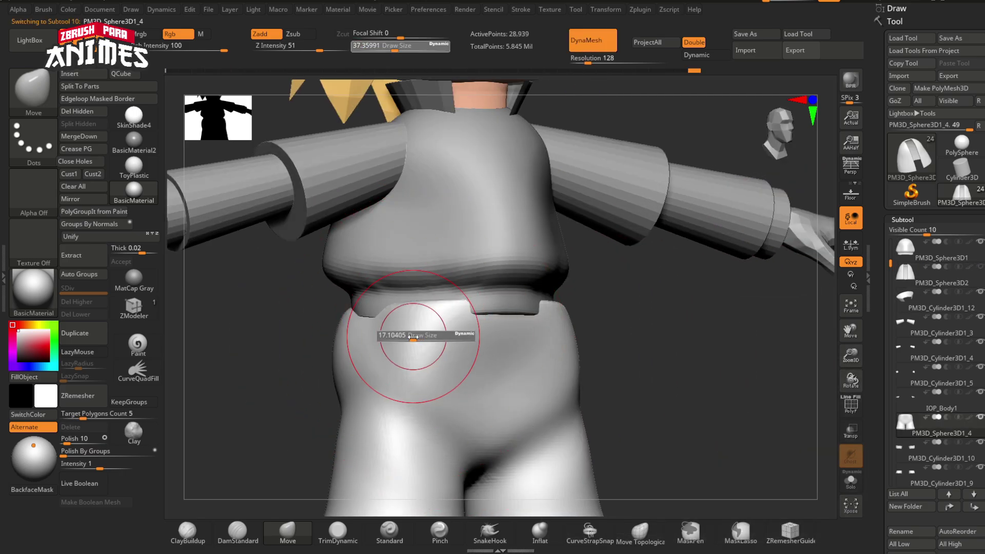
pyautogui.moveTo(414, 305); pyautogui.dragTo(418, 370)
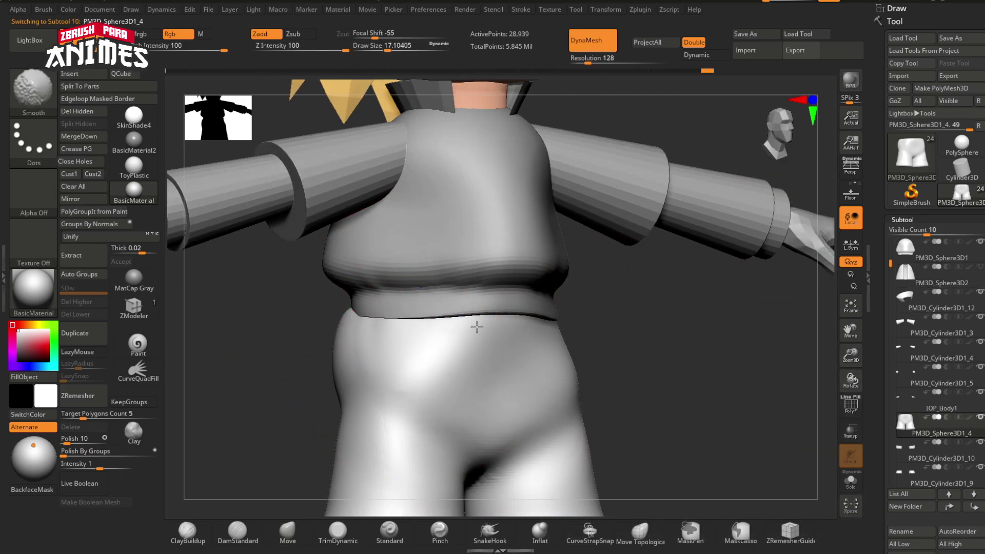
pyautogui.keyDown('shift'); pyautogui.moveTo(477, 327); pyautogui.dragTo(457, 334, button='right'); pyautogui.keyUp('shift')
# Reshape the sides and back of the shorts with a larger Move brush so they follow the shirt band
pyautogui.press('s')
pyautogui.moveTo(328, 323)
pyautogui.mouseDown(button='right')
pyautogui.moveTo(367, 315)
pyautogui.moveTo(318, 328)
pyautogui.mouseUp(button='right')
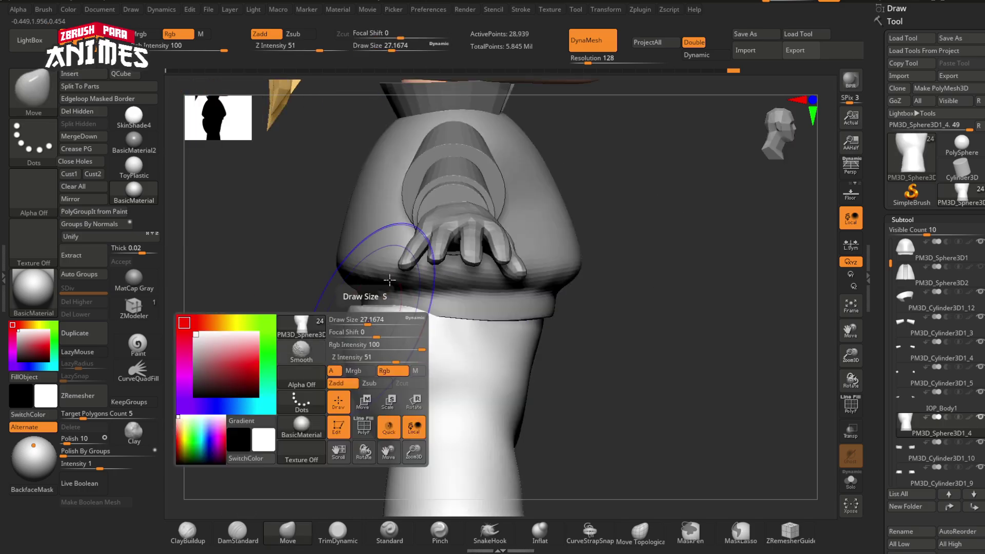
pyautogui.press('s')
pyautogui.moveTo(387, 332); pyautogui.dragTo(393, 334)
pyautogui.moveTo(394, 334)
pyautogui.keyDown('ctrl'); pyautogui.mouseDown(button='right')
pyautogui.moveTo(396, 355)
pyautogui.moveTo(451, 375)
pyautogui.mouseUp(button='right'); pyautogui.keyUp('ctrl')
pyautogui.keyDown('ctrl'); pyautogui.moveTo(452, 375); pyautogui.dragTo(451, 354, button='right'); pyautogui.keyUp('ctrl')
pyautogui.moveTo(448, 351); pyautogui.dragTo(430, 352)
pyautogui.moveTo(374, 335); pyautogui.dragTo(372, 350)
pyautogui.moveTo(465, 388); pyautogui.dragTo(444, 391)
# Select the shirt and adjust its lower band with the Move brush, working from the front and side
pyautogui.moveTo(523, 329)
pyautogui.mouseDown(button='right')
pyautogui.moveTo(559, 283)
pyautogui.moveTo(431, 302)
pyautogui.moveTo(536, 341)
pyautogui.moveTo(429, 336)
pyautogui.moveTo(523, 287)
pyautogui.mouseUp(button='right')
pyautogui.moveTo(524, 287)
pyautogui.keyDown('ctrl'); pyautogui.mouseDown(button='right')
pyautogui.moveTo(529, 242)
pyautogui.moveTo(539, 274)
pyautogui.mouseUp(button='right'); pyautogui.keyUp('ctrl')
pyautogui.keyDown('alt'); pyautogui.click(539, 280); pyautogui.keyUp('alt')
pyautogui.moveTo(527, 276); pyautogui.dragTo(566, 286)
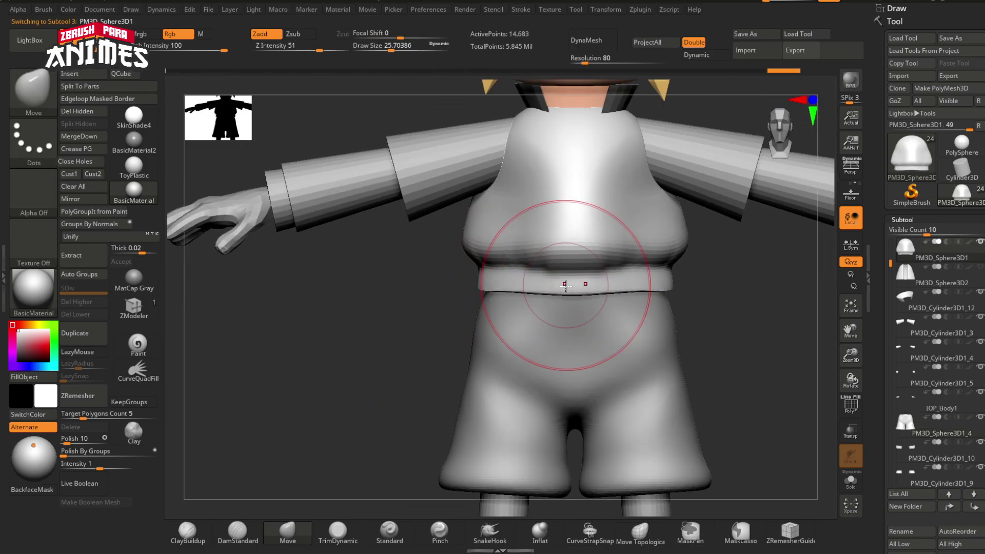
pyautogui.keyDown('ctrl'); pyautogui.moveTo(566, 286); pyautogui.dragTo(179, 385, button='right'); pyautogui.keyUp('ctrl')
pyautogui.moveTo(605, 354); pyautogui.dragTo(461, 323, button='right')
pyautogui.keyDown('alt'); pyautogui.moveTo(462, 323); pyautogui.dragTo(470, 375, button='right'); pyautogui.keyUp('alt')
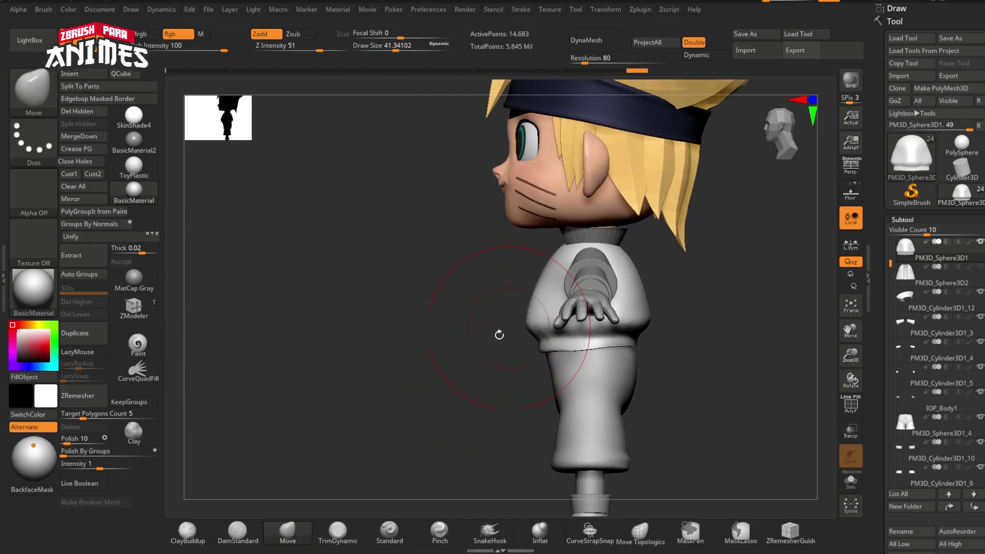
pyautogui.keyDown('alt'); pyautogui.click(550, 361); pyautogui.keyUp('alt')
pyautogui.moveTo(636, 365)
pyautogui.mouseDown(button='right')
pyautogui.moveTo(530, 371)
pyautogui.moveTo(636, 354)
pyautogui.mouseUp(button='right')
pyautogui.keyDown('alt'); pyautogui.click(623, 323); pyautogui.keyUp('alt')
pyautogui.moveTo(635, 324); pyautogui.dragTo(641, 326)
# Select the shorts and move them up toward the shirt along the vertical axis
pyautogui.moveTo(418, 370)
pyautogui.mouseDown(button='right')
pyautogui.moveTo(530, 380)
pyautogui.moveTo(528, 326)
pyautogui.moveTo(531, 359)
pyautogui.mouseUp(button='right')
pyautogui.keyDown('alt'); pyautogui.click(530, 381); pyautogui.keyUp('alt')
pyautogui.press('w')
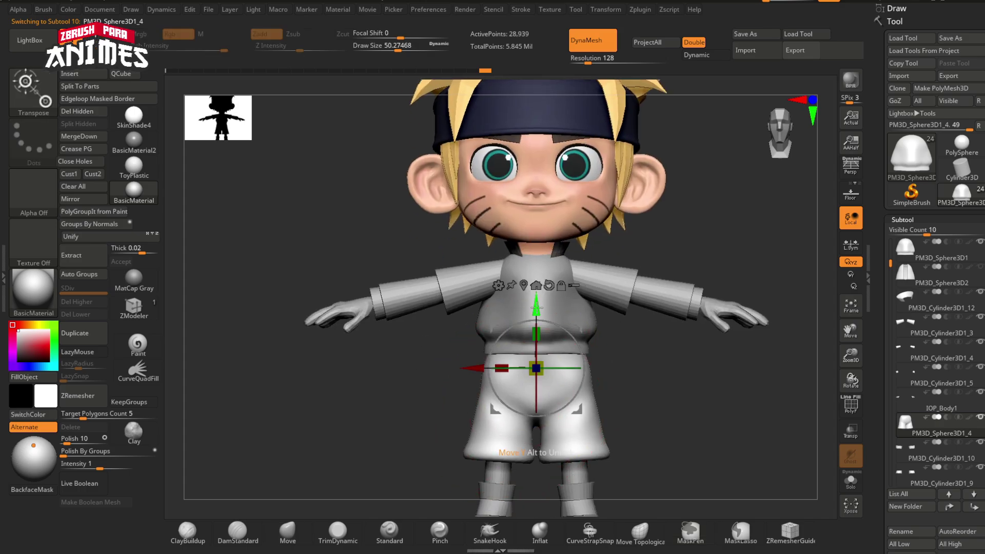
pyautogui.moveTo(536, 311); pyautogui.dragTo(536, 292)
pyautogui.press('q')
# Refine the front edge where the shorts meet the shirt band, using a smaller Move brush from below
pyautogui.keyDown('ctrl'); pyautogui.moveTo(433, 398); pyautogui.dragTo(441, 413, button='right'); pyautogui.keyUp('ctrl')
pyautogui.moveTo(505, 411); pyautogui.dragTo(530, 369, button='right')
pyautogui.press('s')
pyautogui.moveTo(531, 369); pyautogui.dragTo(525, 370)
pyautogui.keyDown('ctrl'); pyautogui.moveTo(526, 370); pyautogui.dragTo(527, 386, button='right'); pyautogui.keyUp('ctrl')
pyautogui.moveTo(527, 385); pyautogui.dragTo(545, 352, button='right')
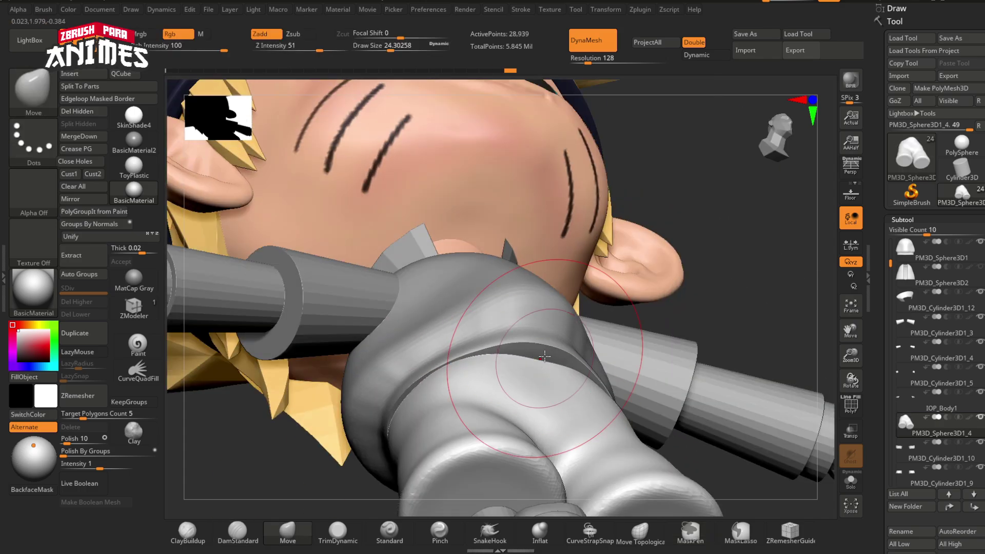
pyautogui.keyDown('alt'); pyautogui.click(546, 347); pyautogui.keyUp('alt')
pyautogui.press('s')
pyautogui.moveTo(549, 343); pyautogui.dragTo(547, 343)
pyautogui.moveTo(546, 343); pyautogui.dragTo(554, 305, button='right')
pyautogui.moveTo(554, 305); pyautogui.dragTo(558, 311)
pyautogui.moveTo(558, 311)
pyautogui.mouseDown(button='right')
pyautogui.moveTo(523, 381)
pyautogui.moveTo(526, 349)
pyautogui.moveTo(475, 409)
pyautogui.moveTo(466, 406)
pyautogui.moveTo(468, 360)
pyautogui.moveTo(519, 367)
pyautogui.moveTo(472, 349)
pyautogui.moveTo(454, 382)
pyautogui.mouseUp(button='right')
# Show the jacket again, raise its gizmo pivot to the neckline and stretch it vertically by about 1.15
pyautogui.keyDown('alt'); pyautogui.click(526, 397); pyautogui.keyUp('alt')
pyautogui.moveTo(453, 382); pyautogui.dragTo(436, 262, button='right')
pyautogui.keyDown('alt'); pyautogui.click(431, 295); pyautogui.keyUp('alt')
pyautogui.click(980, 267)
pyautogui.keyDown('alt'); pyautogui.moveTo(493, 319); pyautogui.dragTo(528, 294, button='right'); pyautogui.keyUp('alt')
pyautogui.press('w')
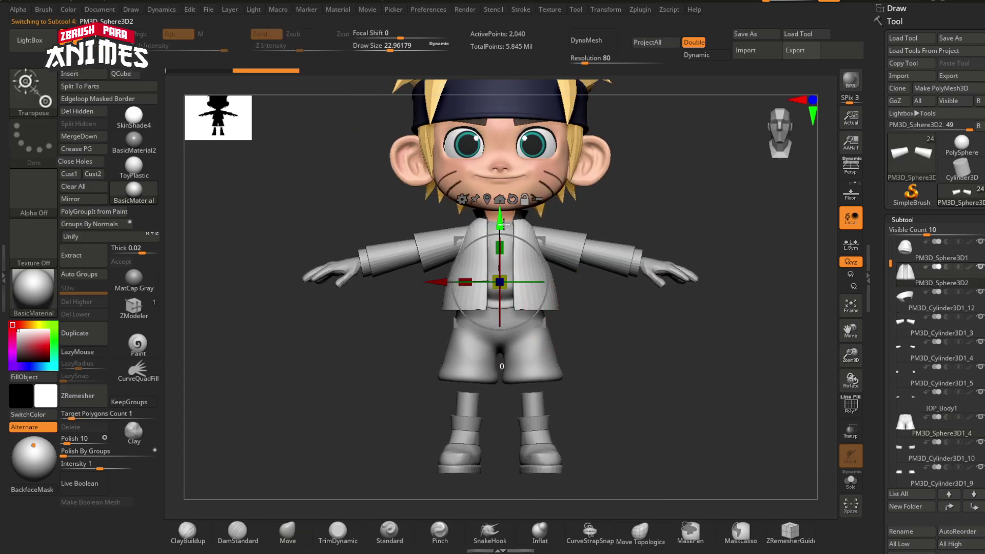
pyautogui.keyDown('alt'); pyautogui.moveTo(500, 219); pyautogui.dragTo(499, 156); pyautogui.keyUp('alt')
pyautogui.moveTo(501, 190); pyautogui.dragTo(502, 185)
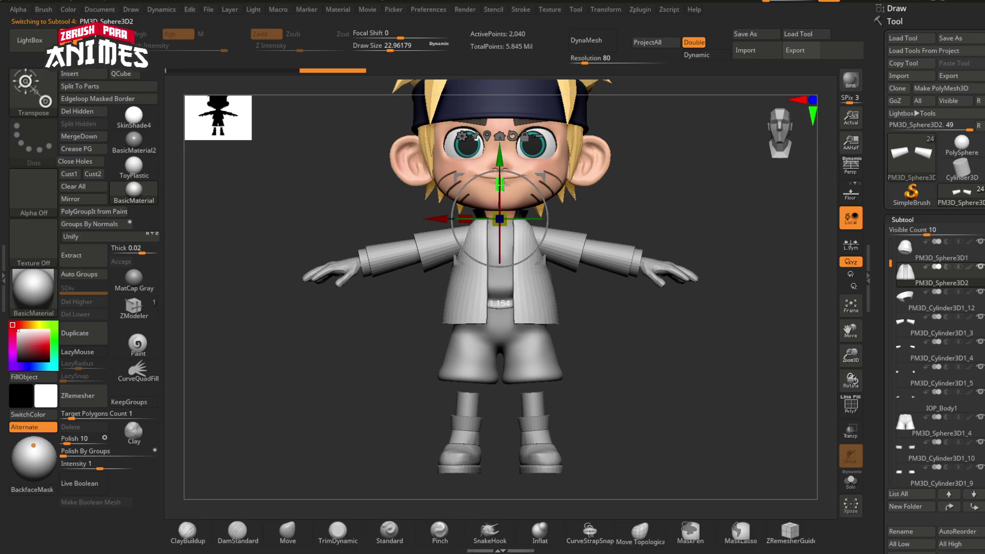
# Undo the last jacket change and pull the jacket's back outward over the shirt with a large Move brush
pyautogui.click(299, 534)
pyautogui.keyDown('ctrl'); pyautogui.moveTo(405, 256); pyautogui.dragTo(402, 289, button='right'); pyautogui.keyUp('ctrl')
pyautogui.keyDown('alt'); pyautogui.moveTo(401, 290); pyautogui.dragTo(403, 375, button='right'); pyautogui.keyUp('alt')
pyautogui.press('s')
pyautogui.moveTo(394, 383); pyautogui.dragTo(409, 382)
pyautogui.keyDown('ctrl'); pyautogui.moveTo(492, 387); pyautogui.dragTo(458, 375, button='right'); pyautogui.keyUp('ctrl')
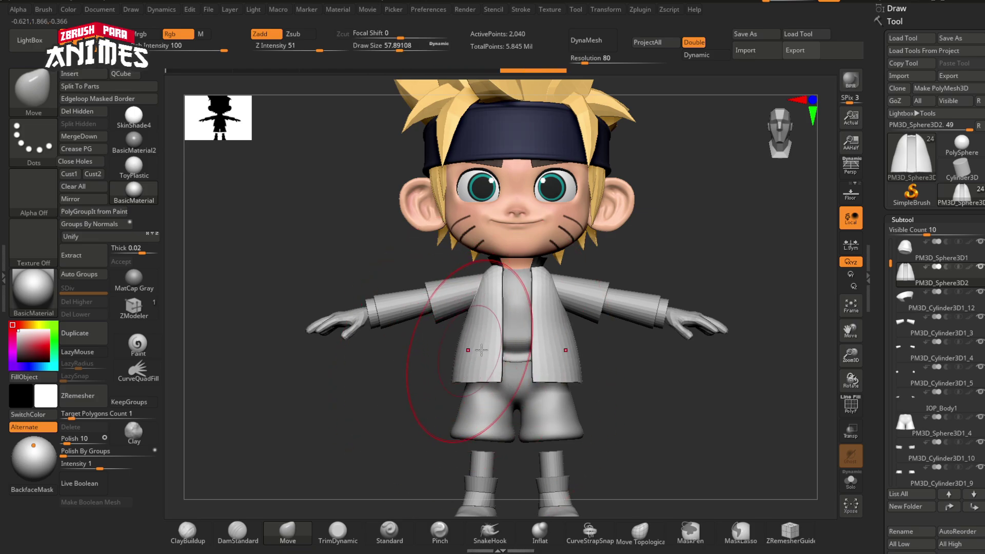
pyautogui.hotkey('ctrl', 'z')
pyautogui.moveTo(482, 349); pyautogui.dragTo(590, 336, button='right')
pyautogui.keyDown('alt'); pyautogui.click(411, 324); pyautogui.keyUp('alt')
pyautogui.keyDown('shift'); pyautogui.moveTo(406, 328); pyautogui.dragTo(401, 363, button='right'); pyautogui.keyUp('shift')
pyautogui.keyDown('alt'); pyautogui.click(415, 381); pyautogui.keyUp('alt')
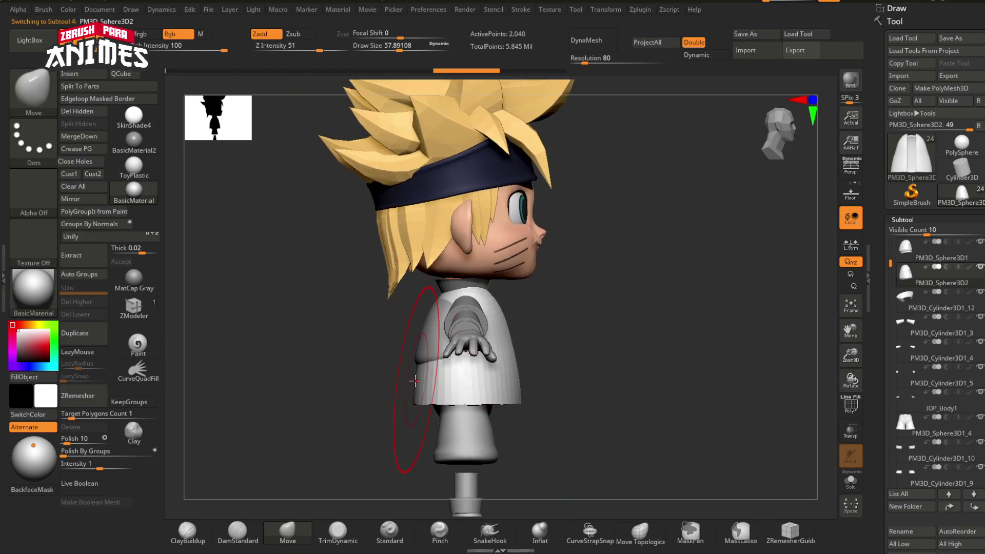
pyautogui.moveTo(420, 382); pyautogui.dragTo(409, 382)
# Adjust the jacket's profile in side view with the Move brush, pushing its lower front inward
pyautogui.moveTo(380, 372); pyautogui.dragTo(436, 365, button='right')
pyautogui.keyDown('alt'); pyautogui.click(429, 352); pyautogui.keyUp('alt')
pyautogui.moveTo(429, 352); pyautogui.dragTo(445, 351)
pyautogui.keyDown('shift'); pyautogui.moveTo(523, 357); pyautogui.dragTo(405, 397, button='right'); pyautogui.keyUp('shift')
pyautogui.press('ctrl')
pyautogui.moveTo(457, 354)
pyautogui.keyDown('ctrl'); pyautogui.mouseDown(button='right')
pyautogui.moveTo(437, 381)
pyautogui.moveTo(492, 392)
pyautogui.moveTo(510, 374)
pyautogui.mouseUp(button='right'); pyautogui.keyUp('ctrl')
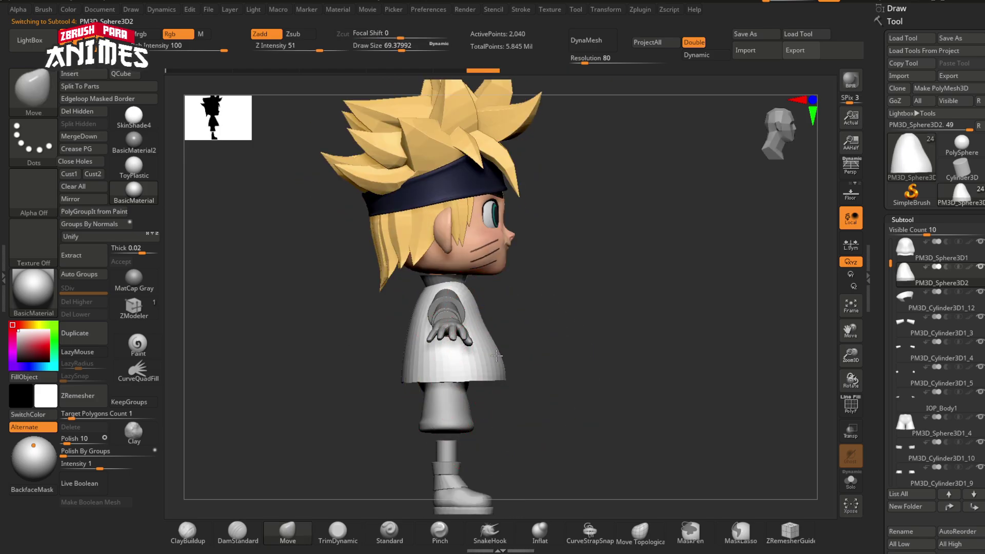
pyautogui.moveTo(503, 359); pyautogui.dragTo(488, 352)
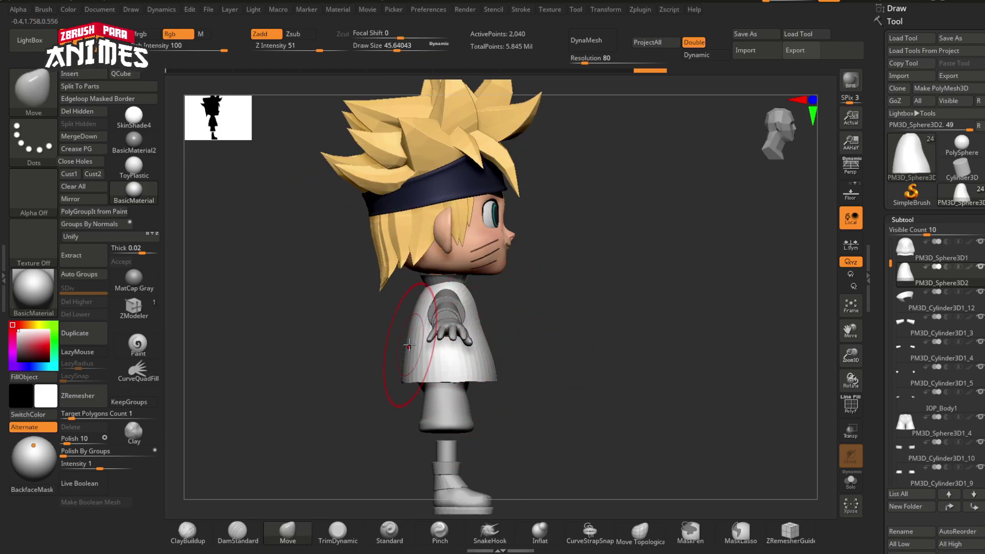
pyautogui.moveTo(415, 347)
pyautogui.mouseDown(button='right')
pyautogui.moveTo(452, 369)
pyautogui.moveTo(501, 350)
pyautogui.moveTo(483, 344)
pyautogui.moveTo(497, 363)
pyautogui.moveTo(576, 323)
pyautogui.moveTo(552, 354)
pyautogui.moveTo(561, 365)
pyautogui.moveTo(534, 333)
pyautogui.moveTo(569, 295)
pyautogui.moveTo(593, 218)
pyautogui.mouseUp(button='right')
pyautogui.keyDown('alt'); pyautogui.moveTo(593, 218); pyautogui.dragTo(596, 259, button='right'); pyautogui.keyUp('alt')
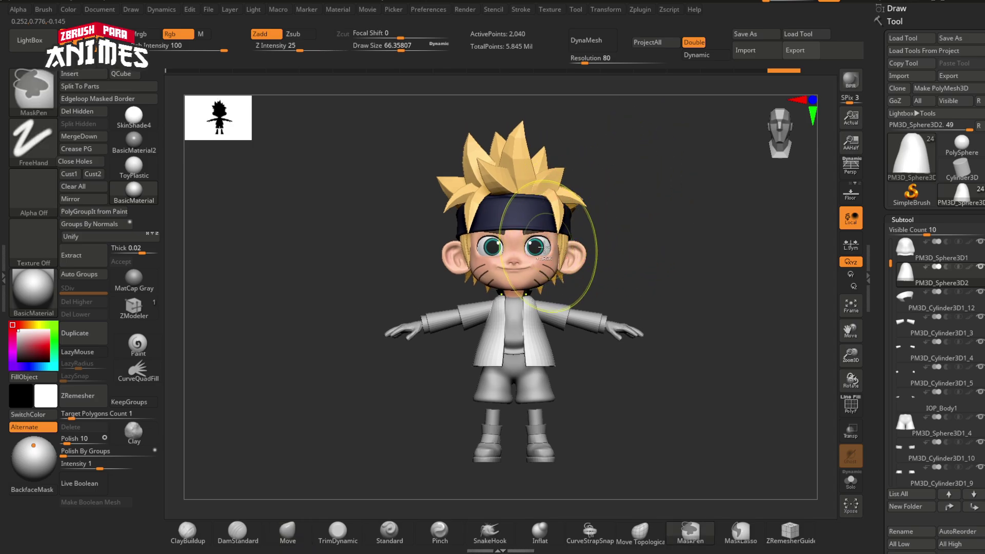
pyautogui.moveTo(536, 236)
pyautogui.keyDown('ctrl'); pyautogui.mouseDown(button='right')
pyautogui.moveTo(536, 280)
pyautogui.moveTo(533, 260)
pyautogui.mouseUp(button='right'); pyautogui.keyUp('ctrl')
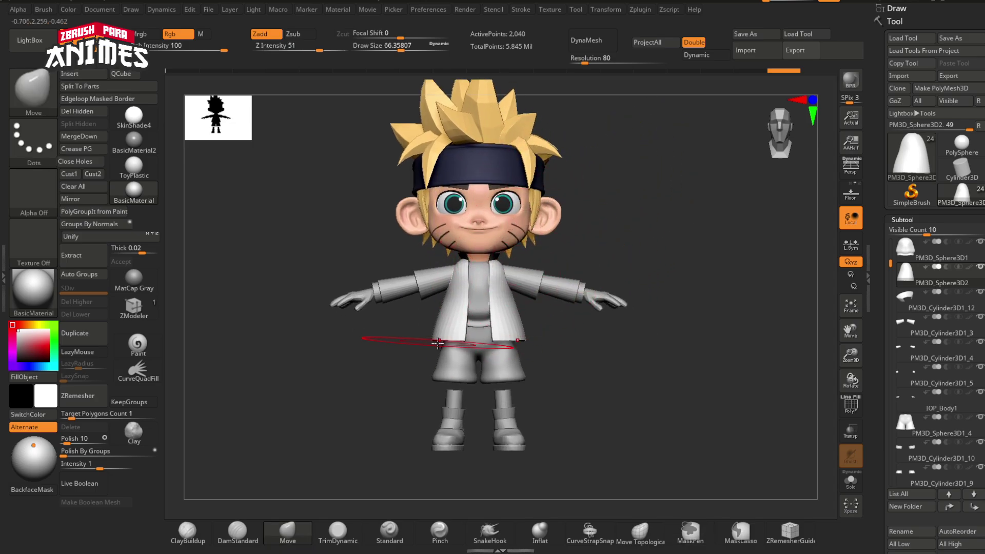
pyautogui.press('ctrl')
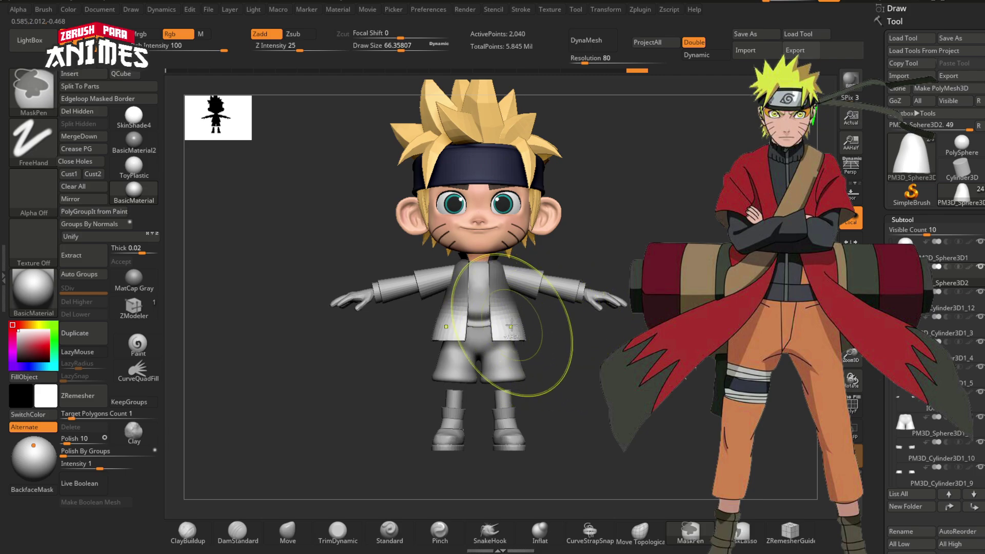
# Lengthen the jacket downward and flare its lower part outward with the gizmo
pyautogui.press('w')
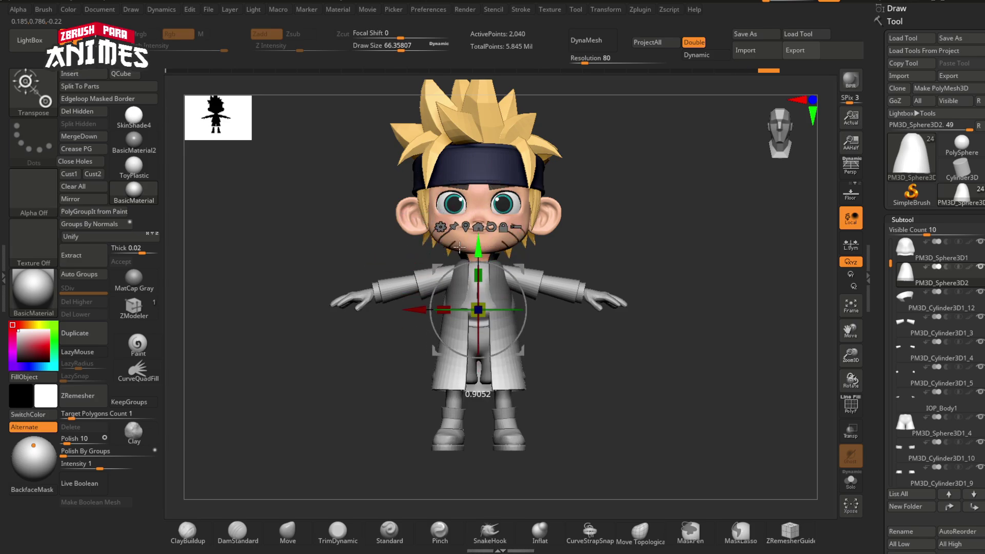
pyautogui.moveTo(512, 294); pyautogui.dragTo(485, 221)
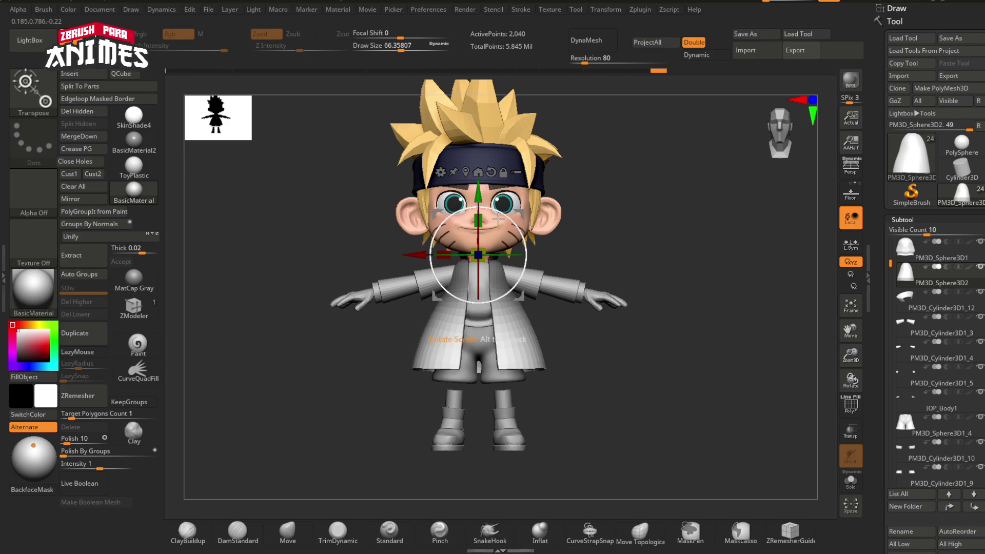
pyautogui.press('q')
# Shape the jacket's flared sides and hem with a large Move brush, draw size about 86
pyautogui.keyDown('ctrl'); pyautogui.moveTo(361, 389); pyautogui.dragTo(420, 349, button='right'); pyautogui.keyUp('ctrl')
pyautogui.press('s')
pyautogui.moveTo(420, 348); pyautogui.dragTo(422, 349)
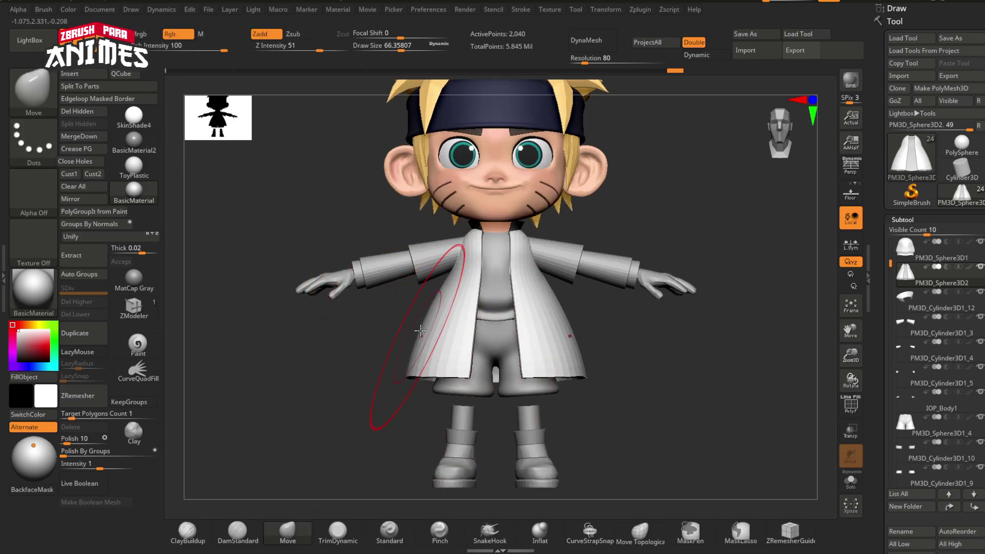
pyautogui.moveTo(578, 359); pyautogui.dragTo(477, 363)
pyautogui.press('s')
pyautogui.moveTo(378, 376); pyautogui.dragTo(477, 364)
pyautogui.keyDown('ctrl'); pyautogui.moveTo(477, 365); pyautogui.dragTo(461, 329, button='right'); pyautogui.keyUp('ctrl')
pyautogui.moveTo(380, 334); pyautogui.dragTo(373, 334)
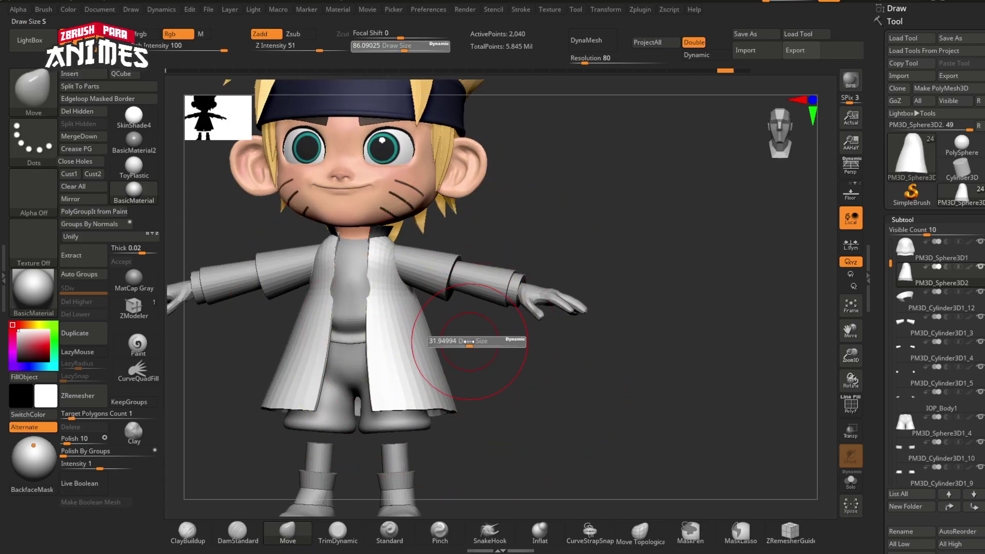
# Reduce the Move brush draw size to about 41 and refine the jacket's outer side contour
pyautogui.moveTo(469, 341); pyautogui.dragTo(477, 342)
pyautogui.moveTo(377, 309); pyautogui.dragTo(371, 308)
pyautogui.moveTo(477, 349)
pyautogui.mouseDown()
pyautogui.moveTo(389, 333)
pyautogui.moveTo(430, 313)
pyautogui.moveTo(461, 338)
pyautogui.mouseUp()
pyautogui.keyDown('ctrl'); pyautogui.moveTo(462, 339); pyautogui.dragTo(451, 298, button='right'); pyautogui.keyUp('ctrl')
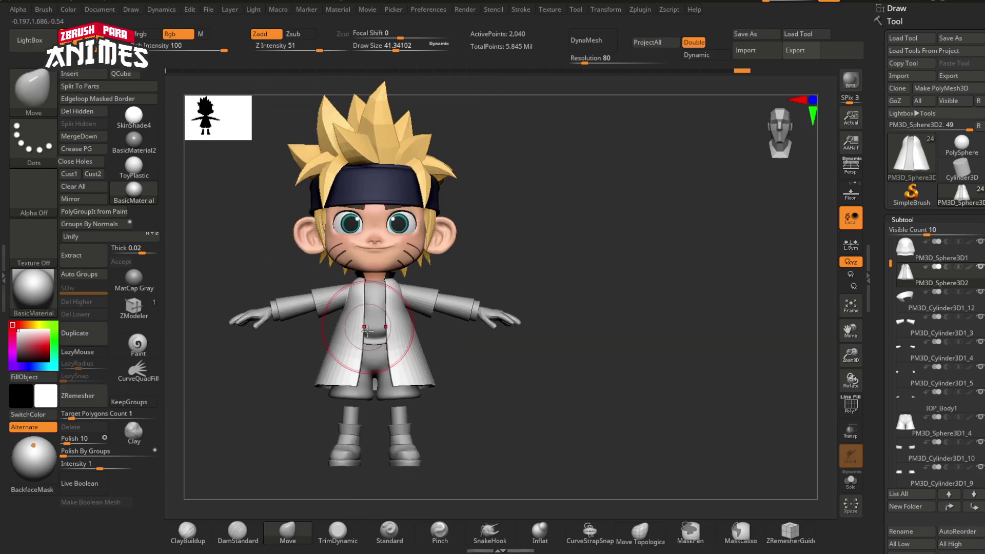
pyautogui.keyDown('alt'); pyautogui.moveTo(464, 365); pyautogui.dragTo(595, 340); pyautogui.keyUp('alt')
pyautogui.moveTo(923, 377)
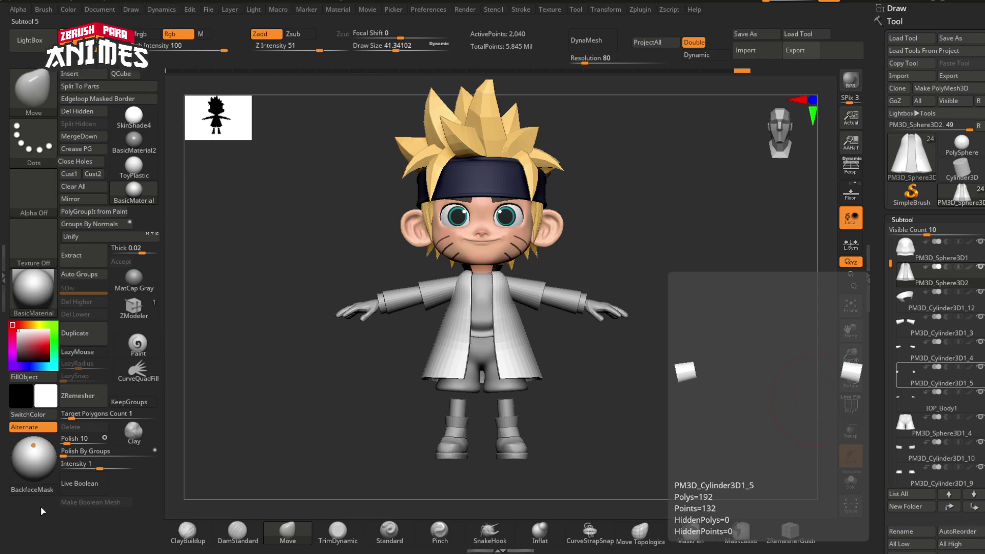
pyautogui.moveTo(386, 354); pyautogui.dragTo(447, 380)
pyautogui.press('ctrl')
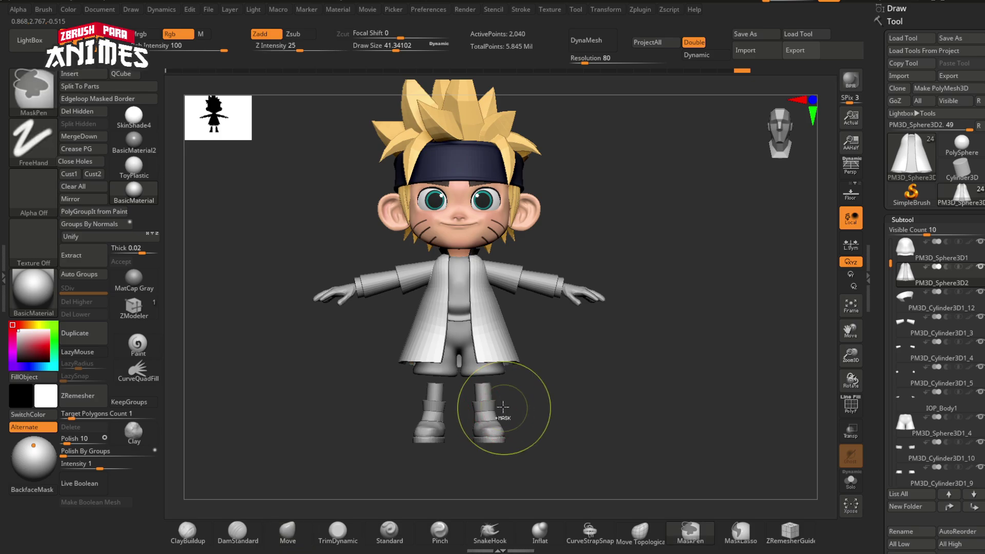
# Try to extend the tops of the lower legs up into the shorts using a mask and the gizmo
pyautogui.keyDown('ctrl'); pyautogui.moveTo(507, 387); pyautogui.dragTo(500, 445, button='right'); pyautogui.keyUp('ctrl')
pyautogui.keyDown('alt'); pyautogui.click(441, 411); pyautogui.keyUp('alt')
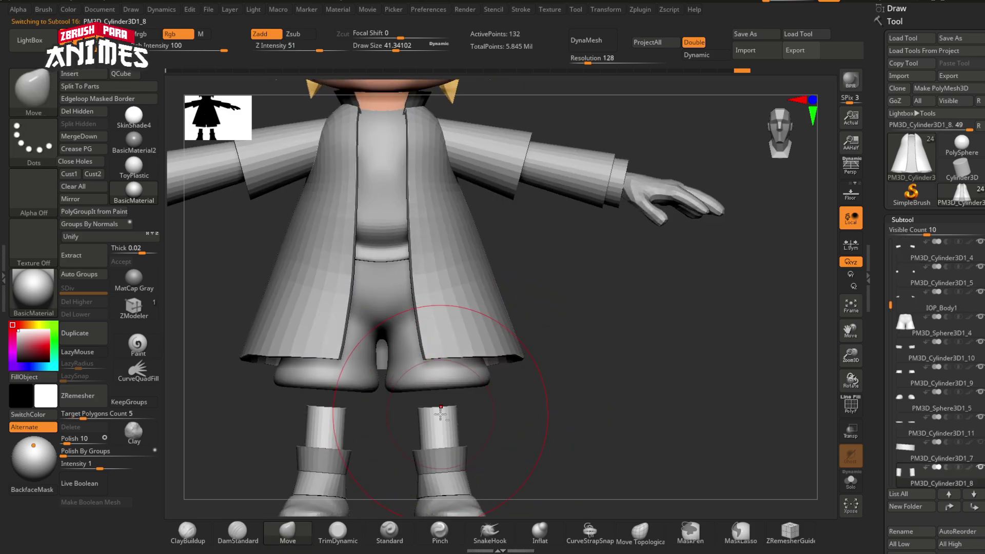
pyautogui.keyDown('alt'); pyautogui.moveTo(441, 411); pyautogui.dragTo(510, 355, button='right'); pyautogui.keyUp('alt')
pyautogui.keyDown('ctrl'); pyautogui.moveTo(277, 310); pyautogui.dragTo(678, 383); pyautogui.keyUp('ctrl')
pyautogui.keyDown('ctrl'); pyautogui.click(598, 405); pyautogui.keyUp('ctrl')
pyautogui.press('w')
pyautogui.keyDown('alt'); pyautogui.moveTo(449, 346); pyautogui.dragTo(465, 385, button='right'); pyautogui.keyUp('alt')
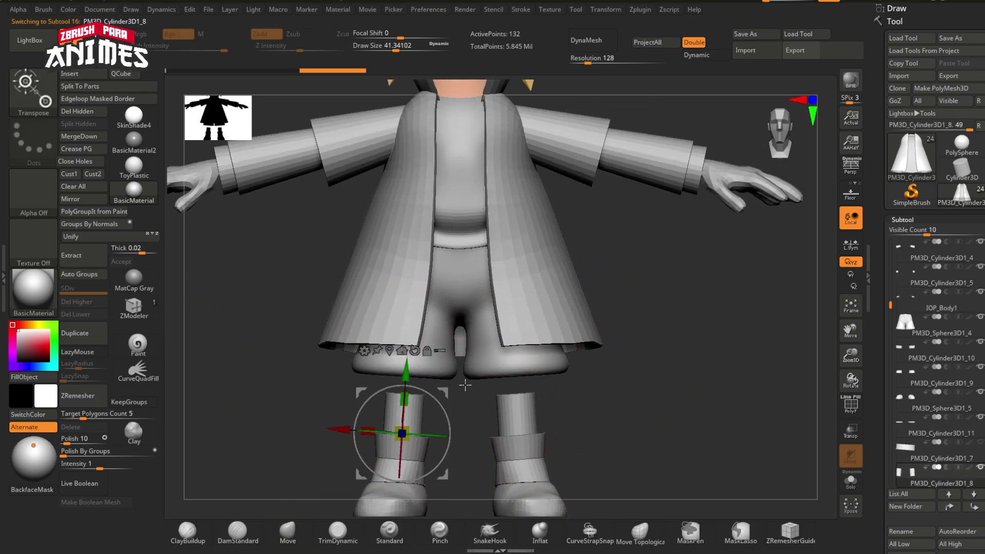
pyautogui.click(389, 351)
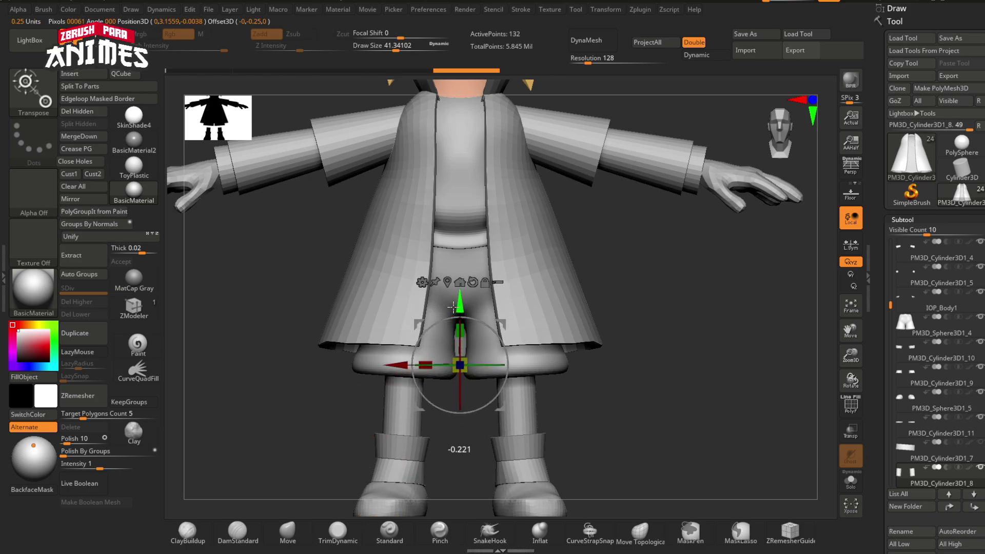
pyautogui.moveTo(453, 307); pyautogui.dragTo(454, 309)
pyautogui.press('q')
pyautogui.moveTo(455, 318)
pyautogui.keyDown('ctrl'); pyautogui.mouseDown(button='right')
pyautogui.moveTo(488, 380)
pyautogui.moveTo(528, 338)
pyautogui.moveTo(511, 323)
pyautogui.moveTo(515, 387)
pyautogui.mouseUp(button='right'); pyautogui.keyUp('ctrl')
pyautogui.hotkey('ctrl', 'z')
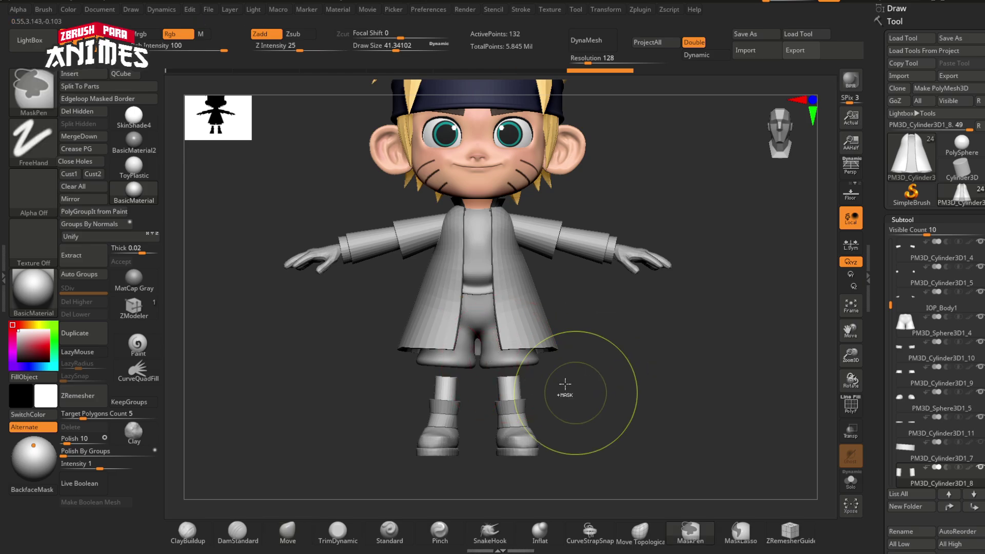
# Mask the upper part of the shorts and move their leg openings downward over the lower legs with the gizmo
pyautogui.keyDown('alt'); pyautogui.click(494, 362); pyautogui.keyUp('alt')
pyautogui.keyDown('ctrl'); pyautogui.moveTo(368, 334); pyautogui.dragTo(661, 440); pyautogui.keyUp('ctrl')
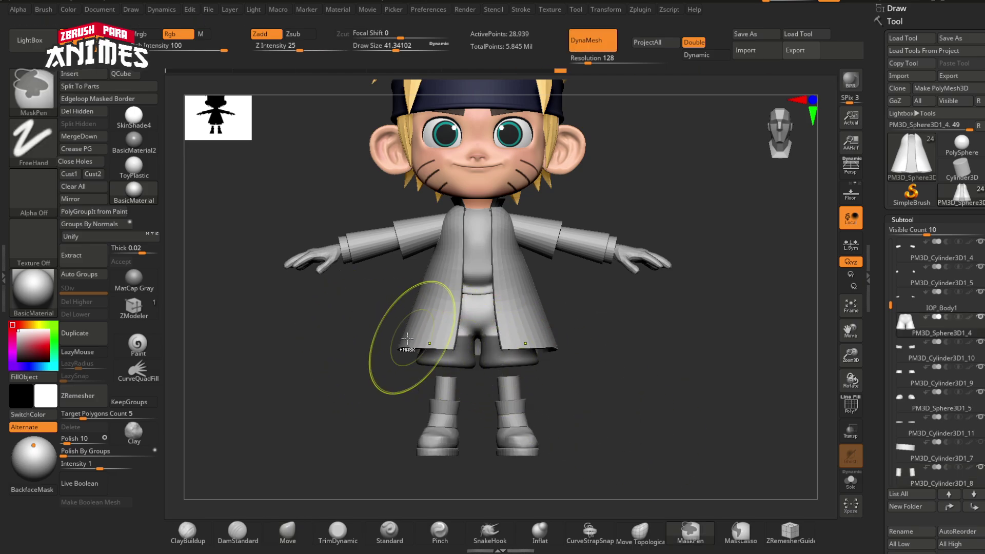
pyautogui.keyDown('ctrl'); pyautogui.click(461, 352); pyautogui.keyUp('ctrl')
pyautogui.keyDown('ctrl'); pyautogui.click(461, 352); pyautogui.keyUp('ctrl')
pyautogui.press('w')
pyautogui.keyDown('ctrl'); pyautogui.moveTo(462, 336); pyautogui.dragTo(466, 382, button='right'); pyautogui.keyUp('ctrl')
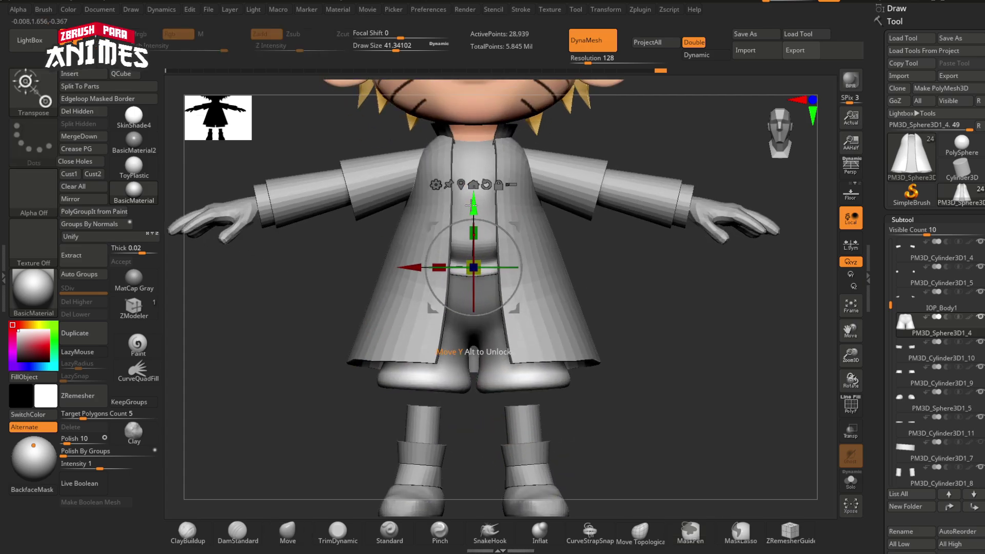
pyautogui.moveTo(472, 208); pyautogui.dragTo(473, 229)
pyautogui.press('q')
# Examine the proportions of the jacket, lengthened shorts and boots on the whole figure
pyautogui.press('f')
pyautogui.moveTo(609, 374)
pyautogui.mouseDown(button='right')
pyautogui.moveTo(492, 359)
pyautogui.moveTo(534, 318)
pyautogui.mouseUp(button='right')
pyautogui.keyDown('alt'); pyautogui.moveTo(474, 308); pyautogui.dragTo(517, 279, button='right'); pyautogui.keyUp('alt')
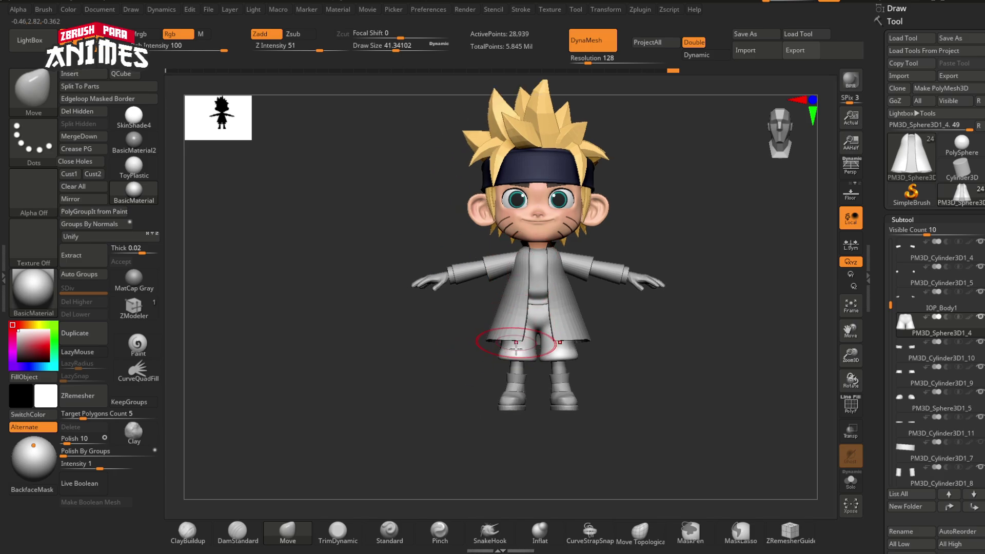
pyautogui.keyDown('ctrl'); pyautogui.moveTo(519, 350); pyautogui.dragTo(511, 401, button='right'); pyautogui.keyUp('ctrl')
pyautogui.keyDown('alt'); pyautogui.click(515, 400); pyautogui.keyUp('alt')
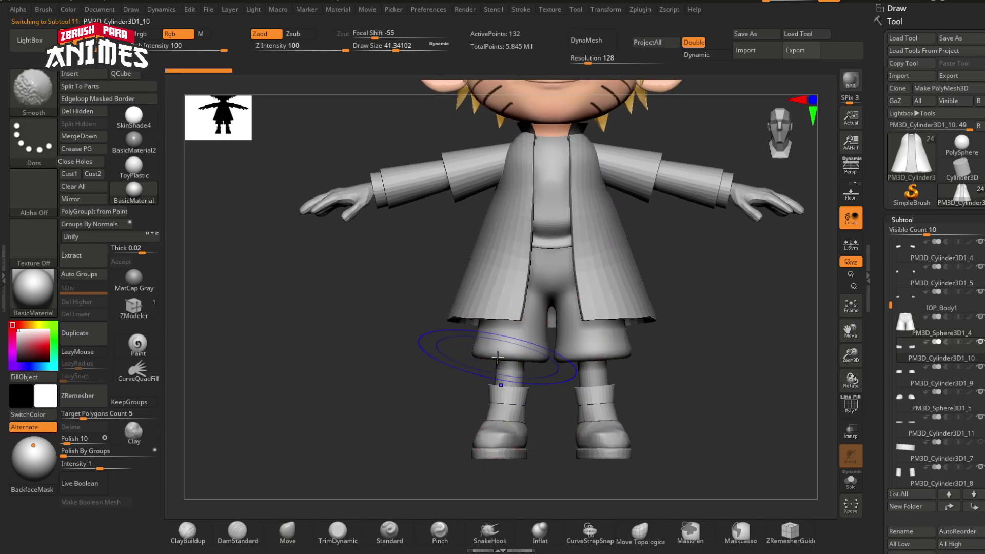
pyautogui.press('f')
pyautogui.moveTo(580, 328)
pyautogui.mouseDown(button='right')
pyautogui.moveTo(536, 320)
pyautogui.moveTo(585, 311)
pyautogui.moveTo(570, 313)
pyautogui.mouseUp(button='right')
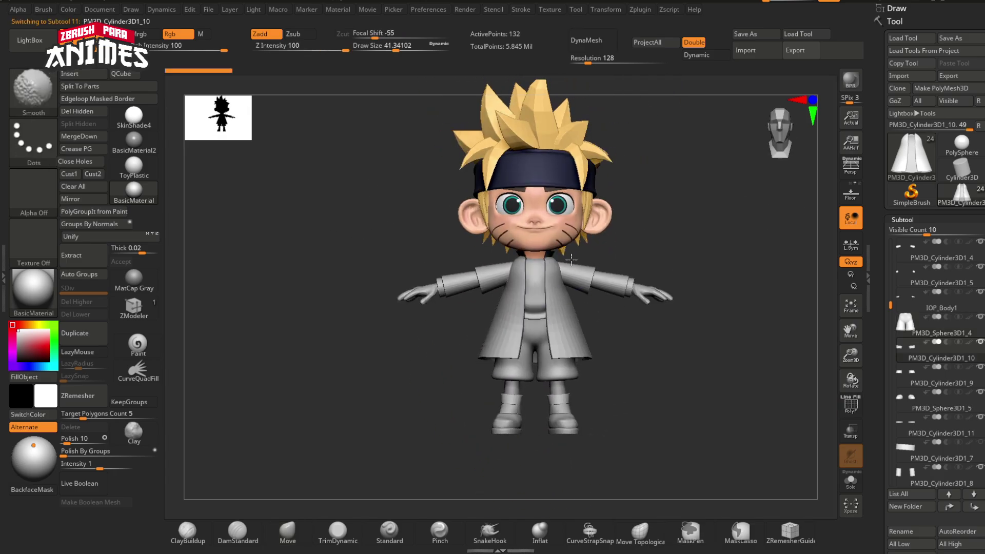
pyautogui.keyDown('alt'); pyautogui.moveTo(585, 224); pyautogui.dragTo(554, 273, button='right'); pyautogui.keyUp('alt')
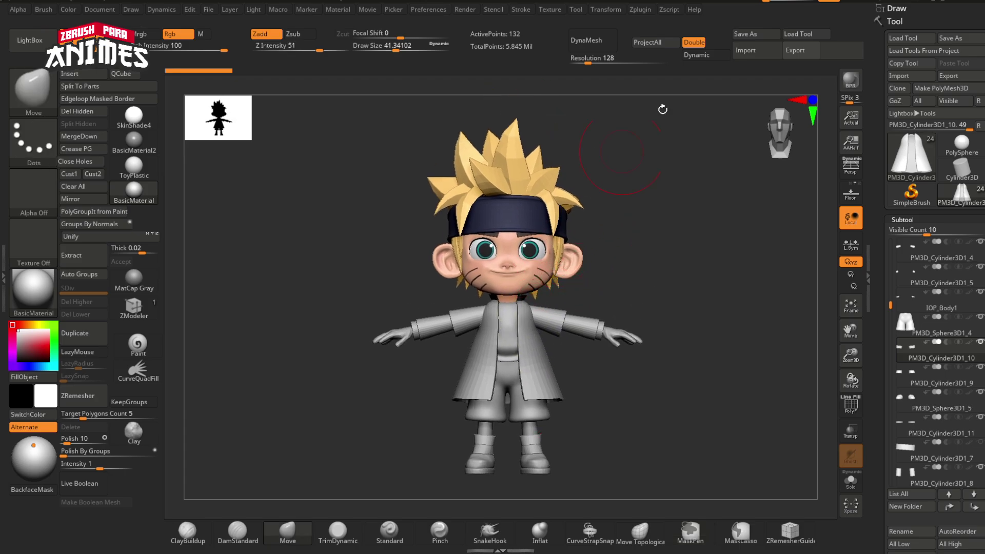
# Create a combined TPose mesh of all visible subtools with Transpose Master
pyautogui.click(640, 9)
pyautogui.click(685, 228)
pyautogui.click(675, 249)
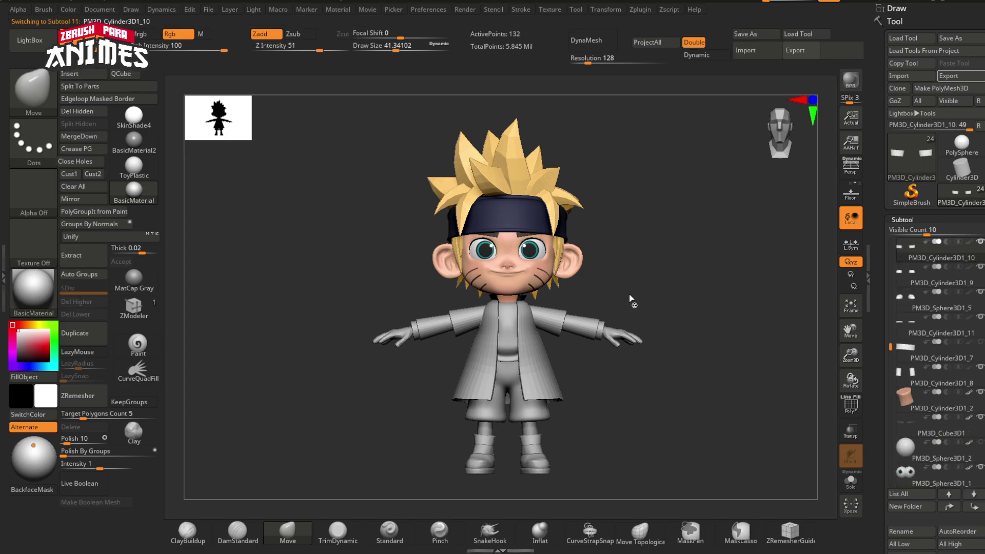
# Isolate both boots of the combined mesh by hiding their parts and inverting the visibility
pyautogui.keyDown('alt'); pyautogui.moveTo(512, 398); pyautogui.dragTo(513, 288, button='right'); pyautogui.keyUp('alt')
pyautogui.moveTo(513, 287)
pyautogui.keyDown('ctrl'); pyautogui.mouseDown(button='right')
pyautogui.moveTo(499, 397)
pyautogui.moveTo(618, 403)
pyautogui.mouseUp(button='right'); pyautogui.keyUp('ctrl')
pyautogui.keyDown('ctrl'); pyautogui.keyDown('shift'); pyautogui.click(483, 348); pyautogui.keyUp('shift'); pyautogui.keyUp('ctrl')
pyautogui.keyDown('ctrl'); pyautogui.keyDown('shift'); pyautogui.click(481, 349); pyautogui.keyUp('shift'); pyautogui.keyUp('ctrl')
pyautogui.keyDown('ctrl'); pyautogui.keyDown('shift'); pyautogui.click(477, 375); pyautogui.keyUp('shift'); pyautogui.keyUp('ctrl')
pyautogui.keyDown('ctrl'); pyautogui.keyDown('shift'); pyautogui.click(474, 397); pyautogui.keyUp('shift'); pyautogui.keyUp('ctrl')
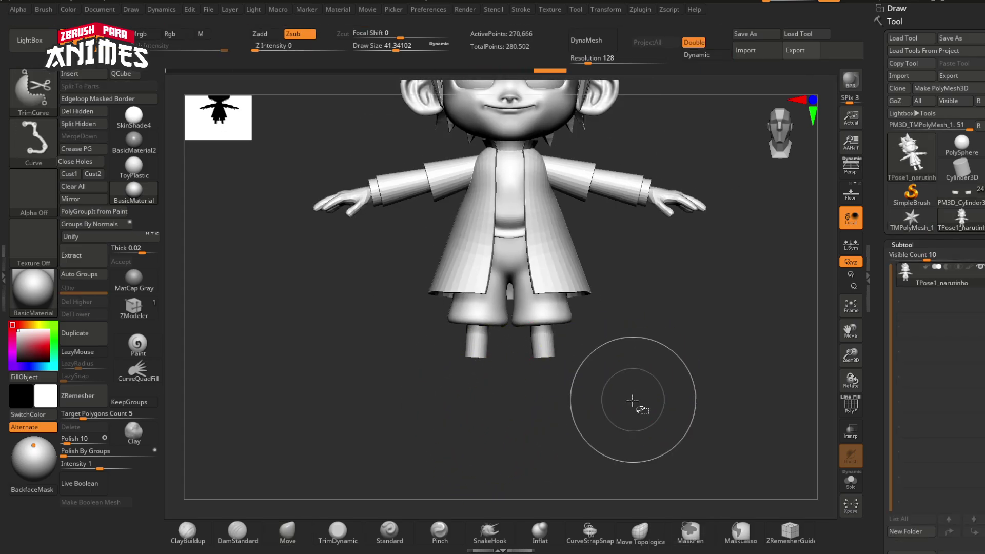
pyautogui.keyDown('ctrl'); pyautogui.keyDown('shift'); pyautogui.click(33, 90); pyautogui.keyUp('shift'); pyautogui.keyUp('ctrl')
pyautogui.keyDown('ctrl'); pyautogui.keyDown('shift'); pyautogui.click(99, 100); pyautogui.keyUp('shift'); pyautogui.keyUp('ctrl')
pyautogui.keyDown('ctrl'); pyautogui.keyDown('shift'); pyautogui.moveTo(457, 369); pyautogui.dragTo(494, 401); pyautogui.keyUp('shift'); pyautogui.keyUp('ctrl')
# Mask the whole combined mesh except for one boot, with every part shown again
pyautogui.keyDown('ctrl'); pyautogui.moveTo(378, 297); pyautogui.dragTo(517, 457); pyautogui.keyUp('ctrl')
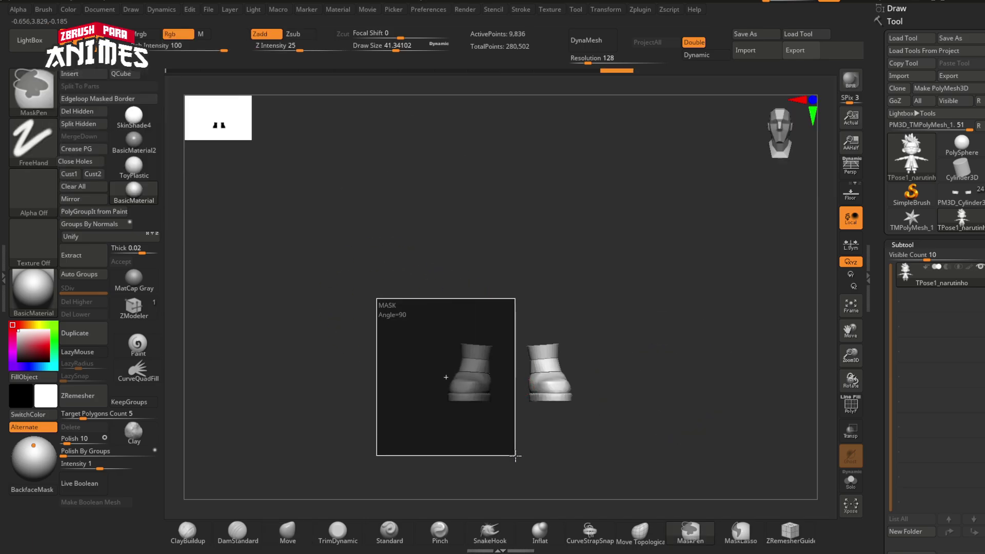
pyautogui.keyDown('ctrl'); pyautogui.keyDown('shift'); pyautogui.click(556, 455); pyautogui.keyUp('shift'); pyautogui.keyUp('ctrl')
pyautogui.keyDown('ctrl'); pyautogui.click(584, 433); pyautogui.keyUp('ctrl')
# Enlarge the unmasked boot uniformly with the gizmo and transfer the change back to the subtools with Transpose Master
pyautogui.press('w')
pyautogui.keyDown('alt'); pyautogui.moveTo(584, 433); pyautogui.dragTo(602, 461, button='right'); pyautogui.keyUp('alt')
pyautogui.keyDown('ctrl'); pyautogui.moveTo(601, 461); pyautogui.dragTo(529, 419, button='right'); pyautogui.keyUp('ctrl')
pyautogui.click(528, 126)
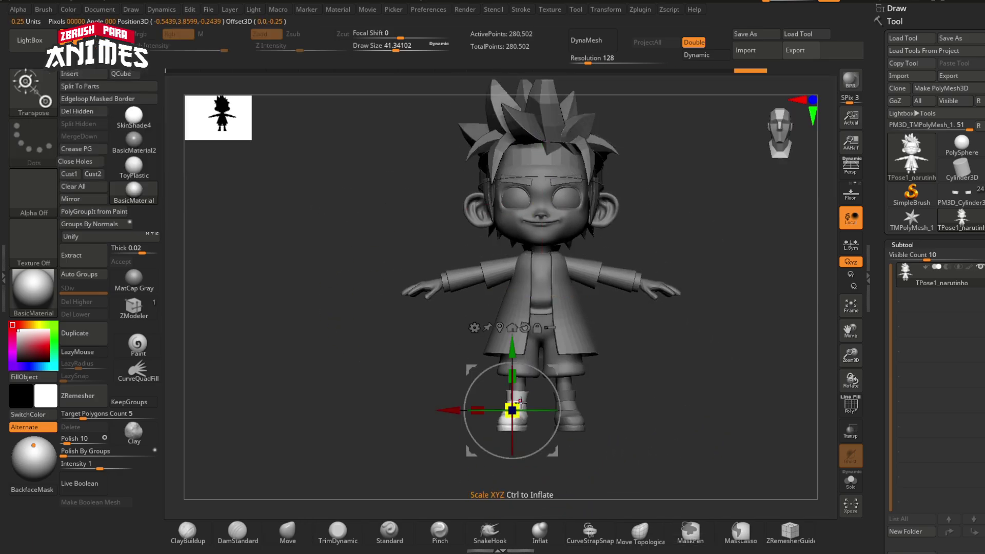
pyautogui.scroll(5, 510, 406)
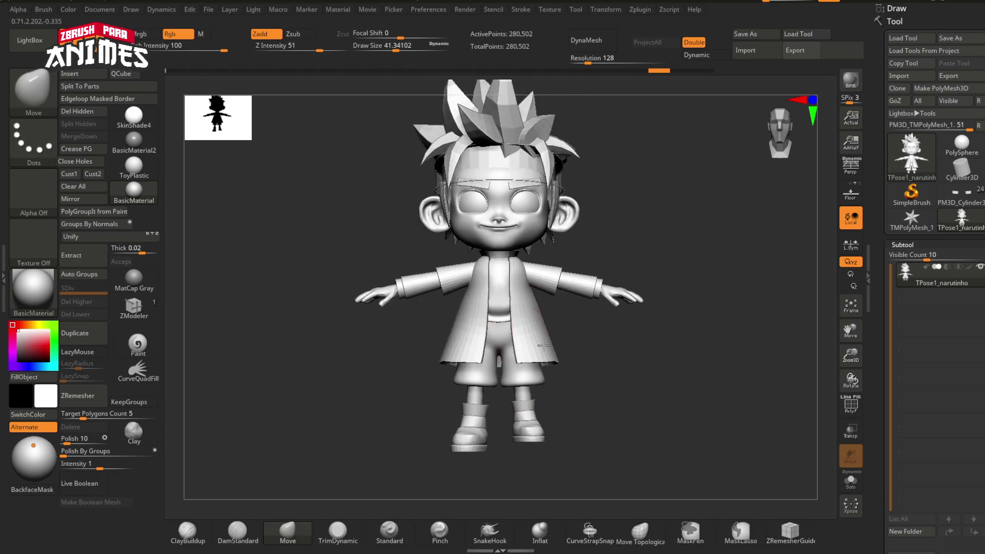
pyautogui.click(640, 9)
pyautogui.click(713, 249)
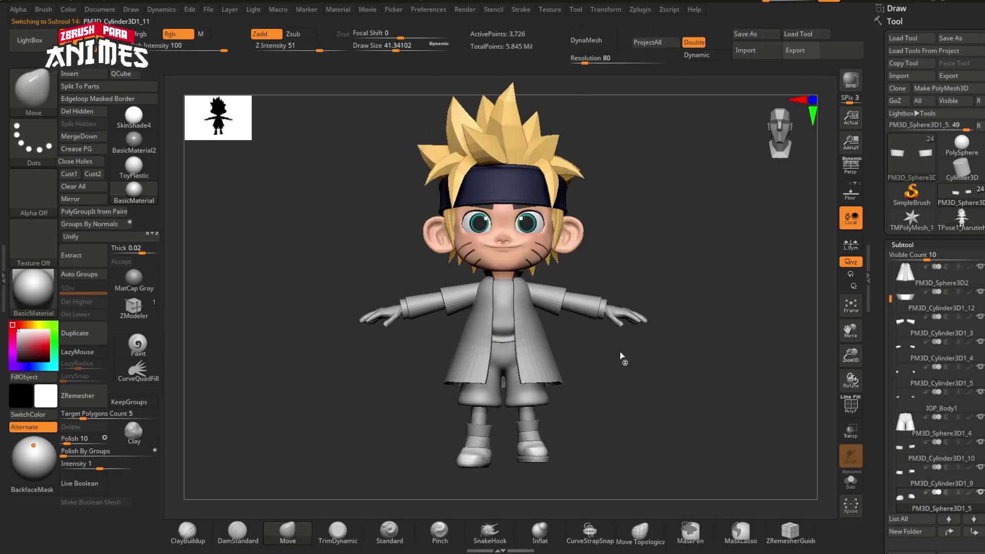
# Delete the top cuff and ankle band of the boot that was not enlarged
pyautogui.hotkey('shift', 'f')
pyautogui.moveTo(595, 400)
pyautogui.keyDown('ctrl'); pyautogui.keyDown('alt'); pyautogui.keyDown('shift'); pyautogui.mouseDown()
pyautogui.moveTo(506, 468)
pyautogui.moveTo(513, 472)
pyautogui.mouseUp(); pyautogui.keyUp('shift'); pyautogui.keyUp('alt'); pyautogui.keyUp('ctrl')
pyautogui.keyDown('alt'); pyautogui.click(531, 438); pyautogui.keyUp('alt')
pyautogui.hotkey('ctrl', 'z')
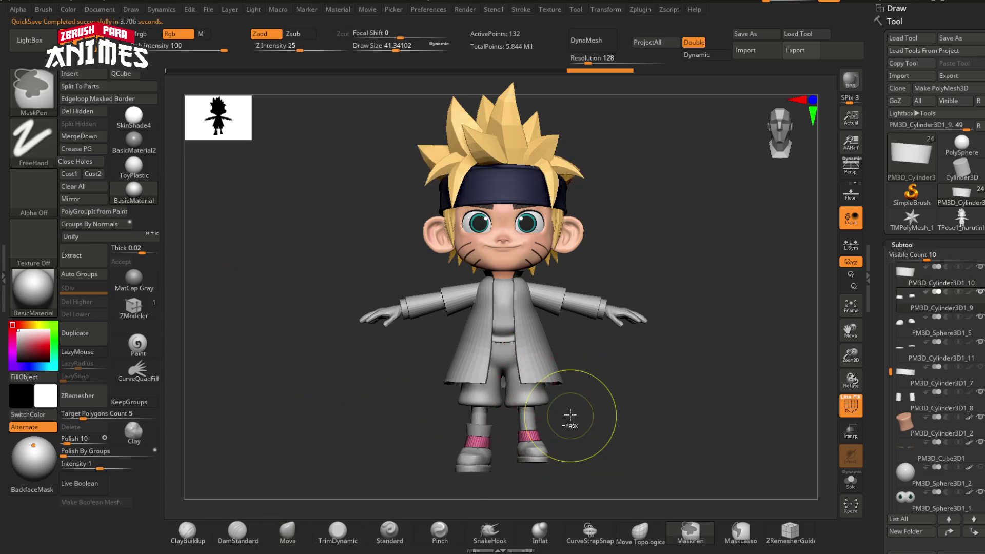
pyautogui.keyDown('ctrl'); pyautogui.keyDown('alt'); pyautogui.keyDown('shift'); pyautogui.moveTo(575, 411); pyautogui.dragTo(509, 476); pyautogui.keyUp('shift'); pyautogui.keyUp('alt'); pyautogui.keyUp('ctrl')
pyautogui.click(79, 112)
# Delete the foot and sole of the boot that was not enlarged
pyautogui.keyDown('alt'); pyautogui.click(534, 449); pyautogui.keyUp('alt')
pyautogui.keyDown('ctrl'); pyautogui.keyDown('alt'); pyautogui.keyDown('shift'); pyautogui.moveTo(580, 418); pyautogui.dragTo(506, 478); pyautogui.keyUp('shift'); pyautogui.keyUp('alt'); pyautogui.keyUp('ctrl')
pyautogui.click(79, 111)
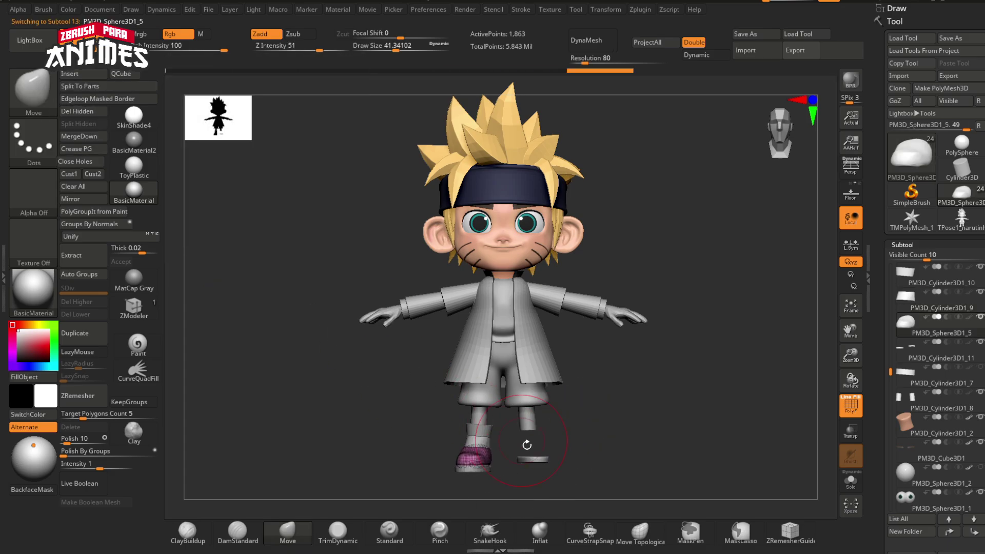
pyautogui.keyDown('alt'); pyautogui.click(532, 458); pyautogui.keyUp('alt')
pyautogui.keyDown('ctrl'); pyautogui.keyDown('alt'); pyautogui.keyDown('shift'); pyautogui.moveTo(574, 428); pyautogui.dragTo(474, 439); pyautogui.keyUp('shift'); pyautogui.keyUp('alt'); pyautogui.keyUp('ctrl')
pyautogui.click(80, 111)
# Mirror the enlarged boot's sole and foot to the other leg
pyautogui.click(82, 199)
pyautogui.click(443, 256)
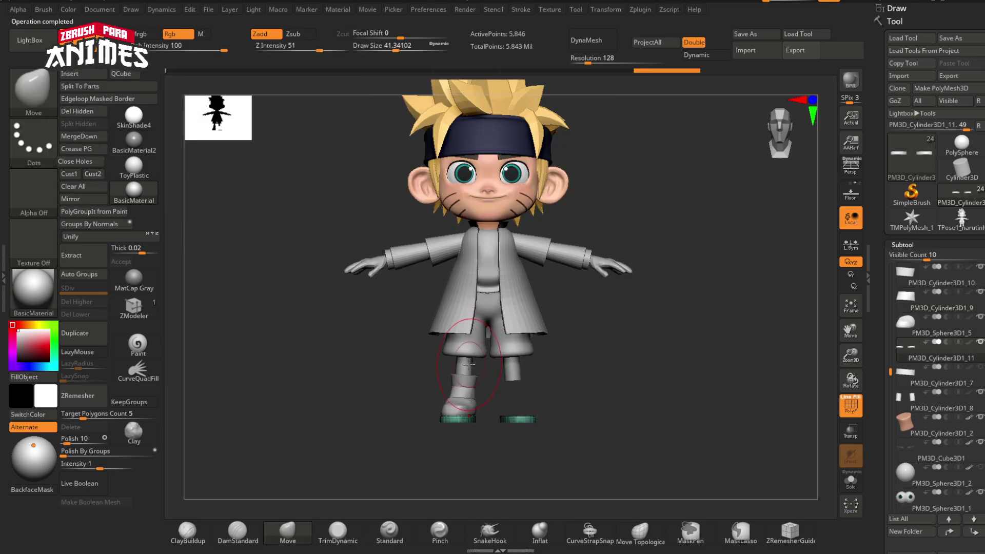
pyautogui.click(87, 201)
pyautogui.click(443, 257)
# Mirror the enlarged boot's ankle band and top cuff to the other leg and turn off the polygroup display
pyautogui.keyDown('alt'); pyautogui.click(466, 392); pyautogui.keyUp('alt')
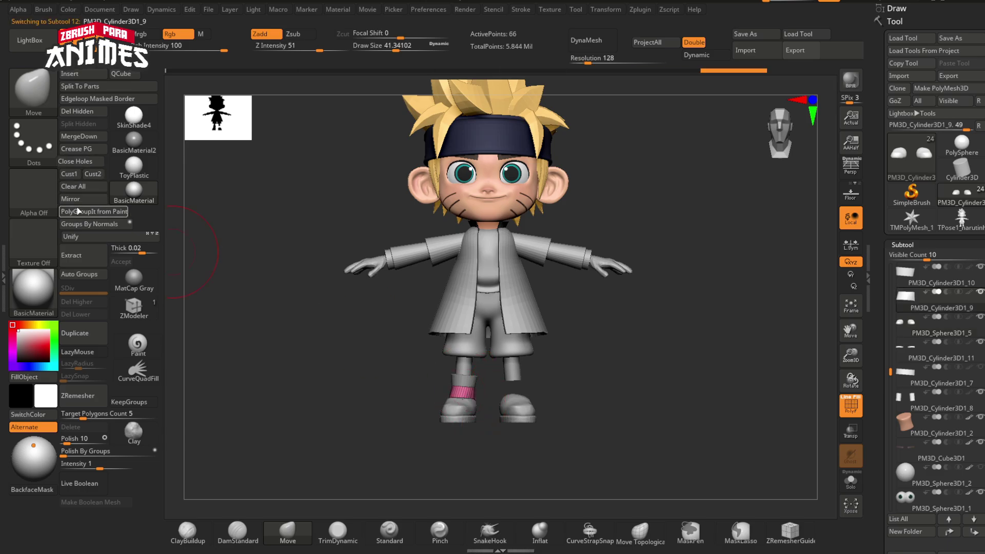
pyautogui.click(82, 201)
pyautogui.click(444, 257)
pyautogui.keyDown('alt'); pyautogui.click(466, 381); pyautogui.keyUp('alt')
pyautogui.click(82, 200)
pyautogui.click(436, 258)
pyautogui.hotkey('shift', 'f')
pyautogui.keyDown('ctrl'); pyautogui.moveTo(440, 329); pyautogui.dragTo(438, 287, button='right'); pyautogui.keyUp('ctrl')
pyautogui.moveTo(416, 302); pyautogui.dragTo(546, 313, button='right')
pyautogui.keyDown('alt'); pyautogui.click(373, 343); pyautogui.keyUp('alt')
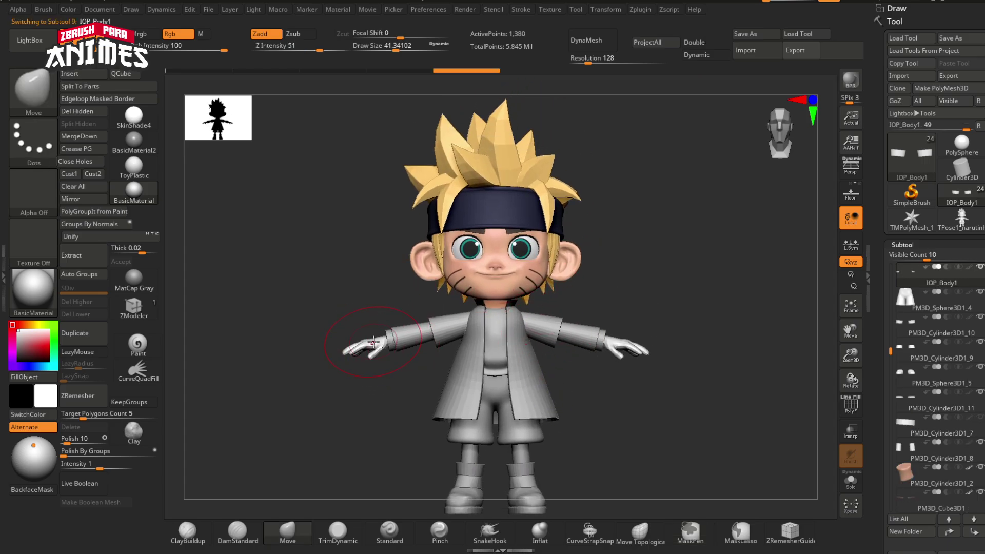
pyautogui.keyDown('ctrl'); pyautogui.moveTo(707, 205); pyautogui.dragTo(686, 234, button='right'); pyautogui.keyUp('ctrl')
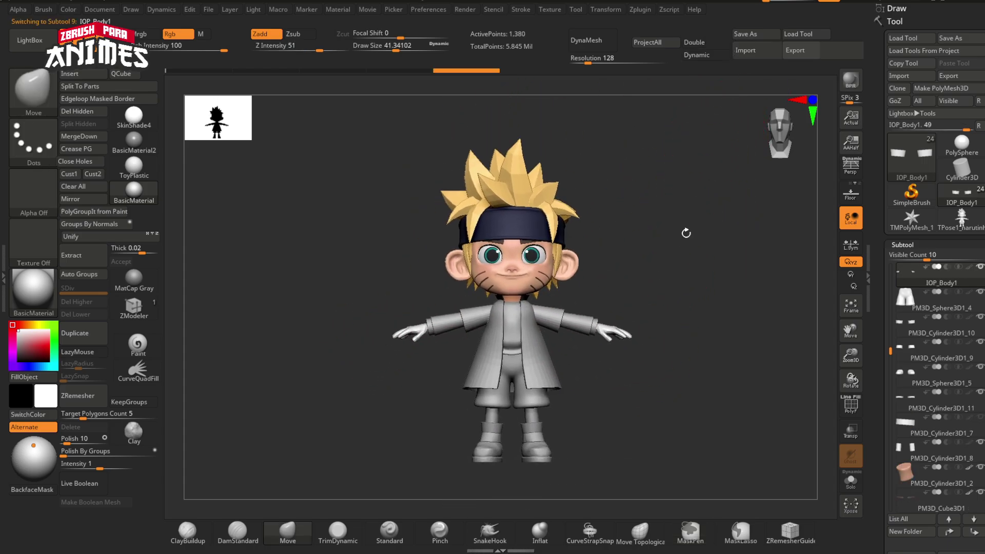
pyautogui.moveTo(961, 145)
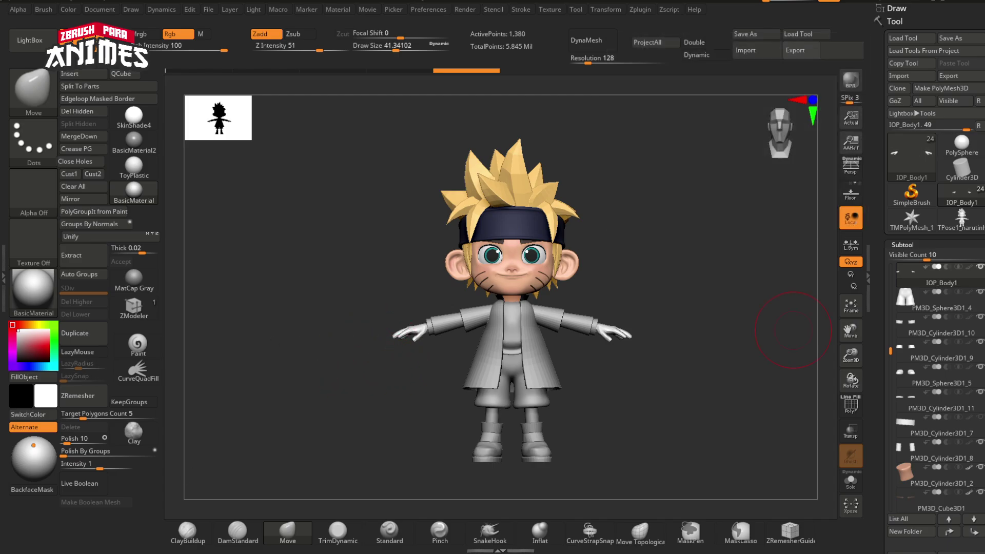
# Select the pointed collar around the neck and hide it
pyautogui.keyDown('ctrl'); pyautogui.moveTo(464, 320); pyautogui.dragTo(564, 279, button='right'); pyautogui.keyUp('ctrl')
pyautogui.keyDown('alt'); pyautogui.click(582, 247); pyautogui.keyUp('alt')
pyautogui.keyDown('alt'); pyautogui.moveTo(751, 341); pyautogui.dragTo(640, 327, button='right'); pyautogui.keyUp('alt')
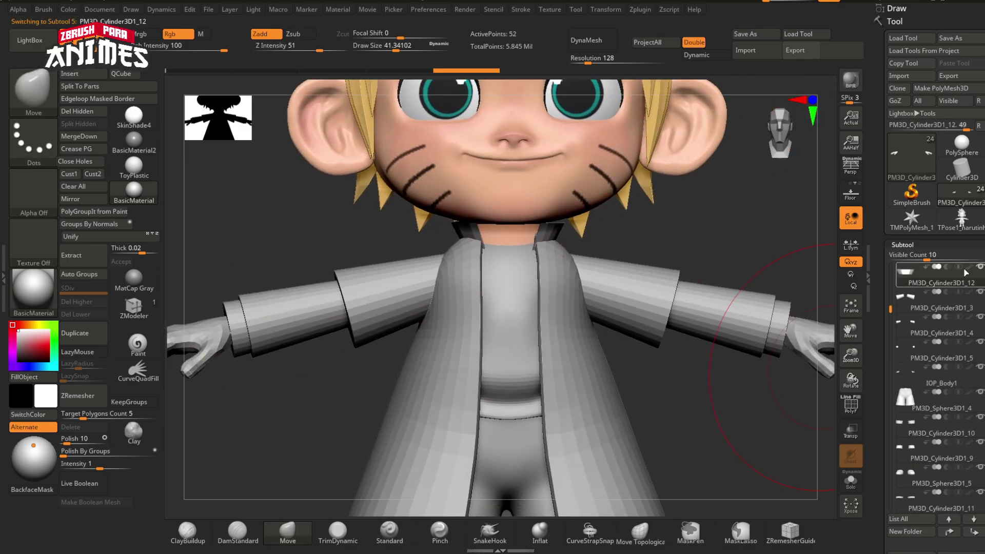
pyautogui.keyDown('alt'); pyautogui.click(519, 269); pyautogui.keyUp('alt')
pyautogui.keyDown('ctrl'); pyautogui.moveTo(519, 269); pyautogui.dragTo(488, 218, button='right'); pyautogui.keyUp('ctrl')
pyautogui.keyDown('ctrl'); pyautogui.moveTo(487, 218); pyautogui.dragTo(465, 255, button='right'); pyautogui.keyUp('ctrl')
# Select the jacket and insert a new cylinder subtool directly after it
pyautogui.keyDown('alt'); pyautogui.click(469, 252); pyautogui.keyUp('alt')
pyautogui.moveTo(477, 243); pyautogui.dragTo(474, 251)
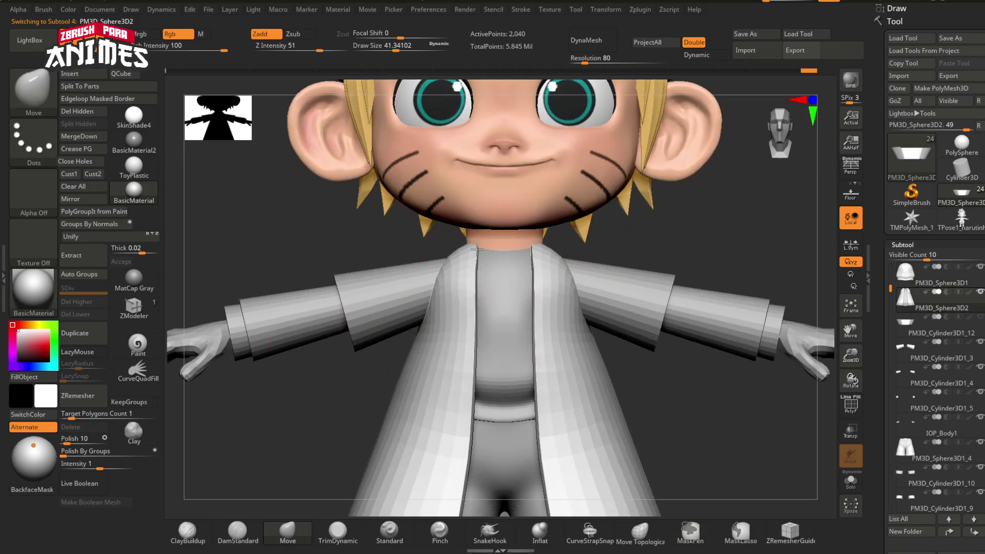
pyautogui.moveTo(468, 254)
pyautogui.mouseDown(button='right')
pyautogui.moveTo(636, 266)
pyautogui.moveTo(407, 189)
pyautogui.mouseUp(button='right')
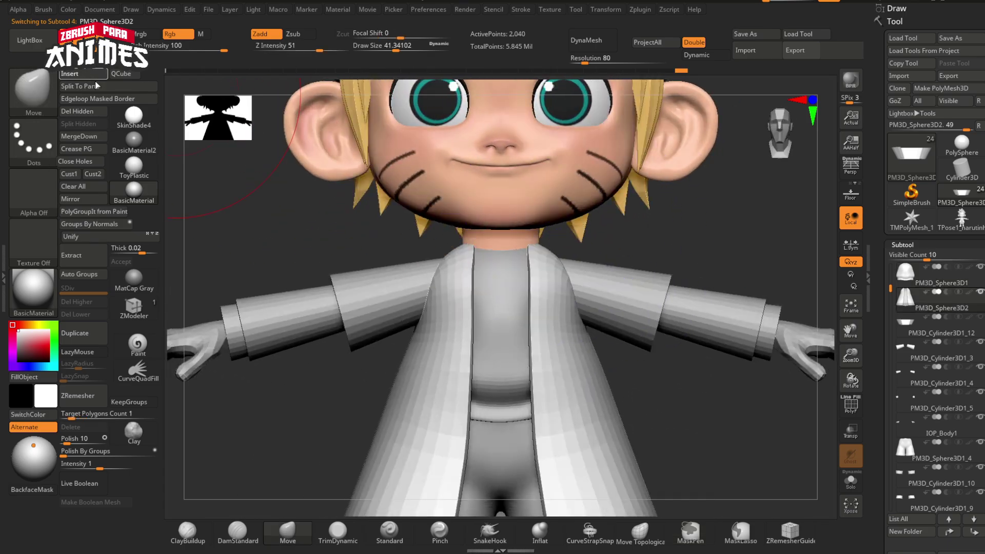
pyautogui.click(82, 73)
pyautogui.click(294, 130)
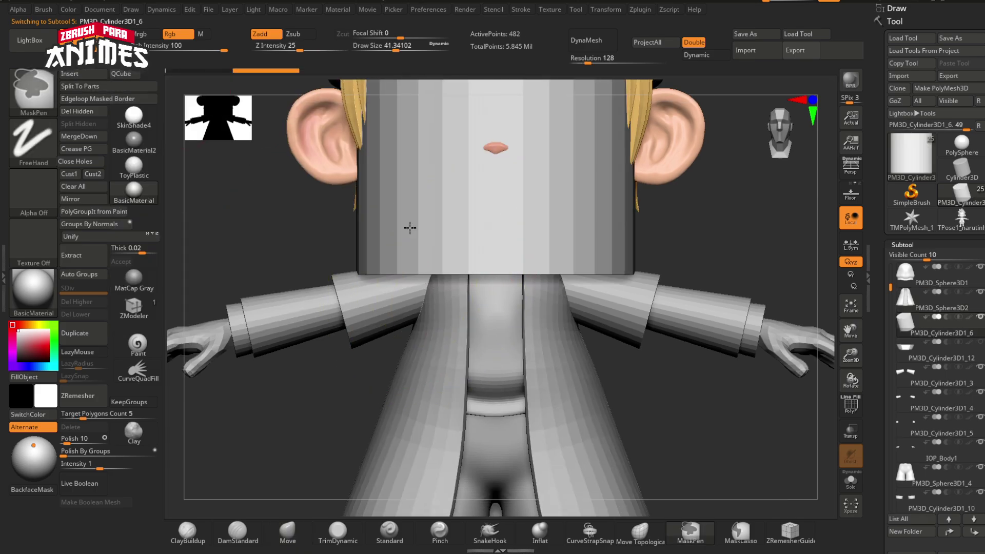
# Shrink and flatten the new cylinder and move it down around the neck as a collar base
pyautogui.keyDown('ctrl'); pyautogui.moveTo(458, 268); pyautogui.dragTo(475, 279, button='right'); pyautogui.keyUp('ctrl')
pyautogui.press('w')
pyautogui.moveTo(447, 266); pyautogui.dragTo(446, 286)
pyautogui.moveTo(447, 239); pyautogui.dragTo(446, 283)
pyautogui.moveTo(453, 339); pyautogui.dragTo(433, 359)
pyautogui.keyDown('ctrl'); pyautogui.moveTo(436, 354); pyautogui.dragTo(456, 382, button='right'); pyautogui.keyUp('ctrl')
pyautogui.keyDown('alt'); pyautogui.moveTo(454, 304); pyautogui.dragTo(472, 236, button='right'); pyautogui.keyUp('alt')
pyautogui.moveTo(472, 217); pyautogui.dragTo(472, 237)
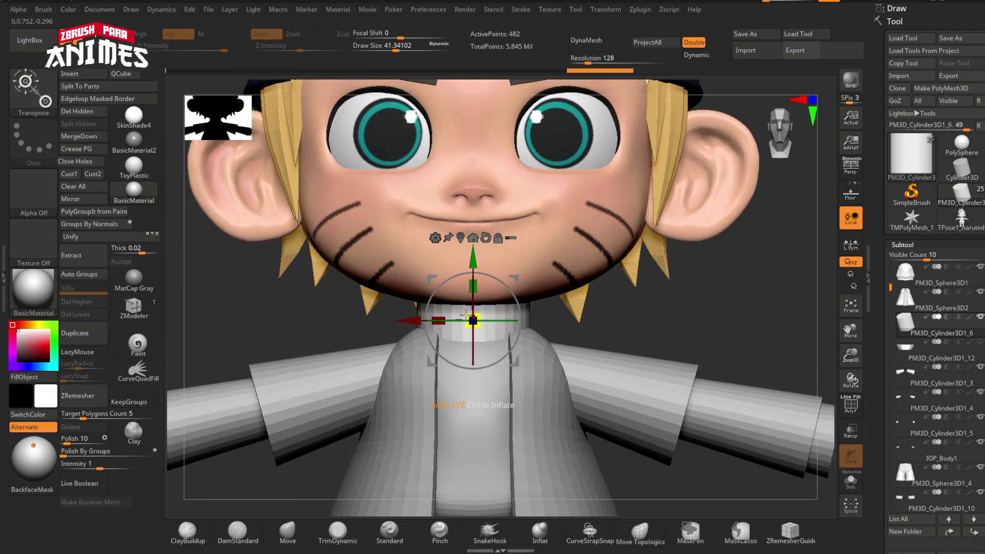
# Move the collar cylinder aside to check the neck underneath and bring it back around the neck
pyautogui.moveTo(466, 315)
pyautogui.keyDown('ctrl'); pyautogui.mouseDown(button='right')
pyautogui.moveTo(461, 279)
pyautogui.moveTo(472, 317)
pyautogui.mouseUp(button='right'); pyautogui.keyUp('ctrl')
pyautogui.moveTo(418, 317); pyautogui.dragTo(653, 317)
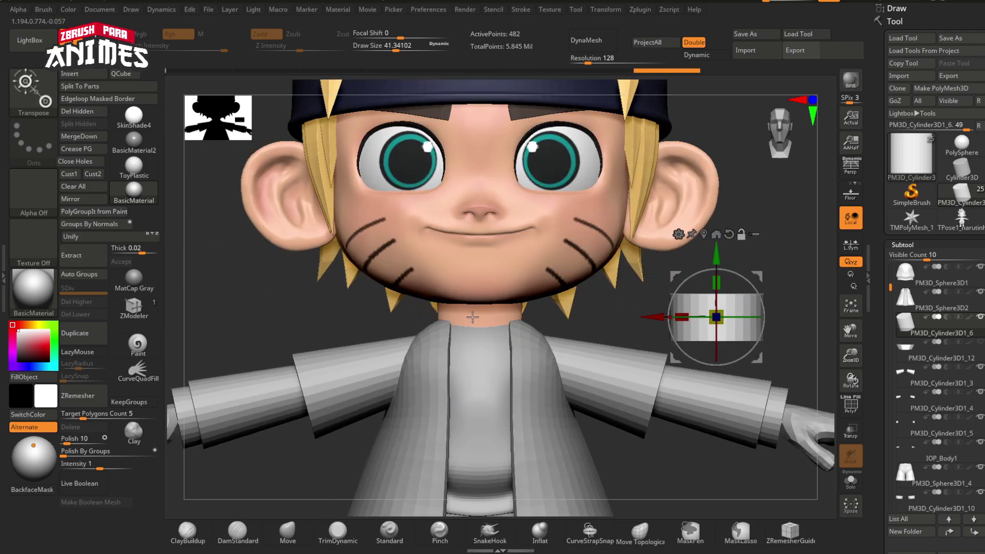
pyautogui.keyDown('alt'); pyautogui.click(472, 317); pyautogui.keyUp('alt')
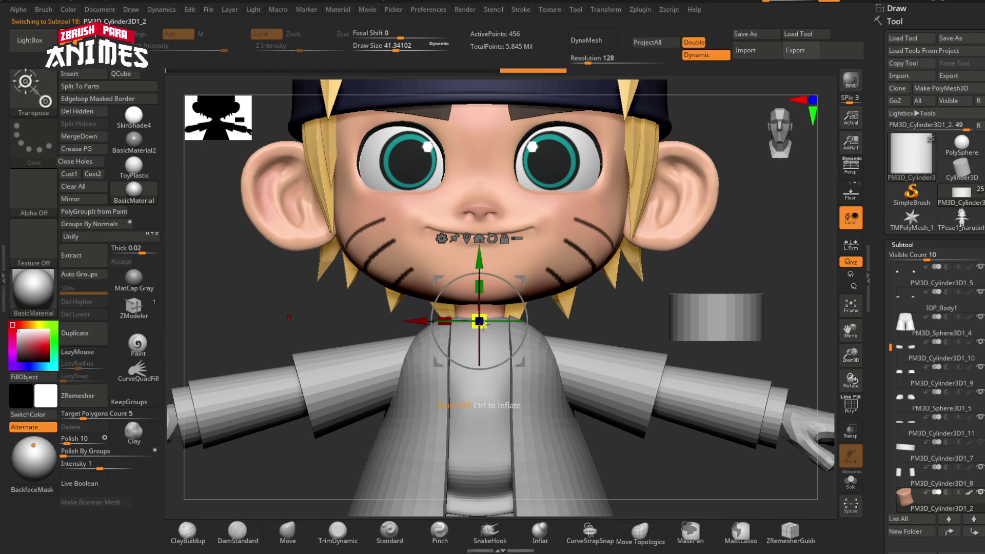
pyautogui.keyDown('alt'); pyautogui.click(685, 321); pyautogui.keyUp('alt')
pyautogui.moveTo(658, 317); pyautogui.dragTo(426, 358)
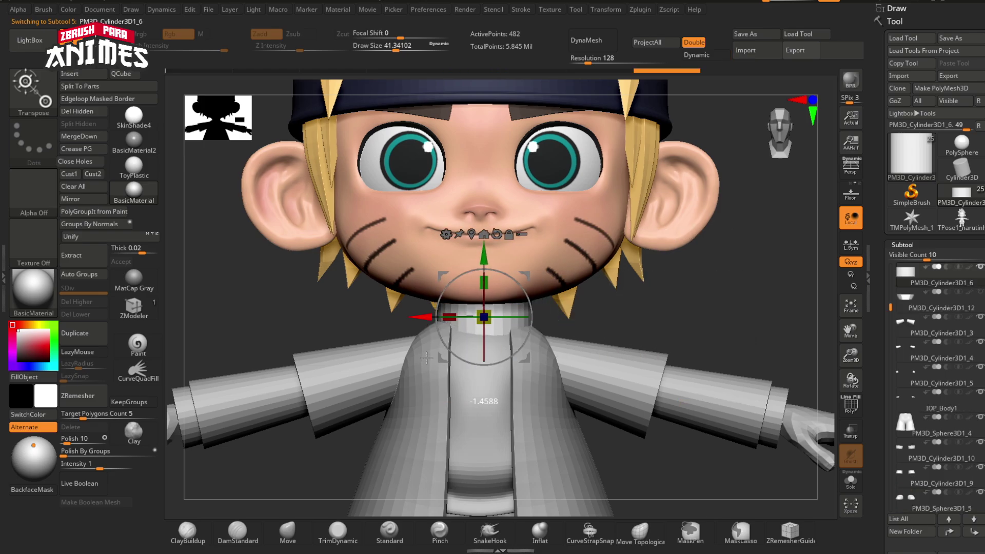
# Adjust the collar cylinder's width and height so it fits snugly between the chin and the jacket
pyautogui.keyDown('ctrl'); pyautogui.moveTo(485, 314); pyautogui.dragTo(483, 278, button='right'); pyautogui.keyUp('ctrl')
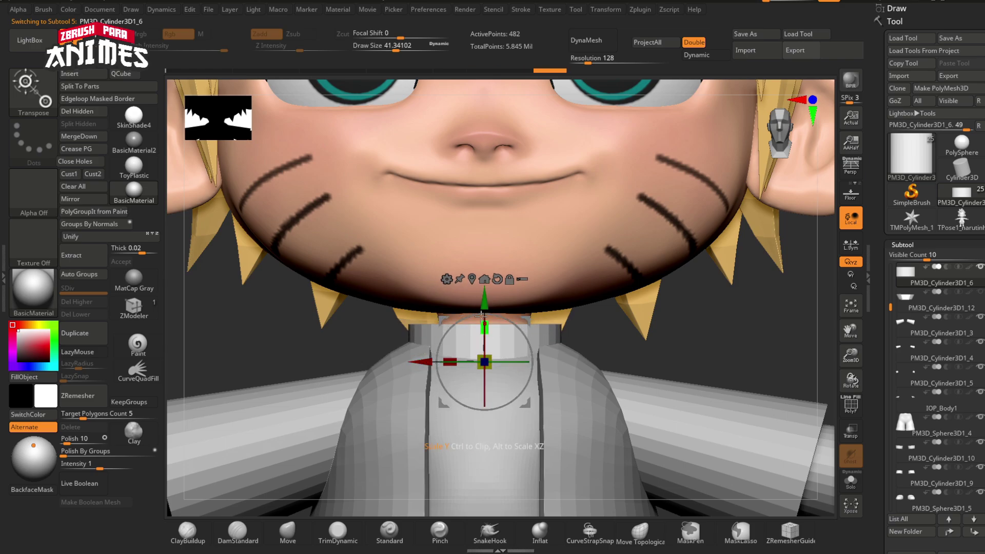
pyautogui.press('q')
pyautogui.moveTo(483, 303)
pyautogui.keyDown('ctrl'); pyautogui.mouseDown(button='right')
pyautogui.moveTo(478, 390)
pyautogui.moveTo(508, 302)
pyautogui.moveTo(444, 280)
pyautogui.mouseUp(button='right'); pyautogui.keyUp('ctrl')
pyautogui.press('b')
pyautogui.press('m')
pyautogui.press('v')
pyautogui.press('w')
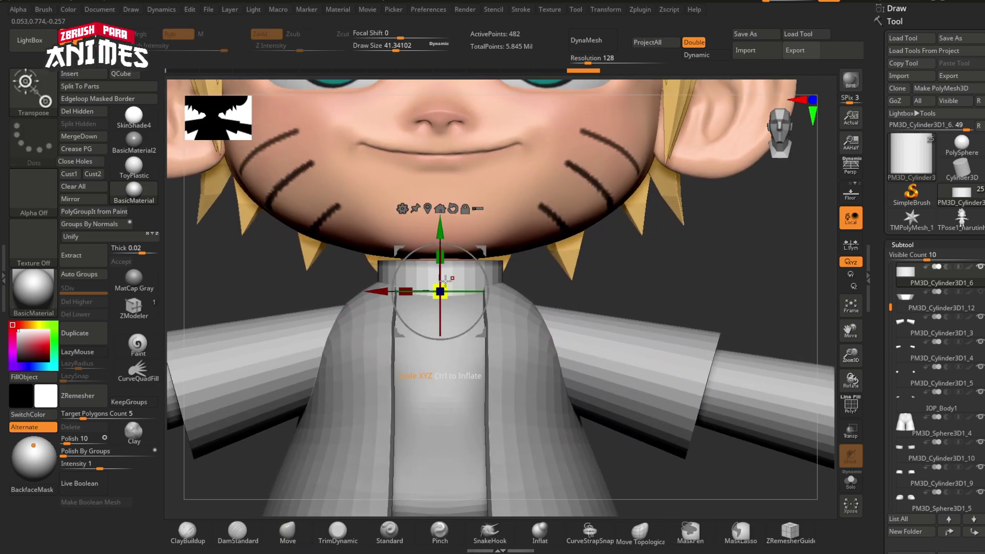
pyautogui.press('q')
pyautogui.press('f')
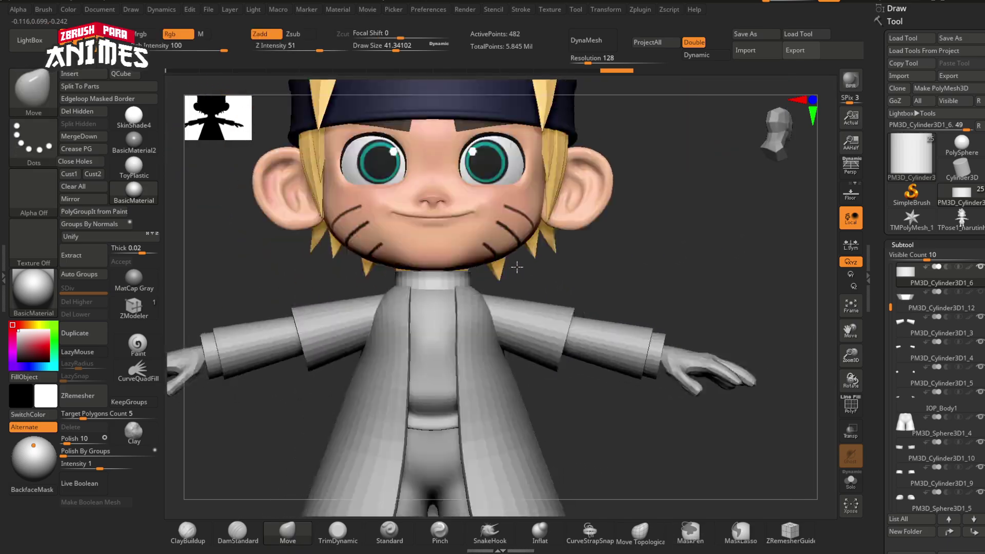
# Select the jacket and fit its neckline around the collar at the front, side and nape with a smaller Move brush
pyautogui.keyDown('ctrl'); pyautogui.moveTo(472, 253); pyautogui.dragTo(469, 354, button='right'); pyautogui.keyUp('ctrl')
pyautogui.keyDown('alt'); pyautogui.click(432, 314); pyautogui.keyUp('alt')
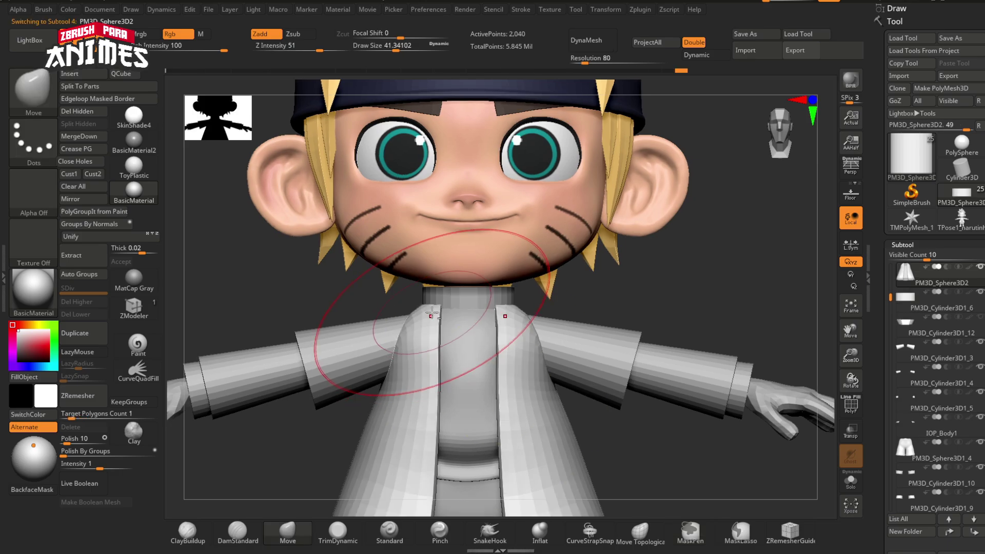
pyautogui.moveTo(422, 309)
pyautogui.mouseDown(button='right')
pyautogui.moveTo(397, 295)
pyautogui.moveTo(422, 291)
pyautogui.moveTo(403, 291)
pyautogui.moveTo(385, 324)
pyautogui.mouseUp(button='right')
pyautogui.press('s')
pyautogui.moveTo(385, 324); pyautogui.dragTo(374, 324)
pyautogui.moveTo(367, 321); pyautogui.dragTo(387, 311, button='right')
pyautogui.moveTo(321, 287); pyautogui.dragTo(317, 277)
pyautogui.moveTo(383, 303); pyautogui.dragTo(362, 300, button='right')
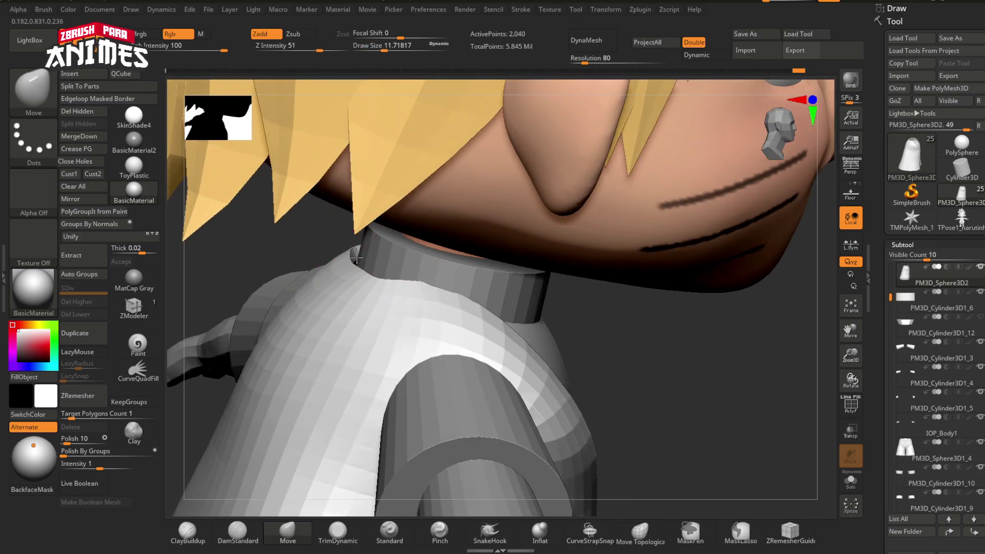
pyautogui.moveTo(356, 257)
pyautogui.mouseDown(button='right')
pyautogui.moveTo(382, 265)
pyautogui.moveTo(395, 302)
pyautogui.moveTo(422, 299)
pyautogui.mouseUp(button='right')
pyautogui.moveTo(235, 348); pyautogui.dragTo(123, 453, button='right')
# Spread the jacket's upper front edges apart at the chest with the Move brush to widen the opening
pyautogui.press('f')
pyautogui.press('f')
pyautogui.keyDown('ctrl'); pyautogui.moveTo(376, 247); pyautogui.dragTo(376, 291, button='right'); pyautogui.keyUp('ctrl')
pyautogui.moveTo(376, 290); pyautogui.dragTo(370, 292)
pyautogui.moveTo(376, 293)
pyautogui.mouseDown(button='right')
pyautogui.moveTo(410, 298)
pyautogui.moveTo(382, 328)
pyautogui.mouseUp(button='right')
pyautogui.keyDown('ctrl'); pyautogui.moveTo(429, 349); pyautogui.dragTo(429, 309, button='right'); pyautogui.keyUp('ctrl')
pyautogui.press('s')
pyautogui.moveTo(429, 310); pyautogui.dragTo(439, 308)
pyautogui.keyDown('ctrl'); pyautogui.moveTo(442, 295); pyautogui.dragTo(447, 260, button='right'); pyautogui.keyUp('ctrl')
# Try to curve the jacket's lower front edges outward with a larger Move brush and undo those strokes
pyautogui.moveTo(544, 303)
pyautogui.keyDown('ctrl'); pyautogui.mouseDown(button='right')
pyautogui.moveTo(546, 272)
pyautogui.moveTo(445, 257)
pyautogui.mouseUp(button='right'); pyautogui.keyUp('ctrl')
pyautogui.keyDown('ctrl'); pyautogui.moveTo(445, 257); pyautogui.dragTo(437, 295, button='right'); pyautogui.keyUp('ctrl')
pyautogui.press('s')
pyautogui.click(437, 294)
pyautogui.moveTo(452, 279); pyautogui.dragTo(445, 279)
pyautogui.keyDown('shift'); pyautogui.moveTo(445, 280); pyautogui.dragTo(470, 275, button='right'); pyautogui.keyUp('shift')
pyautogui.keyDown('alt'); pyautogui.moveTo(454, 330); pyautogui.dragTo(450, 295, button='right'); pyautogui.keyUp('alt')
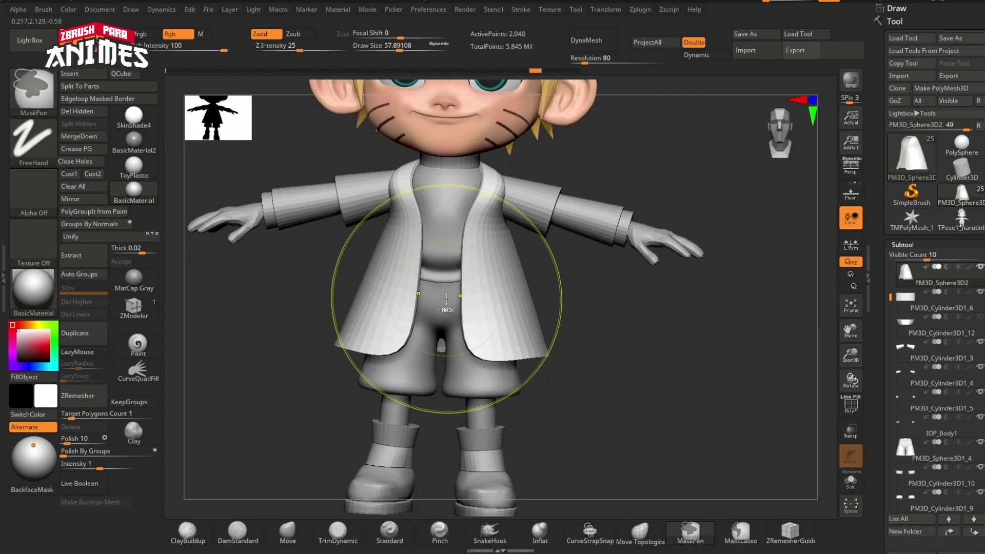
pyautogui.hotkey('ctrl', 'z')
pyautogui.hotkey('ctrl', 'z')
pyautogui.hotkey('ctrl', 'z')
pyautogui.hotkey('ctrl', 'z')
pyautogui.hotkey('ctrl', 'z')
pyautogui.hotkey('ctrl', 'z')
# Pull the jacket's upper front edge up toward the collar with a mid-sized Move brush
pyautogui.press('s')
pyautogui.click(433, 253)
pyautogui.moveTo(513, 287)
pyautogui.mouseDown(button='right')
pyautogui.moveTo(433, 253)
pyautogui.moveTo(478, 272)
pyautogui.mouseUp(button='right')
pyautogui.keyDown('ctrl'); pyautogui.moveTo(359, 287); pyautogui.dragTo(359, 329, button='right'); pyautogui.keyUp('ctrl')
pyautogui.press('s')
pyautogui.click(442, 261)
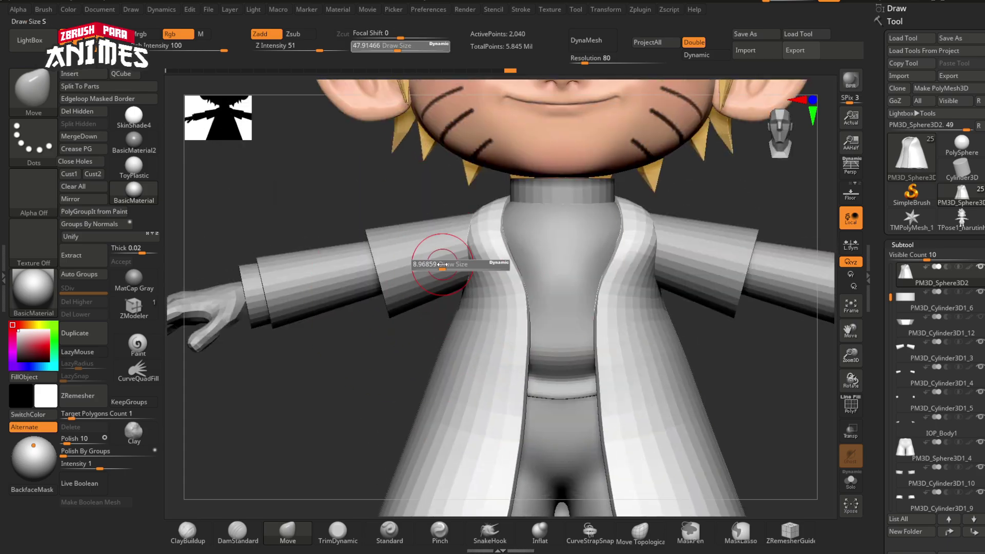
pyautogui.moveTo(485, 267); pyautogui.dragTo(492, 260)
pyautogui.moveTo(292, 430)
pyautogui.keyDown('alt'); pyautogui.mouseDown(button='right')
pyautogui.moveTo(292, 322)
pyautogui.moveTo(292, 430)
pyautogui.mouseUp(button='right'); pyautogui.keyUp('alt')
pyautogui.moveTo(485, 262); pyautogui.dragTo(505, 224)
pyautogui.moveTo(506, 247)
pyautogui.mouseDown(button='right')
pyautogui.moveTo(528, 259)
pyautogui.moveTo(488, 226)
pyautogui.mouseUp(button='right')
# Refine the curve of the jacket's lapel edges beside the collar with small Move strokes
pyautogui.moveTo(466, 293); pyautogui.dragTo(479, 283, button='right')
pyautogui.press('s')
pyautogui.click(479, 282)
pyautogui.moveTo(479, 282); pyautogui.dragTo(482, 278)
pyautogui.moveTo(483, 278)
pyautogui.keyDown('shift'); pyautogui.mouseDown(button='right')
pyautogui.moveTo(539, 271)
pyautogui.moveTo(493, 272)
pyautogui.mouseUp(button='right'); pyautogui.keyUp('shift')
pyautogui.press('s')
pyautogui.moveTo(485, 269); pyautogui.dragTo(488, 264)
# Select the inner shirt under the jacket, isolate it and choose the Pinch brush
pyautogui.moveTo(487, 277)
pyautogui.keyDown('ctrl'); pyautogui.mouseDown(button='right')
pyautogui.moveTo(487, 251)
pyautogui.moveTo(500, 262)
pyautogui.mouseUp(button='right'); pyautogui.keyUp('ctrl')
pyautogui.keyDown('alt'); pyautogui.click(498, 288); pyautogui.keyUp('alt')
pyautogui.moveTo(500, 261)
pyautogui.keyDown('ctrl'); pyautogui.mouseDown(button='right')
pyautogui.moveTo(506, 341)
pyautogui.moveTo(501, 321)
pyautogui.mouseUp(button='right'); pyautogui.keyUp('ctrl')
pyautogui.keyDown('alt'); pyautogui.click(506, 343); pyautogui.keyUp('alt')
pyautogui.moveTo(500, 321); pyautogui.dragTo(541, 353, button='right')
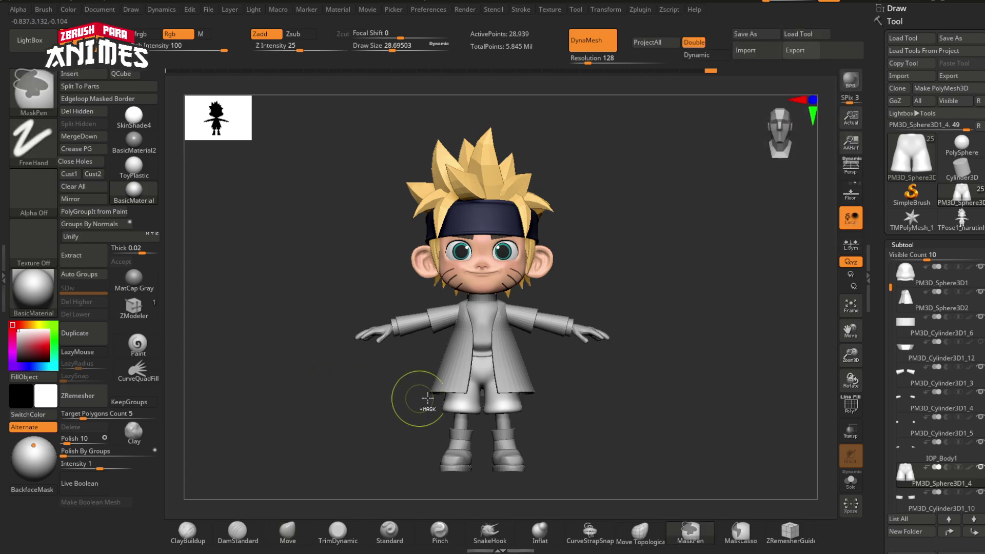
pyautogui.keyDown('ctrl'); pyautogui.moveTo(418, 396); pyautogui.dragTo(425, 441, button='right'); pyautogui.keyUp('ctrl')
pyautogui.keyDown('alt'); pyautogui.click(462, 280); pyautogui.keyUp('alt')
pyautogui.click(851, 480)
pyautogui.moveTo(396, 280)
pyautogui.keyDown('alt'); pyautogui.mouseDown(button='right')
pyautogui.moveTo(441, 351)
pyautogui.moveTo(507, 404)
pyautogui.mouseUp(button='right'); pyautogui.keyUp('alt')
pyautogui.click(439, 531)
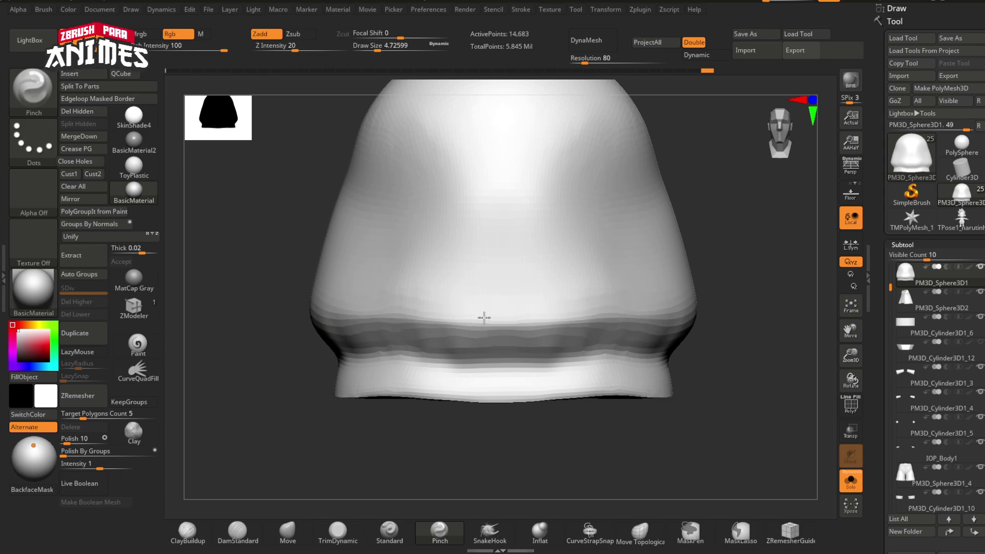
# Pinch the upper and lower edges of the shirt's waist fold into sharper creases all the way around
pyautogui.moveTo(632, 319); pyautogui.dragTo(440, 340, button='right')
pyautogui.moveTo(572, 333); pyautogui.dragTo(516, 373, button='right')
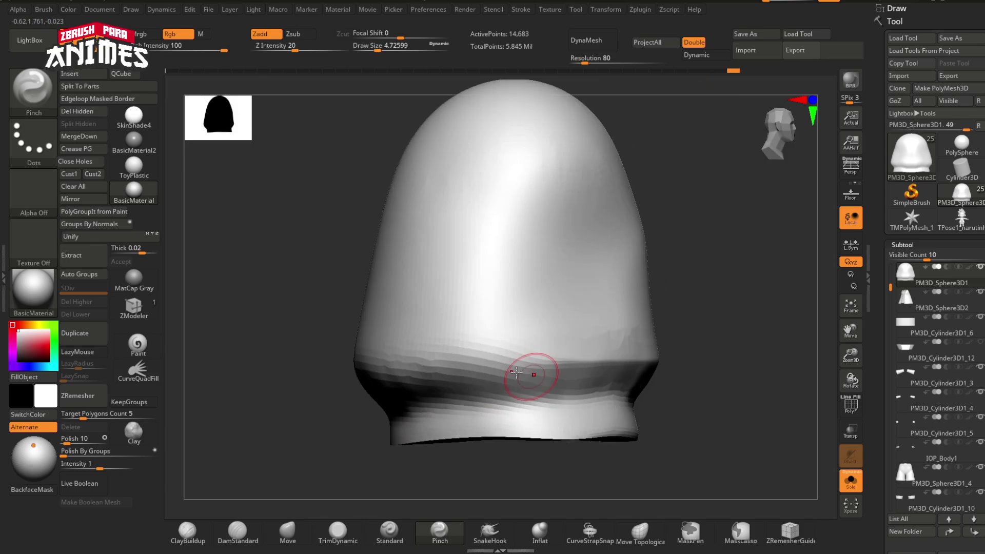
pyautogui.moveTo(510, 368); pyautogui.dragTo(447, 365)
pyautogui.moveTo(447, 365); pyautogui.dragTo(500, 362, button='right')
pyautogui.moveTo(410, 365); pyautogui.dragTo(310, 358)
pyautogui.moveTo(310, 358); pyautogui.dragTo(400, 362, button='right')
pyautogui.moveTo(380, 365); pyautogui.dragTo(318, 364)
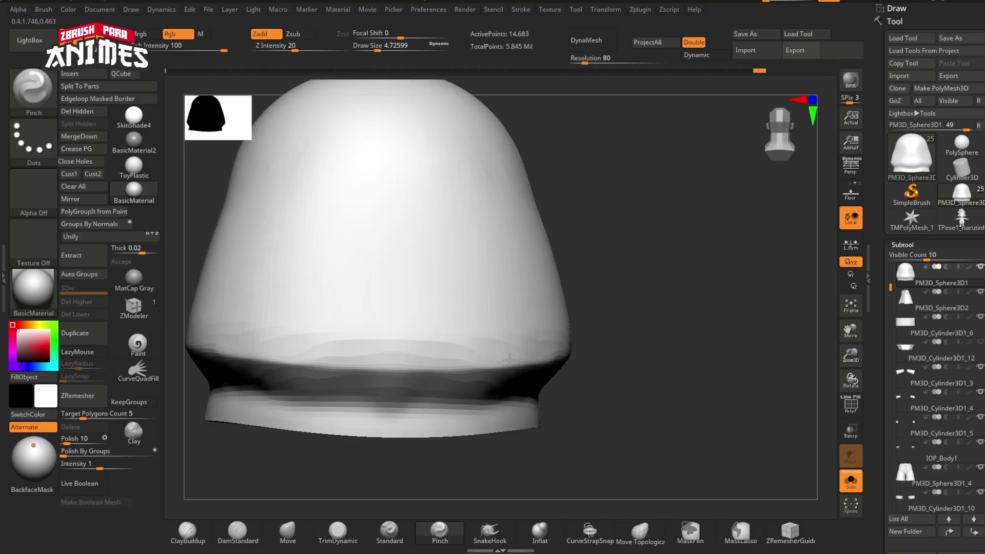
pyautogui.moveTo(509, 360); pyautogui.dragTo(366, 367, button='right')
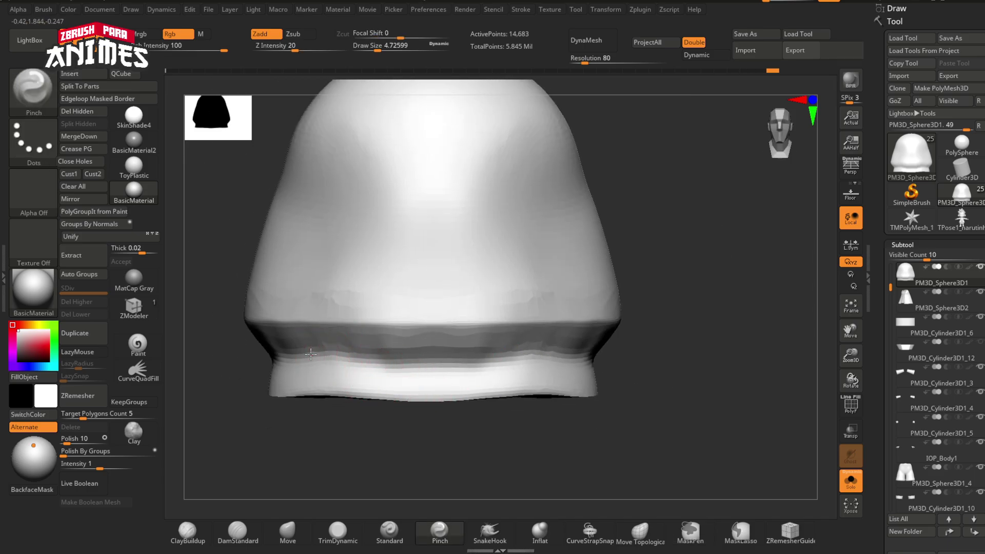
pyautogui.moveTo(555, 361); pyautogui.dragTo(440, 345, button='right')
pyautogui.moveTo(607, 350)
pyautogui.mouseDown(button='right')
pyautogui.moveTo(570, 398)
pyautogui.moveTo(416, 337)
pyautogui.mouseUp(button='right')
pyautogui.moveTo(572, 334)
pyautogui.mouseDown(button='right')
pyautogui.moveTo(552, 334)
pyautogui.moveTo(543, 363)
pyautogui.moveTo(302, 340)
pyautogui.mouseUp(button='right')
# Mask the shirt so that only its bottom hem band stays editable, and bring up the transform gizmo
pyautogui.press('ctrl')
pyautogui.keyDown('ctrl'); pyautogui.moveTo(503, 329); pyautogui.dragTo(798, 440); pyautogui.keyUp('ctrl')
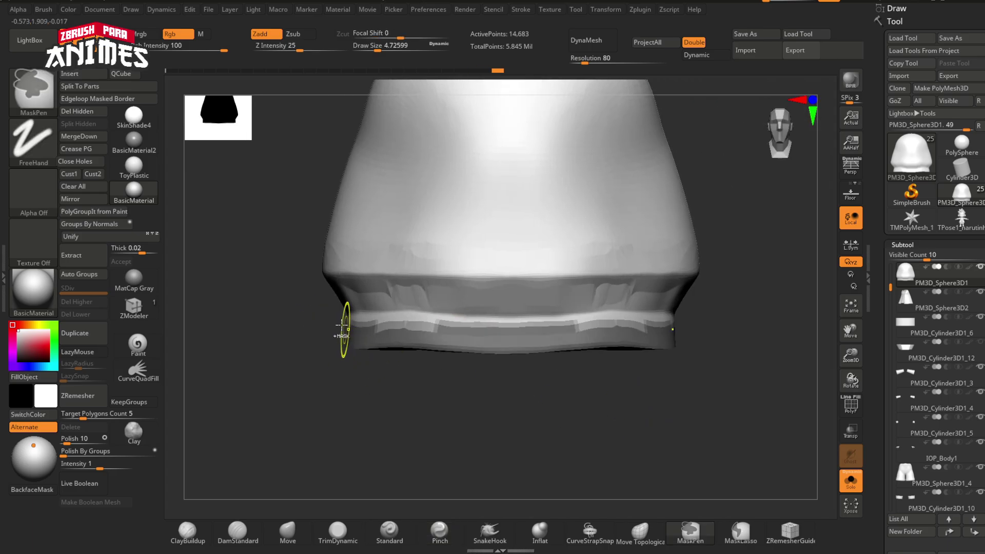
pyautogui.keyDown('ctrl'); pyautogui.moveTo(332, 310); pyautogui.dragTo(764, 456); pyautogui.keyUp('ctrl')
pyautogui.keyDown('ctrl'); pyautogui.click(571, 401); pyautogui.keyUp('ctrl')
pyautogui.press('w')
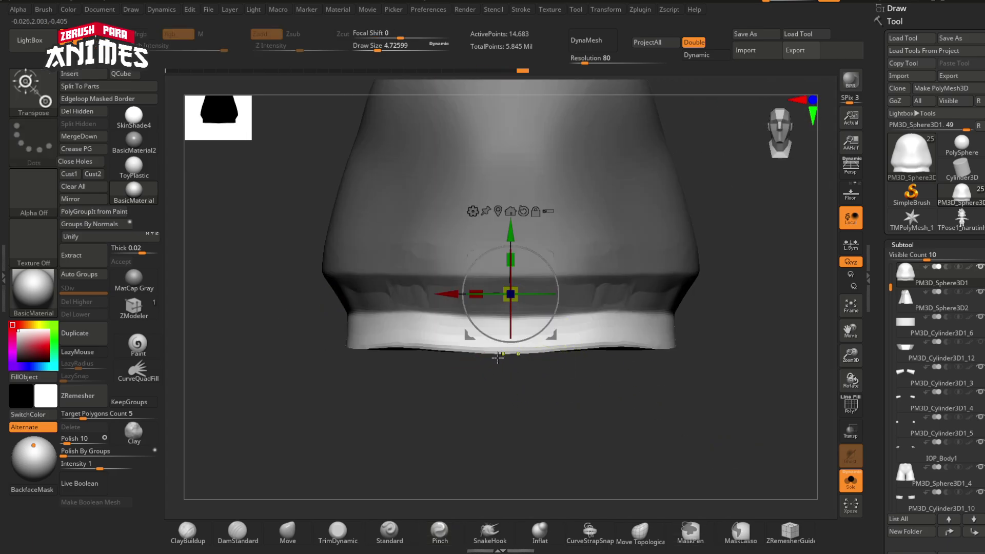
# Try to reshape the unmasked hem band with the gizmo recentred on it, undoing the first scaling attempt
pyautogui.press('f')
pyautogui.keyDown('ctrl'); pyautogui.moveTo(491, 291); pyautogui.dragTo(496, 310, button='right'); pyautogui.keyUp('ctrl')
pyautogui.moveTo(511, 318); pyautogui.dragTo(474, 315)
pyautogui.hotkey('ctrl', 'z')
pyautogui.hotkey('ctrl', 'z')
pyautogui.keyDown('alt'); pyautogui.moveTo(510, 253); pyautogui.dragTo(509, 289); pyautogui.keyUp('alt')
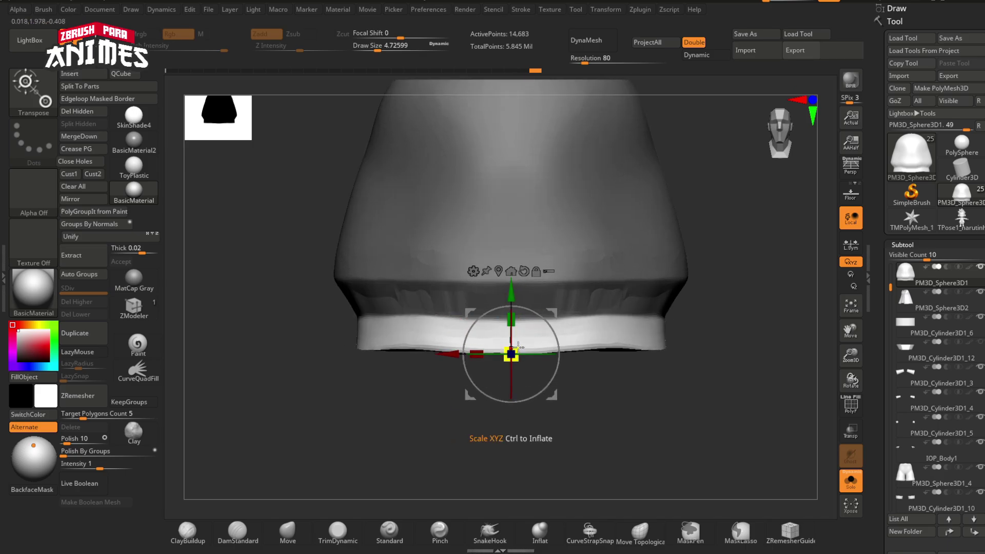
pyautogui.moveTo(509, 443); pyautogui.dragTo(510, 442)
pyautogui.keyDown('alt'); pyautogui.moveTo(509, 376); pyautogui.dragTo(508, 370); pyautogui.keyUp('alt')
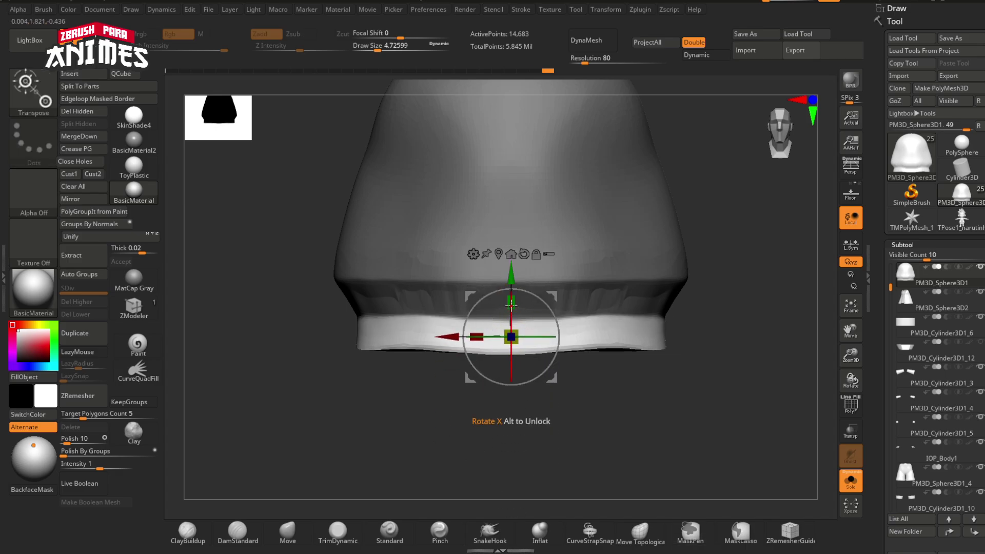
pyautogui.moveTo(477, 331); pyautogui.dragTo(477, 334)
# Clear the shirt's mask, try a new mask along the hem's lower edge and undo it
pyautogui.press('q')
pyautogui.keyDown('ctrl'); pyautogui.moveTo(361, 367); pyautogui.dragTo(351, 375); pyautogui.keyUp('ctrl')
pyautogui.keyDown('ctrl'); pyautogui.moveTo(344, 342); pyautogui.dragTo(706, 432); pyautogui.keyUp('ctrl')
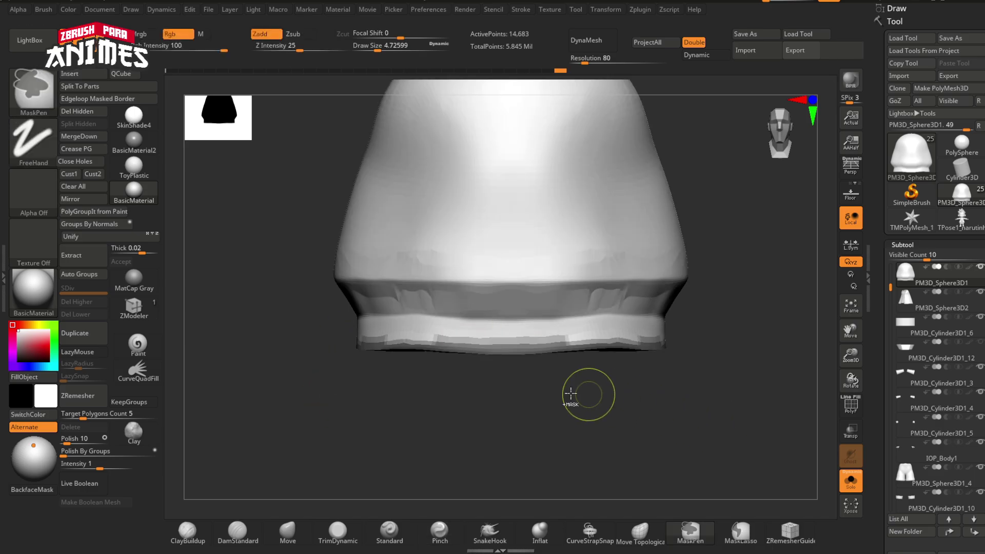
pyautogui.hotkey('ctrl', 'z')
# Show the shirt's wireframe and mask everything except its rounded top beneath the collar
pyautogui.hotkey('shift', 'f')
pyautogui.keyDown('alt'); pyautogui.moveTo(477, 289); pyautogui.dragTo(486, 370, button='right'); pyautogui.keyUp('alt')
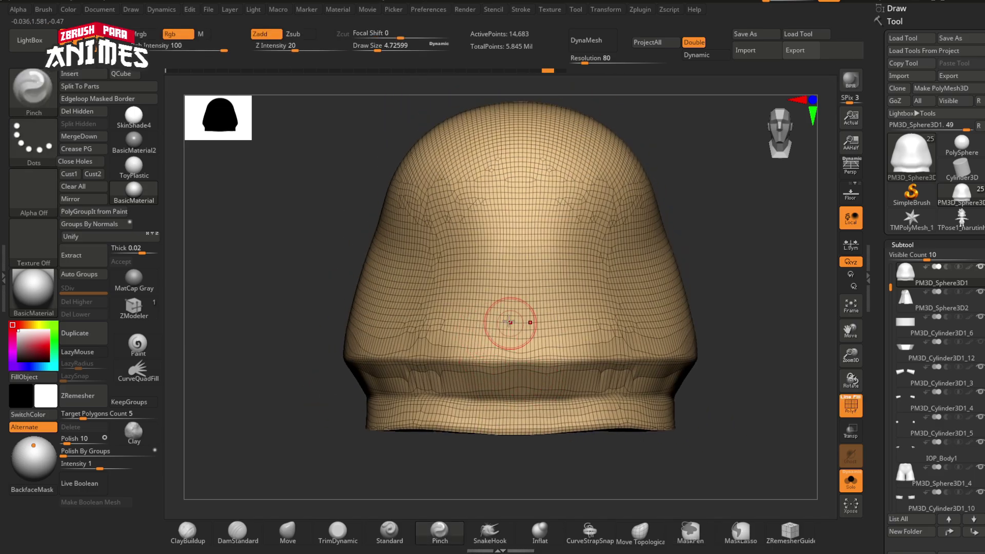
pyautogui.click(851, 480)
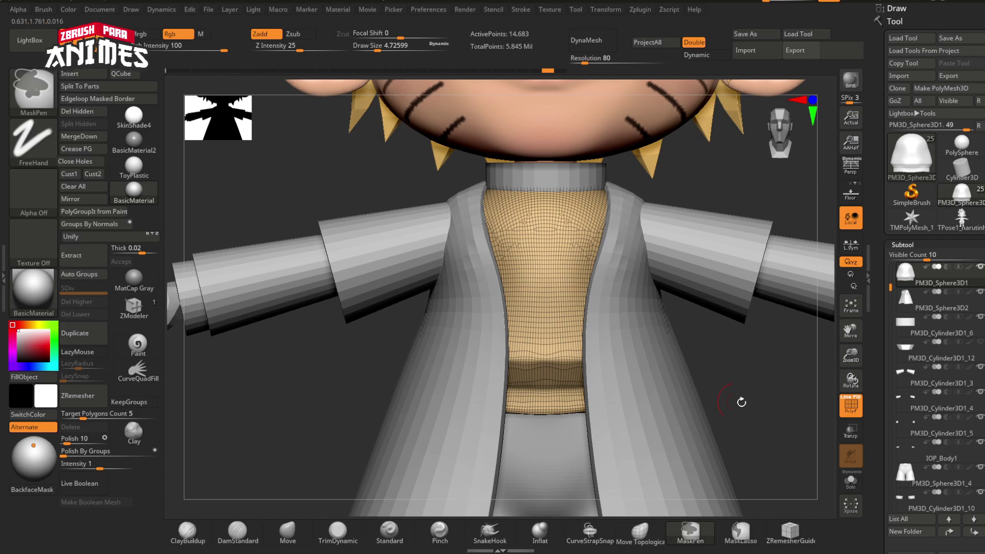
pyautogui.click(850, 483)
pyautogui.moveTo(594, 345); pyautogui.dragTo(532, 255, button='right')
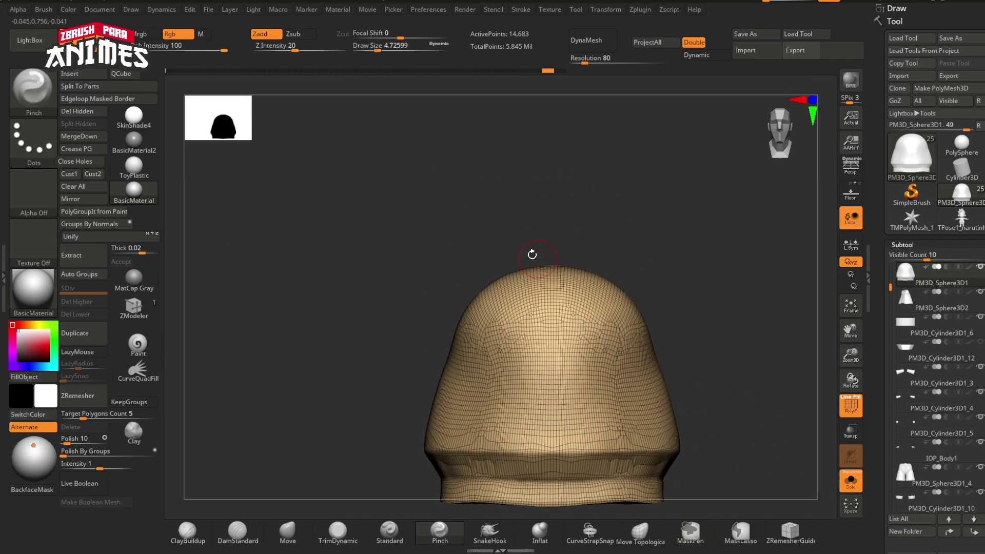
pyautogui.keyDown('ctrl'); pyautogui.moveTo(449, 205); pyautogui.dragTo(670, 276); pyautogui.keyUp('ctrl')
pyautogui.click(851, 481)
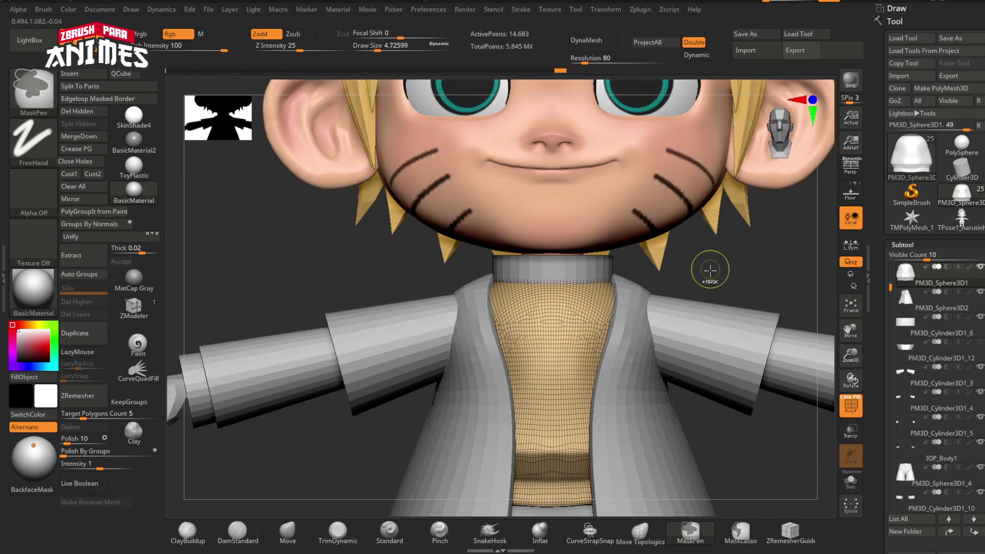
pyautogui.keyDown('ctrl'); pyautogui.click(711, 271); pyautogui.keyUp('ctrl')
pyautogui.click(851, 482)
# Raise the unmasked top of the shirt straight up inside the collar to form a high neck
pyautogui.press('w')
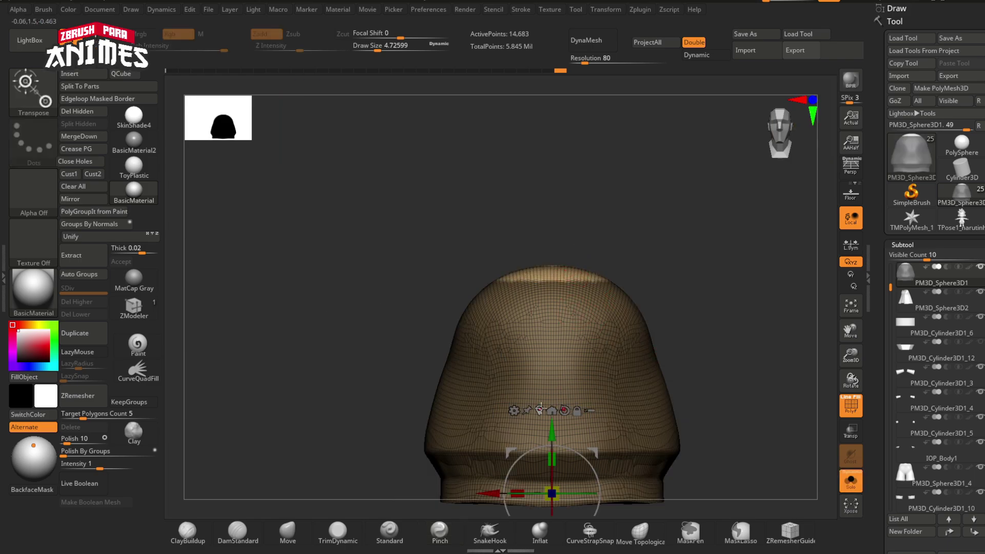
pyautogui.click(576, 276)
pyautogui.moveTo(576, 238); pyautogui.dragTo(557, 183)
pyautogui.press('q')
pyautogui.click(849, 480)
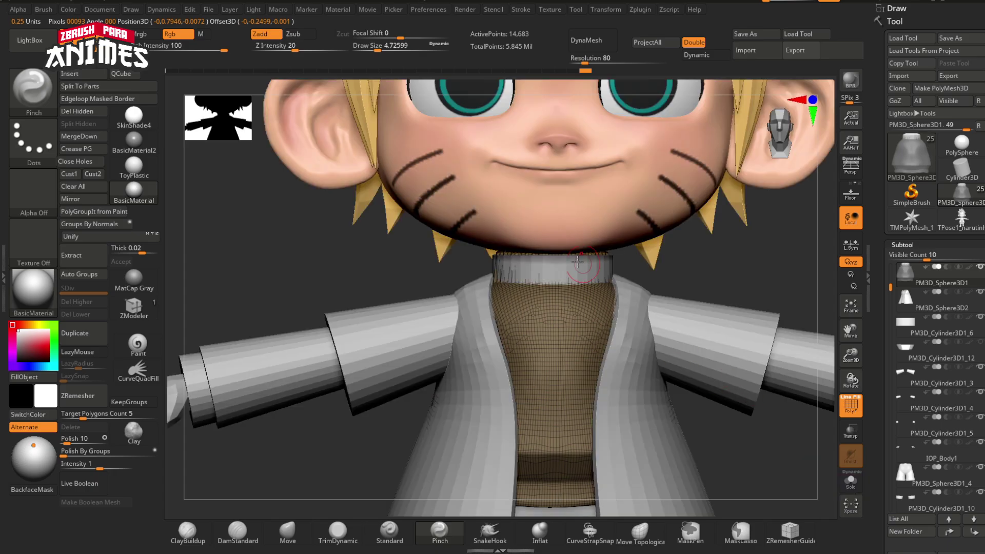
# Hide the collar cylinder and enlarge the shirt's raised neck to take its place
pyautogui.keyDown('alt'); pyautogui.click(597, 274); pyautogui.keyUp('alt')
pyautogui.keyDown('alt'); pyautogui.click(587, 325); pyautogui.keyUp('alt')
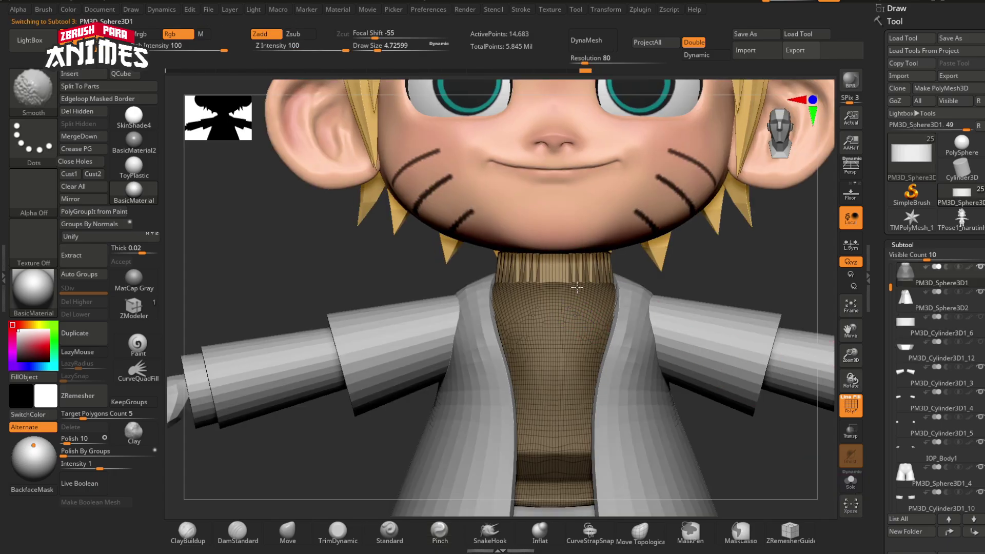
pyautogui.keyDown('ctrl'); pyautogui.moveTo(585, 318); pyautogui.dragTo(574, 257, button='right'); pyautogui.keyUp('ctrl')
pyautogui.press('w')
pyautogui.keyDown('ctrl'); pyautogui.moveTo(571, 205); pyautogui.dragTo(572, 235, button='right'); pyautogui.keyUp('ctrl')
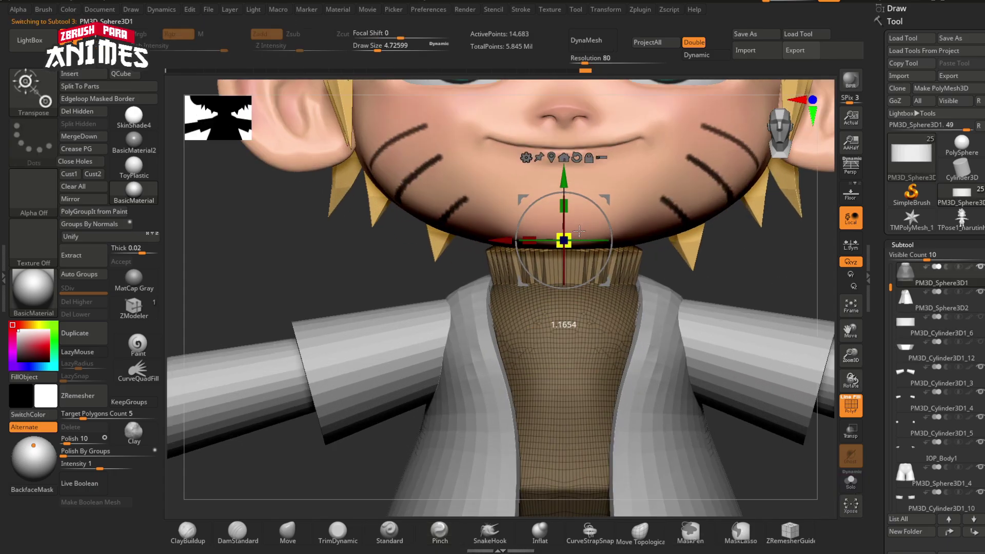
pyautogui.press('q')
# Isolate the shirt without wireframe and cut the rounded cap off its neck with a straight TrimCurve
pyautogui.moveTo(800, 293)
pyautogui.mouseDown(button='right')
pyautogui.moveTo(728, 297)
pyautogui.moveTo(801, 302)
pyautogui.mouseUp(button='right')
pyautogui.click(851, 480)
pyautogui.hotkey('shift', 'f')
pyautogui.keyDown('ctrl'); pyautogui.keyDown('shift'); pyautogui.click(34, 90); pyautogui.keyUp('shift'); pyautogui.keyUp('ctrl')
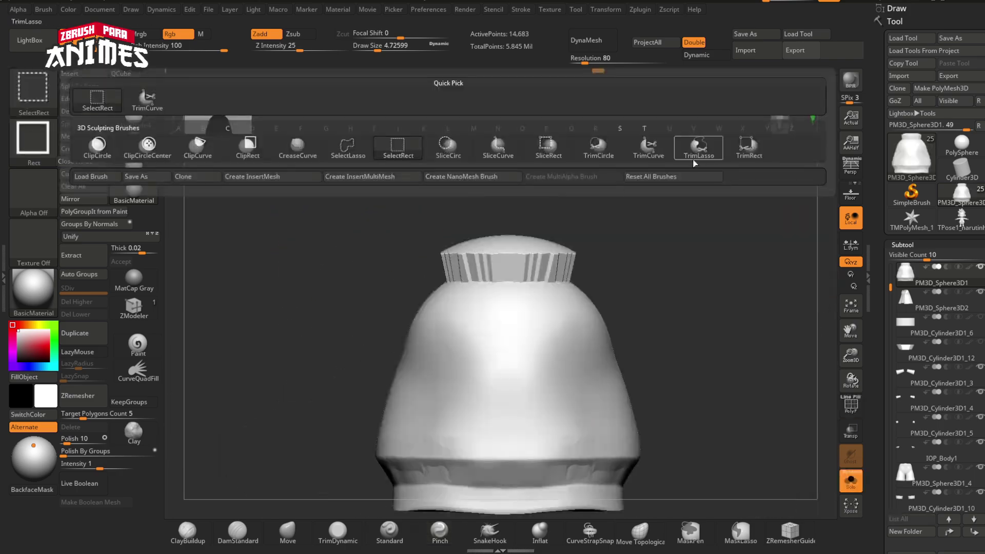
pyautogui.keyDown('ctrl'); pyautogui.keyDown('shift'); pyautogui.click(649, 150); pyautogui.keyUp('shift'); pyautogui.keyUp('ctrl')
pyautogui.keyDown('ctrl'); pyautogui.moveTo(475, 252); pyautogui.dragTo(465, 285, button='right'); pyautogui.keyUp('ctrl')
pyautogui.keyDown('ctrl'); pyautogui.keyDown('shift'); pyautogui.moveTo(410, 253); pyautogui.dragTo(728, 254); pyautogui.keyUp('shift'); pyautogui.keyUp('ctrl')
pyautogui.moveTo(400, 202); pyautogui.dragTo(364, 234, button='right')
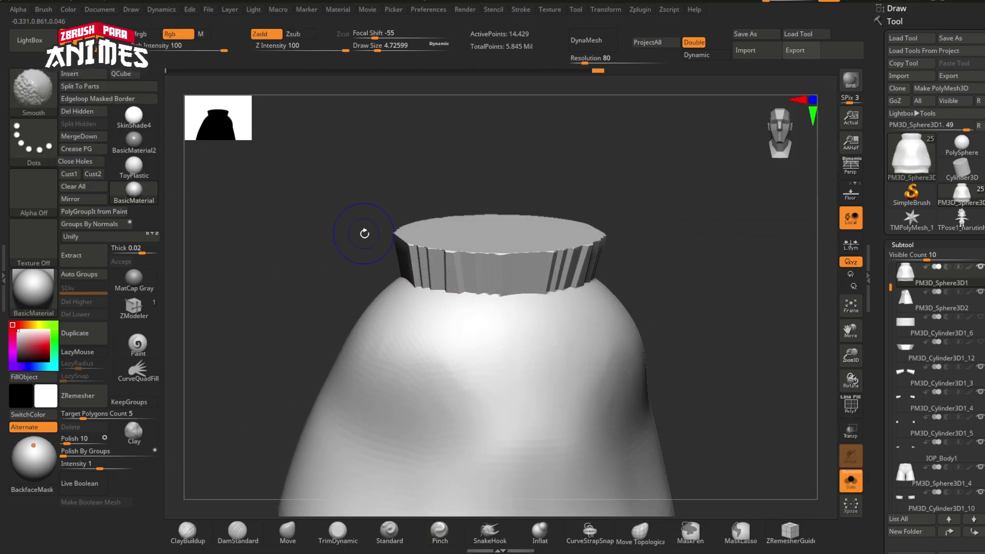
# Remesh the trimmed shirt with DynaMesh at resolution 128 and polish it by groups
pyautogui.hotkey('shift', 'f')
pyautogui.click(605, 45)
pyautogui.keyDown('ctrl'); pyautogui.moveTo(542, 218); pyautogui.dragTo(541, 188, button='right'); pyautogui.keyUp('ctrl')
pyautogui.hotkey('ctrl', 'z')
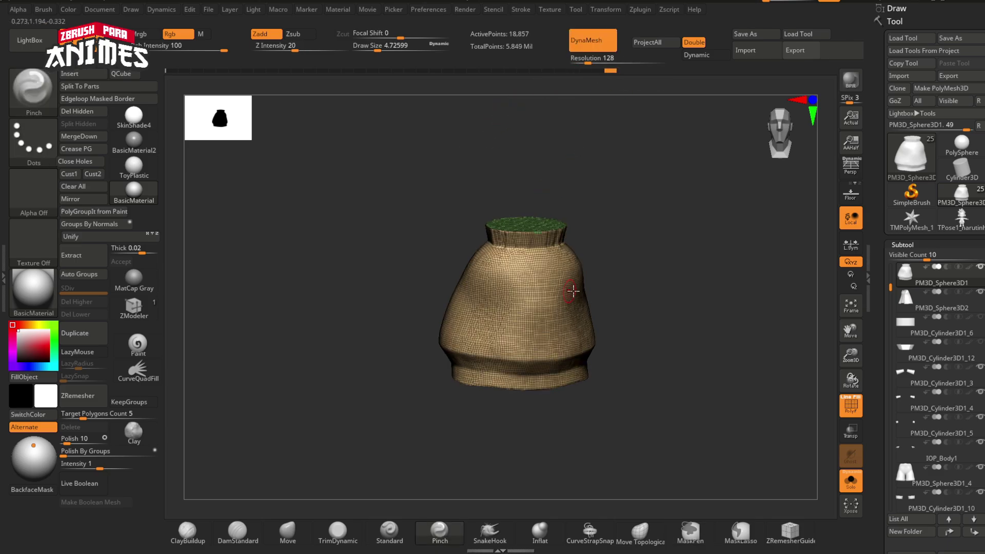
pyautogui.moveTo(573, 291)
pyautogui.keyDown('ctrl'); pyautogui.mouseDown(button='right')
pyautogui.moveTo(622, 319)
pyautogui.moveTo(661, 302)
pyautogui.moveTo(651, 378)
pyautogui.mouseUp(button='right'); pyautogui.keyUp('ctrl')
pyautogui.click(80, 452)
# Smooth away the vertical ridges around the shirt's neck with a larger brush and refresh the DynaMesh
pyautogui.moveTo(293, 49); pyautogui.dragTo(292, 50)
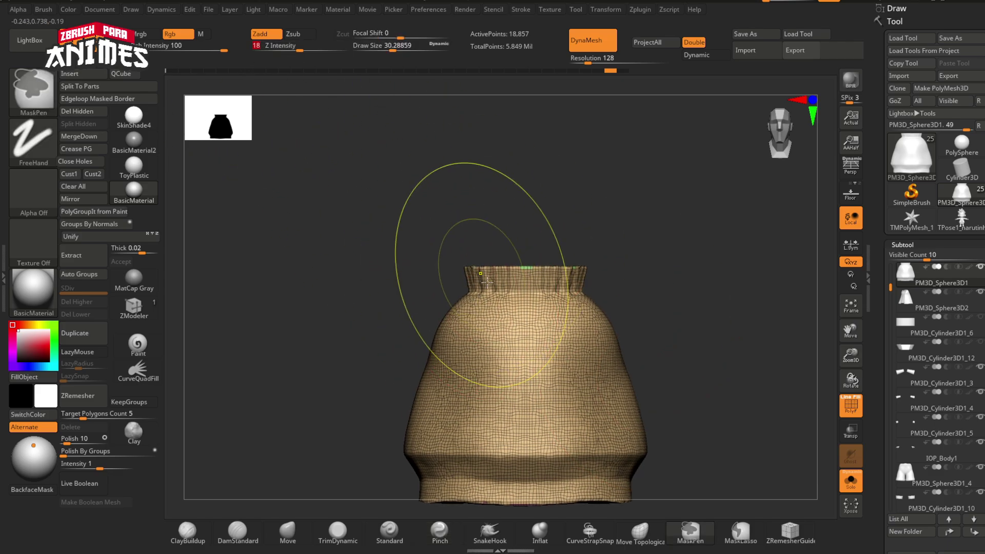
pyautogui.moveTo(480, 250); pyautogui.dragTo(493, 281, button='right')
pyautogui.keyDown('ctrl'); pyautogui.moveTo(494, 281); pyautogui.dragTo(511, 313, button='right'); pyautogui.keyUp('ctrl')
pyautogui.press('s')
pyautogui.moveTo(512, 312); pyautogui.dragTo(506, 313)
pyautogui.keyDown('shift'); pyautogui.moveTo(621, 267); pyautogui.dragTo(554, 275); pyautogui.keyUp('shift')
pyautogui.moveTo(461, 292)
pyautogui.keyDown('alt'); pyautogui.mouseDown(button='right')
pyautogui.moveTo(554, 313)
pyautogui.moveTo(605, 308)
pyautogui.moveTo(482, 292)
pyautogui.moveTo(467, 269)
pyautogui.mouseUp(button='right'); pyautogui.keyUp('alt')
pyautogui.keyDown('shift'); pyautogui.moveTo(464, 307); pyautogui.dragTo(458, 285); pyautogui.keyUp('shift')
pyautogui.moveTo(459, 285); pyautogui.dragTo(390, 329, button='right')
pyautogui.keyDown('ctrl'); pyautogui.moveTo(390, 328); pyautogui.dragTo(348, 358, button='right'); pyautogui.keyUp('ctrl')
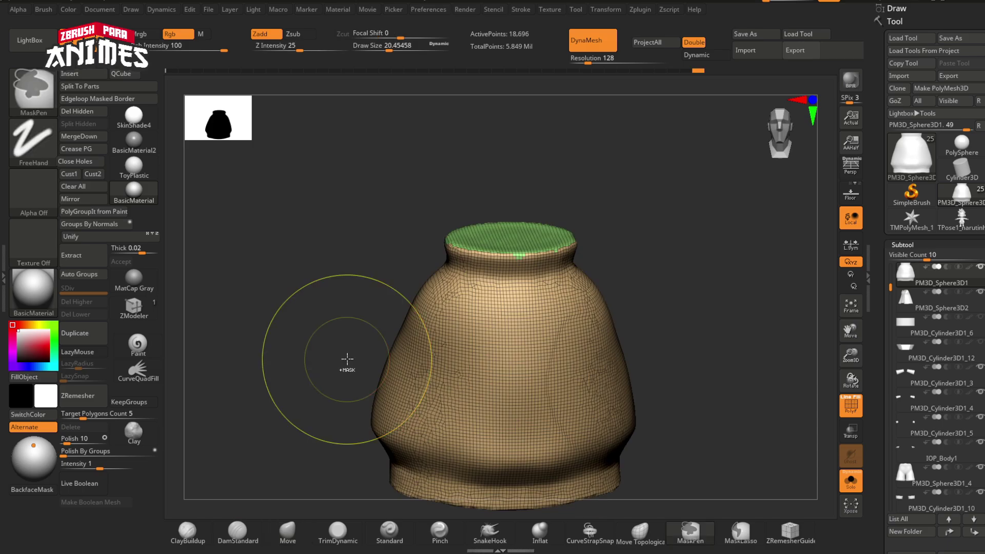
pyautogui.keyDown('ctrl'); pyautogui.moveTo(347, 358); pyautogui.dragTo(347, 356); pyautogui.keyUp('ctrl')
# Merge the shirt into one polygroup, mask its neck band and add an edge loop along the masked border
pyautogui.keyDown('shift'); pyautogui.moveTo(347, 356); pyautogui.dragTo(354, 307, button='right'); pyautogui.keyUp('shift')
pyautogui.hotkey('ctrl', 'w')
pyautogui.keyDown('ctrl'); pyautogui.moveTo(488, 254); pyautogui.dragTo(469, 368, button='right'); pyautogui.keyUp('ctrl')
pyautogui.keyDown('ctrl'); pyautogui.moveTo(303, 239); pyautogui.dragTo(844, 383); pyautogui.keyUp('ctrl')
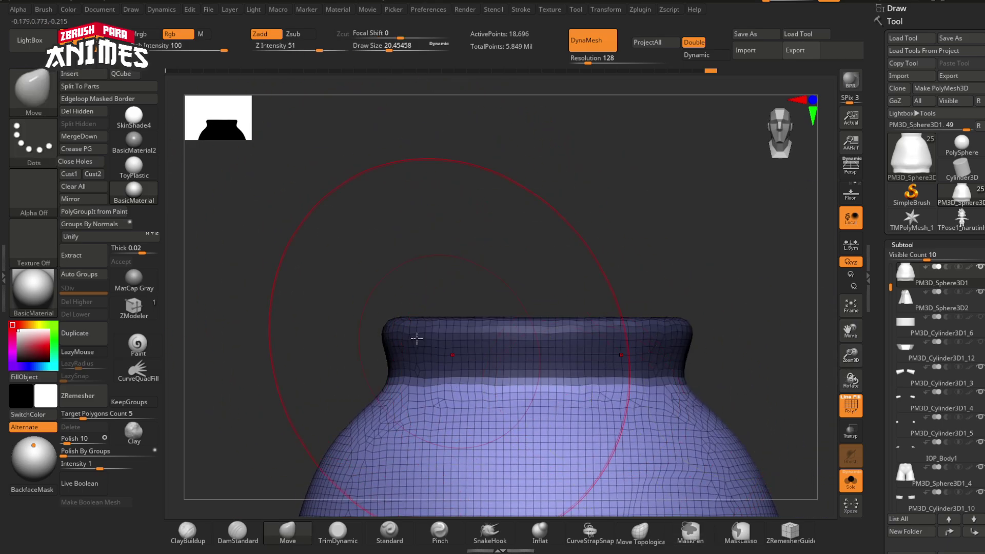
pyautogui.click(108, 98)
# Hide the shirt's neck band so that only the body polygroup is displayed
pyautogui.keyDown('alt'); pyautogui.moveTo(363, 334); pyautogui.dragTo(307, 394); pyautogui.keyUp('alt')
pyautogui.keyDown('ctrl'); pyautogui.moveTo(442, 296); pyautogui.dragTo(468, 290, button='right'); pyautogui.keyUp('ctrl')
pyautogui.keyDown('ctrl'); pyautogui.keyDown('shift'); pyautogui.click(468, 291); pyautogui.keyUp('shift'); pyautogui.keyUp('ctrl')
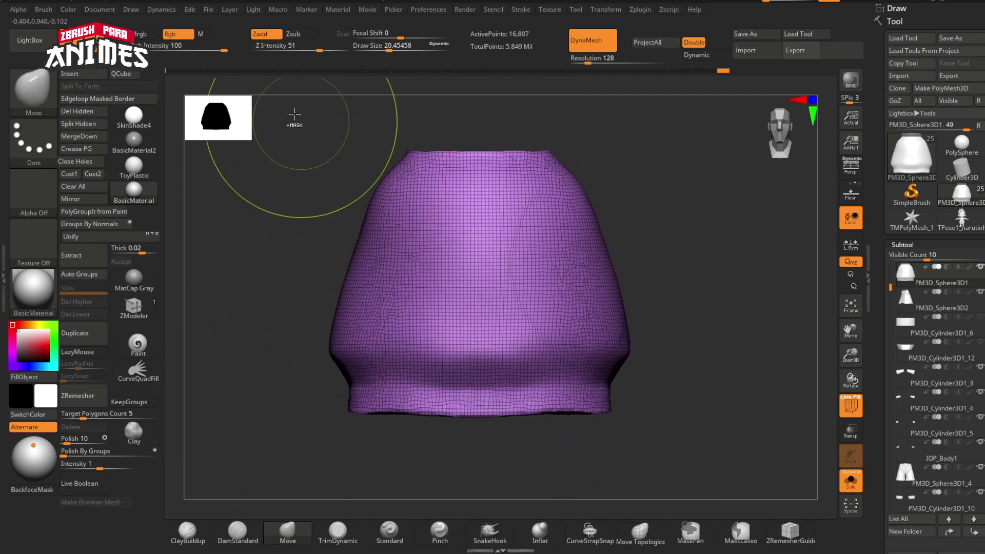
# Mask the shirt body down to the hem, add an edge loop along the masked border, and give the hem its own polygroup
pyautogui.keyDown('ctrl'); pyautogui.moveTo(294, 104); pyautogui.dragTo(764, 355); pyautogui.keyUp('ctrl')
pyautogui.keyDown('ctrl'); pyautogui.keyDown('shift'); pyautogui.click(708, 318); pyautogui.keyUp('shift'); pyautogui.keyUp('ctrl')
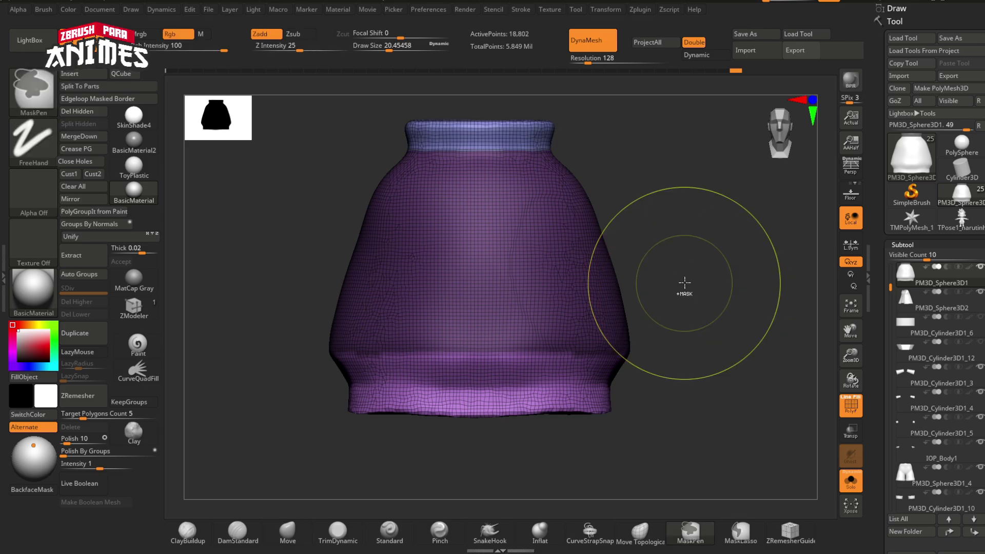
pyautogui.hotkey('ctrl', 'w')
pyautogui.click(137, 102)
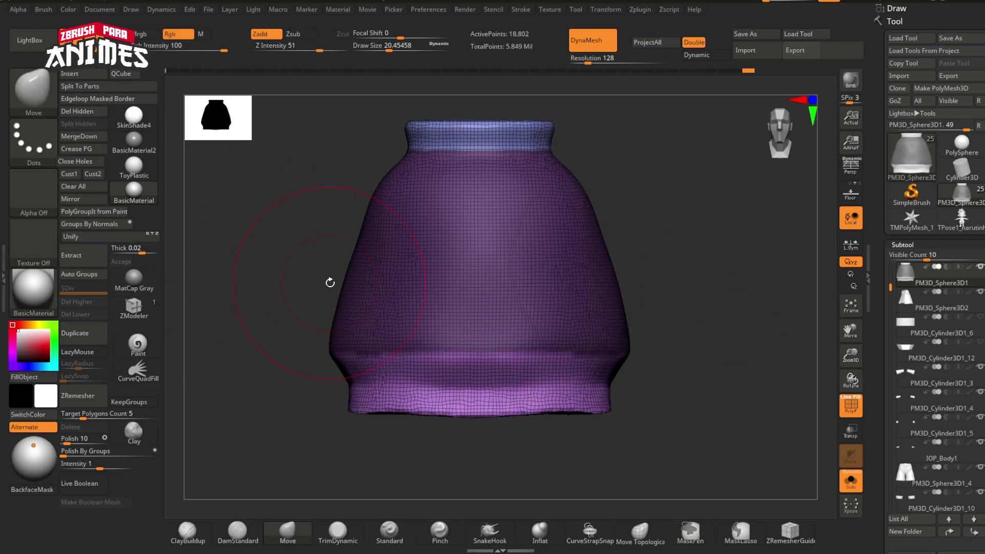
pyautogui.hotkey('ctrl', 'w')
# Isolate the hem, mask its lower half, and add an edge loop along the masked border on the full shirt
pyautogui.keyDown('alt'); pyautogui.moveTo(303, 344); pyautogui.dragTo(306, 291); pyautogui.keyUp('alt')
pyautogui.keyDown('ctrl'); pyautogui.keyDown('shift'); pyautogui.click(435, 326); pyautogui.keyUp('shift'); pyautogui.keyUp('ctrl')
pyautogui.keyDown('ctrl'); pyautogui.moveTo(374, 336); pyautogui.dragTo(325, 325, button='right'); pyautogui.keyUp('ctrl')
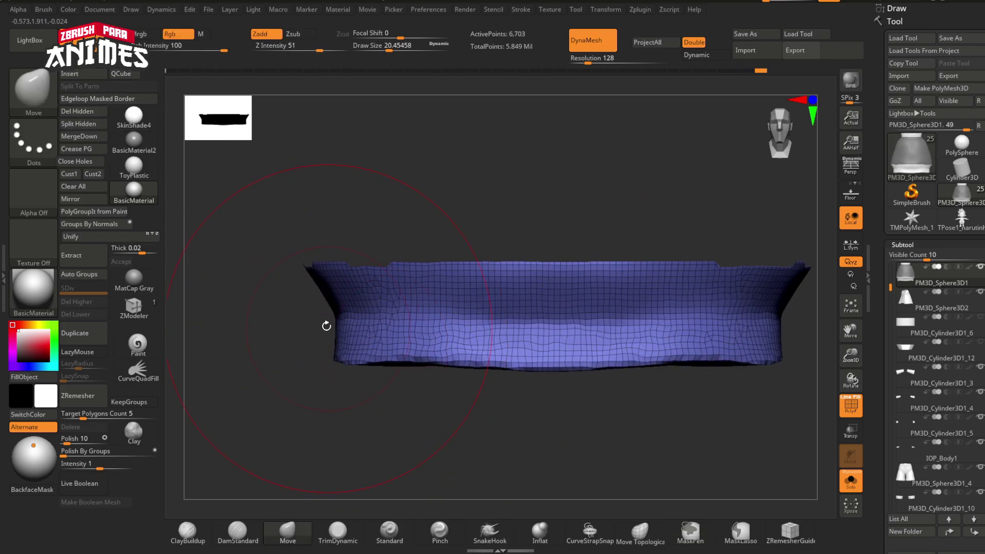
pyautogui.keyDown('ctrl'); pyautogui.moveTo(317, 315); pyautogui.dragTo(855, 428); pyautogui.keyUp('ctrl')
pyautogui.moveTo(349, 347)
pyautogui.keyDown('ctrl'); pyautogui.mouseDown(button='right')
pyautogui.moveTo(307, 363)
pyautogui.moveTo(313, 409)
pyautogui.mouseUp(button='right'); pyautogui.keyUp('ctrl')
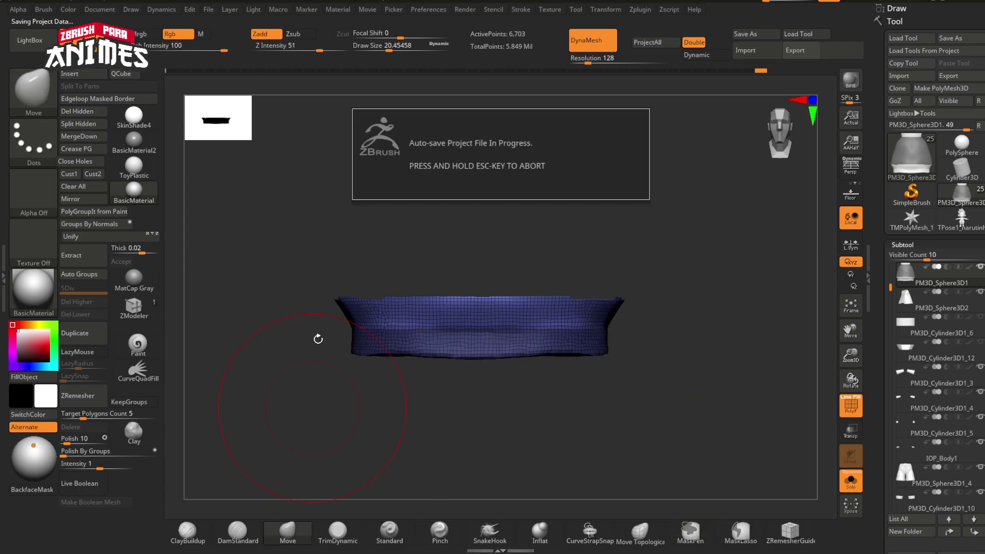
pyautogui.keyDown('ctrl'); pyautogui.keyDown('shift'); pyautogui.click(248, 240); pyautogui.keyUp('shift'); pyautogui.keyUp('ctrl')
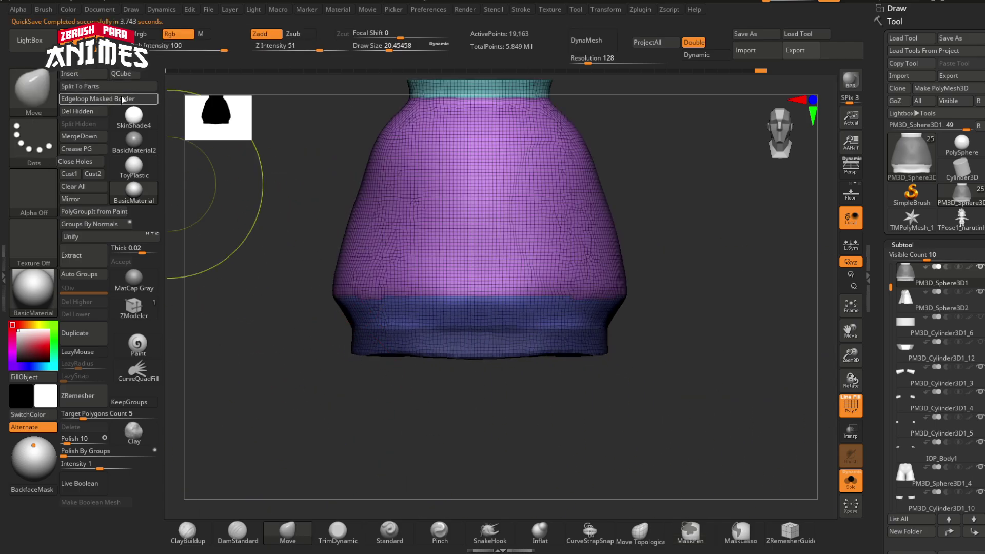
pyautogui.click(125, 99)
# Clear the mask and isolate the hem polygons beside the new edge loop by inverting visibility with the SelectRect brush
pyautogui.keyDown('ctrl'); pyautogui.moveTo(405, 414); pyautogui.dragTo(435, 436); pyautogui.keyUp('ctrl')
pyautogui.moveTo(451, 445)
pyautogui.keyDown('ctrl'); pyautogui.mouseDown(button='right')
pyautogui.moveTo(467, 339)
pyautogui.moveTo(462, 452)
pyautogui.mouseUp(button='right'); pyautogui.keyUp('ctrl')
pyautogui.moveTo(452, 328)
pyautogui.keyDown('alt'); pyautogui.mouseDown(button='right')
pyautogui.moveTo(457, 436)
pyautogui.moveTo(459, 385)
pyautogui.mouseUp(button='right'); pyautogui.keyUp('alt')
pyautogui.keyDown('ctrl'); pyautogui.moveTo(465, 460); pyautogui.dragTo(467, 500, button='right'); pyautogui.keyUp('ctrl')
pyautogui.keyDown('alt'); pyautogui.moveTo(469, 256); pyautogui.dragTo(459, 313, button='right'); pyautogui.keyUp('alt')
pyautogui.keyDown('ctrl'); pyautogui.keyDown('shift'); pyautogui.click(435, 338); pyautogui.keyUp('shift'); pyautogui.keyUp('ctrl')
pyautogui.keyDown('ctrl'); pyautogui.keyDown('shift'); pyautogui.click(435, 339); pyautogui.keyUp('shift'); pyautogui.keyUp('ctrl')
pyautogui.keyDown('ctrl'); pyautogui.keyDown('shift'); pyautogui.click(34, 92); pyautogui.keyUp('shift'); pyautogui.keyUp('ctrl')
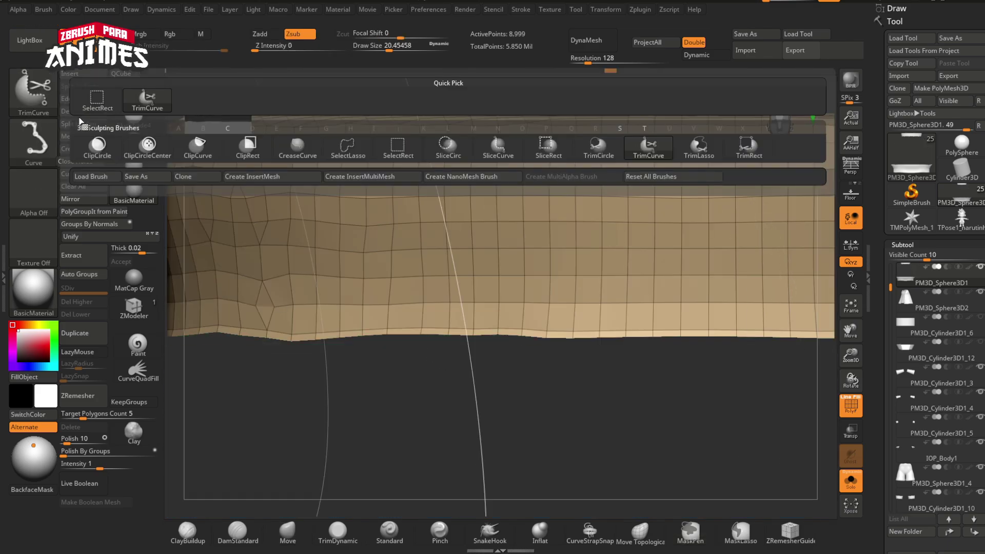
pyautogui.keyDown('ctrl'); pyautogui.keyDown('shift'); pyautogui.click(97, 103); pyautogui.keyUp('shift'); pyautogui.keyUp('ctrl')
pyautogui.keyDown('ctrl'); pyautogui.keyDown('shift'); pyautogui.moveTo(303, 393); pyautogui.dragTo(324, 380); pyautogui.keyUp('shift'); pyautogui.keyUp('ctrl')
# Merge the visible hem polygons into one polygroup and show the whole shirt again
pyautogui.hotkey('ctrl', 'w')
pyautogui.keyDown('ctrl'); pyautogui.moveTo(530, 402); pyautogui.dragTo(452, 267, button='right'); pyautogui.keyUp('ctrl')
pyautogui.keyDown('ctrl'); pyautogui.keyDown('shift'); pyautogui.click(642, 359); pyautogui.keyUp('shift'); pyautogui.keyUp('ctrl')
pyautogui.hotkey('shift', 'f')
pyautogui.hotkey('shift', 'f')
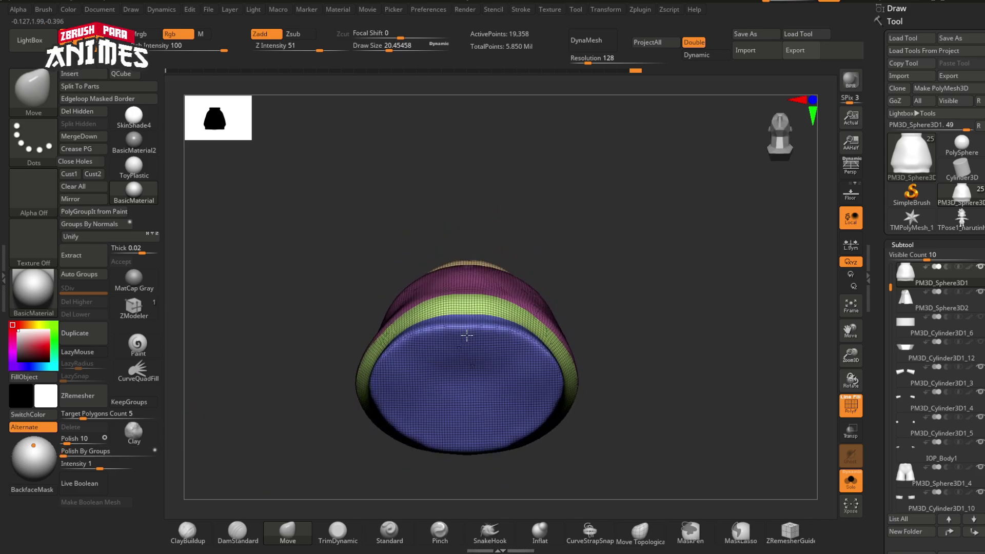
# Trim the top edge of the shirt's neck band flat with the TrimCurve brush
pyautogui.keyDown('shift'); pyautogui.moveTo(466, 340); pyautogui.dragTo(452, 426, button='right'); pyautogui.keyUp('shift')
pyautogui.keyDown('ctrl'); pyautogui.keyDown('shift'); pyautogui.click(33, 92); pyautogui.keyUp('shift'); pyautogui.keyUp('ctrl')
pyautogui.keyDown('ctrl'); pyautogui.keyDown('shift'); pyautogui.click(647, 148); pyautogui.keyUp('shift'); pyautogui.keyUp('ctrl')
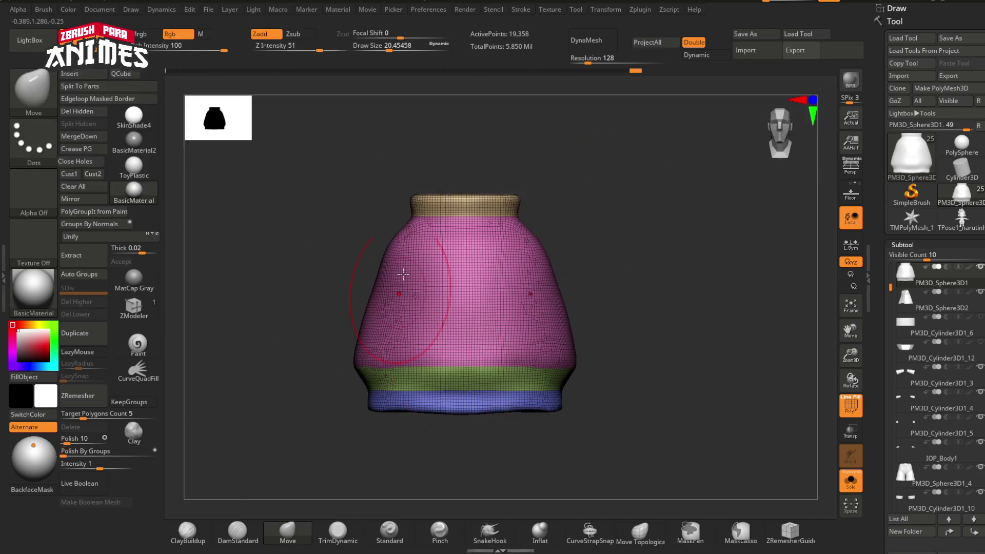
pyautogui.keyDown('ctrl'); pyautogui.moveTo(402, 275); pyautogui.dragTo(408, 231, button='right'); pyautogui.keyUp('ctrl')
pyautogui.keyDown('alt'); pyautogui.moveTo(408, 231); pyautogui.dragTo(436, 520, button='right'); pyautogui.keyUp('alt')
pyautogui.keyDown('ctrl'); pyautogui.keyDown('shift'); pyautogui.moveTo(345, 300); pyautogui.dragTo(760, 306); pyautogui.keyUp('shift'); pyautogui.keyUp('ctrl')
pyautogui.moveTo(765, 314); pyautogui.dragTo(749, 390, button='right')
pyautogui.keyDown('ctrl'); pyautogui.moveTo(595, 385); pyautogui.dragTo(334, 421, button='right'); pyautogui.keyUp('ctrl')
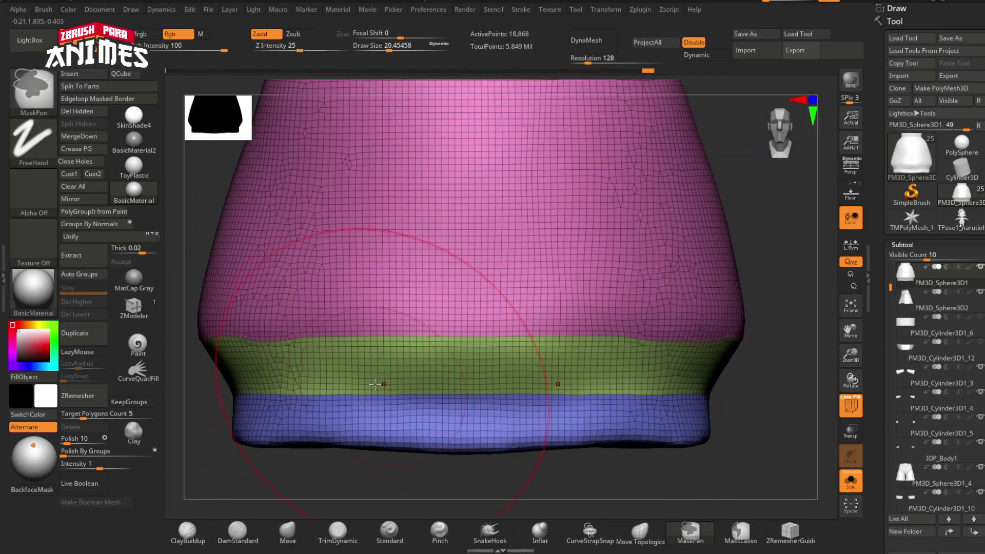
# Trim the wavy bottom edge of the hem to a straight line with the TrimCurve brush
pyautogui.keyDown('ctrl'); pyautogui.keyDown('shift'); pyautogui.moveTo(225, 441); pyautogui.dragTo(797, 444); pyautogui.keyUp('shift'); pyautogui.keyUp('ctrl')
pyautogui.hotkey('ctrl', 'z')
pyautogui.keyDown('ctrl'); pyautogui.moveTo(726, 441); pyautogui.dragTo(215, 439); pyautogui.keyUp('ctrl')
pyautogui.hotkey('ctrl', 'z')
pyautogui.keyDown('ctrl'); pyautogui.moveTo(389, 452); pyautogui.dragTo(395, 493, button='right'); pyautogui.keyUp('ctrl')
pyautogui.moveTo(395, 493)
pyautogui.mouseDown(button='right')
pyautogui.moveTo(407, 460)
pyautogui.moveTo(380, 482)
pyautogui.mouseUp(button='right')
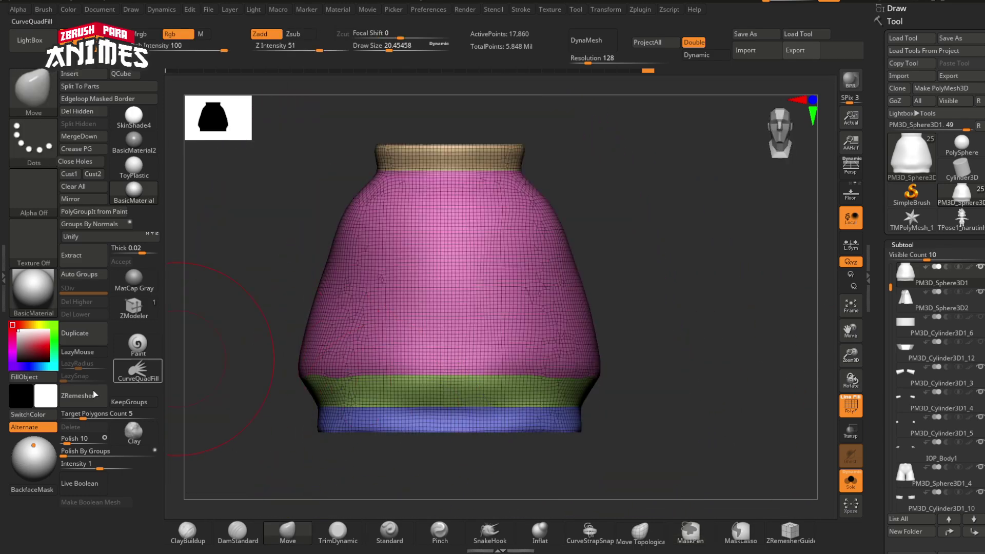
# ZRemesh the shirt with KeepGroups enabled, lowering the target polygons count to 1
pyautogui.keyDown('ctrl'); pyautogui.moveTo(497, 382); pyautogui.dragTo(523, 377, button='right'); pyautogui.keyUp('ctrl')
pyautogui.moveTo(523, 376)
pyautogui.mouseDown(button='right')
pyautogui.moveTo(590, 345)
pyautogui.moveTo(505, 351)
pyautogui.moveTo(521, 365)
pyautogui.moveTo(449, 308)
pyautogui.mouseUp(button='right')
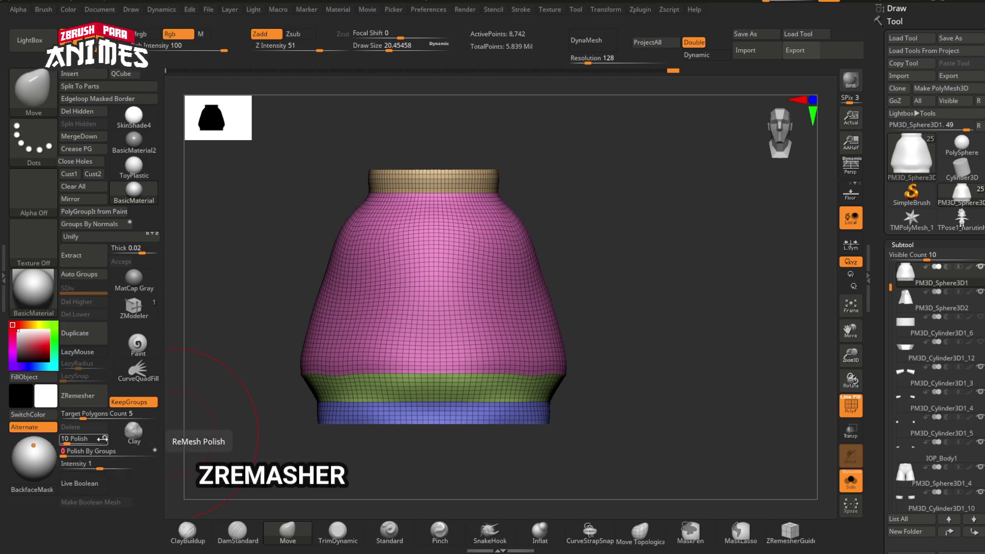
pyautogui.click(94, 405)
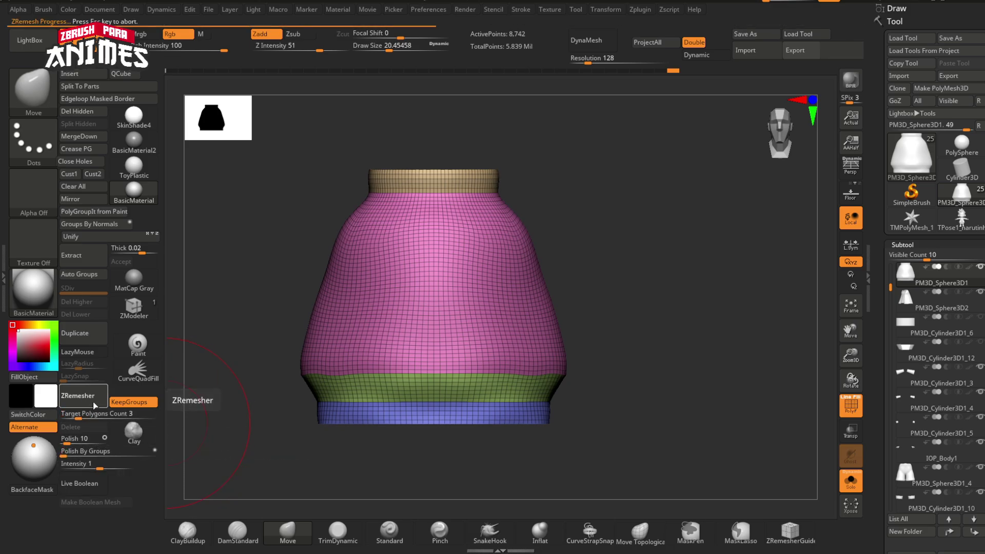
pyautogui.moveTo(77, 453); pyautogui.dragTo(92, 453)
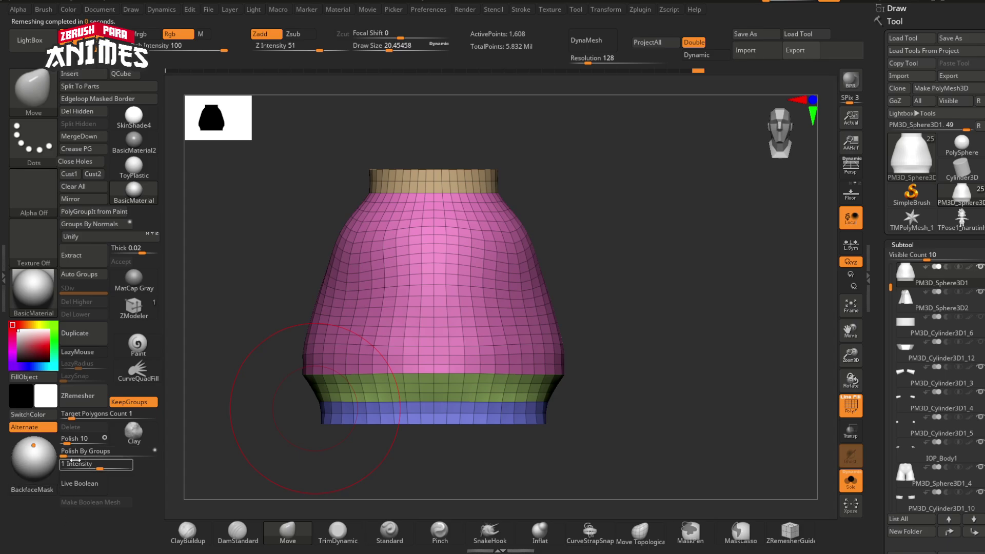
# Smooth the remeshed shirt body on its front and back
pyautogui.moveTo(587, 411); pyautogui.dragTo(561, 409)
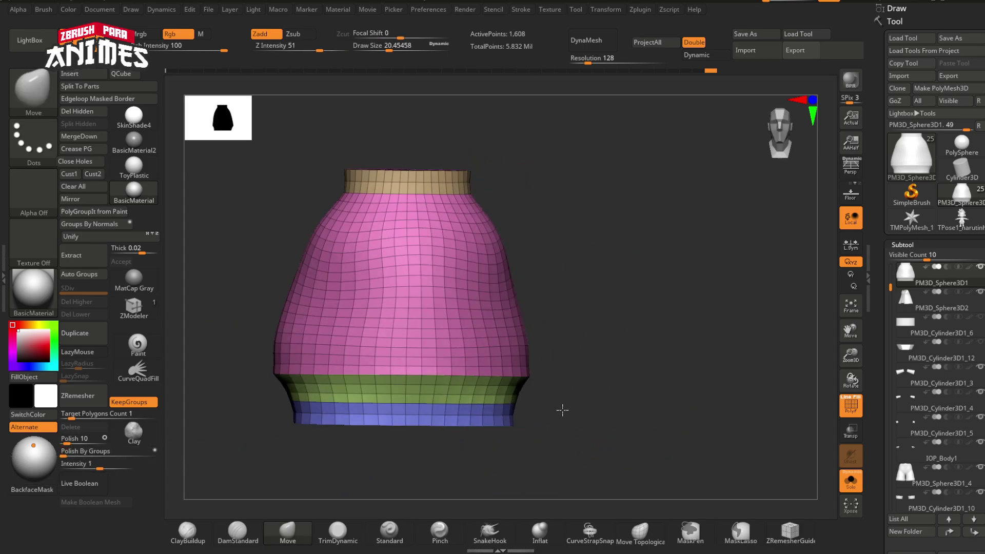
pyautogui.keyDown('alt'); pyautogui.moveTo(373, 412); pyautogui.dragTo(411, 385, button='right'); pyautogui.keyUp('alt')
pyautogui.moveTo(401, 252); pyautogui.dragTo(416, 251)
pyautogui.moveTo(479, 272)
pyautogui.keyDown('shift'); pyautogui.mouseDown()
pyautogui.moveTo(409, 288)
pyautogui.moveTo(473, 286)
pyautogui.moveTo(446, 318)
pyautogui.mouseUp(); pyautogui.keyUp('shift')
pyautogui.moveTo(416, 315)
pyautogui.mouseDown(button='right')
pyautogui.moveTo(463, 292)
pyautogui.moveTo(459, 280)
pyautogui.mouseUp(button='right')
pyautogui.keyDown('alt'); pyautogui.moveTo(402, 299); pyautogui.dragTo(459, 304, button='right'); pyautogui.keyUp('alt')
pyautogui.keyDown('shift'); pyautogui.moveTo(458, 303); pyautogui.dragTo(428, 287); pyautogui.keyUp('shift')
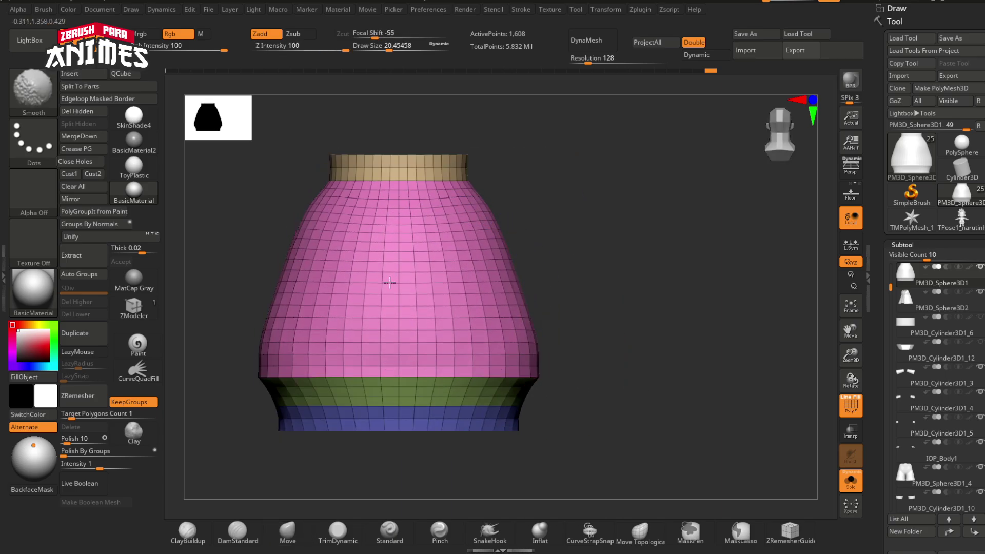
# Examine the border between the shirt body and the hem up close from the back
pyautogui.moveTo(418, 297)
pyautogui.mouseDown(button='right')
pyautogui.moveTo(446, 304)
pyautogui.moveTo(403, 367)
pyautogui.moveTo(506, 422)
pyautogui.moveTo(485, 333)
pyautogui.moveTo(506, 325)
pyautogui.mouseUp(button='right')
pyautogui.keyDown('ctrl'); pyautogui.keyDown('shift'); pyautogui.click(507, 324); pyautogui.keyUp('shift'); pyautogui.keyUp('ctrl')
pyautogui.keyDown('ctrl'); pyautogui.keyDown('shift'); pyautogui.click(507, 325); pyautogui.keyUp('shift'); pyautogui.keyUp('ctrl')
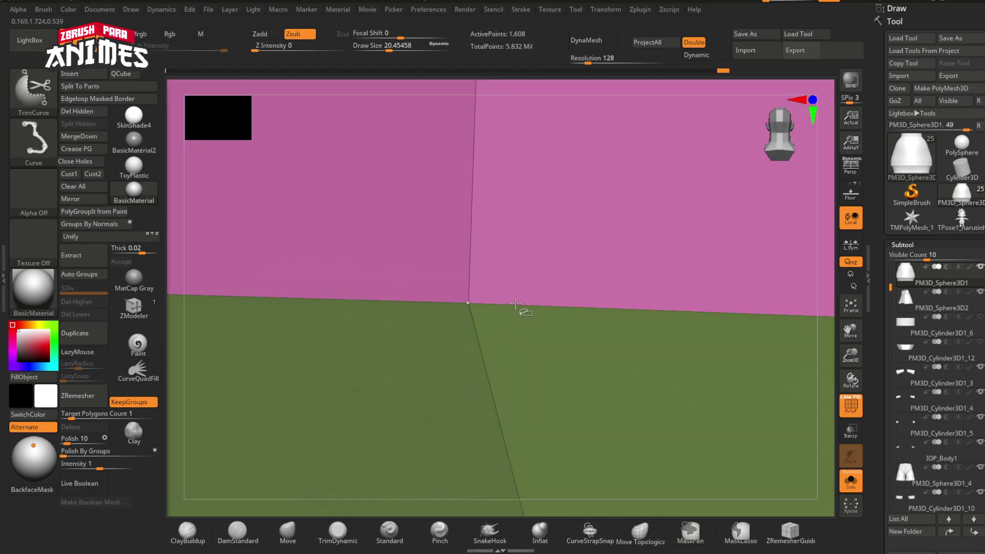
pyautogui.keyDown('ctrl'); pyautogui.keyDown('shift'); pyautogui.click(518, 307); pyautogui.keyUp('shift'); pyautogui.keyUp('ctrl')
pyautogui.keyDown('ctrl'); pyautogui.keyDown('shift'); pyautogui.click(517, 306); pyautogui.keyUp('shift'); pyautogui.keyUp('ctrl')
pyautogui.keyDown('shift'); pyautogui.moveTo(474, 362); pyautogui.dragTo(462, 241, button='right'); pyautogui.keyUp('shift')
pyautogui.moveTo(482, 359)
pyautogui.keyDown('shift'); pyautogui.mouseDown(button='right')
pyautogui.moveTo(503, 376)
pyautogui.moveTo(546, 365)
pyautogui.mouseUp(button='right'); pyautogui.keyUp('shift')
pyautogui.keyDown('alt'); pyautogui.moveTo(355, 395); pyautogui.dragTo(455, 387, button='right'); pyautogui.keyUp('alt')
# Enlarge the brush to 33.681, isolate the upper hem band, and switch to the Inflat brush before showing the full shirt
pyautogui.press('s')
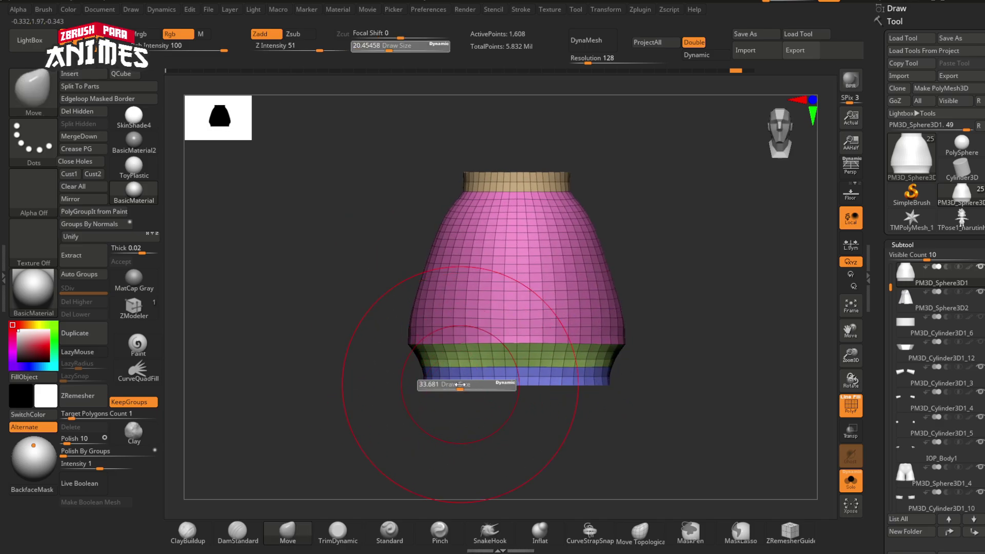
pyautogui.keyDown('alt'); pyautogui.moveTo(462, 416); pyautogui.dragTo(564, 431); pyautogui.keyUp('alt')
pyautogui.keyDown('ctrl'); pyautogui.keyDown('shift'); pyautogui.click(590, 359); pyautogui.keyUp('shift'); pyautogui.keyUp('ctrl')
pyautogui.keyDown('alt'); pyautogui.moveTo(639, 436); pyautogui.dragTo(541, 426); pyautogui.keyUp('alt')
pyautogui.click(540, 532)
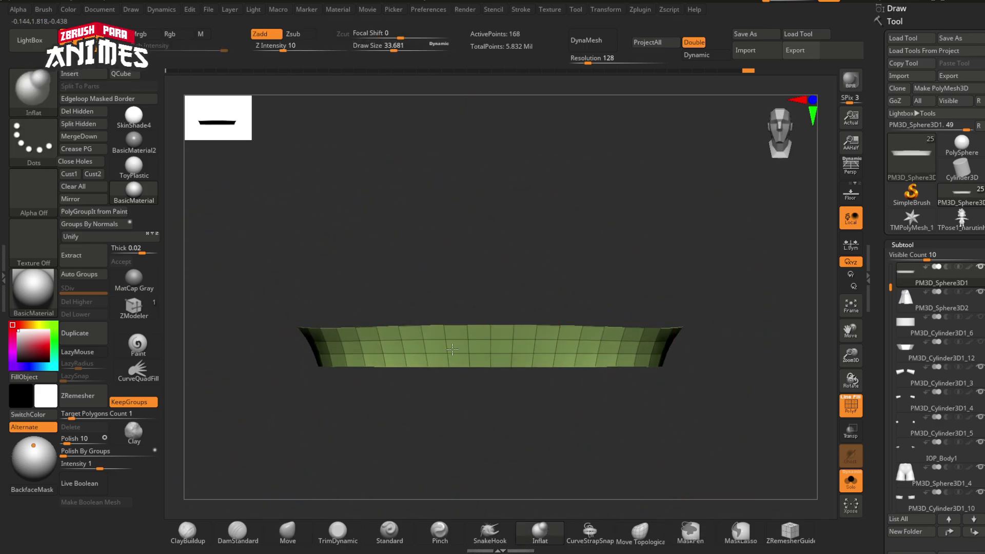
pyautogui.keyDown('ctrl'); pyautogui.keyDown('shift'); pyautogui.click(659, 371); pyautogui.keyUp('shift'); pyautogui.keyUp('ctrl')
# Try polishing the remeshed shirt by groups and check the hem's shape with the polyframe hidden
pyautogui.click(65, 451)
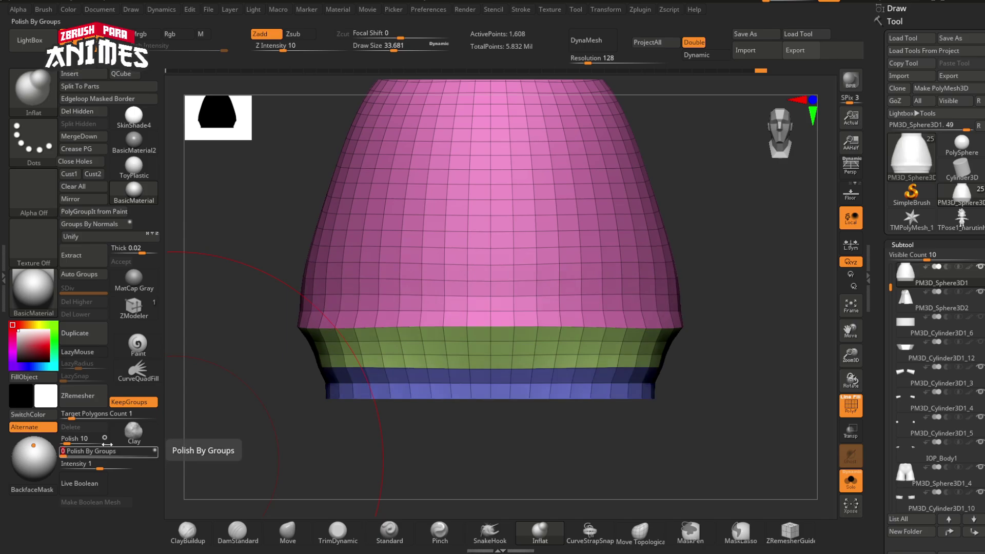
pyautogui.keyDown('ctrl'); pyautogui.keyDown('shift'); pyautogui.click(569, 354); pyautogui.keyUp('shift'); pyautogui.keyUp('ctrl')
pyautogui.keyDown('ctrl'); pyautogui.keyDown('shift'); pyautogui.click(571, 384); pyautogui.keyUp('shift'); pyautogui.keyUp('ctrl')
pyautogui.moveTo(362, 438); pyautogui.dragTo(436, 359)
pyautogui.hotkey('shift', 'f')
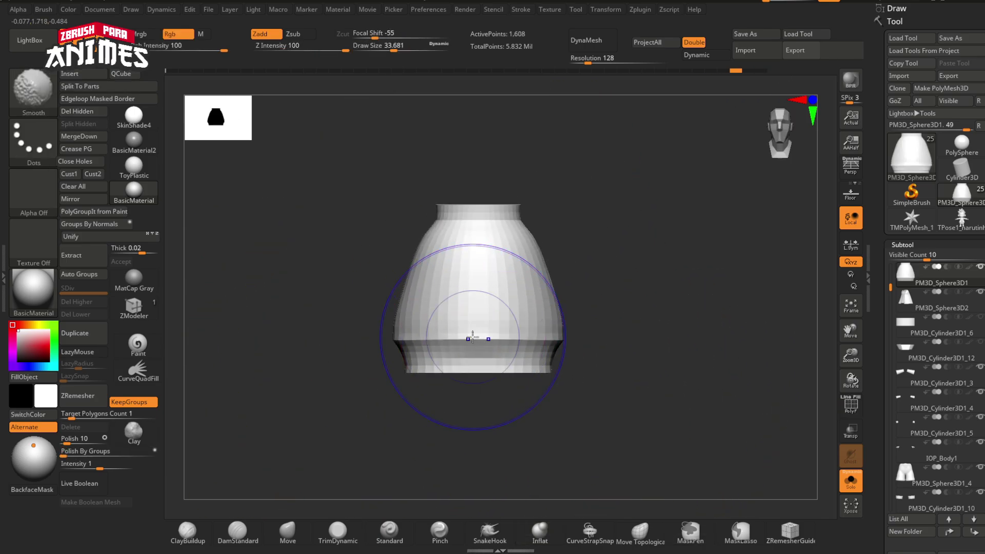
pyautogui.keyDown('ctrl'); pyautogui.moveTo(454, 361); pyautogui.dragTo(500, 462, button='right'); pyautogui.keyUp('ctrl')
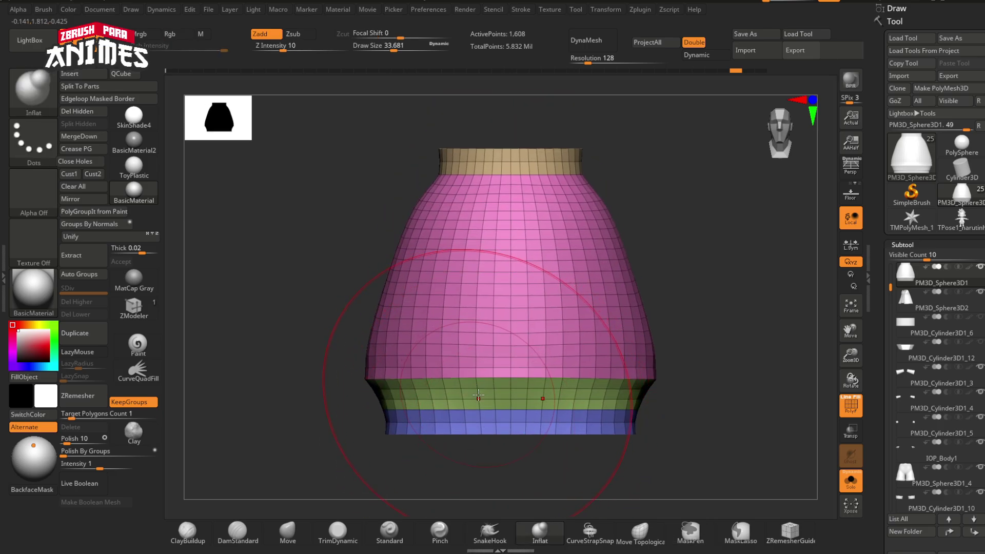
# Undo the smoothing and ZRemesher passes to return to the dense trimmed shirt
pyautogui.keyDown('alt'); pyautogui.moveTo(413, 364); pyautogui.dragTo(424, 404, button='right'); pyautogui.keyUp('alt')
pyautogui.keyDown('ctrl'); pyautogui.keyDown('shift'); pyautogui.click(422, 405); pyautogui.keyUp('shift'); pyautogui.keyUp('ctrl')
pyautogui.keyDown('ctrl'); pyautogui.keyDown('shift'); pyautogui.click(423, 405); pyautogui.keyUp('shift'); pyautogui.keyUp('ctrl')
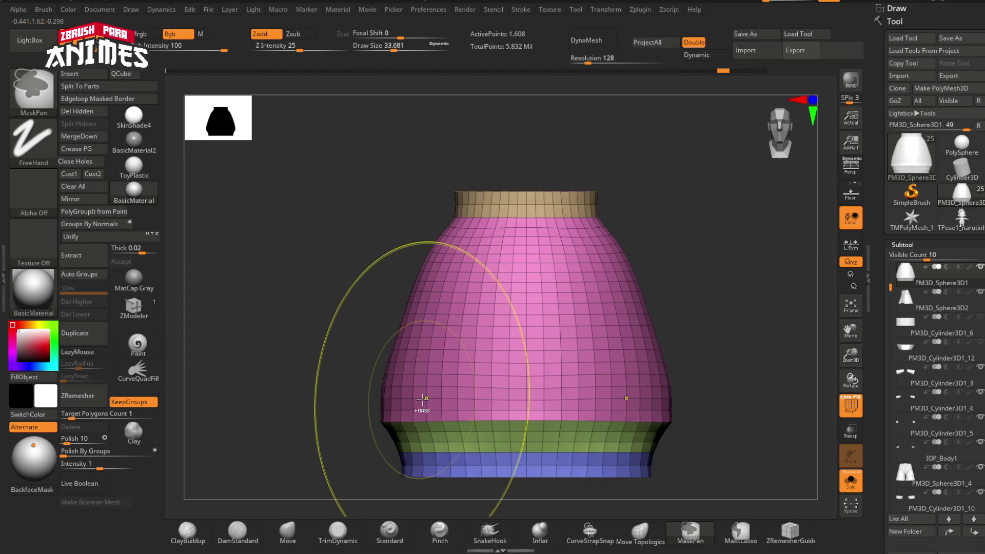
pyautogui.hotkey('ctrl', 'z')
pyautogui.hotkey('ctrl', 'z')
pyautogui.hotkey('ctrl', 'z')
pyautogui.hotkey('ctrl', 'z')
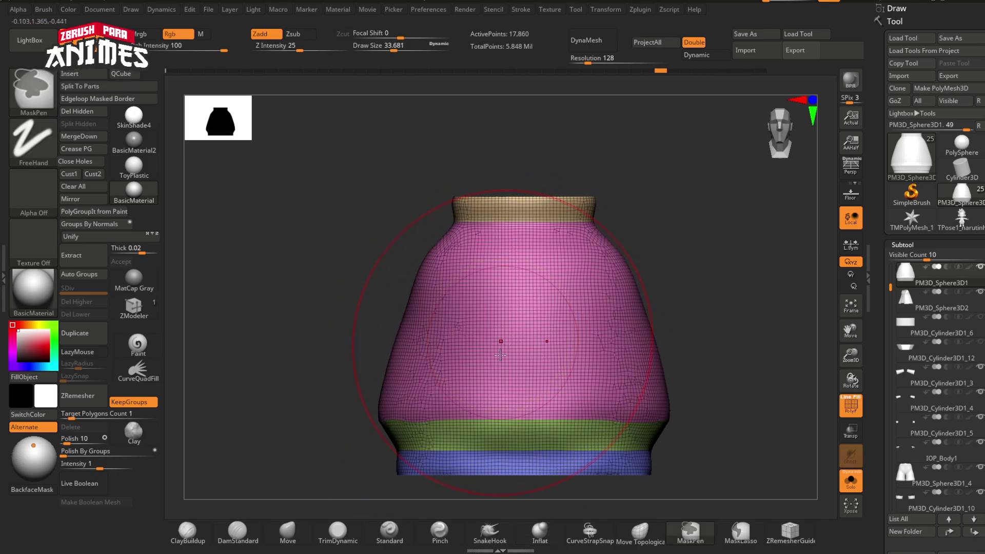
# Isolate the shirt body and mask a wide band along its lower edge
pyautogui.keyDown('alt'); pyautogui.moveTo(395, 386); pyautogui.dragTo(378, 379, button='right'); pyautogui.keyUp('alt')
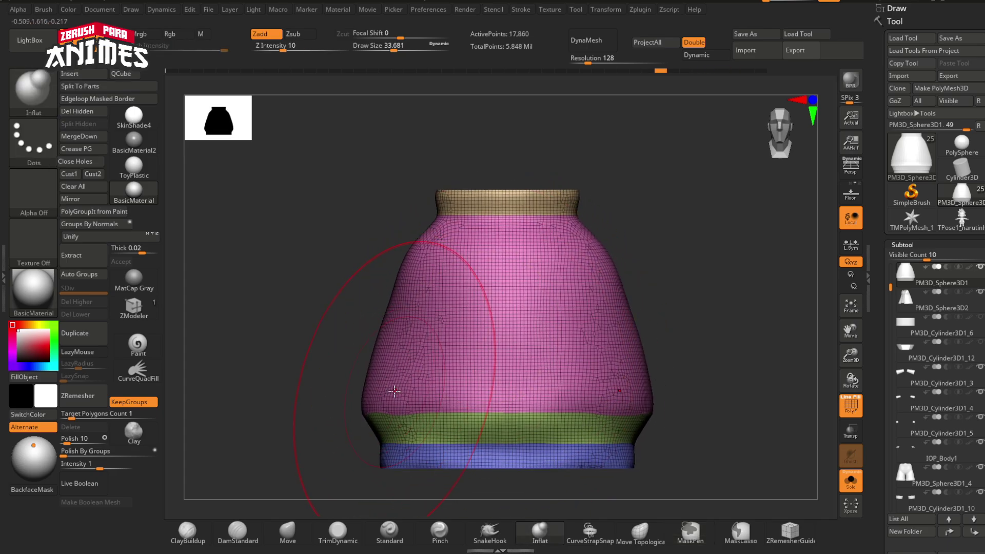
pyautogui.keyDown('ctrl'); pyautogui.keyDown('shift'); pyautogui.click(449, 396); pyautogui.keyUp('shift'); pyautogui.keyUp('ctrl')
pyautogui.click(444, 426)
pyautogui.keyDown('ctrl'); pyautogui.moveTo(334, 363); pyautogui.dragTo(798, 478); pyautogui.keyUp('ctrl')
pyautogui.keyDown('ctrl'); pyautogui.keyDown('shift'); pyautogui.click(187, 176); pyautogui.keyUp('shift'); pyautogui.keyUp('ctrl')
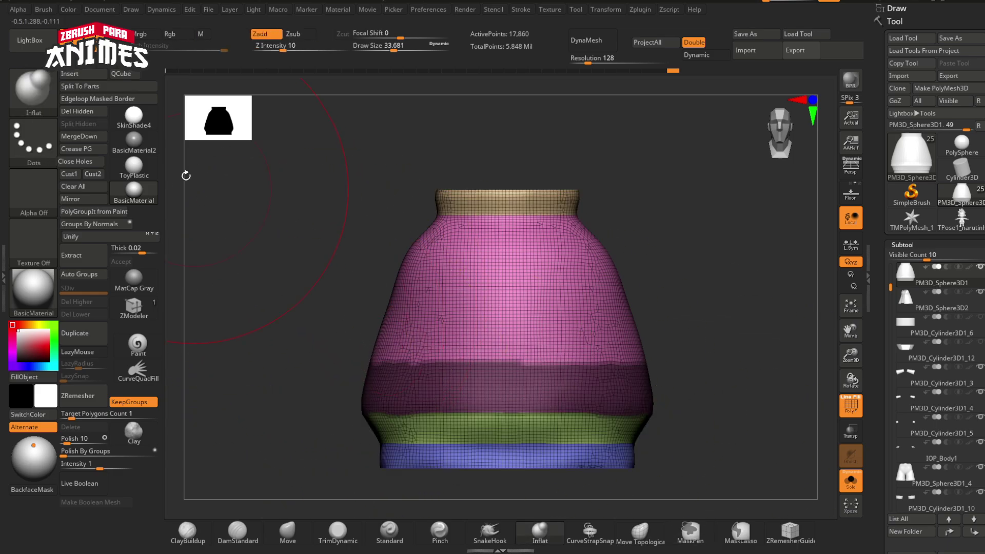
# Mask a narrower band along the lower edge of the shirt body, add an edge loop on its border, and clear the mask
pyautogui.keyDown('ctrl'); pyautogui.keyDown('shift'); pyautogui.click(398, 393); pyautogui.keyUp('shift'); pyautogui.keyUp('ctrl')
pyautogui.moveTo(351, 376)
pyautogui.keyDown('ctrl'); pyautogui.mouseDown()
pyautogui.moveTo(338, 363)
pyautogui.moveTo(690, 493)
pyautogui.mouseUp(); pyautogui.keyUp('ctrl')
pyautogui.hotkey('ctrl', 'z')
pyautogui.keyDown('ctrl'); pyautogui.moveTo(334, 377); pyautogui.dragTo(830, 481); pyautogui.keyUp('ctrl')
pyautogui.keyDown('ctrl'); pyautogui.keyDown('shift'); pyautogui.click(299, 378); pyautogui.keyUp('shift'); pyautogui.keyUp('ctrl')
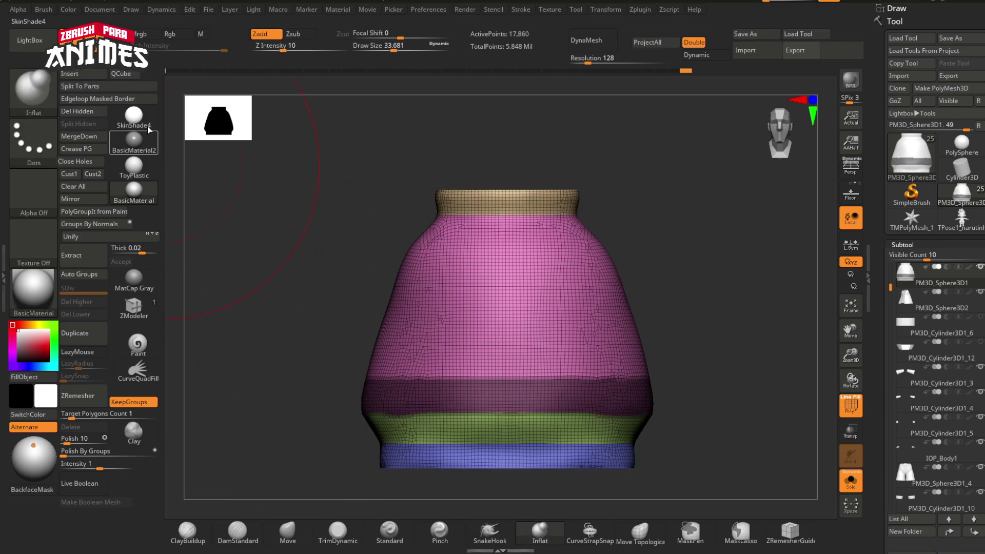
pyautogui.click(130, 99)
pyautogui.keyDown('ctrl'); pyautogui.moveTo(306, 336); pyautogui.dragTo(324, 354); pyautogui.keyUp('ctrl')
# Isolate the lower body band with its adjoining border loop by inverting visibility with the SelectRect brush
pyautogui.keyDown('ctrl'); pyautogui.moveTo(485, 432); pyautogui.dragTo(508, 477, button='right'); pyautogui.keyUp('ctrl')
pyautogui.press('s')
pyautogui.keyDown('ctrl'); pyautogui.keyDown('shift'); pyautogui.click(459, 314); pyautogui.keyUp('shift'); pyautogui.keyUp('ctrl')
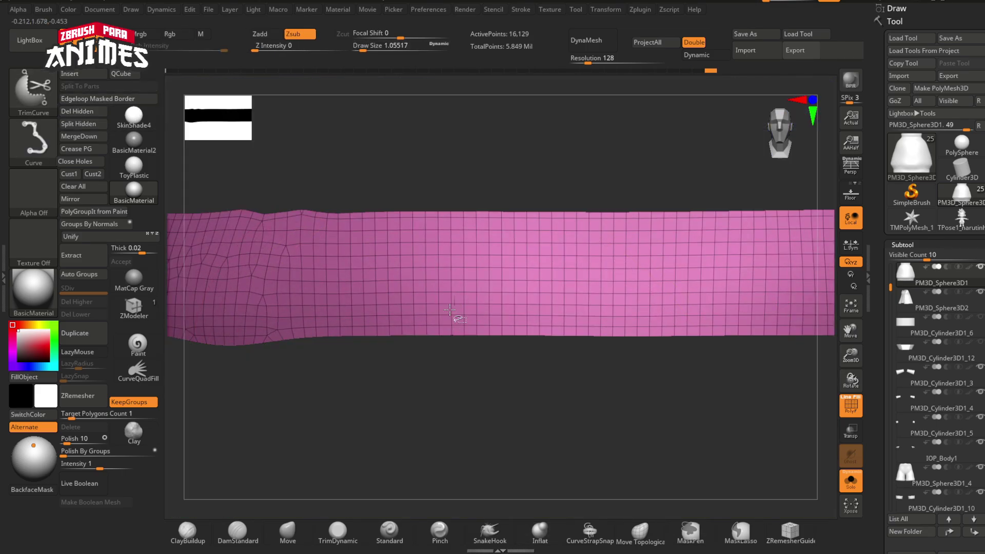
pyautogui.keyDown('ctrl'); pyautogui.keyDown('shift'); pyautogui.click(459, 314); pyautogui.keyUp('shift'); pyautogui.keyUp('ctrl')
pyautogui.keyDown('ctrl'); pyautogui.moveTo(459, 315); pyautogui.dragTo(469, 332, button='right'); pyautogui.keyUp('ctrl')
pyautogui.keyDown('ctrl'); pyautogui.keyDown('shift'); pyautogui.click(469, 336); pyautogui.keyUp('shift'); pyautogui.keyUp('ctrl')
pyautogui.keyDown('ctrl'); pyautogui.keyDown('shift'); pyautogui.click(34, 91); pyautogui.keyUp('shift'); pyautogui.keyUp('ctrl')
pyautogui.keyDown('ctrl'); pyautogui.keyDown('shift'); pyautogui.click(97, 104); pyautogui.keyUp('shift'); pyautogui.keyUp('ctrl')
pyautogui.keyDown('ctrl'); pyautogui.keyDown('shift'); pyautogui.moveTo(290, 250); pyautogui.dragTo(303, 264); pyautogui.keyUp('shift'); pyautogui.keyUp('ctrl')
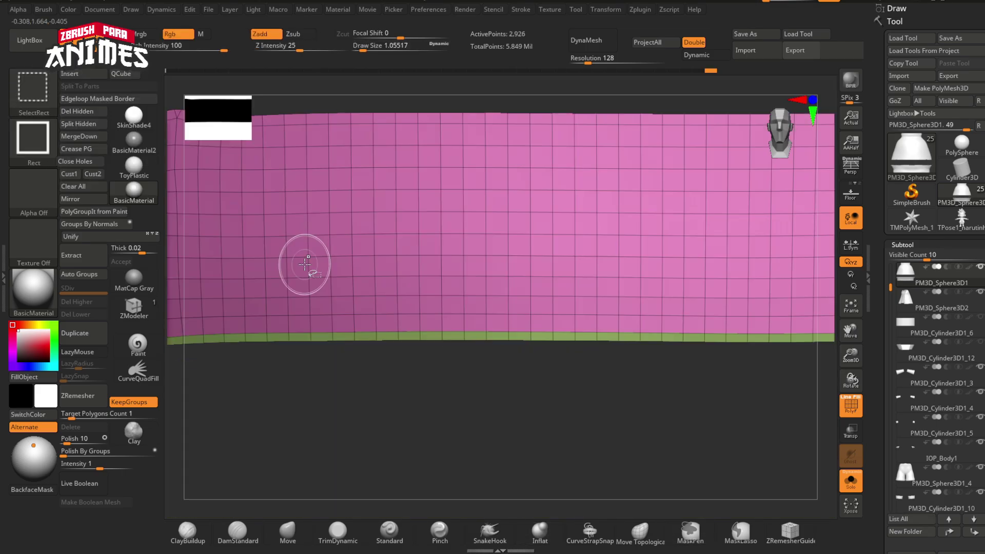
# Group the isolated lower body band as one polygroup and show the whole shirt
pyautogui.hotkey('ctrl', 'w')
pyautogui.hotkey('ctrl', 'z')
pyautogui.hotkey('ctrl', 'w')
pyautogui.keyDown('ctrl'); pyautogui.moveTo(412, 324); pyautogui.dragTo(487, 217, button='right'); pyautogui.keyUp('ctrl')
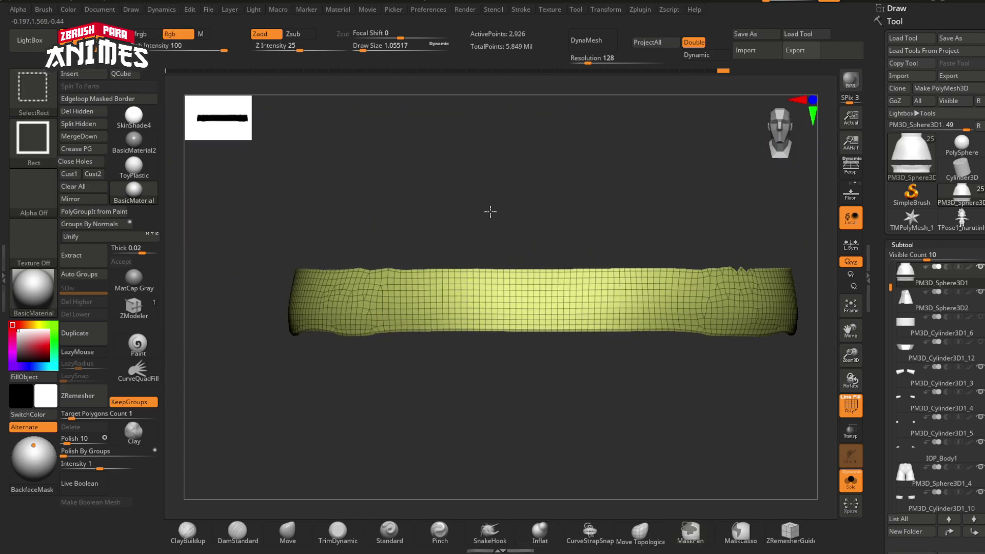
pyautogui.keyDown('ctrl'); pyautogui.keyDown('shift'); pyautogui.click(491, 213); pyautogui.keyUp('shift'); pyautogui.keyUp('ctrl')
# Isolate the upper hem band, mask it completely, and turn it into its own polygroup on the full shirt
pyautogui.keyDown('alt'); pyautogui.moveTo(387, 303); pyautogui.dragTo(408, 364, button='right'); pyautogui.keyUp('alt')
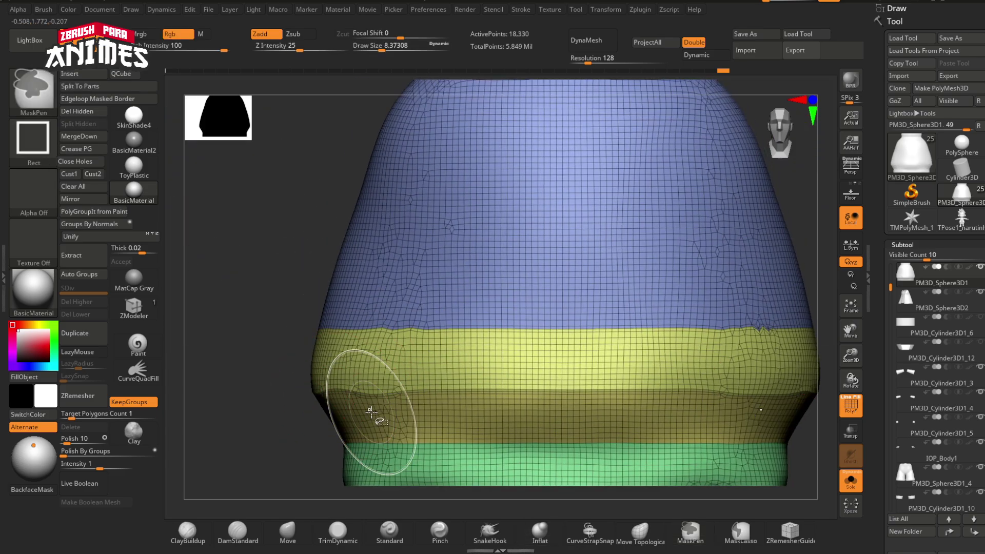
pyautogui.keyDown('ctrl'); pyautogui.keyDown('shift'); pyautogui.click(370, 411); pyautogui.keyUp('shift'); pyautogui.keyUp('ctrl')
pyautogui.keyDown('ctrl'); pyautogui.moveTo(371, 410); pyautogui.dragTo(288, 344, button='right'); pyautogui.keyUp('ctrl')
pyautogui.keyDown('ctrl'); pyautogui.moveTo(276, 342); pyautogui.dragTo(752, 421); pyautogui.keyUp('ctrl')
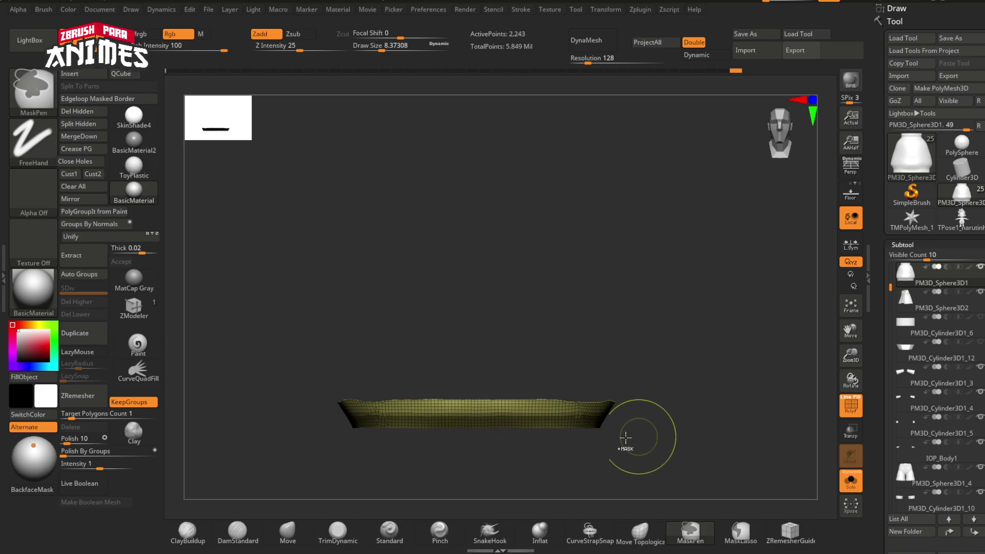
pyautogui.keyDown('ctrl'); pyautogui.keyDown('shift'); pyautogui.click(688, 367); pyautogui.keyUp('shift'); pyautogui.keyUp('ctrl')
pyautogui.hotkey('ctrl', 'w')
pyautogui.keyDown('alt'); pyautogui.moveTo(491, 455); pyautogui.dragTo(493, 397, button='right'); pyautogui.keyUp('alt')
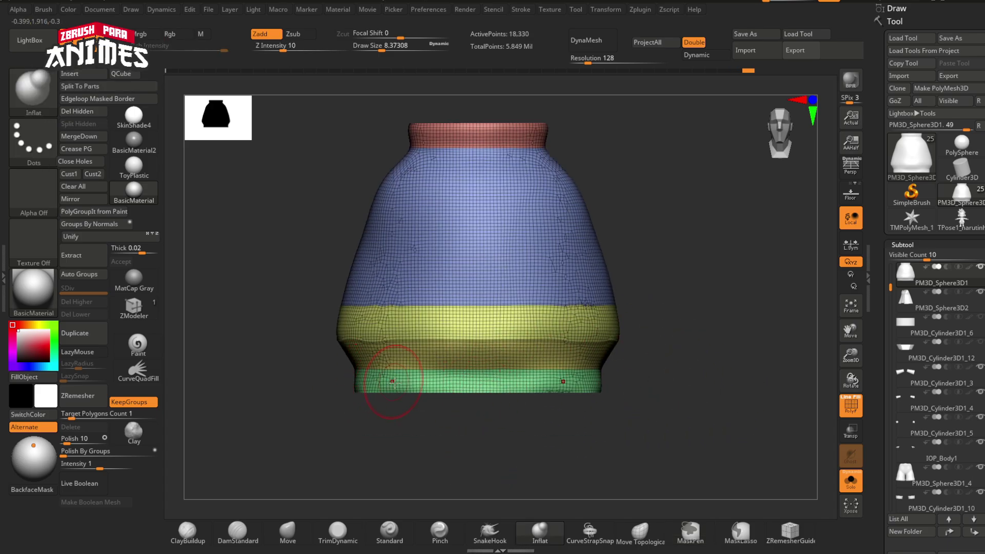
# ZRemesh the regrouped shirt with KeepGroups on and a target polygons count of 1
pyautogui.moveTo(413, 400); pyautogui.dragTo(323, 385, button='right')
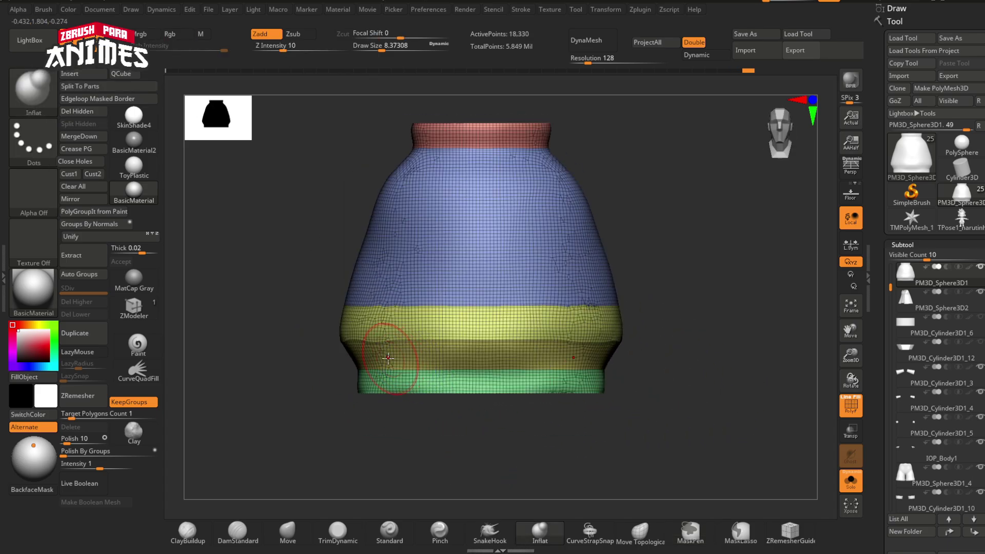
pyautogui.moveTo(484, 315)
pyautogui.keyDown('ctrl'); pyautogui.mouseDown(button='right')
pyautogui.moveTo(482, 355)
pyautogui.moveTo(477, 310)
pyautogui.mouseUp(button='right'); pyautogui.keyUp('ctrl')
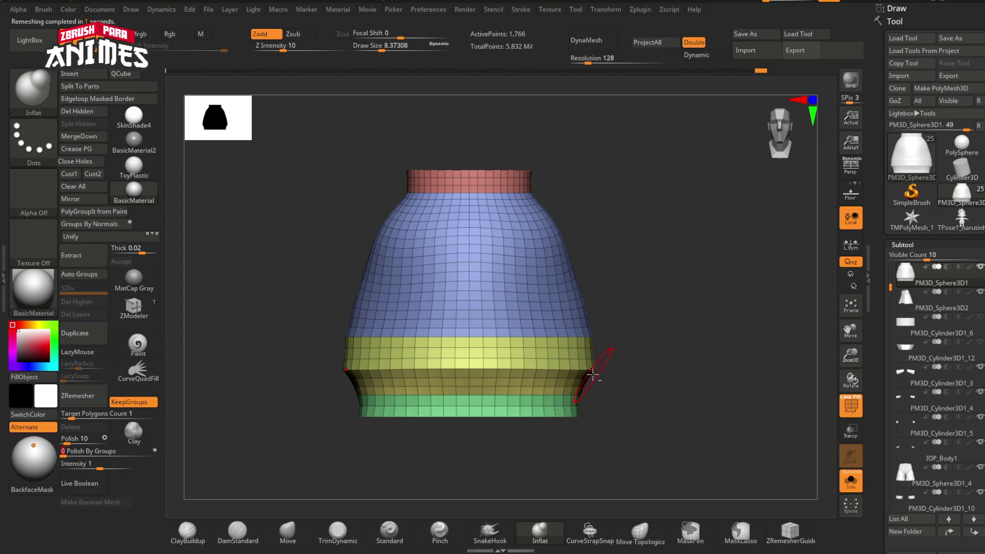
pyautogui.keyDown('alt'); pyautogui.moveTo(596, 376); pyautogui.dragTo(591, 409); pyautogui.keyUp('alt')
pyautogui.moveTo(446, 311)
pyautogui.keyDown('ctrl'); pyautogui.mouseDown(button='right')
pyautogui.moveTo(490, 325)
pyautogui.moveTo(482, 369)
pyautogui.mouseUp(button='right'); pyautogui.keyUp('ctrl')
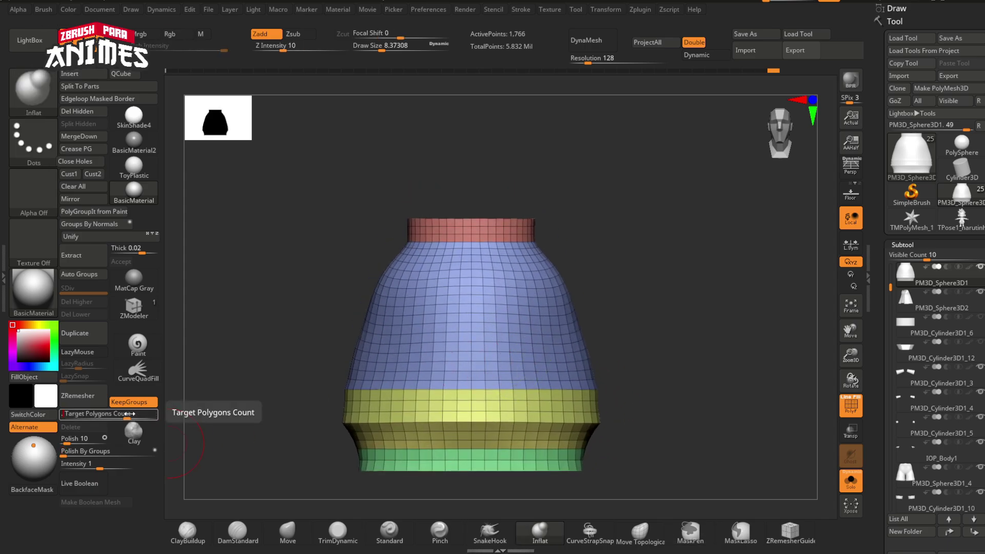
# Try ZRemeshing the shirt with a target polygons count of 0.1, checking it against the whole character before isolating it again
pyautogui.click(105, 395)
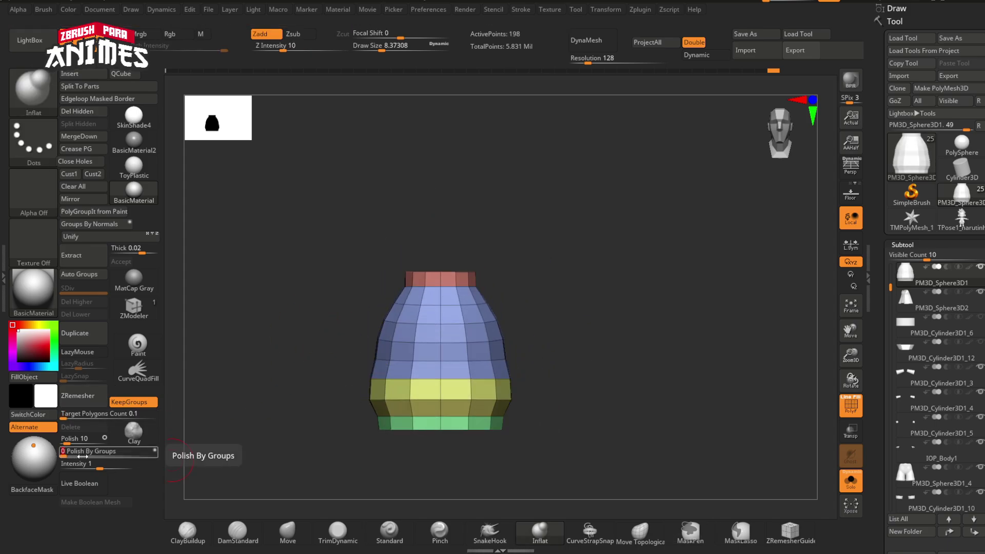
pyautogui.click(851, 482)
pyautogui.keyDown('ctrl'); pyautogui.moveTo(617, 417); pyautogui.dragTo(616, 365, button='right'); pyautogui.keyUp('ctrl')
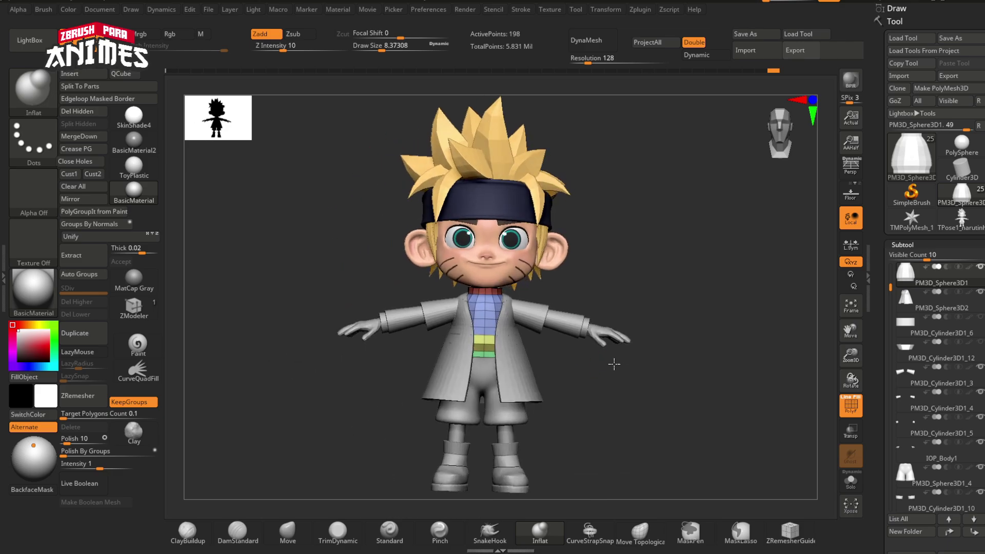
pyautogui.click(847, 480)
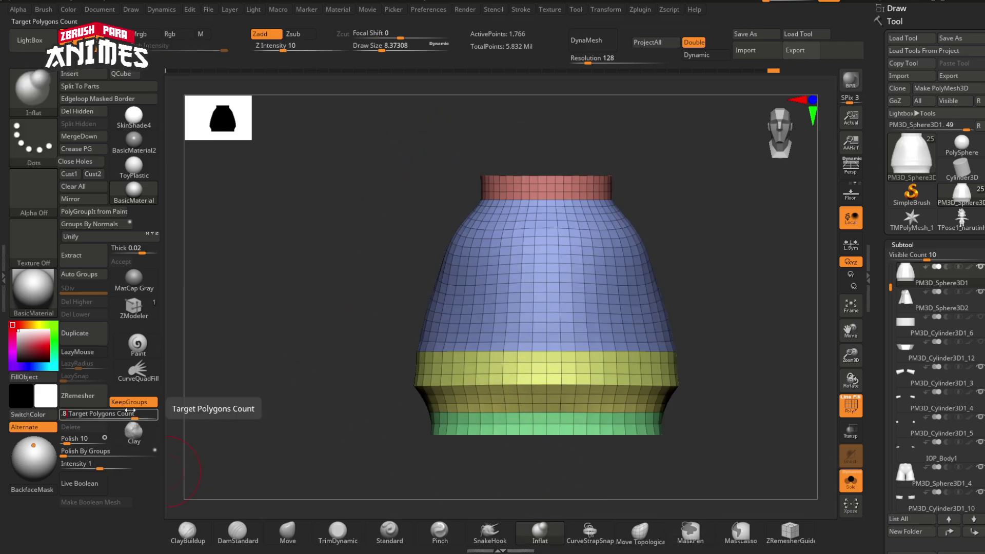
# Try ZRemeshing the shirt repeatedly with target polygons counts lowered through 0.8 and 0.7 to 0.5
pyautogui.click(103, 402)
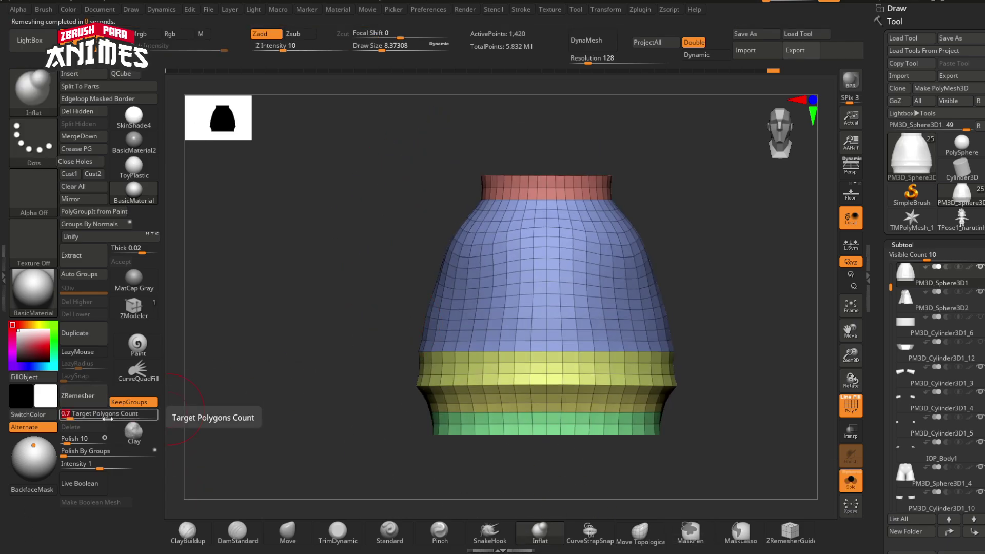
pyautogui.moveTo(108, 419); pyautogui.dragTo(100, 419)
pyautogui.click(97, 400)
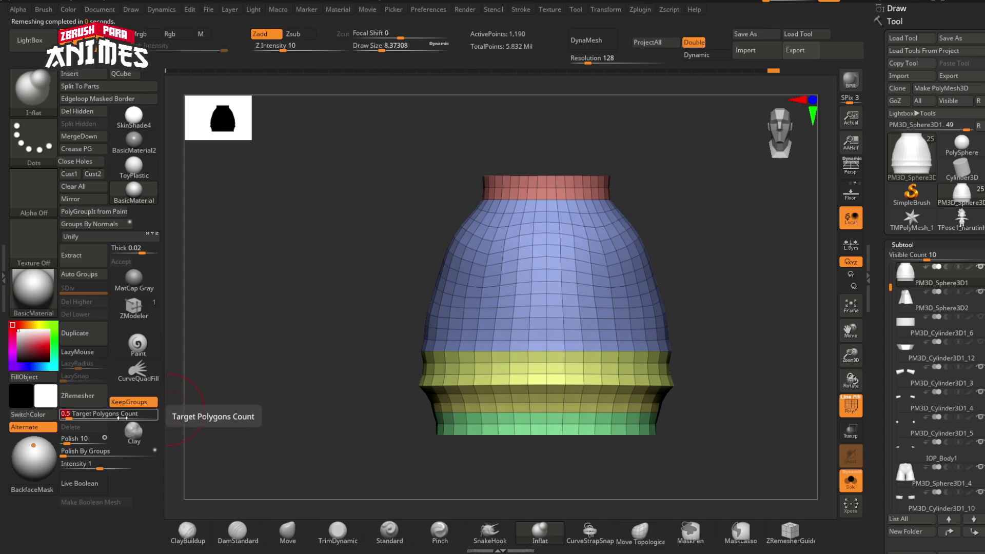
pyautogui.click(78, 396)
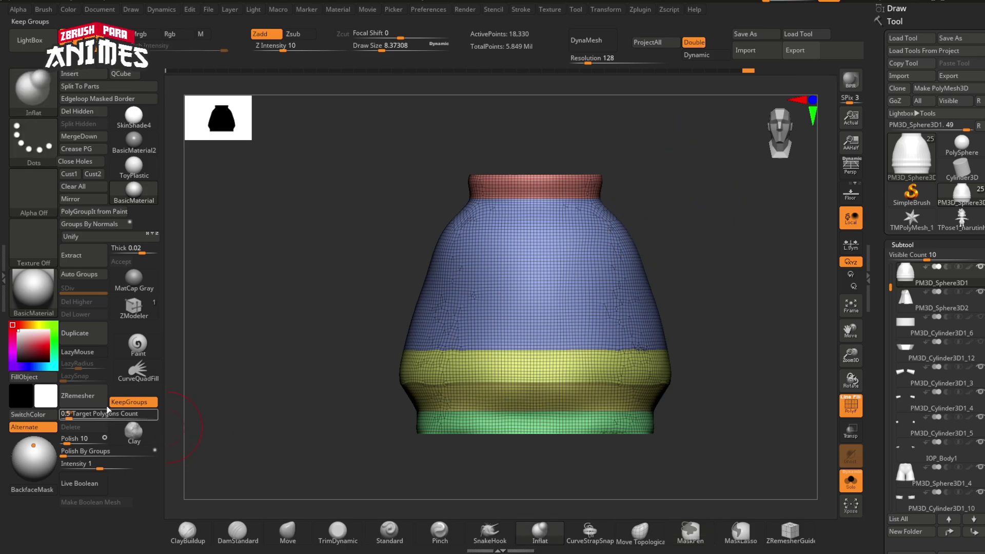
# ZRemesh the dense shirt with KeepGroups on at low target polygons counts, 0.5 and finally 0.4, inspecting the edge loops
pyautogui.click(78, 395)
pyautogui.moveTo(543, 303); pyautogui.dragTo(575, 305)
pyautogui.moveTo(400, 310)
pyautogui.keyDown('shift'); pyautogui.mouseDown()
pyautogui.moveTo(462, 246)
pyautogui.moveTo(392, 294)
pyautogui.mouseUp(); pyautogui.keyUp('shift')
pyautogui.moveTo(569, 303); pyautogui.dragTo(616, 268)
pyautogui.moveTo(487, 318); pyautogui.dragTo(540, 329)
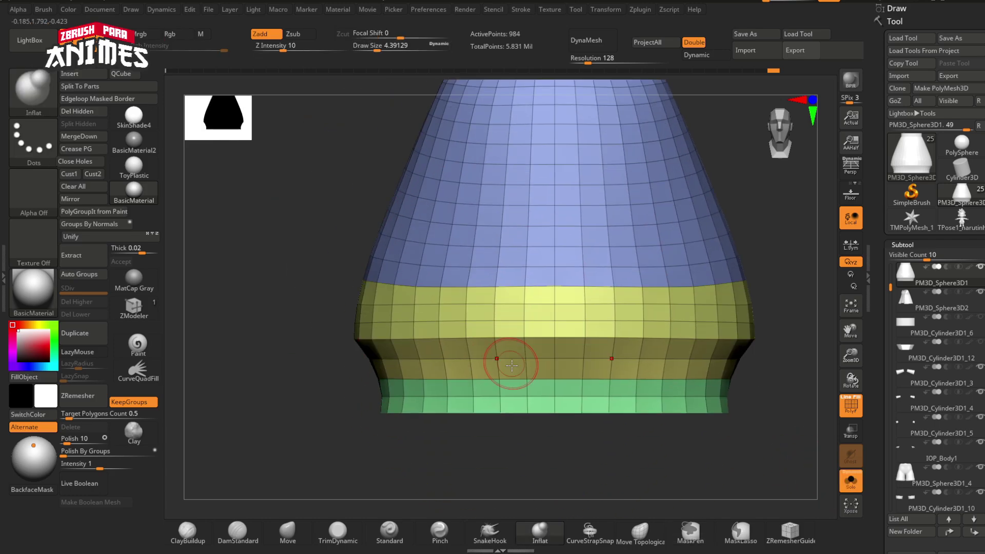
pyautogui.keyDown('alt'); pyautogui.moveTo(467, 317); pyautogui.dragTo(482, 356, button='right'); pyautogui.keyUp('alt')
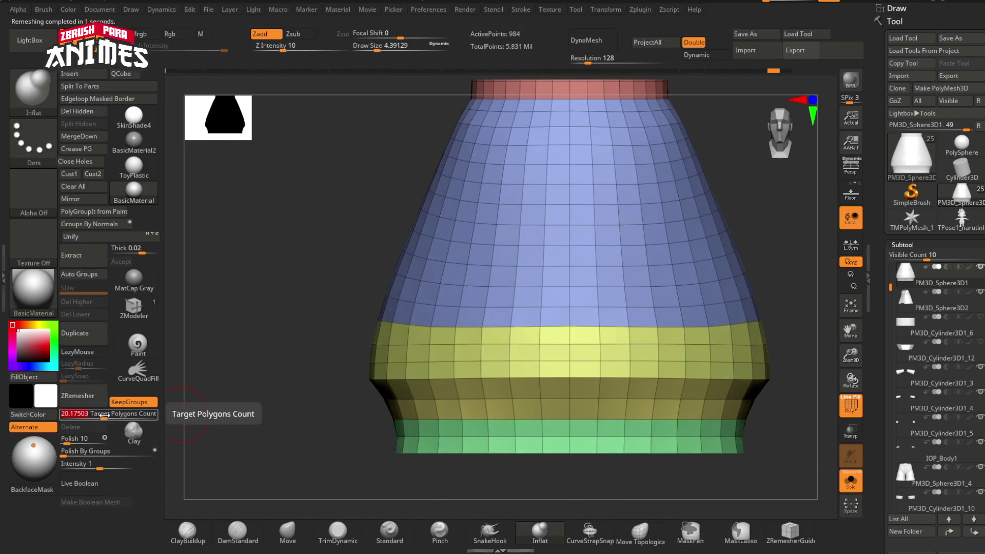
pyautogui.keyDown('ctrl'); pyautogui.moveTo(431, 343); pyautogui.dragTo(473, 389, button='right'); pyautogui.keyUp('ctrl')
pyautogui.keyDown('ctrl'); pyautogui.moveTo(393, 348); pyautogui.dragTo(396, 316, button='right'); pyautogui.keyUp('ctrl')
# Isolate the middle loop of the yellow upper hem band with an inverted mask and adjust it with the gizmo
pyautogui.keyDown('ctrl'); pyautogui.moveTo(378, 314); pyautogui.dragTo(744, 333); pyautogui.keyUp('ctrl')
pyautogui.keyDown('ctrl'); pyautogui.click(690, 359); pyautogui.keyUp('ctrl')
pyautogui.press('w')
pyautogui.keyDown('alt'); pyautogui.moveTo(523, 308); pyautogui.dragTo(506, 391, button='right'); pyautogui.keyUp('alt')
pyautogui.keyDown('ctrl'); pyautogui.moveTo(506, 392); pyautogui.dragTo(528, 402, button='right'); pyautogui.keyUp('ctrl')
pyautogui.click(408, 285)
pyautogui.moveTo(495, 369); pyautogui.dragTo(505, 359)
pyautogui.press('q')
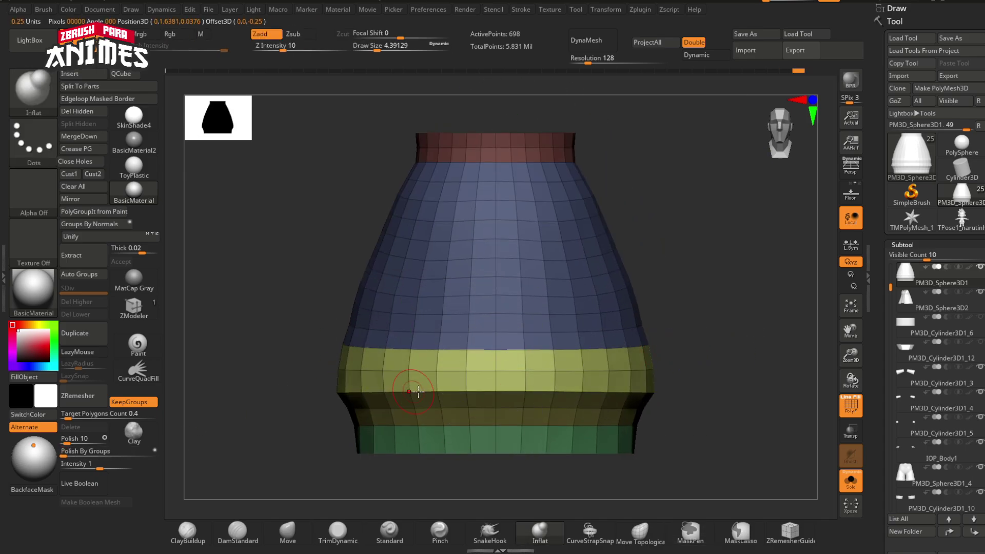
# Mask across the yellow hem band again, invert the mask and scale the unmasked band slightly outward
pyautogui.press('w')
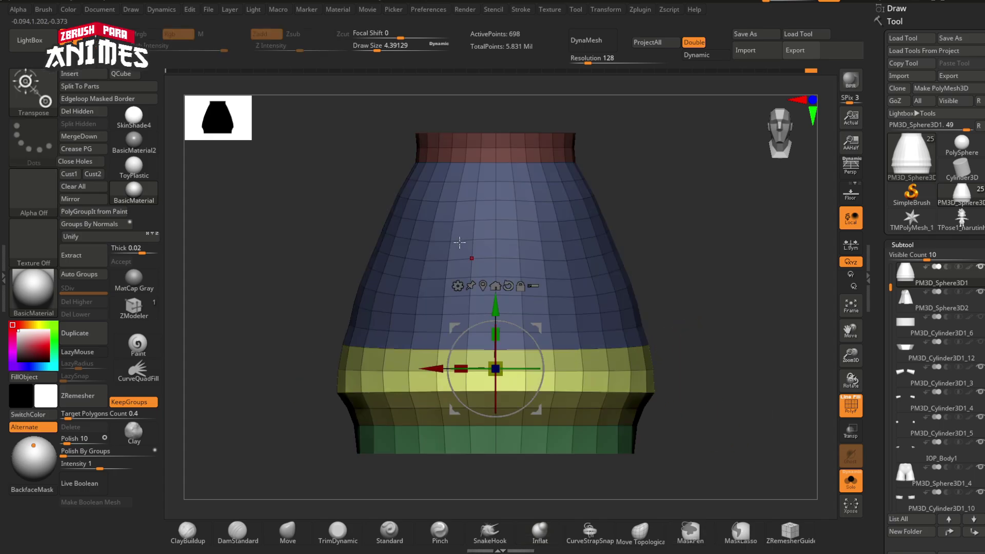
pyautogui.press('q')
pyautogui.keyDown('ctrl'); pyautogui.moveTo(282, 354); pyautogui.dragTo(303, 367); pyautogui.keyUp('ctrl')
pyautogui.keyDown('ctrl'); pyautogui.moveTo(313, 367); pyautogui.dragTo(714, 377); pyautogui.keyUp('ctrl')
pyautogui.keyDown('ctrl'); pyautogui.click(715, 378); pyautogui.keyUp('ctrl')
pyautogui.press('w')
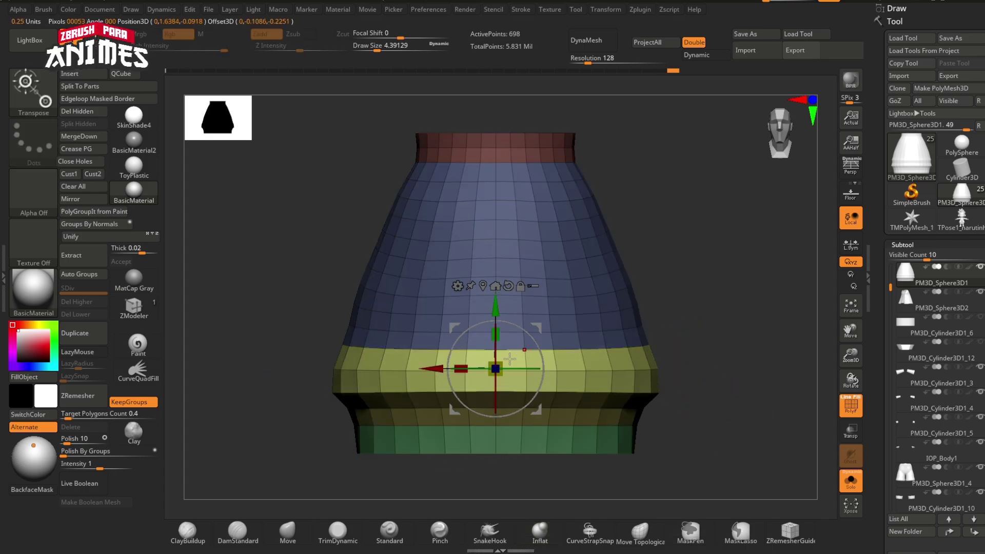
# Try adjusting the loop beneath the yellow hem ridge through an inverted mask, and undo the accidental rotation
pyautogui.press('q')
pyautogui.keyDown('ctrl'); pyautogui.moveTo(288, 382); pyautogui.dragTo(305, 398); pyautogui.keyUp('ctrl')
pyautogui.keyDown('alt'); pyautogui.moveTo(308, 392); pyautogui.dragTo(299, 337, button='right'); pyautogui.keyUp('alt')
pyautogui.keyDown('ctrl'); pyautogui.moveTo(314, 335); pyautogui.dragTo(677, 346); pyautogui.keyUp('ctrl')
pyautogui.keyDown('ctrl'); pyautogui.click(677, 347); pyautogui.keyUp('ctrl')
pyautogui.press('w')
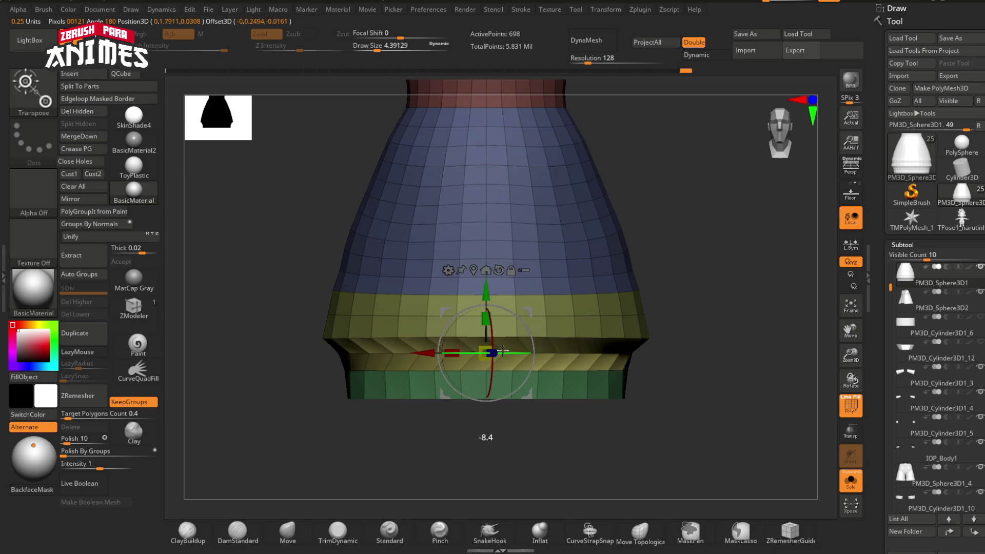
pyautogui.hotkey('ctrl', 'z')
pyautogui.hotkey('ctrl', 'z')
# Isolate the green band's bottom edge with an inverted mask, then widen it and lower it about 0.05 units
pyautogui.keyDown('ctrl'); pyautogui.moveTo(324, 351); pyautogui.dragTo(696, 358); pyautogui.keyUp('ctrl')
pyautogui.keyDown('ctrl'); pyautogui.click(697, 358); pyautogui.keyUp('ctrl')
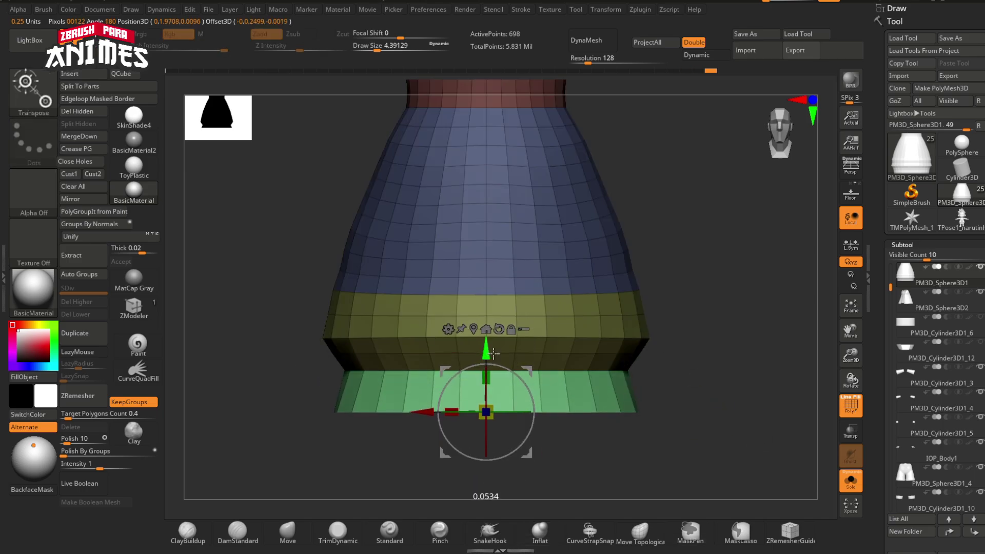
pyautogui.press('q')
# Isolate the loop where the blue body meets the yellow hem band and scale it inward to form a step
pyautogui.keyDown('alt'); pyautogui.moveTo(311, 310); pyautogui.dragTo(312, 377, button='right'); pyautogui.keyUp('alt')
pyautogui.keyDown('ctrl'); pyautogui.moveTo(312, 377); pyautogui.dragTo(323, 377); pyautogui.keyUp('ctrl')
pyautogui.press('w')
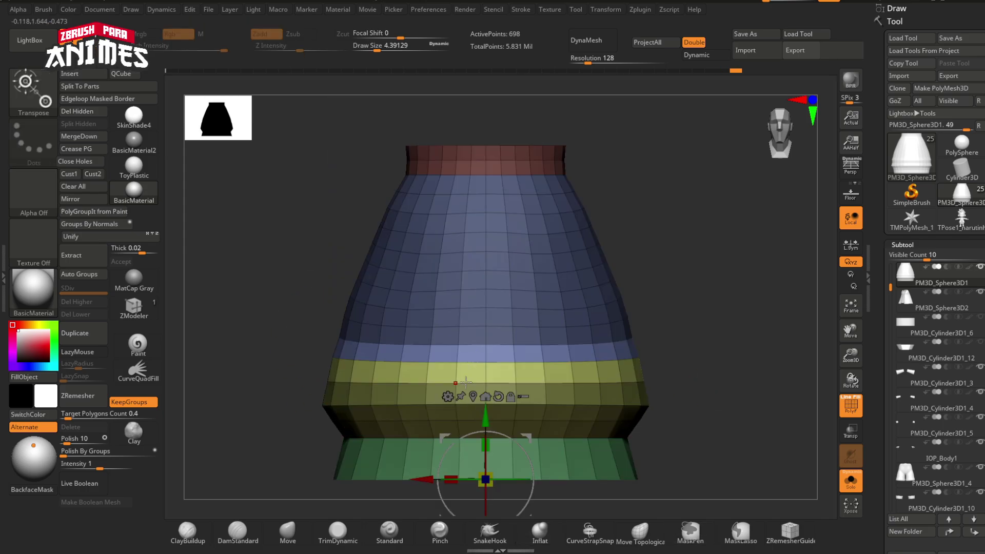
pyautogui.press('q')
pyautogui.press('w')
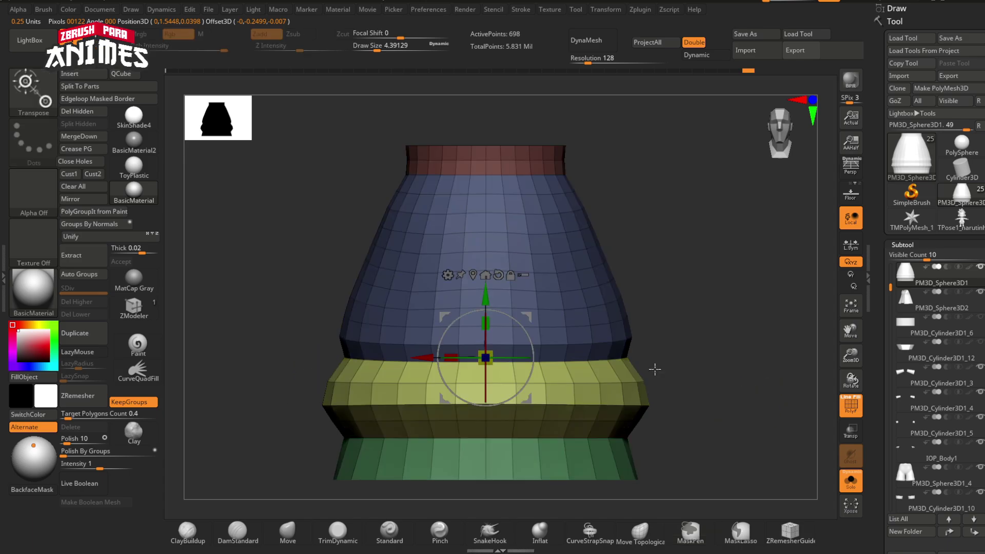
pyautogui.press('q')
# Isolate the loop inside the yellow upper hem band and shift it vertically by about 0.01 units
pyautogui.press('f')
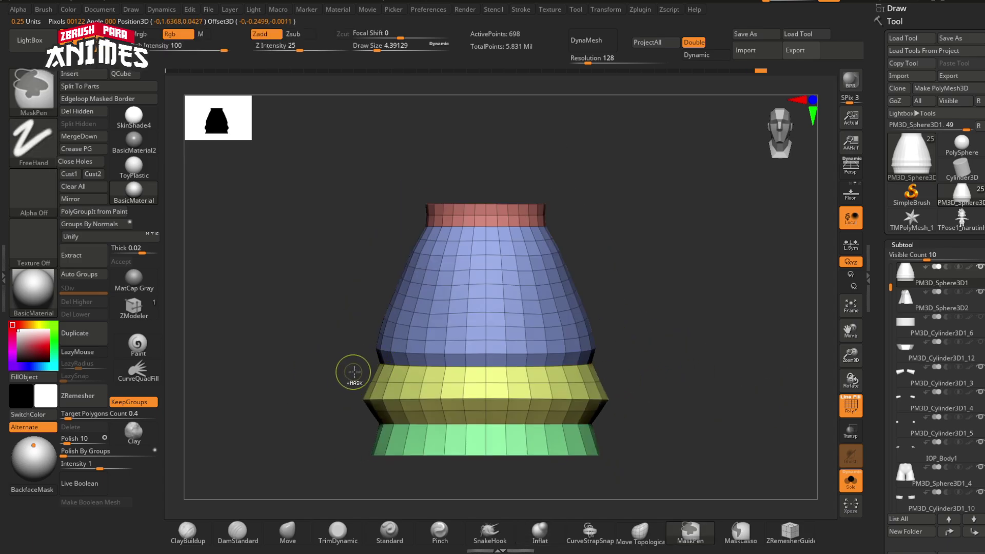
pyautogui.press('w')
pyautogui.press('f')
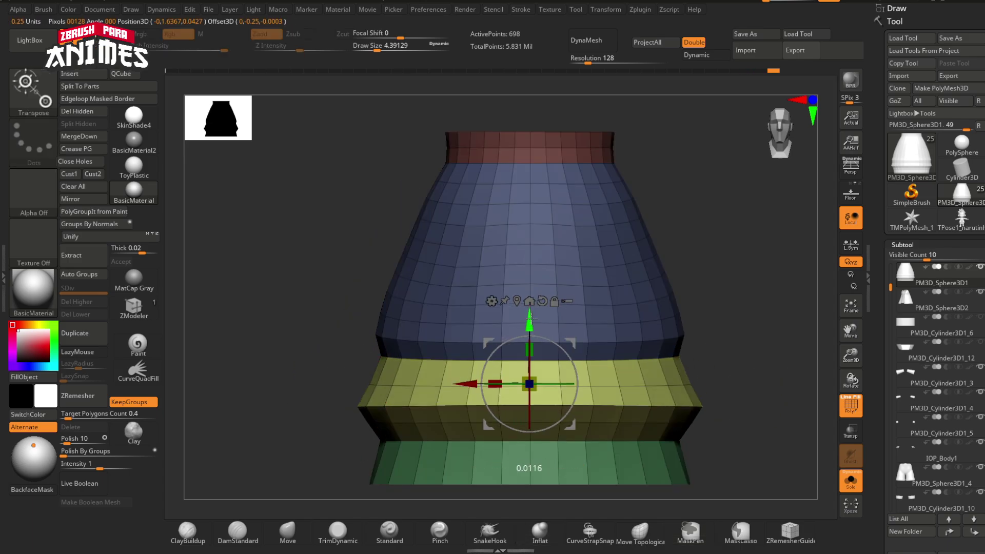
# Isolate the green bottom band with an inverted mask and raise it about 0.03 units toward the yellow ridge
pyautogui.keyDown('alt'); pyautogui.moveTo(383, 438); pyautogui.dragTo(391, 389, button='right'); pyautogui.keyUp('alt')
pyautogui.keyDown('ctrl'); pyautogui.moveTo(334, 367); pyautogui.dragTo(349, 377); pyautogui.keyUp('ctrl')
pyautogui.keyDown('ctrl'); pyautogui.moveTo(356, 369); pyautogui.dragTo(729, 462); pyautogui.keyUp('ctrl')
pyautogui.keyDown('ctrl'); pyautogui.click(729, 456); pyautogui.keyUp('ctrl')
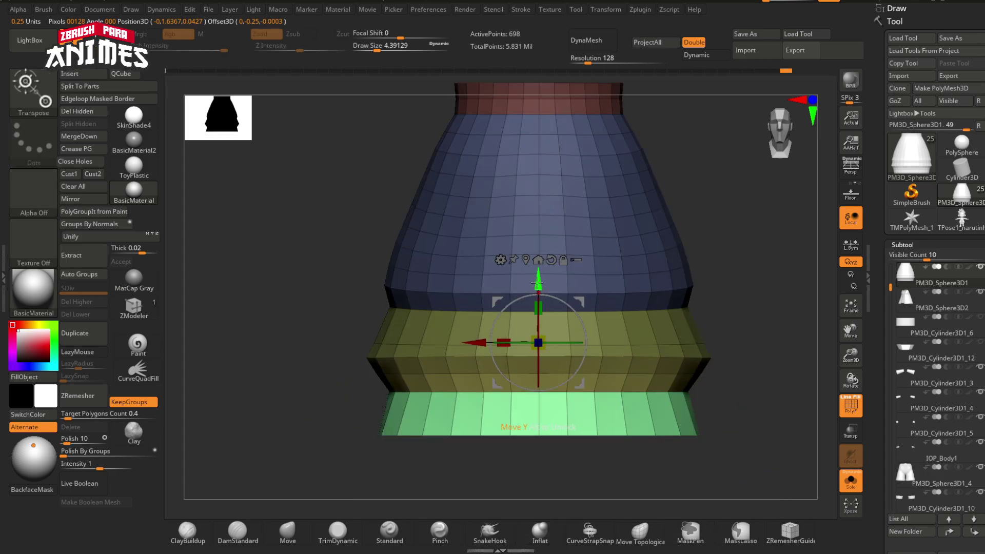
pyautogui.moveTo(543, 331); pyautogui.dragTo(547, 329)
pyautogui.keyDown('ctrl'); pyautogui.moveTo(333, 367); pyautogui.dragTo(838, 509); pyautogui.keyUp('ctrl')
pyautogui.keyDown('ctrl'); pyautogui.click(744, 452); pyautogui.keyUp('ctrl')
pyautogui.click(526, 255)
pyautogui.moveTo(538, 346); pyautogui.dragTo(538, 340)
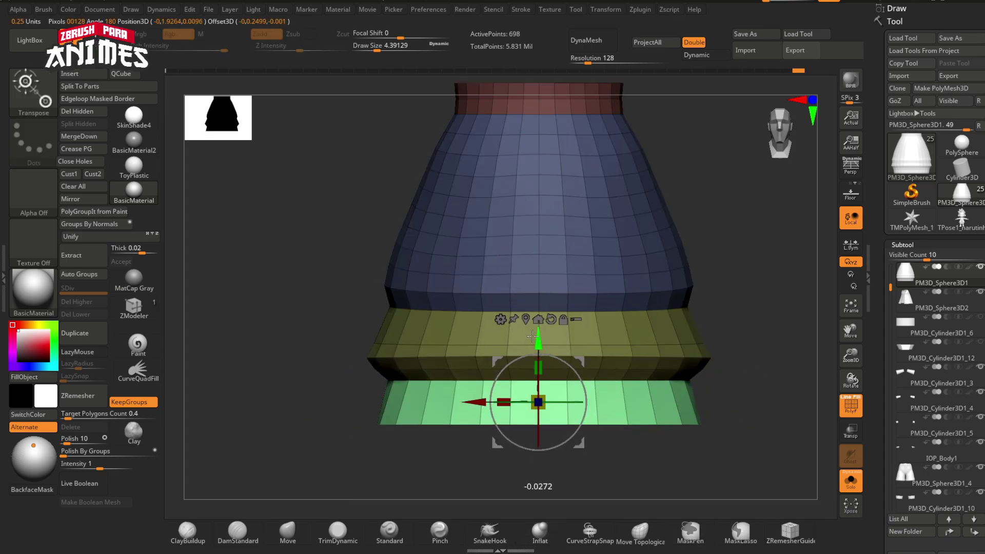
pyautogui.press('q')
# Isolate the border loop between the blue body and yellow hem band, lower it slightly, and clear the mask
pyautogui.keyDown('alt'); pyautogui.moveTo(473, 333); pyautogui.dragTo(466, 374, button='right'); pyautogui.keyUp('alt')
pyautogui.keyDown('ctrl'); pyautogui.moveTo(365, 354); pyautogui.dragTo(766, 385); pyautogui.keyUp('ctrl')
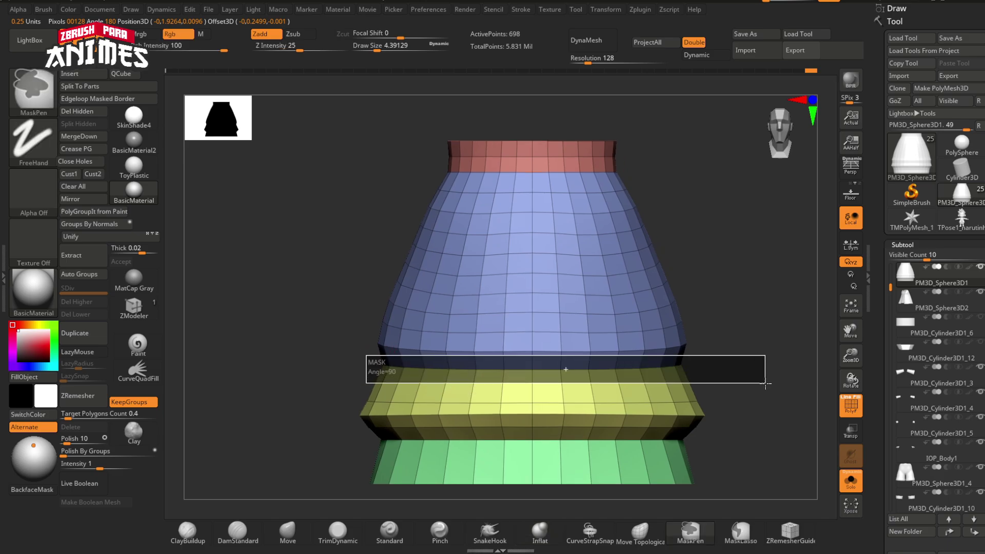
pyautogui.keyDown('ctrl'); pyautogui.click(759, 385); pyautogui.keyUp('ctrl')
pyautogui.press('w')
pyautogui.click(519, 380)
pyautogui.moveTo(540, 376); pyautogui.dragTo(542, 375)
pyautogui.press('q')
pyautogui.keyDown('ctrl'); pyautogui.moveTo(723, 327); pyautogui.dragTo(739, 341); pyautogui.keyUp('ctrl')
# Check the reshaped shirt on the full character without the polyframe, returning to the isolated wireframe view
pyautogui.keyDown('ctrl'); pyautogui.moveTo(728, 339); pyautogui.dragTo(713, 246, button='right'); pyautogui.keyUp('ctrl')
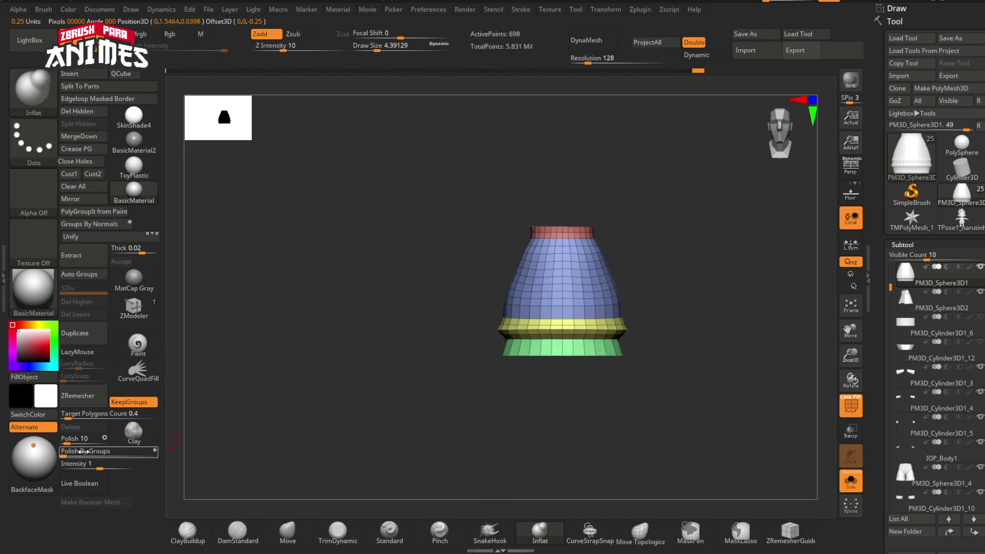
pyautogui.keyDown('ctrl'); pyautogui.moveTo(560, 288); pyautogui.dragTo(506, 440, button='right'); pyautogui.keyUp('ctrl')
pyautogui.moveTo(564, 370); pyautogui.dragTo(572, 385, button='right')
pyautogui.hotkey('shift', 'f')
pyautogui.click(858, 486)
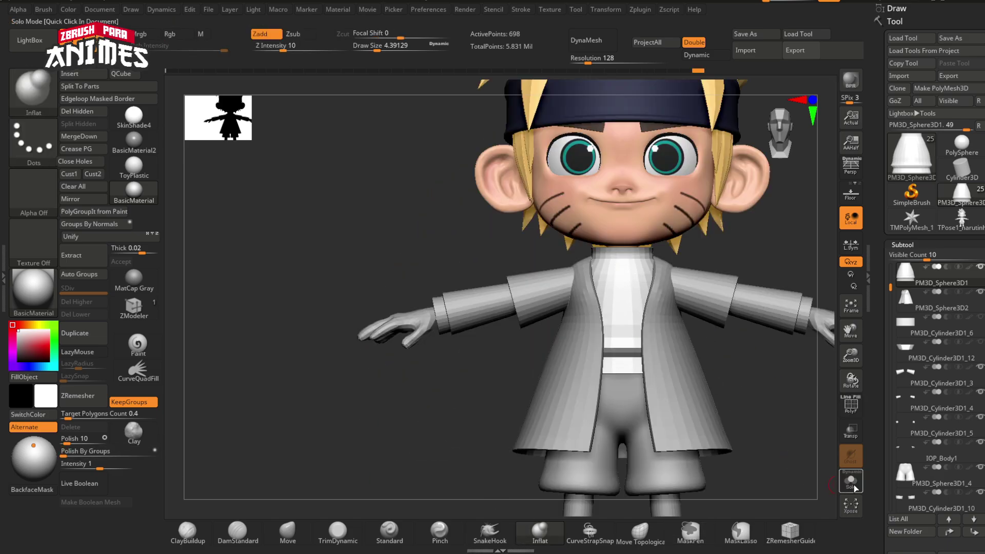
pyautogui.click(857, 486)
pyautogui.hotkey('shift', 'f')
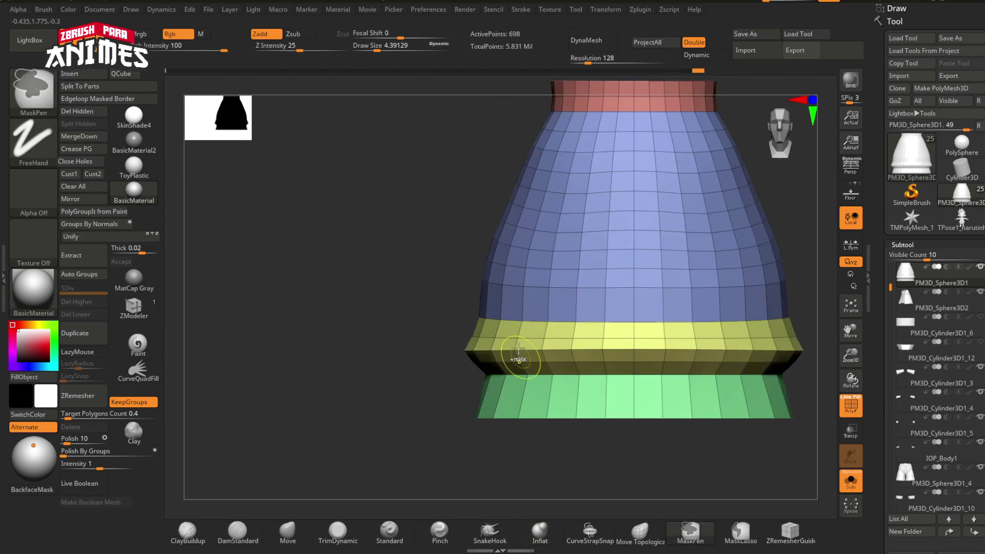
# Fine-tune the loop between body and yellow hem, then isolate the body loop just above it and move it down
pyautogui.press('f')
pyautogui.press('w')
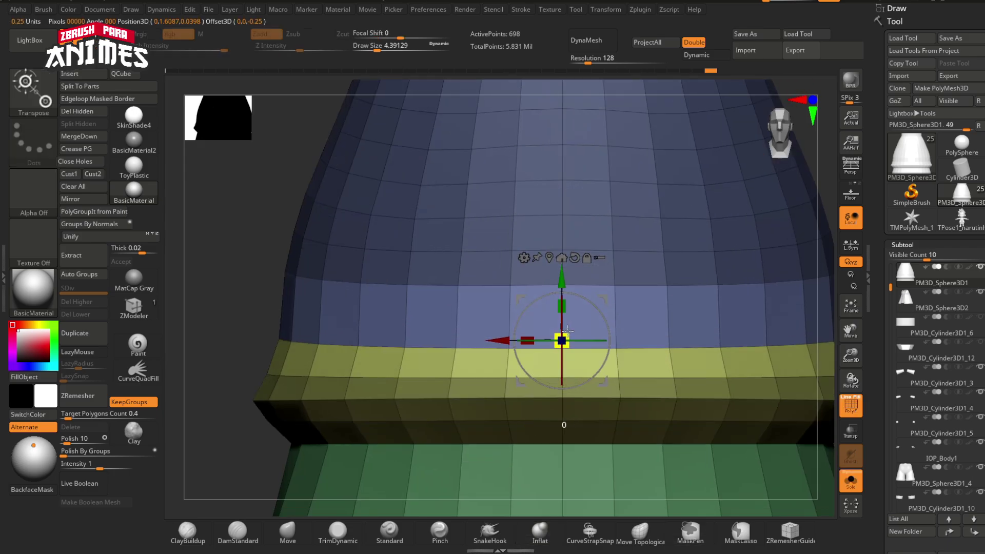
pyautogui.moveTo(568, 331); pyautogui.dragTo(566, 334)
pyautogui.press('q')
pyautogui.moveTo(566, 334)
pyautogui.keyDown('ctrl'); pyautogui.mouseDown(button='right')
pyautogui.moveTo(517, 282)
pyautogui.moveTo(513, 307)
pyautogui.mouseUp(button='right'); pyautogui.keyUp('ctrl')
pyautogui.moveTo(390, 287)
pyautogui.keyDown('ctrl'); pyautogui.mouseDown()
pyautogui.moveTo(405, 305)
pyautogui.moveTo(793, 339)
pyautogui.moveTo(819, 355)
pyautogui.mouseUp(); pyautogui.keyUp('ctrl')
pyautogui.keyDown('ctrl'); pyautogui.click(816, 355); pyautogui.keyUp('ctrl')
pyautogui.press('w')
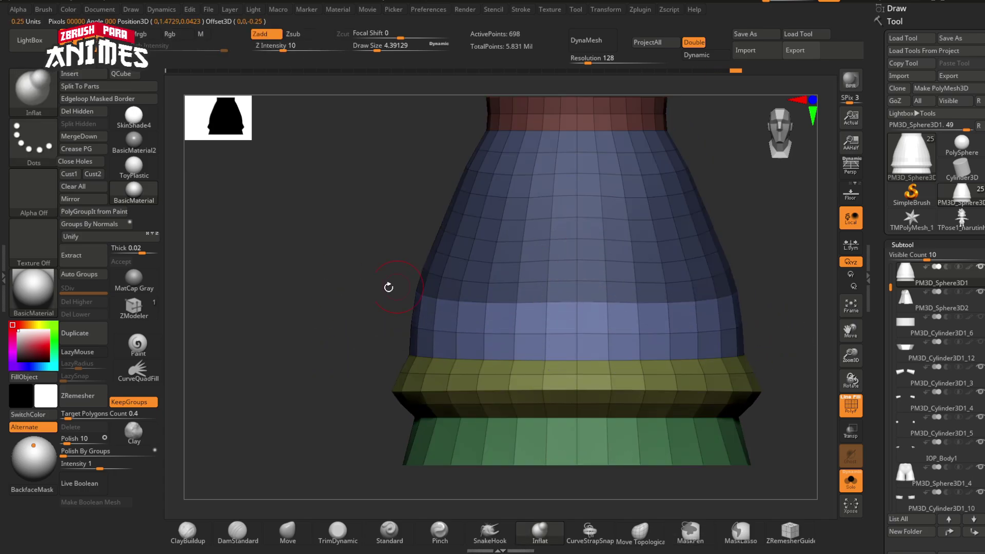
# Clear the mask, isolate another lower body loop with MaskLasso and an inverted mask, and reposition it
pyautogui.click(733, 537)
pyautogui.moveTo(389, 287)
pyautogui.keyDown('ctrl'); pyautogui.mouseDown()
pyautogui.moveTo(403, 303)
pyautogui.moveTo(438, 272)
pyautogui.mouseUp(); pyautogui.keyUp('ctrl')
pyautogui.click(707, 540)
pyautogui.keyDown('ctrl'); pyautogui.moveTo(589, 327); pyautogui.dragTo(403, 324); pyautogui.keyUp('ctrl')
pyautogui.keyDown('ctrl'); pyautogui.click(377, 317); pyautogui.keyUp('ctrl')
pyautogui.press('w')
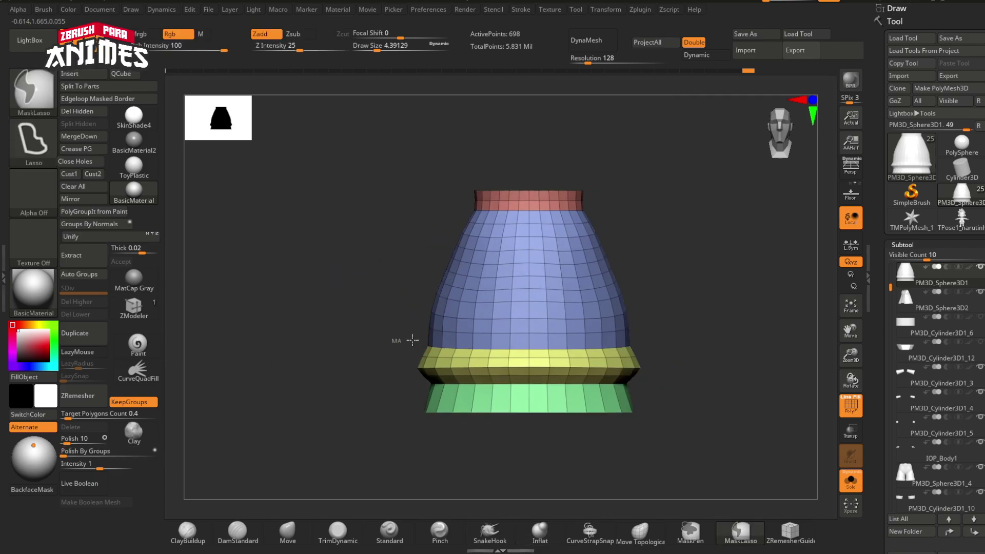
# Mask the yellow and green hem bands with MaskLasso and smooth the body using Polish By Groups
pyautogui.keyDown('ctrl'); pyautogui.moveTo(407, 341); pyautogui.dragTo(549, 514); pyautogui.keyUp('ctrl')
pyautogui.click(540, 531)
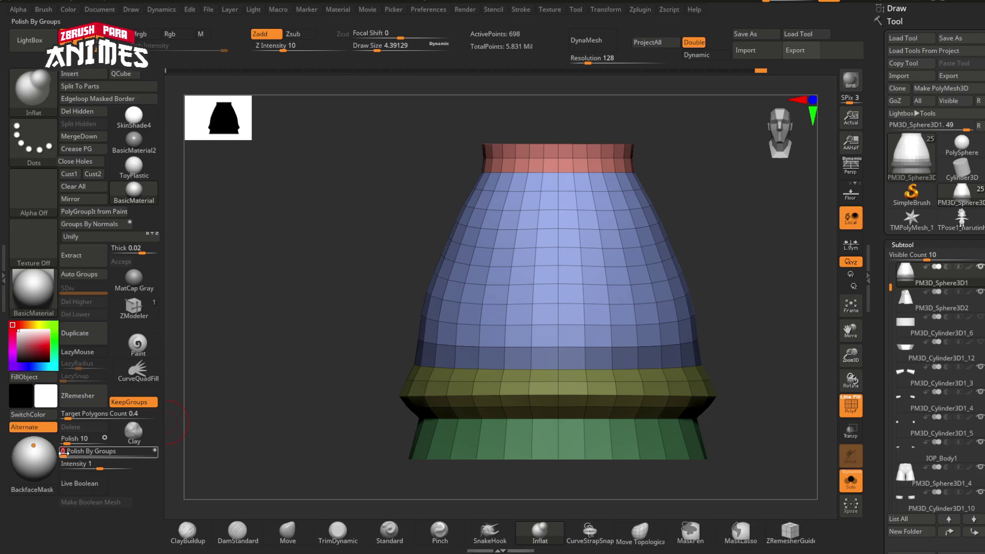
pyautogui.moveTo(360, 387)
pyautogui.keyDown('ctrl'); pyautogui.mouseDown(button='right')
pyautogui.moveTo(354, 334)
pyautogui.moveTo(370, 395)
pyautogui.mouseUp(button='right'); pyautogui.keyUp('ctrl')
pyautogui.keyDown('alt'); pyautogui.moveTo(482, 205); pyautogui.dragTo(462, 390, button='right'); pyautogui.keyUp('alt')
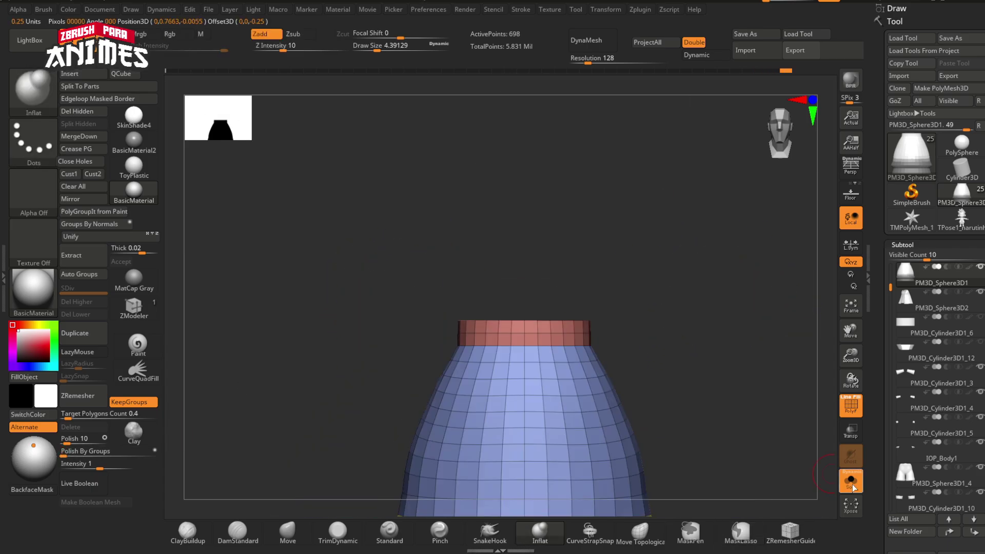
# Scale the green hem's bottom edge outward and insert an edge loop across that band with ZModeler
pyautogui.click(853, 485)
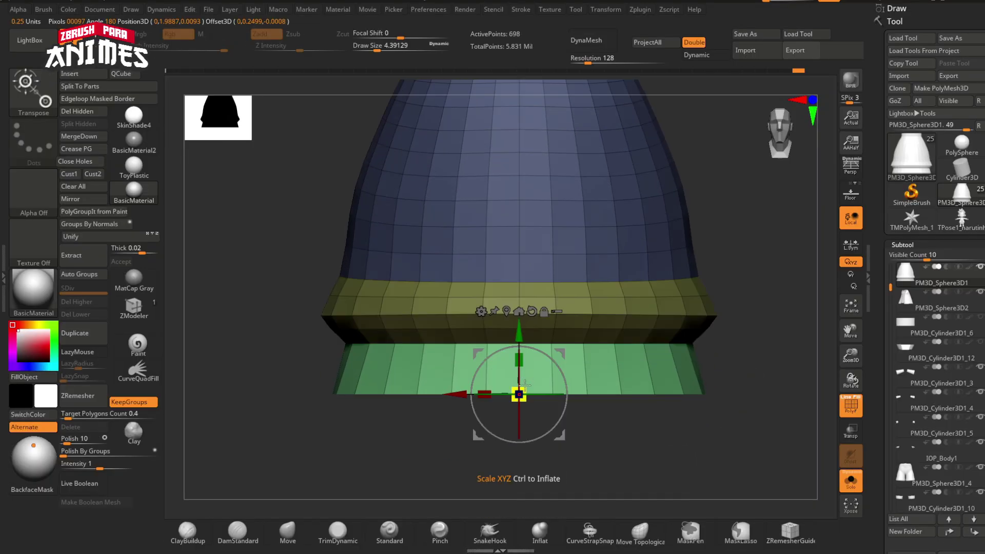
pyautogui.moveTo(518, 396); pyautogui.dragTo(519, 409)
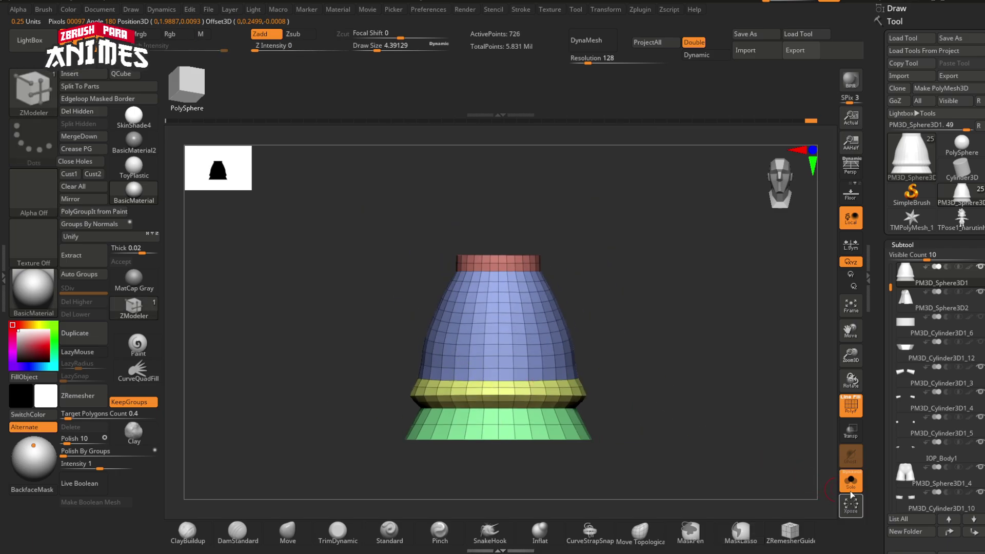
pyautogui.click(850, 488)
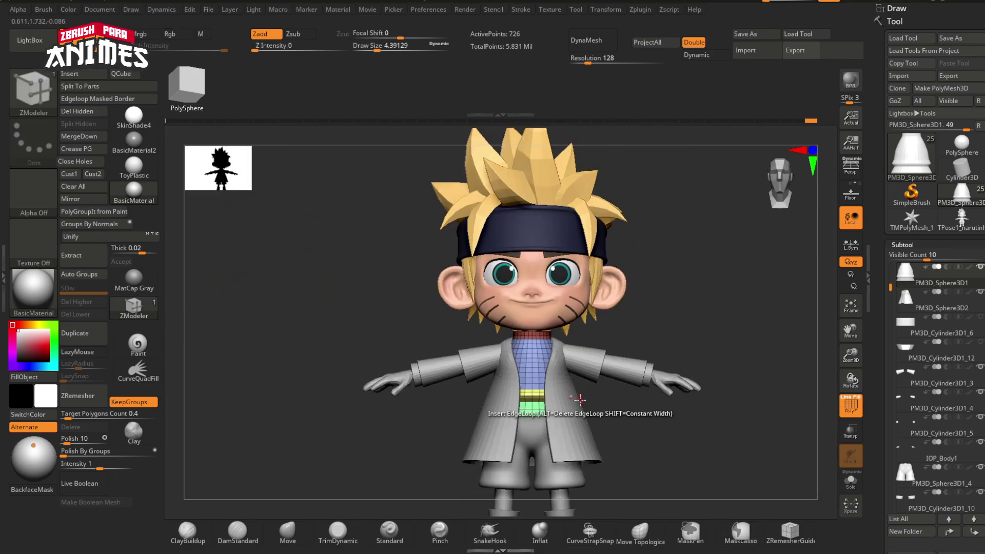
pyautogui.click(850, 486)
# Insert a second edge loop near the green hem's bottom edge and scale the isolated bottom edge to about 0.93
pyautogui.keyDown('alt'); pyautogui.moveTo(528, 446); pyautogui.dragTo(568, 378); pyautogui.keyUp('alt')
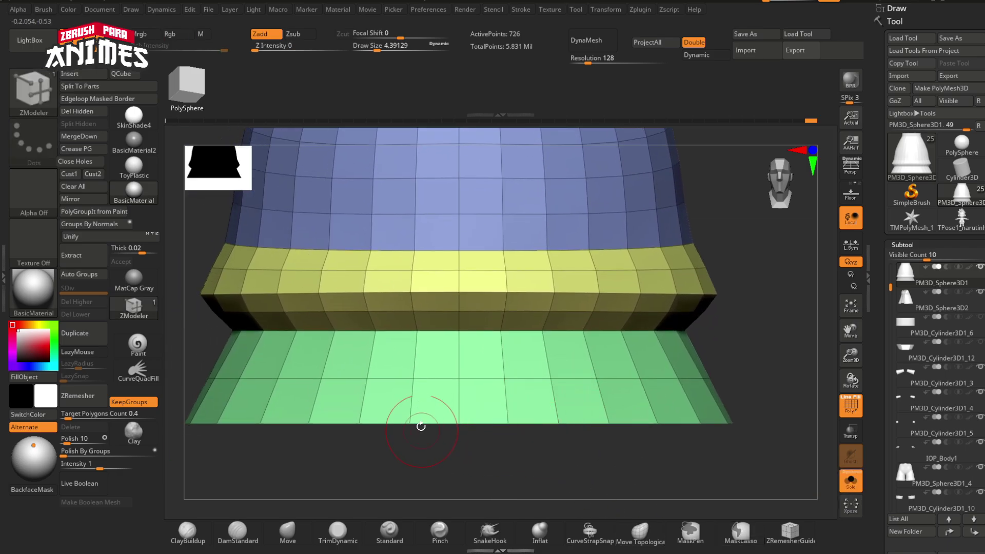
pyautogui.keyDown('alt'); pyautogui.moveTo(420, 426); pyautogui.dragTo(384, 397); pyautogui.keyUp('alt')
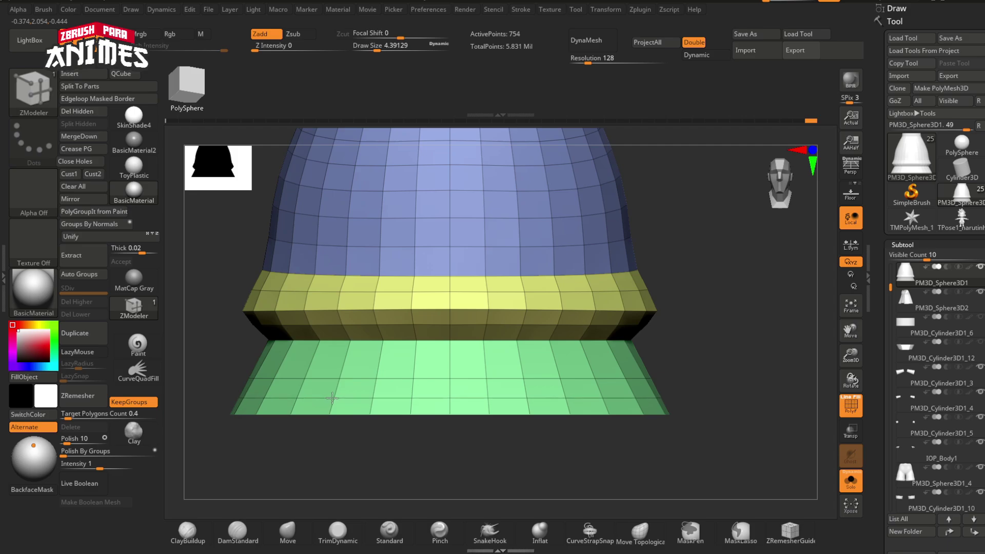
pyautogui.keyDown('ctrl'); pyautogui.moveTo(215, 407); pyautogui.dragTo(752, 406); pyautogui.keyUp('ctrl')
pyautogui.keyDown('ctrl'); pyautogui.click(726, 453); pyautogui.keyUp('ctrl')
pyautogui.press('w')
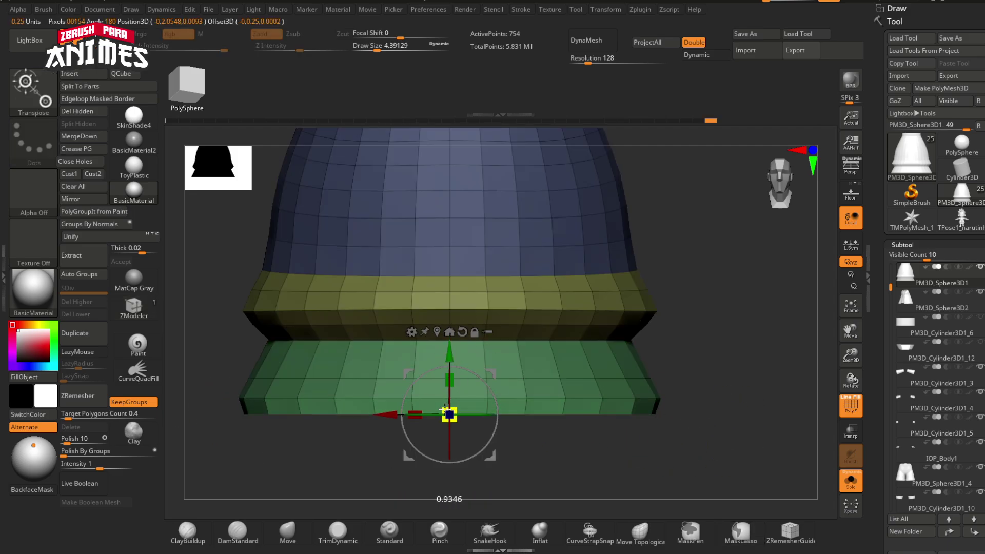
pyautogui.press('q')
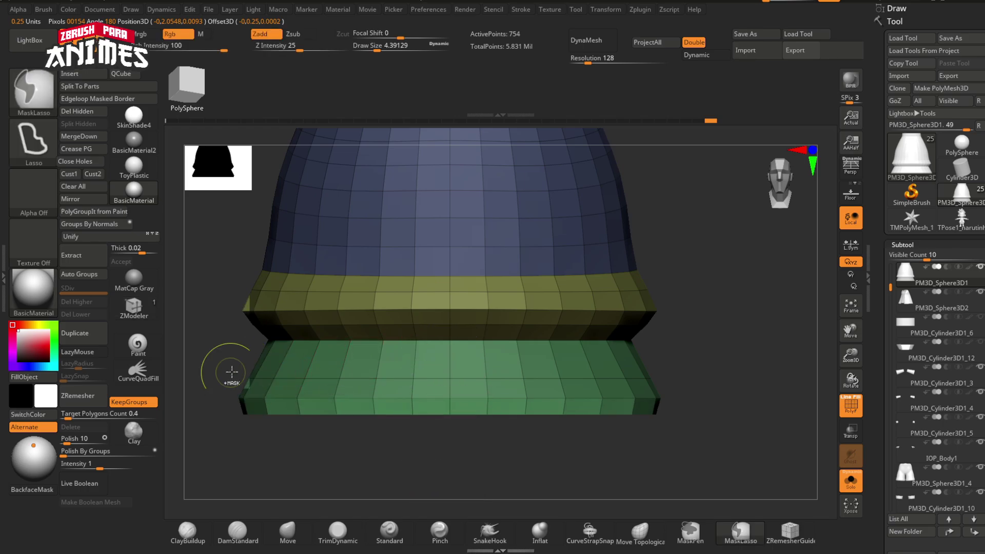
pyautogui.keyDown('ctrl'); pyautogui.moveTo(228, 375); pyautogui.dragTo(298, 394); pyautogui.keyUp('ctrl')
pyautogui.keyDown('ctrl'); pyautogui.moveTo(622, 387); pyautogui.dragTo(704, 368); pyautogui.keyUp('ctrl')
pyautogui.keyDown('ctrl'); pyautogui.click(701, 357); pyautogui.keyUp('ctrl')
pyautogui.press('w')
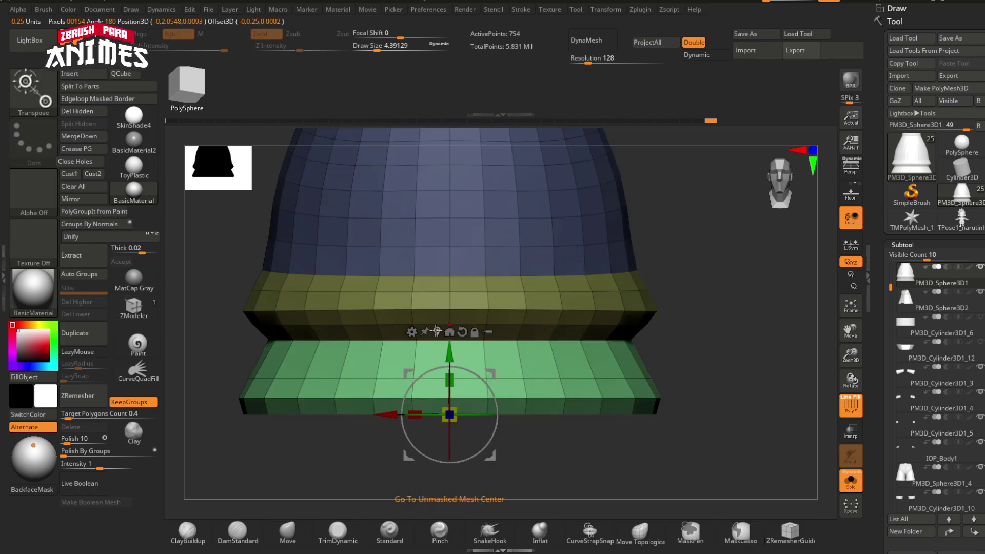
pyautogui.click(437, 331)
pyautogui.moveTo(449, 378); pyautogui.dragTo(451, 376)
pyautogui.hotkey('ctrl', 'z')
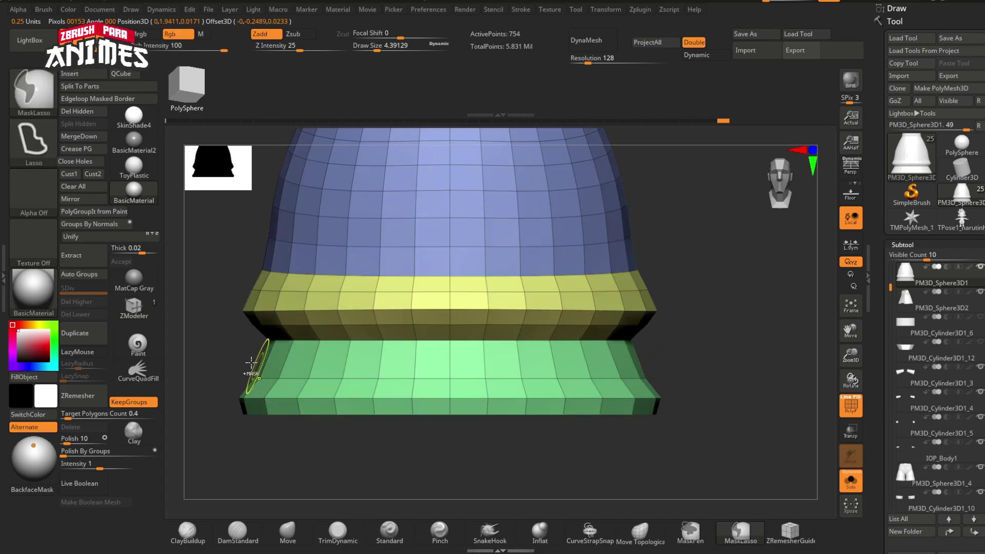
pyautogui.keyDown('ctrl'); pyautogui.moveTo(201, 352); pyautogui.dragTo(801, 351); pyautogui.keyUp('ctrl')
pyautogui.press('w')
pyautogui.moveTo(446, 311); pyautogui.dragTo(446, 300)
pyautogui.hotkey('ctrl', 'z')
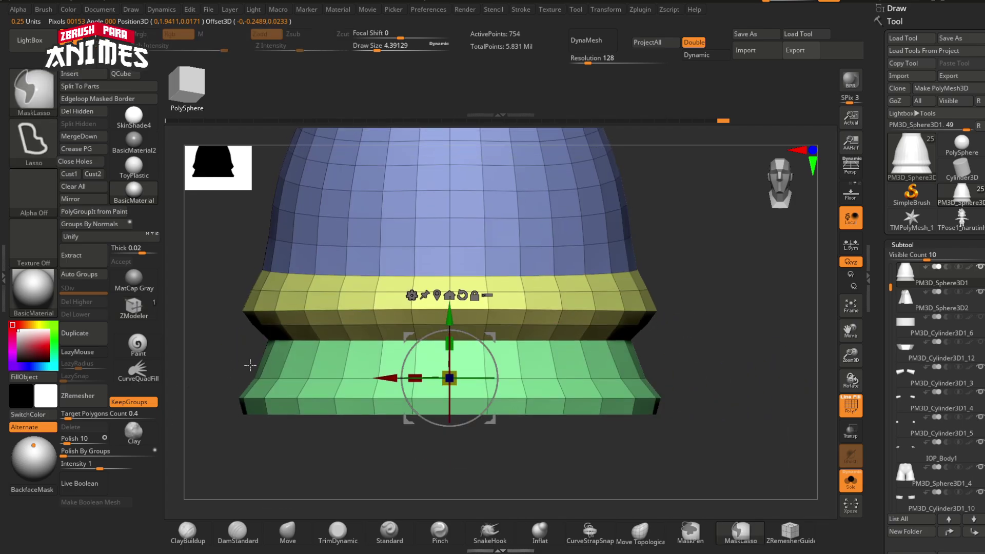
# Isolate the green hem's lower loops with MaskLasso and an inverted mask, raise them slightly, and clear the mask
pyautogui.keyDown('ctrl'); pyautogui.moveTo(249, 365); pyautogui.dragTo(810, 341); pyautogui.keyUp('ctrl')
pyautogui.keyDown('ctrl'); pyautogui.click(805, 341); pyautogui.keyUp('ctrl')
pyautogui.click(437, 296)
pyautogui.moveTo(449, 327); pyautogui.dragTo(449, 314)
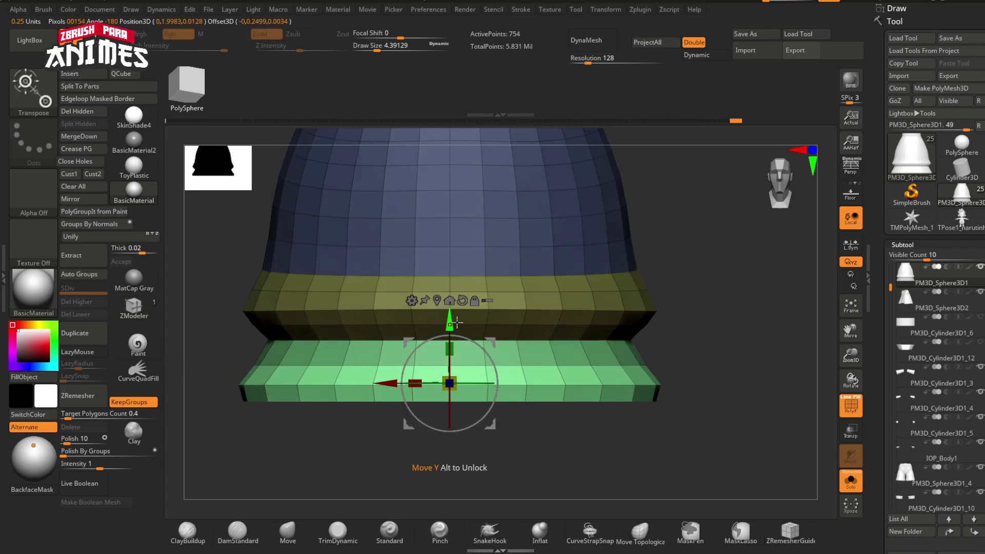
pyautogui.press('q')
pyautogui.keyDown('ctrl'); pyautogui.moveTo(567, 436); pyautogui.dragTo(567, 398, button='right'); pyautogui.keyUp('ctrl')
pyautogui.keyDown('ctrl'); pyautogui.moveTo(567, 398); pyautogui.dragTo(582, 410); pyautogui.keyUp('ctrl')
# Show the whole character and merge the upper-sleeve subtool into the open coat subtool
pyautogui.click(850, 481)
pyautogui.hotkey('shift', 'f')
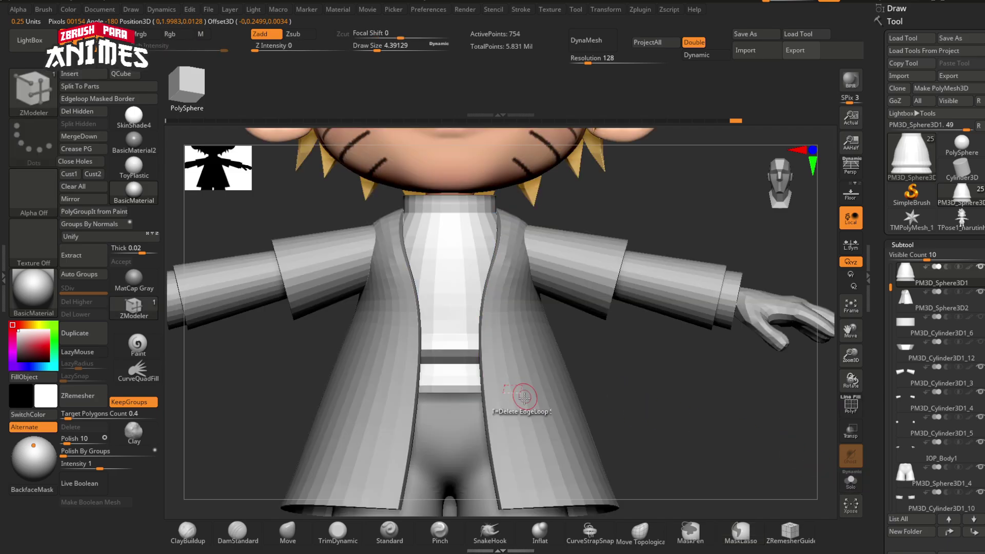
pyautogui.moveTo(522, 399)
pyautogui.mouseDown(button='right')
pyautogui.moveTo(503, 411)
pyautogui.moveTo(522, 413)
pyautogui.moveTo(508, 399)
pyautogui.mouseUp(button='right')
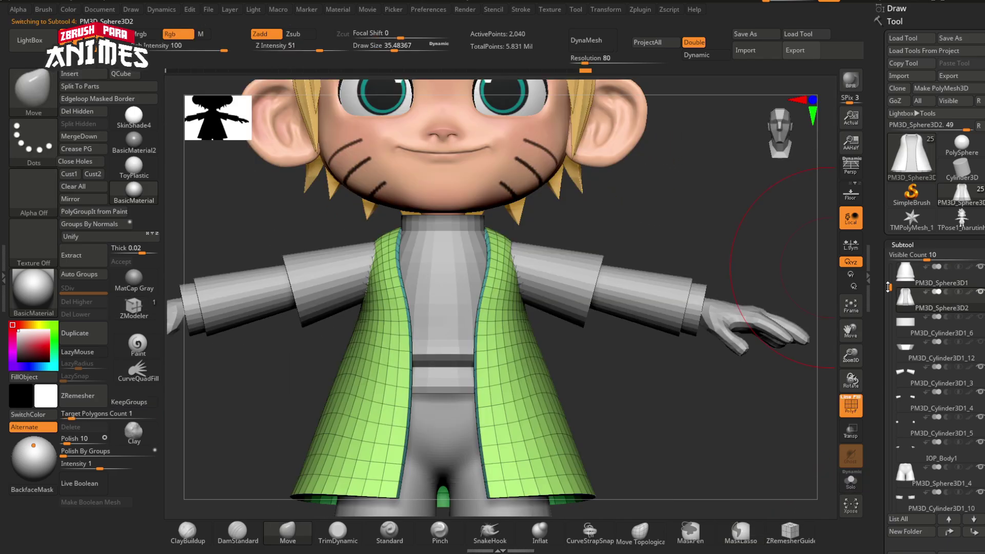
pyautogui.moveTo(883, 286); pyautogui.dragTo(884, 277)
pyautogui.keyDown('alt'); pyautogui.click(587, 277); pyautogui.keyUp('alt')
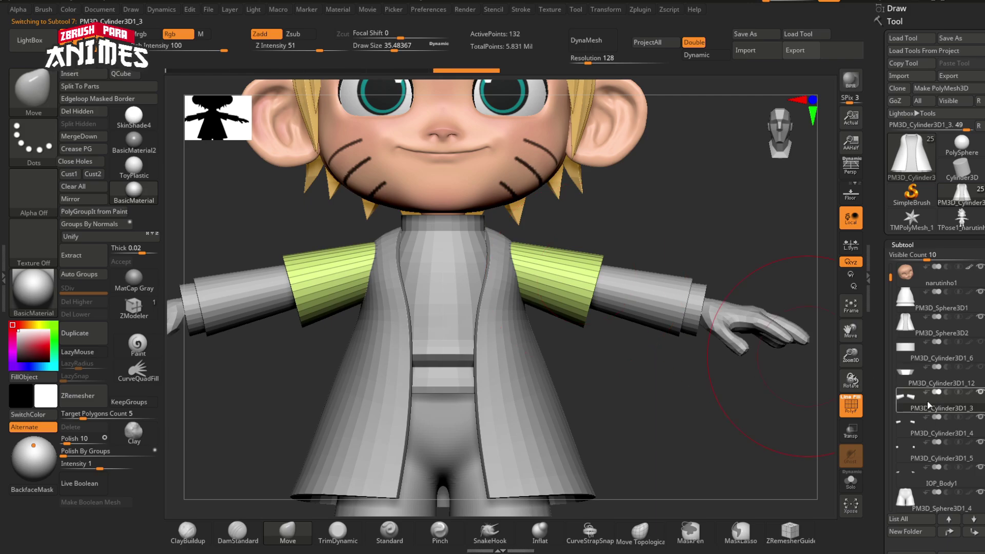
pyautogui.moveTo(906, 344); pyautogui.dragTo(904, 341)
pyautogui.keyDown('alt'); pyautogui.click(485, 350); pyautogui.keyUp('alt')
pyautogui.click(83, 148)
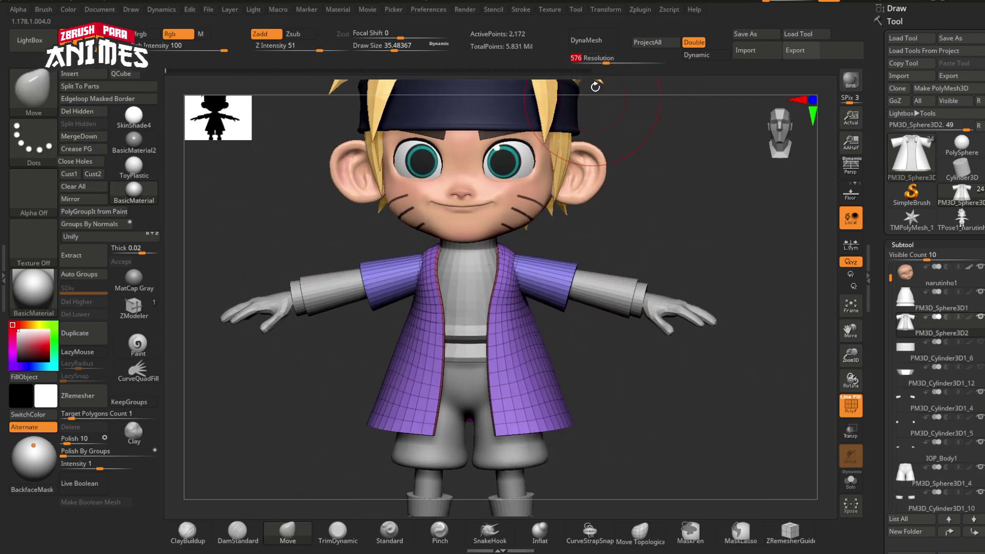
# DynaMesh the merged coat at resolution 128 and smooth it with Polish By Groups
pyautogui.hotkey('ctrl', 'z')
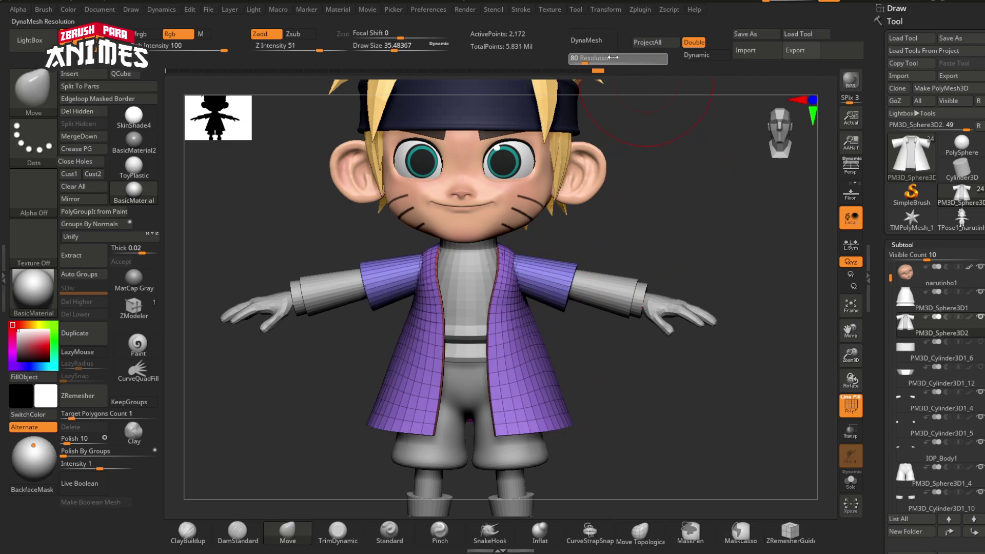
pyautogui.keyDown('ctrl'); pyautogui.moveTo(339, 349); pyautogui.dragTo(395, 372, button='right'); pyautogui.keyUp('ctrl')
pyautogui.moveTo(395, 372)
pyautogui.keyDown('ctrl'); pyautogui.mouseDown(button='right')
pyautogui.moveTo(451, 509)
pyautogui.moveTo(303, 408)
pyautogui.mouseUp(button='right'); pyautogui.keyUp('ctrl')
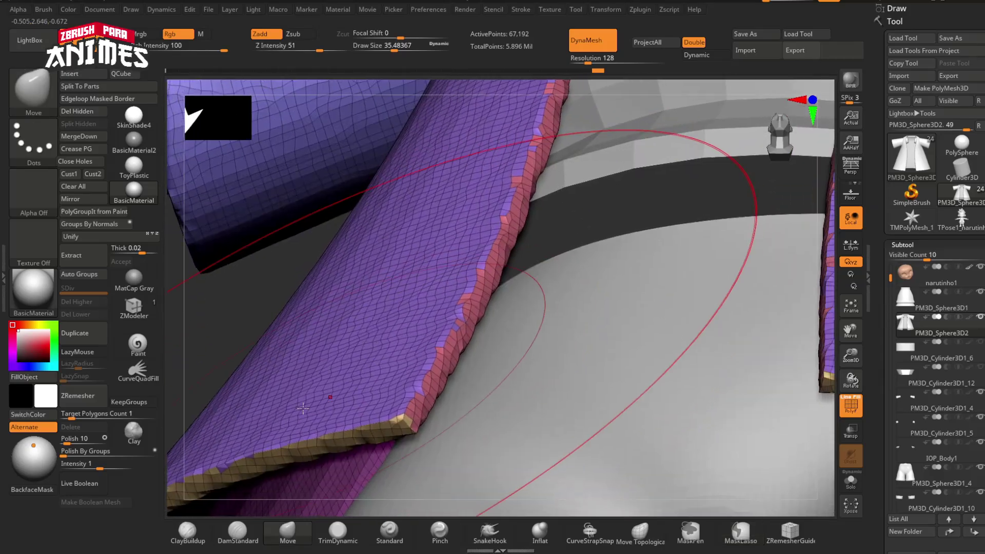
pyautogui.click(80, 452)
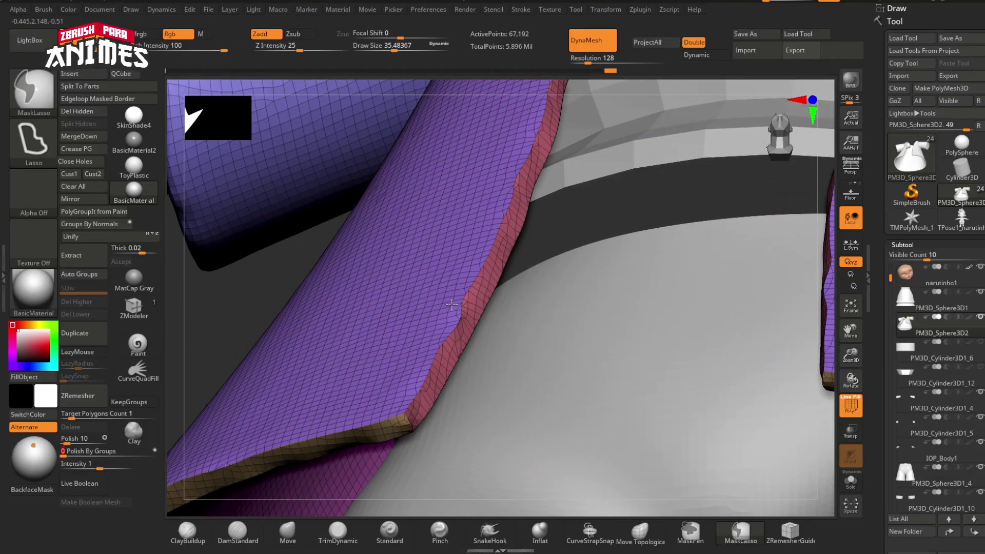
# Reduce the brush size to about 6.3 and smooth the seam where the sleeve joins the coat's shoulder
pyautogui.keyDown('ctrl'); pyautogui.moveTo(401, 451); pyautogui.dragTo(462, 266, button='right'); pyautogui.keyUp('ctrl')
pyautogui.moveTo(462, 267)
pyautogui.mouseDown(button='right')
pyautogui.moveTo(647, 205)
pyautogui.moveTo(576, 356)
pyautogui.mouseUp(button='right')
pyautogui.press('s')
pyautogui.moveTo(576, 356); pyautogui.dragTo(571, 356)
pyautogui.moveTo(690, 273)
pyautogui.keyDown('ctrl'); pyautogui.mouseDown(button='right')
pyautogui.moveTo(631, 387)
pyautogui.moveTo(619, 288)
pyautogui.mouseUp(button='right'); pyautogui.keyUp('ctrl')
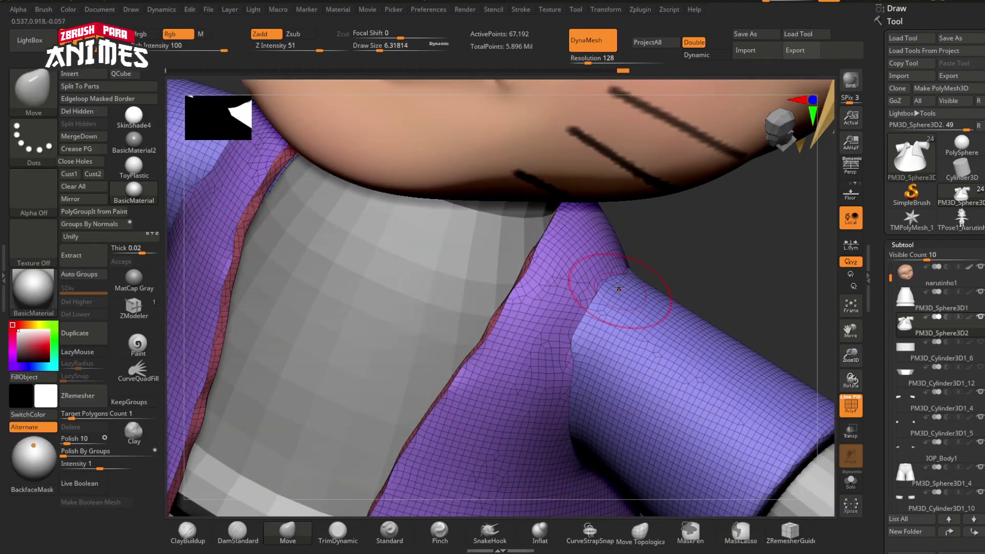
pyautogui.keyDown('shift'); pyautogui.moveTo(594, 302); pyautogui.dragTo(583, 333); pyautogui.keyUp('shift')
pyautogui.keyDown('ctrl'); pyautogui.moveTo(589, 421); pyautogui.dragTo(579, 346, button='right'); pyautogui.keyUp('ctrl')
pyautogui.keyDown('shift'); pyautogui.moveTo(577, 407); pyautogui.dragTo(578, 332, button='right'); pyautogui.keyUp('shift')
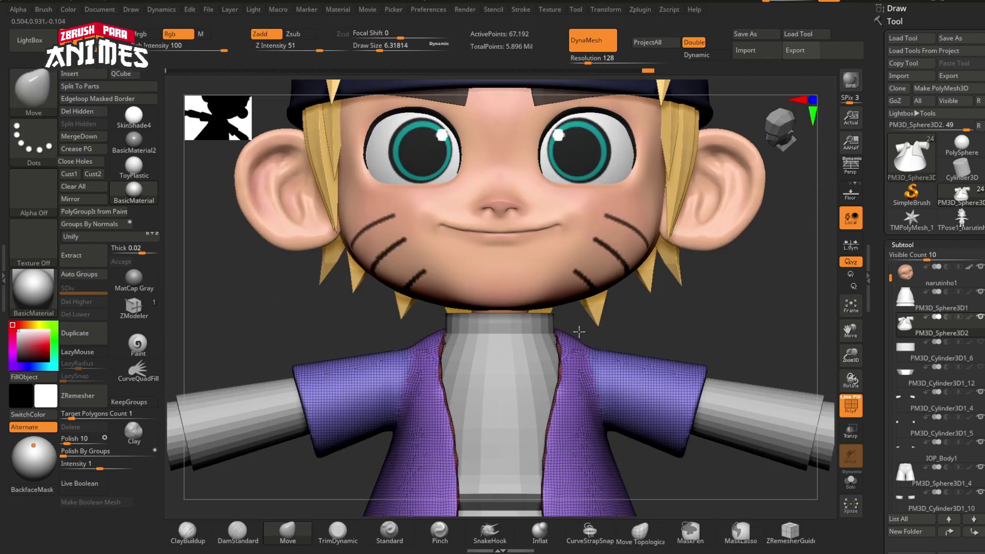
# Solo the coat, isolate its sleeves, and split them into separate polygroups with Auto Groups
pyautogui.moveTo(393, 409); pyautogui.dragTo(487, 329, button='right')
pyautogui.hotkey('alt', 's')
pyautogui.keyDown('alt'); pyautogui.moveTo(499, 508); pyautogui.dragTo(518, 334, button='right'); pyautogui.keyUp('alt')
pyautogui.keyDown('ctrl'); pyautogui.moveTo(518, 333); pyautogui.dragTo(497, 436, button='right'); pyautogui.keyUp('ctrl')
pyautogui.moveTo(414, 312); pyautogui.dragTo(542, 363, button='right')
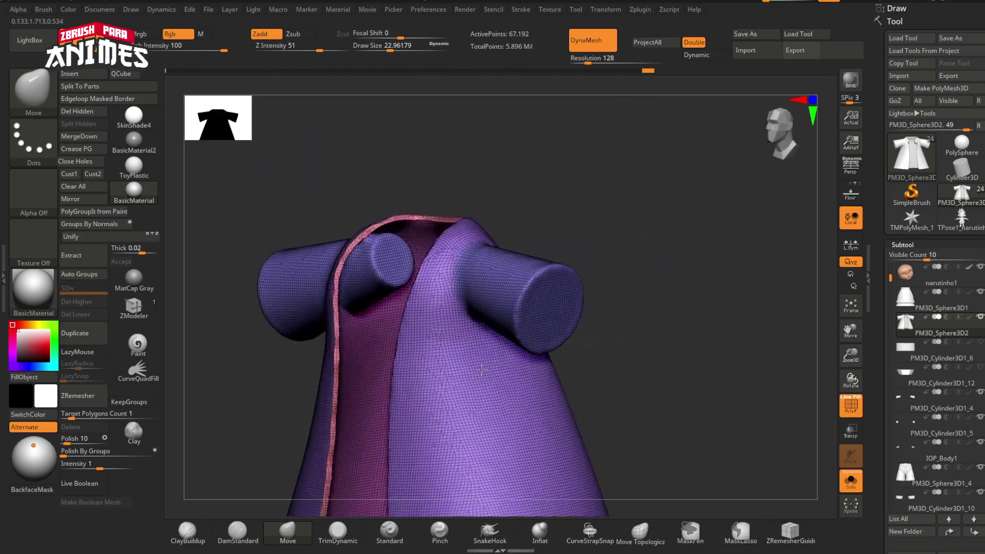
pyautogui.keyDown('shift'); pyautogui.moveTo(481, 370); pyautogui.dragTo(507, 302, button='right'); pyautogui.keyUp('shift')
pyautogui.keyDown('ctrl'); pyautogui.moveTo(567, 305); pyautogui.dragTo(681, 297, button='right'); pyautogui.keyUp('ctrl')
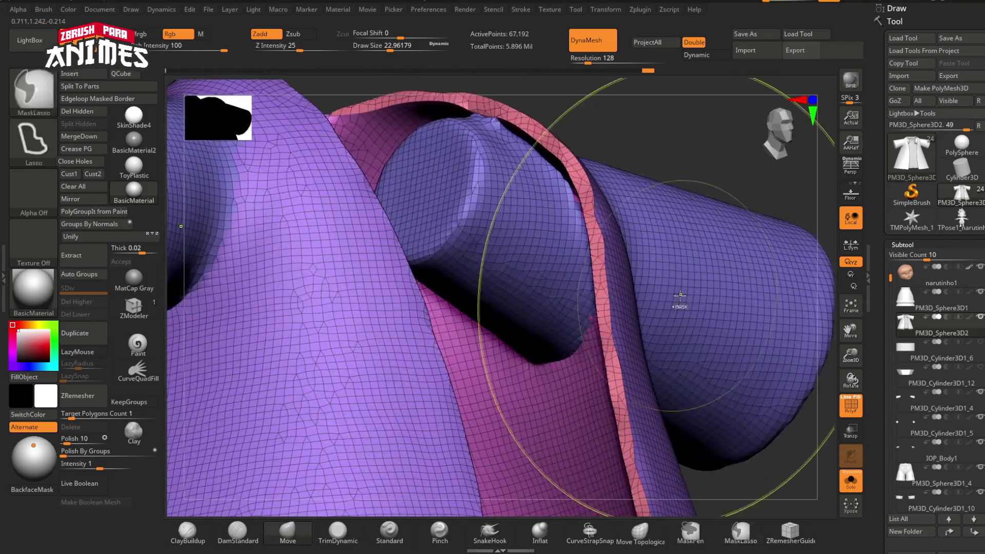
pyautogui.keyDown('ctrl'); pyautogui.keyDown('shift'); pyautogui.click(682, 297); pyautogui.keyUp('shift'); pyautogui.keyUp('ctrl')
pyautogui.click(82, 274)
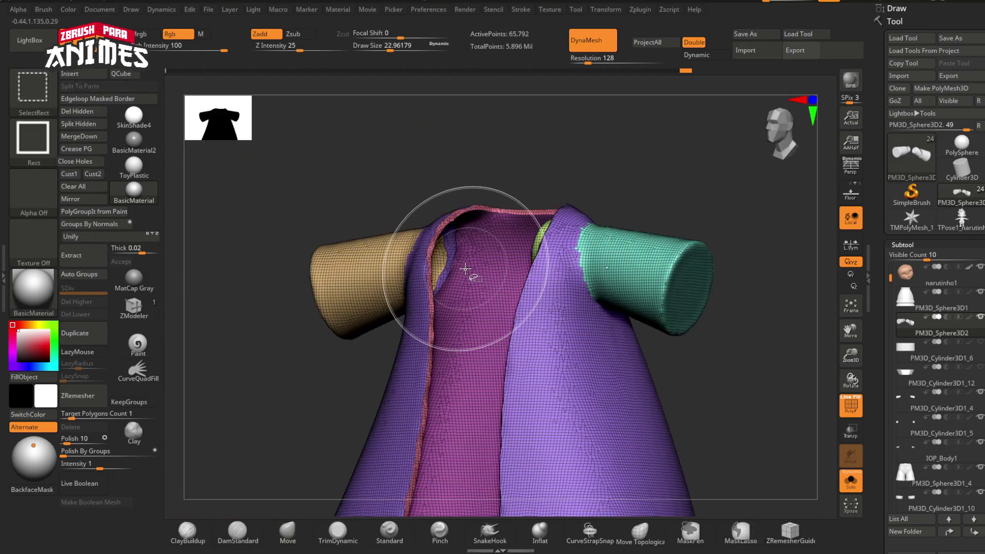
# Remove the sleeve ends protruding inside the coat by hiding their polygroups
pyautogui.moveTo(466, 269); pyautogui.dragTo(569, 267, button='right')
pyautogui.keyDown('ctrl'); pyautogui.keyDown('shift'); pyautogui.click(611, 242); pyautogui.keyUp('shift'); pyautogui.keyUp('ctrl')
pyautogui.keyDown('ctrl'); pyautogui.moveTo(611, 242); pyautogui.dragTo(628, 437, button='right'); pyautogui.keyUp('ctrl')
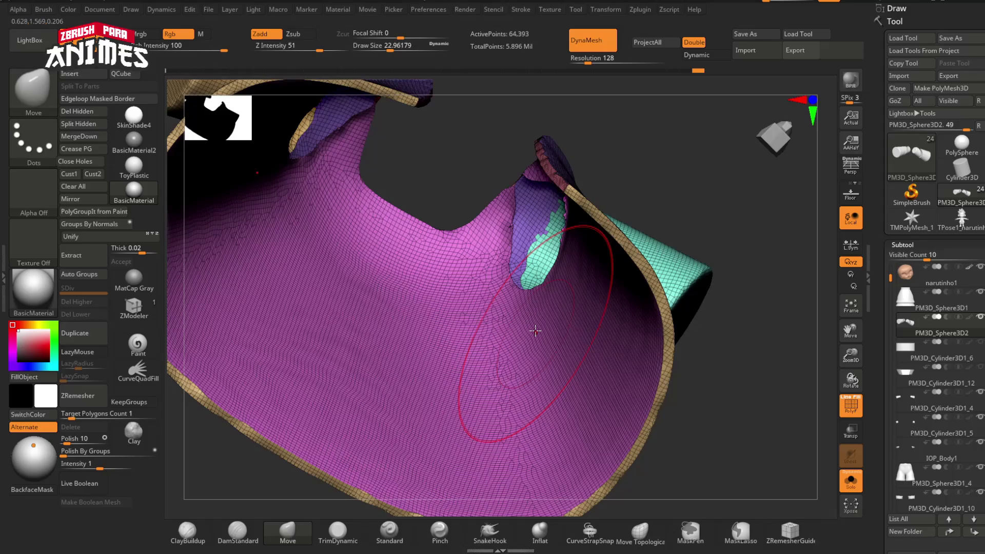
pyautogui.moveTo(534, 330); pyautogui.dragTo(635, 235, button='right')
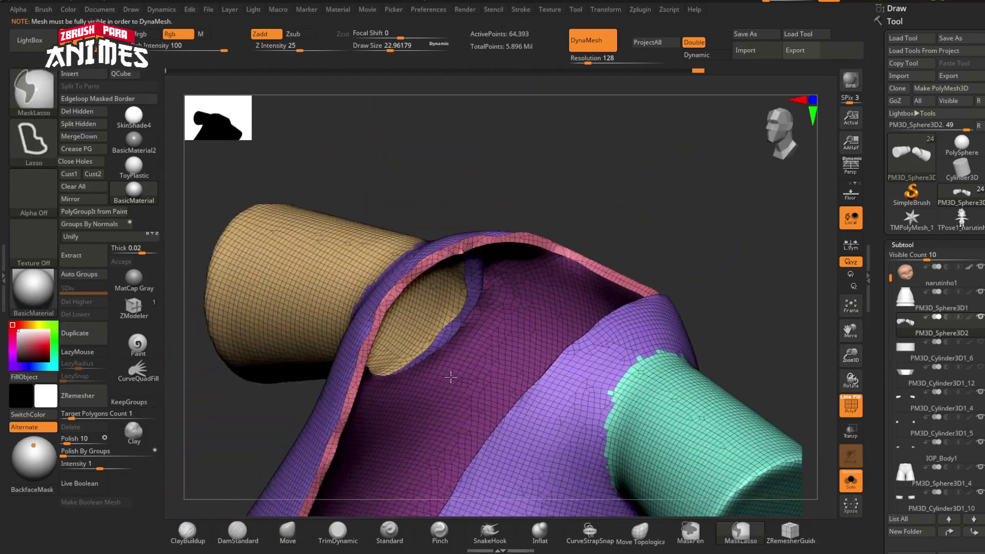
pyautogui.press('s')
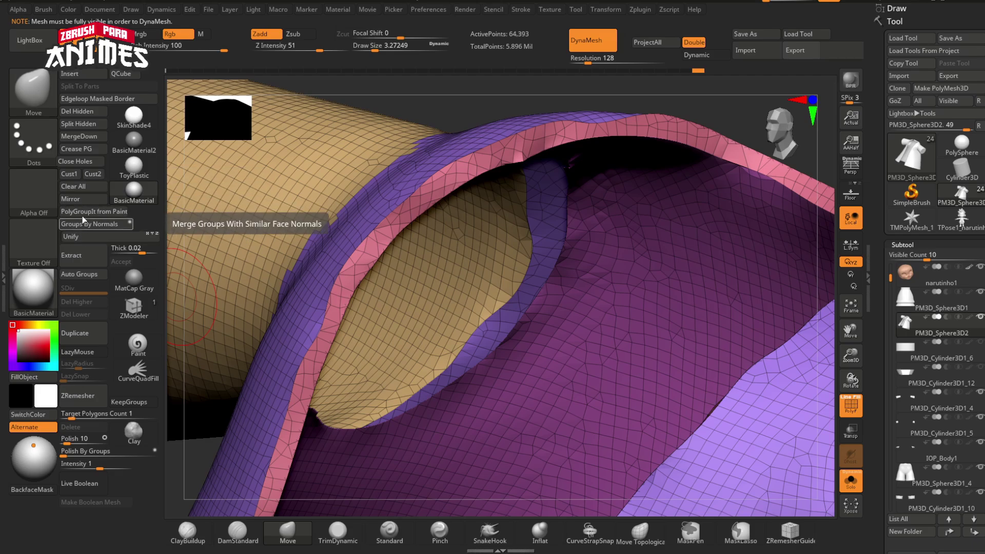
# Choose the TrimCurve brush for cutting the coat's sleeve ends
pyautogui.press('b')
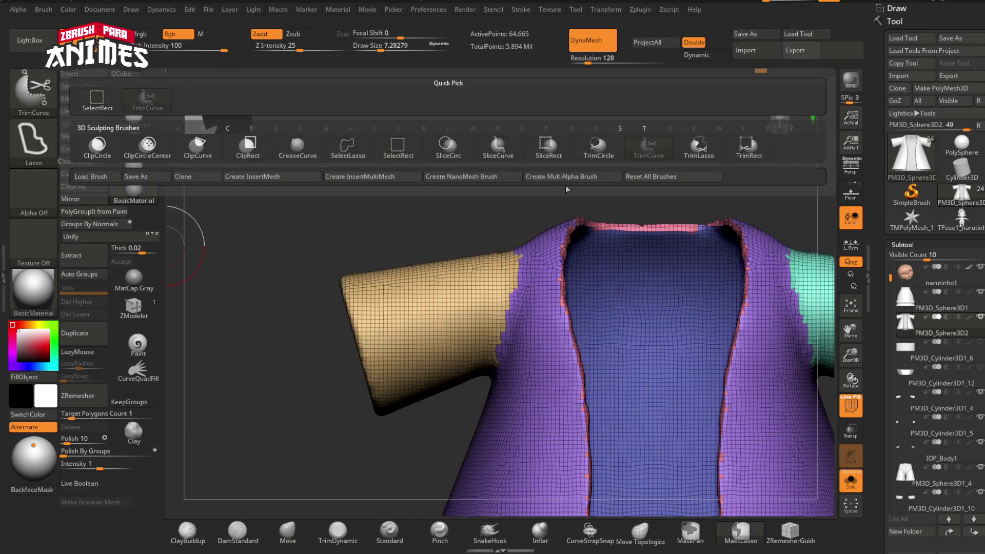
pyautogui.press('t')
pyautogui.press('c')
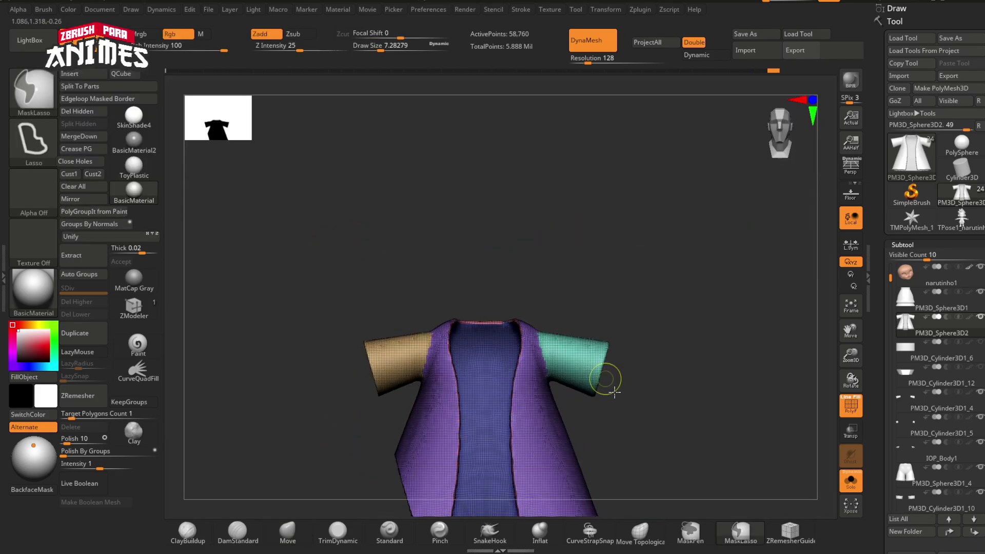
pyautogui.moveTo(606, 417); pyautogui.dragTo(611, 367)
pyautogui.hotkey('ctrl', 'z')
pyautogui.hotkey('ctrl', 'z')
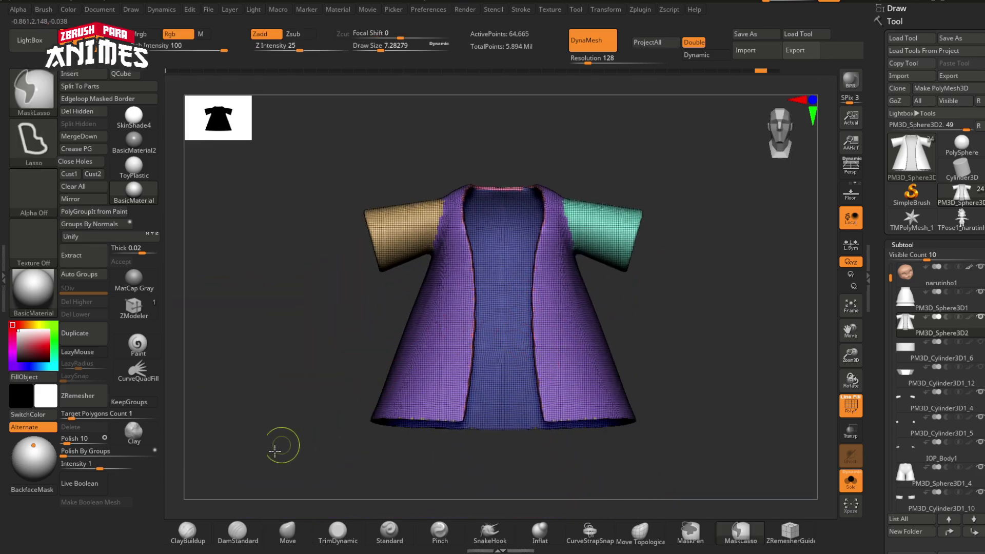
# Mask the coat's lower body with MaskLasso, trim the sleeve ends with TrimCurve, and clear the mask
pyautogui.moveTo(275, 450)
pyautogui.keyDown('ctrl'); pyautogui.mouseDown()
pyautogui.moveTo(359, 277)
pyautogui.moveTo(385, 268)
pyautogui.mouseUp(); pyautogui.keyUp('ctrl')
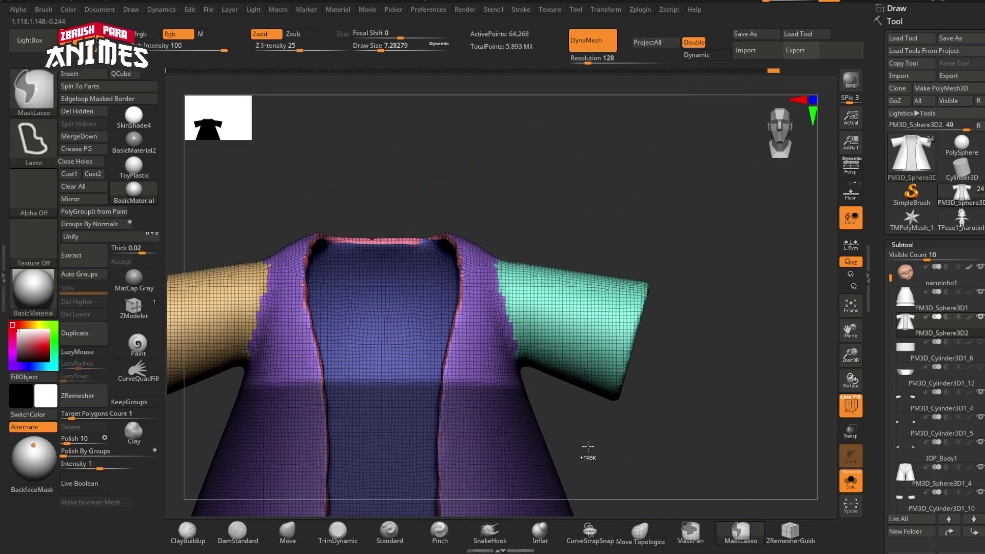
pyautogui.hotkey('ctrl', 'shift')
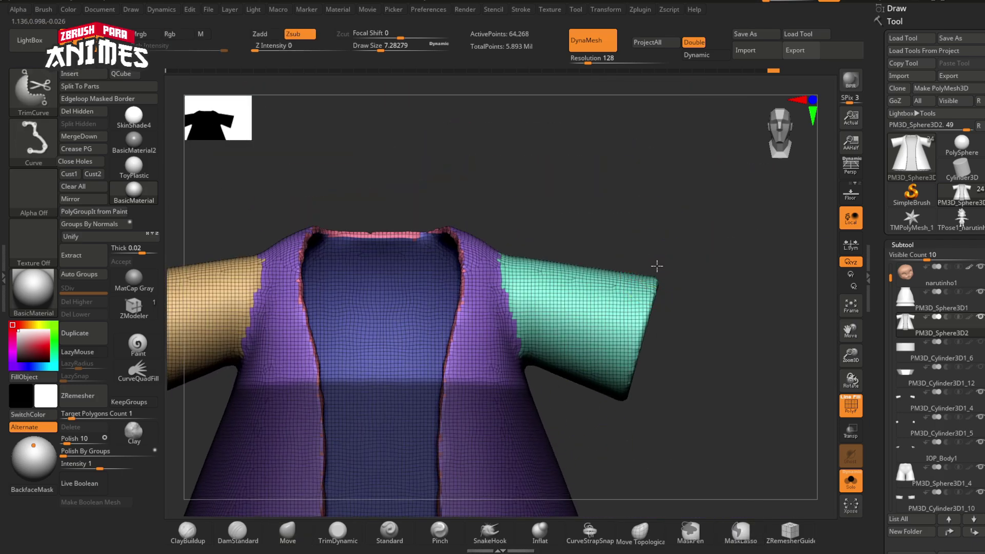
pyautogui.keyDown('ctrl'); pyautogui.keyDown('shift'); pyautogui.moveTo(613, 430); pyautogui.dragTo(613, 431); pyautogui.keyUp('shift'); pyautogui.keyUp('ctrl')
pyautogui.moveTo(611, 429)
pyautogui.keyDown('ctrl'); pyautogui.mouseDown(button='right')
pyautogui.moveTo(578, 358)
pyautogui.moveTo(629, 332)
pyautogui.mouseUp(button='right'); pyautogui.keyUp('ctrl')
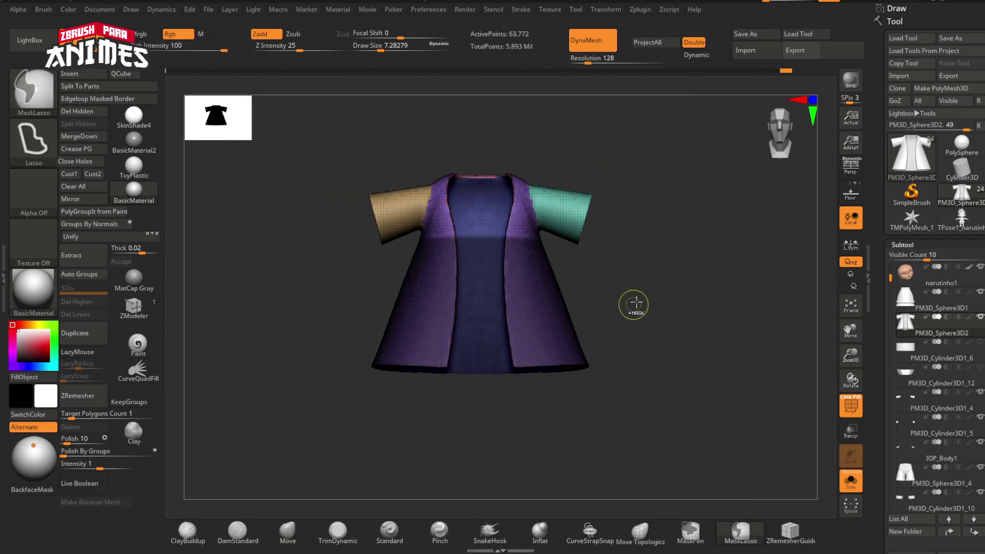
pyautogui.keyDown('ctrl'); pyautogui.moveTo(635, 304); pyautogui.dragTo(627, 334); pyautogui.keyUp('ctrl')
# Try ZRemeshing the coat with KeepGroups on and a target polygon count of 10, and check the neckline
pyautogui.keyDown('alt'); pyautogui.moveTo(624, 341); pyautogui.dragTo(650, 409, button='right'); pyautogui.keyUp('alt')
pyautogui.press('f')
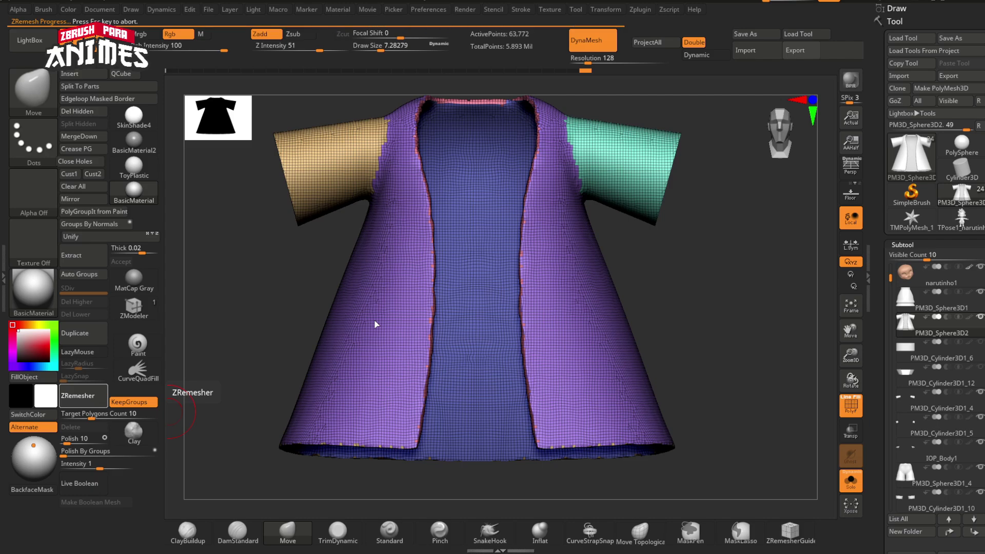
pyautogui.keyDown('alt'); pyautogui.moveTo(484, 177); pyautogui.dragTo(495, 290, button='right'); pyautogui.keyUp('alt')
pyautogui.moveTo(495, 290); pyautogui.dragTo(463, 303, button='right')
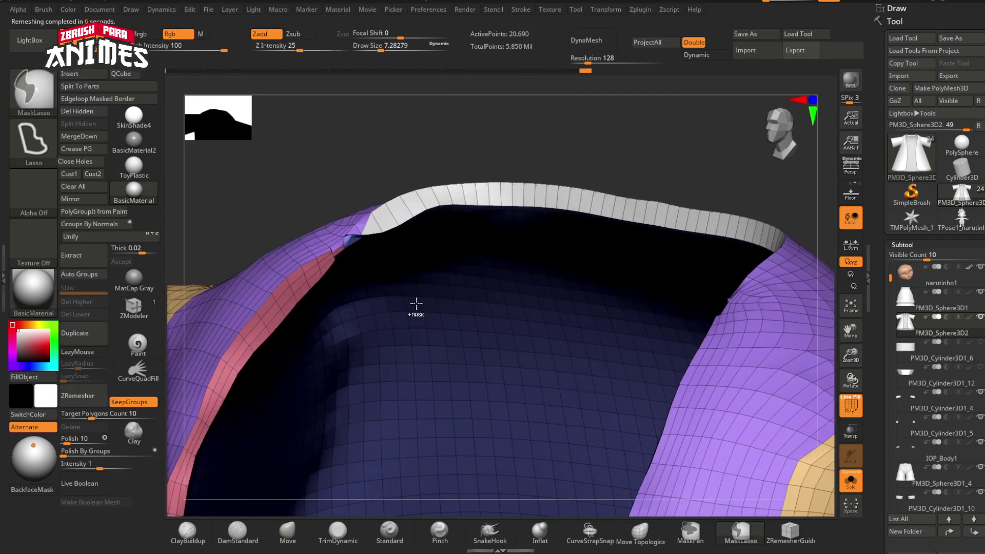
pyautogui.keyDown('ctrl'); pyautogui.moveTo(334, 337); pyautogui.dragTo(327, 303, button='right'); pyautogui.keyUp('ctrl')
pyautogui.moveTo(328, 420); pyautogui.dragTo(386, 388, button='right')
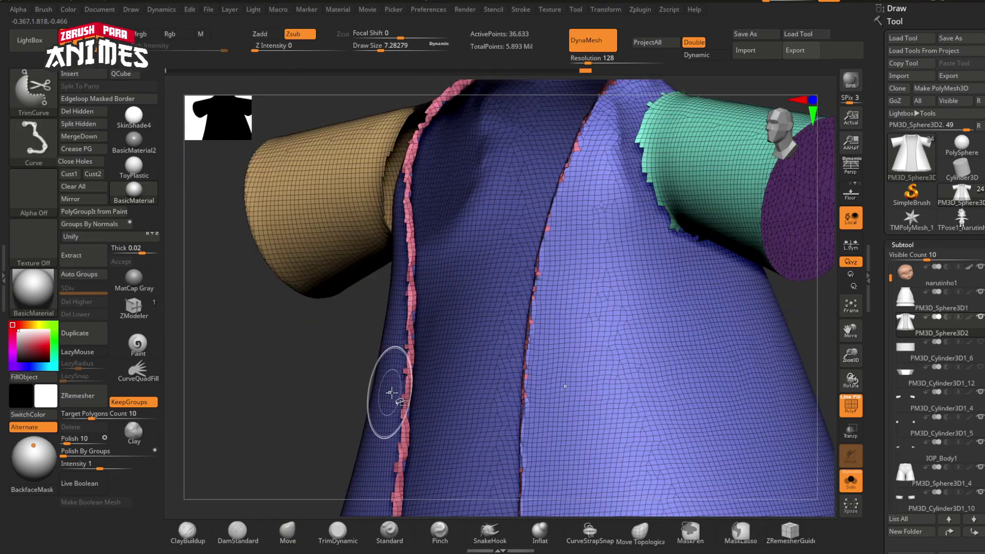
# Isolate the coat's body and border polygroups to clean up the grouping of its surfaces and edges
pyautogui.keyDown('ctrl'); pyautogui.keyDown('shift'); pyautogui.click(408, 384); pyautogui.keyUp('shift'); pyautogui.keyUp('ctrl')
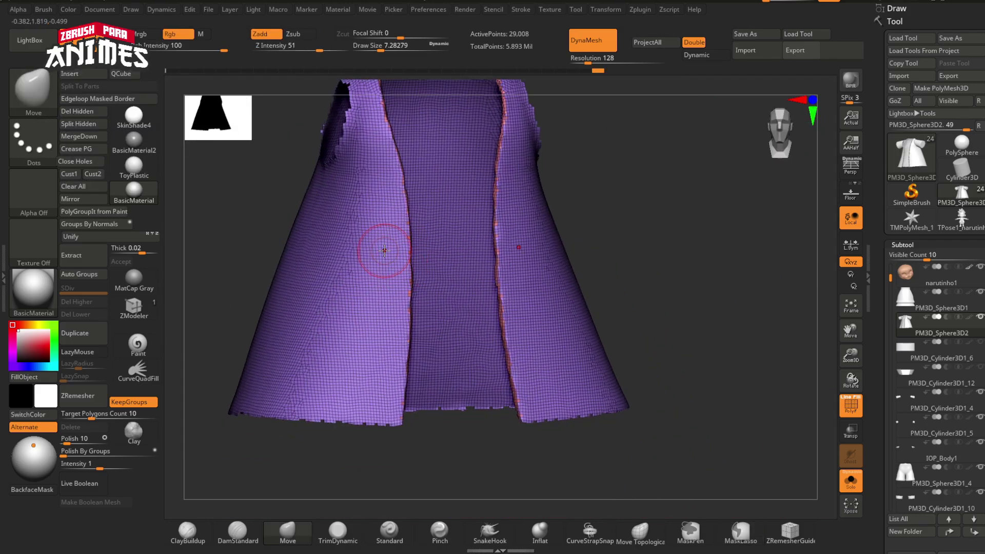
pyautogui.moveTo(384, 251); pyautogui.dragTo(559, 292, button='right')
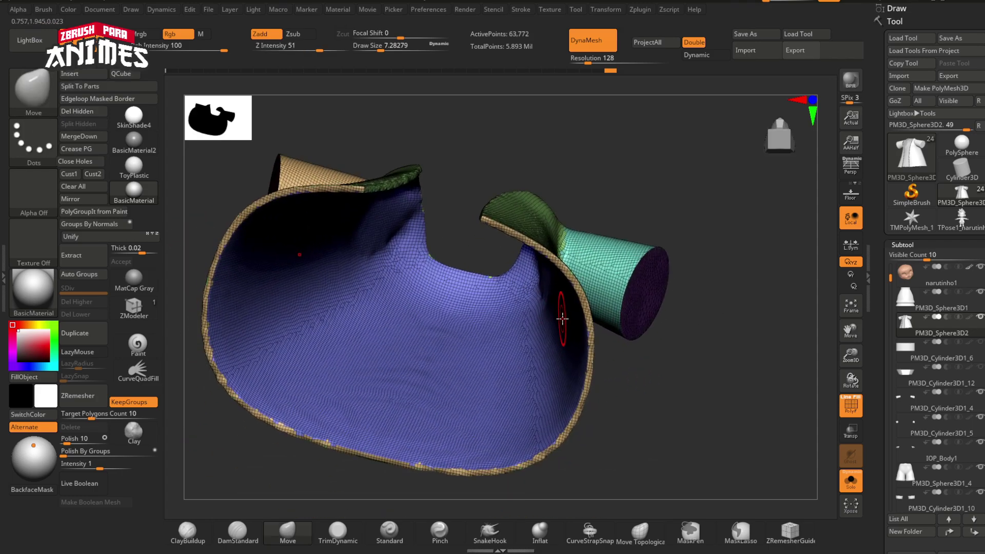
pyautogui.moveTo(562, 318); pyautogui.dragTo(584, 321, button='right')
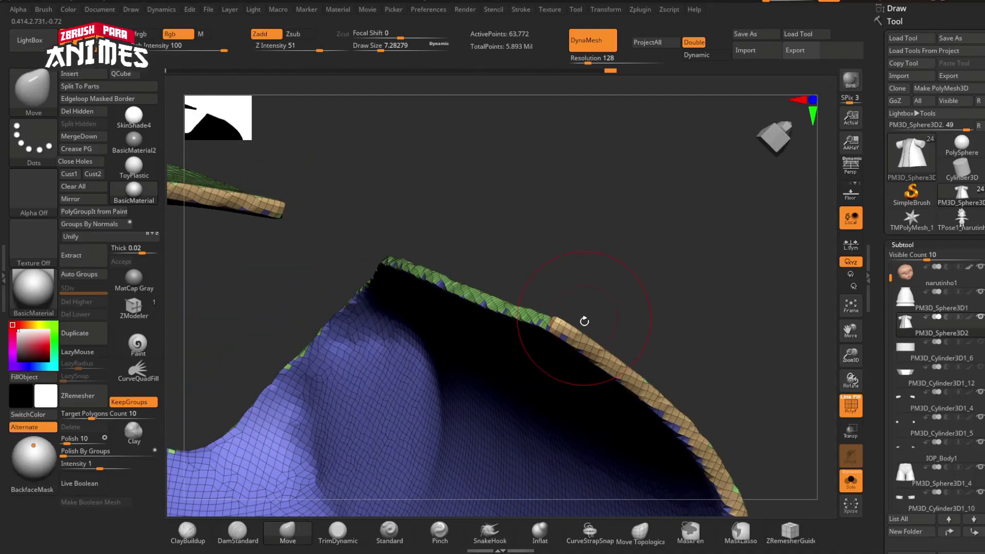
pyautogui.keyDown('ctrl'); pyautogui.keyDown('shift'); pyautogui.click(573, 339); pyautogui.keyUp('shift'); pyautogui.keyUp('ctrl')
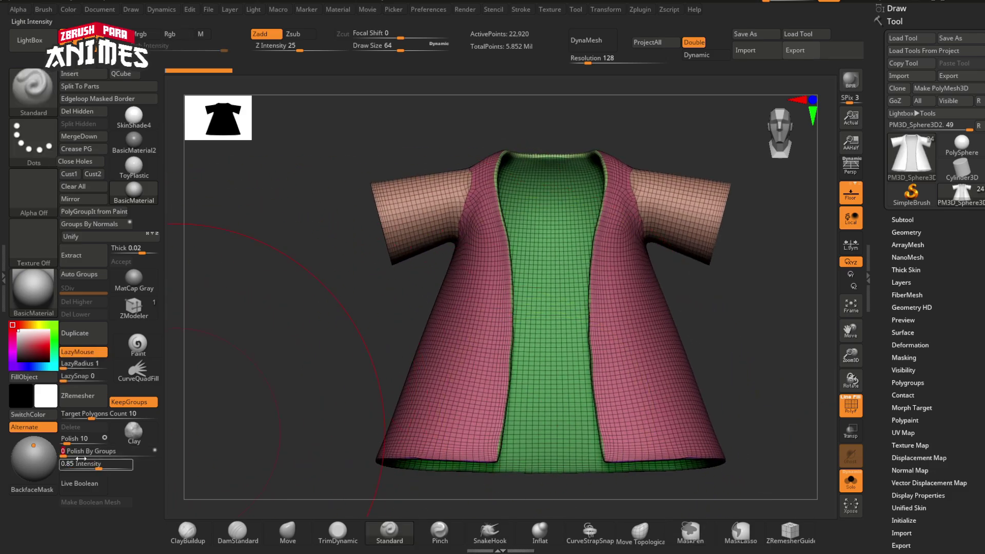
# Apply Polish By Groups at 1 to the coat and ZRemesh it with KeepGroups and a target count of 10
pyautogui.click(102, 452)
pyautogui.write('1')
pyautogui.press('Return')
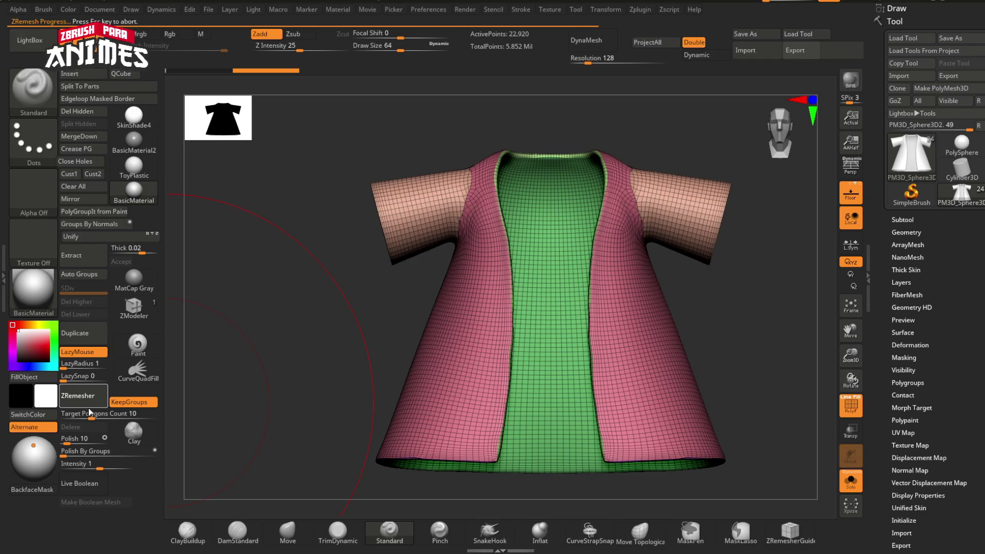
pyautogui.moveTo(496, 301); pyautogui.dragTo(461, 323, button='right')
pyautogui.moveTo(537, 335)
pyautogui.keyDown('ctrl'); pyautogui.mouseDown(button='right')
pyautogui.moveTo(606, 380)
pyautogui.moveTo(546, 329)
pyautogui.mouseUp(button='right'); pyautogui.keyUp('ctrl')
pyautogui.moveTo(546, 328); pyautogui.dragTo(544, 302, button='right')
pyautogui.keyDown('alt'); pyautogui.moveTo(543, 303); pyautogui.dragTo(583, 293, button='right'); pyautogui.keyUp('alt')
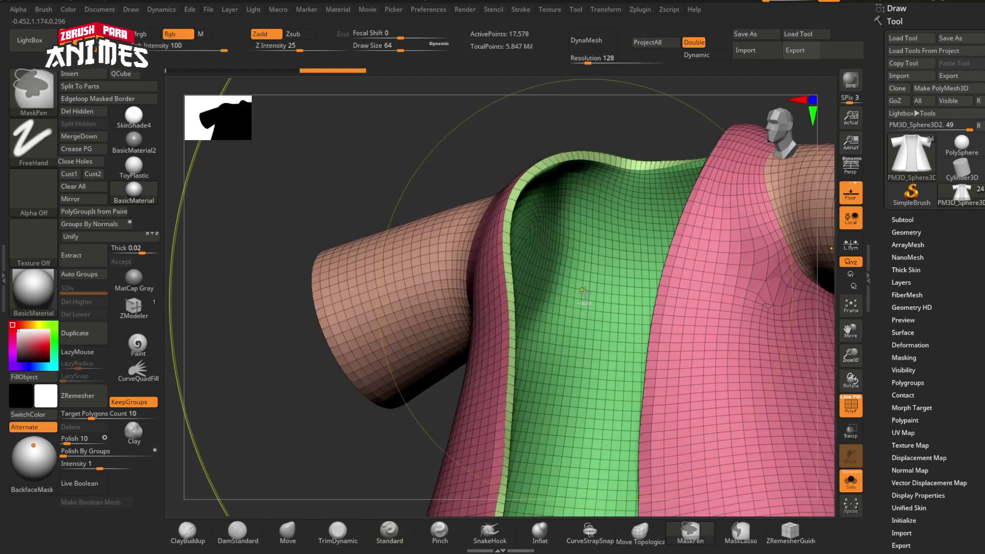
# Restore the remeshed coat in the undo history and isolate its inner green polygroup
pyautogui.hotkey('ctrl', 'z')
pyautogui.click(328, 71)
pyautogui.keyDown('ctrl'); pyautogui.keyDown('shift'); pyautogui.click(610, 262); pyautogui.keyUp('shift'); pyautogui.keyUp('ctrl')
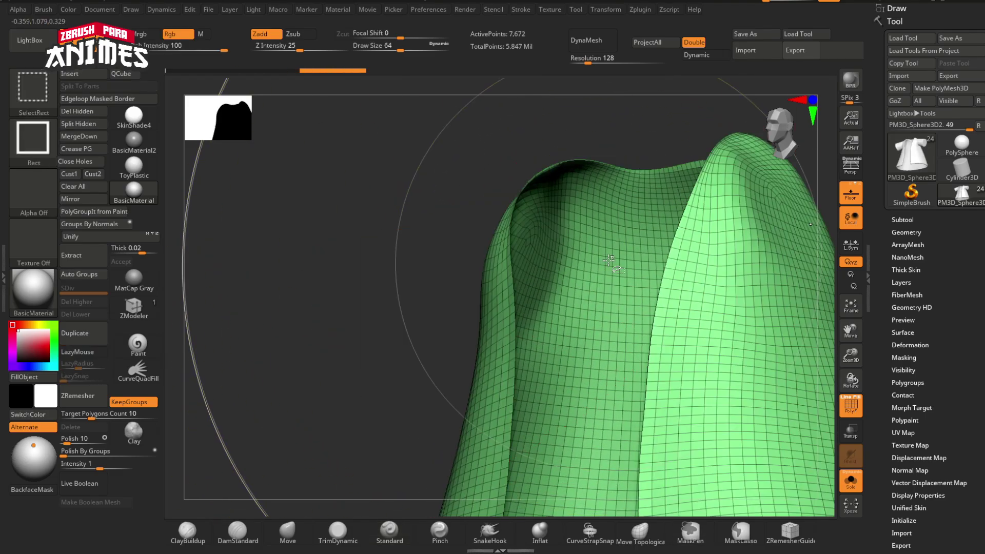
# Isolate the coat's polygroups in turn and hide its inner surface, keeping the outer body, edge strip and sleeves
pyautogui.keyDown('ctrl'); pyautogui.keyDown('shift'); pyautogui.click(605, 262); pyautogui.keyUp('shift'); pyautogui.keyUp('ctrl')
pyautogui.moveTo(590, 264); pyautogui.dragTo(558, 266, button='right')
pyautogui.keyDown('ctrl'); pyautogui.keyDown('shift'); pyautogui.click(447, 264); pyautogui.keyUp('shift'); pyautogui.keyUp('ctrl')
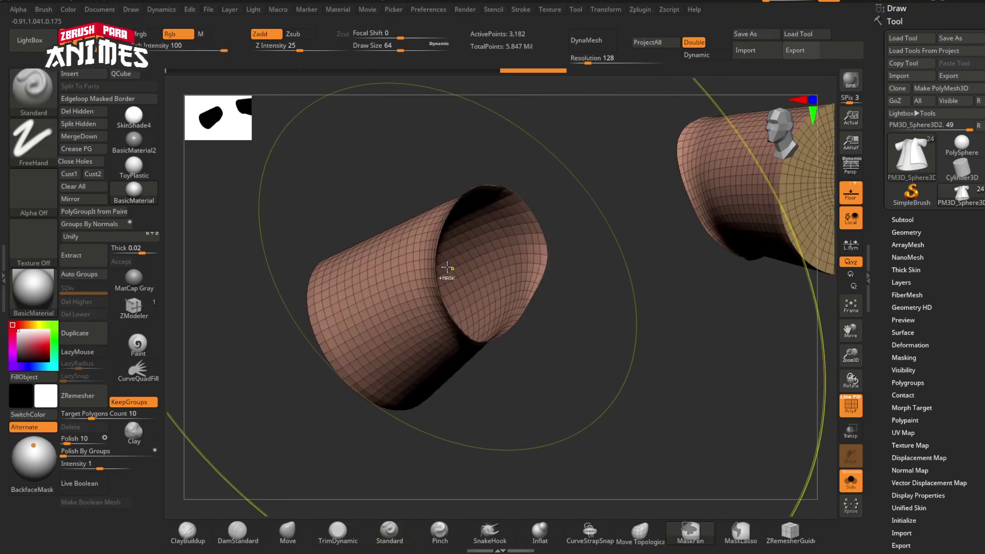
pyautogui.hotkey('ctrl', 'z')
pyautogui.keyDown('ctrl'); pyautogui.moveTo(446, 267); pyautogui.dragTo(452, 292, button='right'); pyautogui.keyUp('ctrl')
pyautogui.keyDown('ctrl'); pyautogui.keyDown('shift'); pyautogui.click(430, 351); pyautogui.keyUp('shift'); pyautogui.keyUp('ctrl')
pyautogui.moveTo(451, 292); pyautogui.dragTo(512, 332, button='right')
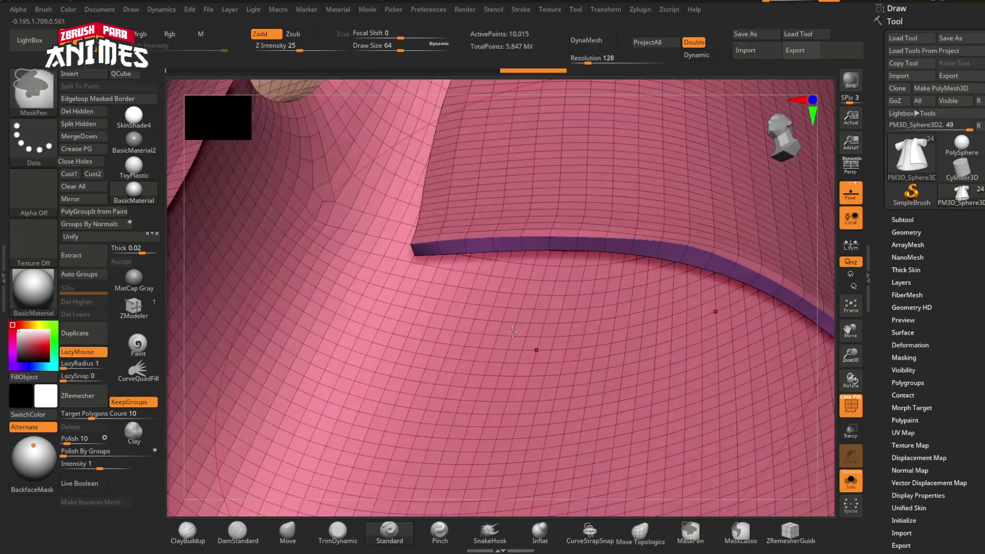
# Hide the coat's purple edge strip, delete the hidden geometry and ZRemesh the coat with a target polygon count of 5
pyautogui.keyDown('ctrl'); pyautogui.keyDown('shift'); pyautogui.click(497, 249); pyautogui.keyUp('shift'); pyautogui.keyUp('ctrl')
pyautogui.keyDown('ctrl'); pyautogui.moveTo(495, 260); pyautogui.dragTo(488, 205, button='right'); pyautogui.keyUp('ctrl')
pyautogui.keyDown('shift'); pyautogui.moveTo(487, 205); pyautogui.dragTo(468, 278, button='right'); pyautogui.keyUp('shift')
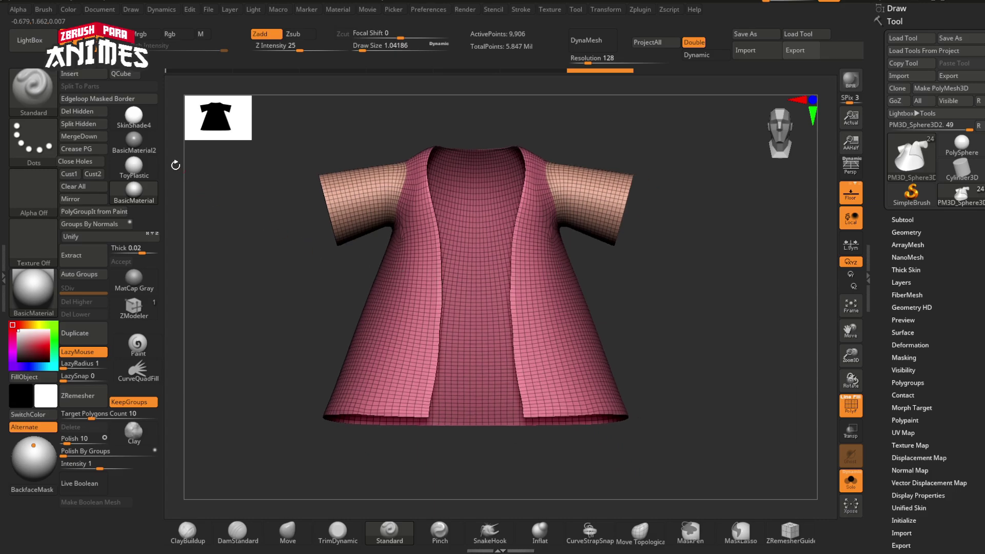
pyautogui.click(82, 111)
pyautogui.moveTo(392, 307); pyautogui.dragTo(392, 280, button='right')
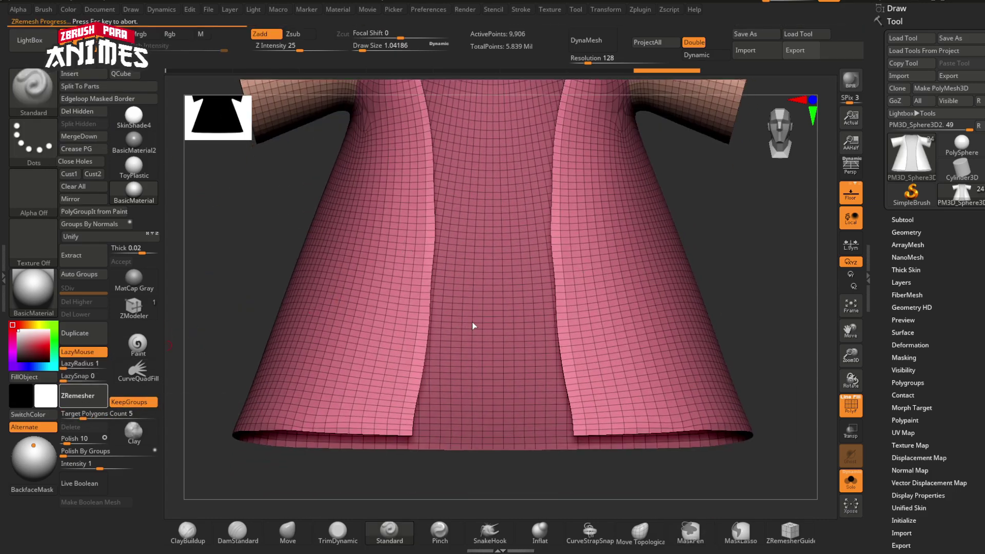
pyautogui.keyDown('ctrl'); pyautogui.moveTo(424, 322); pyautogui.dragTo(425, 267, button='right'); pyautogui.keyUp('ctrl')
pyautogui.moveTo(425, 267); pyautogui.dragTo(458, 295, button='right')
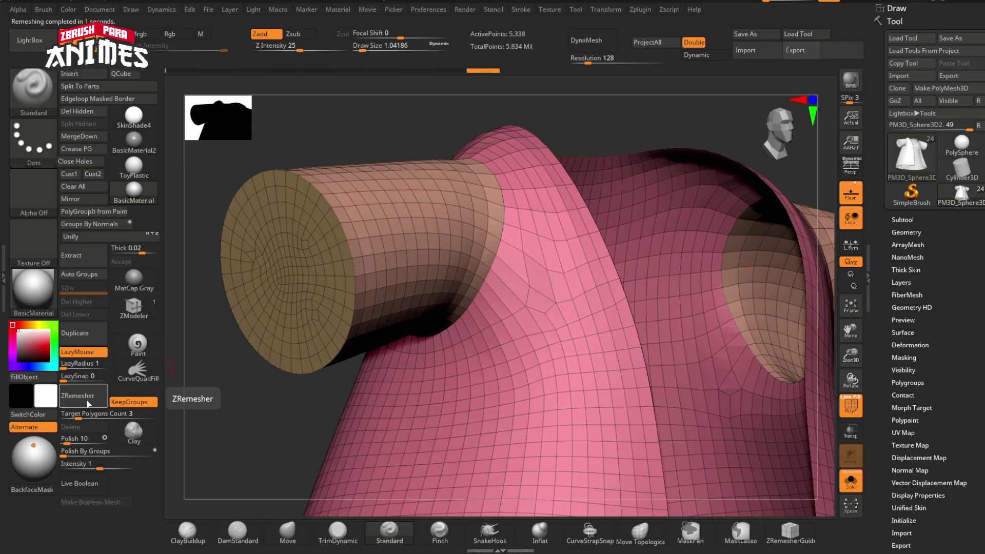
# Delete the coat's sleeve-end cap polygroups and ZRemesh the open coat with a target polygon count of 1
pyautogui.keyDown('ctrl'); pyautogui.keyDown('shift'); pyautogui.click(296, 298); pyautogui.keyUp('shift'); pyautogui.keyUp('ctrl')
pyautogui.keyDown('ctrl'); pyautogui.keyDown('shift'); pyautogui.click(299, 300); pyautogui.keyUp('shift'); pyautogui.keyUp('ctrl')
pyautogui.keyDown('ctrl'); pyautogui.moveTo(460, 215); pyautogui.dragTo(469, 180, button='right'); pyautogui.keyUp('ctrl')
pyautogui.moveTo(470, 179); pyautogui.dragTo(534, 277, button='right')
pyautogui.click(79, 111)
pyautogui.moveTo(215, 216); pyautogui.dragTo(246, 309, button='right')
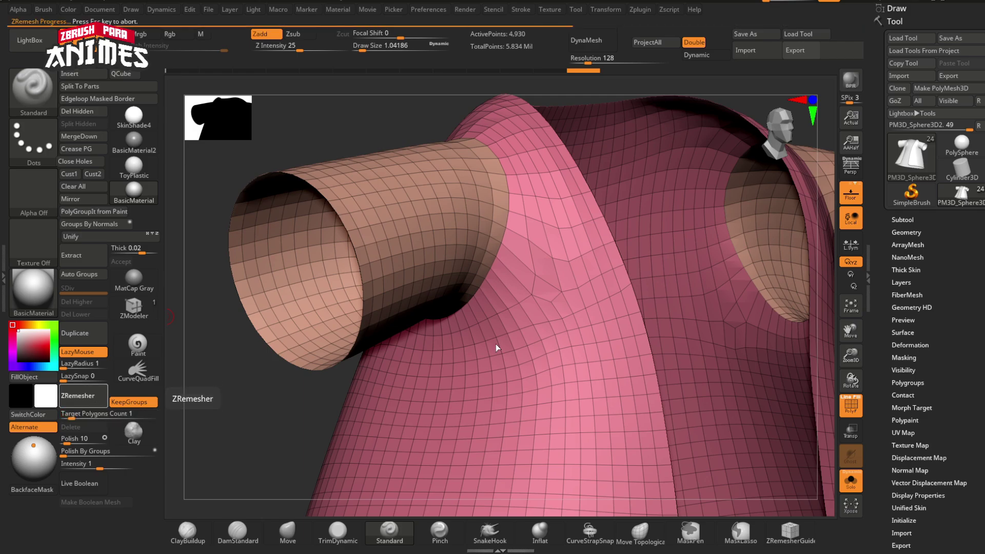
pyautogui.keyDown('ctrl'); pyautogui.moveTo(467, 283); pyautogui.dragTo(477, 205, button='right'); pyautogui.keyUp('ctrl')
pyautogui.moveTo(478, 206); pyautogui.dragTo(616, 246, button='right')
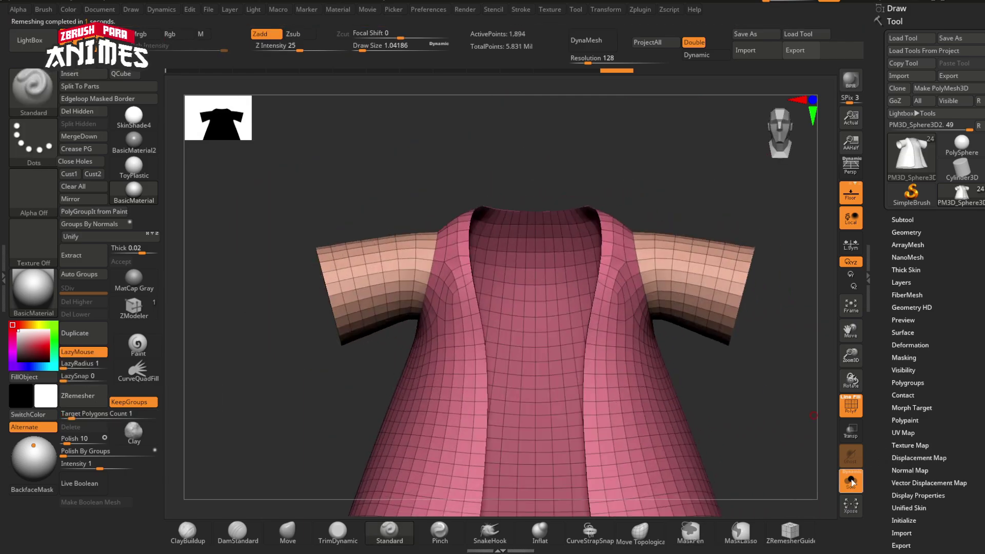
# Show the full character and compare the coat's polygon density with the inner shirt's
pyautogui.click(854, 487)
pyautogui.keyDown('ctrl'); pyautogui.moveTo(662, 318); pyautogui.dragTo(641, 382, button='right'); pyautogui.keyUp('ctrl')
pyautogui.keyDown('alt'); pyautogui.click(540, 347); pyautogui.keyUp('alt')
pyautogui.keyDown('alt'); pyautogui.click(641, 382); pyautogui.keyUp('alt')
pyautogui.keyDown('ctrl'); pyautogui.moveTo(726, 411); pyautogui.dragTo(741, 374, button='right'); pyautogui.keyUp('ctrl')
pyautogui.click(849, 482)
pyautogui.keyDown('ctrl'); pyautogui.moveTo(523, 308); pyautogui.dragTo(520, 355, button='right'); pyautogui.keyUp('ctrl')
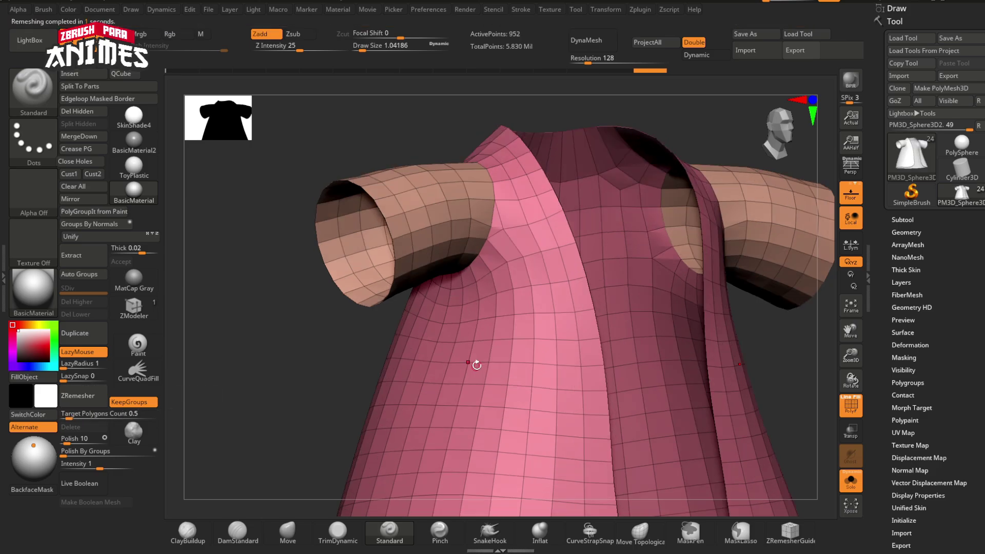
# Compare the coat remeshed at a target polygon count of 0.5 with the clothing around it, and undo that remesh
pyautogui.keyDown('shift'); pyautogui.moveTo(462, 317); pyautogui.dragTo(613, 308, button='right'); pyautogui.keyUp('shift')
pyautogui.click(855, 483)
pyautogui.keyDown('alt'); pyautogui.click(594, 240); pyautogui.keyUp('alt')
pyautogui.keyDown('alt'); pyautogui.click(644, 236); pyautogui.keyUp('alt')
pyautogui.moveTo(642, 277)
pyautogui.keyDown('ctrl'); pyautogui.mouseDown(button='right')
pyautogui.moveTo(639, 231)
pyautogui.moveTo(638, 286)
pyautogui.mouseUp(button='right'); pyautogui.keyUp('ctrl')
pyautogui.hotkey('ctrl', 'z')
pyautogui.hotkey('ctrl', 'z')
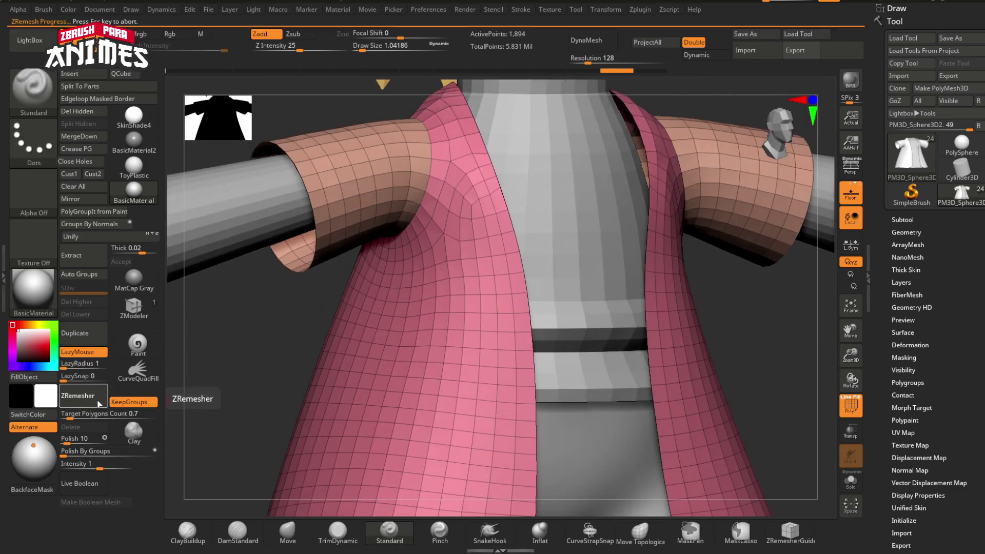
# Try ZRemeshing the coat at a target polygon count of 0.7, compare it with the inner shirt, and step back
pyautogui.keyDown('shift'); pyautogui.moveTo(481, 268); pyautogui.dragTo(609, 263, button='right'); pyautogui.keyUp('shift')
pyautogui.keyDown('alt'); pyautogui.click(622, 269); pyautogui.keyUp('alt')
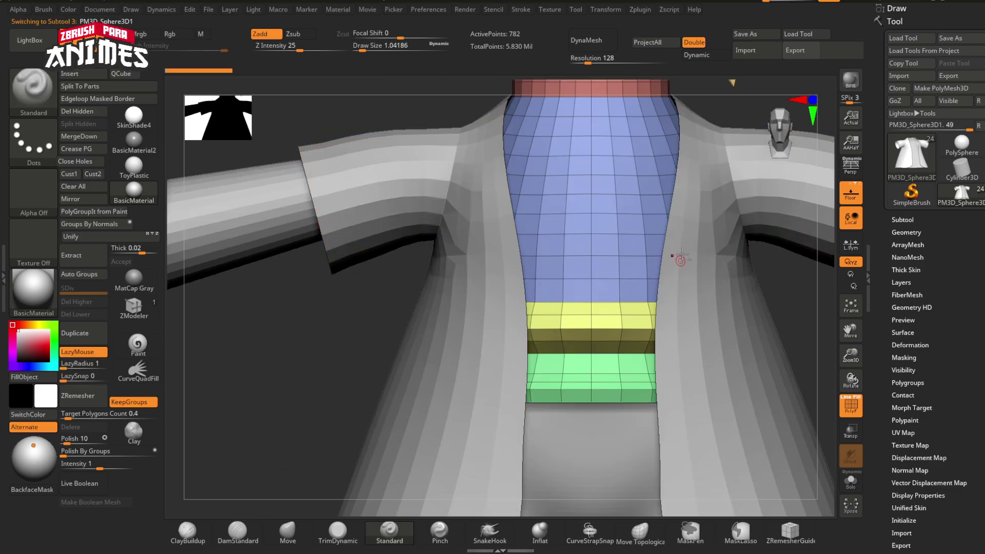
pyautogui.hotkey('ctrl', 'z')
pyautogui.hotkey('ctrl', 'z')
pyautogui.hotkey('ctrl', 'z')
pyautogui.hotkey('ctrl', 'z')
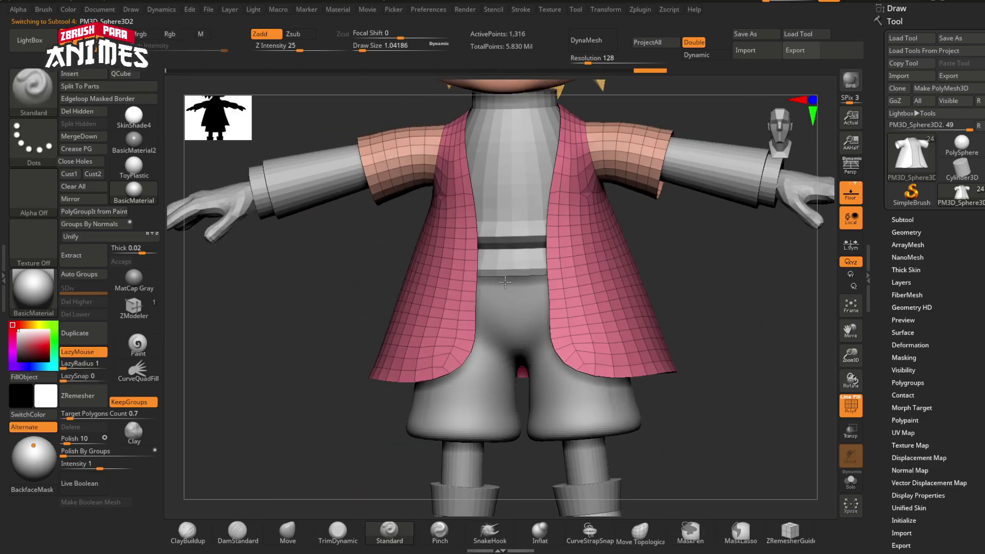
pyautogui.hotkey('ctrl', 'z')
pyautogui.hotkey('ctrl', 'z')
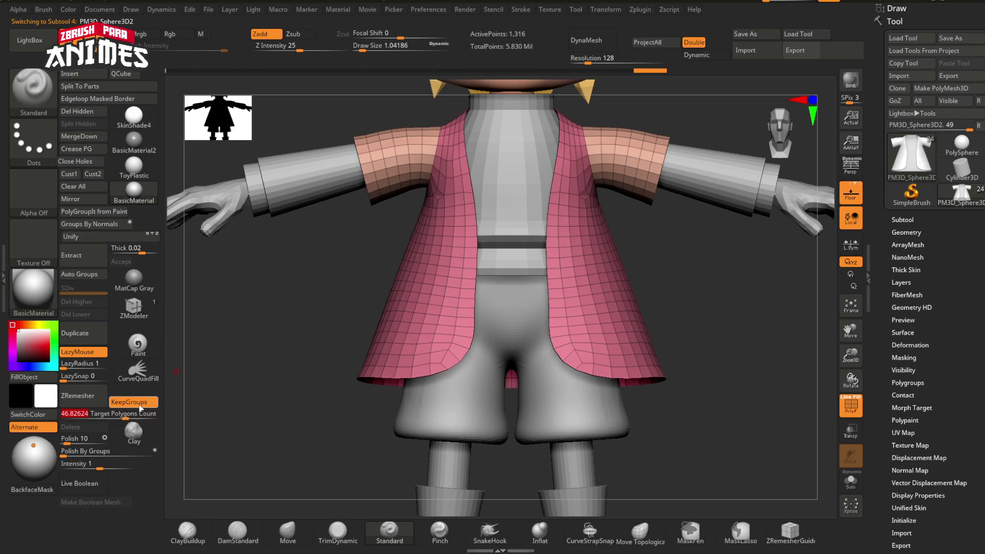
pyautogui.hotkey('ctrl', 'z')
pyautogui.hotkey('ctrl', 'z')
pyautogui.hotkey('ctrl', 'z')
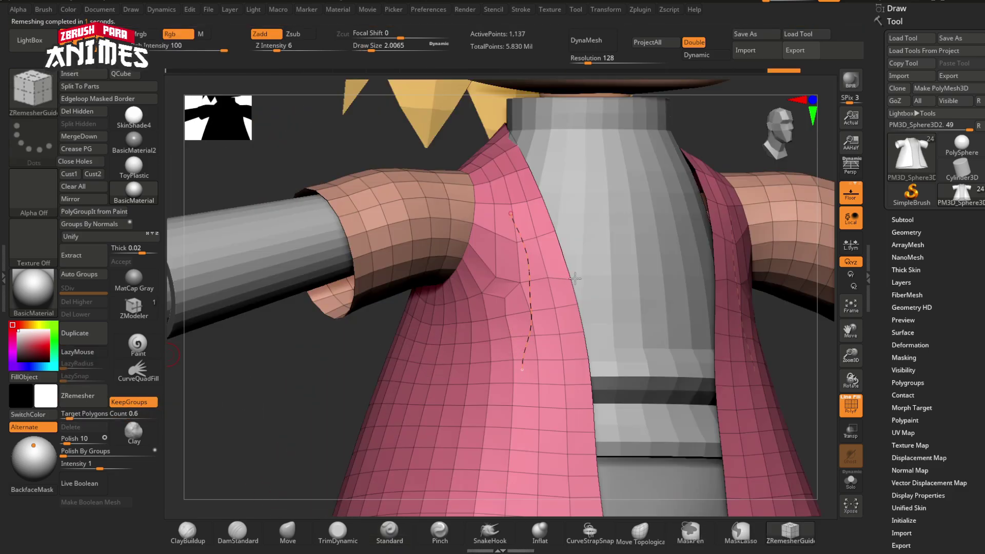
# Compare the coat, ZRemeshed at 0.6 with a guide stroke beside the armhole, with the inner shirt and step back
pyautogui.keyDown('ctrl'); pyautogui.moveTo(574, 278); pyautogui.dragTo(572, 231, button='right'); pyautogui.keyUp('ctrl')
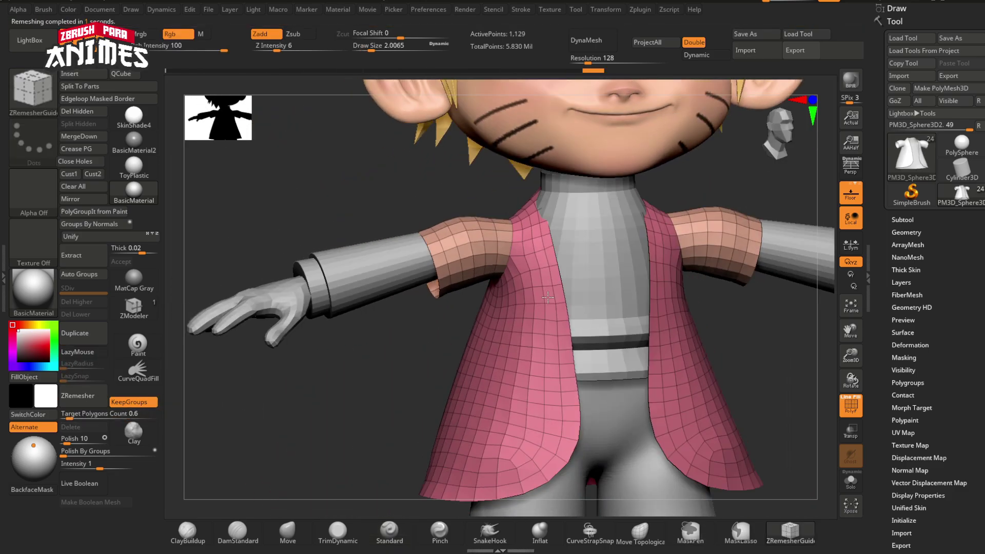
pyautogui.keyDown('alt'); pyautogui.click(606, 292); pyautogui.keyUp('alt')
pyautogui.keyDown('alt'); pyautogui.click(533, 272); pyautogui.keyUp('alt')
pyautogui.keyDown('ctrl'); pyautogui.moveTo(533, 287); pyautogui.dragTo(531, 253, button='right'); pyautogui.keyUp('ctrl')
pyautogui.hotkey('ctrl', 'z')
pyautogui.hotkey('ctrl', 'z')
pyautogui.hotkey('ctrl', 'z')
pyautogui.hotkey('ctrl', 'z')
pyautogui.hotkey('ctrl', 'z')
pyautogui.hotkey('ctrl', 'z')
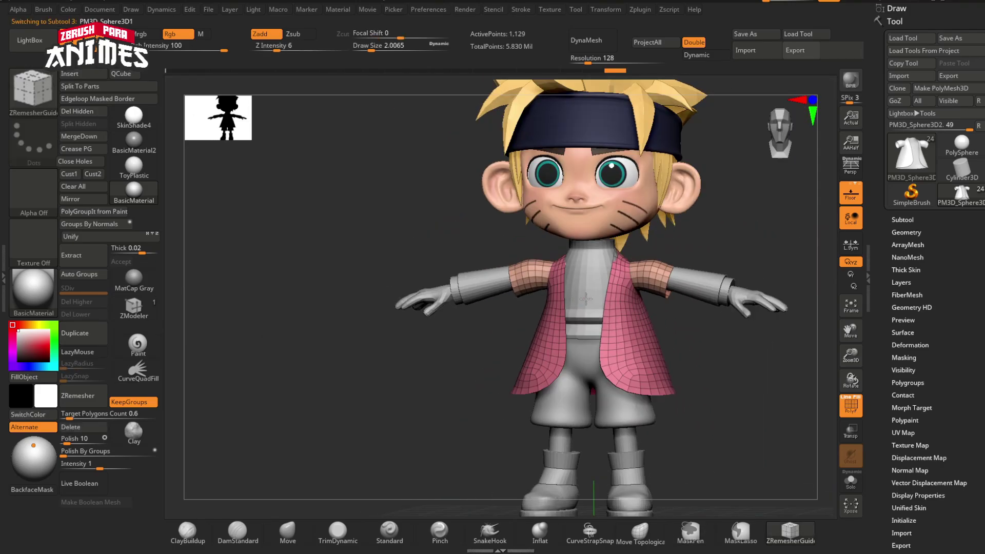
pyautogui.hotkey('ctrl', 'z')
pyautogui.hotkey('ctrl', 'z')
pyautogui.hotkey('ctrl', 'z')
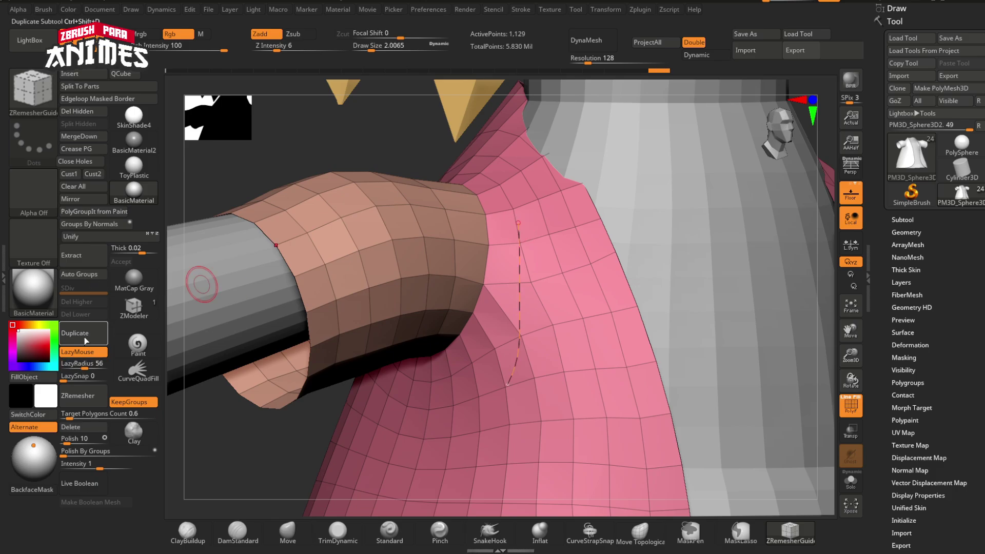
# Undo the guided ZRemesh attempts on the coat and remove its sleeves, leaving open armholes
pyautogui.keyDown('ctrl'); pyautogui.moveTo(446, 378); pyautogui.dragTo(513, 395, button='right'); pyautogui.keyUp('ctrl')
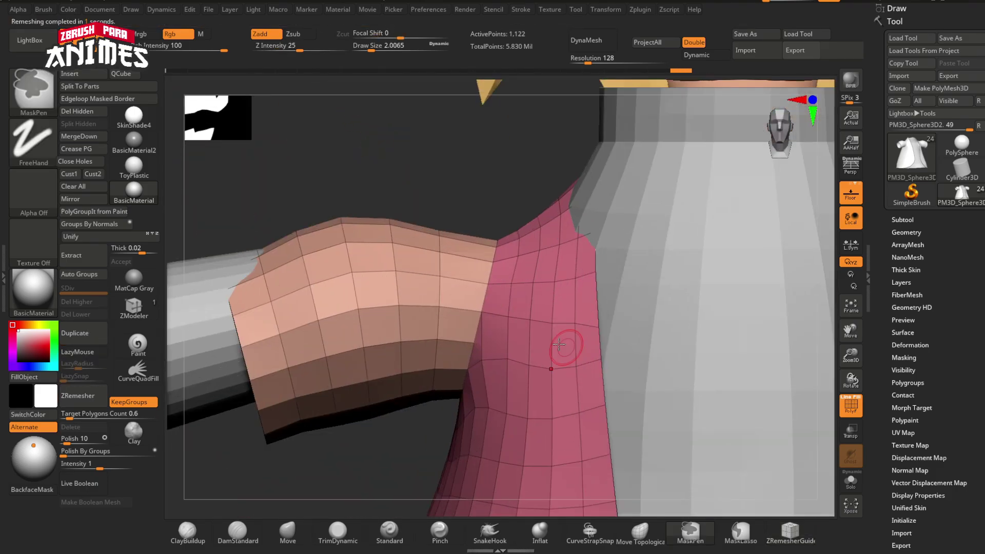
pyautogui.keyDown('ctrl'); pyautogui.moveTo(568, 347); pyautogui.dragTo(551, 414, button='right'); pyautogui.keyUp('ctrl')
pyautogui.hotkey('ctrl', 'z')
pyautogui.hotkey('ctrl', 'z')
pyautogui.hotkey('ctrl', 'z')
pyautogui.hotkey('ctrl', 'z')
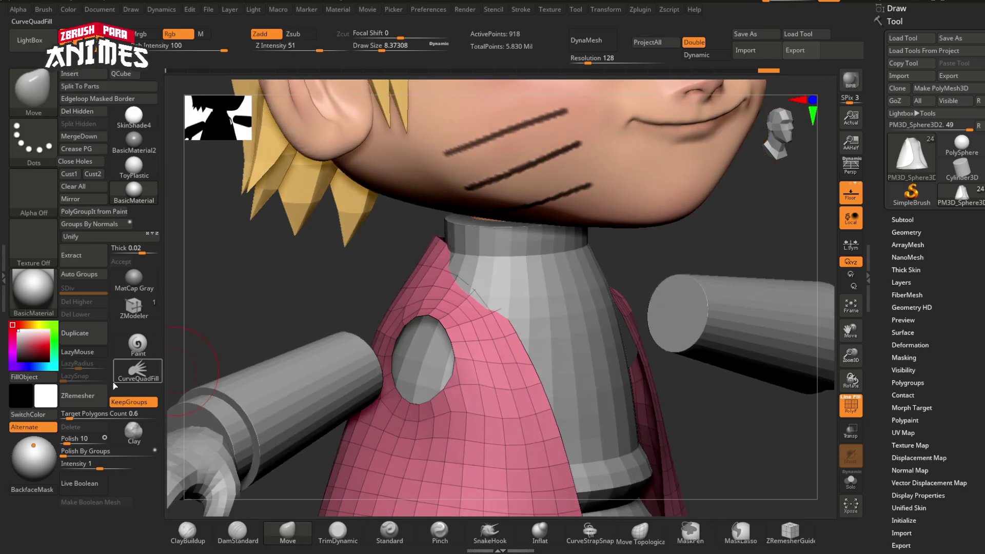
# ZRemesh the sleeveless coat at a target polygon count of 0.6, isolate it, and draw a ZRemesher guide around the armhole
pyautogui.click(86, 395)
pyautogui.moveTo(441, 334)
pyautogui.mouseDown(button='right')
pyautogui.moveTo(513, 369)
pyautogui.moveTo(414, 340)
pyautogui.moveTo(414, 297)
pyautogui.moveTo(446, 303)
pyautogui.moveTo(451, 349)
pyautogui.moveTo(461, 328)
pyautogui.mouseUp(button='right')
pyautogui.click(851, 481)
pyautogui.press('s')
pyautogui.moveTo(443, 354); pyautogui.dragTo(446, 354)
pyautogui.keyDown('alt'); pyautogui.moveTo(445, 355); pyautogui.dragTo(479, 406, button='right'); pyautogui.keyUp('alt')
pyautogui.click(790, 533)
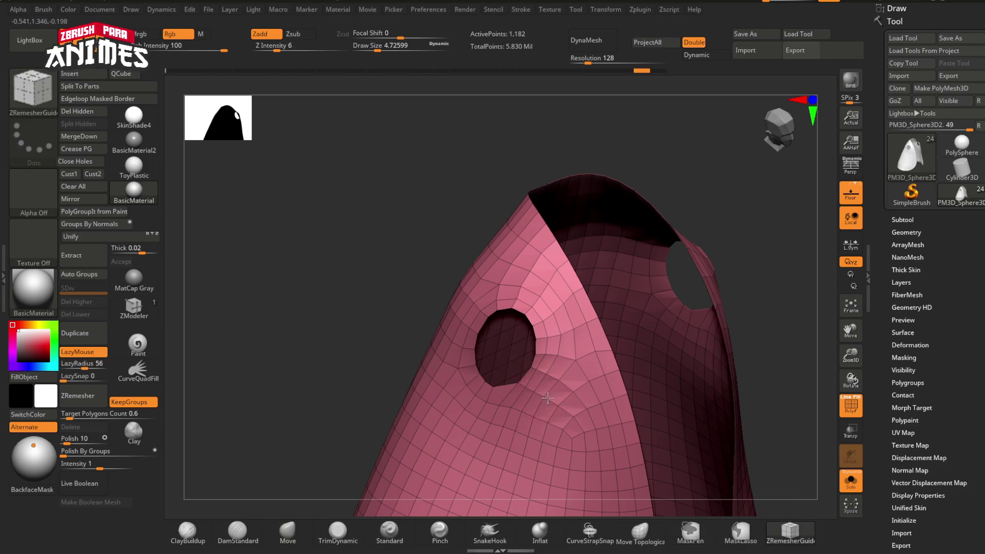
pyautogui.moveTo(541, 399)
pyautogui.mouseDown()
pyautogui.moveTo(561, 341)
pyautogui.moveTo(442, 340)
pyautogui.mouseUp()
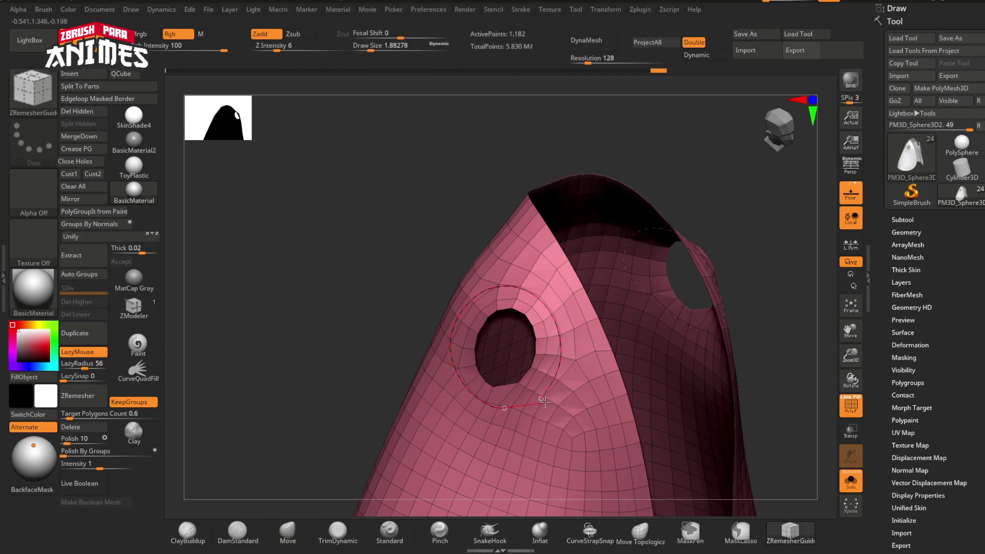
# Adjust the guide brush to a draw size of about 2.8 and ZRemesh the coat for cleaner loops around its armholes
pyautogui.moveTo(528, 356); pyautogui.dragTo(75, 451, button='right')
pyautogui.moveTo(456, 354)
pyautogui.mouseDown(button='right')
pyautogui.moveTo(378, 347)
pyautogui.moveTo(447, 370)
pyautogui.mouseUp(button='right')
pyautogui.press('s')
pyautogui.moveTo(447, 370); pyautogui.dragTo(440, 371)
pyautogui.moveTo(452, 370)
pyautogui.keyDown('ctrl'); pyautogui.mouseDown(button='right')
pyautogui.moveTo(454, 339)
pyautogui.moveTo(369, 318)
pyautogui.moveTo(410, 298)
pyautogui.mouseUp(button='right'); pyautogui.keyUp('ctrl')
pyautogui.keyDown('ctrl'); pyautogui.moveTo(487, 289); pyautogui.dragTo(534, 267, button='right'); pyautogui.keyUp('ctrl')
pyautogui.moveTo(359, 319); pyautogui.dragTo(437, 302, button='right')
pyautogui.keyDown('ctrl'); pyautogui.moveTo(370, 198); pyautogui.dragTo(381, 221, button='right'); pyautogui.keyUp('ctrl')
pyautogui.click(78, 395)
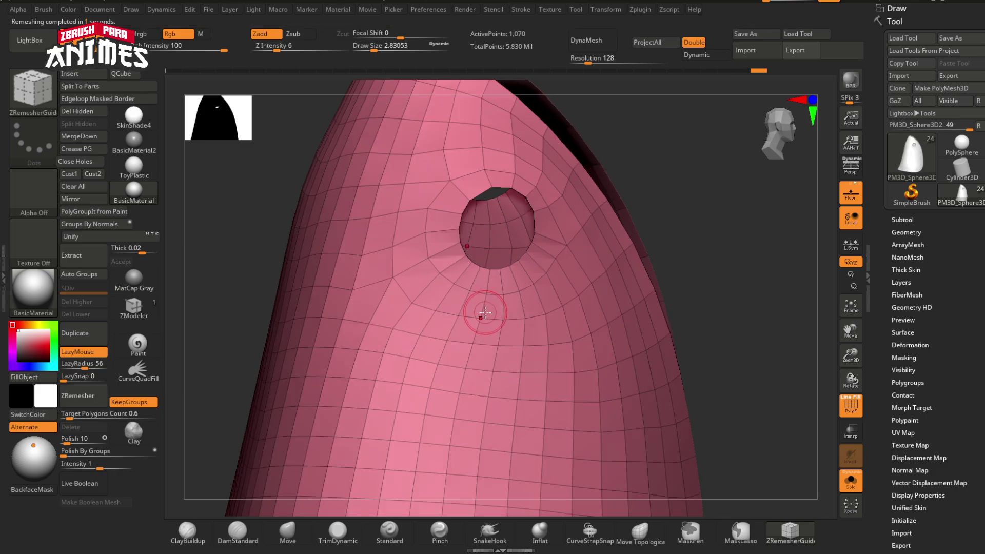
# Add a short ZRemesher guide behind the armhole and ZRemesh the coat again at a target polygon count of 0.6
pyautogui.moveTo(479, 314); pyautogui.dragTo(434, 290)
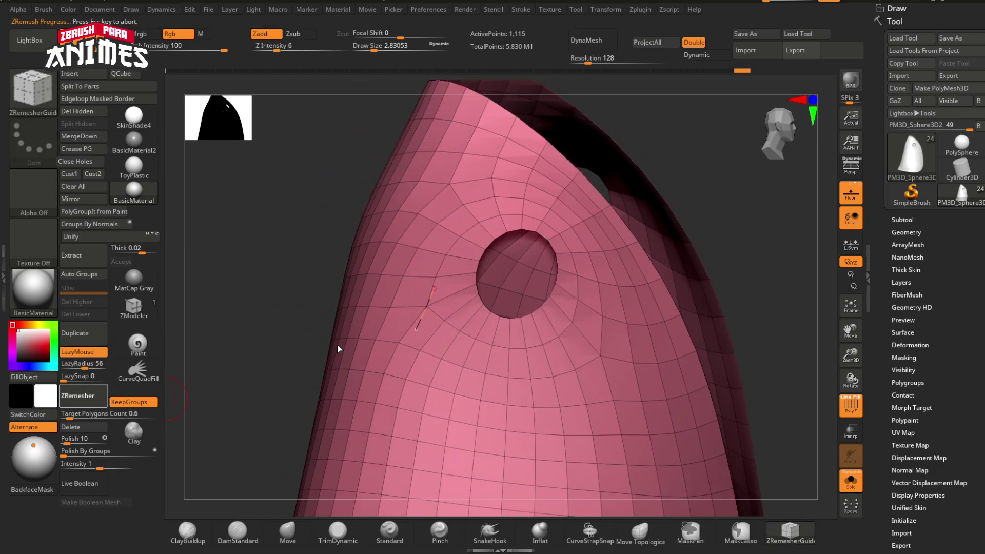
pyautogui.keyDown('ctrl'); pyautogui.moveTo(414, 363); pyautogui.dragTo(505, 328, button='right'); pyautogui.keyUp('ctrl')
pyautogui.moveTo(505, 329)
pyautogui.mouseDown(button='right')
pyautogui.moveTo(479, 321)
pyautogui.moveTo(510, 325)
pyautogui.moveTo(485, 339)
pyautogui.moveTo(457, 385)
pyautogui.moveTo(462, 296)
pyautogui.mouseUp(button='right')
pyautogui.hotkey('ctrl', 'z')
pyautogui.click(78, 395)
# Using ZModeler's PolyGroup action with the Polyloop & Polygroup target, assign a separate polygroup to the vertical loop through the armhole
pyautogui.click(539, 532)
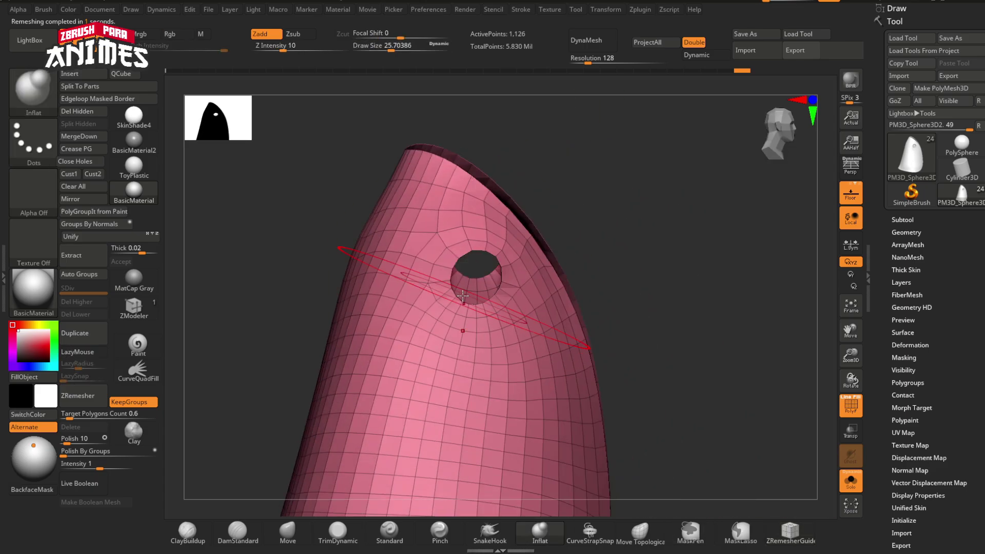
pyautogui.moveTo(463, 296); pyautogui.dragTo(480, 314)
pyautogui.moveTo(479, 315)
pyautogui.mouseDown(button='right')
pyautogui.moveTo(433, 335)
pyautogui.moveTo(522, 455)
pyautogui.moveTo(497, 362)
pyautogui.mouseUp(button='right')
pyautogui.click(504, 201)
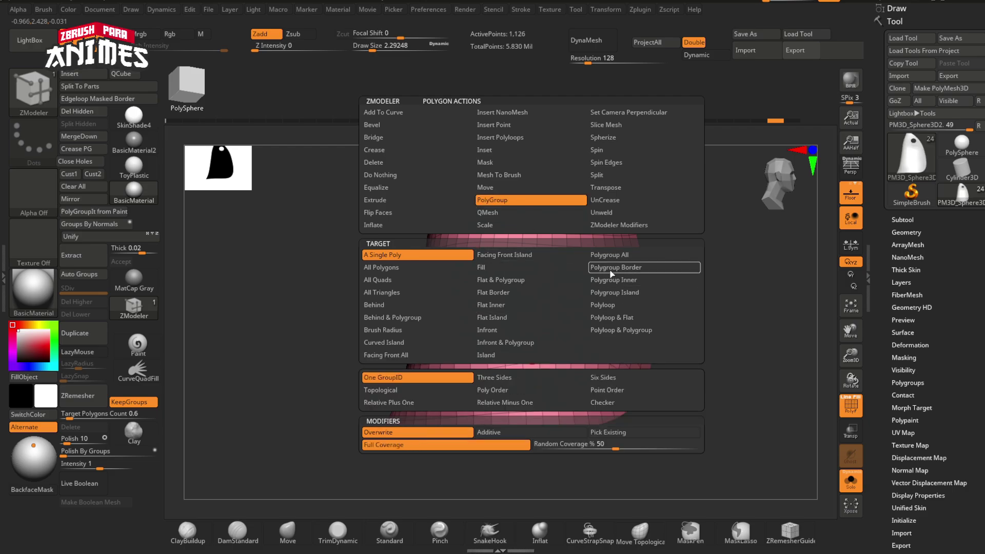
pyautogui.click(632, 331)
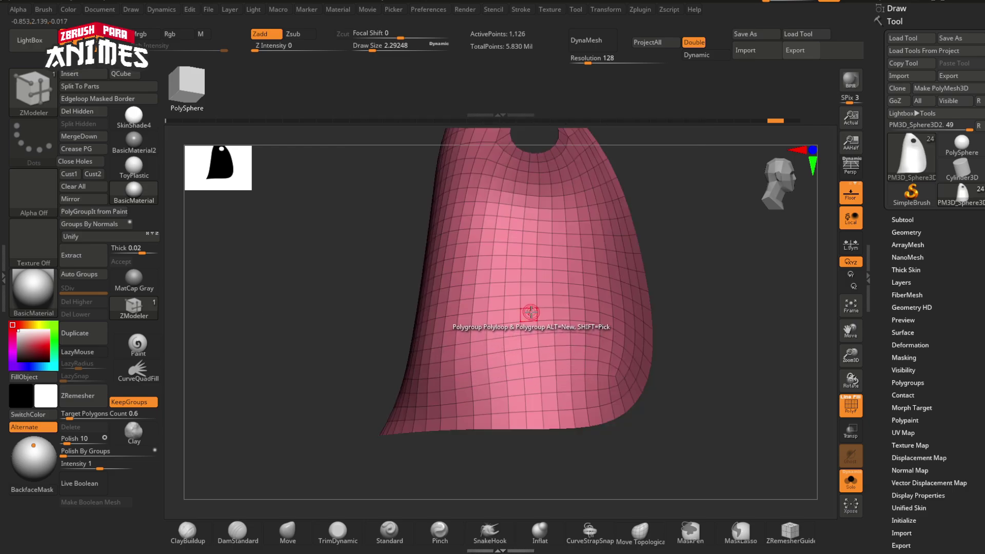
pyautogui.keyDown('ctrl'); pyautogui.moveTo(531, 312); pyautogui.dragTo(586, 329, button='right'); pyautogui.keyUp('ctrl')
pyautogui.click(546, 287)
pyautogui.keyDown('ctrl'); pyautogui.moveTo(586, 328); pyautogui.dragTo(598, 308, button='right'); pyautogui.keyUp('ctrl')
pyautogui.moveTo(597, 308); pyautogui.dragTo(618, 378, button='right')
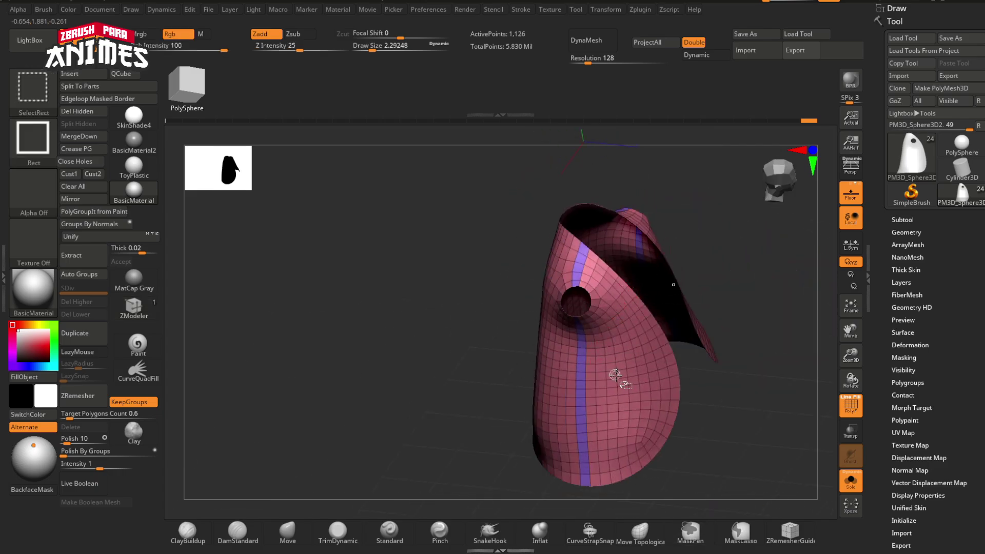
# Isolate the coat's back panel behind the vertical loop and give it its own polygroup
pyautogui.keyDown('ctrl'); pyautogui.keyDown('shift'); pyautogui.click(618, 378); pyautogui.keyUp('shift'); pyautogui.keyUp('ctrl')
pyautogui.keyDown('shift'); pyautogui.moveTo(418, 348); pyautogui.dragTo(418, 330, button='right'); pyautogui.keyUp('shift')
pyautogui.keyDown('ctrl'); pyautogui.keyDown('shift'); pyautogui.click(418, 330); pyautogui.keyUp('shift'); pyautogui.keyUp('ctrl')
pyautogui.keyDown('ctrl'); pyautogui.moveTo(603, 505); pyautogui.dragTo(615, 448, button='right'); pyautogui.keyUp('ctrl')
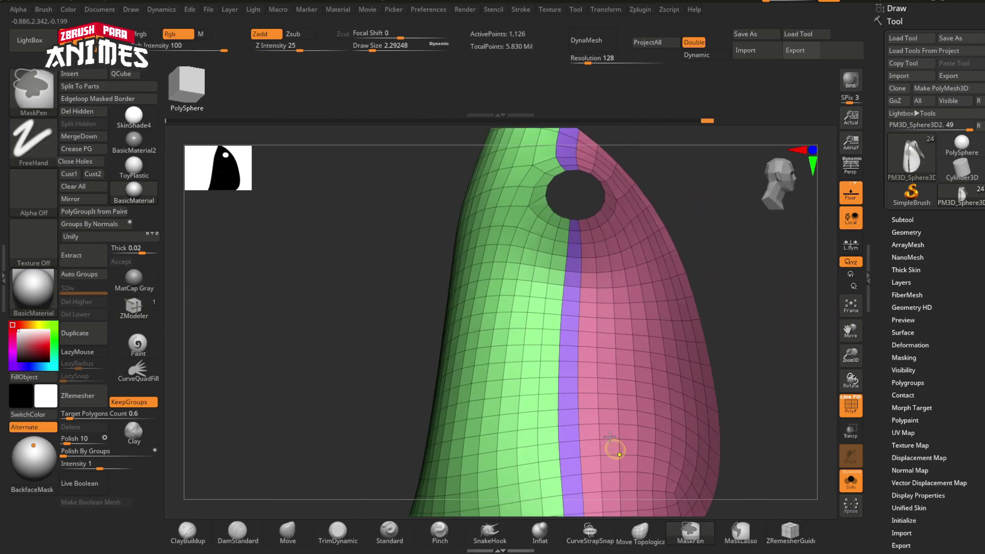
# Isolate the coat's front panels with the vertical strip, merge them into one polygroup, and show the whole coat
pyautogui.keyDown('ctrl'); pyautogui.keyDown('shift'); pyautogui.click(616, 445); pyautogui.keyUp('shift'); pyautogui.keyUp('ctrl')
pyautogui.keyDown('ctrl'); pyautogui.keyDown('shift'); pyautogui.click(613, 426); pyautogui.keyUp('shift'); pyautogui.keyUp('ctrl')
pyautogui.keyDown('ctrl'); pyautogui.keyDown('shift'); pyautogui.click(570, 390); pyautogui.keyUp('shift'); pyautogui.keyUp('ctrl')
pyautogui.moveTo(640, 377); pyautogui.dragTo(641, 408, button='right')
pyautogui.keyDown('ctrl'); pyautogui.keyDown('shift'); pyautogui.click(642, 409); pyautogui.keyUp('shift'); pyautogui.keyUp('ctrl')
pyautogui.keyDown('ctrl'); pyautogui.keyDown('shift'); pyautogui.moveTo(642, 409); pyautogui.dragTo(654, 422); pyautogui.keyUp('shift'); pyautogui.keyUp('ctrl')
pyautogui.hotkey('ctrl', 'w')
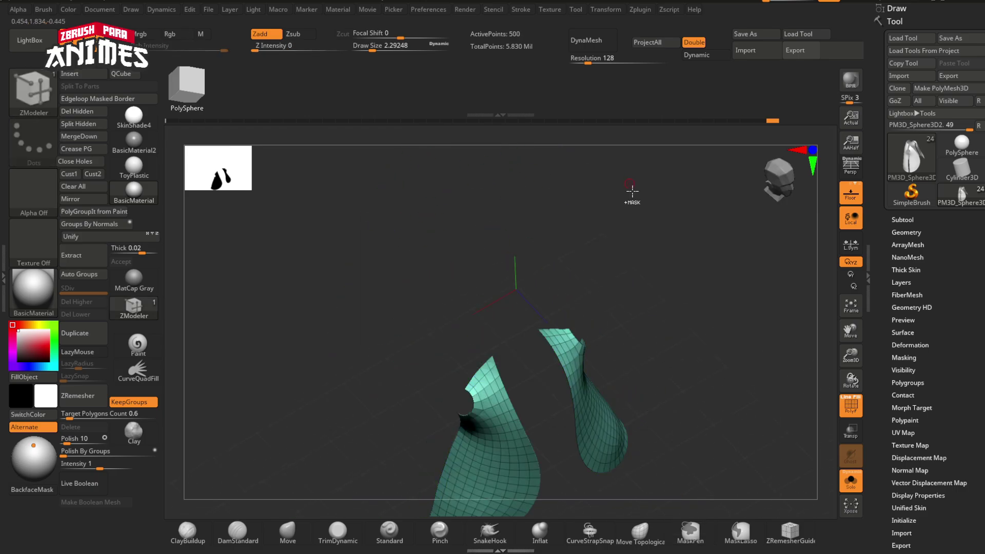
pyautogui.keyDown('ctrl'); pyautogui.keyDown('shift'); pyautogui.click(631, 191); pyautogui.keyUp('shift'); pyautogui.keyUp('ctrl')
pyautogui.moveTo(631, 226); pyautogui.dragTo(569, 303, button='right')
pyautogui.press('f')
# Try ZRemeshing the coat with KeepGroups on its front and back polygroups, and undo the remesh
pyautogui.moveTo(468, 294); pyautogui.dragTo(209, 353, button='right')
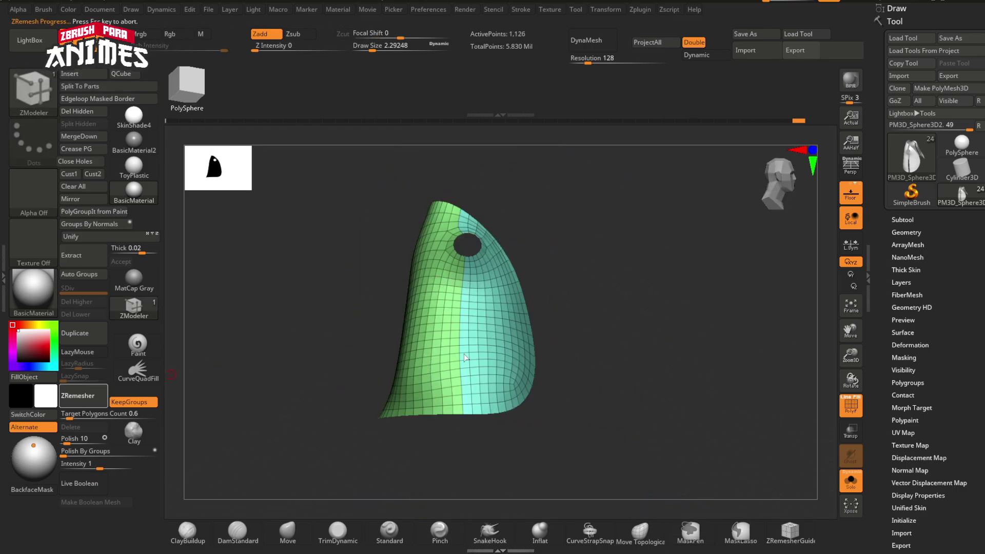
pyautogui.moveTo(484, 325)
pyautogui.keyDown('ctrl'); pyautogui.mouseDown(button='right')
pyautogui.moveTo(490, 377)
pyautogui.moveTo(429, 354)
pyautogui.moveTo(530, 339)
pyautogui.moveTo(477, 317)
pyautogui.moveTo(525, 342)
pyautogui.moveTo(480, 287)
pyautogui.moveTo(474, 239)
pyautogui.mouseUp(button='right'); pyautogui.keyUp('ctrl')
pyautogui.hotkey('ctrl', 'z')
pyautogui.moveTo(474, 238)
pyautogui.mouseDown(button='right')
pyautogui.moveTo(490, 329)
pyautogui.moveTo(480, 340)
pyautogui.mouseUp(button='right')
# Show the full character around the coat and check how the armholes sit against the arms and shoulders
pyautogui.press('s')
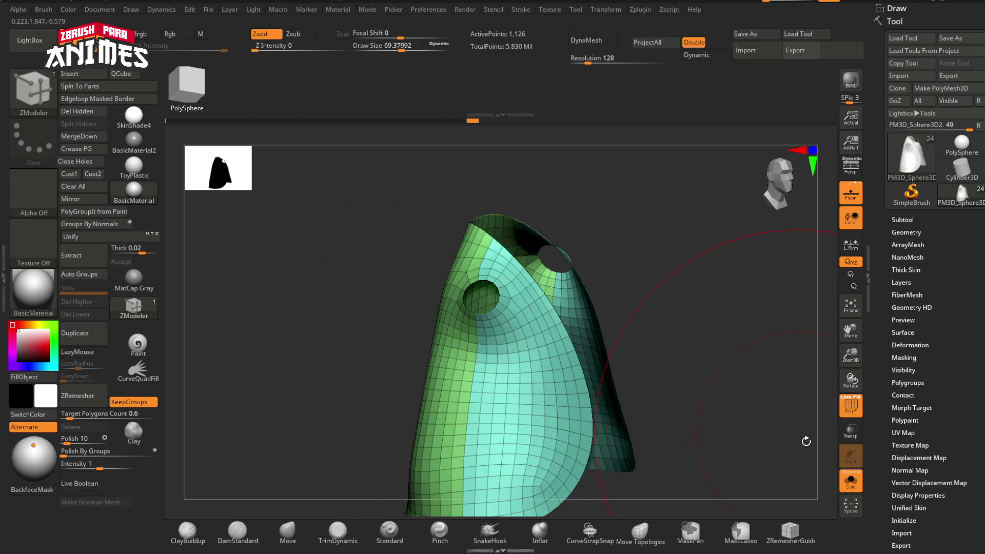
pyautogui.click(850, 481)
pyautogui.moveTo(718, 354); pyautogui.dragTo(583, 309, button='right')
pyautogui.keyDown('ctrl'); pyautogui.moveTo(518, 282); pyautogui.dragTo(615, 436, button='right'); pyautogui.keyUp('ctrl')
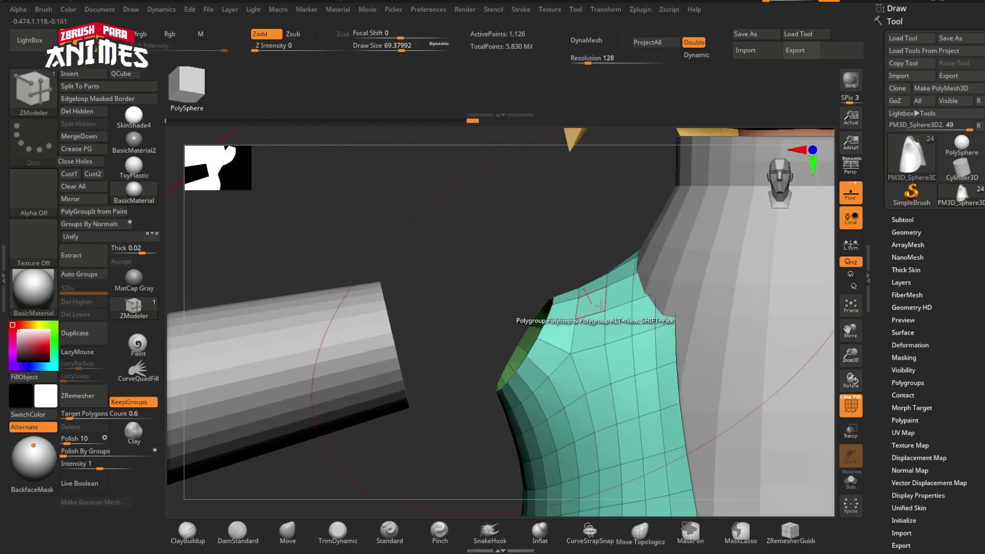
pyautogui.keyDown('ctrl'); pyautogui.moveTo(600, 306); pyautogui.dragTo(593, 315, button='right'); pyautogui.keyUp('ctrl')
# With the Move brush at a draw size of about 48, pull the coat's front panels outward at the waist
pyautogui.press('s')
pyautogui.click(287, 532)
pyautogui.moveTo(492, 382)
pyautogui.keyDown('ctrl'); pyautogui.mouseDown(button='right')
pyautogui.moveTo(549, 343)
pyautogui.moveTo(505, 319)
pyautogui.mouseUp(button='right'); pyautogui.keyUp('ctrl')
pyautogui.press('s')
pyautogui.moveTo(493, 331); pyautogui.dragTo(510, 333)
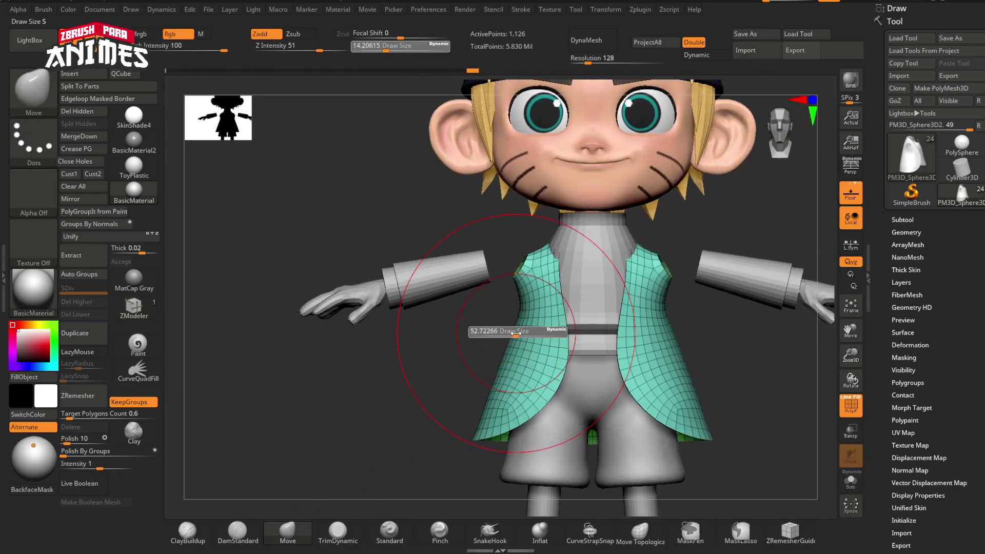
pyautogui.keyDown('ctrl'); pyautogui.moveTo(513, 308); pyautogui.dragTo(505, 328, button='right'); pyautogui.keyUp('ctrl')
pyautogui.moveTo(527, 313); pyautogui.dragTo(518, 314)
pyautogui.keyDown('alt'); pyautogui.moveTo(536, 461); pyautogui.dragTo(512, 393, button='right'); pyautogui.keyUp('alt')
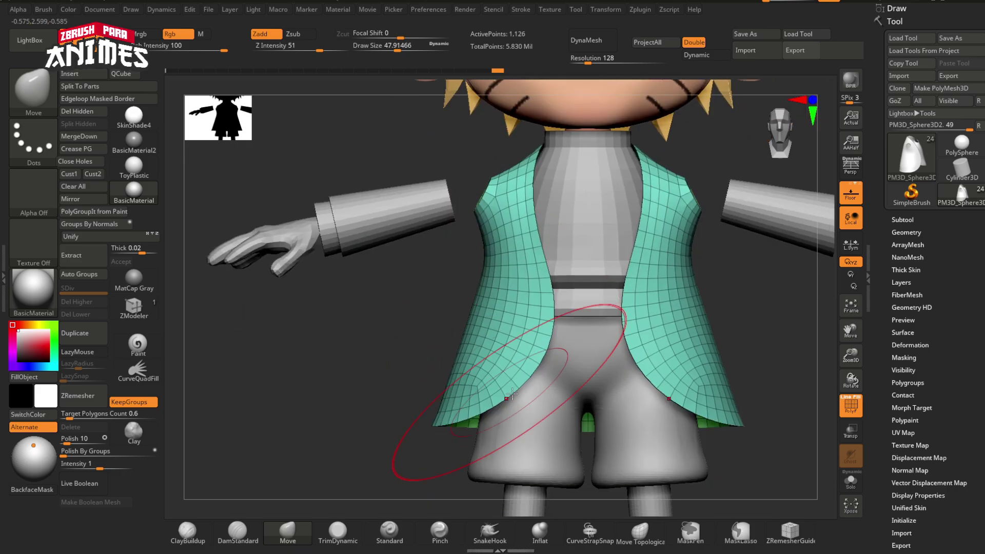
# Nudge the coat's curved lower front edge with the Move brush at a smaller draw size
pyautogui.moveTo(517, 409); pyautogui.dragTo(518, 409)
pyautogui.keyDown('alt'); pyautogui.moveTo(511, 419); pyautogui.dragTo(515, 359, button='right'); pyautogui.keyUp('alt')
pyautogui.press('s')
pyautogui.moveTo(515, 358); pyautogui.dragTo(513, 358)
pyautogui.moveTo(522, 349)
pyautogui.keyDown('ctrl'); pyautogui.mouseDown(button='right')
pyautogui.moveTo(512, 382)
pyautogui.moveTo(518, 372)
pyautogui.moveTo(499, 357)
pyautogui.mouseUp(button='right'); pyautogui.keyUp('ctrl')
# With the Move brush at a draw size of about 30, pull the coat's front opening edges outward along the torso
pyautogui.moveTo(544, 405)
pyautogui.keyDown('ctrl'); pyautogui.mouseDown(button='right')
pyautogui.moveTo(569, 349)
pyautogui.moveTo(562, 341)
pyautogui.mouseUp(button='right'); pyautogui.keyUp('ctrl')
pyautogui.press('s')
pyautogui.moveTo(561, 341); pyautogui.dragTo(572, 341)
pyautogui.moveTo(558, 298); pyautogui.dragTo(547, 297)
pyautogui.moveTo(581, 228); pyautogui.dragTo(570, 229)
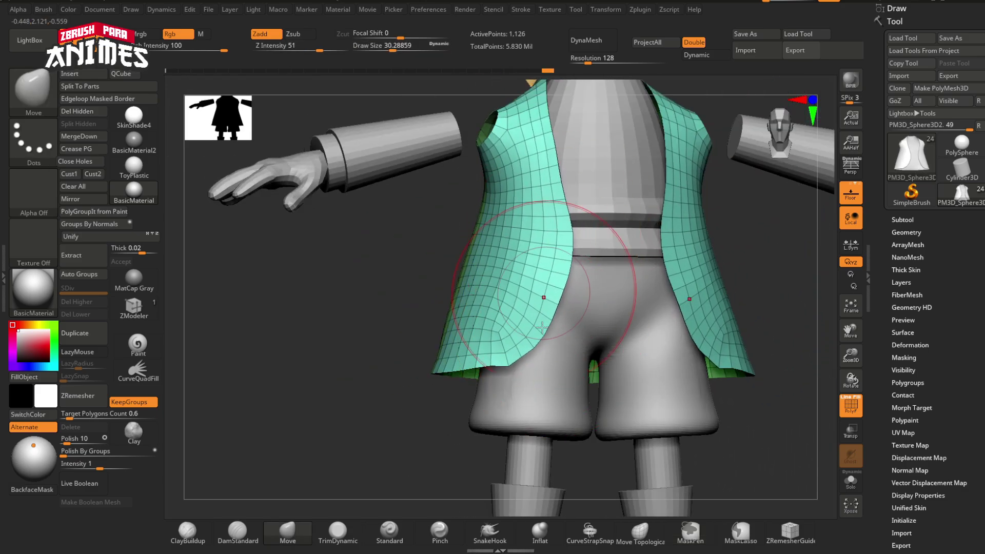
# Pull the coat's rounded lower front edge toward a squarer hem corner with the Move brush, reducing the draw size to about 4
pyautogui.moveTo(534, 352); pyautogui.dragTo(591, 373)
pyautogui.keyDown('ctrl'); pyautogui.moveTo(559, 319); pyautogui.dragTo(567, 349, button='right'); pyautogui.keyUp('ctrl')
pyautogui.press('s')
pyautogui.moveTo(567, 349); pyautogui.dragTo(564, 349)
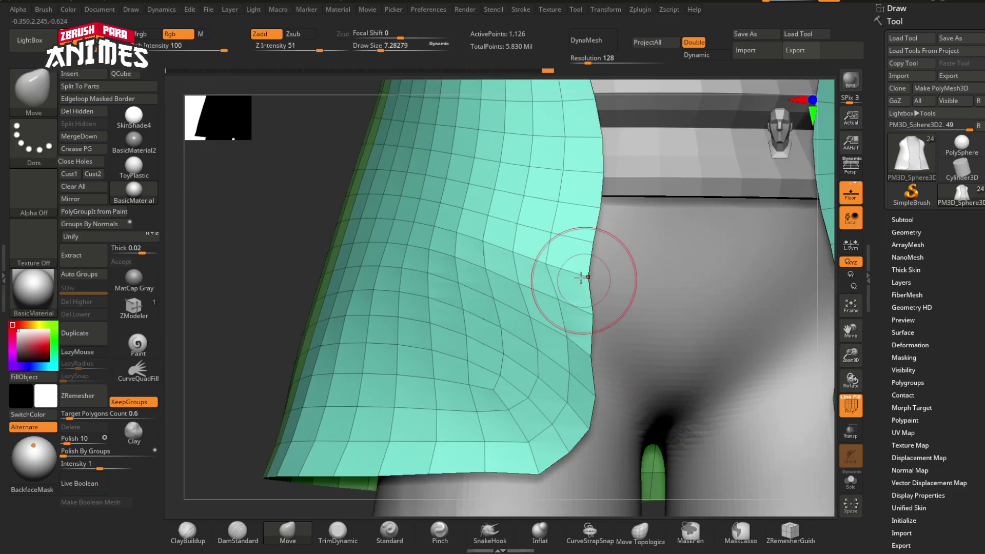
pyautogui.moveTo(596, 427); pyautogui.dragTo(543, 405, button='right')
pyautogui.press('s')
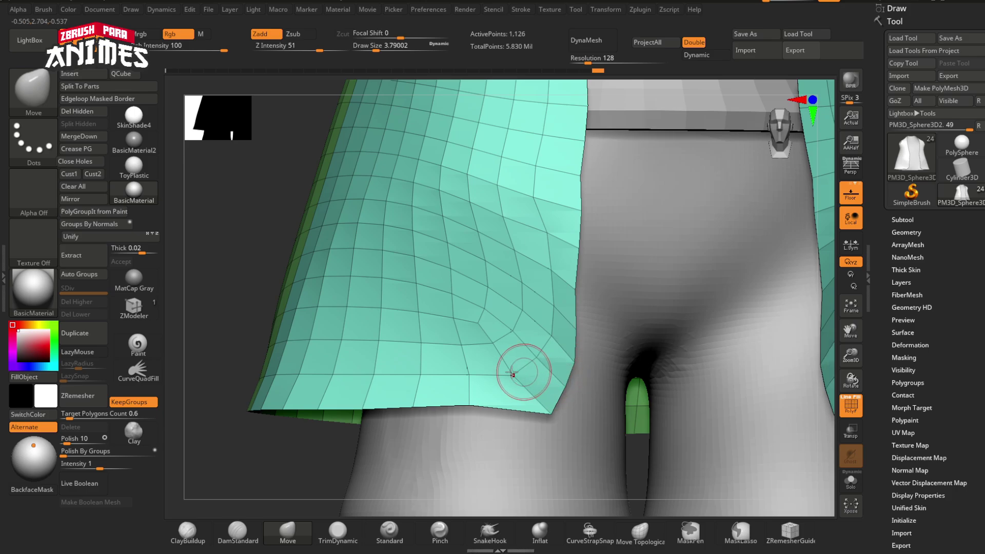
# Try smoothing the coat's borders with Polish By Groups and undo it
pyautogui.keyDown('ctrl'); pyautogui.moveTo(481, 324); pyautogui.dragTo(518, 277, button='right'); pyautogui.keyUp('ctrl')
pyautogui.click(84, 453)
pyautogui.hotkey('ctrl', 'z')
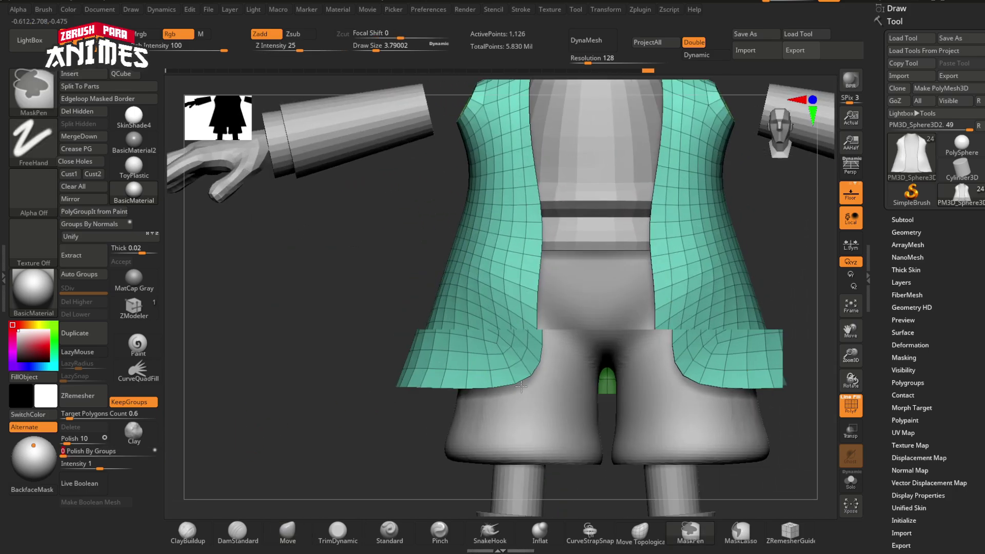
# Refine the coat's lower front hem corner with the Move brush at a draw size of about 3.8
pyautogui.keyDown('ctrl'); pyautogui.moveTo(559, 354); pyautogui.dragTo(559, 408, button='right'); pyautogui.keyUp('ctrl')
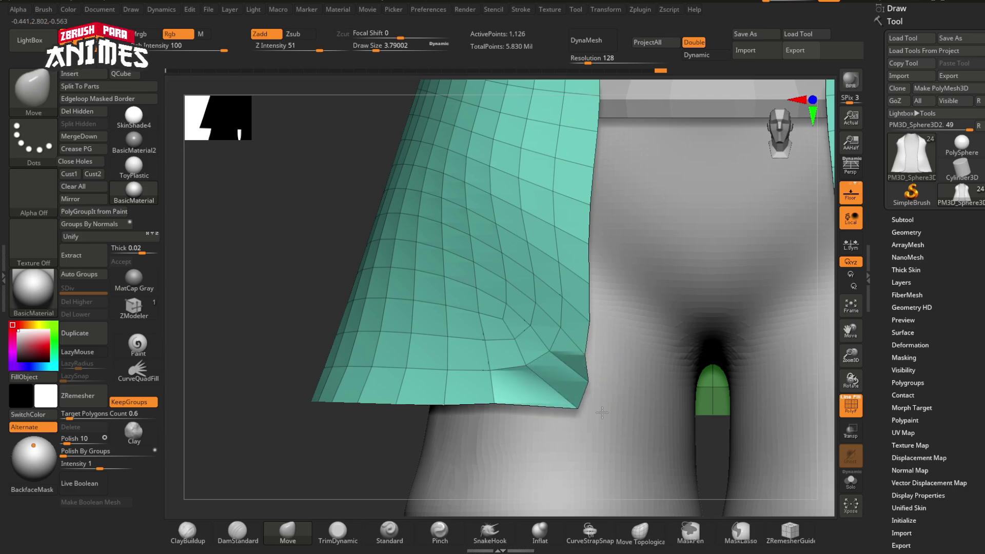
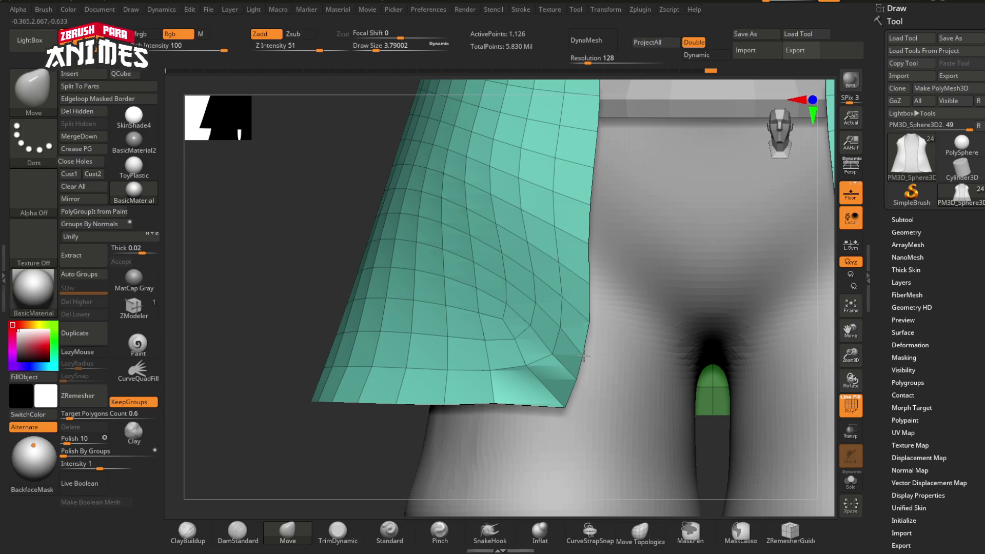
pyautogui.moveTo(584, 355); pyautogui.dragTo(583, 354)
pyautogui.moveTo(575, 354)
pyautogui.keyDown('ctrl'); pyautogui.mouseDown(button='right')
pyautogui.moveTo(528, 332)
pyautogui.moveTo(561, 361)
pyautogui.mouseUp(button='right'); pyautogui.keyUp('ctrl')
# Set ZModeler's edge action to Extrude and try it on an edge of the coat's armhole
pyautogui.keyDown('ctrl'); pyautogui.moveTo(555, 310); pyautogui.dragTo(558, 359, button='right'); pyautogui.keyUp('ctrl')
pyautogui.keyDown('ctrl'); pyautogui.moveTo(589, 314); pyautogui.dragTo(616, 343, button='right'); pyautogui.keyUp('ctrl')
pyautogui.click(133, 305)
pyautogui.press('space')
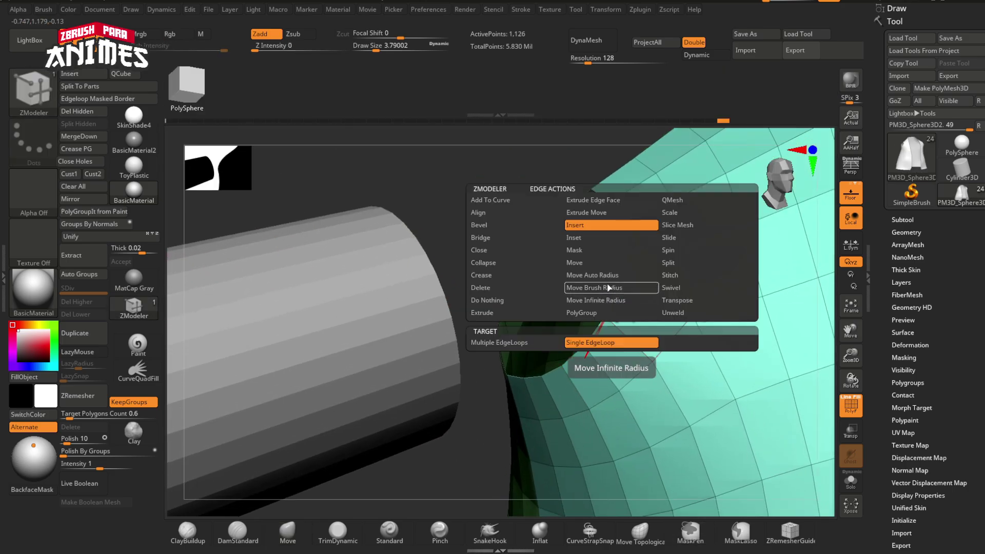
pyautogui.click(537, 312)
pyautogui.keyDown('ctrl'); pyautogui.moveTo(598, 332); pyautogui.dragTo(595, 326, button='right'); pyautogui.keyUp('ctrl')
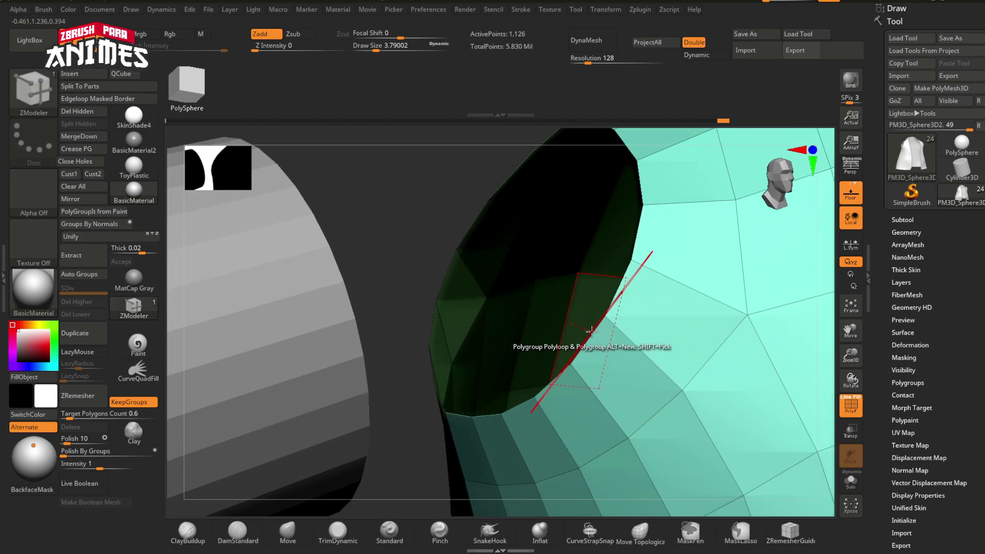
pyautogui.click(594, 331)
pyautogui.moveTo(619, 291); pyautogui.dragTo(597, 286)
pyautogui.hotkey('ctrl', 'z')
# Set the edge Extrude target to Polyloop and extrude the armhole's border loop
pyautogui.press('space')
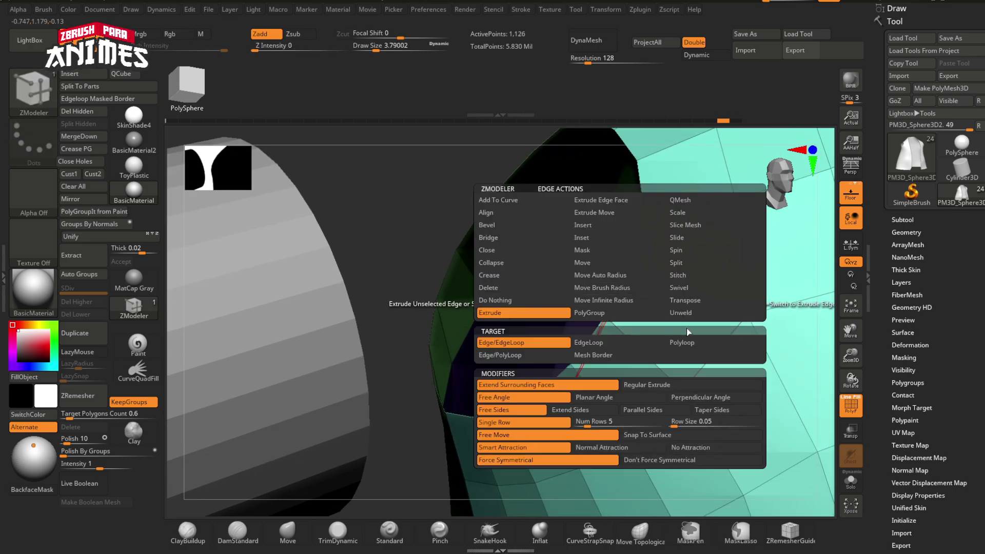
pyautogui.click(685, 344)
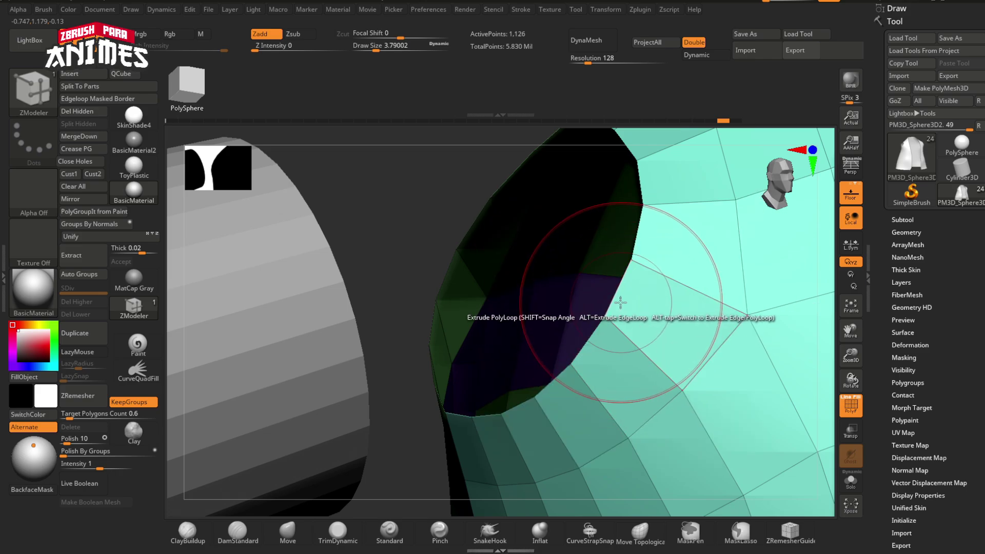
pyautogui.moveTo(580, 287); pyautogui.dragTo(535, 272)
pyautogui.keyDown('ctrl'); pyautogui.moveTo(536, 272); pyautogui.dragTo(523, 268, button='right'); pyautogui.keyUp('ctrl')
pyautogui.moveTo(523, 268); pyautogui.dragTo(493, 260, button='right')
# Try to pull the armhole borders outward into sleeves with a lasso mask and the gizmo, and undo the moves
pyautogui.click(740, 533)
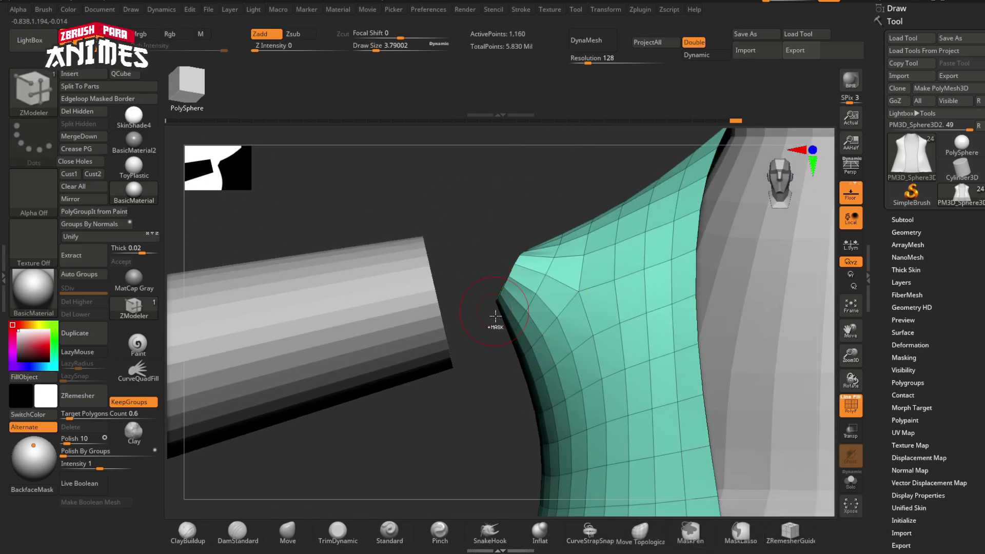
pyautogui.moveTo(495, 319)
pyautogui.keyDown('ctrl'); pyautogui.mouseDown()
pyautogui.moveTo(553, 199)
pyautogui.moveTo(508, 324)
pyautogui.mouseUp(); pyautogui.keyUp('ctrl')
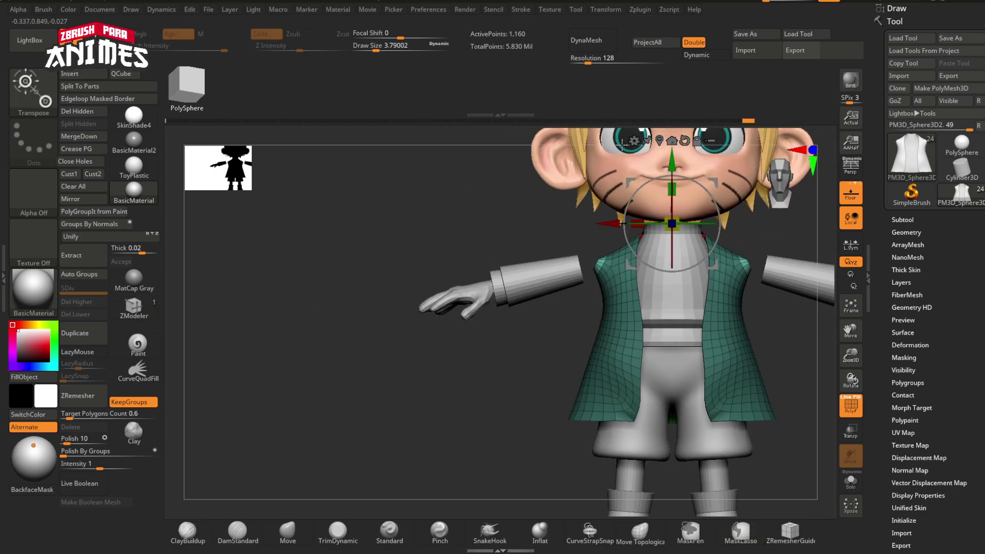
pyautogui.press('w')
pyautogui.keyDown('alt'); pyautogui.moveTo(731, 286); pyautogui.dragTo(553, 286, button='right'); pyautogui.keyUp('alt')
pyautogui.keyDown('ctrl'); pyautogui.moveTo(552, 285); pyautogui.dragTo(661, 215, button='right'); pyautogui.keyUp('ctrl')
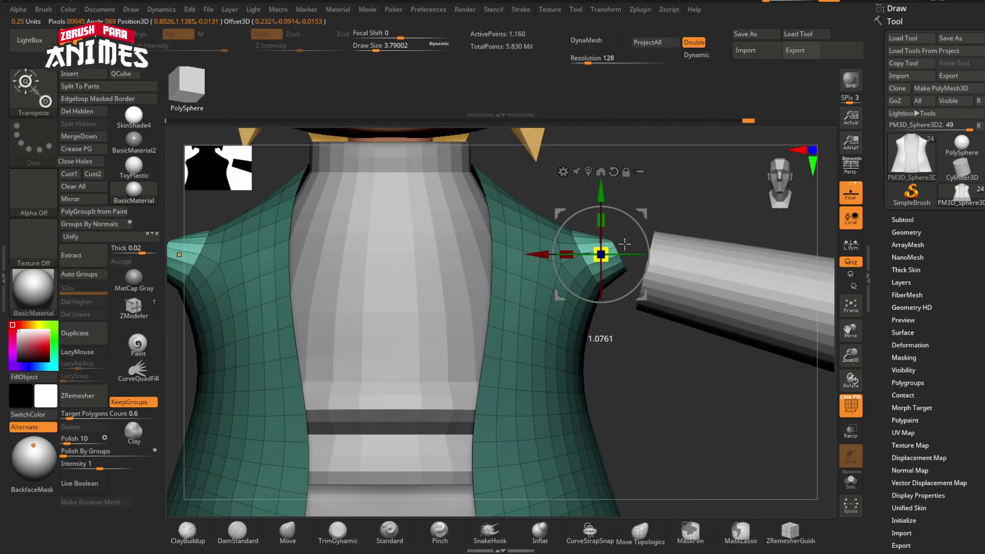
pyautogui.moveTo(624, 244)
pyautogui.mouseDown()
pyautogui.moveTo(612, 247)
pyautogui.moveTo(659, 227)
pyautogui.mouseUp()
pyautogui.moveTo(659, 228)
pyautogui.mouseDown(button='right')
pyautogui.moveTo(611, 251)
pyautogui.moveTo(664, 252)
pyautogui.moveTo(652, 215)
pyautogui.mouseUp(button='right')
pyautogui.keyDown('ctrl'); pyautogui.moveTo(660, 307); pyautogui.dragTo(644, 258, button='right'); pyautogui.keyUp('ctrl')
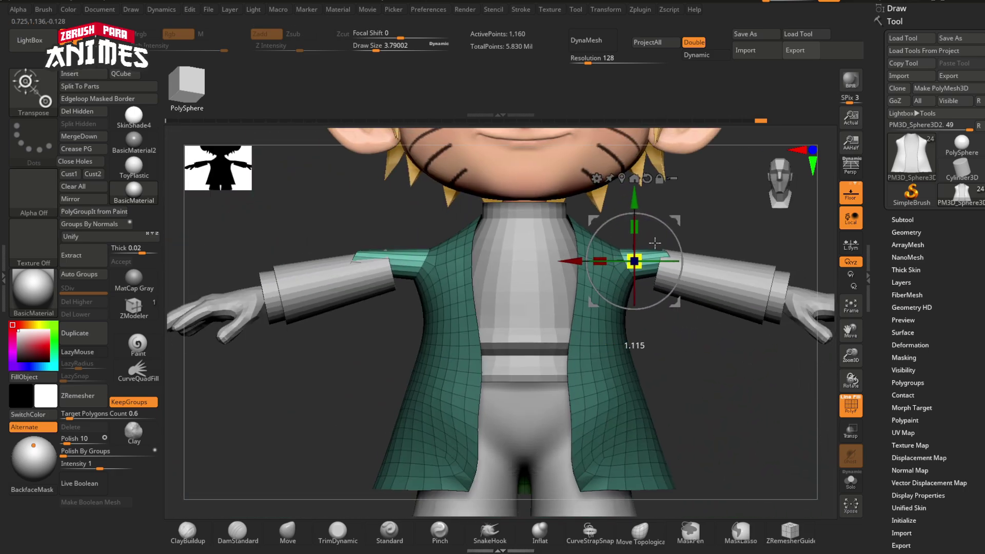
pyautogui.moveTo(654, 243); pyautogui.dragTo(672, 230)
pyautogui.hotkey('ctrl', 'z')
pyautogui.hotkey('ctrl', 'z')
# Isolate the coat's back and merge the stray purple strip into the same polygroup, with the whole character shown again
pyautogui.click(850, 481)
pyautogui.keyDown('ctrl'); pyautogui.moveTo(648, 287); pyautogui.dragTo(634, 354, button='right'); pyautogui.keyUp('ctrl')
pyautogui.keyDown('alt'); pyautogui.moveTo(252, 280); pyautogui.dragTo(574, 284, button='right'); pyautogui.keyUp('alt')
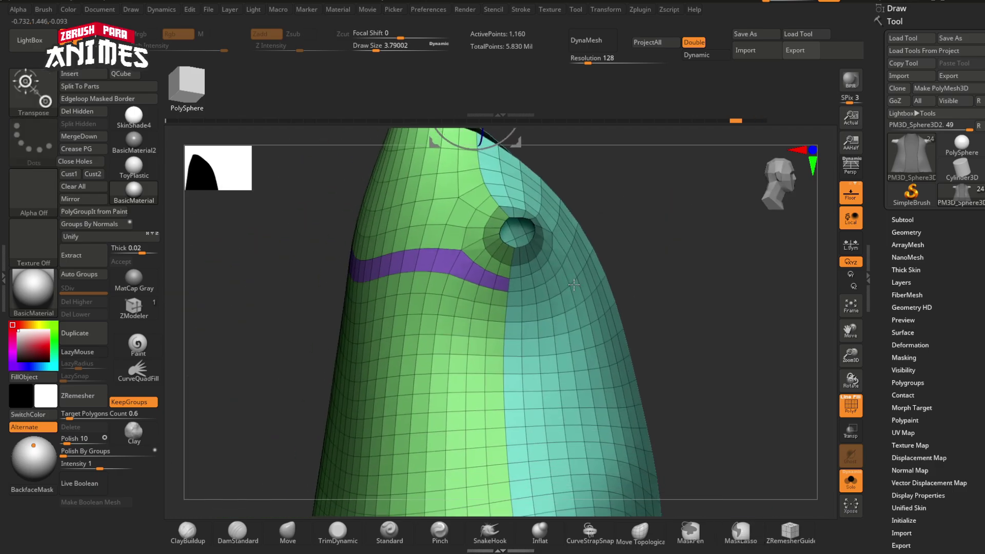
pyautogui.keyDown('ctrl'); pyautogui.click(452, 316); pyautogui.keyUp('ctrl')
pyautogui.keyDown('ctrl'); pyautogui.keyDown('shift'); pyautogui.click(418, 318); pyautogui.keyUp('shift'); pyautogui.keyUp('ctrl')
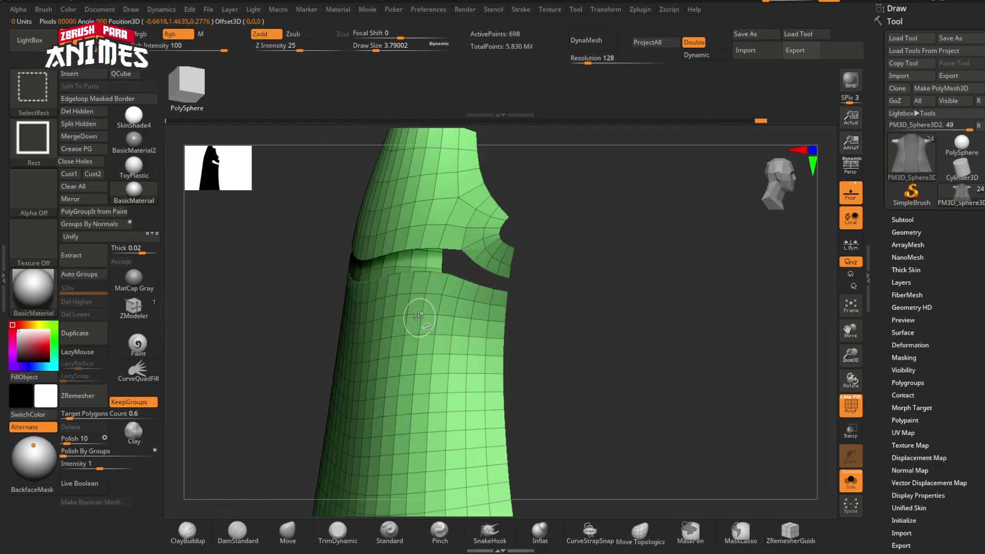
pyautogui.keyDown('ctrl'); pyautogui.keyDown('shift'); pyautogui.click(420, 317); pyautogui.keyUp('shift'); pyautogui.keyUp('ctrl')
pyautogui.keyDown('ctrl'); pyautogui.keyDown('shift'); pyautogui.click(424, 263); pyautogui.keyUp('shift'); pyautogui.keyUp('ctrl')
pyautogui.keyDown('ctrl'); pyautogui.keyDown('shift'); pyautogui.moveTo(406, 280); pyautogui.dragTo(384, 296); pyautogui.keyUp('shift'); pyautogui.keyUp('ctrl')
pyautogui.hotkey('ctrl', 'w')
pyautogui.keyDown('ctrl'); pyautogui.keyDown('shift'); pyautogui.click(602, 257); pyautogui.keyUp('shift'); pyautogui.keyUp('ctrl')
pyautogui.moveTo(602, 257); pyautogui.dragTo(575, 328, button='right')
pyautogui.moveTo(574, 329); pyautogui.dragTo(523, 412, button='right')
pyautogui.click(851, 482)
# Adjust the coat's shoulder and armhole edge with the Move brush, reducing the draw size to about 5.5
pyautogui.click(288, 531)
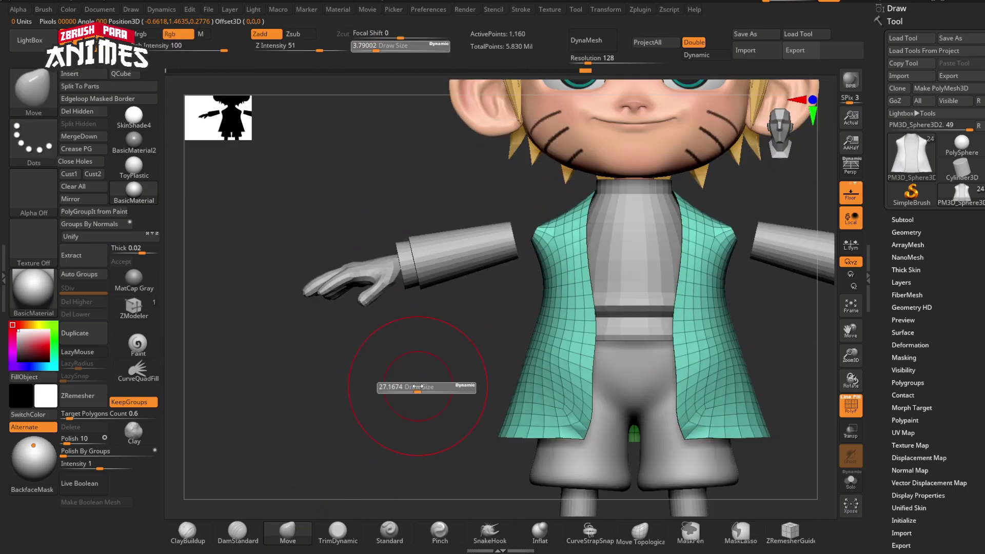
pyautogui.moveTo(452, 288)
pyautogui.keyDown('ctrl'); pyautogui.mouseDown(button='right')
pyautogui.moveTo(459, 328)
pyautogui.moveTo(505, 341)
pyautogui.mouseUp(button='right'); pyautogui.keyUp('ctrl')
pyautogui.moveTo(565, 220)
pyautogui.keyDown('shift'); pyautogui.mouseDown(button='right')
pyautogui.moveTo(528, 241)
pyautogui.moveTo(569, 219)
pyautogui.mouseUp(button='right'); pyautogui.keyUp('shift')
pyautogui.moveTo(548, 214); pyautogui.dragTo(552, 218)
pyautogui.moveTo(532, 260); pyautogui.dragTo(538, 263)
pyautogui.moveTo(513, 267)
pyautogui.mouseDown(button='right')
pyautogui.moveTo(552, 257)
pyautogui.moveTo(548, 272)
pyautogui.mouseUp(button='right')
pyautogui.press('s')
pyautogui.moveTo(540, 272); pyautogui.dragTo(527, 272)
pyautogui.moveTo(580, 277)
pyautogui.mouseDown(button='right')
pyautogui.moveTo(549, 274)
pyautogui.moveTo(559, 286)
pyautogui.mouseUp(button='right')
# Isolate the coat and mask everything except one armhole's border using an inverted lasso mask
pyautogui.click(851, 480)
pyautogui.keyDown('alt'); pyautogui.moveTo(785, 339); pyautogui.dragTo(682, 328, button='right'); pyautogui.keyUp('alt')
pyautogui.keyDown('ctrl'); pyautogui.moveTo(682, 328); pyautogui.dragTo(680, 277, button='right'); pyautogui.keyUp('ctrl')
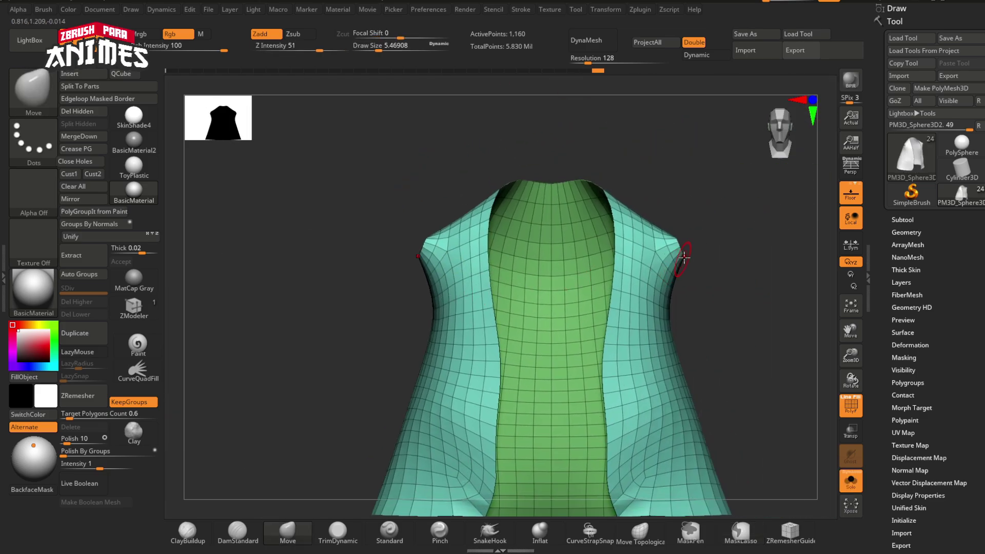
pyautogui.moveTo(693, 233); pyautogui.dragTo(644, 289, button='right')
pyautogui.keyDown('ctrl'); pyautogui.moveTo(581, 259); pyautogui.dragTo(590, 194); pyautogui.keyUp('ctrl')
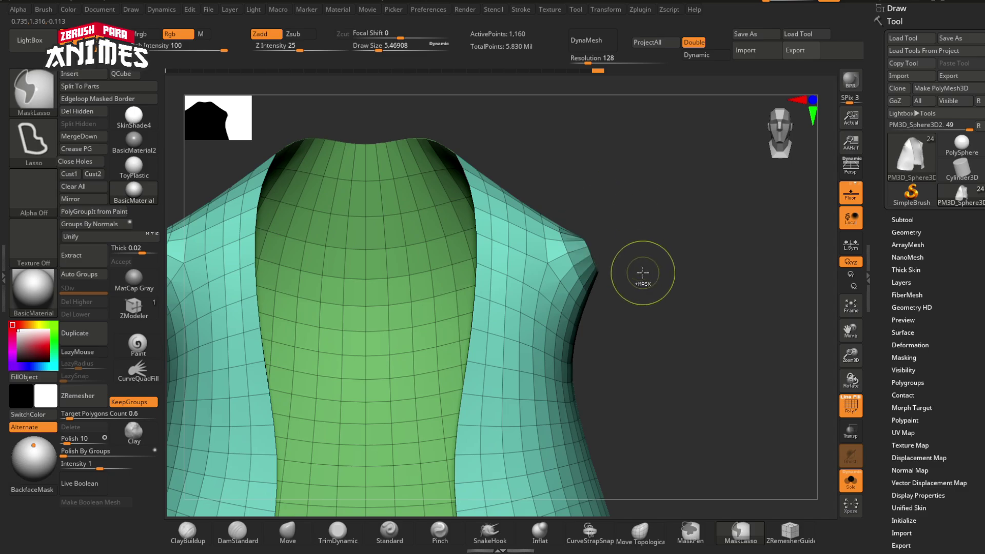
pyautogui.keyDown('ctrl'); pyautogui.click(644, 273); pyautogui.keyUp('ctrl')
# Pull the unmasked armhole border outward with the gizmo to form a short sleeve, and show the full character
pyautogui.press('w')
pyautogui.keyDown('ctrl'); pyautogui.moveTo(605, 275); pyautogui.dragTo(599, 244, button='right'); pyautogui.keyUp('ctrl')
pyautogui.click(290, 227)
pyautogui.moveTo(597, 253); pyautogui.dragTo(722, 219)
pyautogui.click(849, 476)
# Align the sleeve's opening around the upper arm with the gizmo
pyautogui.moveTo(654, 320); pyautogui.dragTo(723, 364)
pyautogui.moveTo(787, 408); pyautogui.dragTo(719, 414, button='right')
pyautogui.moveTo(758, 331); pyautogui.dragTo(734, 333)
pyautogui.moveTo(734, 333)
pyautogui.mouseDown(button='right')
pyautogui.moveTo(768, 324)
pyautogui.moveTo(739, 328)
pyautogui.moveTo(748, 347)
pyautogui.moveTo(731, 340)
pyautogui.mouseUp(button='right')
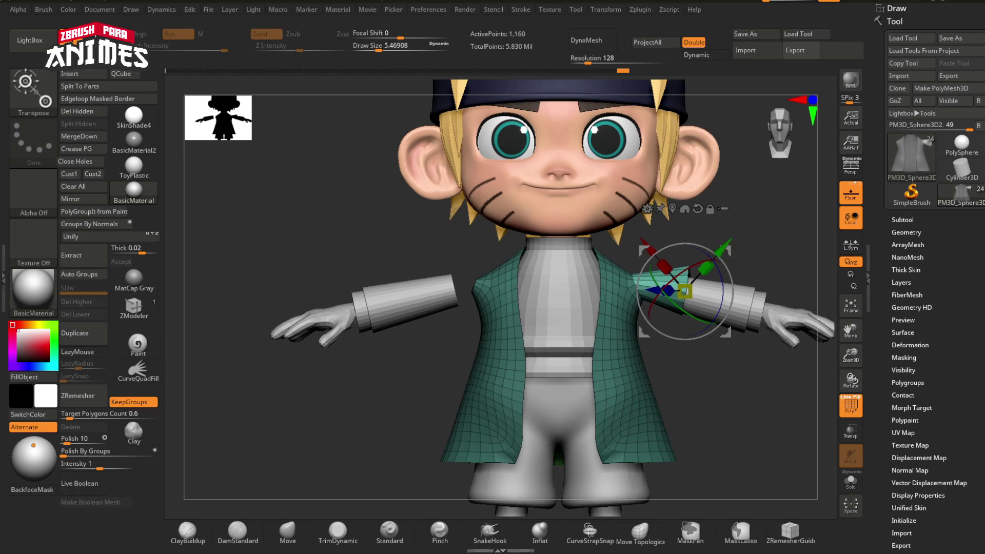
pyautogui.scroll(3, 687, 286)
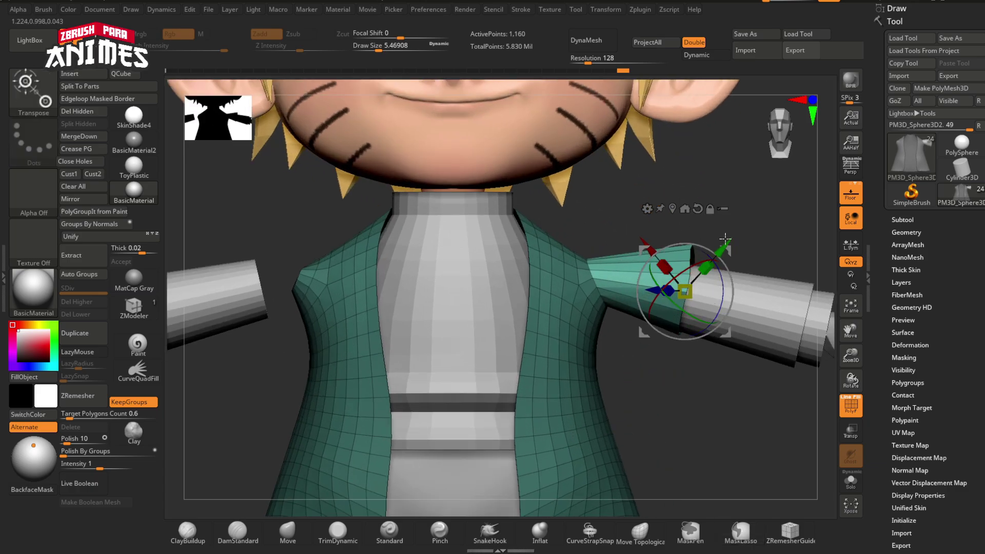
pyautogui.moveTo(725, 237); pyautogui.dragTo(742, 255)
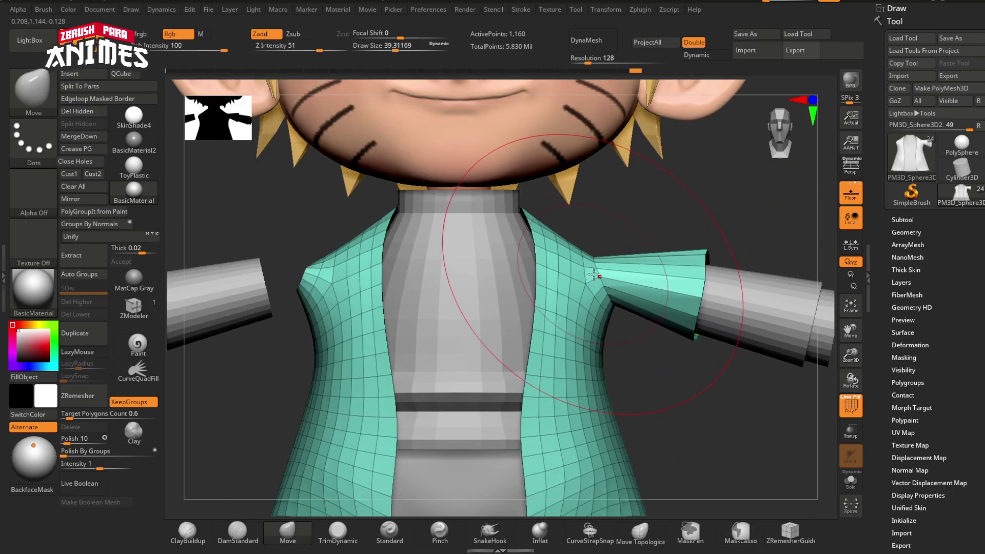
# Round out the coat's shoulders around the sleeve with the Move brush at draw sizes of about 39 and 22
pyautogui.press('s')
pyautogui.moveTo(594, 276)
pyautogui.mouseDown()
pyautogui.moveTo(590, 231)
pyautogui.moveTo(605, 317)
pyautogui.mouseUp()
pyautogui.moveTo(708, 380)
pyautogui.mouseDown()
pyautogui.moveTo(524, 370)
pyautogui.moveTo(503, 380)
pyautogui.mouseUp()
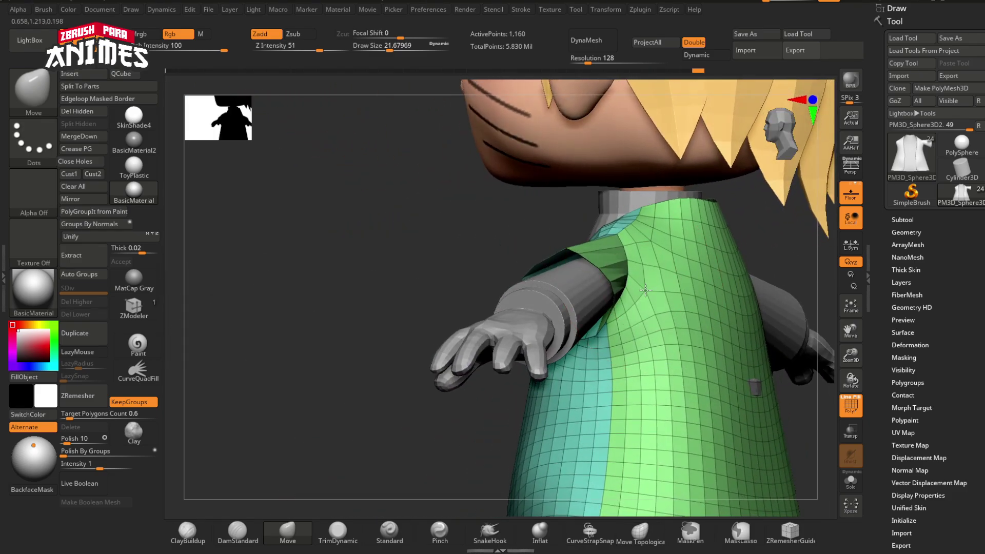
pyautogui.press('s')
pyautogui.moveTo(752, 387)
pyautogui.mouseDown()
pyautogui.moveTo(815, 375)
pyautogui.moveTo(718, 338)
pyautogui.mouseUp()
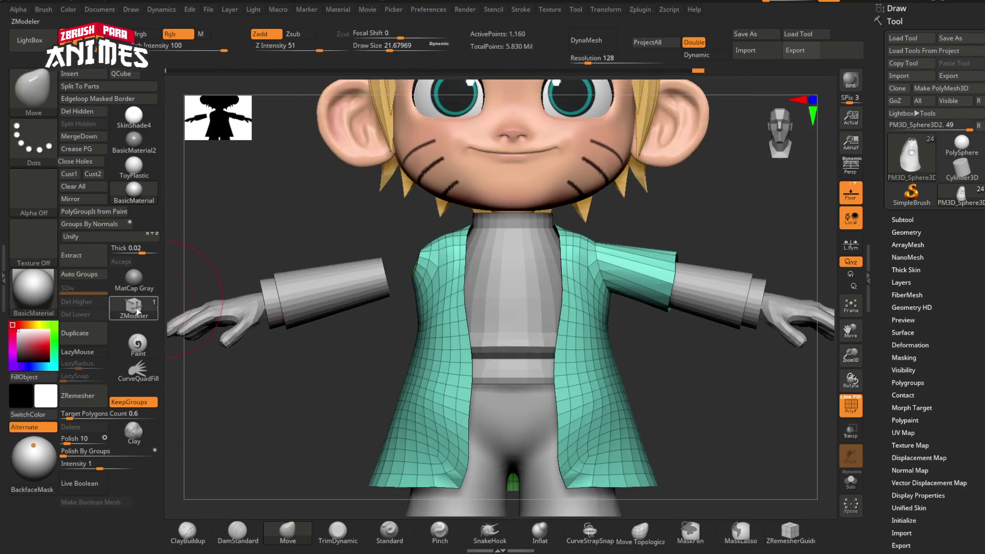
# Insert a single edge loop around the middle of the sleeve with ZModeler
pyautogui.click(135, 307)
pyautogui.keyDown('alt'); pyautogui.moveTo(687, 410); pyautogui.dragTo(693, 451); pyautogui.keyUp('alt')
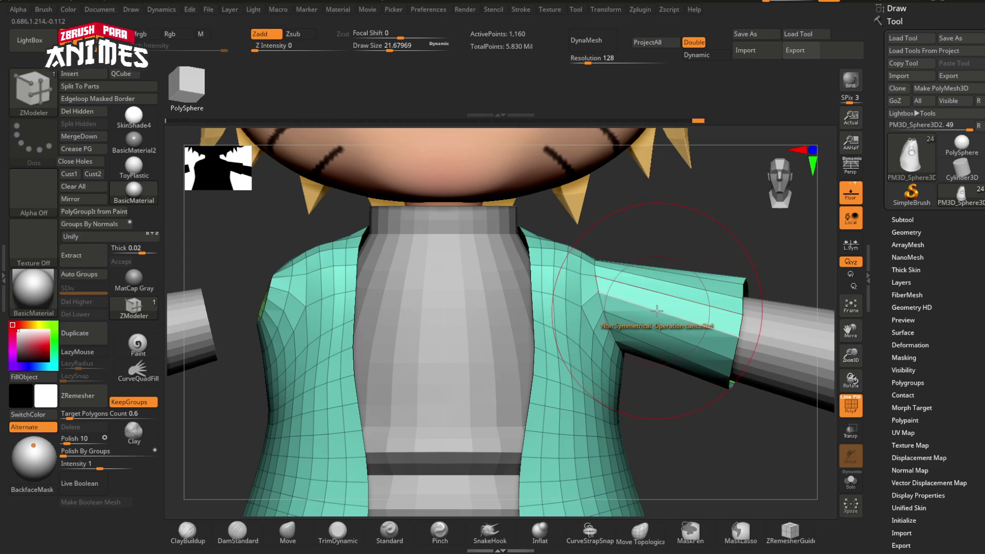
pyautogui.press('space')
pyautogui.click(634, 236)
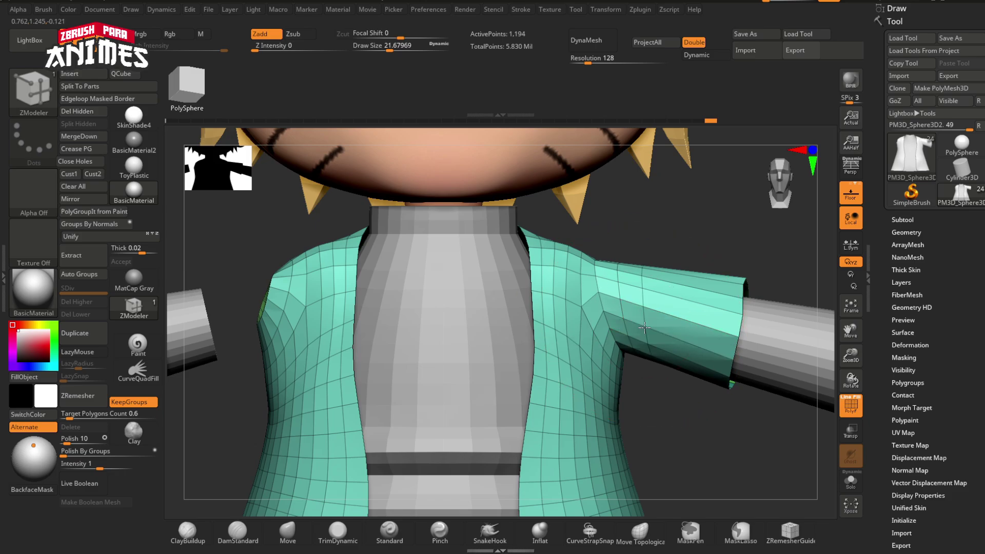
pyautogui.press('ctrl')
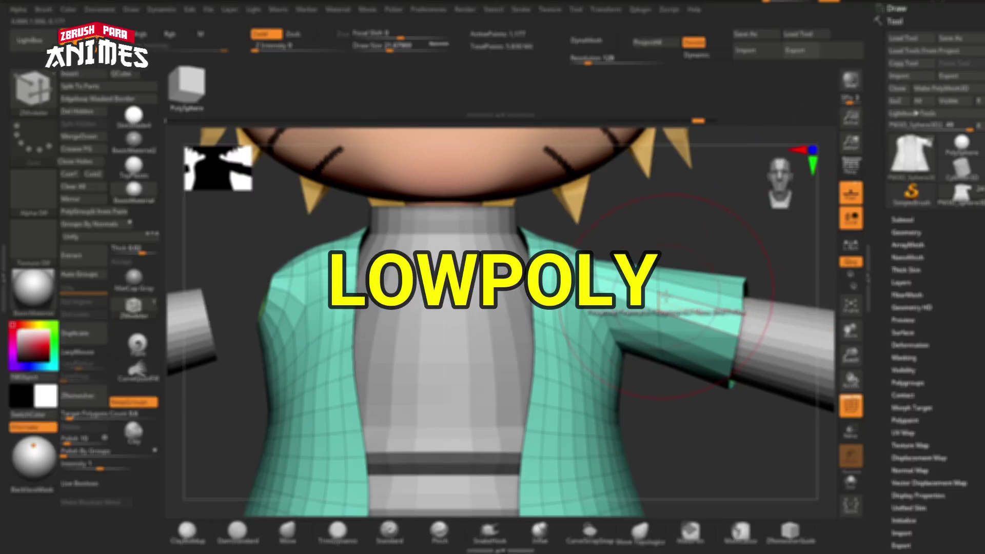
pyautogui.keyDown('alt'); pyautogui.moveTo(706, 308); pyautogui.dragTo(680, 278, button='right'); pyautogui.keyUp('alt')
# Mask all but the sleeve's outer end, scale that end up slightly with the gizmo, and clear the mask
pyautogui.keyDown('ctrl'); pyautogui.moveTo(724, 224); pyautogui.dragTo(723, 226); pyautogui.keyUp('ctrl')
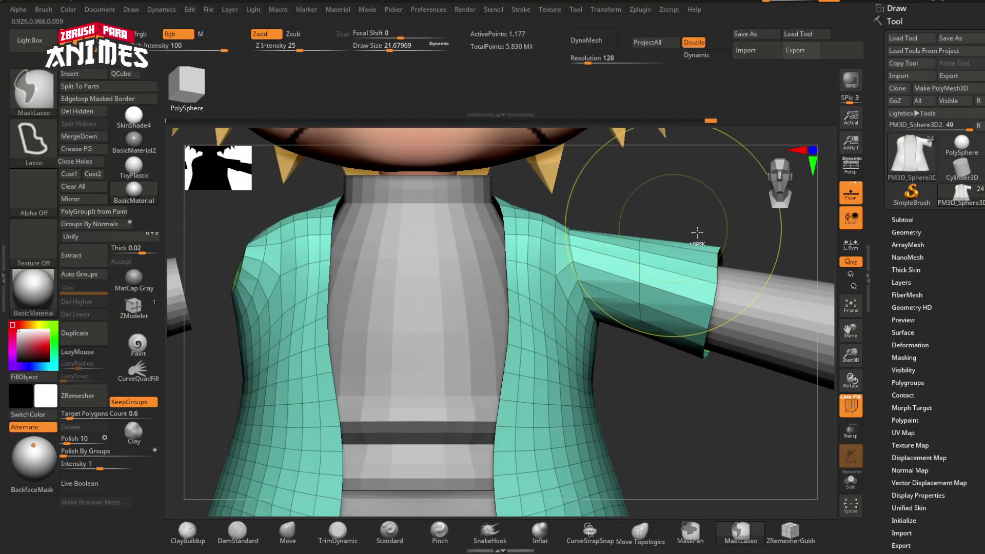
pyautogui.keyDown('ctrl'); pyautogui.moveTo(660, 370); pyautogui.dragTo(772, 257); pyautogui.keyUp('ctrl')
pyautogui.keyDown('ctrl'); pyautogui.click(755, 262); pyautogui.keyUp('ctrl')
pyautogui.keyDown('alt'); pyautogui.moveTo(754, 262); pyautogui.dragTo(716, 291, button='right'); pyautogui.keyUp('alt')
pyautogui.press('w')
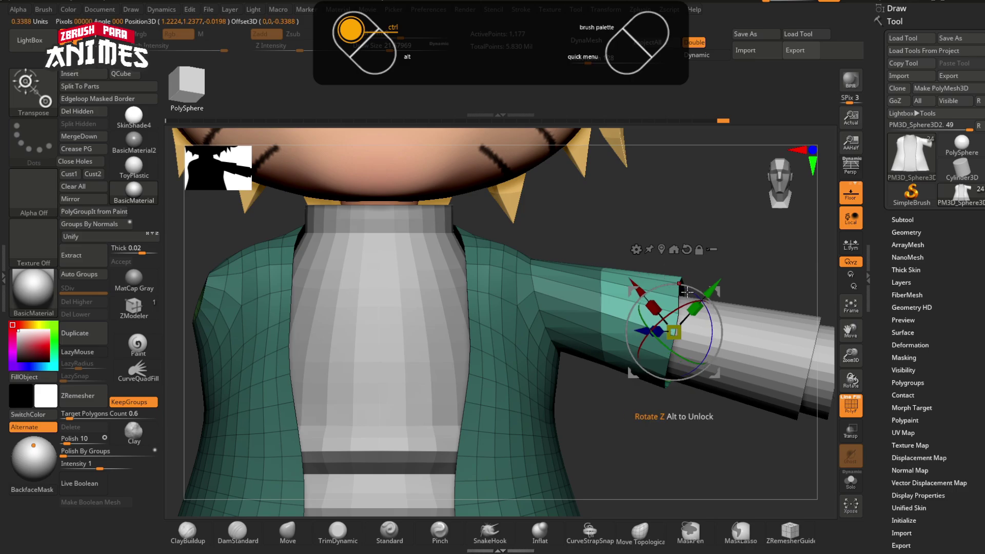
pyautogui.moveTo(674, 333); pyautogui.dragTo(684, 323)
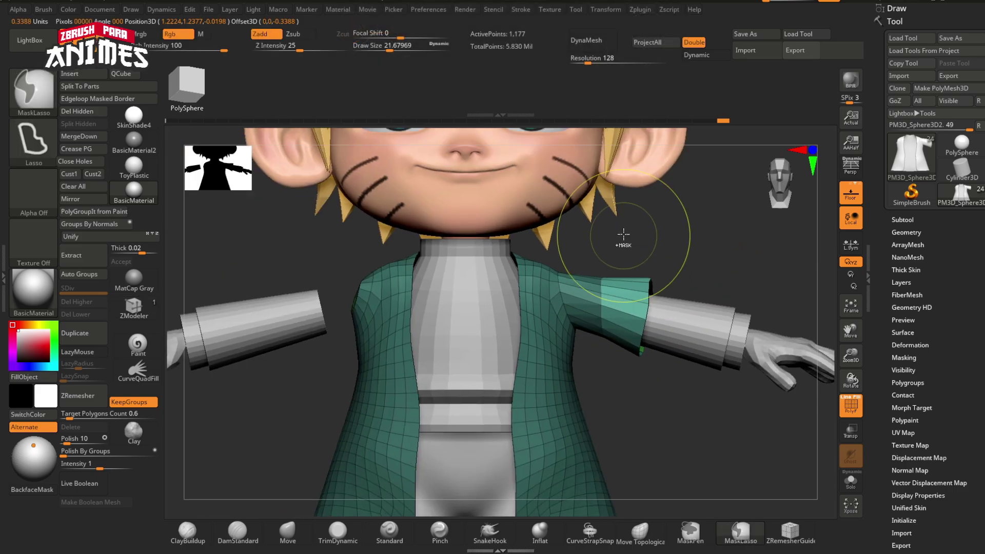
pyautogui.keyDown('ctrl'); pyautogui.moveTo(623, 237); pyautogui.dragTo(629, 241); pyautogui.keyUp('ctrl')
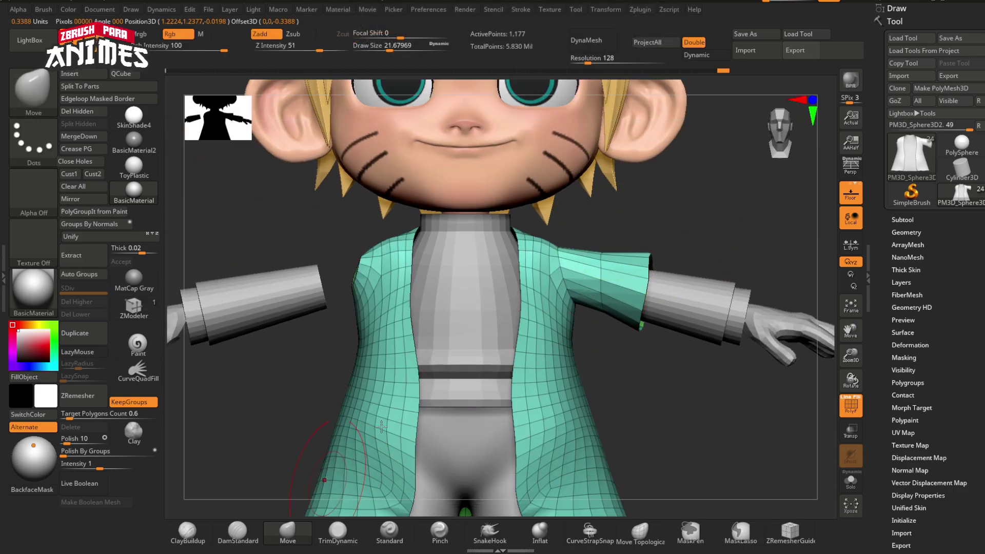
# Adjust the shoulder where the new sleeve meets the coat with the Move brush
pyautogui.keyDown('ctrl'); pyautogui.moveTo(381, 427); pyautogui.dragTo(392, 477, button='right'); pyautogui.keyUp('ctrl')
pyautogui.press('s')
pyautogui.moveTo(602, 227)
pyautogui.mouseDown(button='right')
pyautogui.moveTo(575, 239)
pyautogui.moveTo(549, 228)
pyautogui.moveTo(610, 236)
pyautogui.mouseUp(button='right')
pyautogui.press('s')
pyautogui.moveTo(580, 253)
pyautogui.mouseDown()
pyautogui.moveTo(530, 238)
pyautogui.moveTo(532, 226)
pyautogui.mouseUp()
pyautogui.keyDown('alt'); pyautogui.moveTo(405, 363); pyautogui.dragTo(424, 316, button='right'); pyautogui.keyUp('alt')
# Adjust the coat's front panels down to the lower sides with the Move brush, raising the draw size to about 46
pyautogui.press('s')
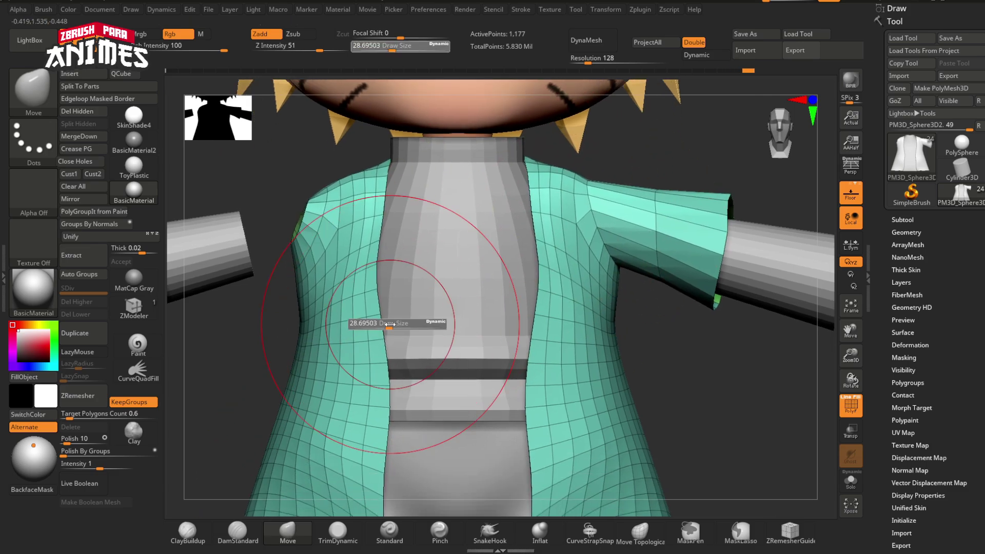
pyautogui.moveTo(397, 326); pyautogui.dragTo(394, 326)
pyautogui.keyDown('ctrl'); pyautogui.moveTo(411, 351); pyautogui.dragTo(419, 310, button='right'); pyautogui.keyUp('ctrl')
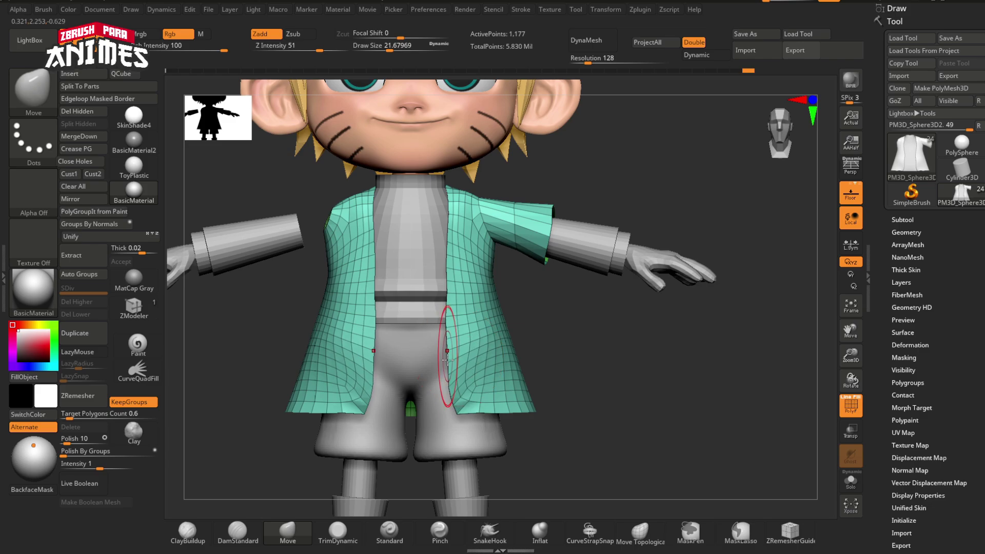
pyautogui.keyDown('ctrl'); pyautogui.moveTo(447, 360); pyautogui.dragTo(426, 370, button='right'); pyautogui.keyUp('ctrl')
pyautogui.press('s')
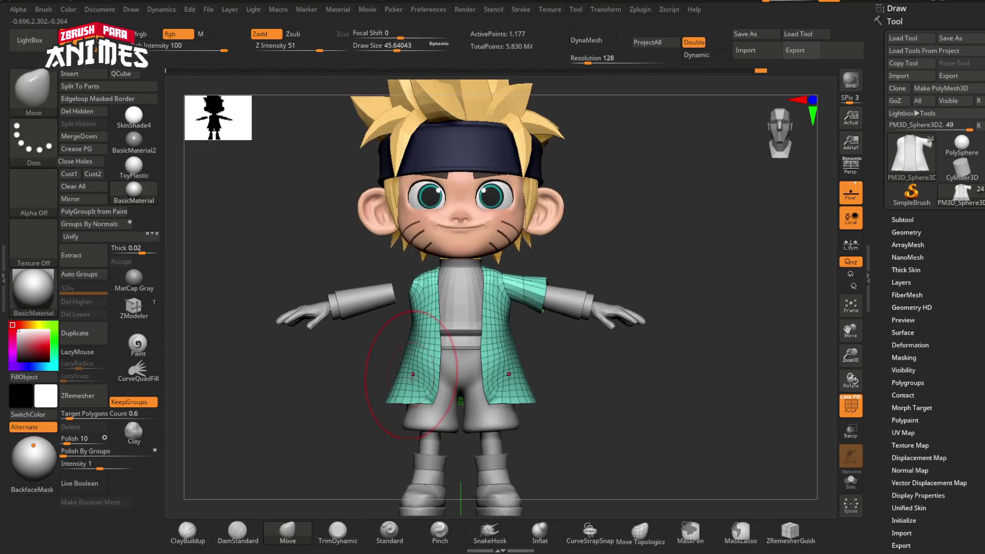
pyautogui.moveTo(411, 379); pyautogui.dragTo(415, 377)
# Refine the lower front hem corner with the Move brush at a draw size of about 5.9
pyautogui.keyDown('ctrl'); pyautogui.moveTo(506, 392); pyautogui.dragTo(484, 414, button='right'); pyautogui.keyUp('ctrl')
pyautogui.press('s')
pyautogui.moveTo(485, 413); pyautogui.dragTo(467, 413)
pyautogui.keyDown('ctrl'); pyautogui.moveTo(495, 408); pyautogui.dragTo(477, 462, button='right'); pyautogui.keyUp('ctrl')
pyautogui.moveTo(451, 381); pyautogui.dragTo(445, 388)
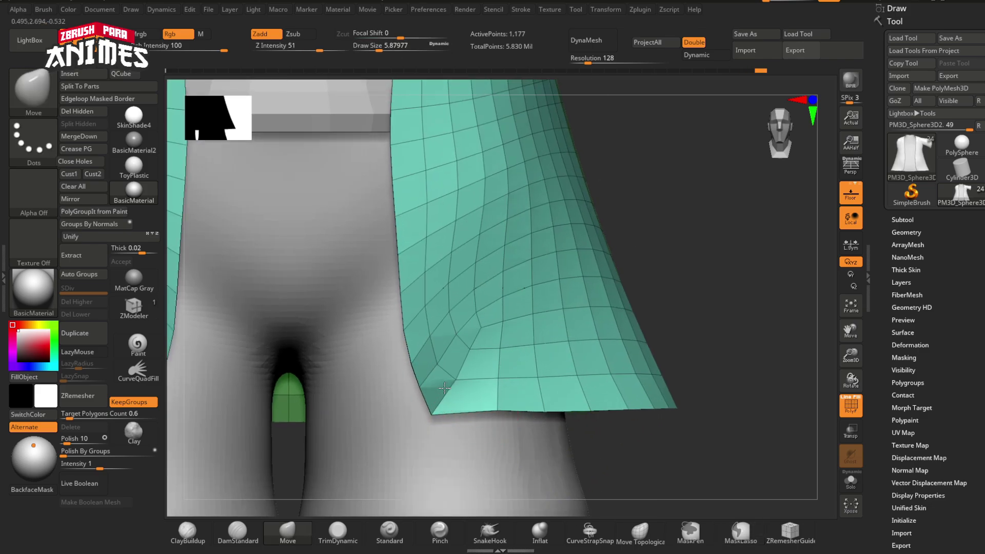
pyautogui.moveTo(498, 430)
pyautogui.mouseDown(button='right')
pyautogui.moveTo(464, 439)
pyautogui.moveTo(497, 437)
pyautogui.moveTo(469, 440)
pyautogui.moveTo(451, 400)
pyautogui.mouseUp(button='right')
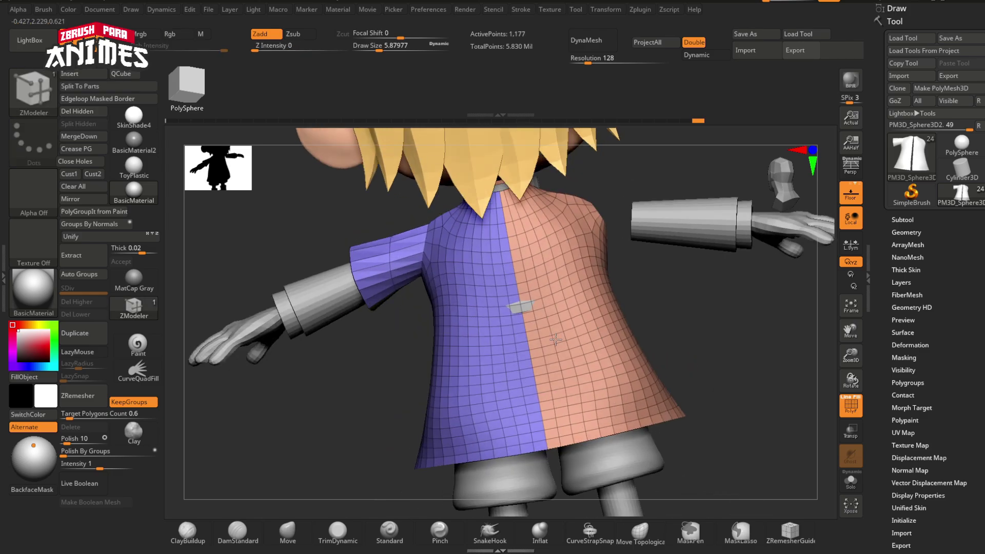
# Isolate the coat half that has the finished sleeve and delete the hidden half
pyautogui.keyDown('ctrl'); pyautogui.keyDown('shift'); pyautogui.click(640, 358); pyautogui.keyUp('shift'); pyautogui.keyUp('ctrl')
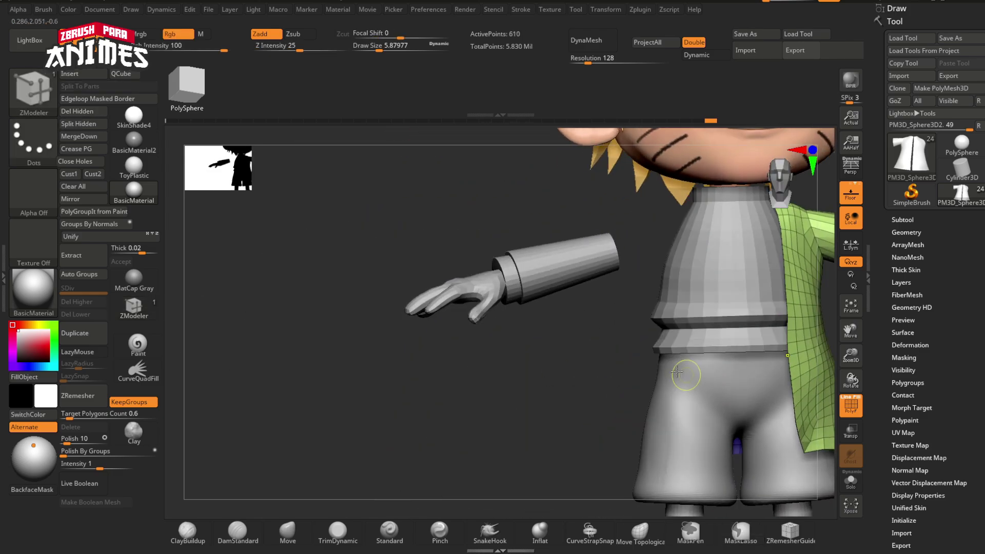
pyautogui.moveTo(625, 374); pyautogui.dragTo(605, 349, button='right')
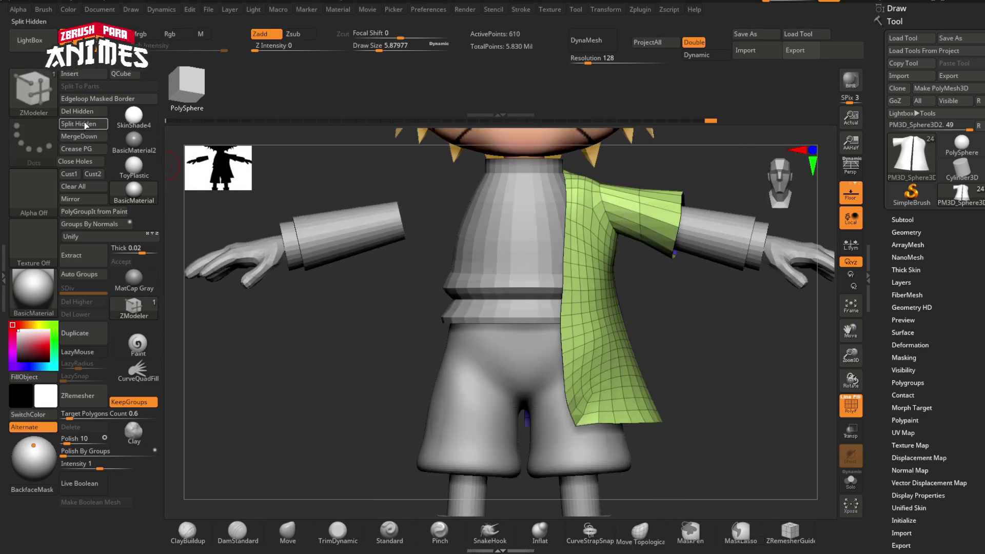
pyautogui.press('w')
pyautogui.click(671, 175)
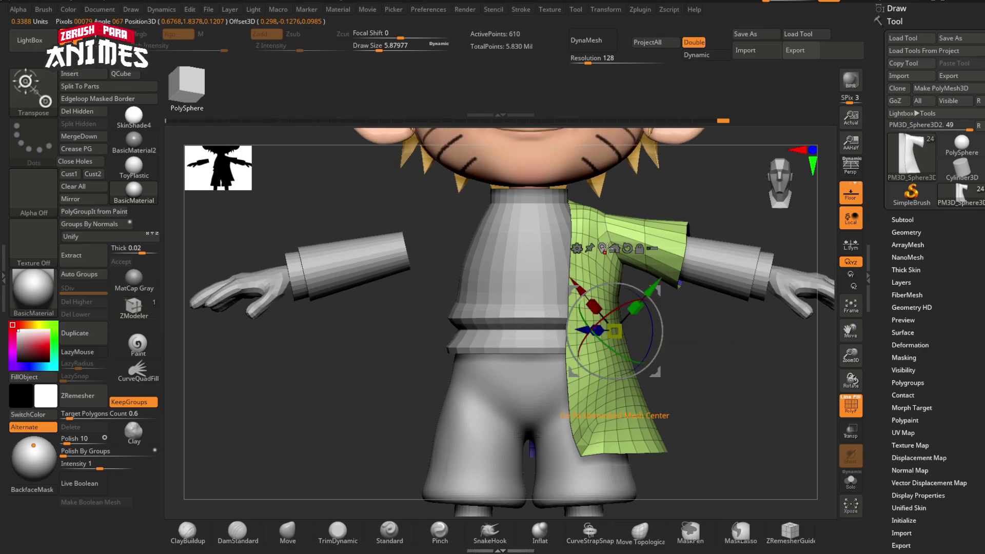
pyautogui.keyDown('shift'); pyautogui.moveTo(683, 305); pyautogui.dragTo(683, 363, button='right'); pyautogui.keyUp('shift')
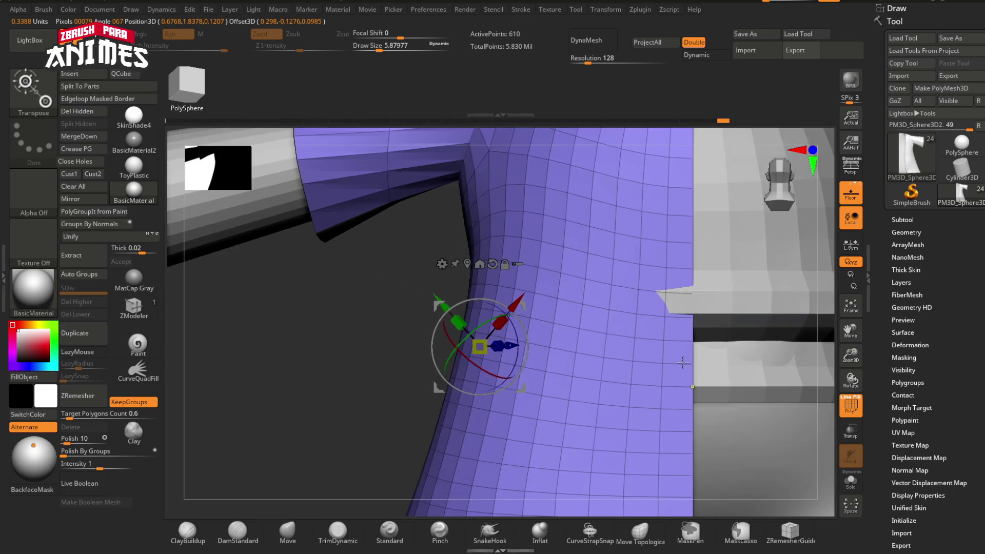
# Place the gizmo pivot on the coat's centre back edge and mirror the half to the other side
pyautogui.keyDown('alt'); pyautogui.click(694, 318); pyautogui.keyUp('alt')
pyautogui.keyDown('ctrl'); pyautogui.moveTo(605, 331); pyautogui.dragTo(484, 312, button='right'); pyautogui.keyUp('ctrl')
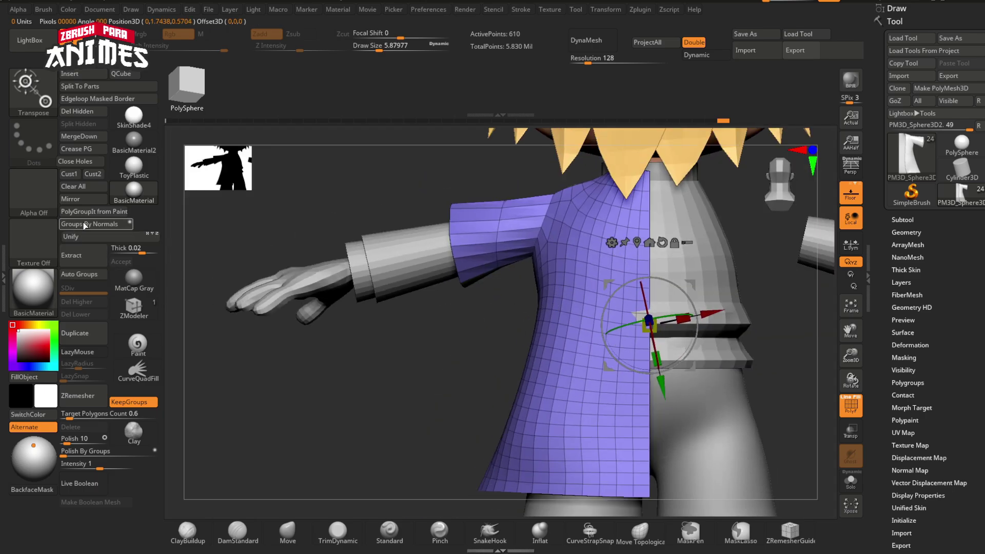
pyautogui.click(77, 199)
pyautogui.click(444, 257)
pyautogui.press('q')
pyautogui.moveTo(605, 288)
pyautogui.mouseDown(button='right')
pyautogui.moveTo(730, 328)
pyautogui.moveTo(633, 315)
pyautogui.moveTo(600, 325)
pyautogui.mouseUp(button='right')
pyautogui.keyDown('ctrl'); pyautogui.moveTo(324, 356); pyautogui.dragTo(317, 405, button='right'); pyautogui.keyUp('ctrl')
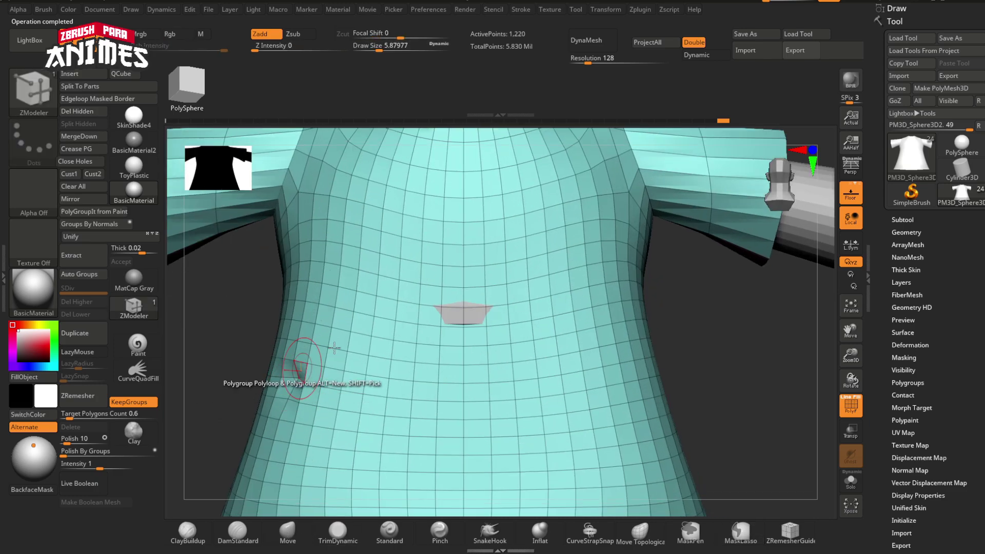
pyautogui.keyDown('ctrl'); pyautogui.moveTo(334, 348); pyautogui.dragTo(655, 360, button='right'); pyautogui.keyUp('ctrl')
pyautogui.keyDown('ctrl'); pyautogui.moveTo(482, 382); pyautogui.dragTo(543, 488, button='right'); pyautogui.keyUp('ctrl')
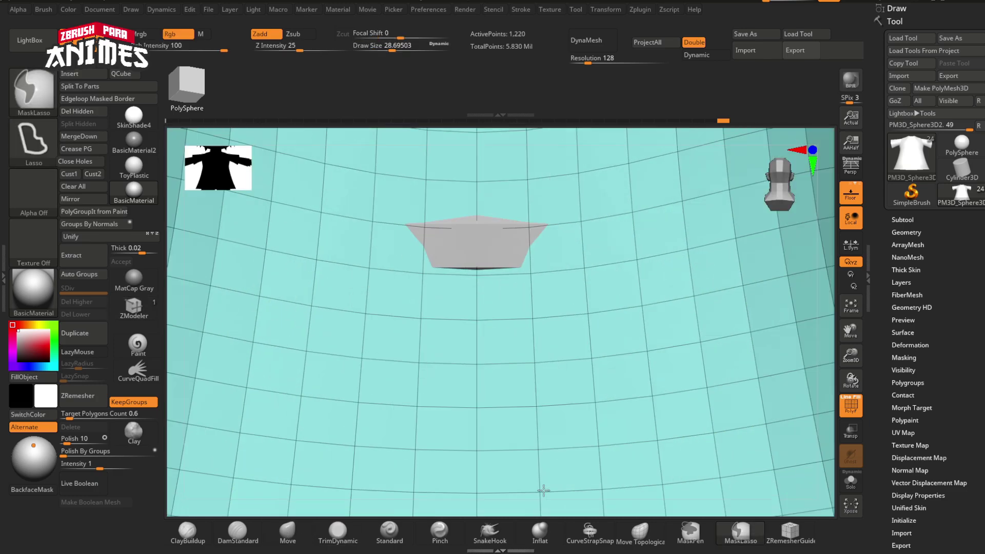
pyautogui.keyDown('ctrl'); pyautogui.keyDown('shift'); pyautogui.click(466, 407); pyautogui.keyUp('shift'); pyautogui.keyUp('ctrl')
pyautogui.hotkey('ctrl', 'z')
pyautogui.moveTo(475, 385)
pyautogui.keyDown('ctrl'); pyautogui.mouseDown(button='right')
pyautogui.moveTo(607, 370)
pyautogui.moveTo(513, 410)
pyautogui.mouseUp(button='right'); pyautogui.keyUp('ctrl')
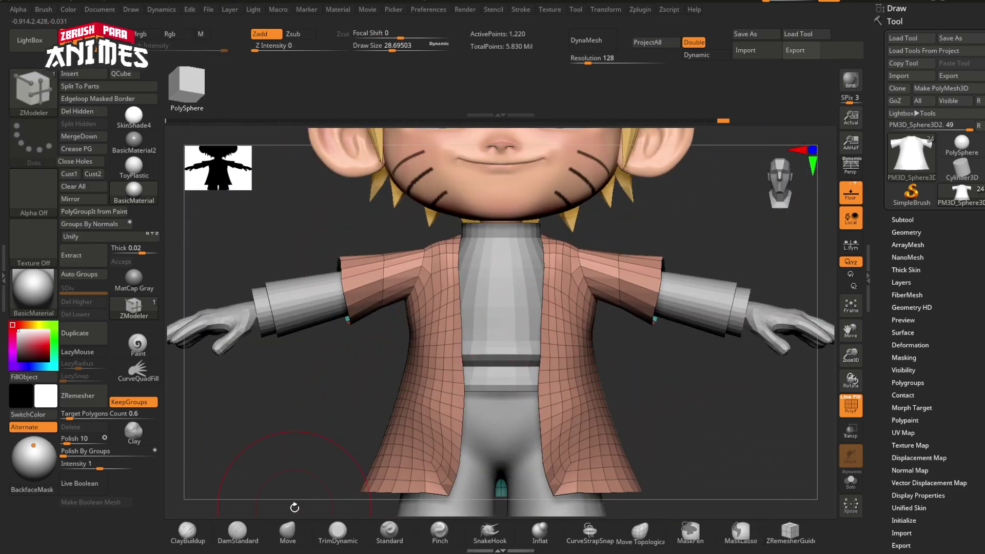
# Switch to the Move brush for the mirrored coat and reduce its draw size
pyautogui.click(288, 533)
pyautogui.press('s')
pyautogui.click(528, 353)
pyautogui.moveTo(349, 452)
pyautogui.keyDown('ctrl'); pyautogui.mouseDown(button='right')
pyautogui.moveTo(525, 354)
pyautogui.moveTo(518, 287)
pyautogui.moveTo(546, 341)
pyautogui.moveTo(554, 441)
pyautogui.mouseUp(button='right'); pyautogui.keyUp('ctrl')
pyautogui.hotkey('shift', 'f')
pyautogui.hotkey('shift', 'f')
pyautogui.moveTo(277, 349)
pyautogui.keyDown('shift'); pyautogui.mouseDown(button='right')
pyautogui.moveTo(420, 319)
pyautogui.moveTo(513, 328)
pyautogui.mouseUp(button='right'); pyautogui.keyUp('shift')
pyautogui.press('s')
pyautogui.click(543, 334)
pyautogui.moveTo(536, 395)
pyautogui.keyDown('ctrl'); pyautogui.mouseDown(button='right')
pyautogui.moveTo(527, 355)
pyautogui.moveTo(541, 259)
pyautogui.moveTo(589, 324)
pyautogui.mouseUp(button='right'); pyautogui.keyUp('ctrl')
# Insert an edge loop around one coat sleeve with ZModeler, using a draw size of about 5.5
pyautogui.click(134, 309)
pyautogui.click(450, 241)
pyautogui.click(455, 253)
pyautogui.moveTo(455, 264)
pyautogui.keyDown('ctrl'); pyautogui.mouseDown(button='right')
pyautogui.moveTo(455, 247)
pyautogui.moveTo(453, 279)
pyautogui.mouseUp(button='right'); pyautogui.keyUp('ctrl')
pyautogui.press('space')
pyautogui.press('s')
pyautogui.click(452, 227)
pyautogui.keyDown('ctrl'); pyautogui.moveTo(457, 234); pyautogui.dragTo(554, 272, button='right'); pyautogui.keyUp('ctrl')
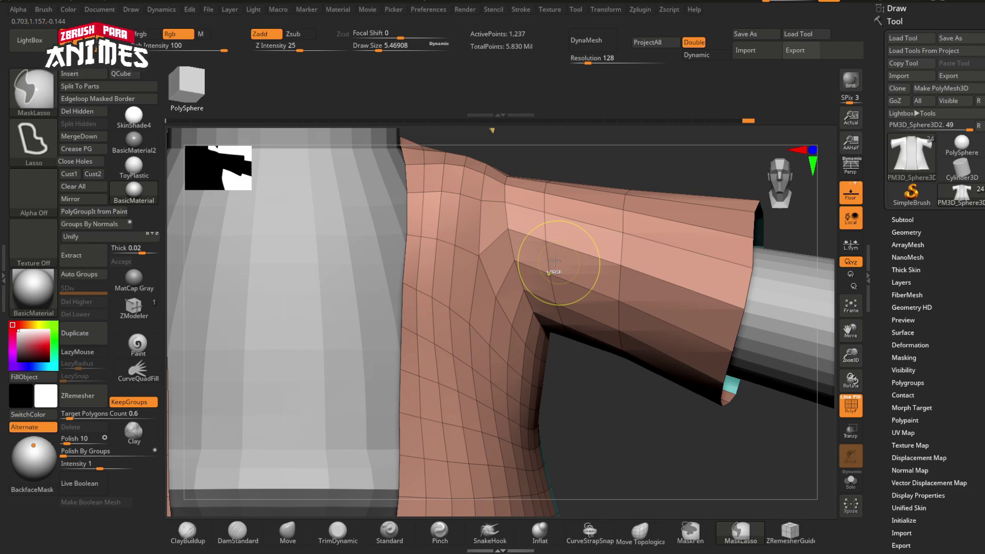
# Insert further edge loops along both coat sleeves with ZModeler
pyautogui.click(698, 295)
pyautogui.keyDown('ctrl'); pyautogui.moveTo(698, 295); pyautogui.dragTo(682, 246, button='right'); pyautogui.keyUp('ctrl')
pyautogui.keyDown('ctrl'); pyautogui.moveTo(472, 248); pyautogui.dragTo(575, 296, button='right'); pyautogui.keyUp('ctrl')
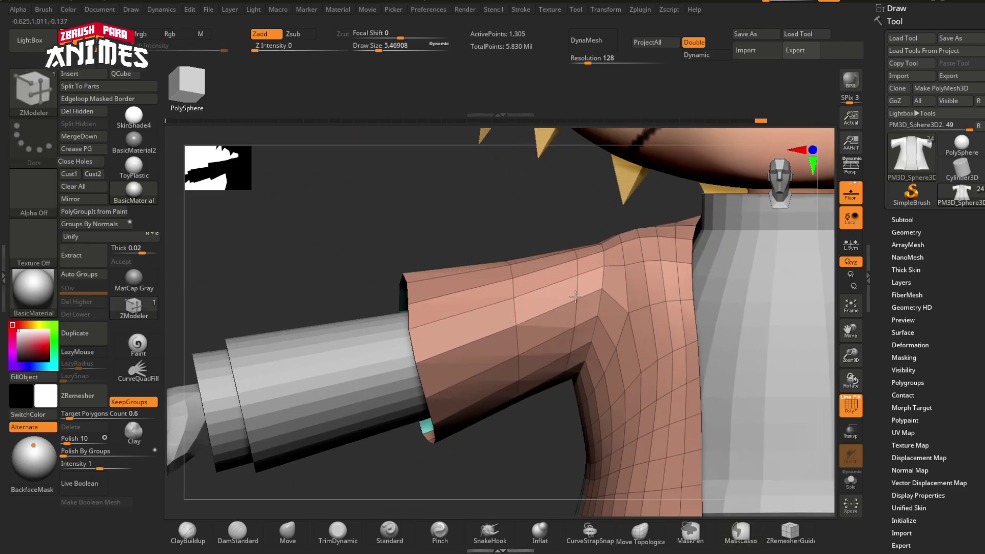
pyautogui.click(445, 352)
pyautogui.keyDown('ctrl'); pyautogui.moveTo(446, 351); pyautogui.dragTo(400, 154, button='right'); pyautogui.keyUp('ctrl')
pyautogui.moveTo(545, 326)
pyautogui.mouseDown(button='right')
pyautogui.moveTo(451, 321)
pyautogui.moveTo(538, 222)
pyautogui.moveTo(531, 339)
pyautogui.mouseUp(button='right')
# Shape the coat's lower front hem corners with the Move brush at a draw size of about 3
pyautogui.click(288, 532)
pyautogui.keyDown('ctrl'); pyautogui.moveTo(559, 302); pyautogui.dragTo(552, 262, button='right'); pyautogui.keyUp('ctrl')
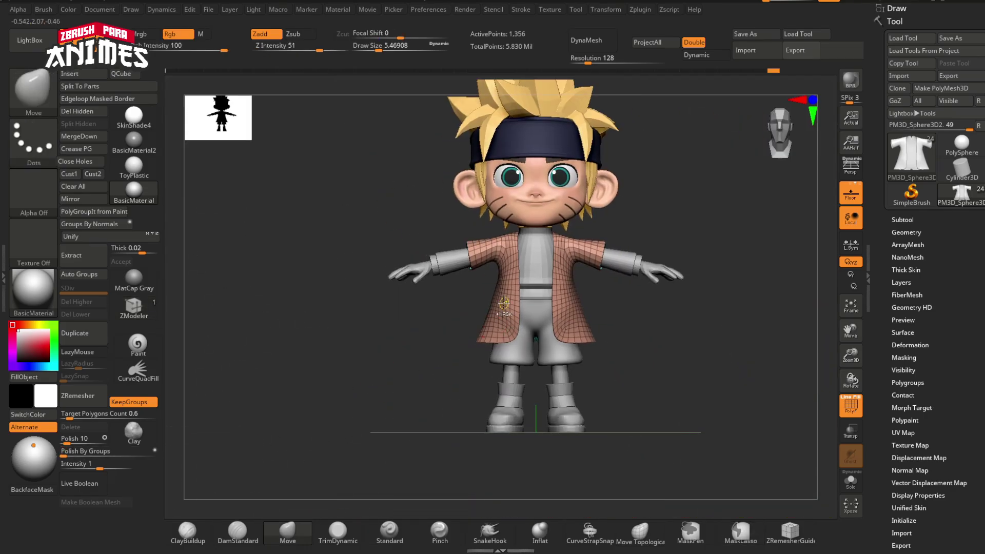
pyautogui.keyDown('ctrl'); pyautogui.moveTo(498, 324); pyautogui.dragTo(520, 412, button='right'); pyautogui.keyUp('ctrl')
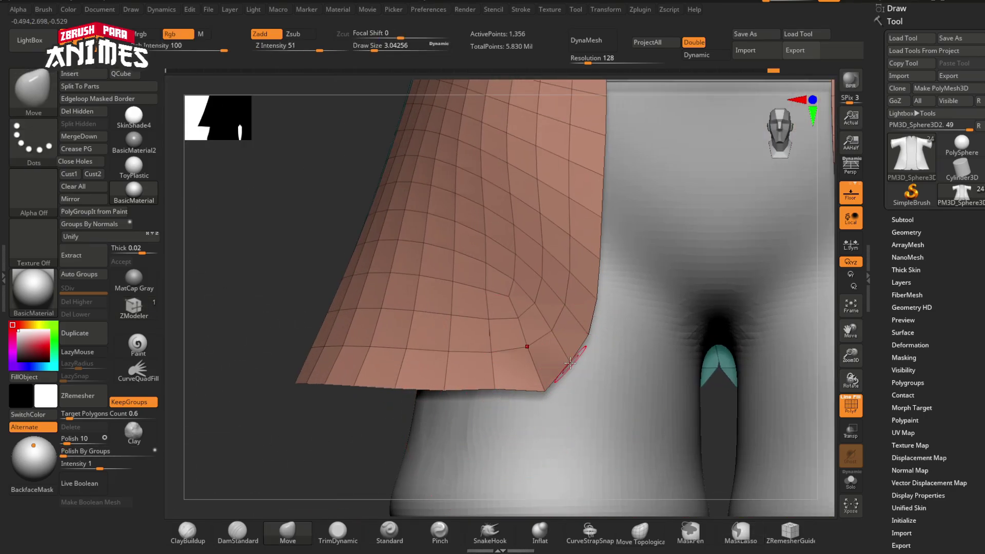
pyautogui.press('f')
pyautogui.keyDown('ctrl'); pyautogui.moveTo(626, 360); pyautogui.dragTo(627, 349, button='right'); pyautogui.keyUp('ctrl')
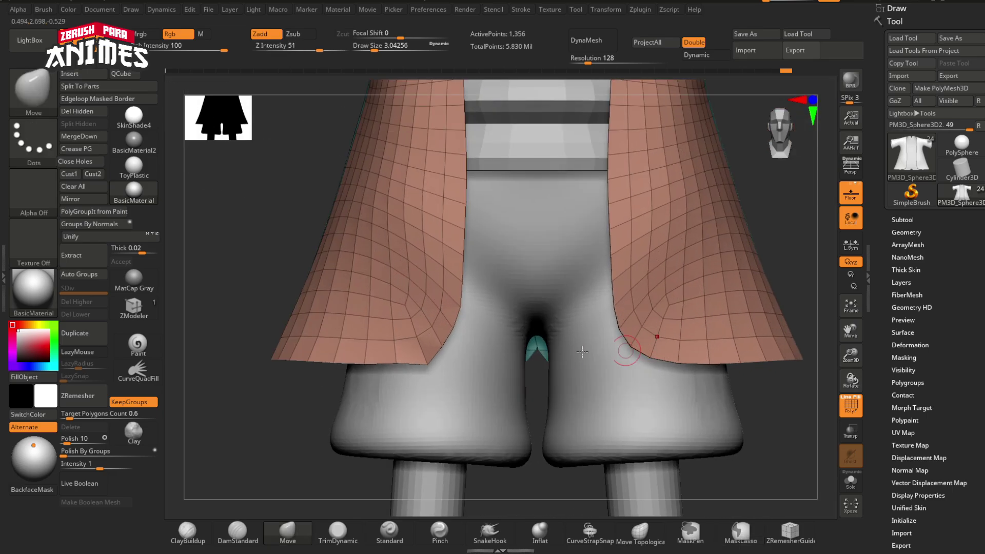
pyautogui.press('b')
pyautogui.press('m')
pyautogui.press('l')
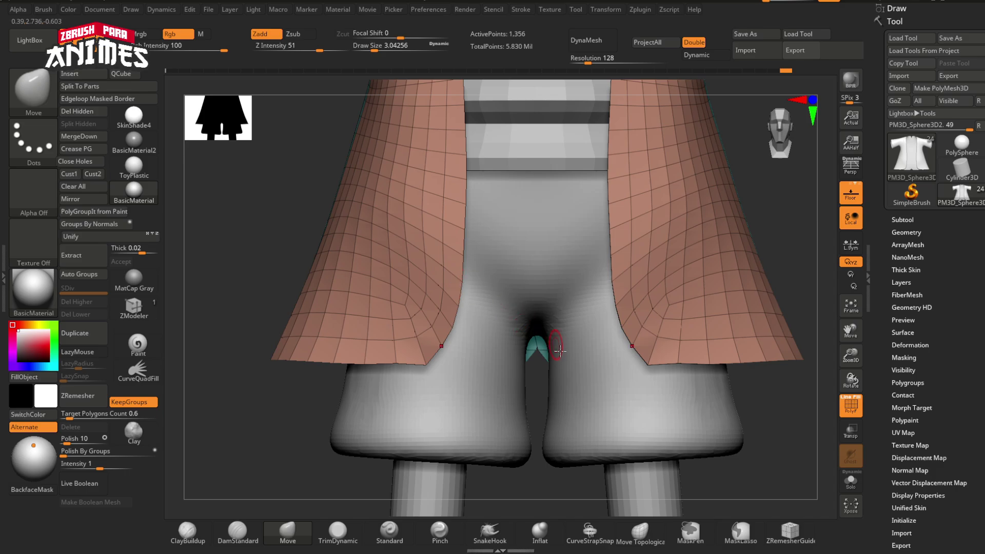
# Isolate the coat in solo view at its split back hem and set the Move brush draw size to about 1
pyautogui.keyDown('ctrl'); pyautogui.moveTo(570, 357); pyautogui.dragTo(513, 299, button='right'); pyautogui.keyUp('ctrl')
pyautogui.keyDown('alt'); pyautogui.moveTo(466, 369); pyautogui.dragTo(585, 356, button='right'); pyautogui.keyUp('alt')
pyautogui.hotkey('ctrl', 'w')
pyautogui.moveTo(427, 373); pyautogui.dragTo(460, 371, button='right')
pyautogui.keyDown('ctrl'); pyautogui.moveTo(460, 372); pyautogui.dragTo(549, 431, button='right'); pyautogui.keyUp('ctrl')
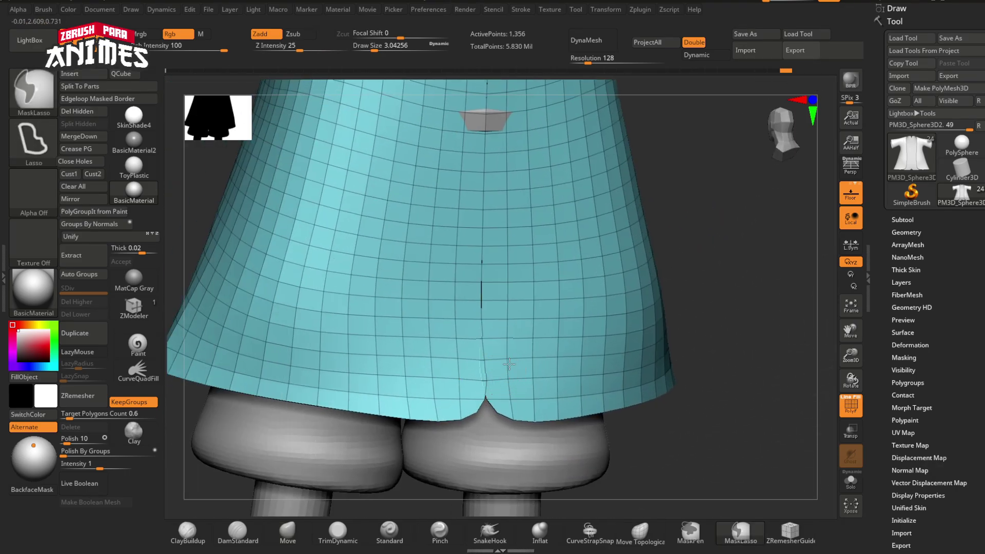
pyautogui.moveTo(509, 363)
pyautogui.keyDown('ctrl'); pyautogui.mouseDown(button='right')
pyautogui.moveTo(505, 413)
pyautogui.moveTo(491, 368)
pyautogui.mouseUp(button='right'); pyautogui.keyUp('ctrl')
pyautogui.keyDown('alt'); pyautogui.moveTo(492, 368); pyautogui.dragTo(488, 395, button='right'); pyautogui.keyUp('alt')
pyautogui.press('s')
pyautogui.moveTo(488, 396); pyautogui.dragTo(505, 396)
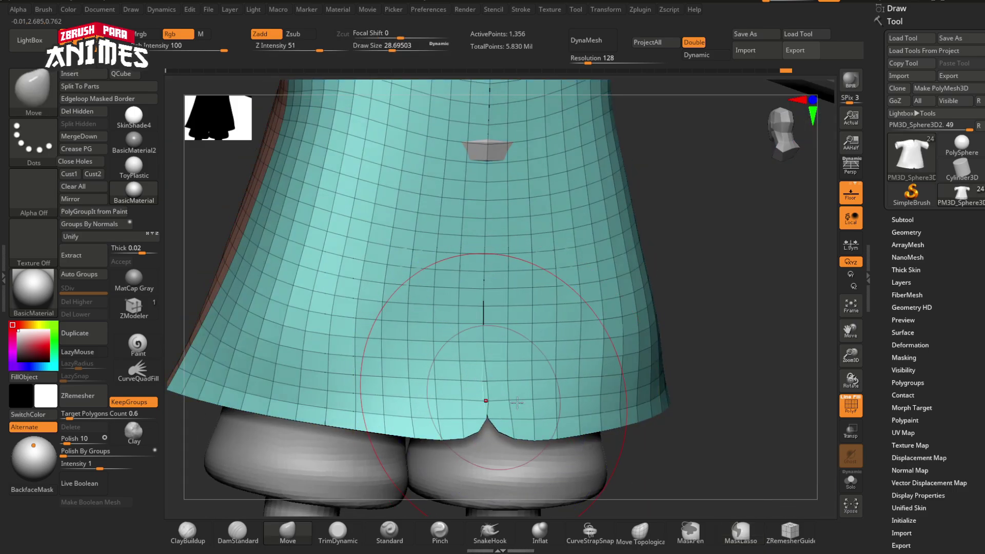
pyautogui.moveTo(517, 403); pyautogui.dragTo(555, 495, button='right')
pyautogui.keyDown('ctrl'); pyautogui.moveTo(443, 460); pyautogui.dragTo(522, 434, button='right'); pyautogui.keyUp('ctrl')
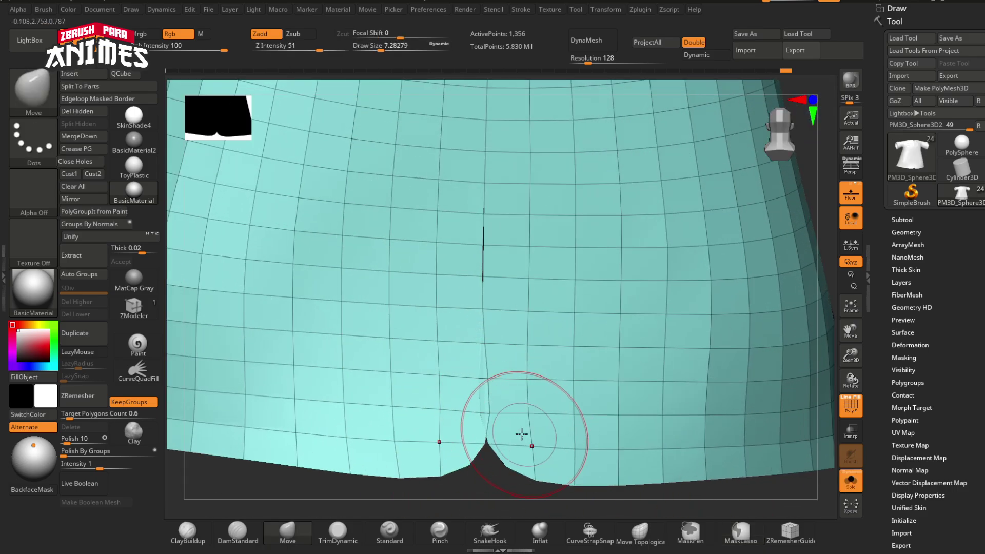
pyautogui.press('s')
pyautogui.moveTo(575, 411); pyautogui.dragTo(556, 416)
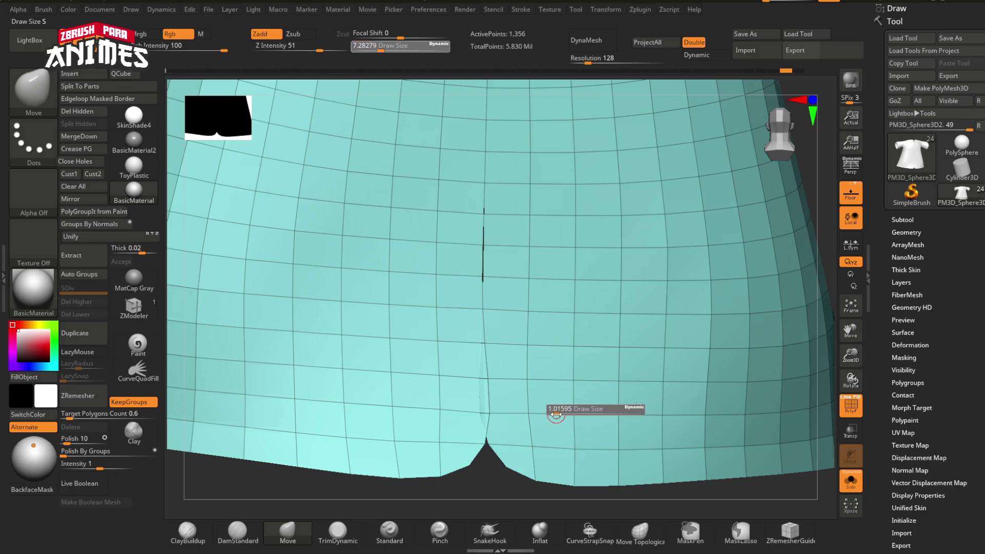
# Pull the split points along the back seam and hem notch together with the Move and Move Topological brushes
pyautogui.keyDown('ctrl'); pyautogui.moveTo(496, 393); pyautogui.dragTo(476, 414, button='right'); pyautogui.keyUp('ctrl')
pyautogui.moveTo(475, 415); pyautogui.dragTo(475, 417)
pyautogui.moveTo(490, 374); pyautogui.dragTo(526, 357)
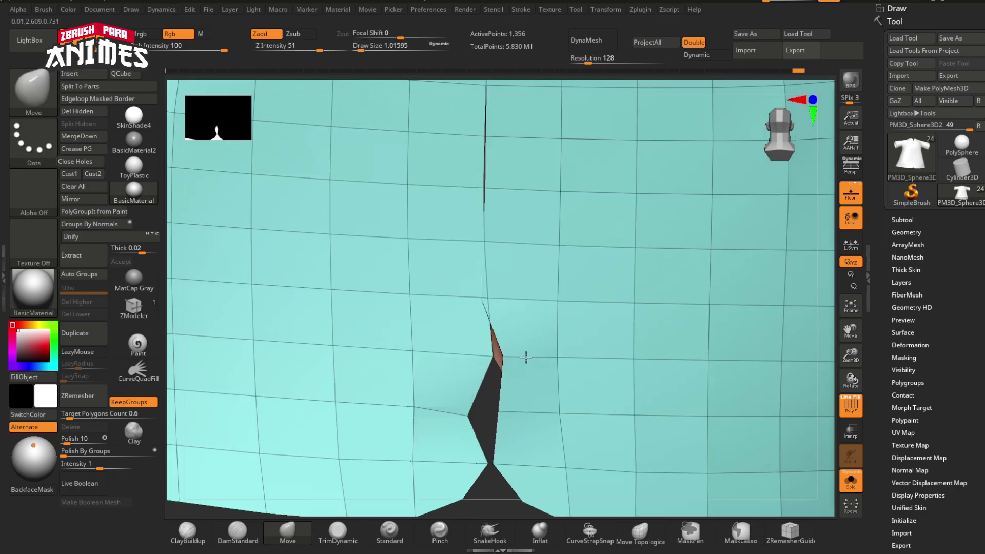
pyautogui.moveTo(505, 239); pyautogui.dragTo(499, 238)
pyautogui.keyDown('alt'); pyautogui.moveTo(490, 219); pyautogui.dragTo(509, 347, button='right'); pyautogui.keyUp('alt')
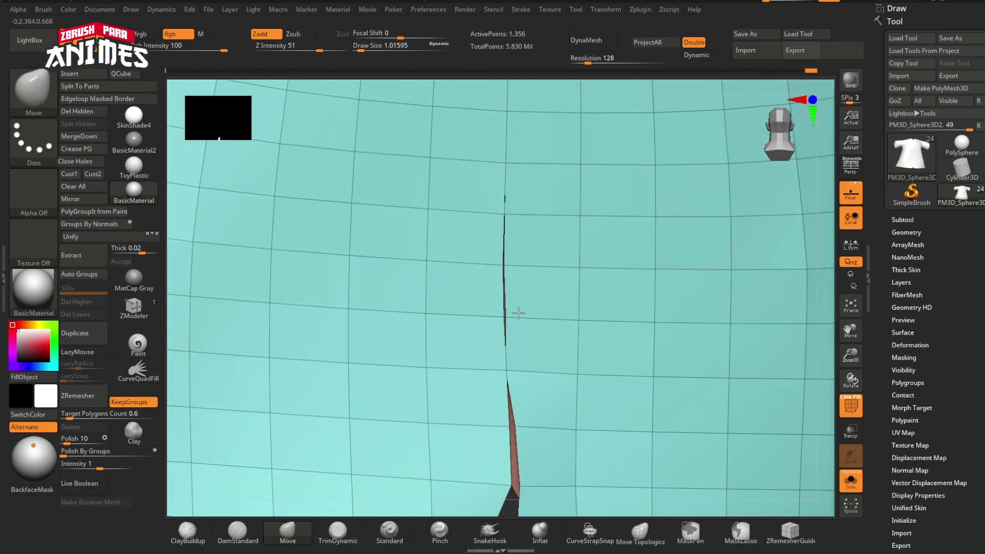
pyautogui.keyDown('ctrl'); pyautogui.moveTo(518, 313); pyautogui.dragTo(517, 257, button='right'); pyautogui.keyUp('ctrl')
pyautogui.keyDown('ctrl'); pyautogui.moveTo(526, 409); pyautogui.dragTo(491, 384, button='right'); pyautogui.keyUp('ctrl')
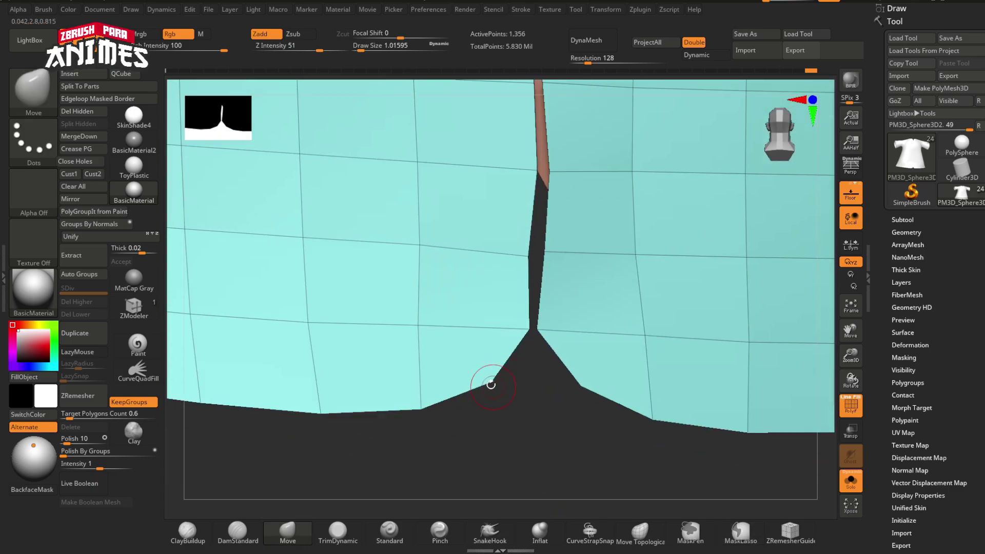
pyautogui.moveTo(546, 393); pyautogui.dragTo(535, 393)
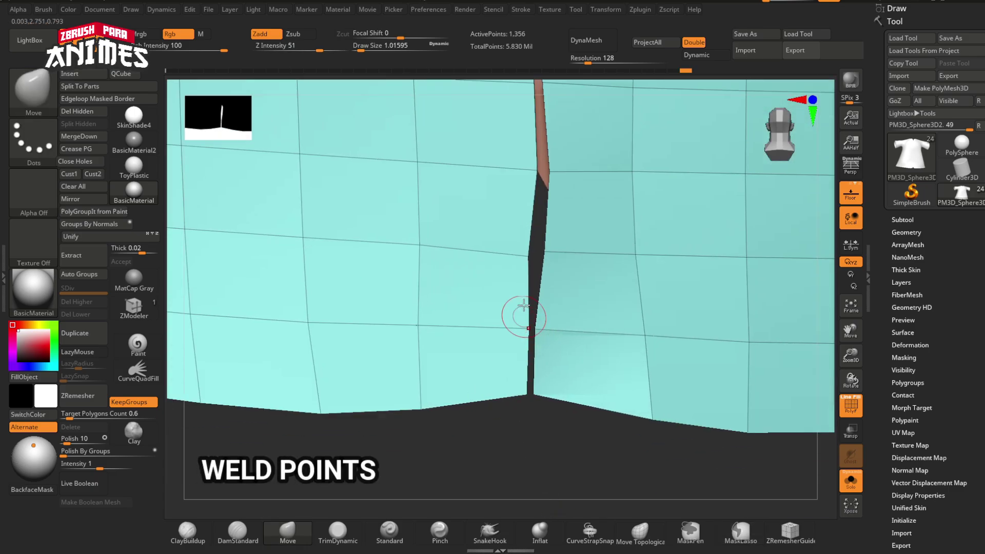
pyautogui.moveTo(550, 251); pyautogui.dragTo(544, 251)
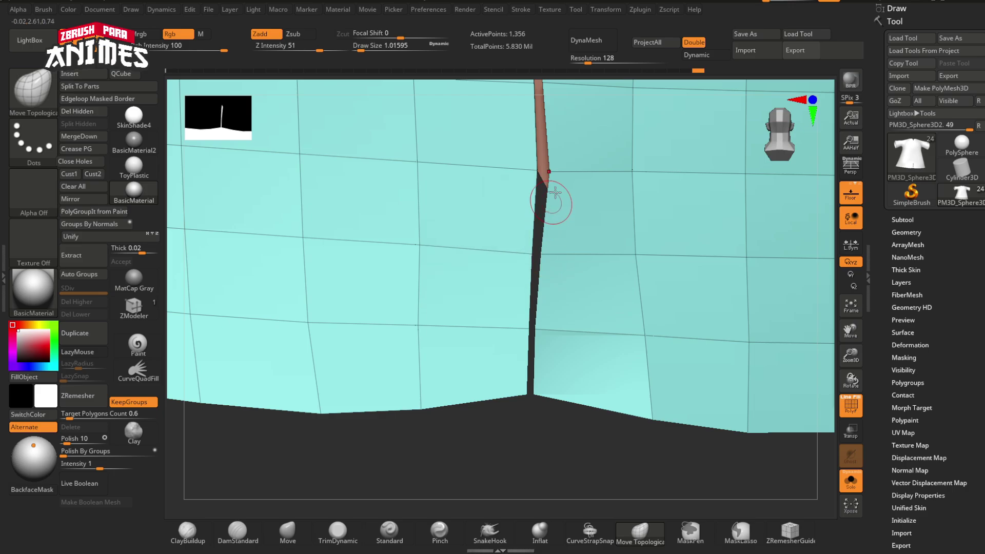
# Weld the points along the coat's back seam using a maximum weld distance of about 19.08
pyautogui.hotkey('ctrl', 'd')
pyautogui.click(906, 232)
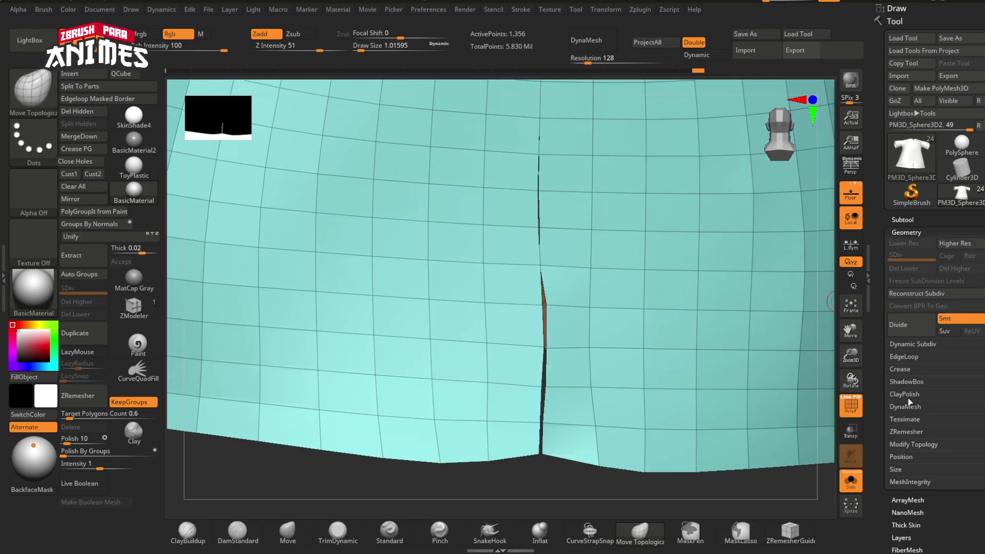
pyautogui.click(918, 446)
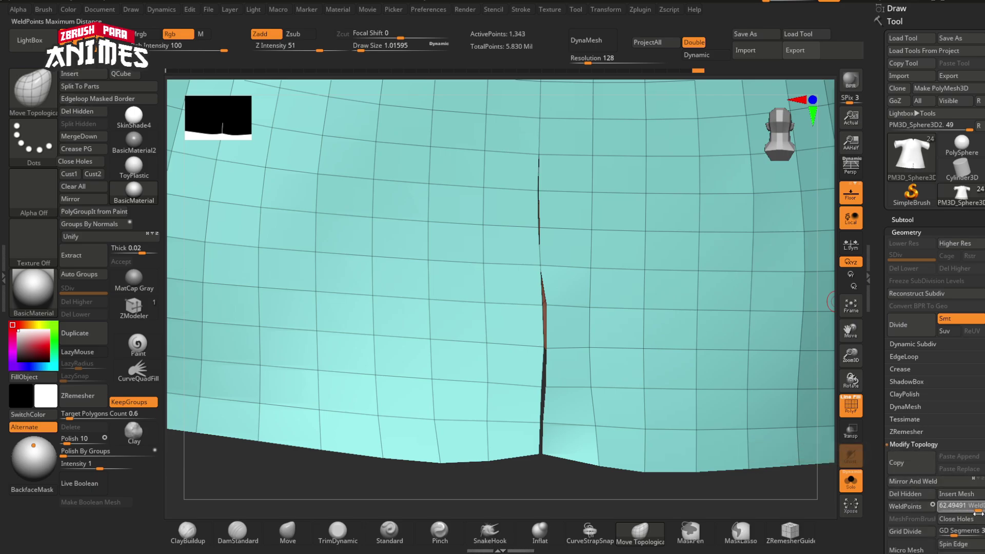
pyautogui.click(906, 507)
pyautogui.click(973, 506)
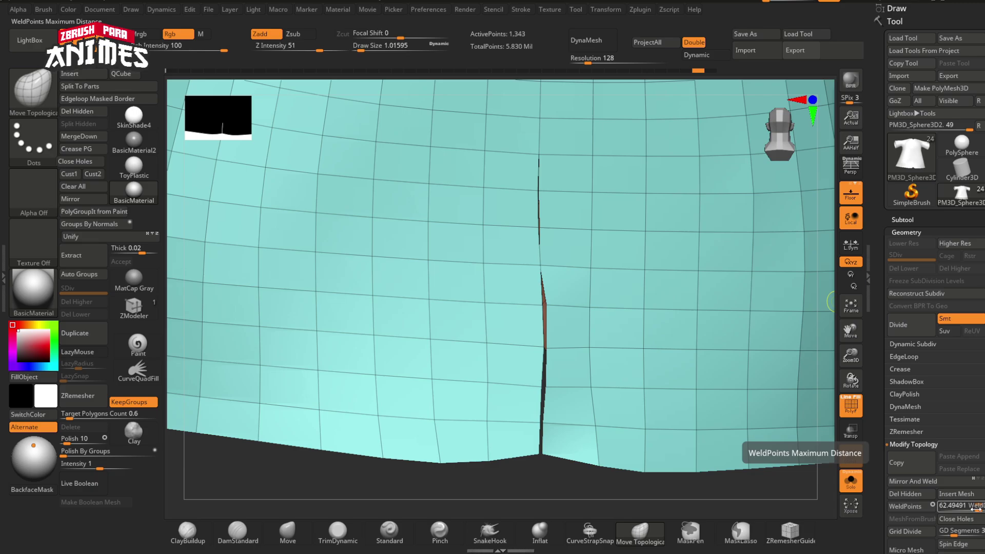
pyautogui.write('19.0832')
pyautogui.click(916, 512)
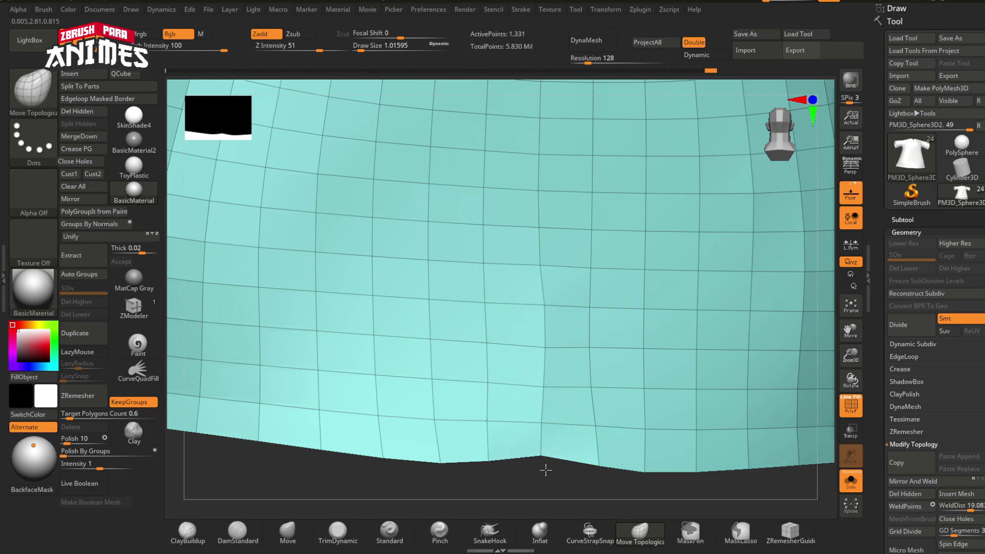
# Close the remaining split at the back of the neckline by welding its points
pyautogui.keyDown('ctrl'); pyautogui.moveTo(519, 307); pyautogui.dragTo(465, 282, button='right'); pyautogui.keyUp('ctrl')
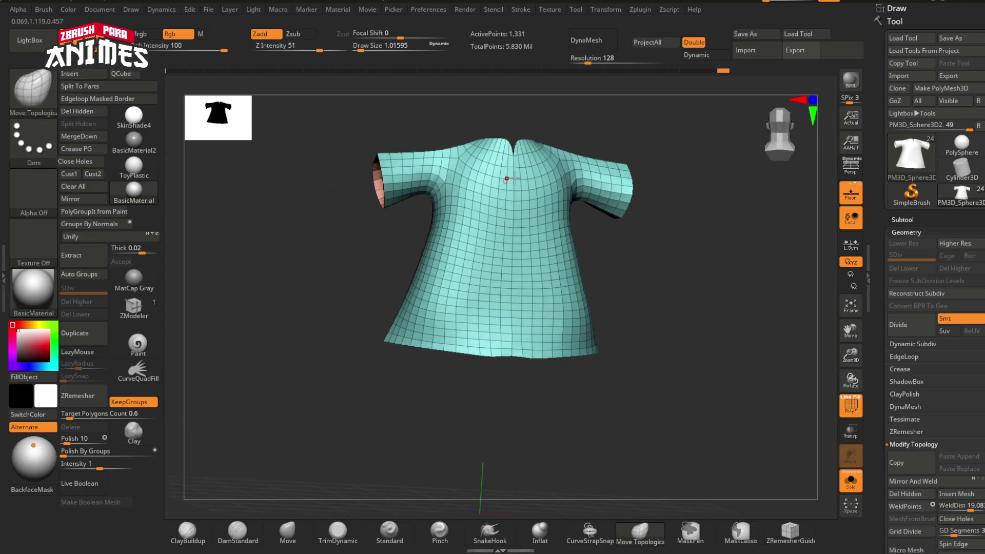
pyautogui.moveTo(509, 178); pyautogui.dragTo(615, 258, button='right')
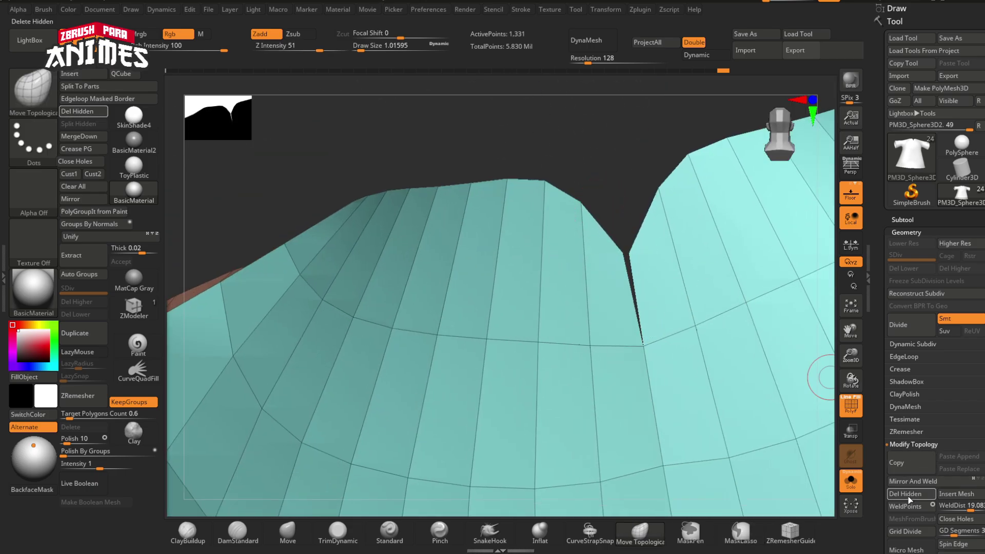
pyautogui.moveTo(621, 195); pyautogui.dragTo(656, 195, button='right')
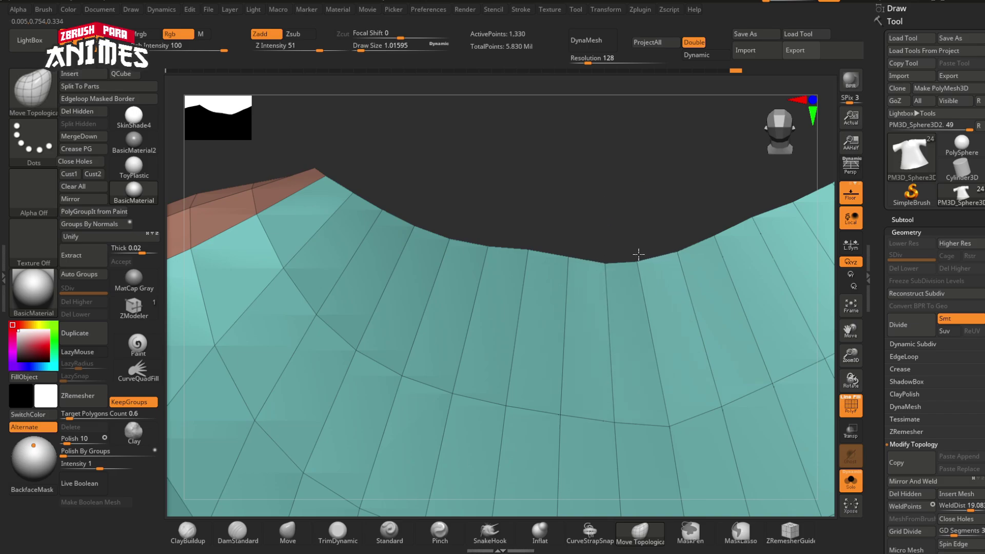
# Assign the whole coat to a single polygroup
pyautogui.keyDown('ctrl'); pyautogui.moveTo(638, 255); pyautogui.dragTo(590, 267, button='right'); pyautogui.keyUp('ctrl')
pyautogui.moveTo(590, 266); pyautogui.dragTo(637, 256, button='right')
pyautogui.keyDown('ctrl'); pyautogui.moveTo(637, 256); pyautogui.dragTo(610, 277, button='right'); pyautogui.keyUp('ctrl')
pyautogui.moveTo(610, 277); pyautogui.dragTo(580, 277, button='right')
pyautogui.keyDown('ctrl'); pyautogui.moveTo(579, 277); pyautogui.dragTo(475, 241, button='right'); pyautogui.keyUp('ctrl')
pyautogui.hotkey('ctrl', 'w')
pyautogui.moveTo(486, 369); pyautogui.dragTo(533, 359, button='right')
pyautogui.keyDown('ctrl'); pyautogui.moveTo(534, 359); pyautogui.dragTo(631, 349, button='right'); pyautogui.keyUp('ctrl')
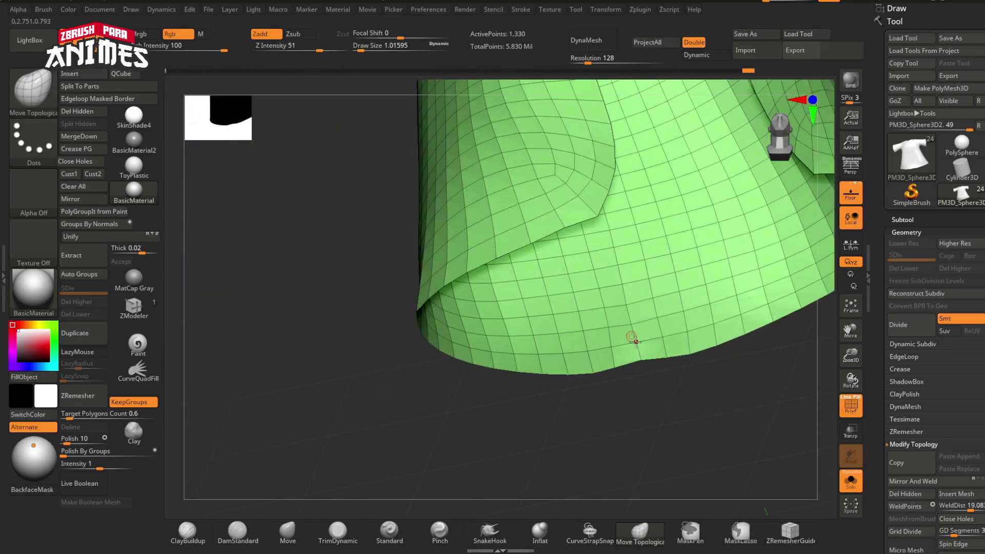
# Set ZModeler's polygon action to Extrude and try it on a hem polygon, undoing the test
pyautogui.click(134, 308)
pyautogui.keyDown('ctrl'); pyautogui.moveTo(513, 377); pyautogui.dragTo(546, 416, button='right'); pyautogui.keyUp('ctrl')
pyautogui.click(542, 417)
pyautogui.hotkey('ctrl', 'z')
pyautogui.press('space')
pyautogui.click(432, 200)
pyautogui.moveTo(546, 417); pyautogui.dragTo(547, 422)
pyautogui.hotkey('ctrl', 'z')
# Extrude the entire coat slightly with the Polygroup All target to give the cloth thickness
pyautogui.press('space')
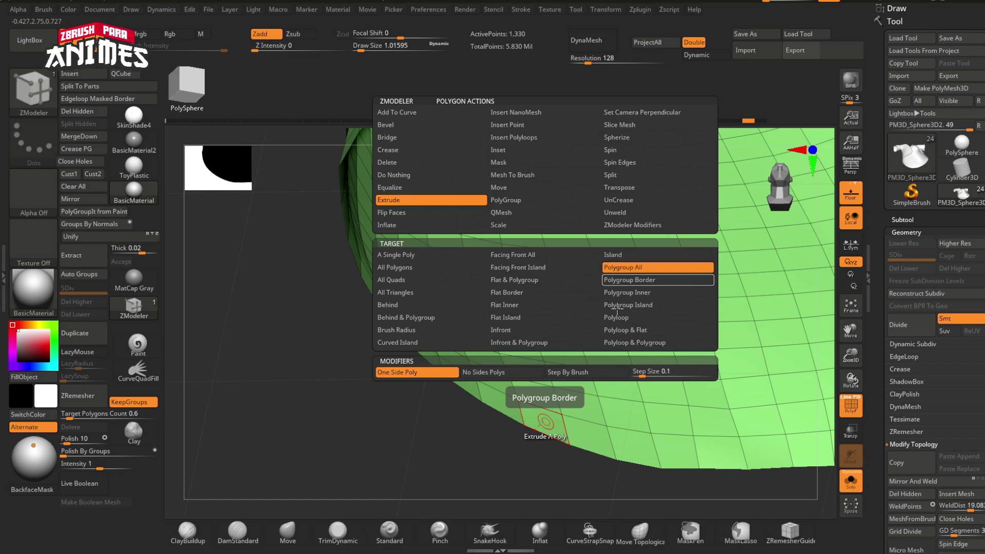
pyautogui.moveTo(549, 415); pyautogui.dragTo(547, 420)
pyautogui.keyDown('ctrl'); pyautogui.moveTo(548, 420); pyautogui.dragTo(484, 390, button='right'); pyautogui.keyUp('ctrl')
pyautogui.moveTo(485, 390); pyautogui.dragTo(461, 400, button='right')
pyautogui.hotkey('ctrl', 'z')
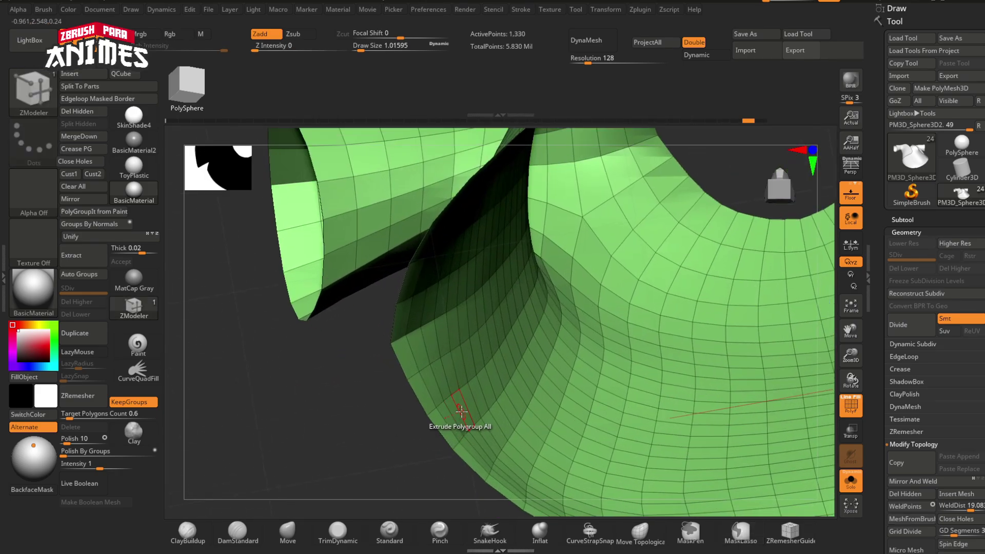
pyautogui.moveTo(462, 411); pyautogui.dragTo(463, 418)
pyautogui.keyDown('ctrl'); pyautogui.moveTo(463, 418); pyautogui.dragTo(544, 292, button='right'); pyautogui.keyUp('ctrl')
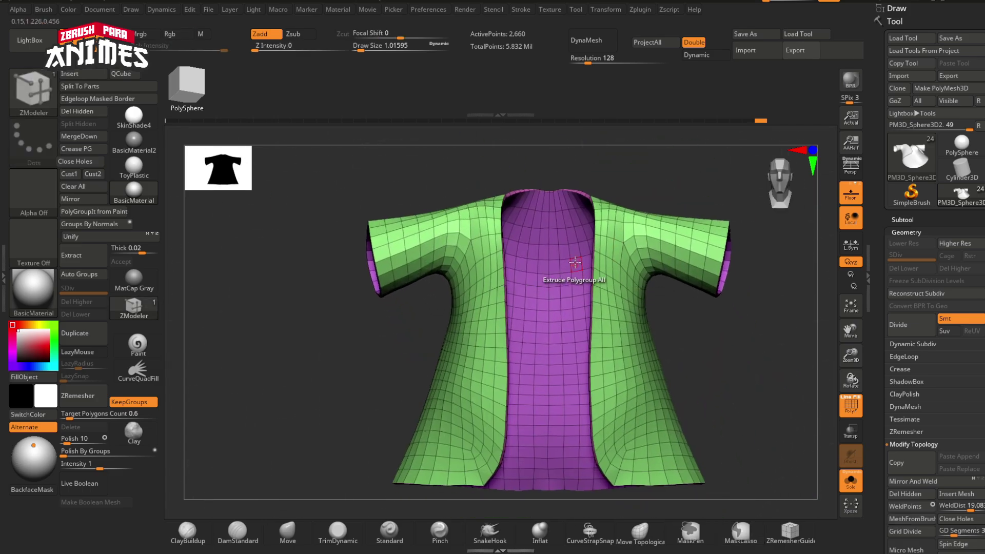
pyautogui.moveTo(574, 262); pyautogui.dragTo(508, 159, button='right')
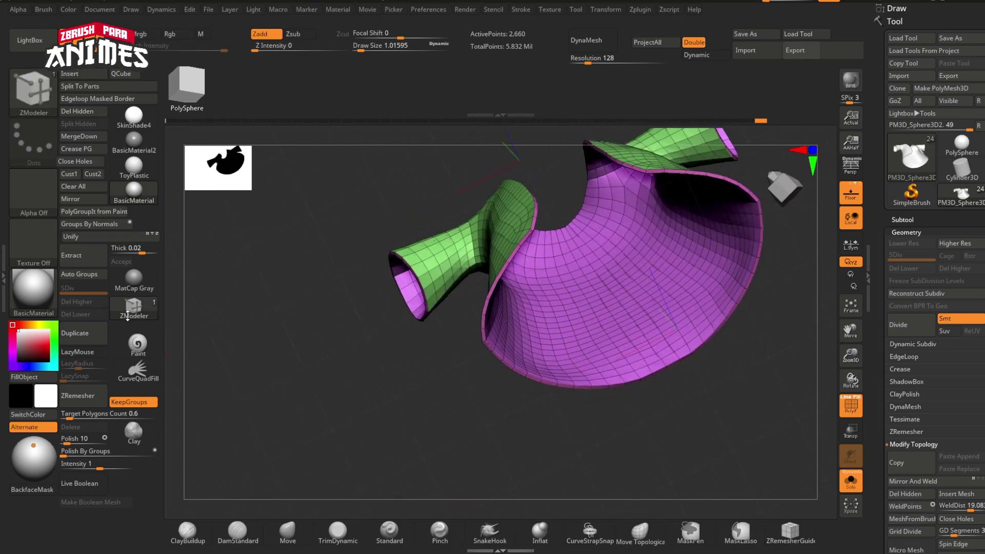
# Regroup the thickened coat into polygroups by its normals and apply a light Polish By Groups to clean the borders
pyautogui.click(108, 228)
pyautogui.moveTo(590, 267); pyautogui.dragTo(502, 299, button='right')
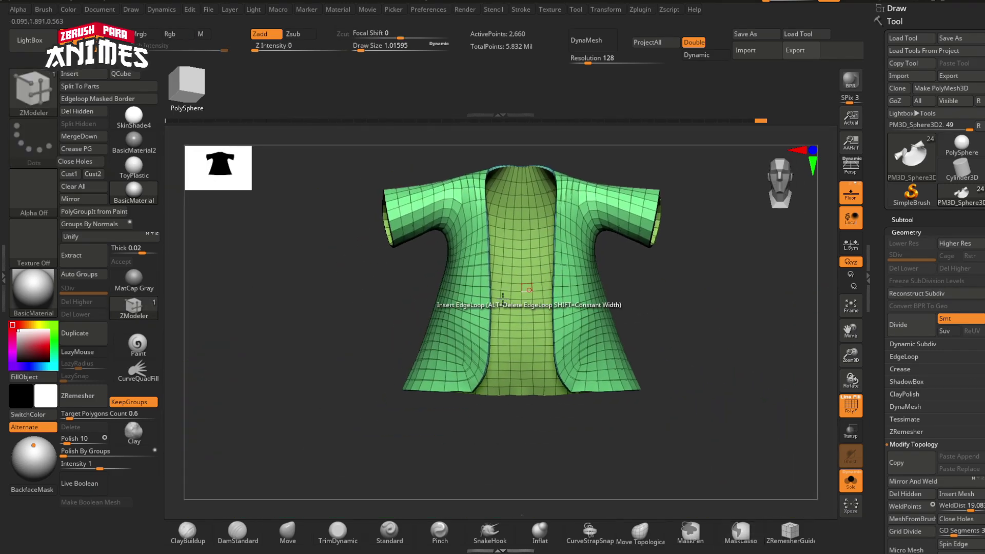
pyautogui.click(76, 453)
pyautogui.hotkey('shift', 'f')
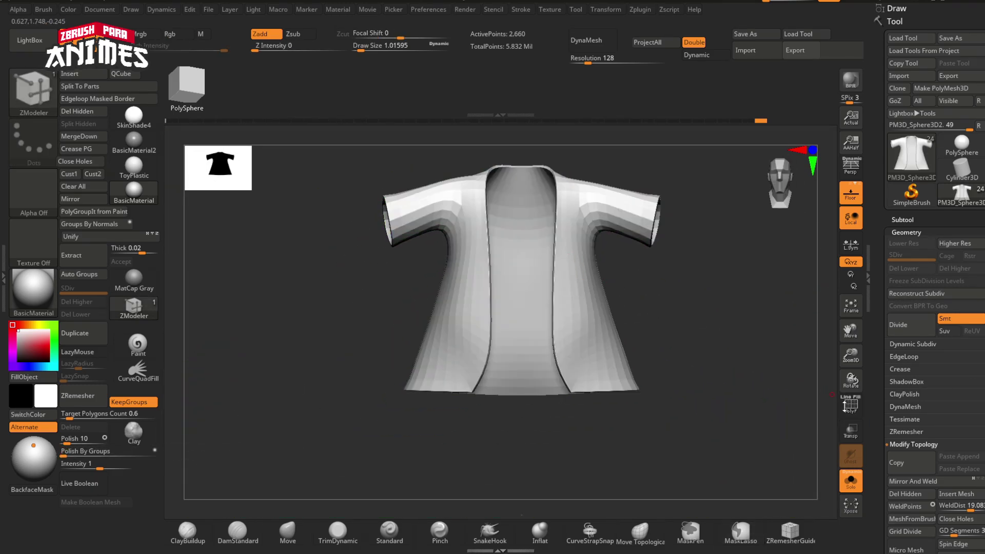
# Show the coat together with the whole character and choose the Move brush at a draw size of about 58
pyautogui.hotkey('shift', 'alt', 's')
pyautogui.keyDown('alt'); pyautogui.moveTo(556, 294); pyautogui.dragTo(595, 348, button='right'); pyautogui.keyUp('alt')
pyautogui.press('s')
pyautogui.moveTo(499, 337); pyautogui.dragTo(529, 336)
pyautogui.hotkey('shift', 'f')
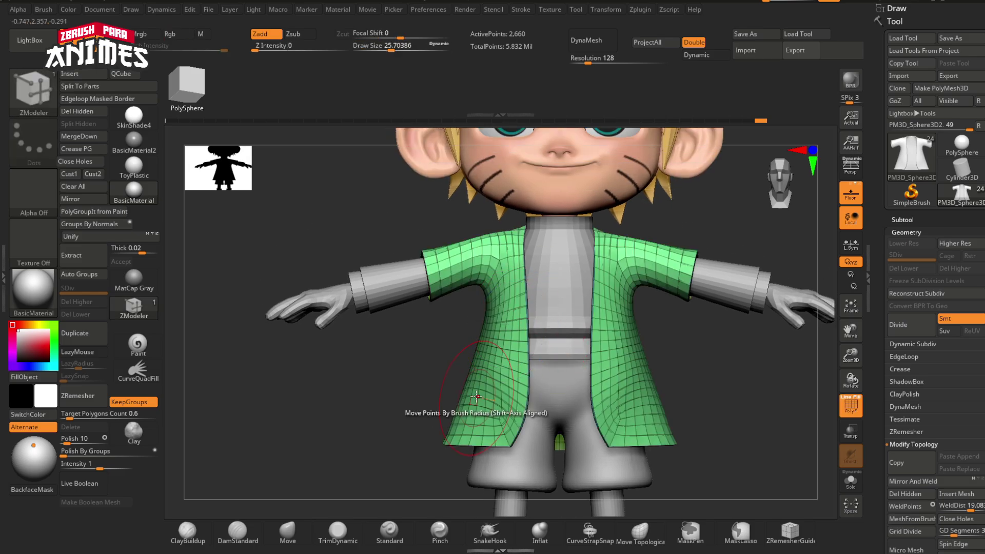
pyautogui.keyDown('ctrl'); pyautogui.moveTo(476, 411); pyautogui.dragTo(561, 350, button='right'); pyautogui.keyUp('ctrl')
pyautogui.click(287, 533)
pyautogui.moveTo(469, 410)
pyautogui.keyDown('ctrl'); pyautogui.mouseDown(button='right')
pyautogui.moveTo(499, 352)
pyautogui.moveTo(520, 363)
pyautogui.moveTo(488, 370)
pyautogui.mouseUp(button='right'); pyautogui.keyUp('ctrl')
pyautogui.press('s')
pyautogui.moveTo(483, 370); pyautogui.dragTo(488, 370)
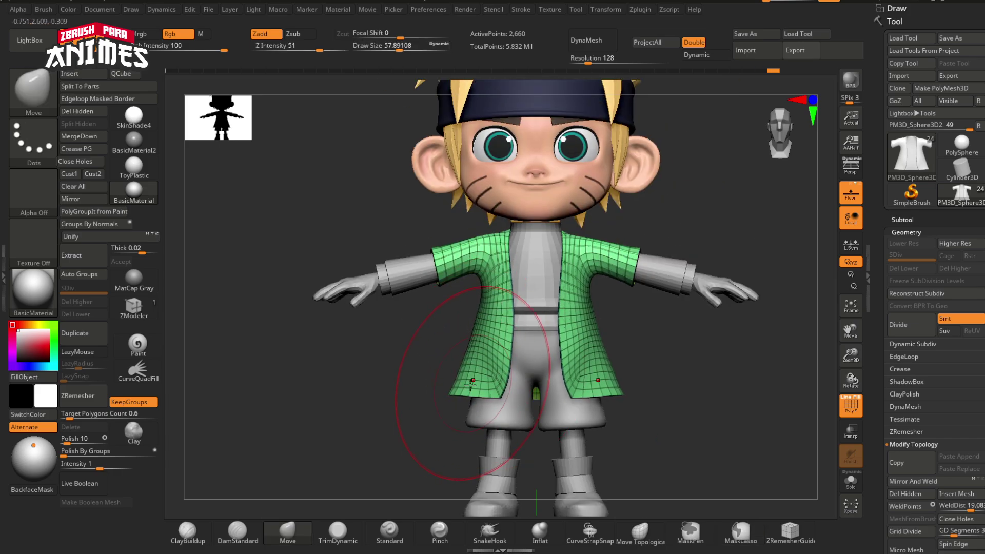
# Examine how the coat fits around the back, shoulders and sleeves, reducing the brush's draw size to about 19
pyautogui.moveTo(471, 384); pyautogui.dragTo(517, 375, button='right')
pyautogui.keyDown('shift'); pyautogui.moveTo(468, 339); pyautogui.dragTo(508, 333, button='right'); pyautogui.keyUp('shift')
pyautogui.keyDown('ctrl'); pyautogui.moveTo(347, 308); pyautogui.dragTo(482, 341, button='right'); pyautogui.keyUp('ctrl')
pyautogui.moveTo(474, 292); pyautogui.dragTo(505, 279, button='right')
pyautogui.keyDown('alt'); pyautogui.moveTo(349, 267); pyautogui.dragTo(444, 314, button='right'); pyautogui.keyUp('alt')
pyautogui.press('s')
pyautogui.moveTo(436, 358); pyautogui.dragTo(425, 358)
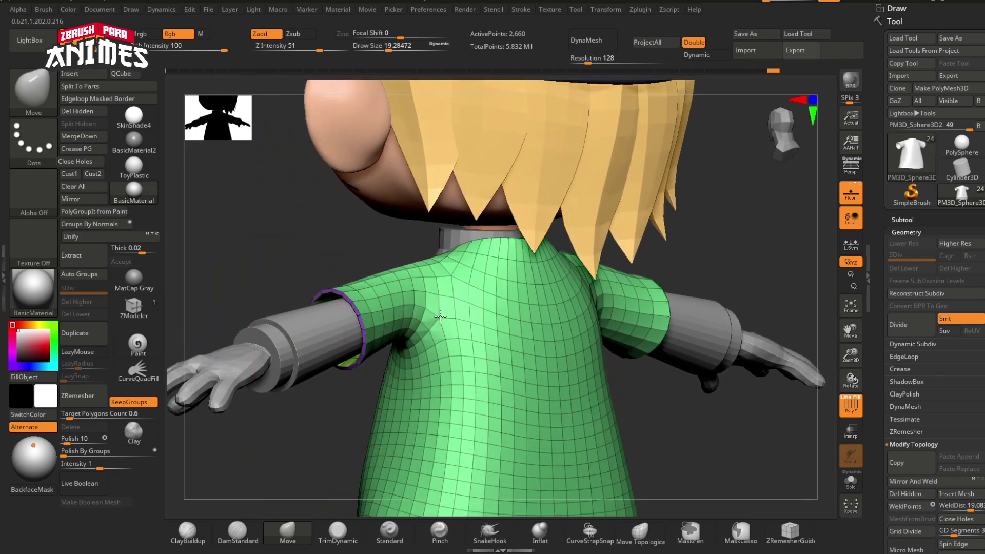
pyautogui.moveTo(440, 317); pyautogui.dragTo(518, 309, button='right')
pyautogui.keyDown('shift'); pyautogui.moveTo(436, 285); pyautogui.dragTo(465, 282, button='right'); pyautogui.keyUp('shift')
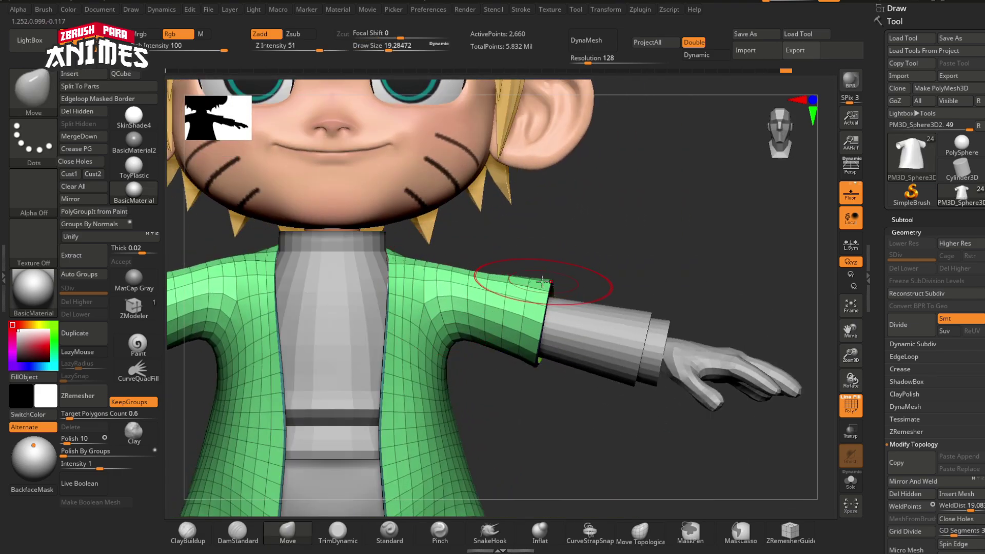
# Mask the coat except for its sleeve ends, centre the gizmo on them, scale the openings up slightly and clear the mask
pyautogui.keyDown('ctrl'); pyautogui.moveTo(462, 326); pyautogui.dragTo(432, 316, button='right'); pyautogui.keyUp('ctrl')
pyautogui.keyDown('alt'); pyautogui.moveTo(432, 316); pyautogui.dragTo(508, 319, button='right'); pyautogui.keyUp('alt')
pyautogui.keyDown('ctrl'); pyautogui.moveTo(607, 289); pyautogui.dragTo(627, 319, button='right'); pyautogui.keyUp('ctrl')
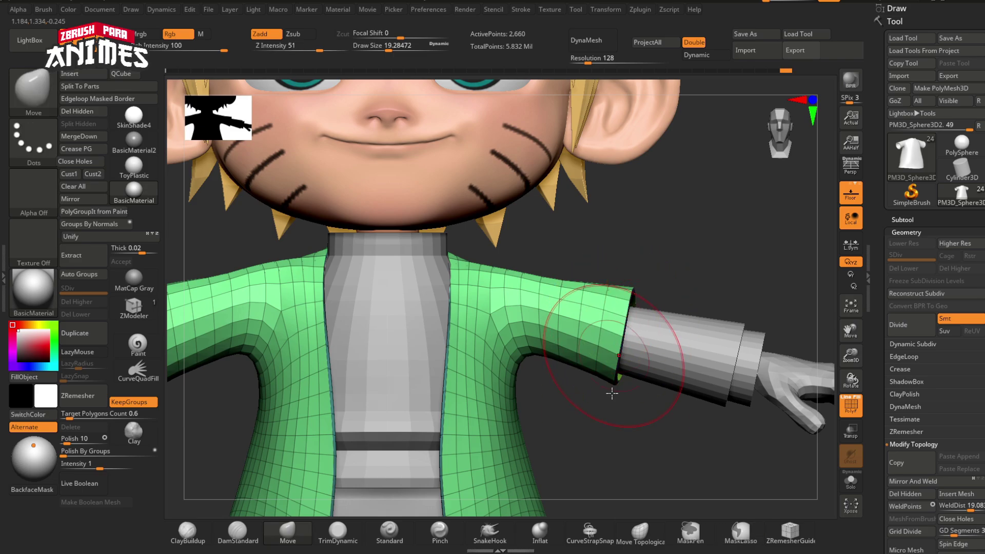
pyautogui.press('ctrl')
pyautogui.keyDown('ctrl'); pyautogui.moveTo(715, 256); pyautogui.dragTo(719, 328); pyautogui.keyUp('ctrl')
pyautogui.keyDown('ctrl'); pyautogui.click(716, 274); pyautogui.keyUp('ctrl')
pyautogui.keyDown('ctrl'); pyautogui.moveTo(708, 318); pyautogui.dragTo(681, 281, button='right'); pyautogui.keyUp('ctrl')
pyautogui.press('w')
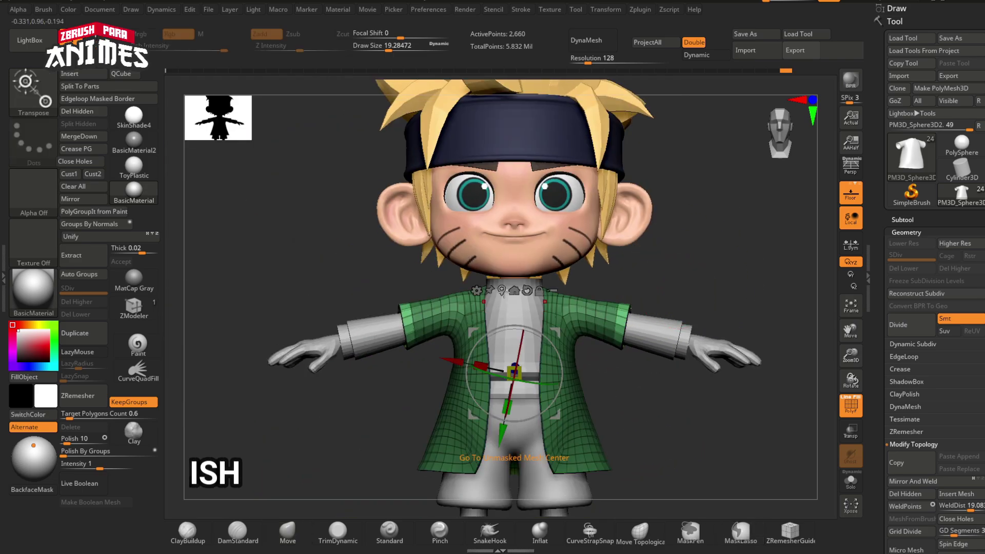
pyautogui.click(502, 290)
pyautogui.keyDown('ctrl'); pyautogui.moveTo(634, 303); pyautogui.dragTo(651, 336, button='right'); pyautogui.keyUp('ctrl')
pyautogui.moveTo(601, 350)
pyautogui.mouseDown()
pyautogui.moveTo(626, 342)
pyautogui.moveTo(613, 346)
pyautogui.mouseUp()
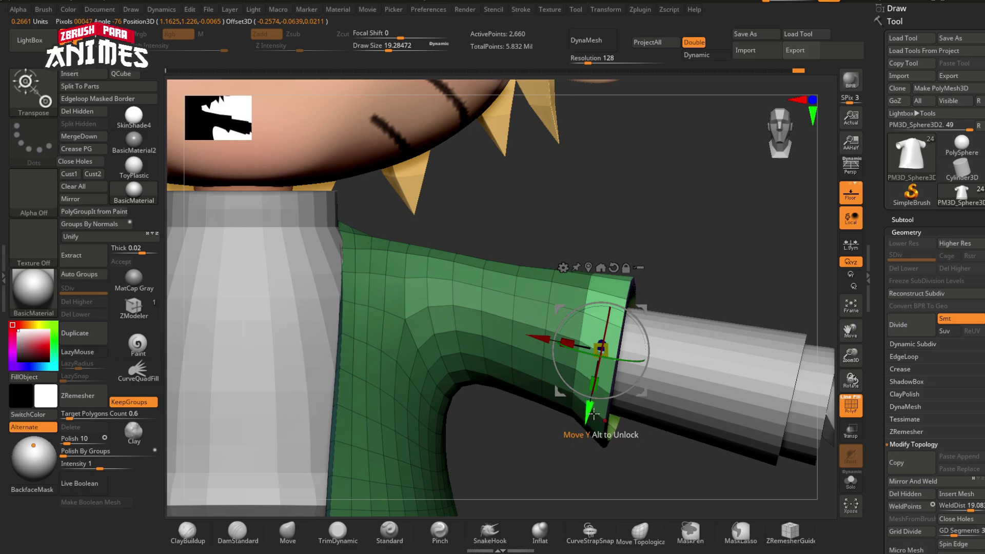
pyautogui.keyDown('ctrl'); pyautogui.moveTo(588, 369); pyautogui.dragTo(585, 336, button='right'); pyautogui.keyUp('ctrl')
pyautogui.press('q')
pyautogui.keyDown('ctrl'); pyautogui.moveTo(605, 305); pyautogui.dragTo(615, 334); pyautogui.keyUp('ctrl')
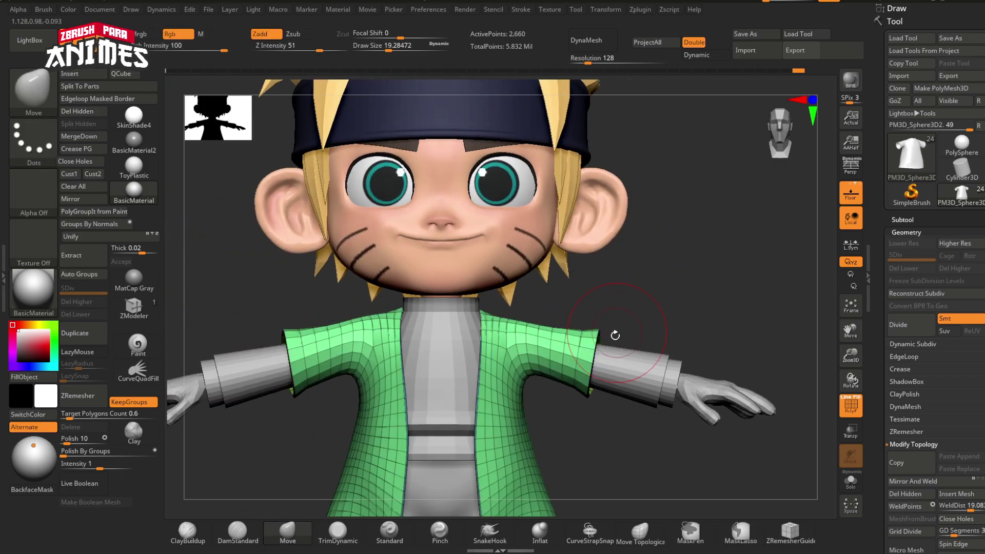
# Review the coat's silhouette on the full character from several sides, with and without the wireframe
pyautogui.keyDown('alt'); pyautogui.moveTo(615, 335); pyautogui.dragTo(635, 305, button='right'); pyautogui.keyUp('alt')
pyautogui.keyDown('ctrl'); pyautogui.moveTo(361, 338); pyautogui.dragTo(401, 398, button='right'); pyautogui.keyUp('ctrl')
pyautogui.hotkey('shift', 'f')
pyautogui.press('f')
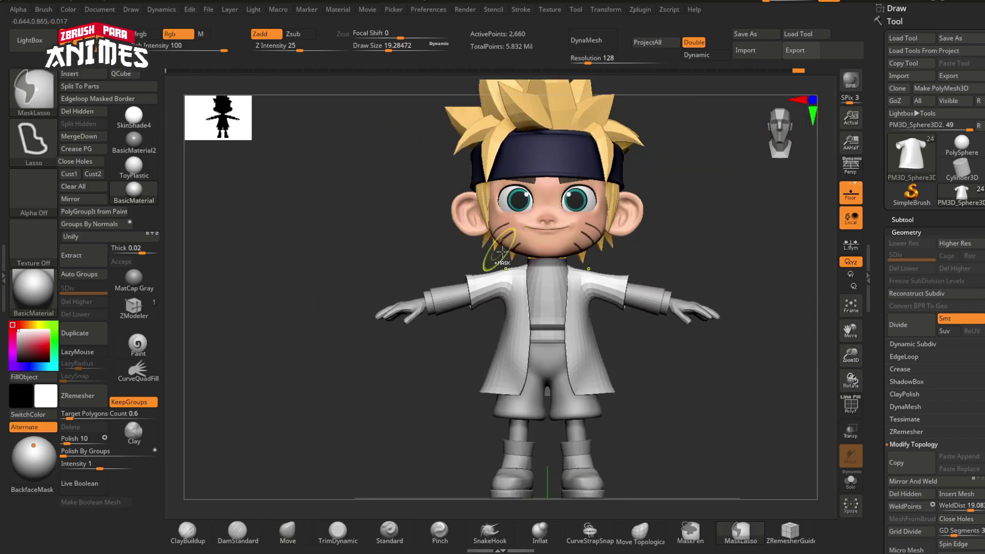
pyautogui.keyDown('ctrl'); pyautogui.moveTo(554, 231); pyautogui.dragTo(580, 277, button='right'); pyautogui.keyUp('ctrl')
pyautogui.hotkey('shift', 'f')
pyautogui.keyDown('shift'); pyautogui.moveTo(584, 280); pyautogui.dragTo(407, 282); pyautogui.keyUp('shift')
pyautogui.keyDown('ctrl'); pyautogui.moveTo(459, 260); pyautogui.dragTo(469, 287, button='right'); pyautogui.keyUp('ctrl')
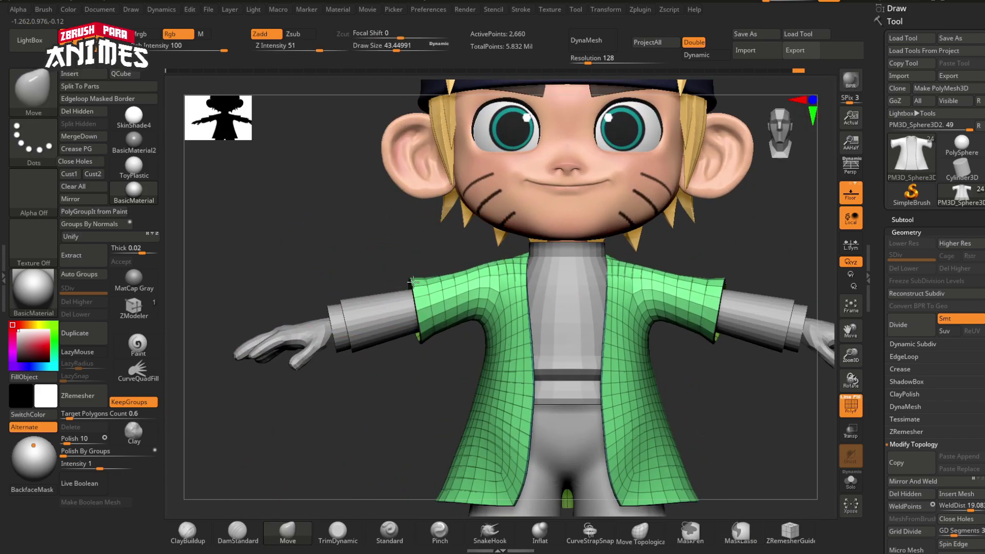
pyautogui.moveTo(277, 277); pyautogui.dragTo(493, 275, button='right')
pyautogui.moveTo(369, 359)
pyautogui.keyDown('ctrl'); pyautogui.mouseDown(button='right')
pyautogui.moveTo(367, 336)
pyautogui.moveTo(402, 313)
pyautogui.mouseUp(button='right'); pyautogui.keyUp('ctrl')
pyautogui.keyDown('shift'); pyautogui.moveTo(402, 314); pyautogui.dragTo(343, 375); pyautogui.keyUp('shift')
pyautogui.moveTo(288, 375); pyautogui.dragTo(516, 375, button='right')
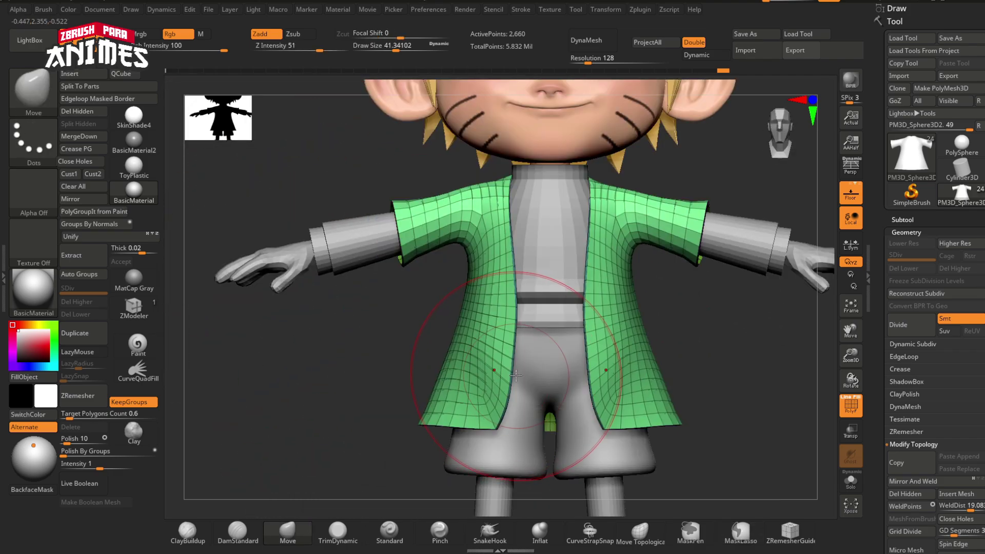
# Nudge the coat's side and front edge with the Move brush and smooth the area near the underarm
pyautogui.moveTo(463, 361); pyautogui.dragTo(459, 361)
pyautogui.hotkey('shift', 'f')
pyautogui.keyDown('ctrl'); pyautogui.moveTo(494, 337); pyautogui.dragTo(503, 303, button='right'); pyautogui.keyUp('ctrl')
pyautogui.moveTo(503, 302)
pyautogui.mouseDown(button='right')
pyautogui.moveTo(462, 303)
pyautogui.moveTo(452, 331)
pyautogui.mouseUp(button='right')
pyautogui.press('s')
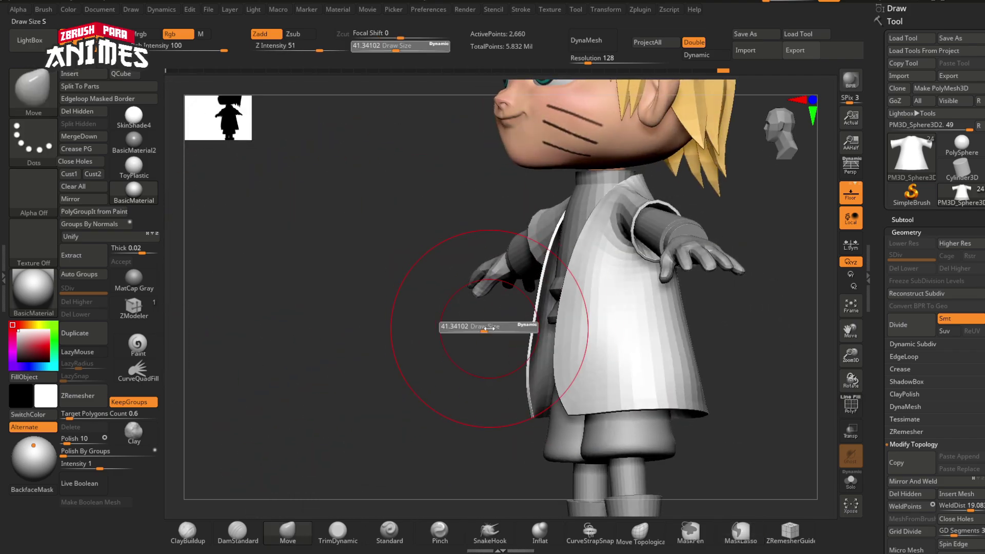
pyautogui.moveTo(487, 328); pyautogui.dragTo(494, 329)
pyautogui.moveTo(532, 325); pyautogui.dragTo(541, 323)
pyautogui.moveTo(541, 323); pyautogui.dragTo(623, 321, button='right')
pyautogui.keyDown('ctrl'); pyautogui.moveTo(623, 321); pyautogui.dragTo(631, 366, button='right'); pyautogui.keyUp('ctrl')
pyautogui.keyDown('shift'); pyautogui.moveTo(641, 287); pyautogui.dragTo(664, 301); pyautogui.keyUp('shift')
# Adjust the coat's collar and front opening around the shirt with the Move brush at a draw size of about 26
pyautogui.press('s')
pyautogui.moveTo(616, 263); pyautogui.dragTo(609, 258)
pyautogui.moveTo(609, 257); pyautogui.dragTo(570, 262, button='right')
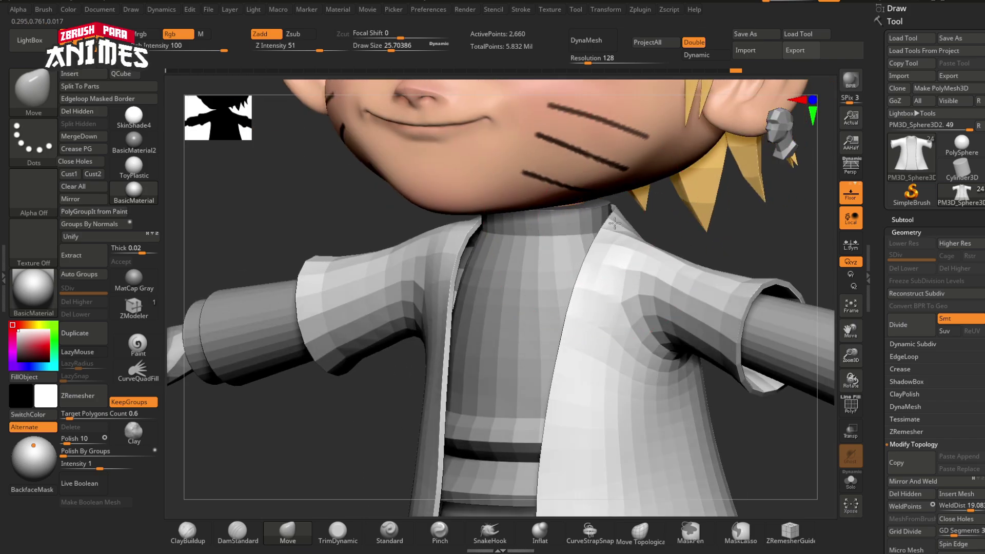
pyautogui.moveTo(667, 262); pyautogui.dragTo(567, 256, button='right')
pyautogui.moveTo(457, 287); pyautogui.dragTo(533, 241, button='right')
pyautogui.moveTo(377, 334); pyautogui.dragTo(477, 385, button='right')
pyautogui.hotkey('shift', 'f')
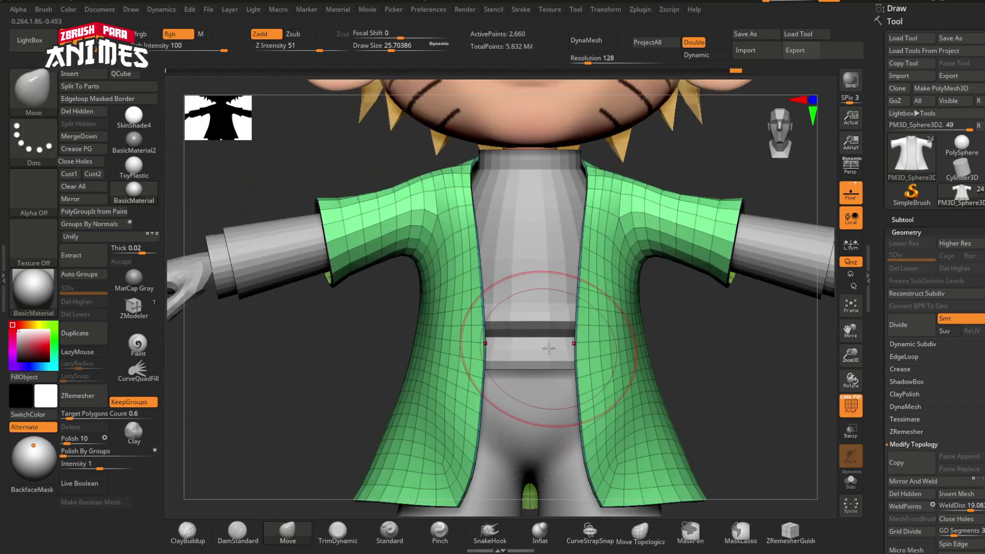
pyautogui.keyDown('alt'); pyautogui.click(514, 259); pyautogui.keyUp('alt')
pyautogui.keyDown('alt'); pyautogui.click(604, 262); pyautogui.keyUp('alt')
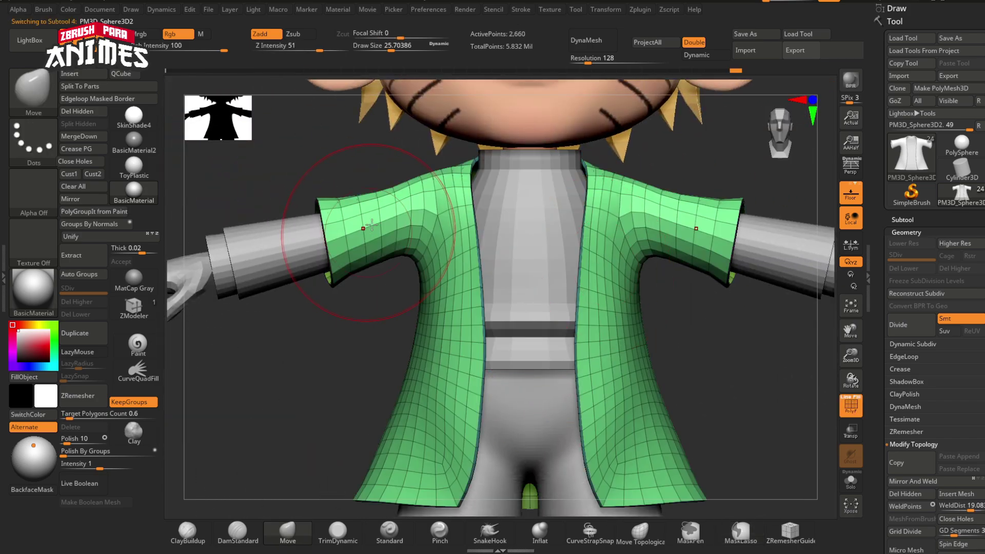
# Fine-tune the coat's shoulder beside the collar with the Move brush at a draw size of about 12
pyautogui.keyDown('ctrl'); pyautogui.moveTo(372, 225); pyautogui.dragTo(393, 265, button='right'); pyautogui.keyUp('ctrl')
pyautogui.press('s')
pyautogui.moveTo(440, 262); pyautogui.dragTo(430, 262)
pyautogui.moveTo(430, 262); pyautogui.dragTo(461, 252, button='right')
pyautogui.moveTo(468, 213); pyautogui.dragTo(462, 208)
pyautogui.keyDown('ctrl'); pyautogui.moveTo(461, 208); pyautogui.dragTo(464, 164, button='right'); pyautogui.keyUp('ctrl')
pyautogui.keyDown('shift'); pyautogui.moveTo(593, 233); pyautogui.dragTo(547, 231, button='right'); pyautogui.keyUp('shift')
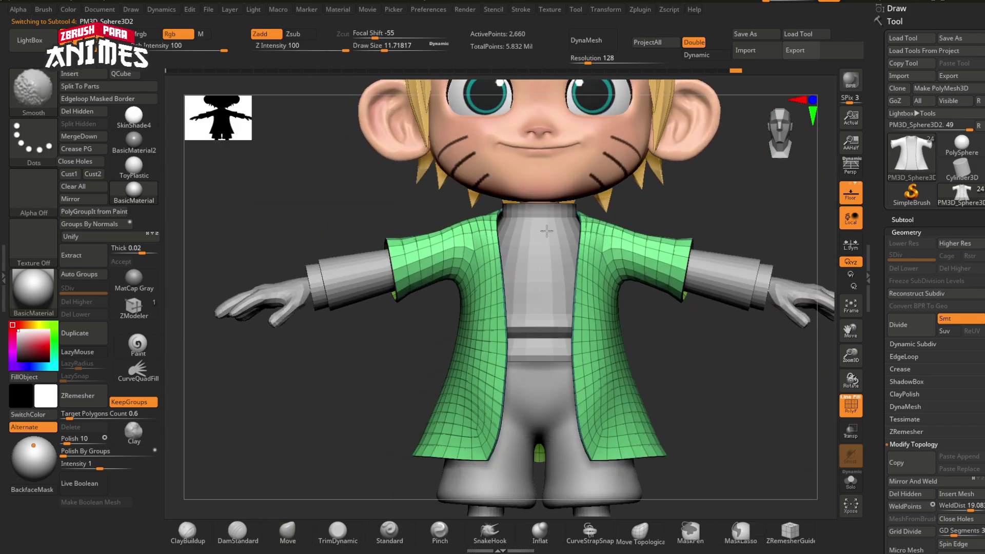
pyautogui.moveTo(594, 292)
pyautogui.keyDown('ctrl'); pyautogui.mouseDown(button='right')
pyautogui.moveTo(559, 280)
pyautogui.moveTo(583, 274)
pyautogui.moveTo(554, 314)
pyautogui.mouseUp(button='right'); pyautogui.keyUp('ctrl')
pyautogui.hotkey('shift', 'f')
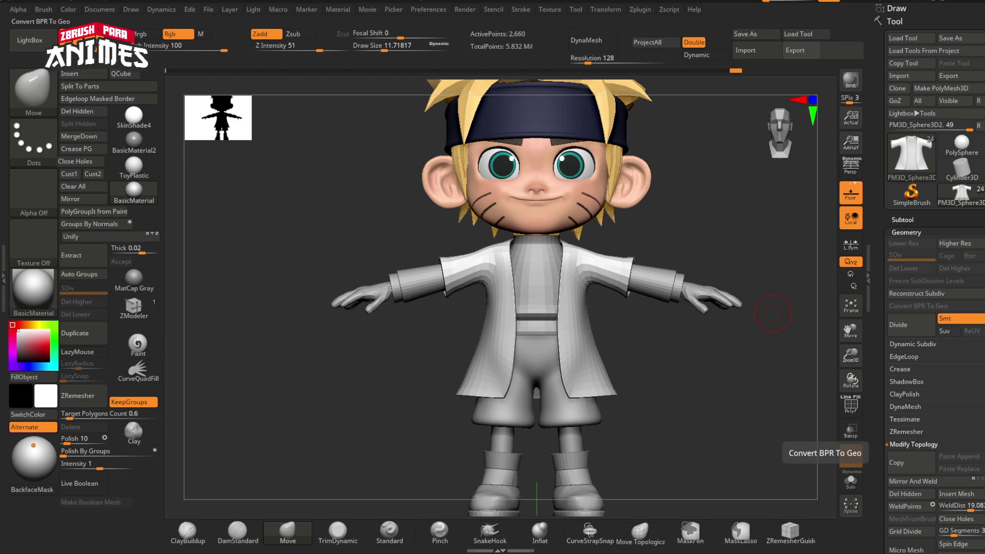
# Isolate the shorts, show their wireframe, and try ZRemesher with KeepGroups on and a target polygon count of 5
pyautogui.keyDown('ctrl'); pyautogui.moveTo(772, 314); pyautogui.dragTo(786, 280, button='right'); pyautogui.keyUp('ctrl')
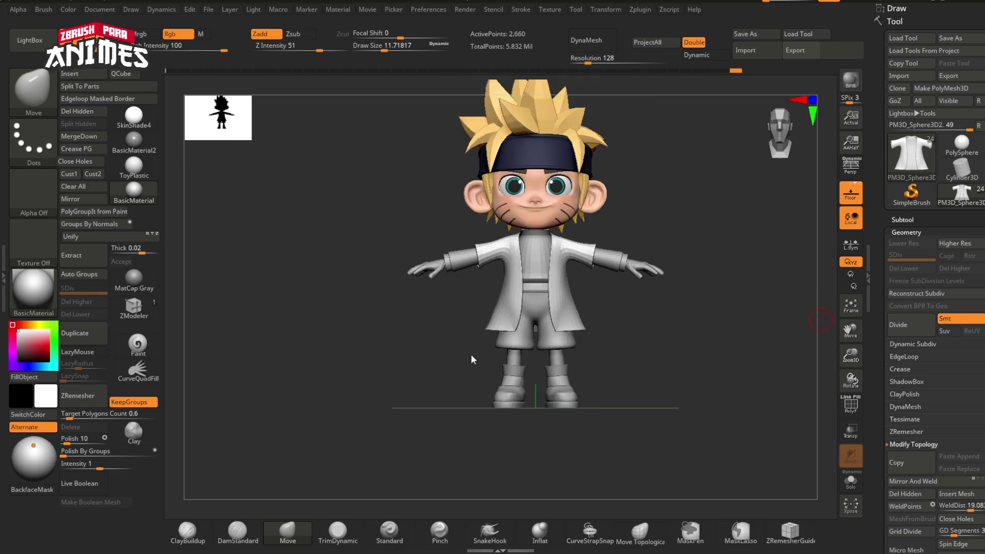
pyautogui.keyDown('ctrl'); pyautogui.moveTo(517, 290); pyautogui.dragTo(594, 268, button='right'); pyautogui.keyUp('ctrl')
pyautogui.keyDown('alt'); pyautogui.click(571, 310); pyautogui.keyUp('alt')
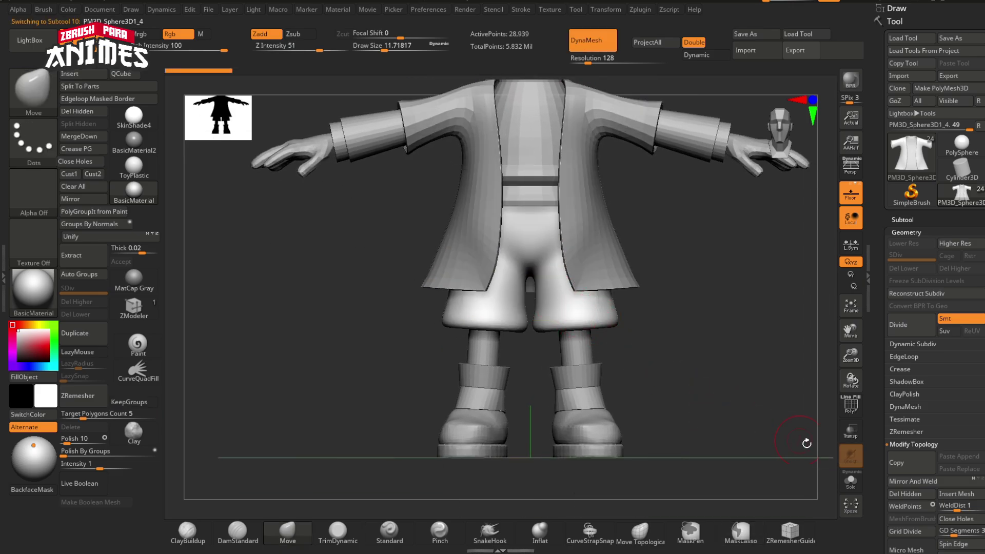
pyautogui.click(850, 481)
pyautogui.hotkey('shift', 'f')
pyautogui.keyDown('ctrl'); pyautogui.moveTo(590, 190); pyautogui.dragTo(603, 243, button='right'); pyautogui.keyUp('ctrl')
pyautogui.moveTo(603, 243)
pyautogui.keyDown('alt'); pyautogui.mouseDown(button='right')
pyautogui.moveTo(607, 317)
pyautogui.moveTo(556, 341)
pyautogui.moveTo(587, 336)
pyautogui.moveTo(562, 318)
pyautogui.moveTo(567, 249)
pyautogui.mouseUp(button='right'); pyautogui.keyUp('alt')
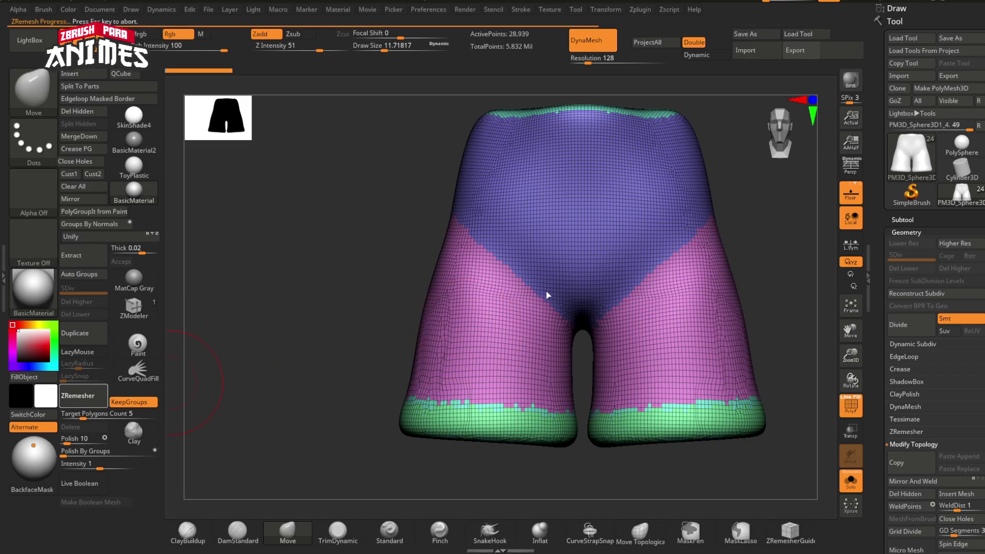
# Undo the remesh and hide the shorts' leg polygroup to examine its borders with the waist and hem groups
pyautogui.hotkey('ctrl', 'z')
pyautogui.keyDown('ctrl'); pyautogui.moveTo(461, 410); pyautogui.dragTo(505, 443, button='right'); pyautogui.keyUp('ctrl')
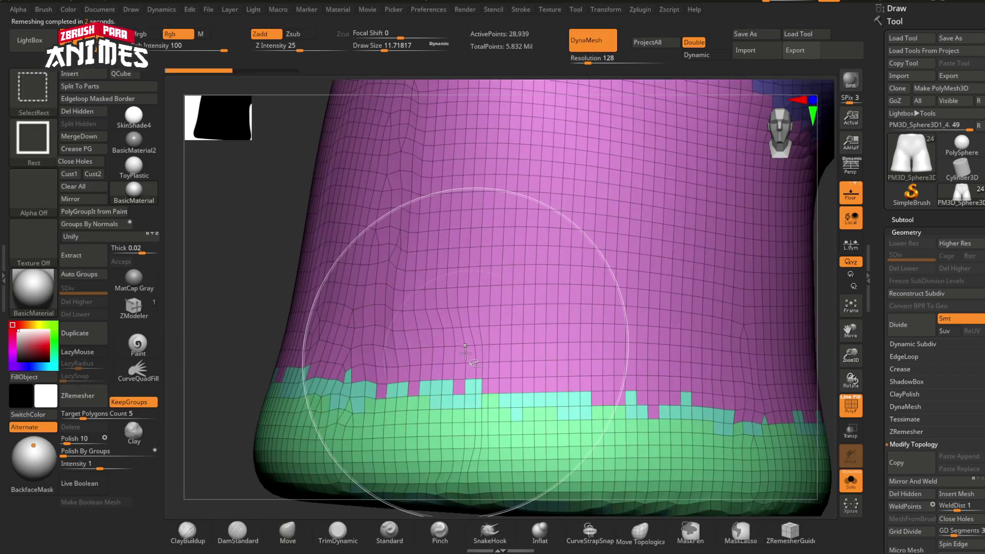
pyautogui.keyDown('ctrl'); pyautogui.keyDown('shift'); pyautogui.click(465, 353); pyautogui.keyUp('shift'); pyautogui.keyUp('ctrl')
pyautogui.keyDown('ctrl'); pyautogui.keyDown('shift'); pyautogui.click(470, 359); pyautogui.keyUp('shift'); pyautogui.keyUp('ctrl')
pyautogui.keyDown('ctrl'); pyautogui.keyDown('shift'); pyautogui.click(483, 394); pyautogui.keyUp('shift'); pyautogui.keyUp('ctrl')
pyautogui.keyDown('ctrl'); pyautogui.moveTo(484, 392); pyautogui.dragTo(426, 347, button='right'); pyautogui.keyUp('ctrl')
pyautogui.hotkey('ctrl', 'z')
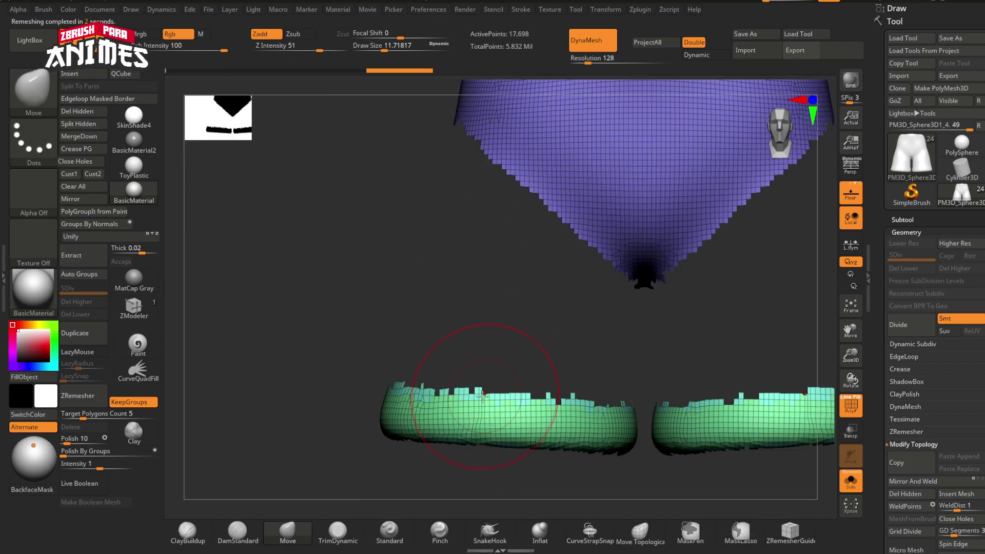
# Isolate the two leg pieces of the shorts, split them into separate polygroups with Auto Groups, and reveal the whole mesh
pyautogui.keyDown('ctrl'); pyautogui.keyDown('shift'); pyautogui.click(485, 393); pyautogui.keyUp('shift'); pyautogui.keyUp('ctrl')
pyautogui.keyDown('ctrl'); pyautogui.moveTo(486, 392); pyautogui.dragTo(441, 356, button='right'); pyautogui.keyUp('ctrl')
pyautogui.keyDown('ctrl'); pyautogui.keyDown('shift'); pyautogui.moveTo(373, 354); pyautogui.dragTo(385, 341); pyautogui.keyUp('shift'); pyautogui.keyUp('ctrl')
pyautogui.keyDown('ctrl'); pyautogui.moveTo(395, 356); pyautogui.dragTo(469, 427, button='right'); pyautogui.keyUp('ctrl')
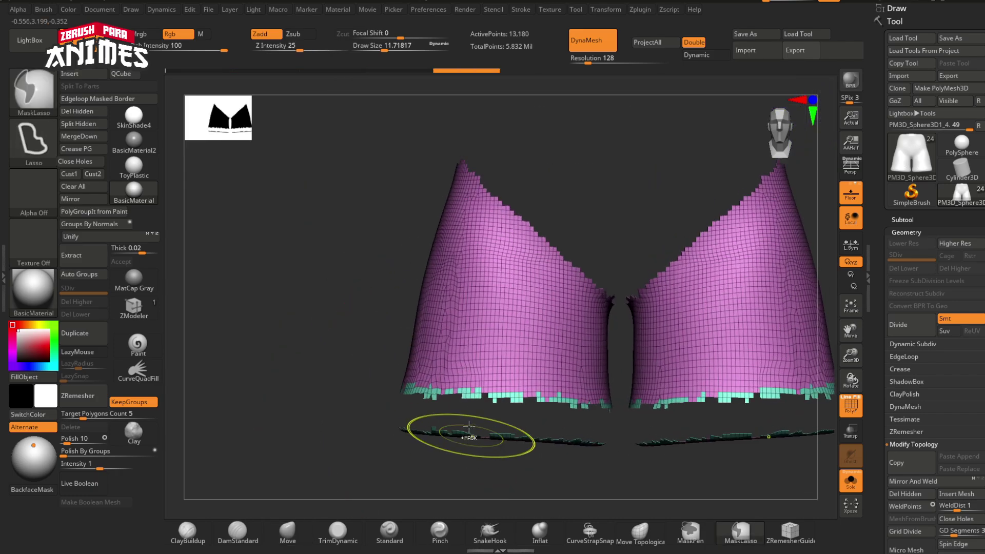
pyautogui.moveTo(472, 475); pyautogui.dragTo(485, 453, button='right')
pyautogui.click(90, 276)
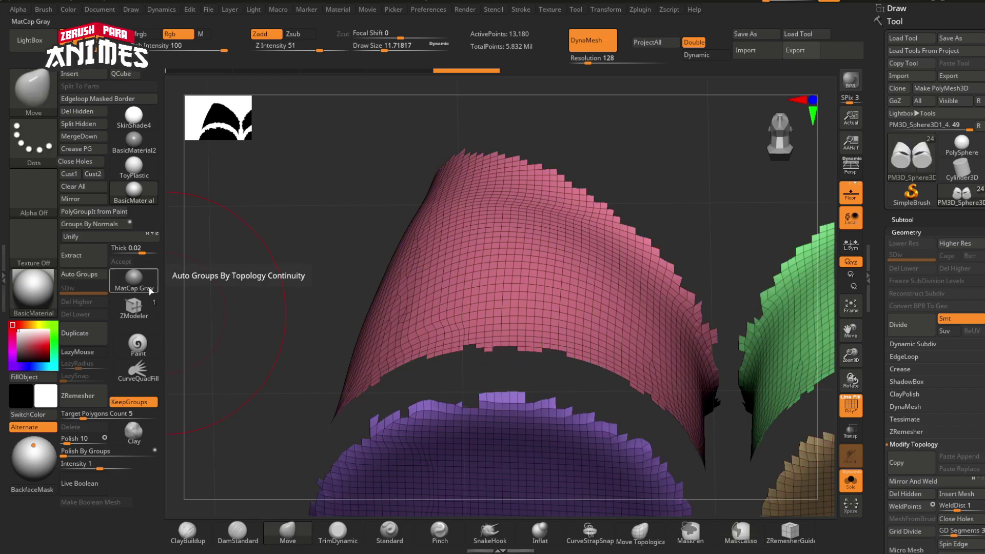
pyautogui.keyDown('ctrl'); pyautogui.keyDown('shift'); pyautogui.click(287, 300); pyautogui.keyUp('shift'); pyautogui.keyUp('ctrl')
pyautogui.keyDown('ctrl'); pyautogui.moveTo(411, 328); pyautogui.dragTo(393, 341, button='right'); pyautogui.keyUp('ctrl')
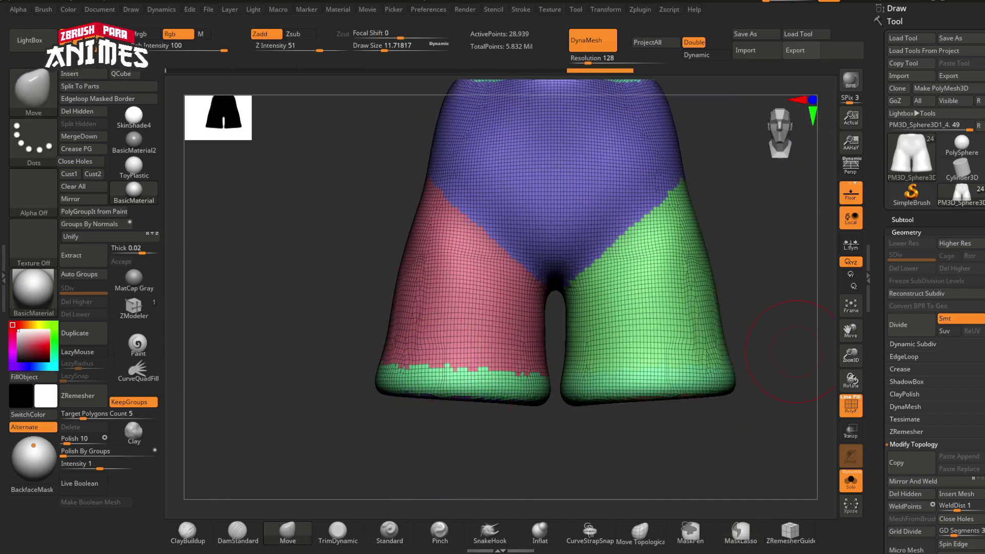
# Polish the shorts by groups and remesh them with ZRemesher, keeping groups, at a target polygon count of 5
pyautogui.moveTo(253, 275); pyautogui.dragTo(419, 318, button='right')
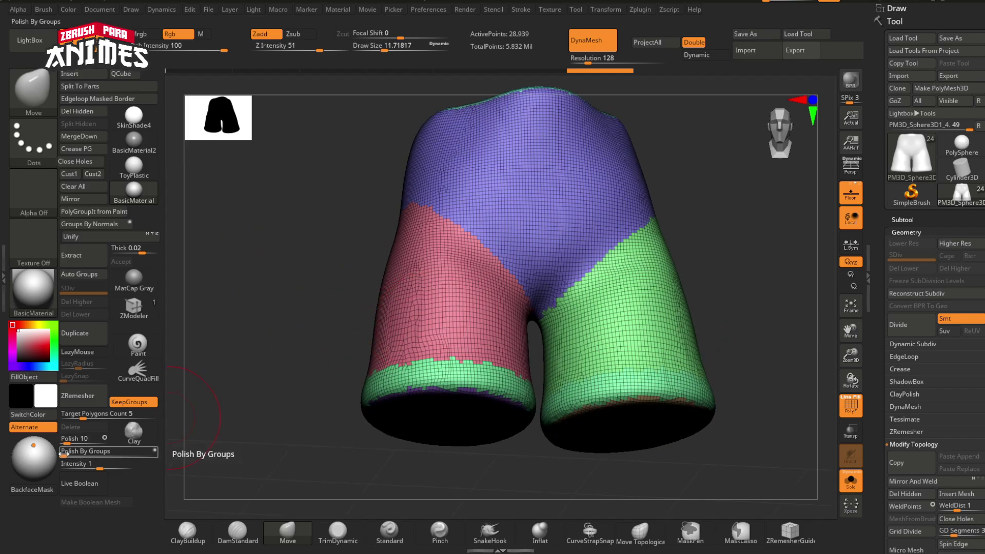
pyautogui.moveTo(64, 454); pyautogui.dragTo(102, 455)
pyautogui.moveTo(505, 354); pyautogui.dragTo(513, 408, button='right')
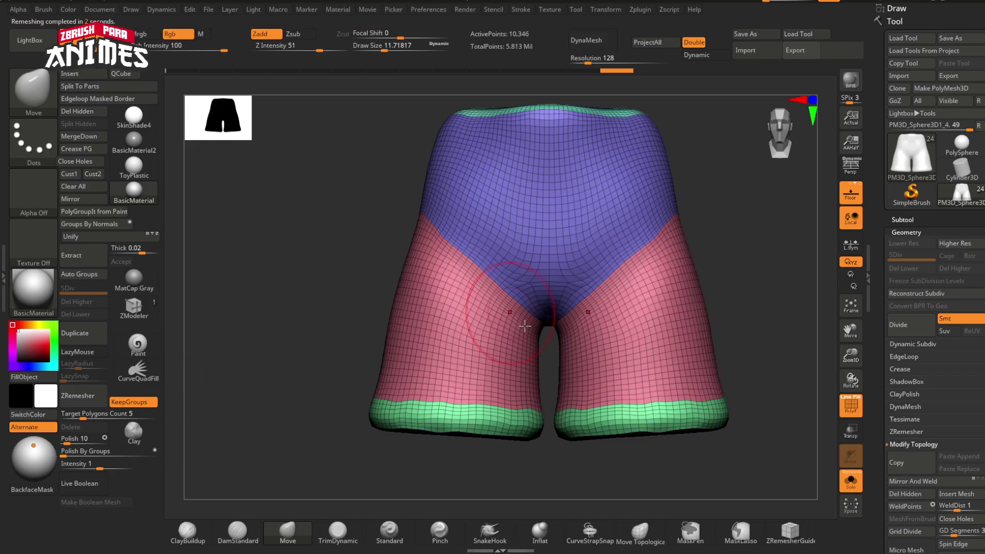
pyautogui.moveTo(64, 455); pyautogui.dragTo(81, 455)
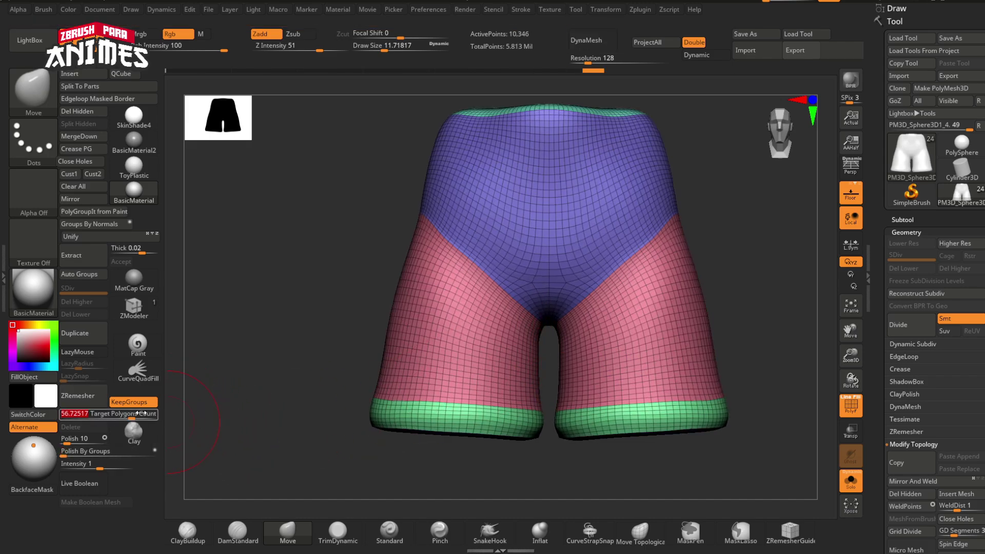
pyautogui.moveTo(451, 426); pyautogui.dragTo(442, 343, button='right')
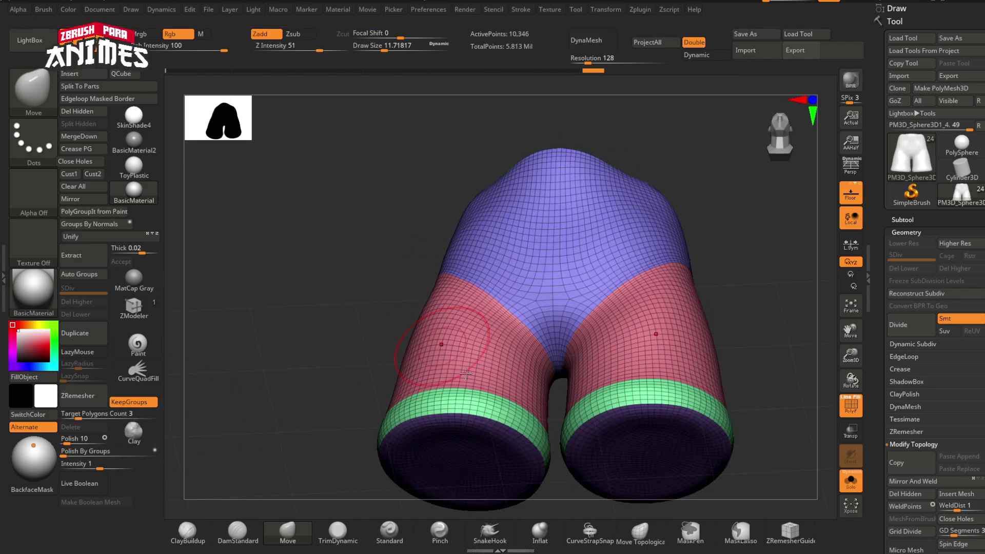
# Hide the cap polygroups that close the two leg openings and the waist of the shorts
pyautogui.keyDown('ctrl'); pyautogui.keyDown('shift'); pyautogui.click(495, 470); pyautogui.keyUp('shift'); pyautogui.keyUp('ctrl')
pyautogui.keyDown('ctrl'); pyautogui.keyDown('shift'); pyautogui.click(495, 470); pyautogui.keyUp('shift'); pyautogui.keyUp('ctrl')
pyautogui.moveTo(544, 333); pyautogui.dragTo(559, 488, button='right')
pyautogui.keyDown('ctrl'); pyautogui.keyDown('shift'); pyautogui.click(577, 137); pyautogui.keyUp('shift'); pyautogui.keyUp('ctrl')
pyautogui.moveTo(764, 477); pyautogui.dragTo(822, 380, button='right')
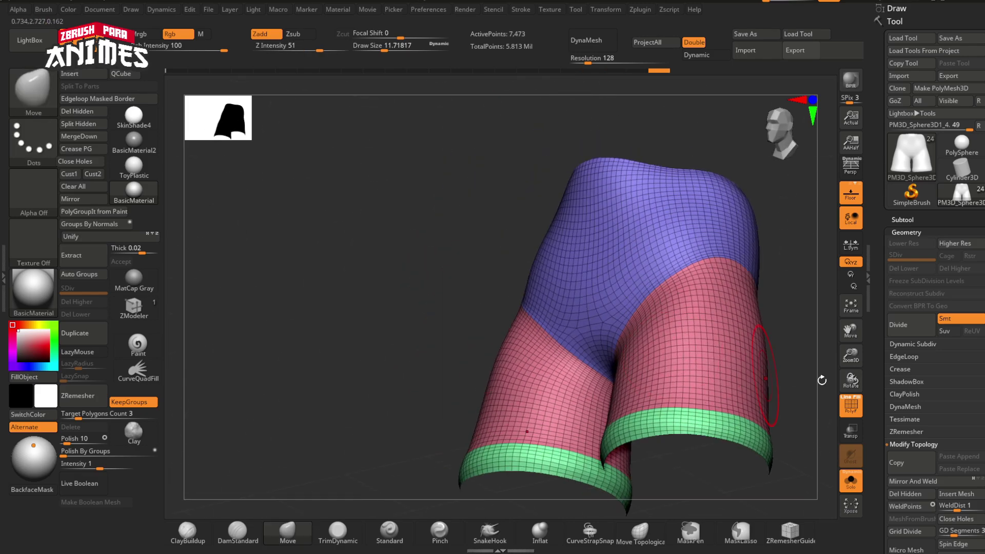
# Turn on double-sided display for the shorts and delete their hidden cap polygons
pyautogui.moveTo(978, 539); pyautogui.dragTo(972, 174)
pyautogui.moveTo(966, 397); pyautogui.dragTo(964, 345)
pyautogui.scroll(-5, 964, 345)
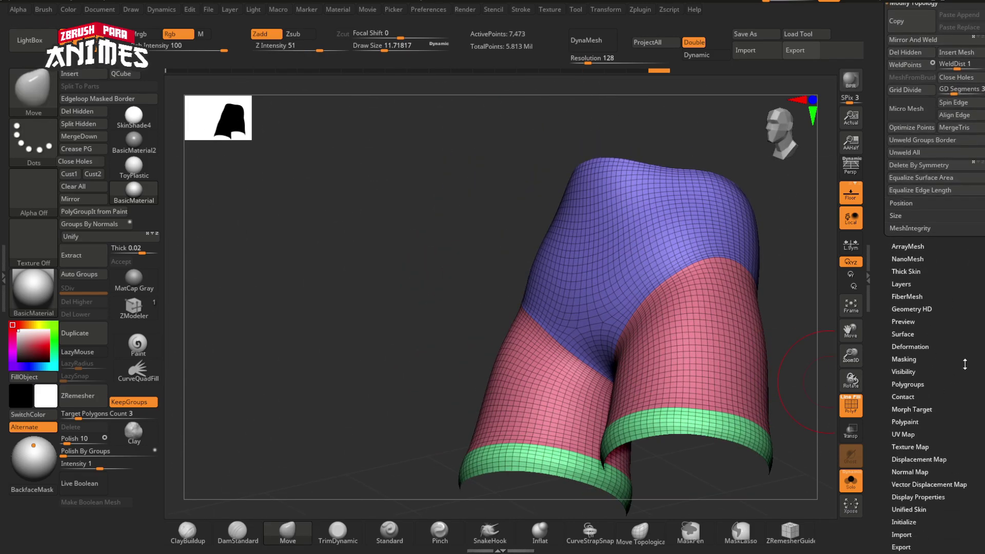
pyautogui.click(927, 393)
pyautogui.click(912, 66)
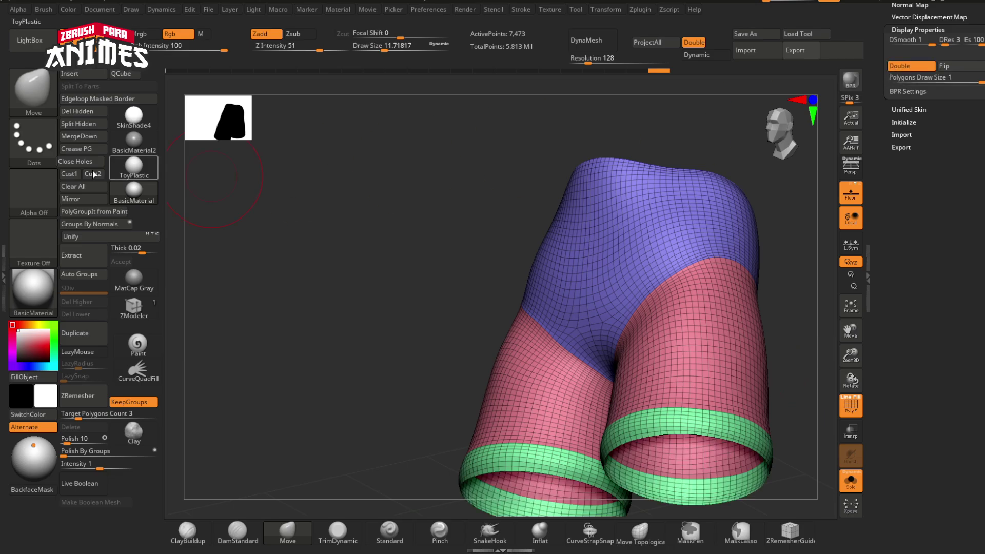
pyautogui.moveTo(503, 308)
pyautogui.keyDown('shift'); pyautogui.mouseDown(button='right')
pyautogui.moveTo(584, 310)
pyautogui.moveTo(544, 292)
pyautogui.mouseUp(button='right'); pyautogui.keyUp('shift')
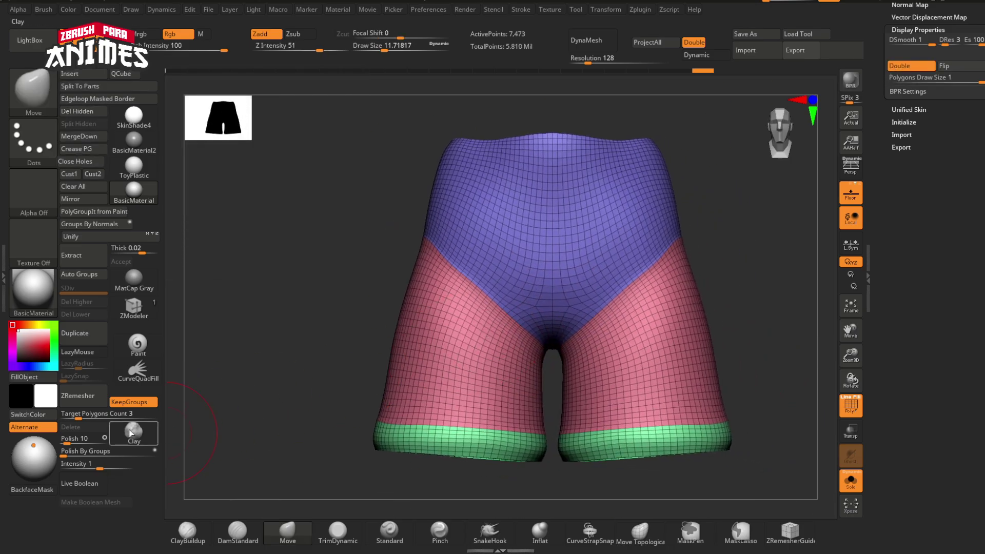
# Remesh the shorts with ZRemesher at a target polygon count of 3, and again with the count reduced to 0.5
pyautogui.click(88, 394)
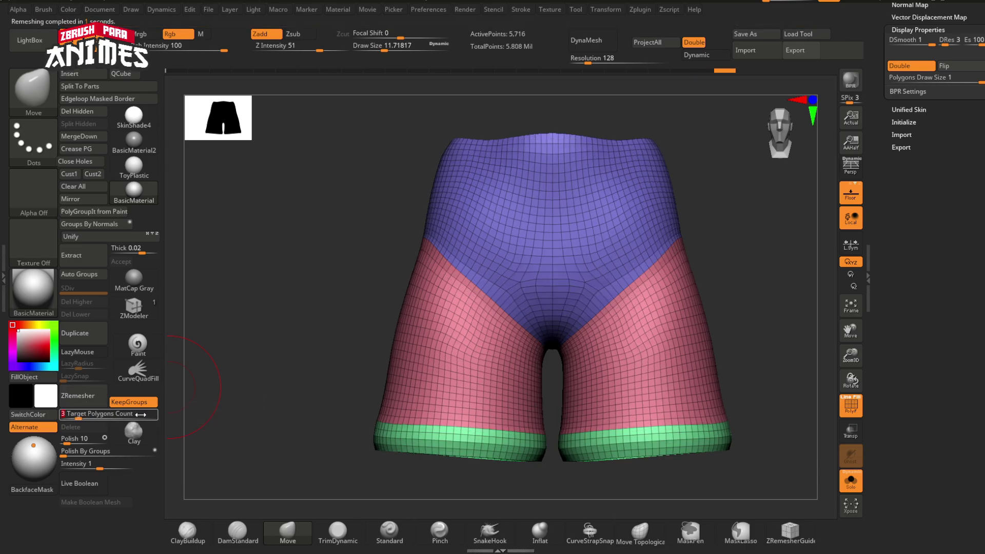
pyautogui.moveTo(139, 414); pyautogui.dragTo(125, 414)
pyautogui.click(80, 400)
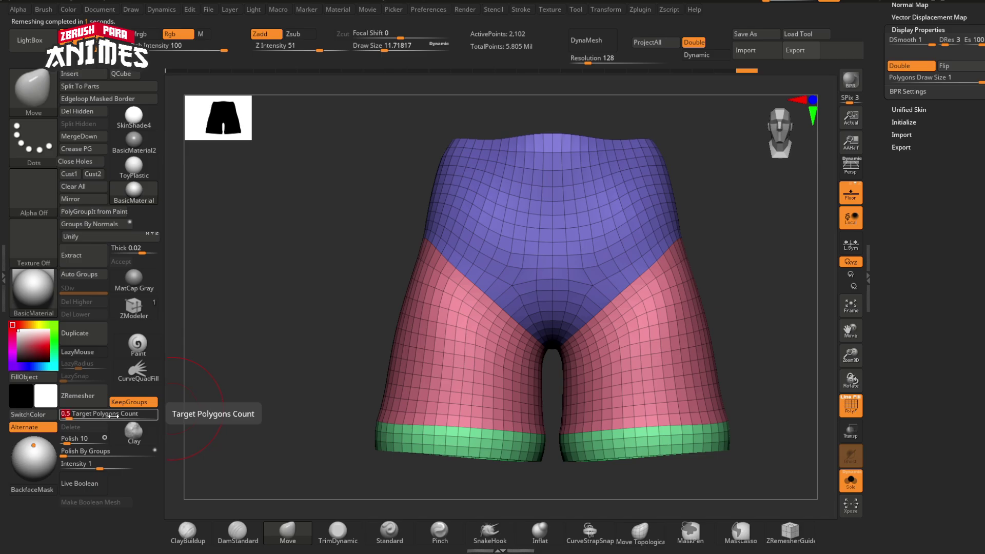
# Compare the shorts' mesh with the surrounding clothing and coat on the full character, and isolate the shorts again
pyautogui.click(850, 481)
pyautogui.keyDown('ctrl'); pyautogui.moveTo(623, 360); pyautogui.dragTo(508, 354, button='right'); pyautogui.keyUp('ctrl')
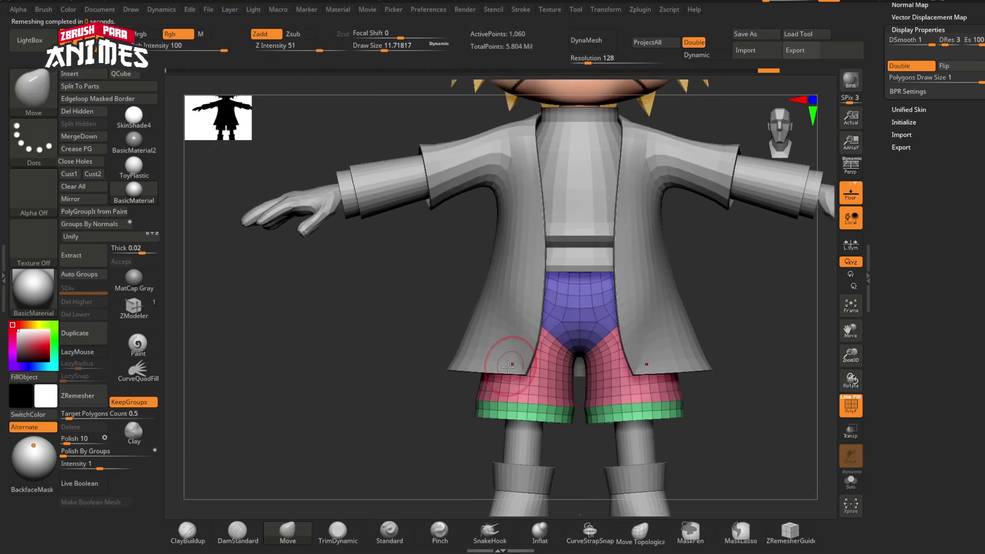
pyautogui.keyDown('ctrl'); pyautogui.moveTo(597, 295); pyautogui.dragTo(606, 315, button='right'); pyautogui.keyUp('ctrl')
pyautogui.keyDown('alt'); pyautogui.click(576, 253); pyautogui.keyUp('alt')
pyautogui.keyDown('alt'); pyautogui.click(598, 287); pyautogui.keyUp('alt')
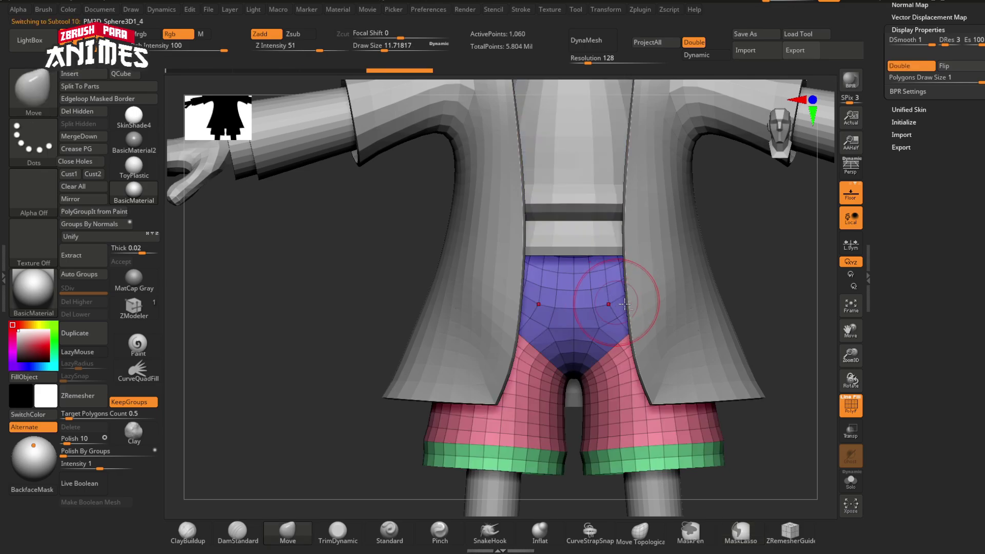
pyautogui.keyDown('alt'); pyautogui.click(641, 295); pyautogui.keyUp('alt')
pyautogui.keyDown('alt'); pyautogui.click(595, 307); pyautogui.keyUp('alt')
pyautogui.keyDown('alt'); pyautogui.click(672, 307); pyautogui.keyUp('alt')
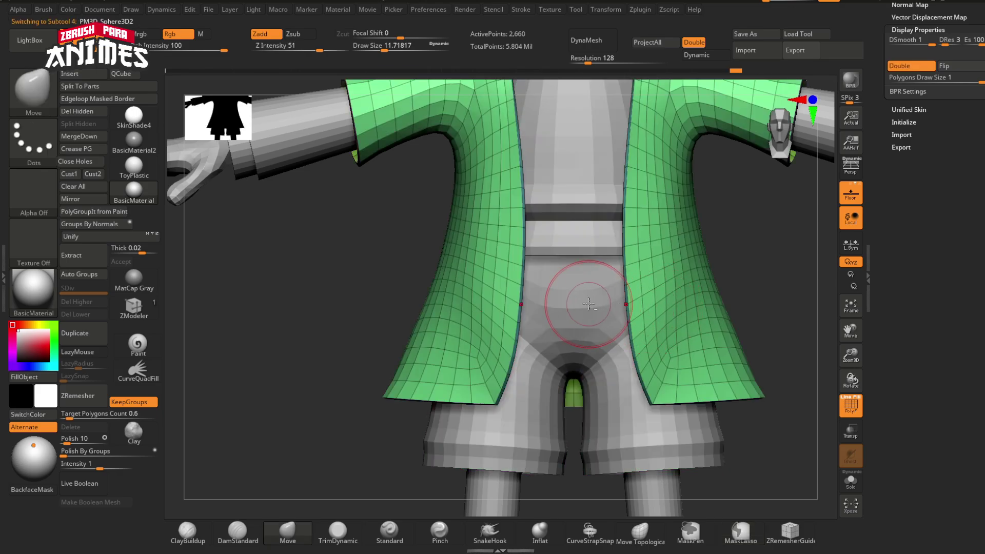
pyautogui.keyDown('alt'); pyautogui.click(589, 295); pyautogui.keyUp('alt')
pyautogui.click(850, 480)
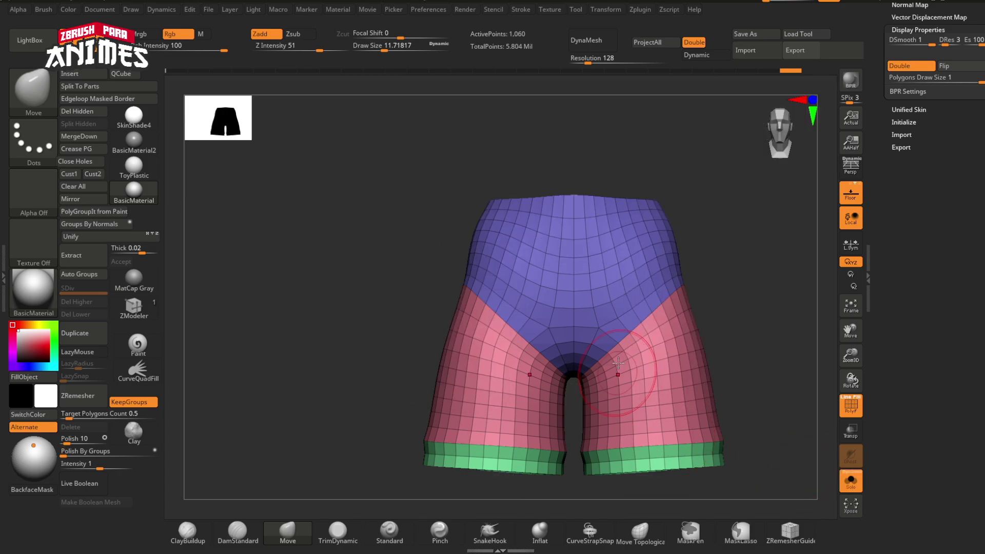
# Set the Move brush size to about 35 and reshape the waist of the shorts
pyautogui.moveTo(641, 339); pyautogui.dragTo(565, 308)
pyautogui.press('s')
pyautogui.click(569, 307)
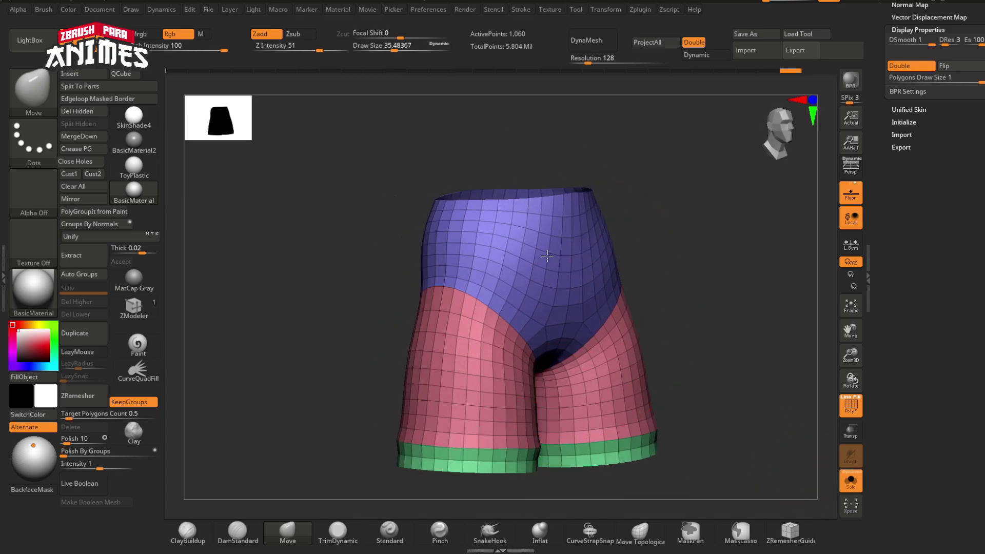
pyautogui.keyDown('shift'); pyautogui.moveTo(451, 177); pyautogui.dragTo(420, 182); pyautogui.keyUp('shift')
pyautogui.moveTo(492, 204); pyautogui.dragTo(479, 204)
# Mask everything on the shorts except the green leg hems
pyautogui.moveTo(488, 458)
pyautogui.keyDown('alt'); pyautogui.mouseDown(button='right')
pyautogui.moveTo(492, 378)
pyautogui.moveTo(438, 381)
pyautogui.mouseUp(button='right'); pyautogui.keyUp('alt')
pyautogui.moveTo(365, 421); pyautogui.dragTo(361, 420)
pyautogui.press('ctrl')
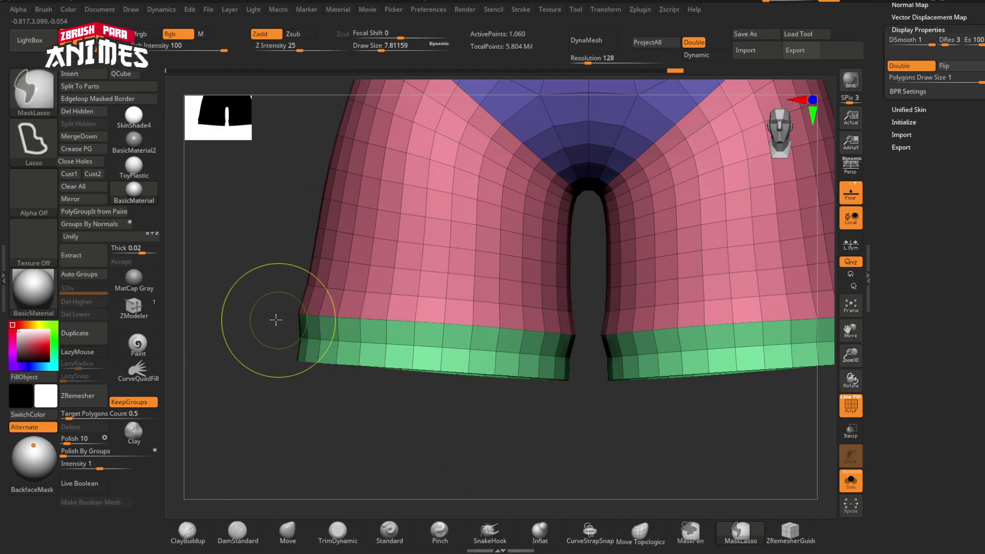
pyautogui.keyDown('ctrl'); pyautogui.moveTo(297, 343); pyautogui.dragTo(294, 339); pyautogui.keyUp('ctrl')
pyautogui.moveTo(354, 359)
pyautogui.keyDown('ctrl'); pyautogui.mouseDown(button='right')
pyautogui.moveTo(416, 428)
pyautogui.moveTo(460, 354)
pyautogui.moveTo(475, 198)
pyautogui.mouseUp(button='right'); pyautogui.keyUp('ctrl')
pyautogui.keyDown('ctrl'); pyautogui.click(436, 429); pyautogui.keyUp('ctrl')
# Reposition and realign the transform gizmo on the hem of one leg of the shorts
pyautogui.press('w')
pyautogui.keyDown('alt'); pyautogui.click(459, 346); pyautogui.keyUp('alt')
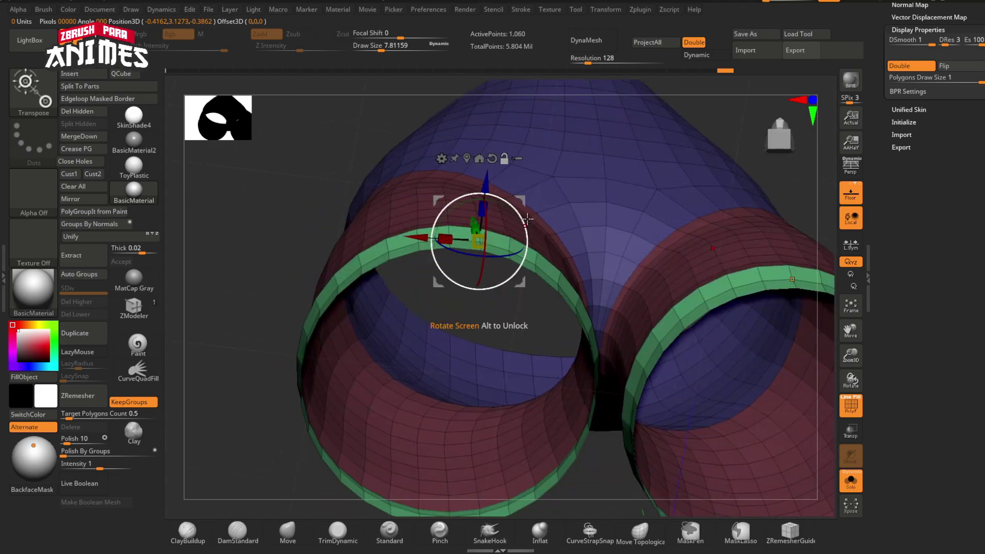
pyautogui.keyDown('alt'); pyautogui.moveTo(475, 197); pyautogui.dragTo(464, 239); pyautogui.keyUp('alt')
pyautogui.hotkey('ctrl', 'z')
pyautogui.moveTo(478, 329); pyautogui.dragTo(505, 244, button='right')
pyautogui.keyDown('alt'); pyautogui.moveTo(504, 244); pyautogui.dragTo(487, 288); pyautogui.keyUp('alt')
pyautogui.moveTo(487, 289); pyautogui.dragTo(480, 436, button='right')
pyautogui.moveTo(473, 463); pyautogui.dragTo(483, 447)
# Scale the leg hems slightly wider with the gizmo and clear the mask
pyautogui.keyDown('alt'); pyautogui.moveTo(483, 446); pyautogui.dragTo(453, 385, button='right'); pyautogui.keyUp('alt')
pyautogui.moveTo(453, 385); pyautogui.dragTo(487, 375)
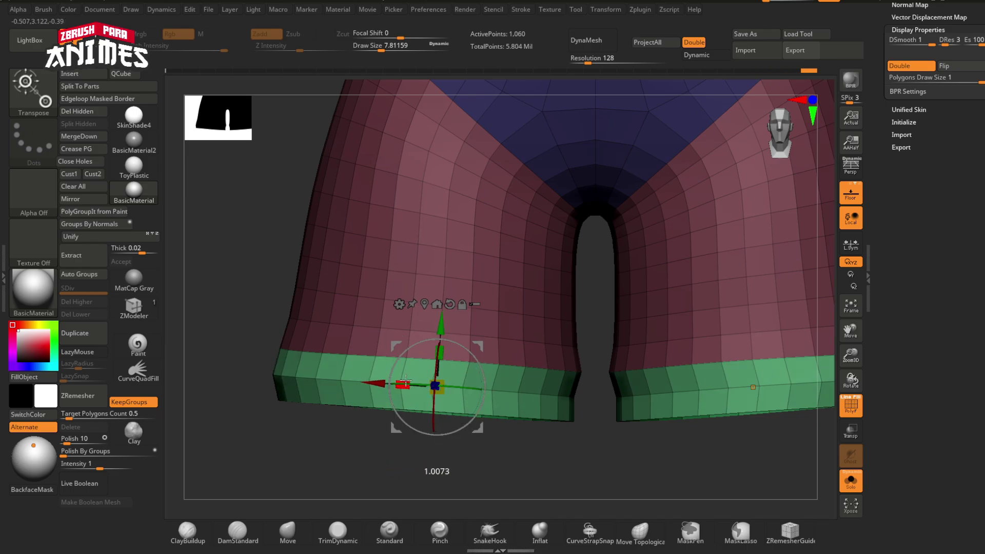
pyautogui.moveTo(406, 381)
pyautogui.mouseDown()
pyautogui.moveTo(381, 383)
pyautogui.moveTo(405, 382)
pyautogui.mouseUp()
pyautogui.moveTo(379, 383); pyautogui.dragTo(385, 383)
pyautogui.press('q')
pyautogui.keyDown('ctrl'); pyautogui.moveTo(569, 477); pyautogui.dragTo(569, 429, button='right'); pyautogui.keyUp('ctrl')
pyautogui.keyDown('ctrl'); pyautogui.moveTo(569, 429); pyautogui.dragTo(590, 443); pyautogui.keyUp('ctrl')
# Set the Move brush size to about 23 and adjust the shape of the shorts around the crotch and inner legs
pyautogui.keyDown('ctrl'); pyautogui.moveTo(570, 303); pyautogui.dragTo(559, 346, button='right'); pyautogui.keyUp('ctrl')
pyautogui.press('s')
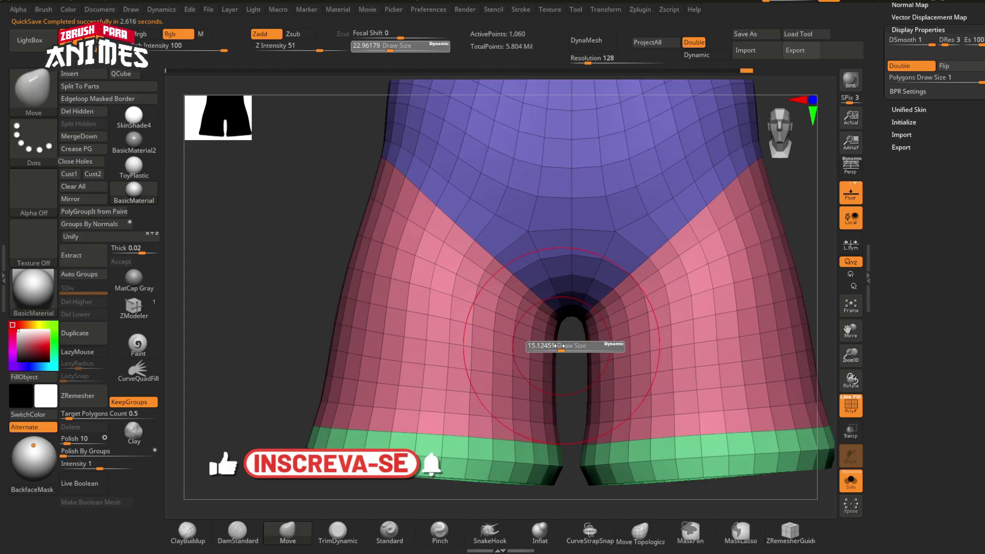
pyautogui.moveTo(559, 345); pyautogui.dragTo(563, 346)
pyautogui.hotkey('ctrl', 'shift', 's')
pyautogui.keyDown('ctrl'); pyautogui.moveTo(569, 369); pyautogui.dragTo(577, 329, button='right'); pyautogui.keyUp('ctrl')
pyautogui.moveTo(590, 390)
pyautogui.mouseDown(button='right')
pyautogui.moveTo(622, 289)
pyautogui.moveTo(662, 277)
pyautogui.moveTo(623, 328)
pyautogui.mouseUp(button='right')
pyautogui.press('s')
pyautogui.moveTo(616, 233); pyautogui.dragTo(590, 233)
pyautogui.moveTo(703, 426)
pyautogui.mouseDown(button='right')
pyautogui.moveTo(741, 373)
pyautogui.moveTo(705, 421)
pyautogui.mouseUp(button='right')
# Hide the coat subtool to expose the torso and select the shorts
pyautogui.keyDown('alt'); pyautogui.click(690, 242); pyautogui.keyUp('alt')
pyautogui.scroll(10, 915, 225)
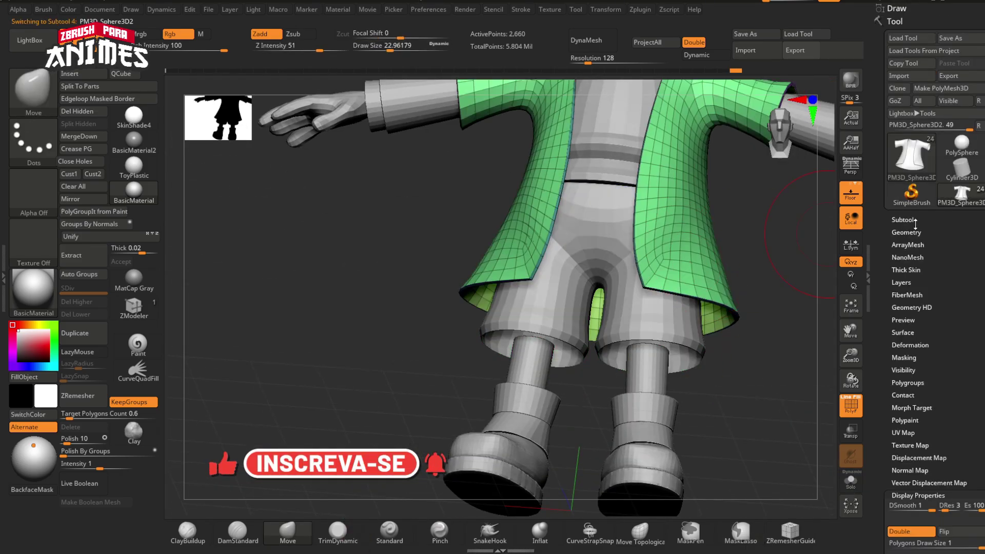
pyautogui.click(915, 225)
pyautogui.click(980, 291)
pyautogui.moveTo(594, 287); pyautogui.dragTo(564, 280, button='right')
pyautogui.keyDown('alt'); pyautogui.click(620, 244); pyautogui.keyUp('alt')
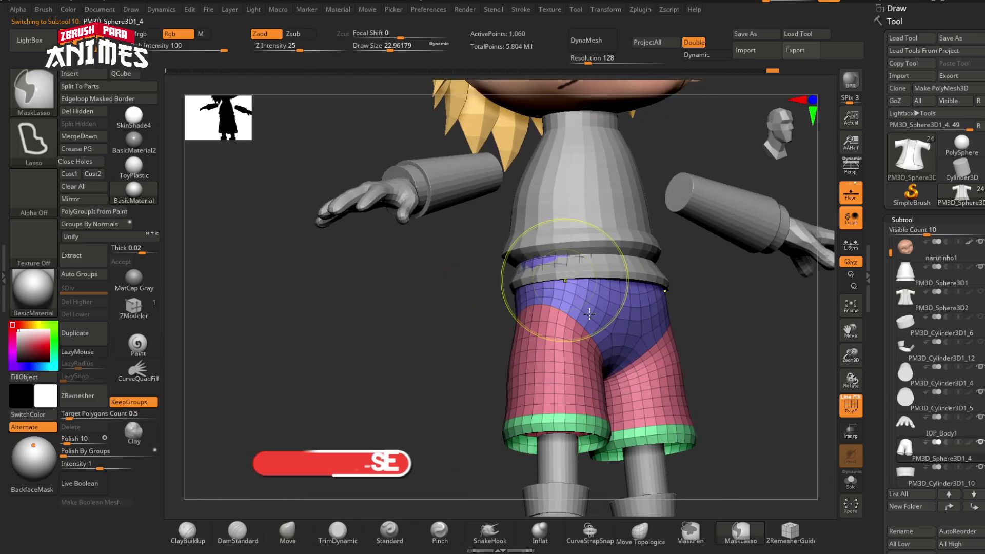
# Reshape the sides and crotch of the shorts below the belt using the Move brush at sizes of about 34 and 22
pyautogui.keyDown('ctrl'); pyautogui.moveTo(589, 314); pyautogui.dragTo(595, 354, button='right'); pyautogui.keyUp('ctrl')
pyautogui.moveTo(596, 354)
pyautogui.mouseDown(button='right')
pyautogui.moveTo(516, 260)
pyautogui.moveTo(544, 270)
pyautogui.moveTo(446, 286)
pyautogui.mouseUp(button='right')
pyautogui.moveTo(487, 375)
pyautogui.keyDown('ctrl'); pyautogui.mouseDown(button='right')
pyautogui.moveTo(493, 333)
pyautogui.moveTo(487, 343)
pyautogui.moveTo(507, 328)
pyautogui.mouseUp(button='right'); pyautogui.keyUp('ctrl')
pyautogui.press('s')
pyautogui.moveTo(507, 328); pyautogui.dragTo(510, 328)
pyautogui.keyDown('shift'); pyautogui.moveTo(632, 288); pyautogui.dragTo(530, 355); pyautogui.keyUp('shift')
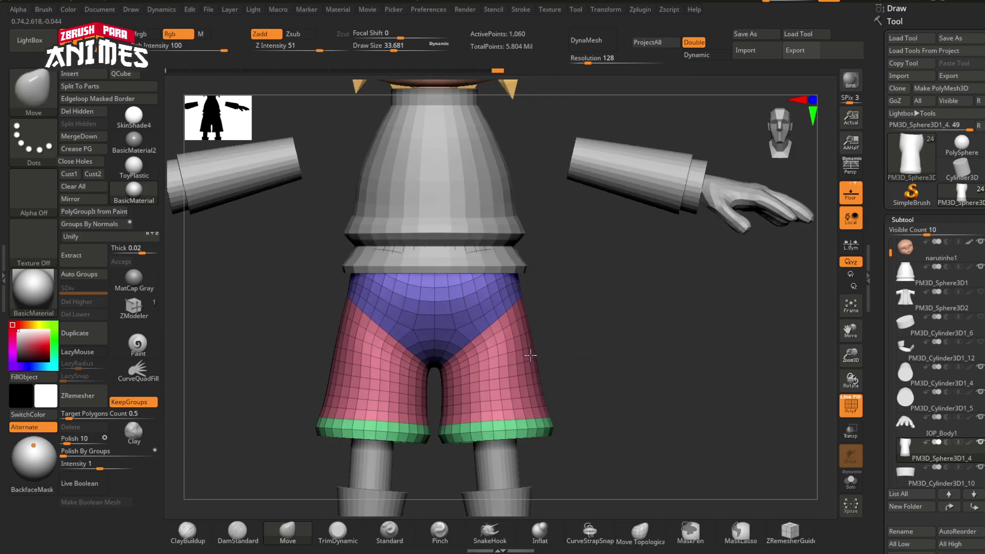
pyautogui.moveTo(389, 400)
pyautogui.keyDown('ctrl'); pyautogui.mouseDown(button='right')
pyautogui.moveTo(403, 451)
pyautogui.moveTo(403, 406)
pyautogui.mouseUp(button='right'); pyautogui.keyUp('ctrl')
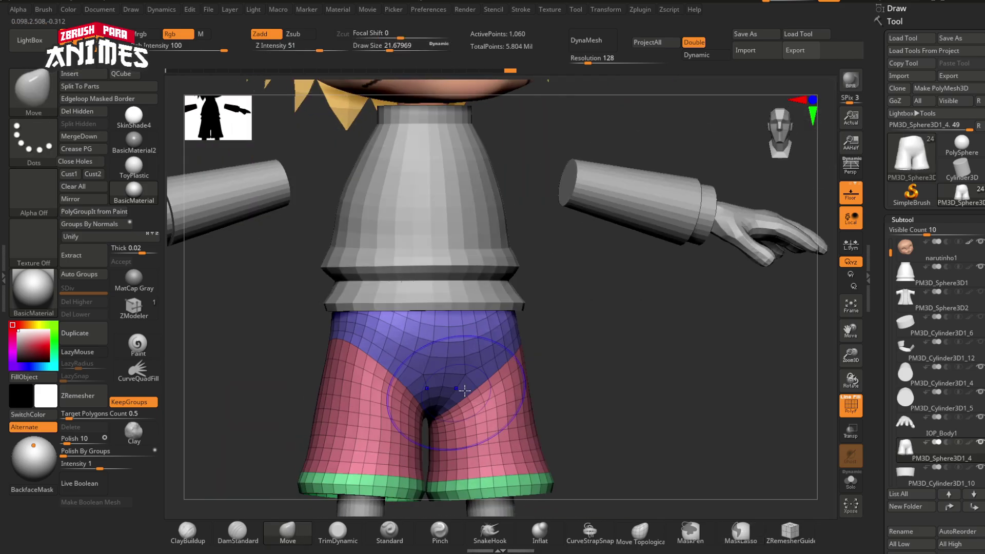
pyautogui.keyDown('ctrl'); pyautogui.moveTo(599, 359); pyautogui.dragTo(611, 307, button='right'); pyautogui.keyUp('ctrl')
# Show the coat again and inspect the forearm sleeve cylinders through it in transparent view
pyautogui.click(980, 292)
pyautogui.moveTo(569, 251)
pyautogui.keyDown('ctrl'); pyautogui.mouseDown(button='right')
pyautogui.moveTo(561, 303)
pyautogui.moveTo(528, 302)
pyautogui.moveTo(565, 284)
pyautogui.moveTo(559, 251)
pyautogui.mouseUp(button='right'); pyautogui.keyUp('ctrl')
pyautogui.keyDown('alt'); pyautogui.moveTo(559, 251); pyautogui.dragTo(546, 299, button='right'); pyautogui.keyUp('alt')
pyautogui.keyDown('alt'); pyautogui.click(665, 322); pyautogui.keyUp('alt')
pyautogui.click(852, 436)
pyautogui.keyDown('alt'); pyautogui.moveTo(545, 299); pyautogui.dragTo(442, 300, button='right'); pyautogui.keyUp('alt')
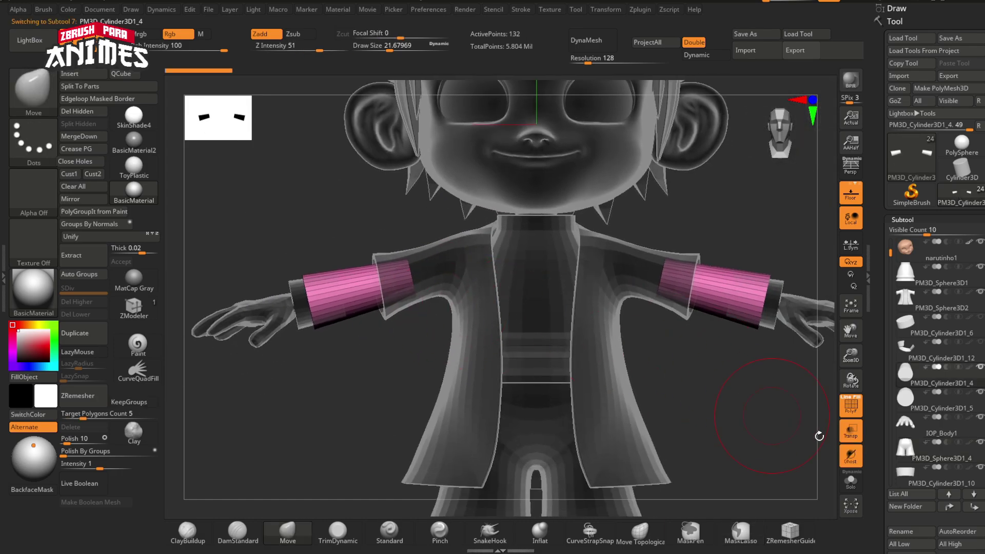
pyautogui.click(857, 435)
pyautogui.keyDown('ctrl'); pyautogui.moveTo(634, 406); pyautogui.dragTo(662, 359, button='right'); pyautogui.keyUp('ctrl')
pyautogui.moveTo(534, 287)
pyautogui.keyDown('ctrl'); pyautogui.mouseDown(button='right')
pyautogui.moveTo(519, 313)
pyautogui.moveTo(510, 280)
pyautogui.mouseUp(button='right'); pyautogui.keyUp('ctrl')
pyautogui.keyDown('ctrl'); pyautogui.moveTo(456, 358); pyautogui.dragTo(461, 405, button='right'); pyautogui.keyUp('ctrl')
pyautogui.keyDown('alt'); pyautogui.moveTo(462, 405); pyautogui.dragTo(435, 436, button='right'); pyautogui.keyUp('alt')
pyautogui.keyDown('alt'); pyautogui.click(429, 331); pyautogui.keyUp('alt')
pyautogui.hotkey('ctrl', 's')
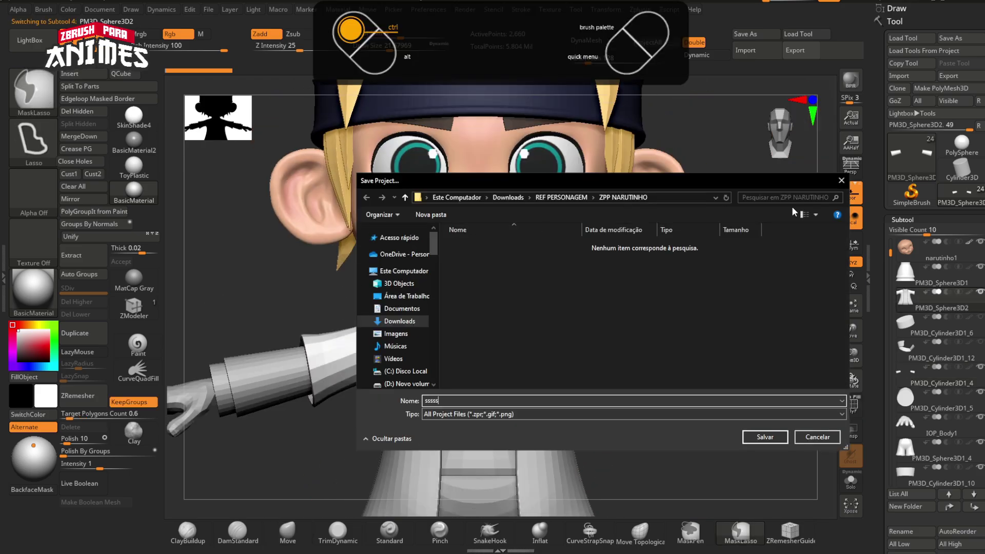
pyautogui.click(842, 181)
# Isolate the shorts and assign the whole mesh to a single polygroup
pyautogui.moveTo(426, 305)
pyautogui.keyDown('ctrl'); pyautogui.mouseDown(button='right')
pyautogui.moveTo(444, 310)
pyautogui.moveTo(410, 313)
pyautogui.moveTo(350, 284)
pyautogui.moveTo(411, 314)
pyautogui.moveTo(547, 334)
pyautogui.moveTo(320, 352)
pyautogui.mouseUp(button='right'); pyautogui.keyUp('ctrl')
pyautogui.press('s')
pyautogui.keyDown('ctrl'); pyautogui.moveTo(323, 386); pyautogui.dragTo(518, 306, button='right'); pyautogui.keyUp('ctrl')
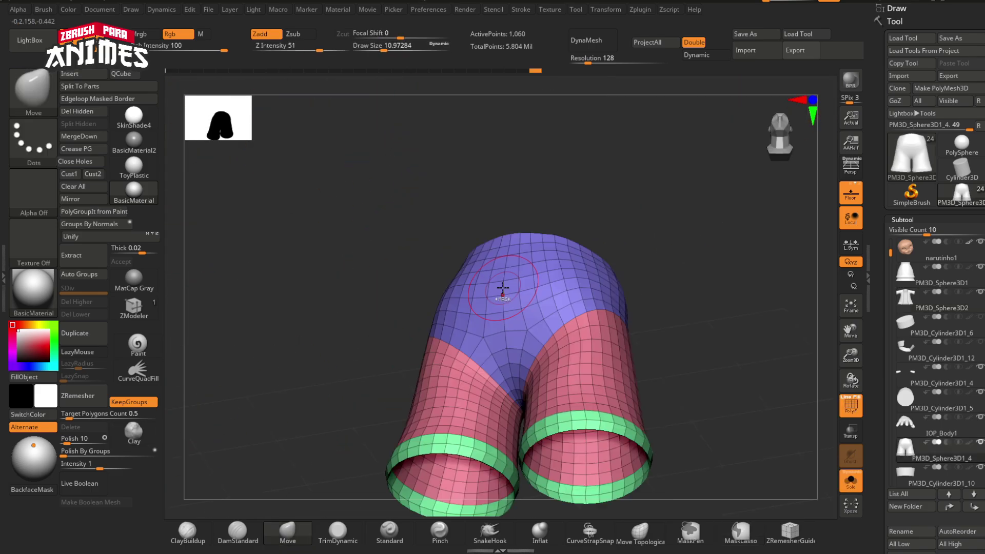
pyautogui.hotkey('ctrl', 'w')
# Extrude the shorts' whole polygroup with ZModeler to give them thickness, and show the full character
pyautogui.click(134, 308)
pyautogui.moveTo(328, 324); pyautogui.dragTo(465, 308, button='right')
pyautogui.keyDown('ctrl'); pyautogui.moveTo(464, 308); pyautogui.dragTo(480, 419, button='right'); pyautogui.keyUp('ctrl')
pyautogui.moveTo(480, 420); pyautogui.dragTo(507, 409)
pyautogui.keyDown('ctrl'); pyautogui.moveTo(519, 400); pyautogui.dragTo(575, 411, button='right'); pyautogui.keyUp('ctrl')
pyautogui.click(850, 480)
pyautogui.moveTo(683, 380)
pyautogui.keyDown('ctrl'); pyautogui.mouseDown(button='right')
pyautogui.moveTo(659, 317)
pyautogui.moveTo(669, 379)
pyautogui.mouseUp(button='right'); pyautogui.keyUp('ctrl')
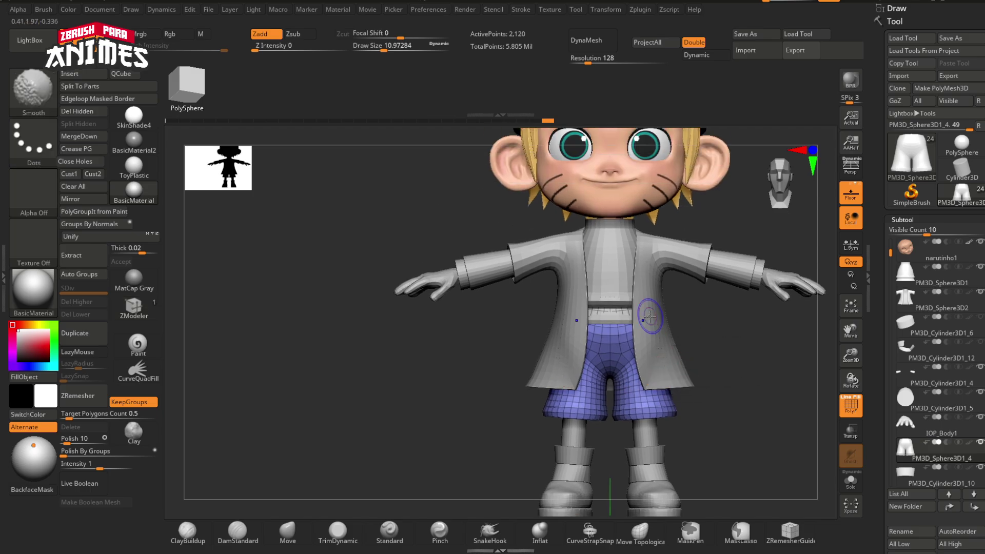
pyautogui.hotkey('shift', 'f')
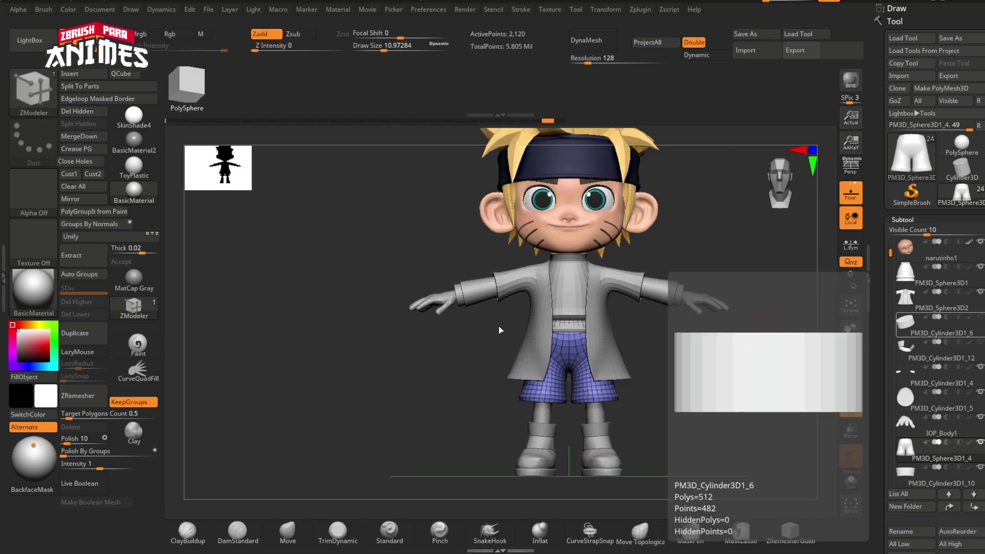
# Select the forearm sleeve cylinders and display the other subtools as transparent ghosts
pyautogui.keyDown('ctrl'); pyautogui.moveTo(501, 330); pyautogui.dragTo(460, 287, button='right'); pyautogui.keyUp('ctrl')
pyautogui.keyDown('alt'); pyautogui.click(419, 256); pyautogui.keyUp('alt')
pyautogui.click(852, 481)
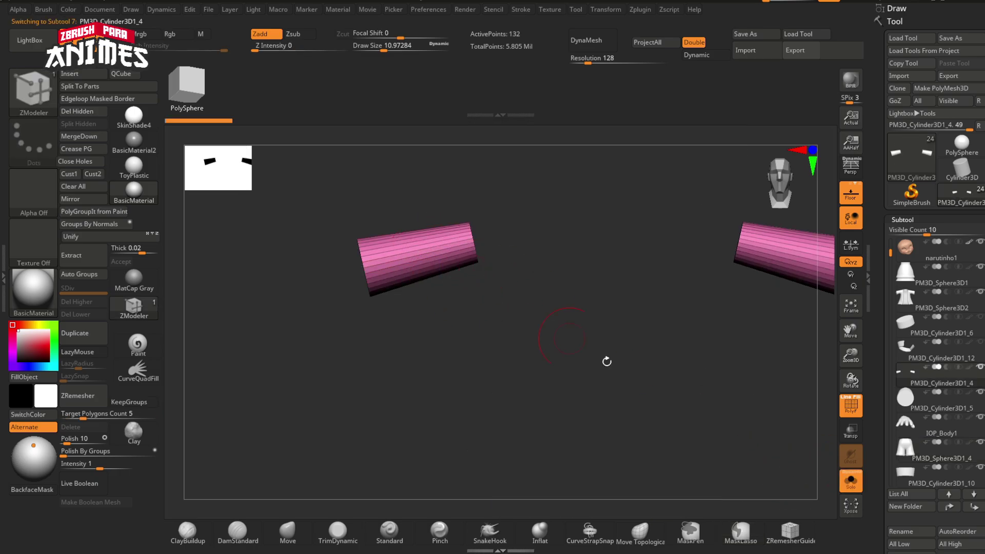
pyautogui.click(846, 482)
pyautogui.click(850, 432)
# Mask the outer part of the forearm sleeve and move its inner end about 0.29 deeper into the coat sleeve
pyautogui.keyDown('alt'); pyautogui.moveTo(482, 218); pyautogui.dragTo(475, 257, button='right'); pyautogui.keyUp('alt')
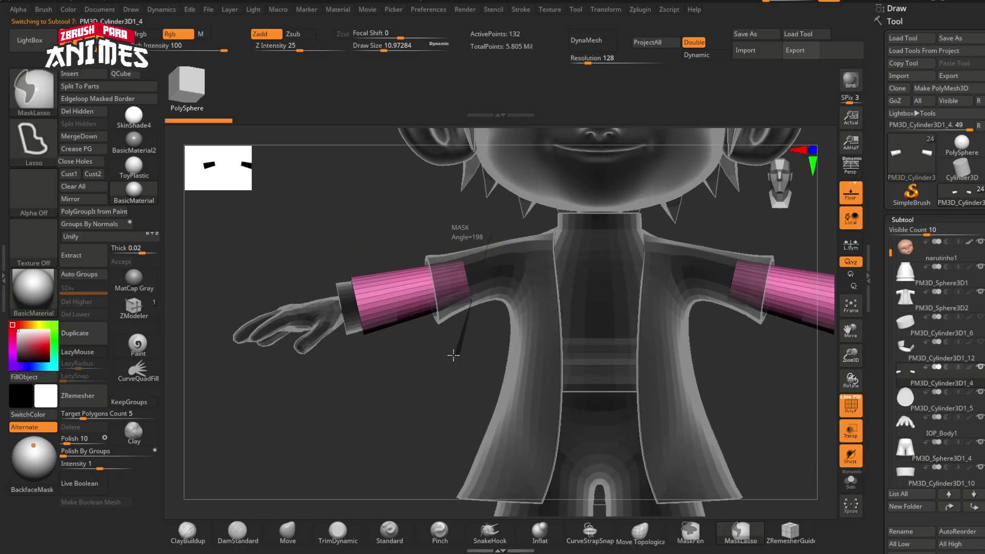
pyautogui.press('w')
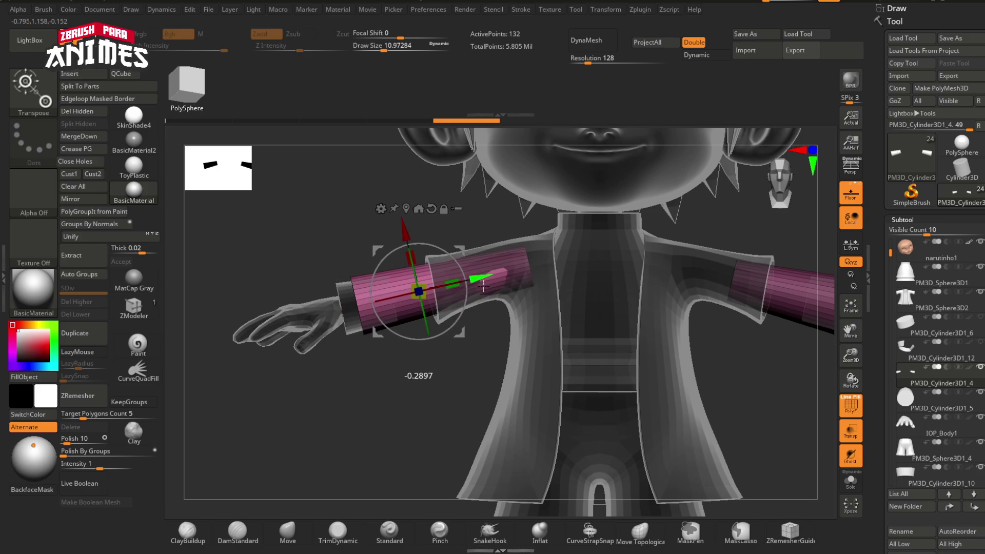
pyautogui.moveTo(504, 287); pyautogui.dragTo(565, 333, button='right')
pyautogui.moveTo(545, 368); pyautogui.dragTo(548, 372)
pyautogui.keyDown('shift'); pyautogui.moveTo(548, 371); pyautogui.dragTo(495, 323, button='right'); pyautogui.keyUp('shift')
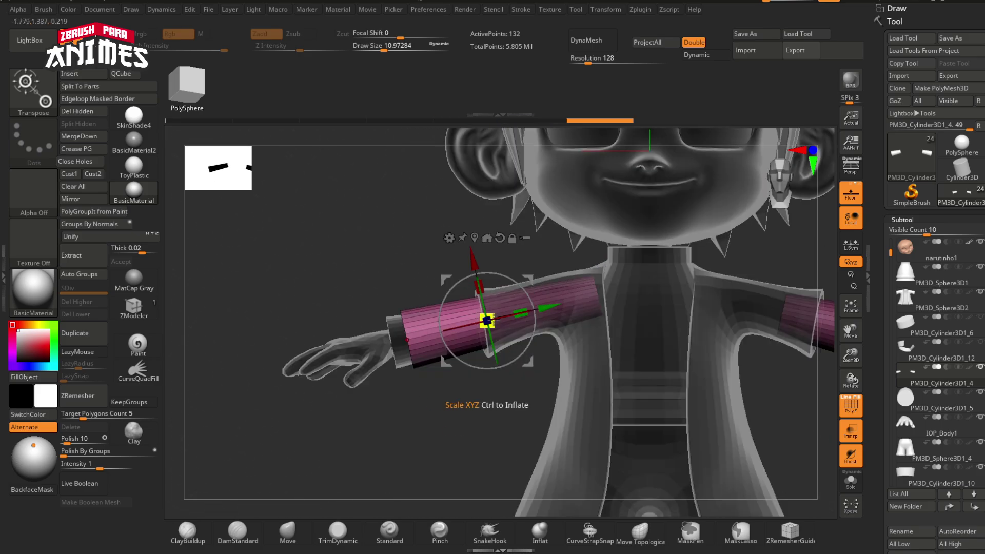
# Hide and delete the forearm sleeve cylinder on the character's left arm, keeping only the other one
pyautogui.press('q')
pyautogui.keyDown('alt'); pyautogui.moveTo(826, 400); pyautogui.dragTo(713, 378, button='right'); pyautogui.keyUp('alt')
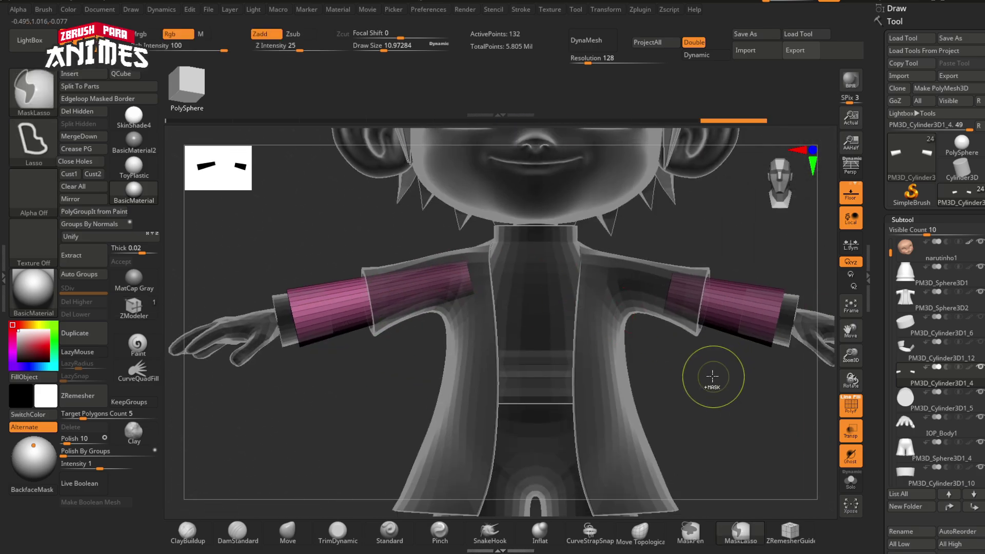
pyautogui.keyDown('ctrl'); pyautogui.keyDown('alt'); pyautogui.keyDown('shift'); pyautogui.moveTo(787, 387); pyautogui.dragTo(739, 282); pyautogui.keyUp('shift'); pyautogui.keyUp('alt'); pyautogui.keyUp('ctrl')
pyautogui.moveTo(465, 324)
pyautogui.mouseDown(button='right')
pyautogui.moveTo(519, 328)
pyautogui.moveTo(472, 326)
pyautogui.mouseUp(button='right')
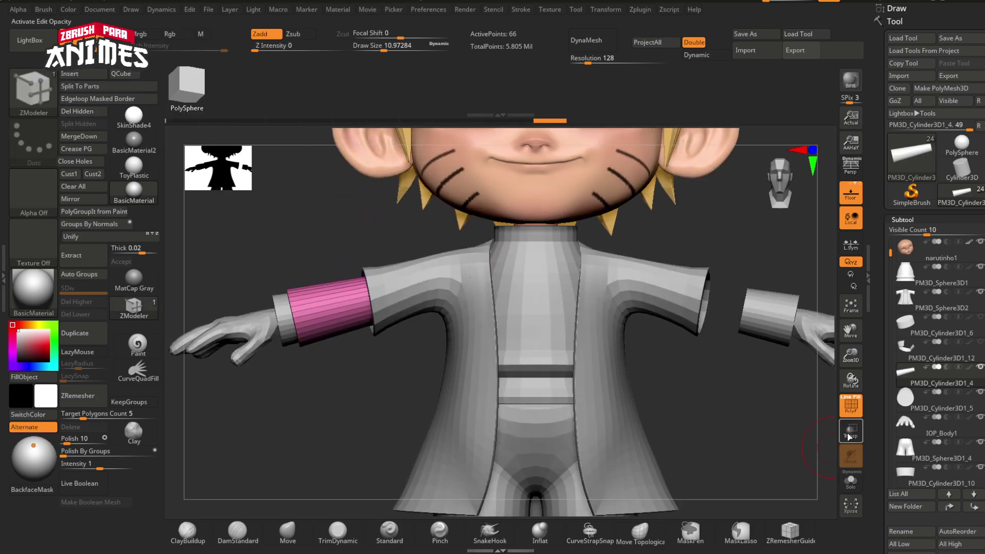
# Insert multiple edge loops around the remaining forearm sleeve with ZModeler and turn off the ghosted display
pyautogui.keyDown('alt'); pyautogui.moveTo(400, 315); pyautogui.dragTo(428, 295, button='right'); pyautogui.keyUp('alt')
pyautogui.press('space')
pyautogui.click(434, 342)
pyautogui.hotkey('ctrl', 'z')
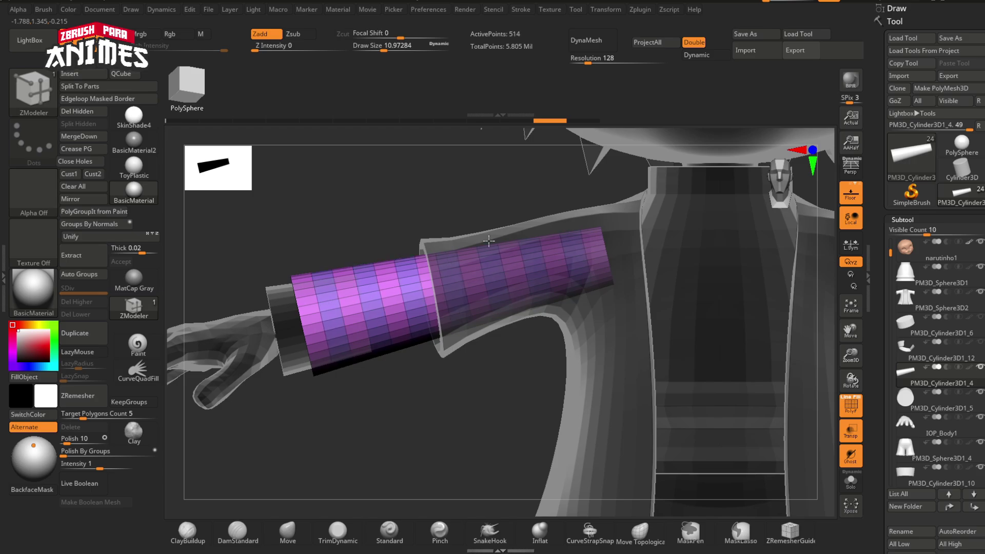
pyautogui.click(850, 432)
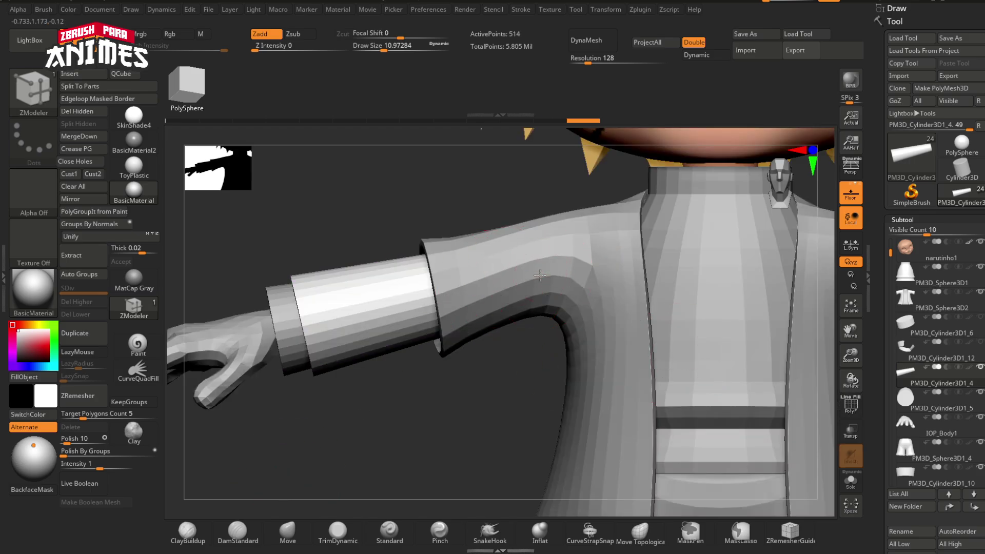
pyautogui.hotkey('shift', 'f')
pyautogui.keyDown('alt'); pyautogui.click(388, 308); pyautogui.keyUp('alt')
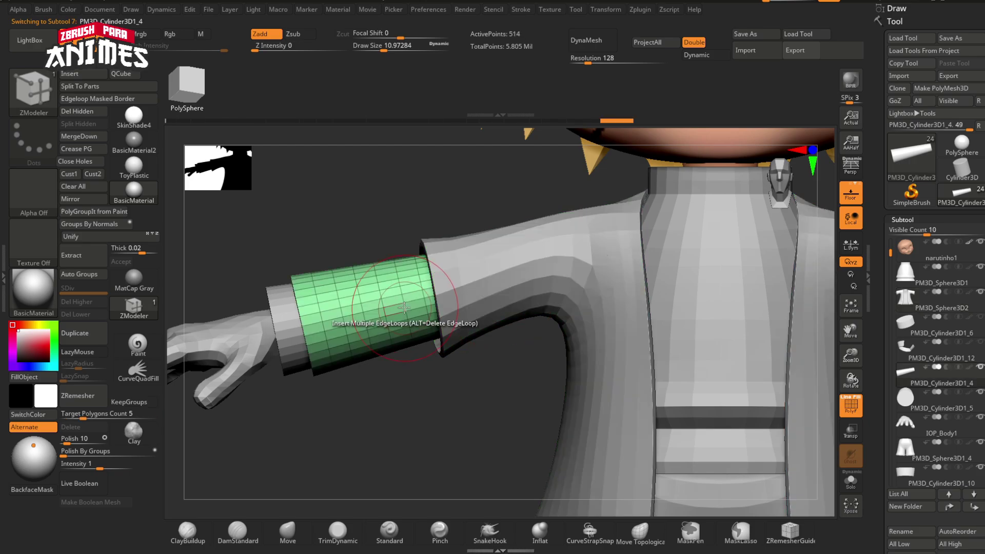
# Delete several lengthwise edge loops from the forearm sleeve and try to extrude its whole polygroup with ZModeler
pyautogui.keyDown('ctrl'); pyautogui.moveTo(546, 327); pyautogui.dragTo(508, 282, button='right'); pyautogui.keyUp('ctrl')
pyautogui.moveTo(359, 306); pyautogui.dragTo(431, 323, button='right')
pyautogui.keyDown('alt'); pyautogui.click(408, 294); pyautogui.keyUp('alt')
pyautogui.keyDown('alt'); pyautogui.click(409, 301); pyautogui.keyUp('alt')
pyautogui.hotkey('ctrl', 'z')
pyautogui.keyDown('alt'); pyautogui.click(429, 296); pyautogui.keyUp('alt')
pyautogui.moveTo(435, 290); pyautogui.dragTo(475, 366, button='right')
pyautogui.keyDown('alt'); pyautogui.click(476, 366); pyautogui.keyUp('alt')
pyautogui.hotkey('ctrl', 'z')
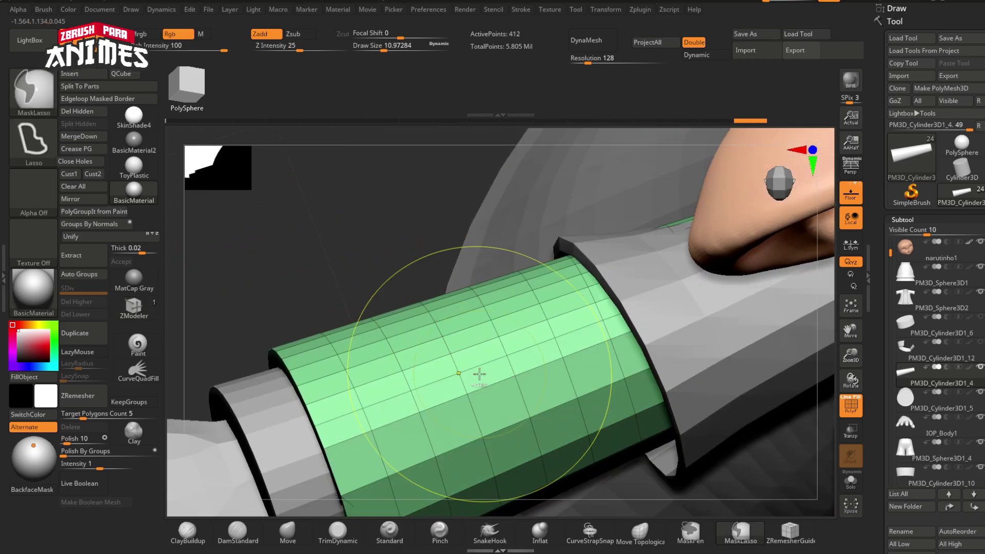
pyautogui.moveTo(470, 362); pyautogui.dragTo(540, 372)
pyautogui.hotkey('ctrl', 'z')
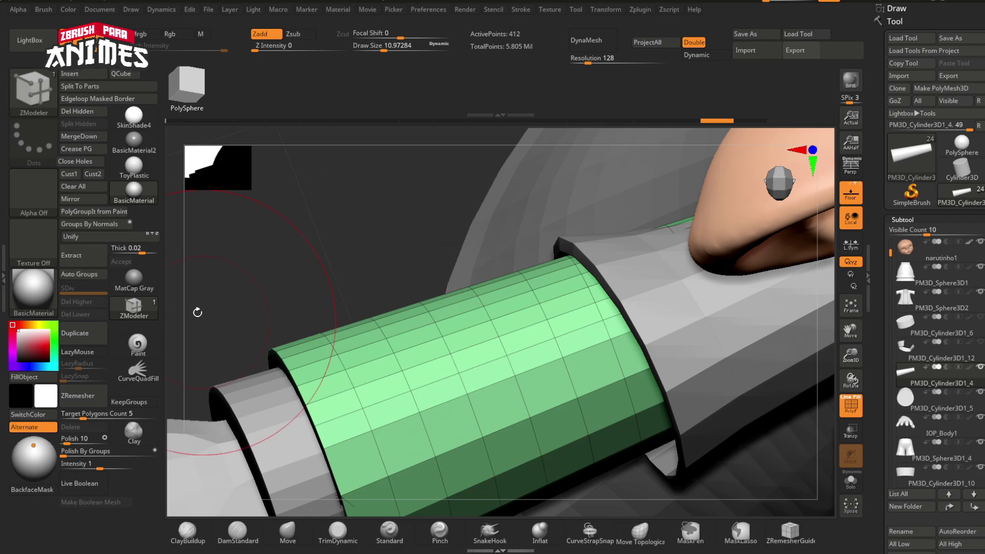
pyautogui.press('space')
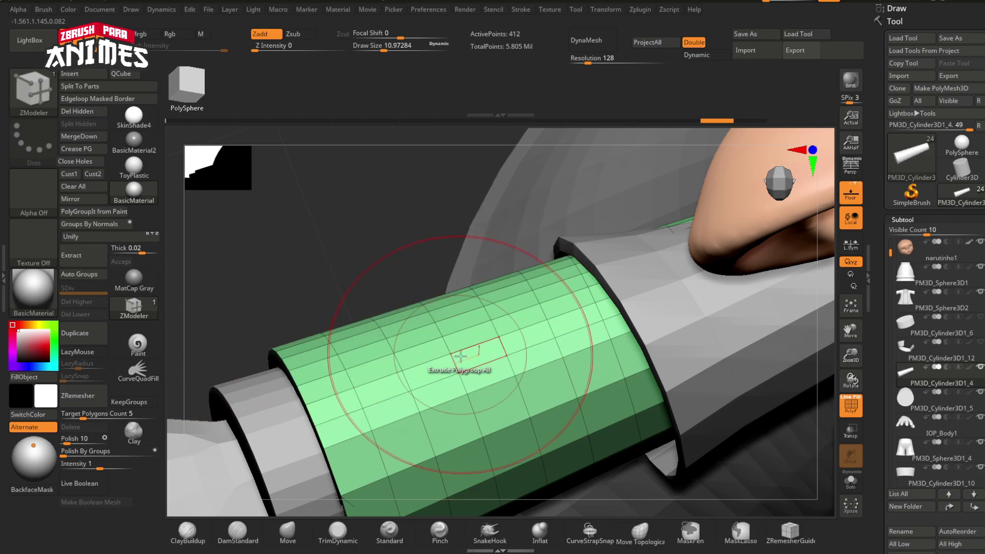
# Isolate the forearm sleeve to inspect its capped end and undo the lengthwise edge loop deletions
pyautogui.click(851, 480)
pyautogui.moveTo(672, 429); pyautogui.dragTo(641, 318)
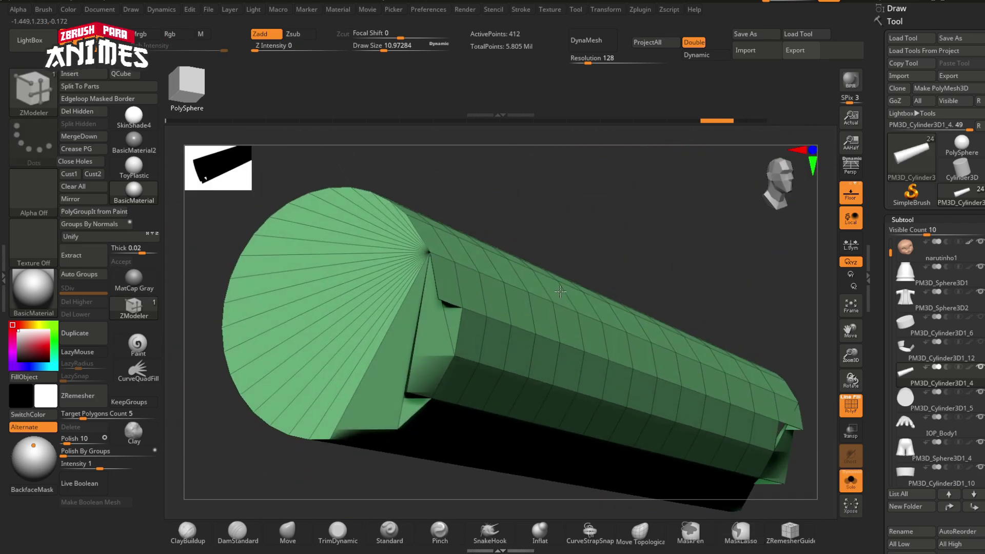
pyautogui.hotkey('ctrl', 'z')
pyautogui.hotkey('ctrl', 'z')
pyautogui.hotkey('ctrl', 'z')
pyautogui.hotkey('ctrl', 'z')
pyautogui.moveTo(552, 362); pyautogui.dragTo(458, 326)
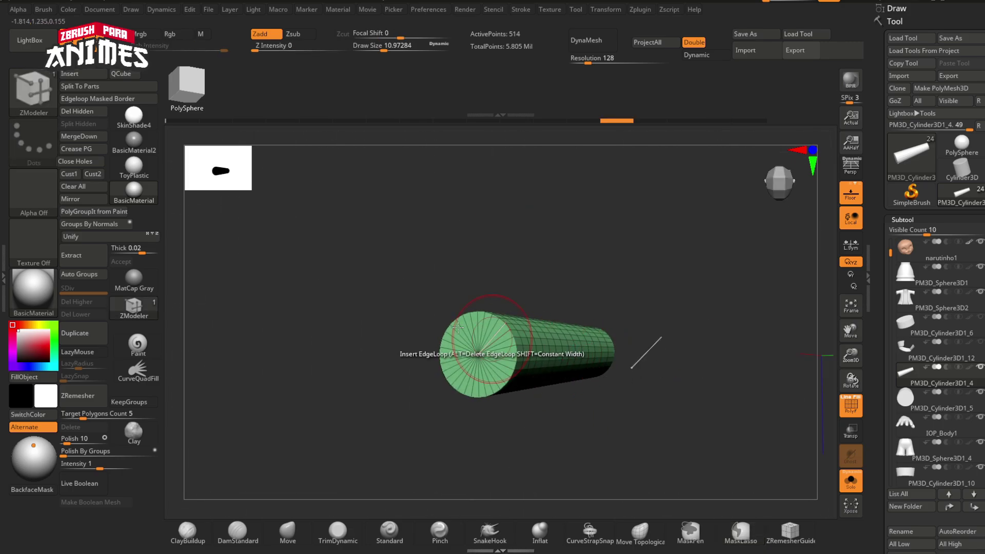
# Regroup the forearm sleeve's polygons by normals and remove both end caps to leave an open tube
pyautogui.click(101, 225)
pyautogui.moveTo(575, 452); pyautogui.dragTo(519, 441)
pyautogui.keyDown('ctrl'); pyautogui.keyDown('shift'); pyautogui.click(513, 359); pyautogui.keyUp('shift'); pyautogui.keyUp('ctrl')
pyautogui.keyDown('ctrl'); pyautogui.keyDown('shift'); pyautogui.click(519, 352); pyautogui.keyUp('shift'); pyautogui.keyUp('ctrl')
pyautogui.moveTo(582, 441); pyautogui.dragTo(568, 381)
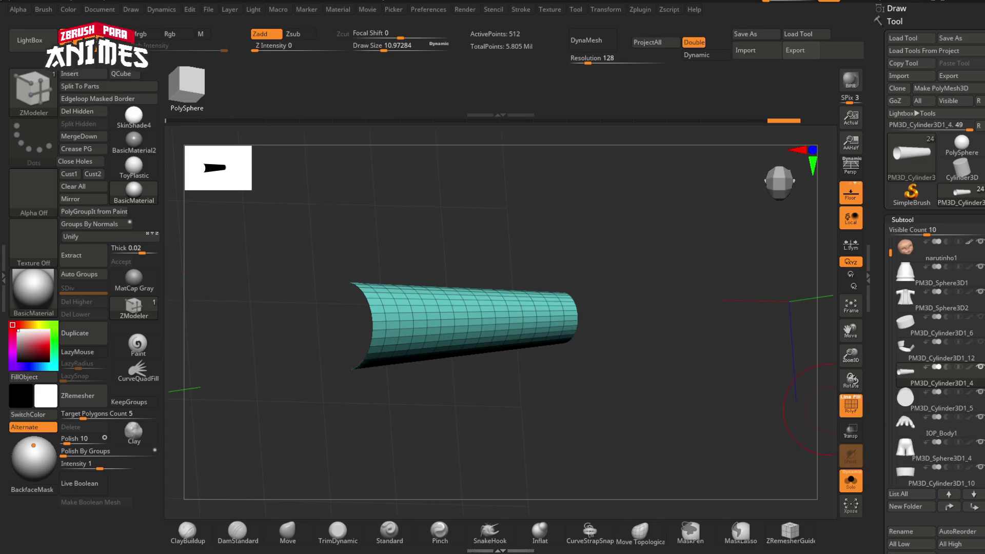
# Turn on double-sided display for the forearm sleeve and show the other subtools again
pyautogui.scroll(-7, 950, 337)
pyautogui.scroll(-8, 945, 404)
pyautogui.click(918, 171)
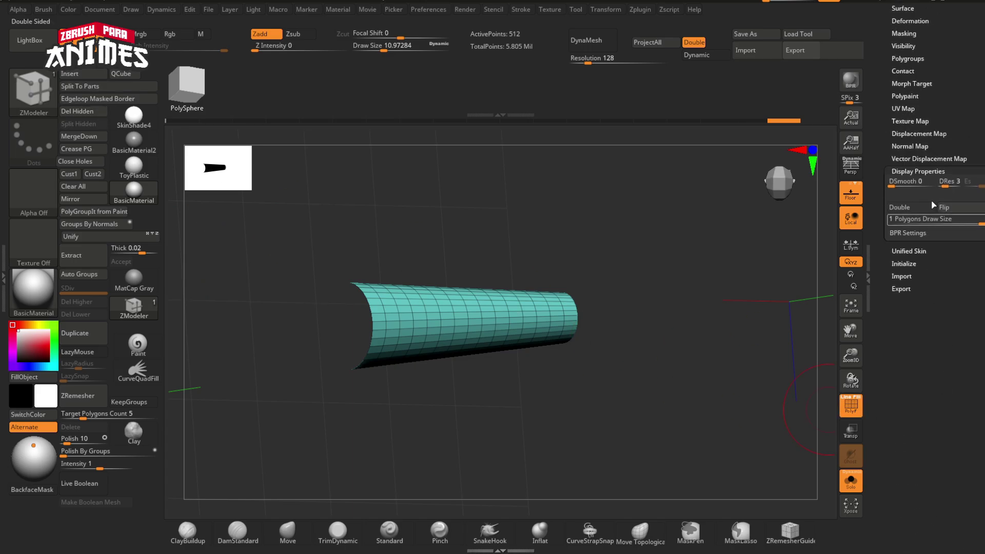
pyautogui.click(850, 481)
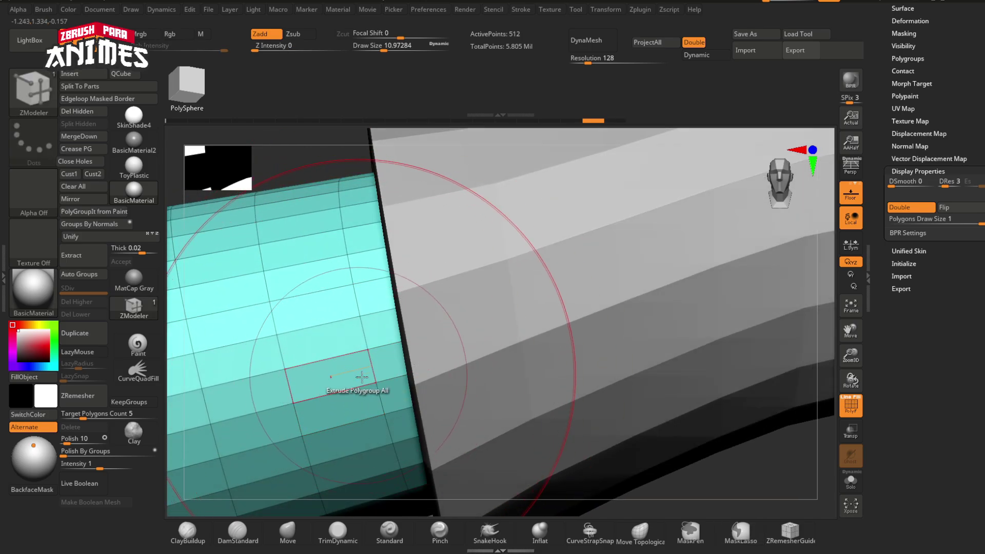
# Delete every other lengthwise edge loop around the forearm sleeve with ZModeler
pyautogui.moveTo(362, 377)
pyautogui.mouseDown(button='right')
pyautogui.moveTo(336, 362)
pyautogui.moveTo(374, 359)
pyautogui.moveTo(414, 402)
pyautogui.moveTo(380, 333)
pyautogui.moveTo(391, 302)
pyautogui.moveTo(455, 405)
pyautogui.moveTo(327, 354)
pyautogui.moveTo(393, 367)
pyautogui.moveTo(378, 391)
pyautogui.moveTo(385, 339)
pyautogui.mouseUp(button='right')
pyautogui.keyDown('alt'); pyautogui.click(336, 362); pyautogui.keyUp('alt')
pyautogui.keyDown('alt'); pyautogui.click(374, 355); pyautogui.keyUp('alt')
pyautogui.keyDown('alt'); pyautogui.click(410, 395); pyautogui.keyUp('alt')
pyautogui.keyDown('alt'); pyautogui.click(380, 333); pyautogui.keyUp('alt')
pyautogui.keyDown('alt'); pyautogui.click(378, 392); pyautogui.keyUp('alt')
pyautogui.moveTo(385, 339)
pyautogui.mouseDown(button='right')
pyautogui.moveTo(462, 422)
pyautogui.moveTo(410, 447)
pyautogui.mouseUp(button='right')
# Extend the forearm sleeve's outer end over the wrist cuff, checking the fit with the other subtools ghosted
pyautogui.click(288, 533)
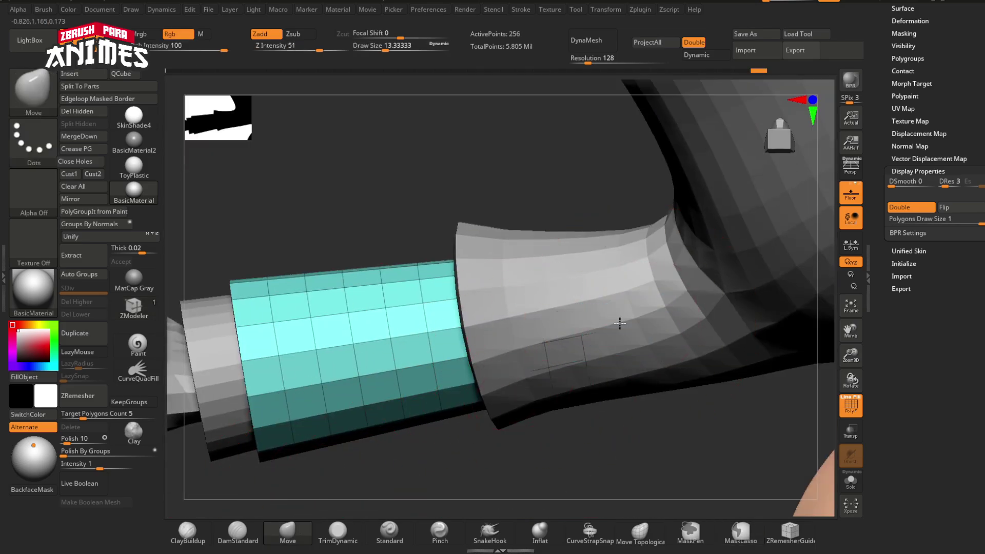
pyautogui.rightClick(638, 368)
pyautogui.moveTo(620, 323); pyautogui.dragTo(657, 374, button='right')
pyautogui.click(853, 434)
pyautogui.keyDown('ctrl'); pyautogui.moveTo(656, 374); pyautogui.dragTo(702, 298, button='right'); pyautogui.keyUp('ctrl')
pyautogui.click(850, 431)
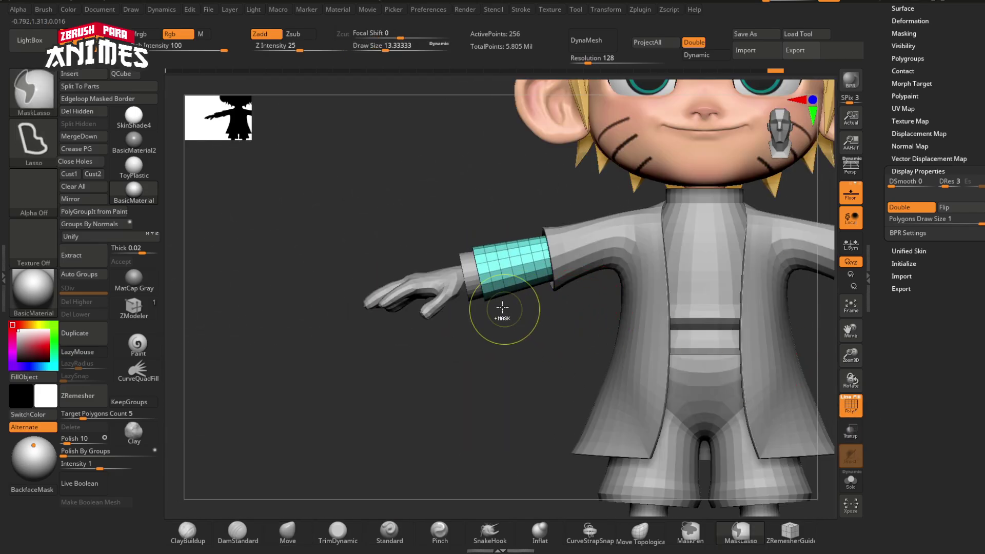
pyautogui.moveTo(502, 307); pyautogui.dragTo(519, 375, button='right')
pyautogui.keyDown('ctrl'); pyautogui.moveTo(548, 336); pyautogui.dragTo(554, 308, button='right'); pyautogui.keyUp('ctrl')
pyautogui.click(851, 431)
pyautogui.press('w')
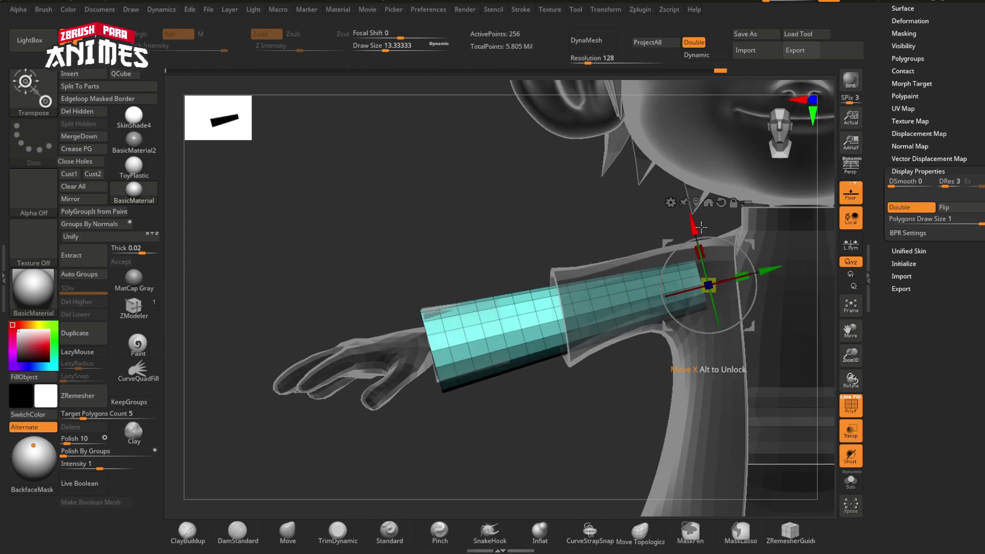
pyautogui.click(850, 440)
pyautogui.moveTo(590, 411); pyautogui.dragTo(634, 406, button='right')
# Select the separate wrist cuff subtool PM3D_Cylinder3D1_5 and delete it
pyautogui.keyDown('alt'); pyautogui.click(437, 319); pyautogui.keyUp('alt')
pyautogui.moveTo(934, 297); pyautogui.dragTo(934, 500)
pyautogui.click(905, 112)
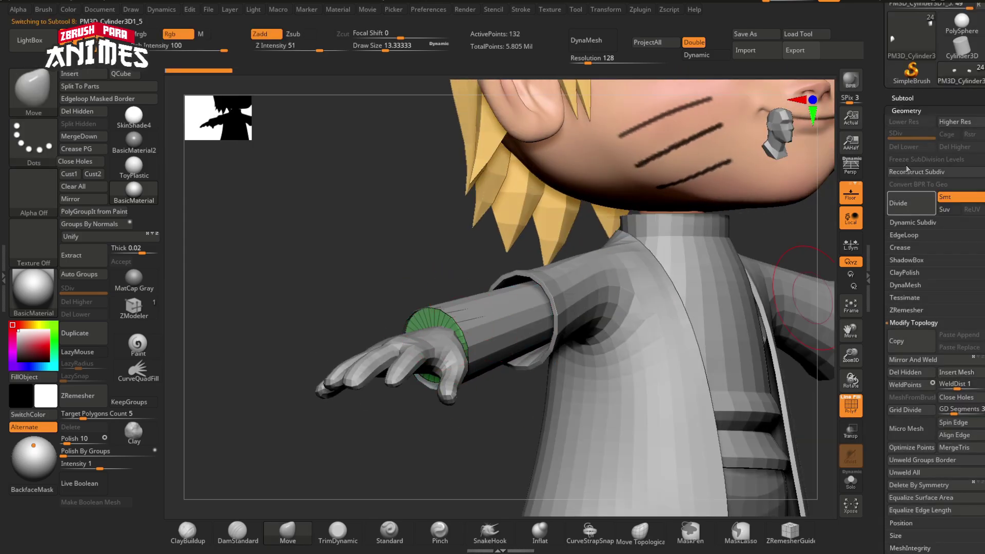
pyautogui.click(903, 99)
pyautogui.click(911, 479)
pyautogui.click(816, 501)
# Isolate the forearm sleeve and extrude its whole polygroup with ZModeler to give it thickness
pyautogui.moveTo(606, 380); pyautogui.dragTo(492, 354, button='right')
pyautogui.moveTo(492, 354); pyautogui.dragTo(492, 400, button='right')
pyautogui.keyDown('ctrl'); pyautogui.moveTo(493, 400); pyautogui.dragTo(456, 464, button='right'); pyautogui.keyUp('ctrl')
pyautogui.click(851, 481)
pyautogui.click(851, 481)
pyautogui.keyDown('alt'); pyautogui.click(615, 354); pyautogui.keyUp('alt')
pyautogui.click(851, 481)
pyautogui.keyDown('alt'); pyautogui.moveTo(503, 389); pyautogui.dragTo(571, 405, button='right'); pyautogui.keyUp('alt')
pyautogui.click(134, 308)
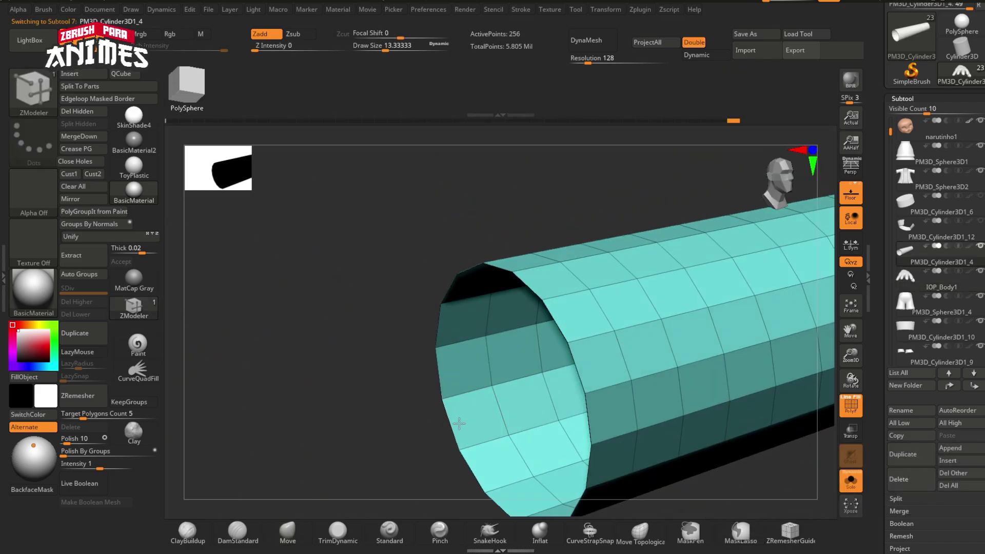
pyautogui.moveTo(508, 385); pyautogui.dragTo(504, 406)
pyautogui.keyDown('ctrl'); pyautogui.moveTo(510, 425); pyautogui.dragTo(487, 375, button='right'); pyautogui.keyUp('ctrl')
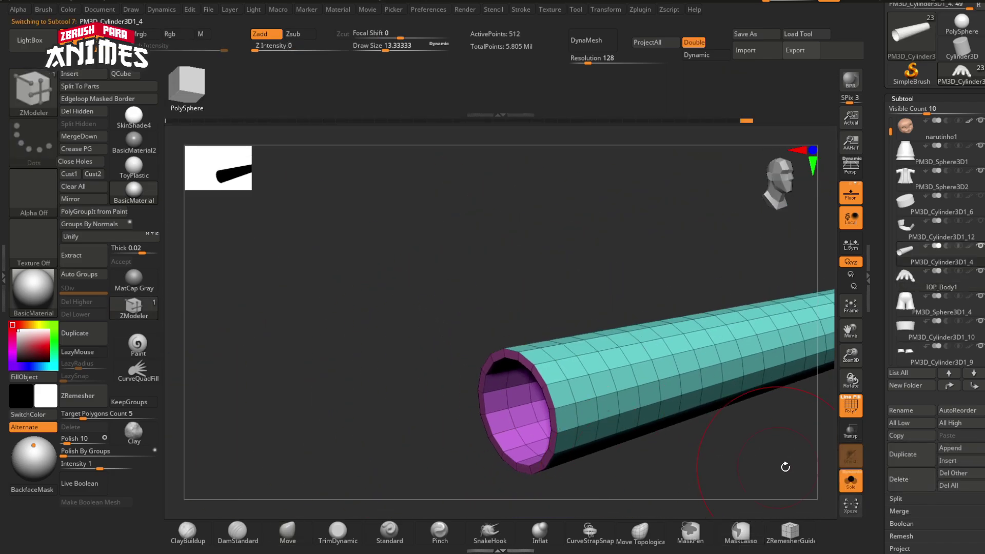
# Mirror the thickened forearm sleeve to the other arm and show the full character without the wireframe
pyautogui.click(852, 415)
pyautogui.click(852, 415)
pyautogui.click(851, 482)
pyautogui.moveTo(687, 370); pyautogui.dragTo(461, 343, button='right')
pyautogui.keyDown('ctrl'); pyautogui.moveTo(462, 344); pyautogui.dragTo(320, 326, button='right'); pyautogui.keyUp('ctrl')
pyautogui.click(850, 483)
# Isolate the leg cylinders, centre the gizmo on one leg, lengthen them, and ghost the surrounding subtools
pyautogui.keyDown('alt'); pyautogui.click(530, 278); pyautogui.keyUp('alt')
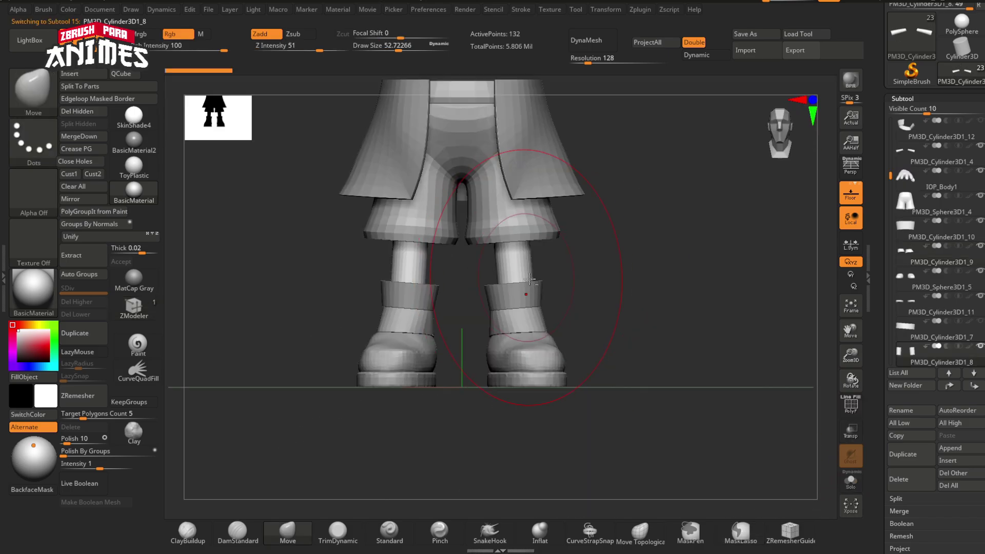
pyautogui.click(850, 480)
pyautogui.press('w')
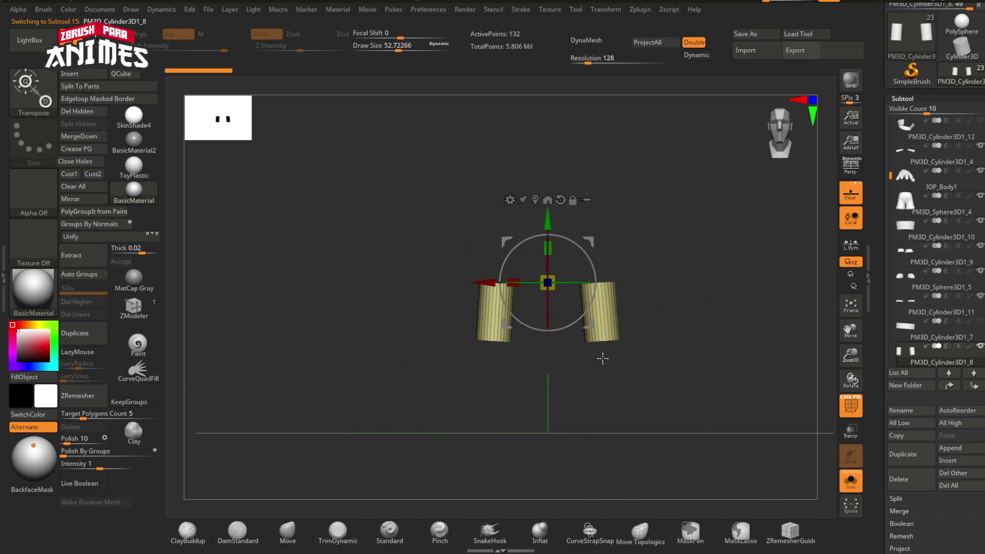
pyautogui.press('f')
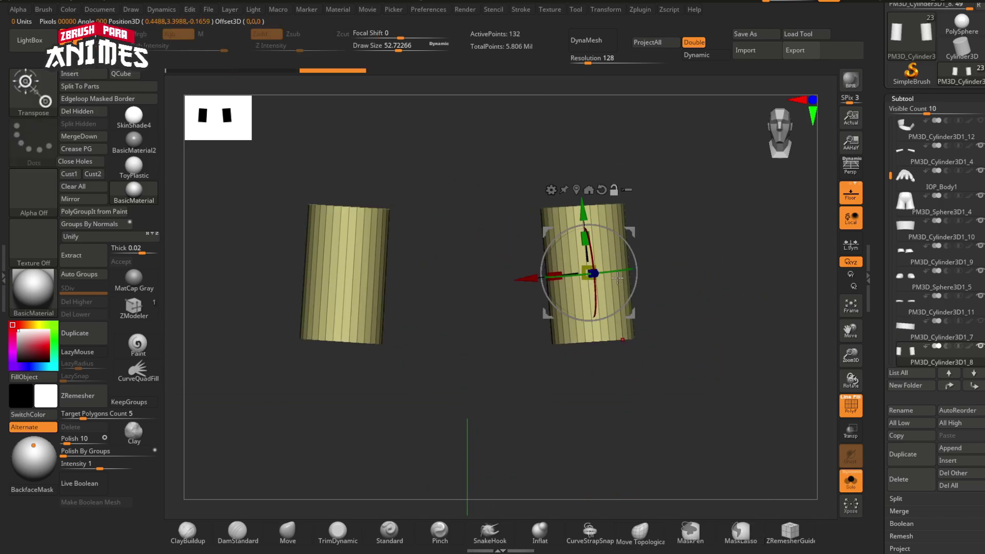
pyautogui.moveTo(648, 282); pyautogui.dragTo(601, 187)
pyautogui.moveTo(608, 241); pyautogui.dragTo(666, 259, button='right')
pyautogui.click(850, 480)
pyautogui.click(851, 431)
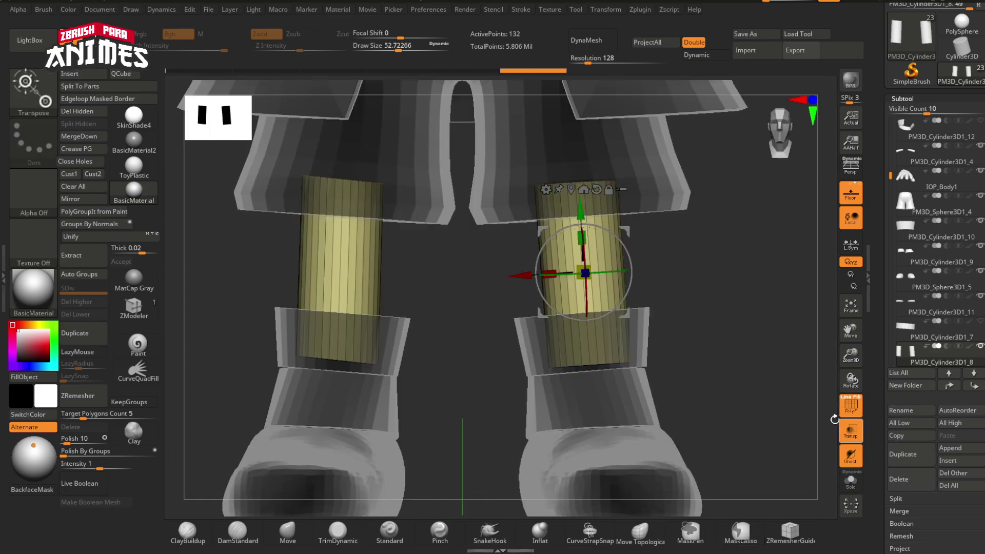
# Stretch the leg cylinders further and raise them so they run from inside the shorts into the ankle cuffs
pyautogui.keyDown('ctrl'); pyautogui.moveTo(747, 488); pyautogui.dragTo(703, 400, button='right'); pyautogui.keyUp('ctrl')
pyautogui.moveTo(645, 316); pyautogui.dragTo(625, 242)
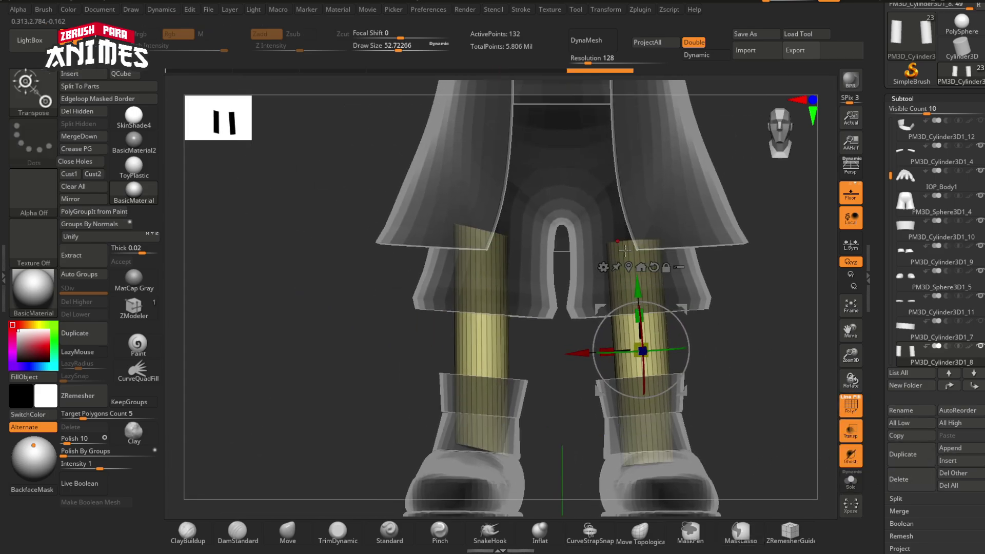
pyautogui.moveTo(639, 289); pyautogui.dragTo(623, 237)
pyautogui.moveTo(607, 303); pyautogui.dragTo(580, 304)
pyautogui.press('q')
# Hide and delete the leg cylinder on the character's right leg
pyautogui.keyDown('ctrl'); pyautogui.moveTo(619, 320); pyautogui.dragTo(628, 328, button='right'); pyautogui.keyUp('ctrl')
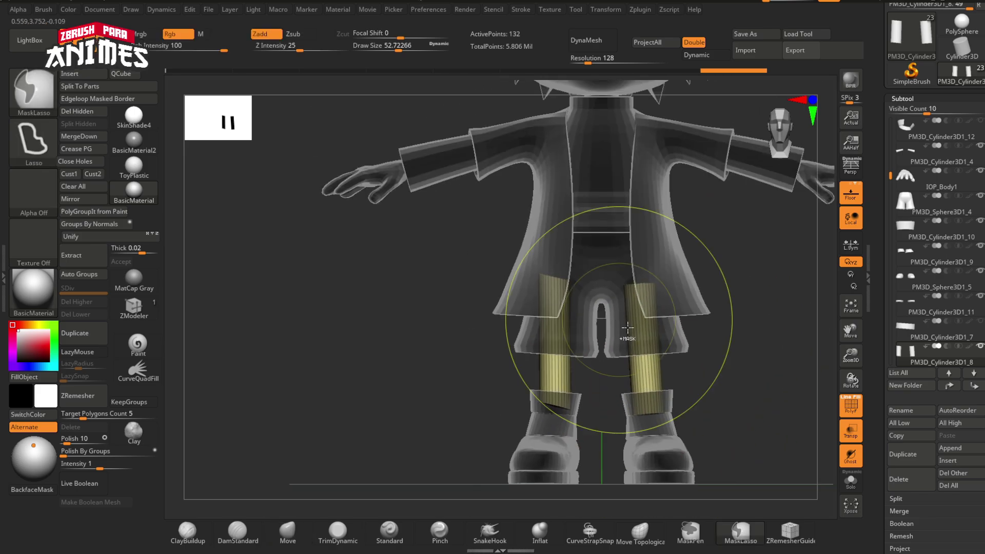
pyautogui.keyDown('ctrl'); pyautogui.keyDown('alt'); pyautogui.keyDown('shift'); pyautogui.moveTo(563, 236); pyautogui.dragTo(384, 440); pyautogui.keyUp('shift'); pyautogui.keyUp('alt'); pyautogui.keyUp('ctrl')
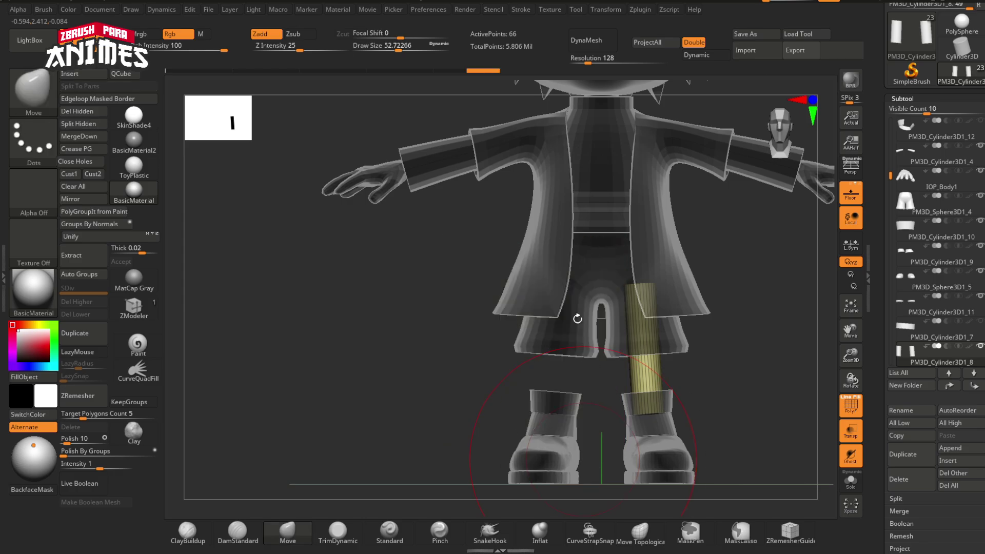
pyautogui.keyDown('ctrl'); pyautogui.moveTo(680, 356); pyautogui.dragTo(720, 383, button='right'); pyautogui.keyUp('ctrl')
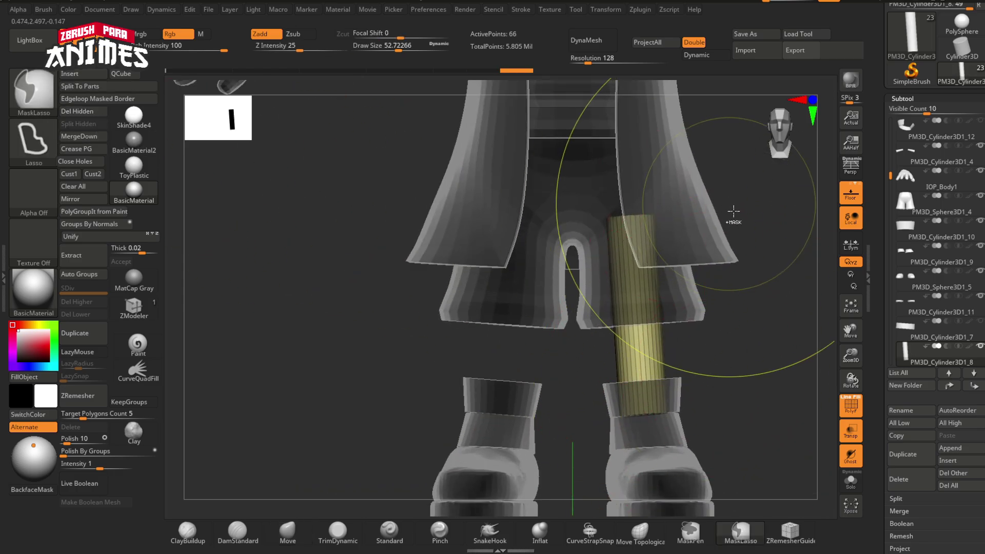
# Isolate the remaining leg cylinder, group its polygons by normals, and remove both end caps
pyautogui.click(851, 482)
pyautogui.moveTo(662, 283); pyautogui.dragTo(680, 304, button='right')
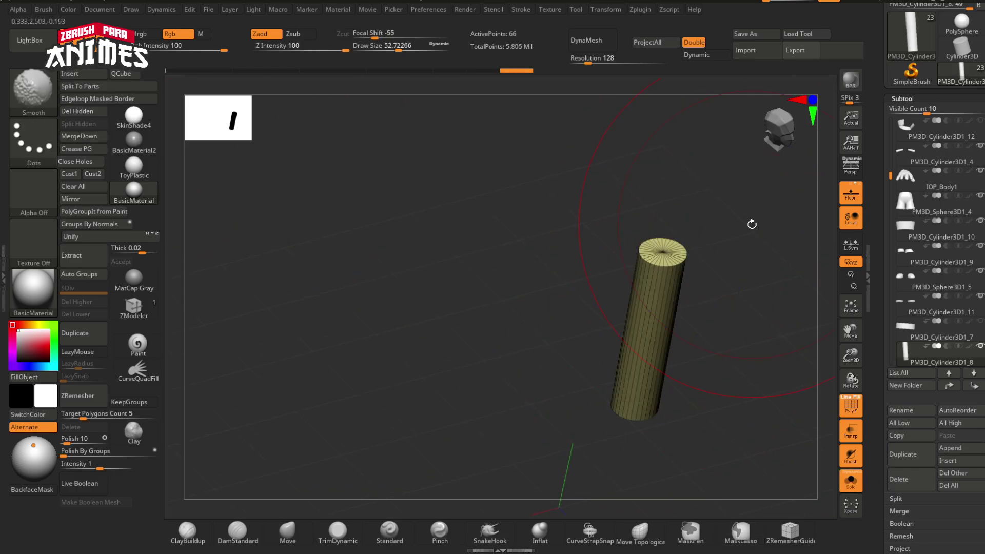
pyautogui.press('f')
pyautogui.keyDown('ctrl'); pyautogui.keyDown('shift'); pyautogui.click(653, 291); pyautogui.keyUp('shift'); pyautogui.keyUp('ctrl')
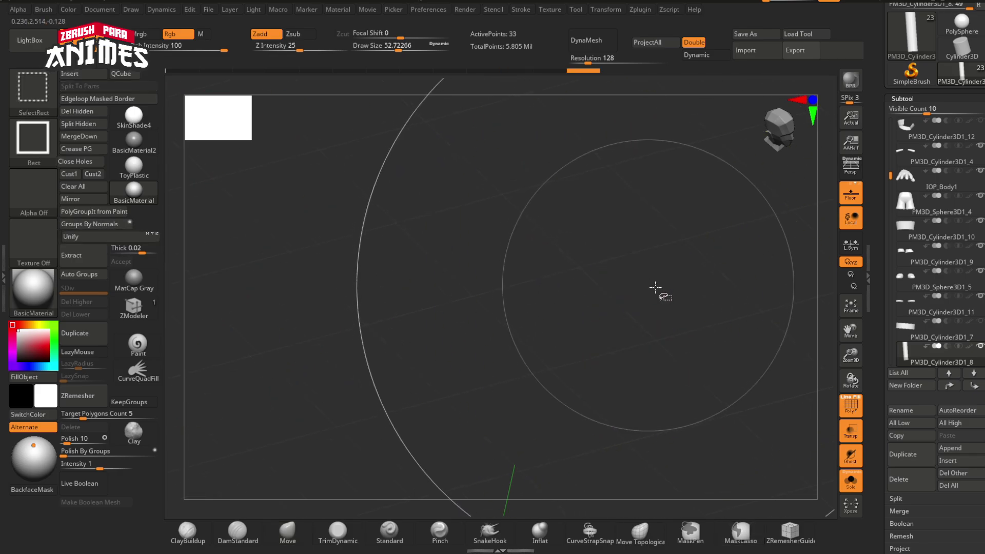
pyautogui.hotkey('ctrl', 'z')
pyautogui.keyDown('ctrl'); pyautogui.keyDown('shift'); pyautogui.click(657, 298); pyautogui.keyUp('shift'); pyautogui.keyUp('ctrl')
pyautogui.keyDown('ctrl'); pyautogui.keyDown('shift'); pyautogui.click(632, 286); pyautogui.keyUp('shift'); pyautogui.keyUp('ctrl')
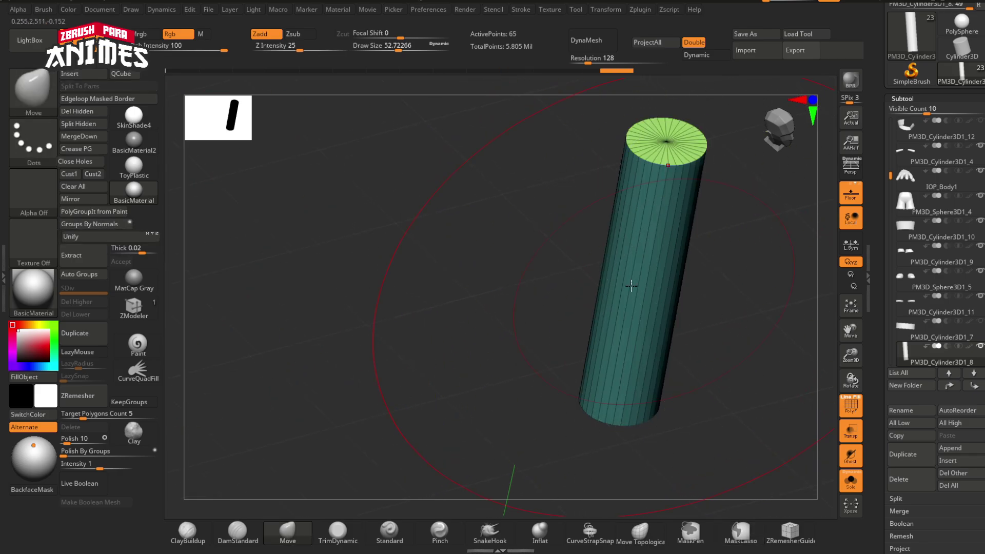
pyautogui.moveTo(718, 277); pyautogui.dragTo(790, 256, button='right')
pyautogui.keyDown('ctrl'); pyautogui.keyDown('shift'); pyautogui.click(640, 190); pyautogui.keyUp('shift'); pyautogui.keyUp('ctrl')
# Turn on double-sided display for the open leg cylinder and switch off its wireframe
pyautogui.moveTo(941, 505); pyautogui.dragTo(934, 226)
pyautogui.click(917, 178)
pyautogui.moveTo(609, 319); pyautogui.dragTo(653, 345)
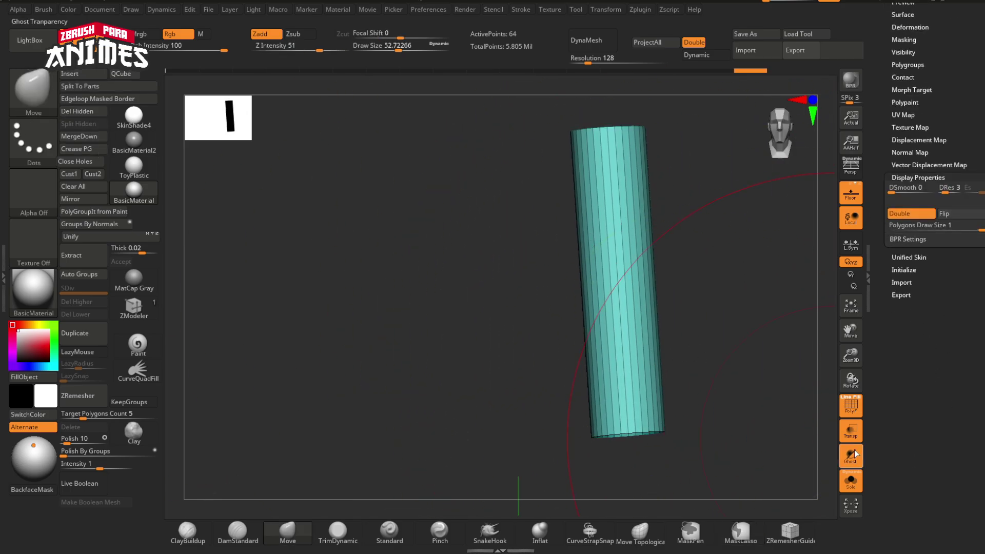
pyautogui.hotkey('shift', 'f')
# Mask part of the leg cylinder among the ghosted subtools and move the unmasked part about 0.31 units
pyautogui.click(851, 481)
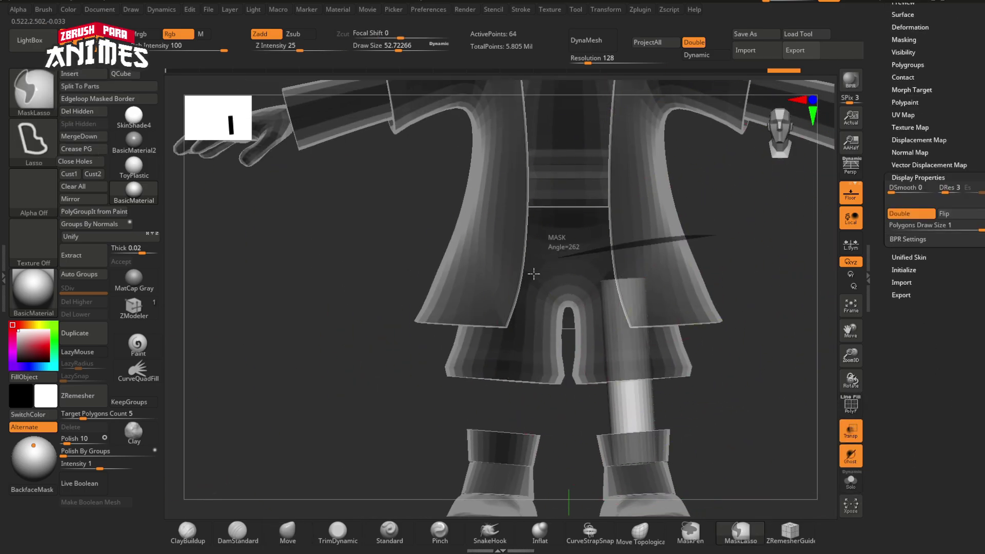
pyautogui.press('w')
pyautogui.press('q')
pyautogui.keyDown('ctrl'); pyautogui.moveTo(757, 447); pyautogui.dragTo(744, 384, button='right'); pyautogui.keyUp('ctrl')
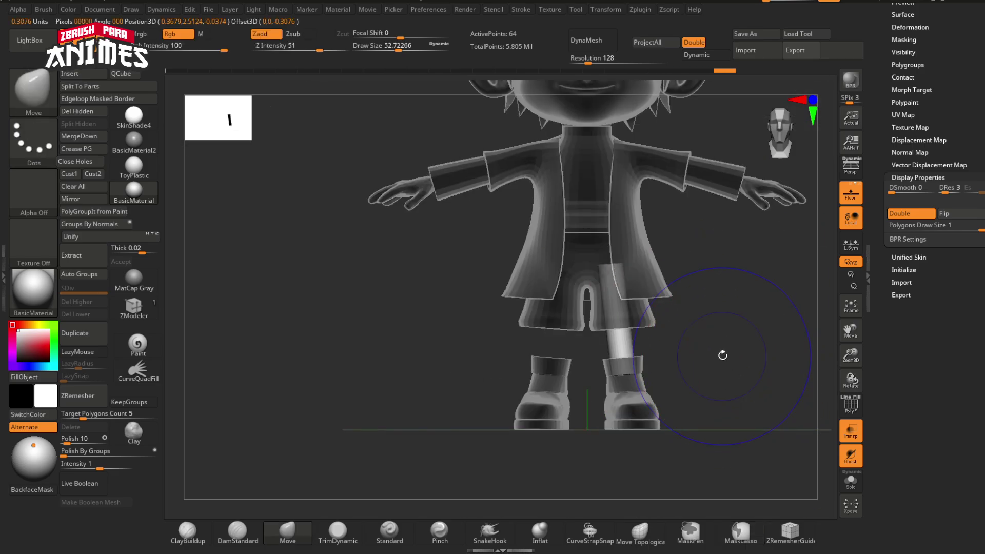
# Hide the cylinder on the character's right leg and extend the remaining cylinder from inside the shorts into the boot
pyautogui.click(850, 430)
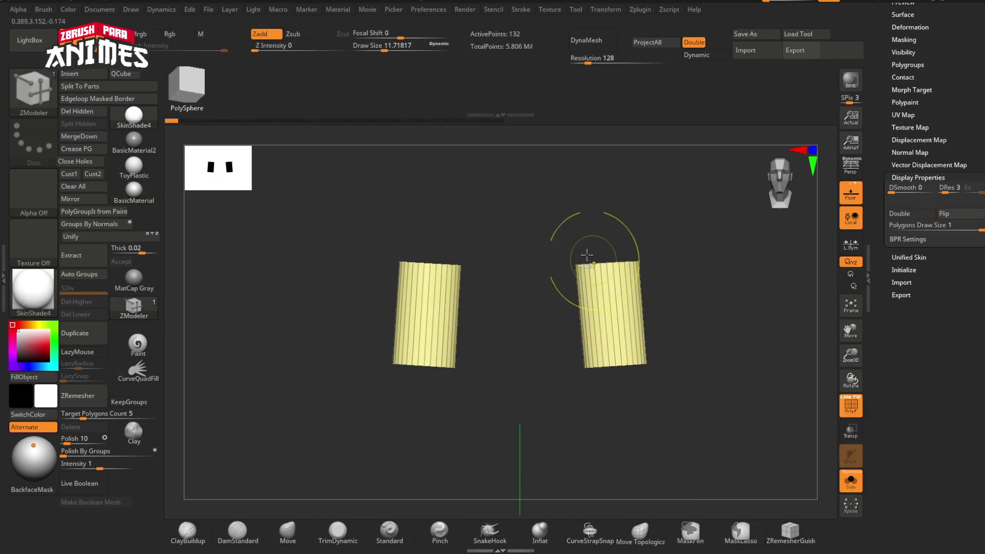
pyautogui.click(428, 313)
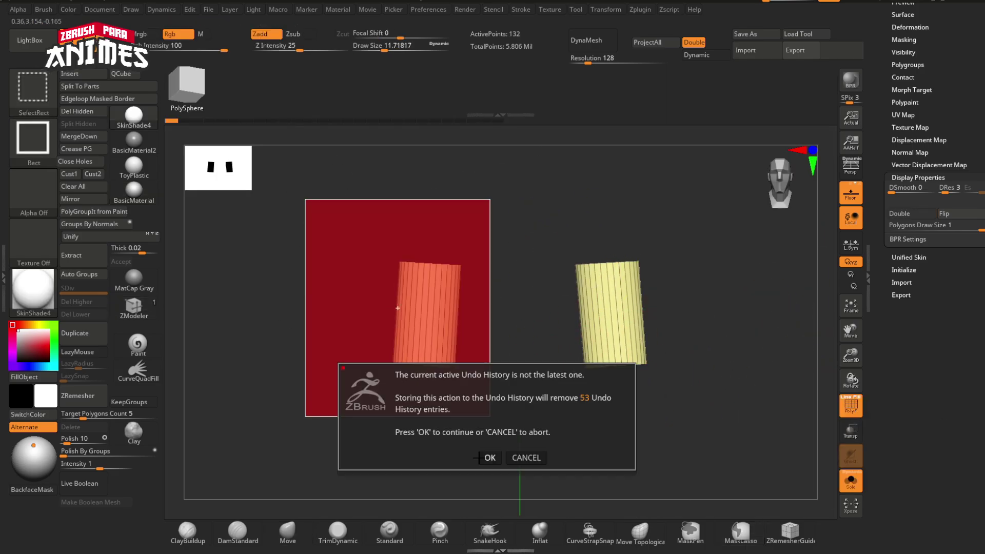
pyautogui.click(488, 457)
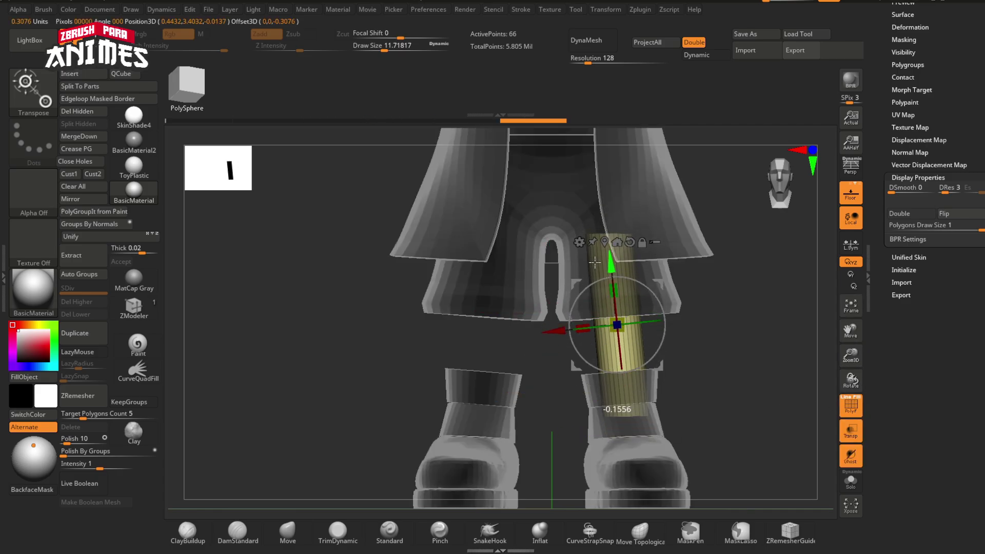
pyautogui.press('q')
pyautogui.keyDown('shift'); pyautogui.moveTo(540, 302); pyautogui.dragTo(470, 336, button='right'); pyautogui.keyUp('shift')
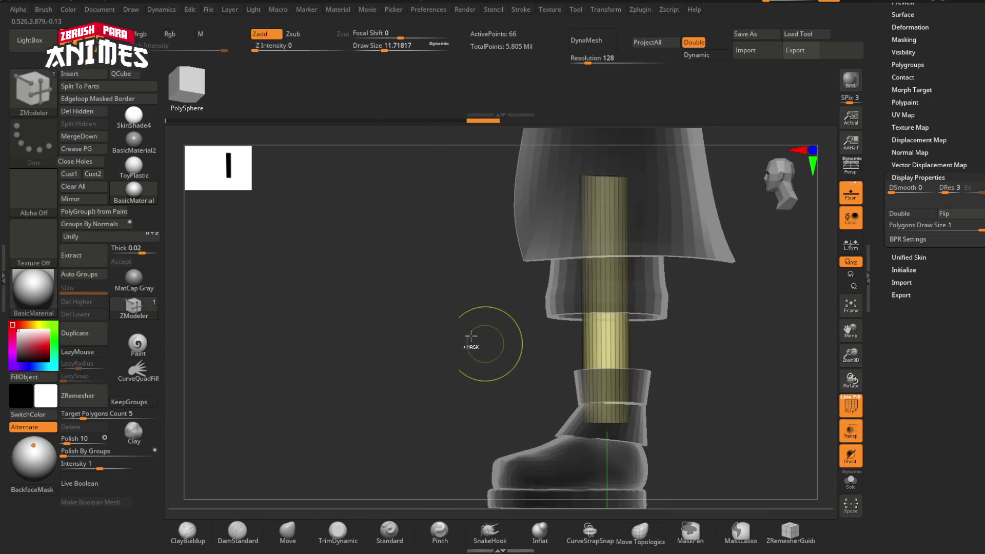
# Isolate the leg cylinder as an open, double-sided tube and delete every other lengthwise edge loop around it
pyautogui.click(850, 481)
pyautogui.click(850, 481)
pyautogui.keyDown('shift'); pyautogui.moveTo(583, 308); pyautogui.dragTo(624, 304, button='right'); pyautogui.keyUp('shift')
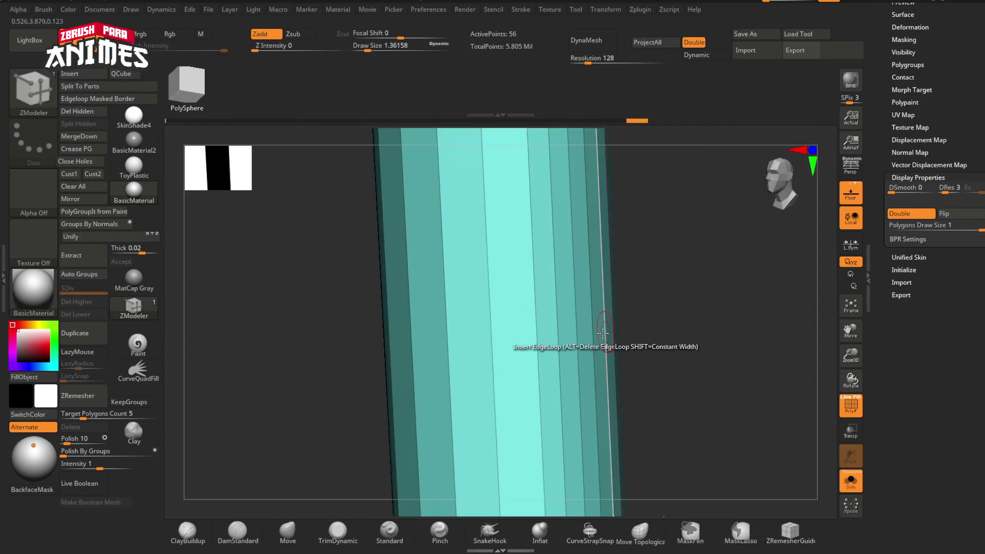
pyautogui.keyDown('alt'); pyautogui.click(598, 338); pyautogui.keyUp('alt')
pyautogui.keyDown('alt'); pyautogui.click(600, 358); pyautogui.keyUp('alt')
pyautogui.moveTo(600, 359); pyautogui.dragTo(595, 382, button='right')
pyautogui.keyDown('alt'); pyautogui.click(554, 345); pyautogui.keyUp('alt')
pyautogui.keyDown('alt'); pyautogui.click(580, 358); pyautogui.keyUp('alt')
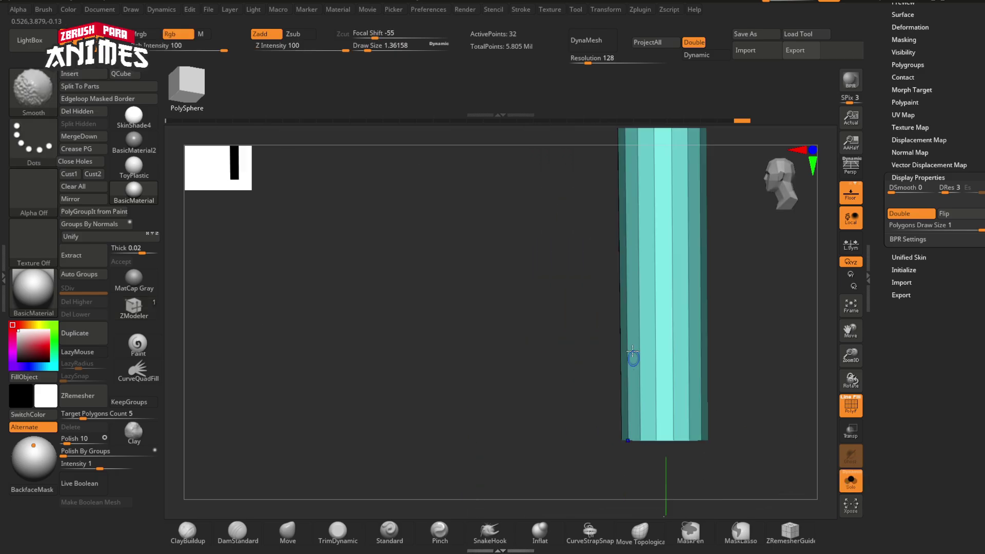
# Insert an edge loop around the leg at knee height and move it forward about 0.12 units to bend the knee
pyautogui.click(849, 480)
pyautogui.click(849, 481)
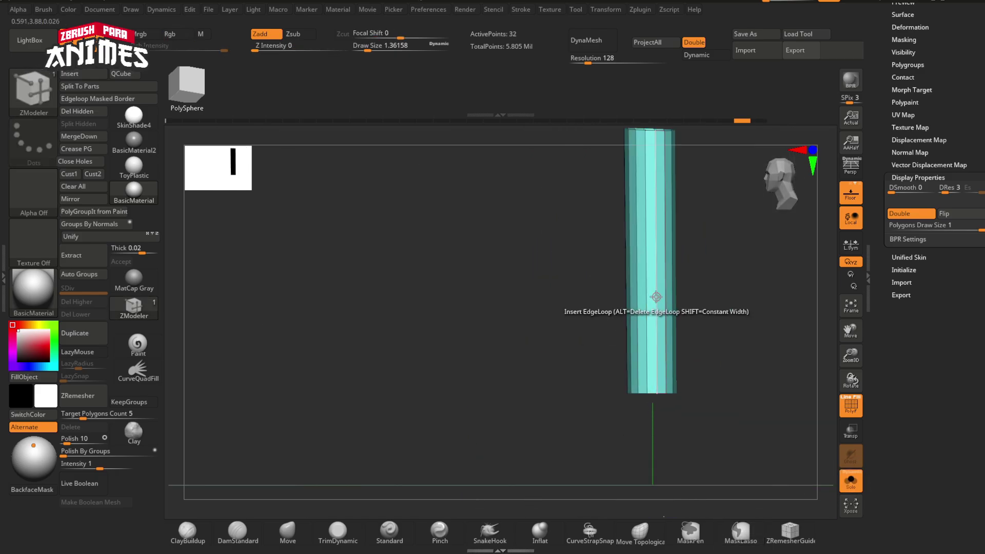
pyautogui.press('w')
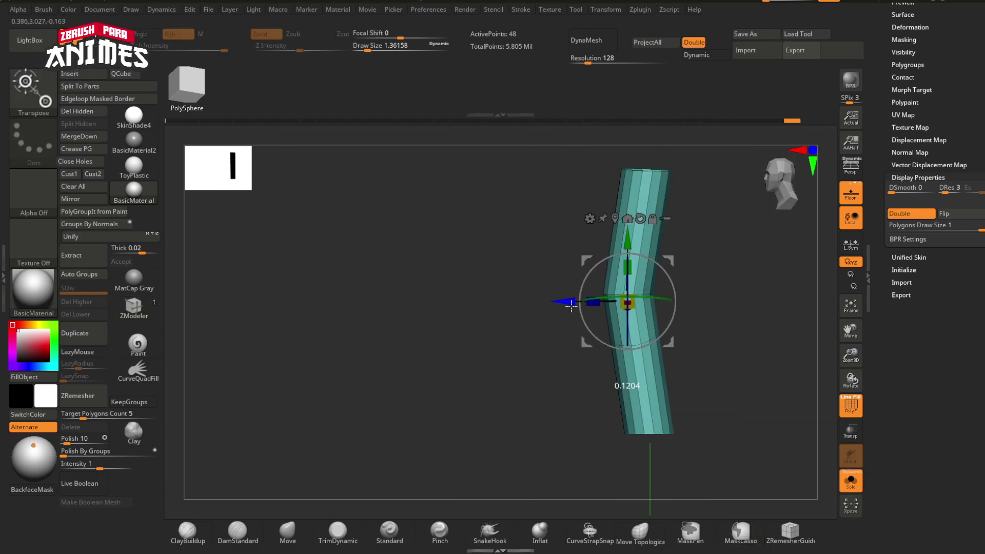
pyautogui.click(851, 480)
pyautogui.click(851, 432)
pyautogui.click(854, 440)
pyautogui.press('q')
pyautogui.moveTo(616, 353)
pyautogui.mouseDown(button='right')
pyautogui.moveTo(697, 349)
pyautogui.moveTo(734, 395)
pyautogui.moveTo(686, 358)
pyautogui.mouseUp(button='right')
pyautogui.click(850, 480)
pyautogui.keyDown('ctrl'); pyautogui.moveTo(719, 411); pyautogui.dragTo(694, 368, button='right'); pyautogui.keyUp('ctrl')
pyautogui.moveTo(694, 367); pyautogui.dragTo(589, 303)
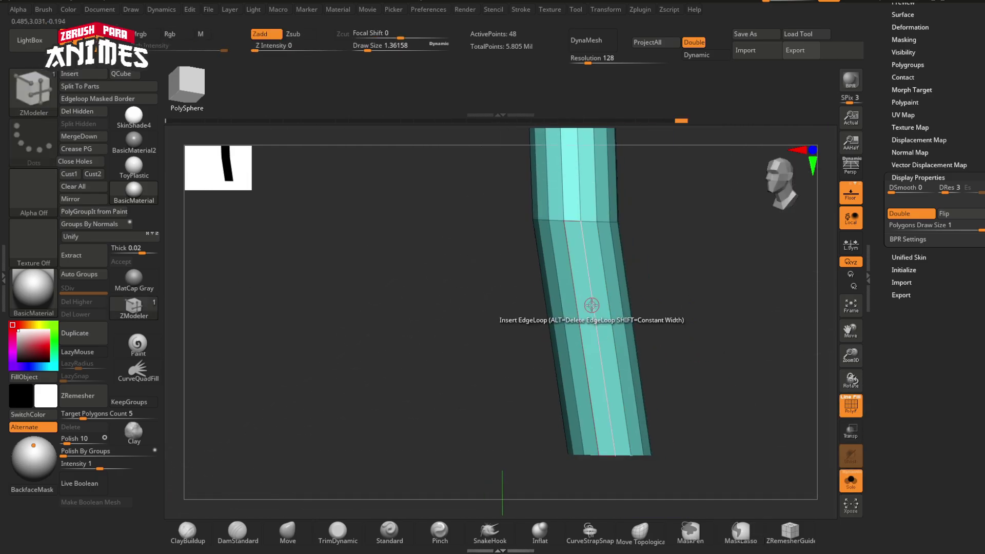
# Insert multiple edge loops across the lower and upper leg sections, and merge the whole leg into one polygroup
pyautogui.press('space')
pyautogui.click(498, 343)
pyautogui.click(594, 289)
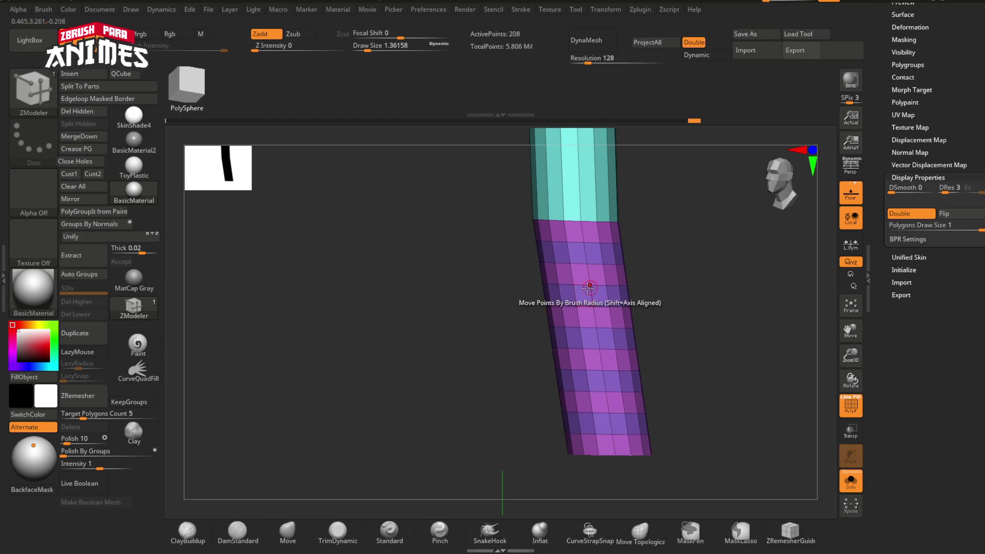
pyautogui.keyDown('alt'); pyautogui.moveTo(589, 288); pyautogui.dragTo(598, 364, button='right'); pyautogui.keyUp('alt')
pyautogui.click(574, 269)
pyautogui.hotkey('ctrl', 'w')
pyautogui.click(850, 481)
pyautogui.moveTo(616, 329); pyautogui.dragTo(702, 328, button='right')
pyautogui.keyDown('ctrl'); pyautogui.moveTo(718, 367); pyautogui.dragTo(715, 414, button='right'); pyautogui.keyUp('ctrl')
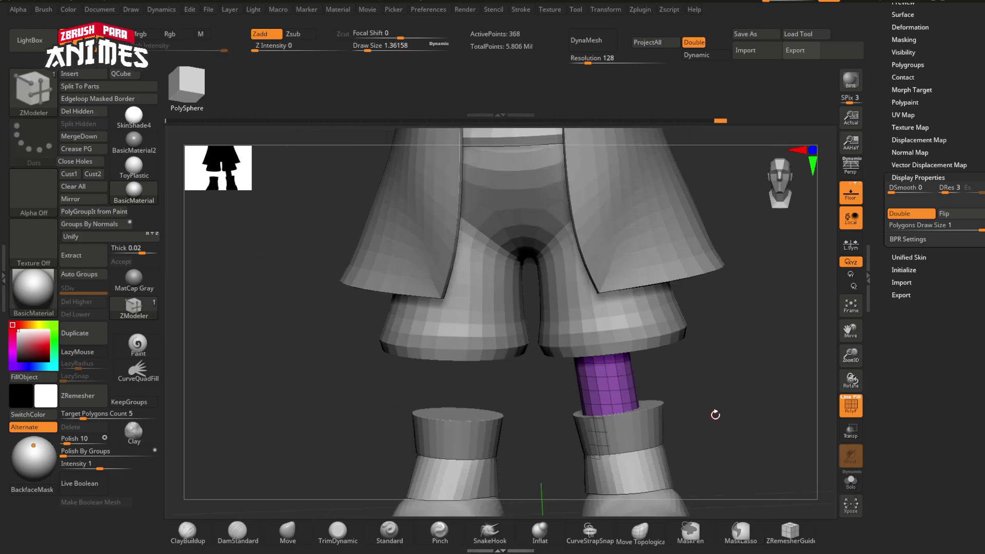
# Mask the front of the knee with a lasso and apply Edgeloop Masked Border to make it a separate polygroup
pyautogui.click(849, 484)
pyautogui.moveTo(585, 339); pyautogui.dragTo(511, 337, button='right')
pyautogui.keyDown('ctrl'); pyautogui.moveTo(675, 345); pyautogui.dragTo(677, 382, button='right'); pyautogui.keyUp('ctrl')
pyautogui.moveTo(580, 340); pyautogui.dragTo(640, 338, button='right')
pyautogui.moveTo(642, 274)
pyautogui.keyDown('ctrl'); pyautogui.mouseDown()
pyautogui.moveTo(573, 309)
pyautogui.moveTo(654, 361)
pyautogui.mouseUp(); pyautogui.keyUp('ctrl')
pyautogui.keyDown('ctrl'); pyautogui.moveTo(690, 367); pyautogui.dragTo(667, 331, button='right'); pyautogui.keyUp('ctrl')
pyautogui.moveTo(624, 330); pyautogui.dragTo(696, 349)
pyautogui.keyDown('ctrl'); pyautogui.click(696, 349); pyautogui.keyUp('ctrl')
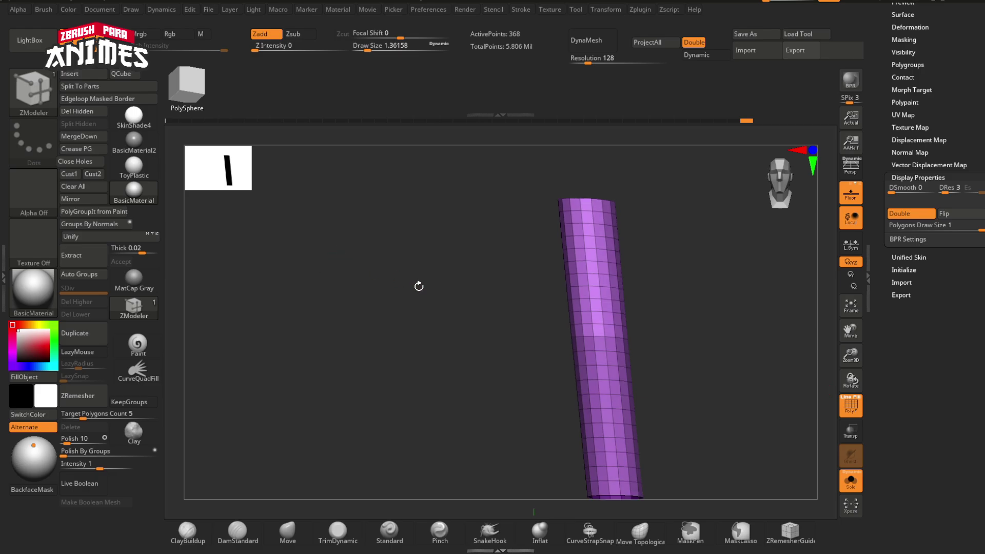
pyautogui.moveTo(614, 309); pyautogui.dragTo(636, 306, button='right')
pyautogui.keyDown('ctrl'); pyautogui.moveTo(636, 305); pyautogui.dragTo(627, 321, button='right'); pyautogui.keyUp('ctrl')
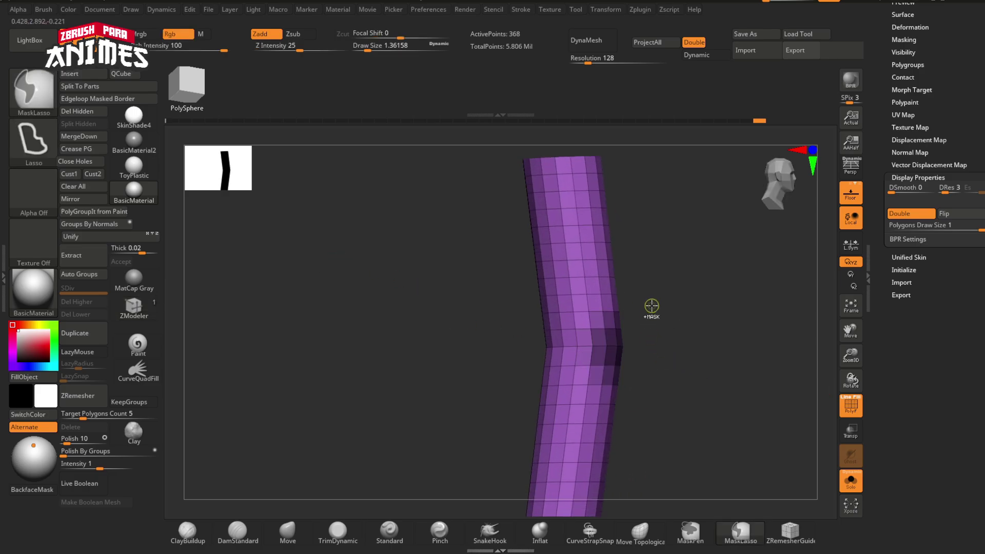
pyautogui.moveTo(686, 378); pyautogui.dragTo(569, 315)
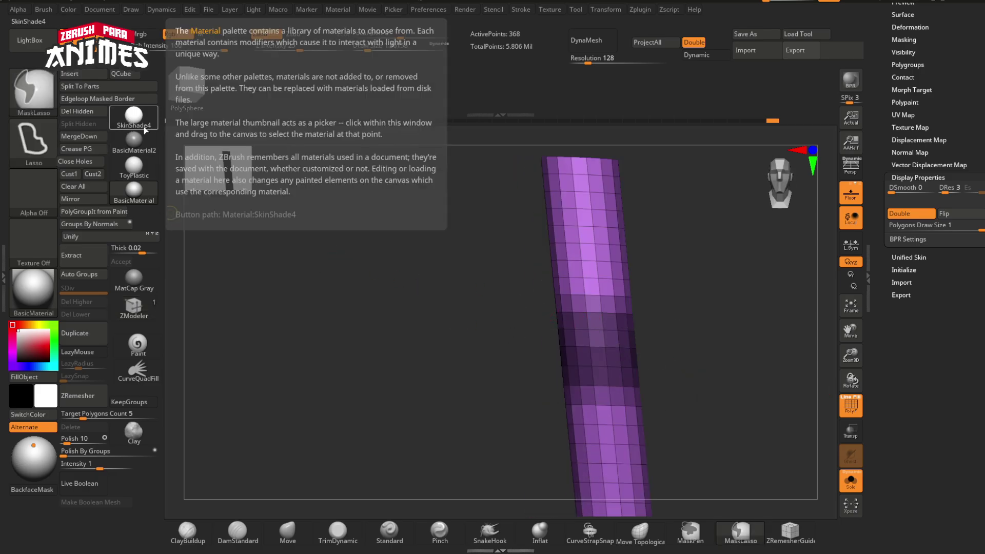
pyautogui.click(98, 98)
pyautogui.moveTo(559, 332); pyautogui.dragTo(213, 430)
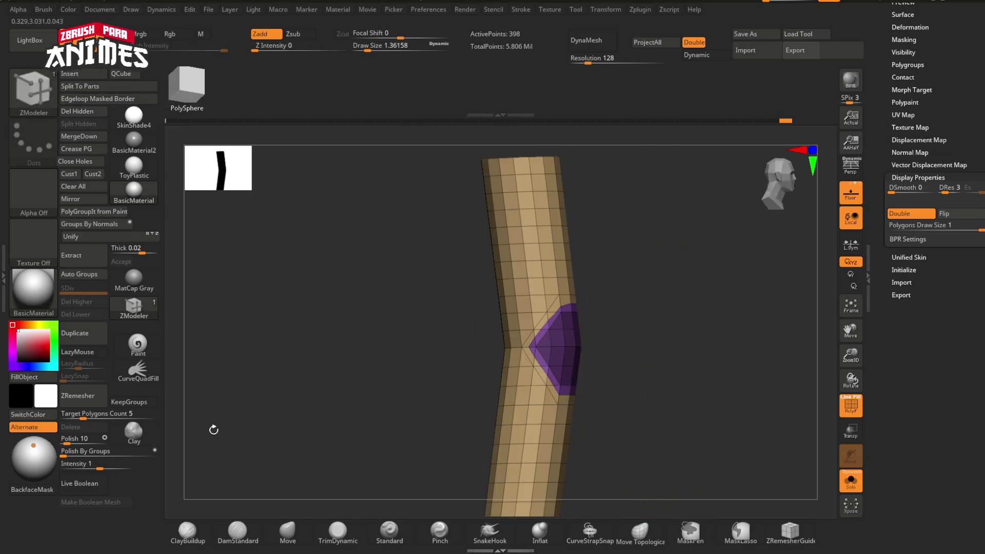
# Smooth the border of the knee polygroup with Polish By Groups and check the leg against the full character
pyautogui.moveTo(211, 426); pyautogui.dragTo(673, 369, button='right')
pyautogui.click(850, 481)
pyautogui.keyDown('shift'); pyautogui.moveTo(567, 378); pyautogui.dragTo(640, 387); pyautogui.keyUp('shift')
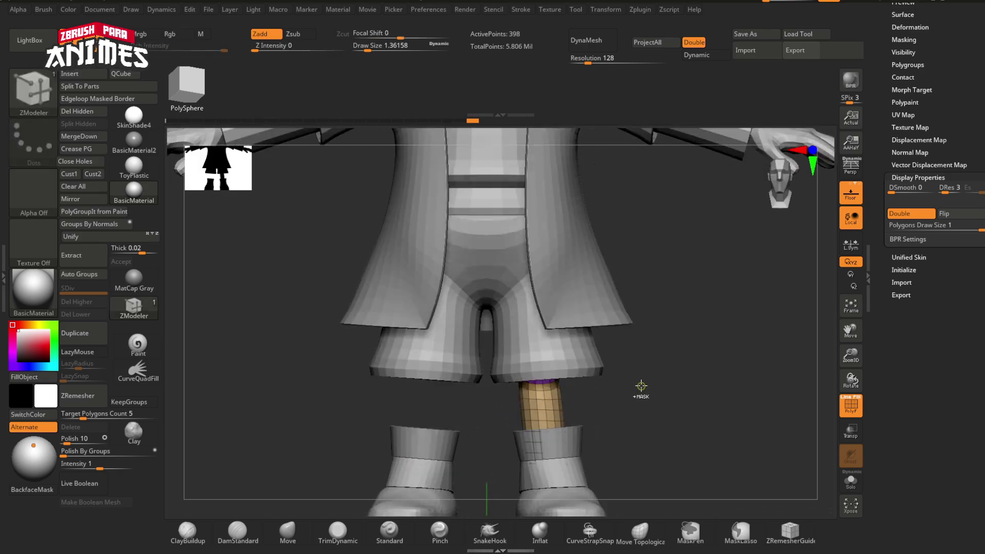
pyautogui.press('f')
pyautogui.click(850, 480)
pyautogui.press('f')
pyautogui.keyDown('shift'); pyautogui.moveTo(461, 379); pyautogui.dragTo(536, 377); pyautogui.keyUp('shift')
pyautogui.moveTo(538, 376); pyautogui.dragTo(558, 378, button='right')
pyautogui.keyDown('ctrl'); pyautogui.moveTo(558, 378); pyautogui.dragTo(472, 380, button='right'); pyautogui.keyUp('ctrl')
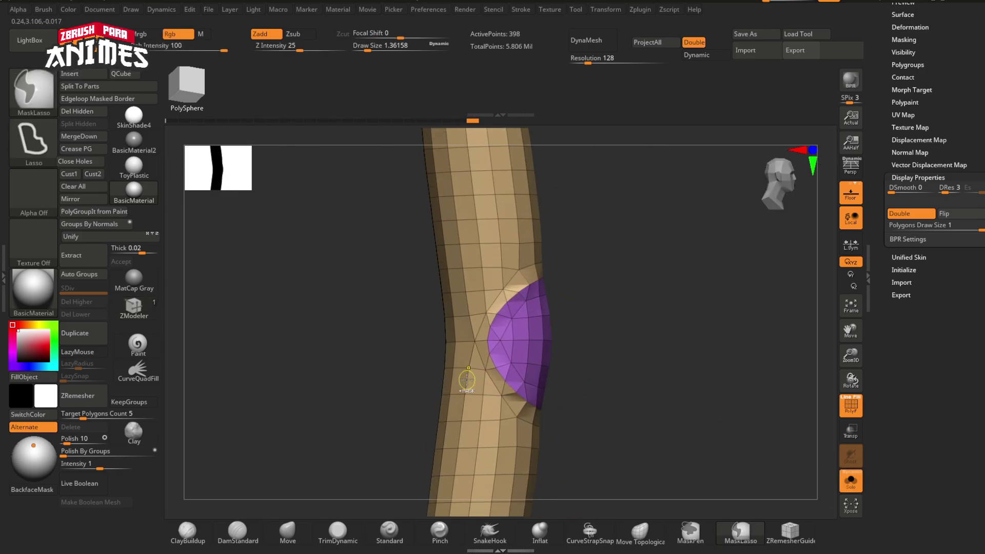
# ZRemesh the leg with KeepGroups enabled and a target polygon count of 0.2
pyautogui.moveTo(167, 398); pyautogui.dragTo(173, 408)
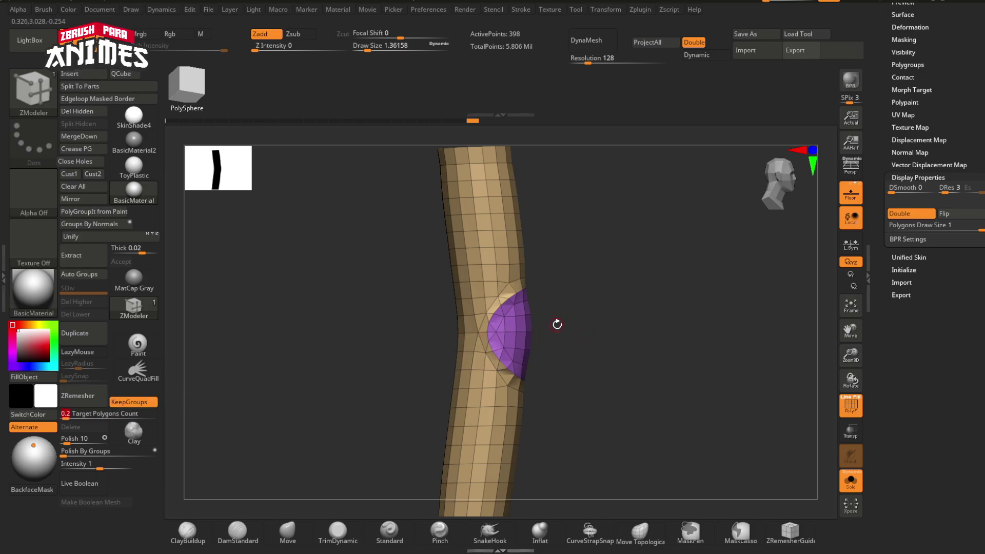
pyautogui.moveTo(550, 342); pyautogui.dragTo(516, 342, button='right')
pyautogui.keyDown('ctrl'); pyautogui.moveTo(516, 343); pyautogui.dragTo(525, 379, button='right'); pyautogui.keyUp('ctrl')
pyautogui.moveTo(525, 379)
pyautogui.mouseDown(button='right')
pyautogui.moveTo(554, 371)
pyautogui.moveTo(525, 330)
pyautogui.moveTo(523, 359)
pyautogui.mouseUp(button='right')
pyautogui.moveTo(524, 360); pyautogui.dragTo(512, 349, button='right')
pyautogui.moveTo(511, 349)
pyautogui.mouseDown()
pyautogui.moveTo(468, 374)
pyautogui.moveTo(497, 426)
pyautogui.moveTo(488, 347)
pyautogui.moveTo(524, 401)
pyautogui.moveTo(487, 413)
pyautogui.moveTo(576, 359)
pyautogui.moveTo(587, 306)
pyautogui.moveTo(542, 322)
pyautogui.mouseUp()
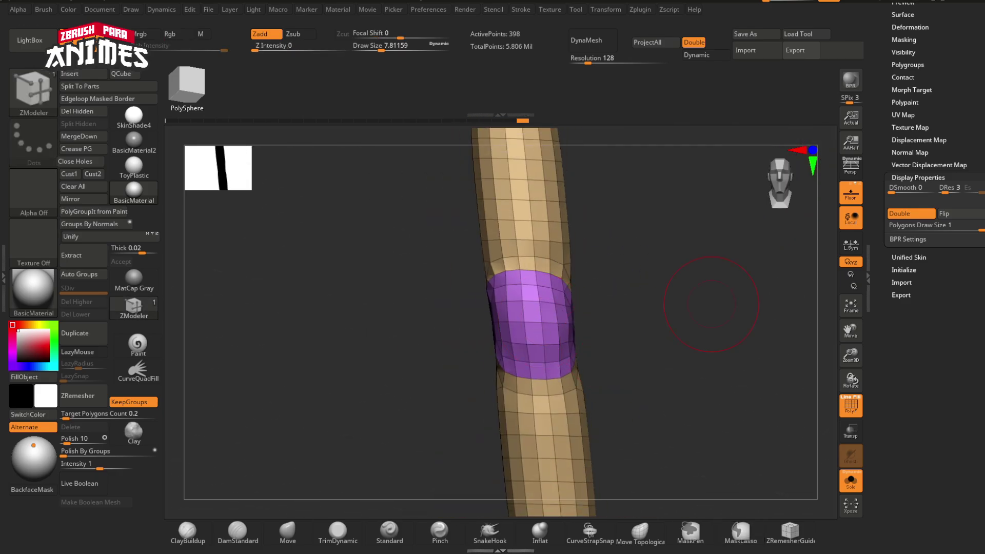
pyautogui.moveTo(418, 298); pyautogui.dragTo(544, 349)
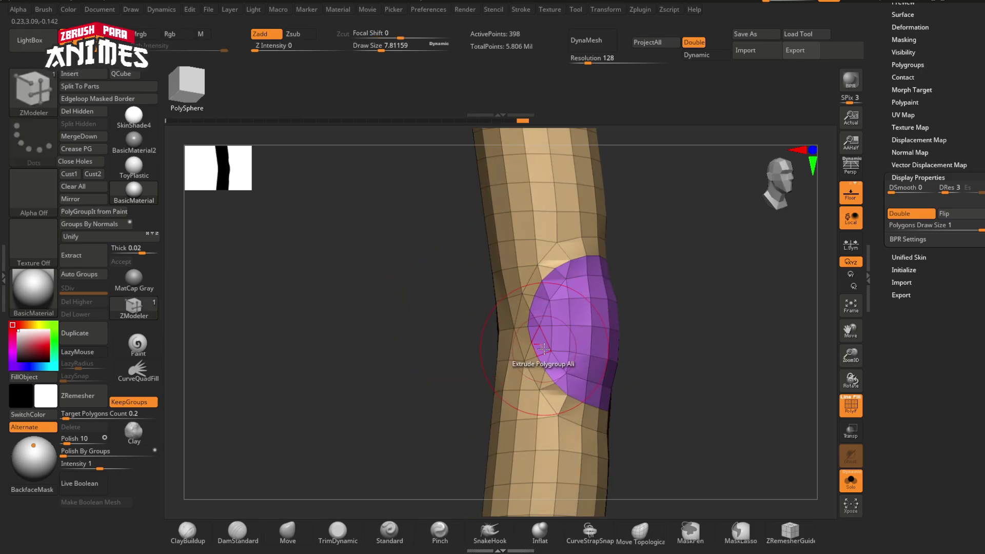
pyautogui.moveTo(530, 350)
pyautogui.keyDown('ctrl'); pyautogui.mouseDown(button='right')
pyautogui.moveTo(527, 318)
pyautogui.moveTo(572, 373)
pyautogui.moveTo(540, 350)
pyautogui.mouseUp(button='right'); pyautogui.keyUp('ctrl')
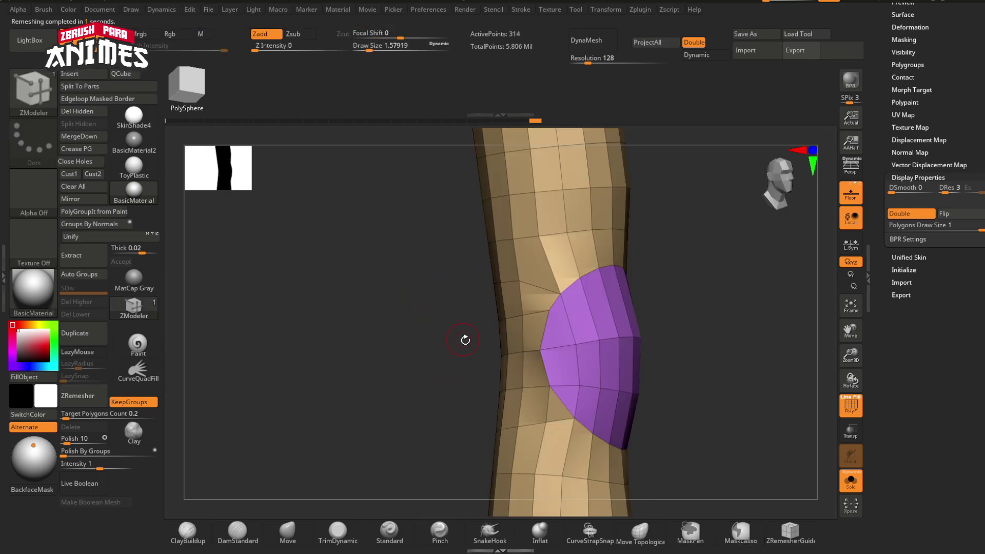
# Polish the remeshed leg by groups, and ZRemesh it with a target polygon count of 0.5
pyautogui.moveTo(464, 339); pyautogui.dragTo(500, 390, button='right')
pyautogui.keyDown('ctrl'); pyautogui.moveTo(500, 390); pyautogui.dragTo(469, 383, button='right'); pyautogui.keyUp('ctrl')
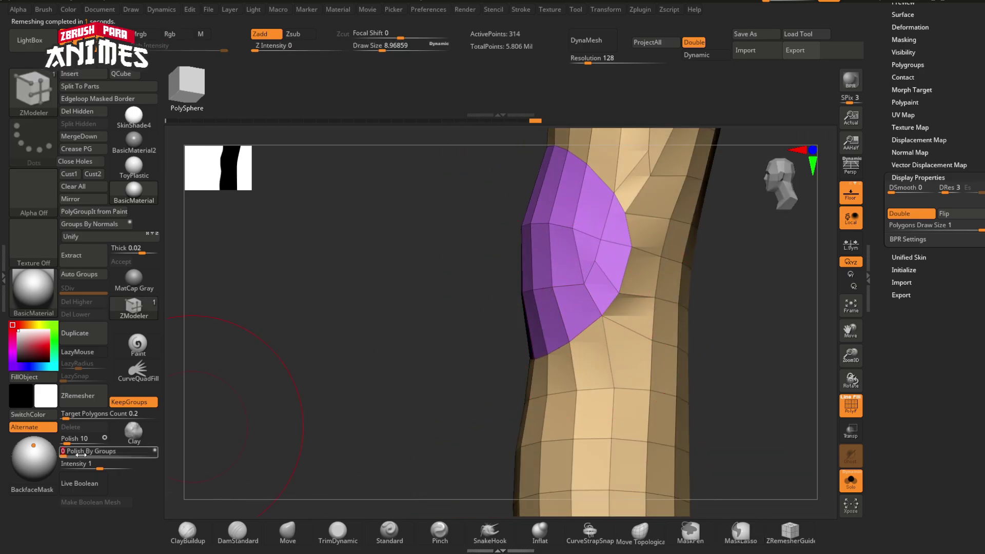
pyautogui.moveTo(493, 361); pyautogui.dragTo(510, 288)
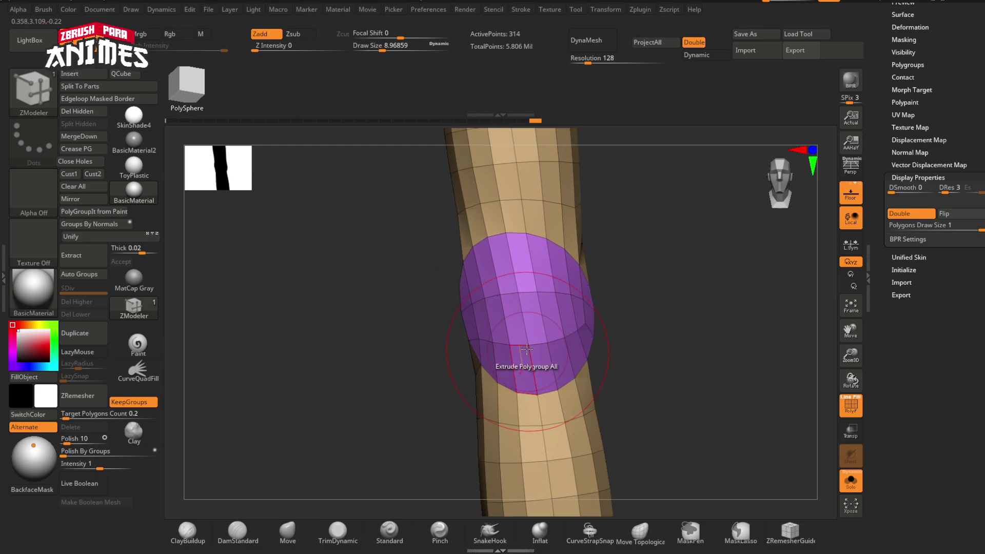
pyautogui.moveTo(529, 338)
pyautogui.mouseDown(button='right')
pyautogui.moveTo(582, 354)
pyautogui.moveTo(577, 336)
pyautogui.moveTo(590, 331)
pyautogui.mouseUp(button='right')
pyautogui.keyDown('shift'); pyautogui.moveTo(462, 278); pyautogui.dragTo(474, 314); pyautogui.keyUp('shift')
pyautogui.press('shift')
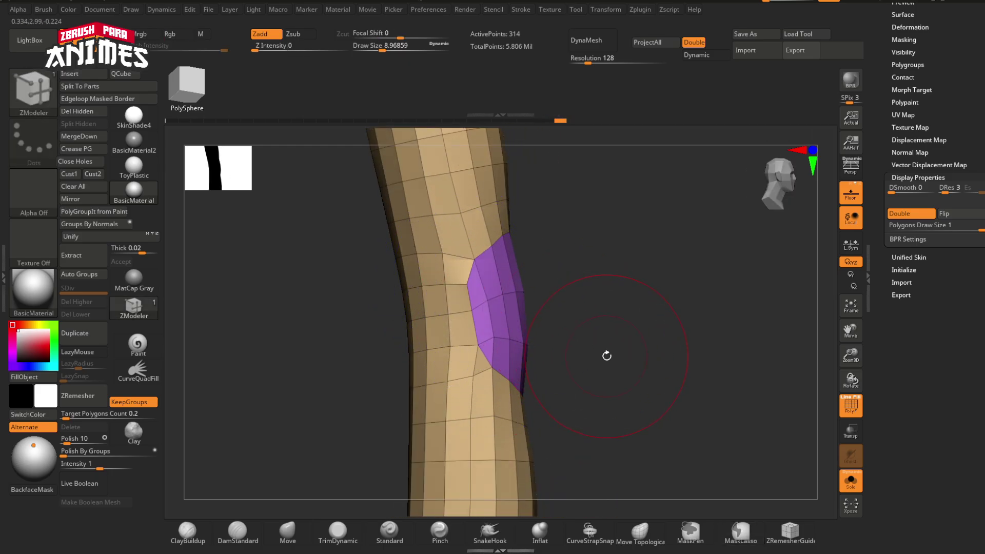
pyautogui.moveTo(607, 355); pyautogui.dragTo(441, 349)
pyautogui.click(113, 415)
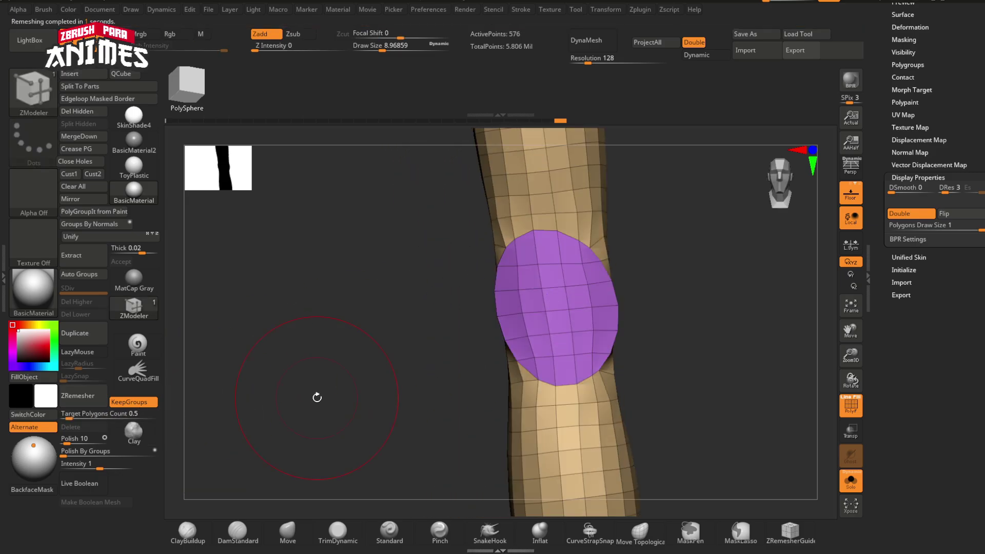
# Undo the remeshing, polishing and knee edge loop back to the single-polygroup leg
pyautogui.press('ctrl')
pyautogui.hotkey('ctrl', 'z')
pyautogui.hotkey('ctrl', 'z')
pyautogui.hotkey('ctrl', 'z')
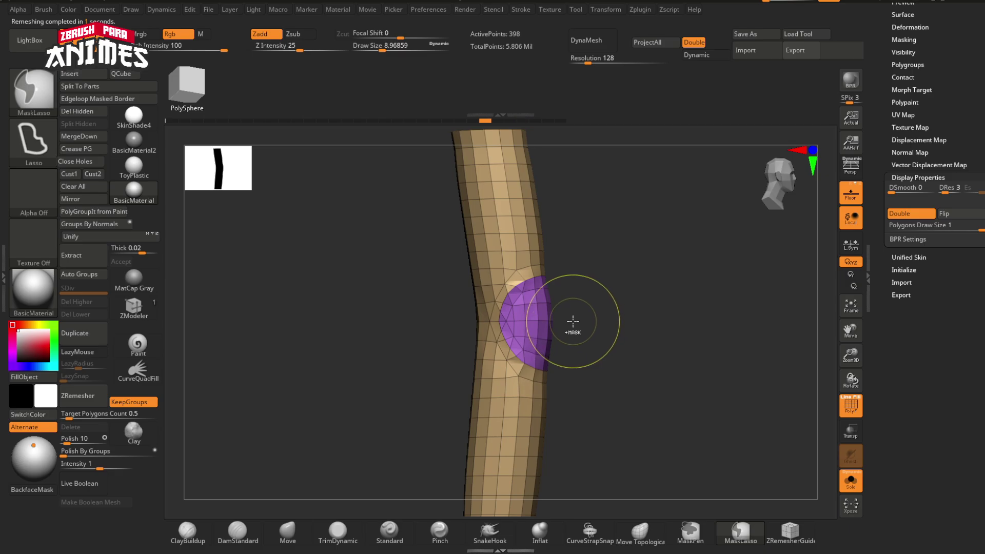
pyautogui.hotkey('ctrl', 'z')
pyautogui.hotkey('ctrl', 'z')
pyautogui.hotkey('ctrl', 'z')
pyautogui.hotkey('ctrl', 'z')
pyautogui.hotkey('ctrl', 'z')
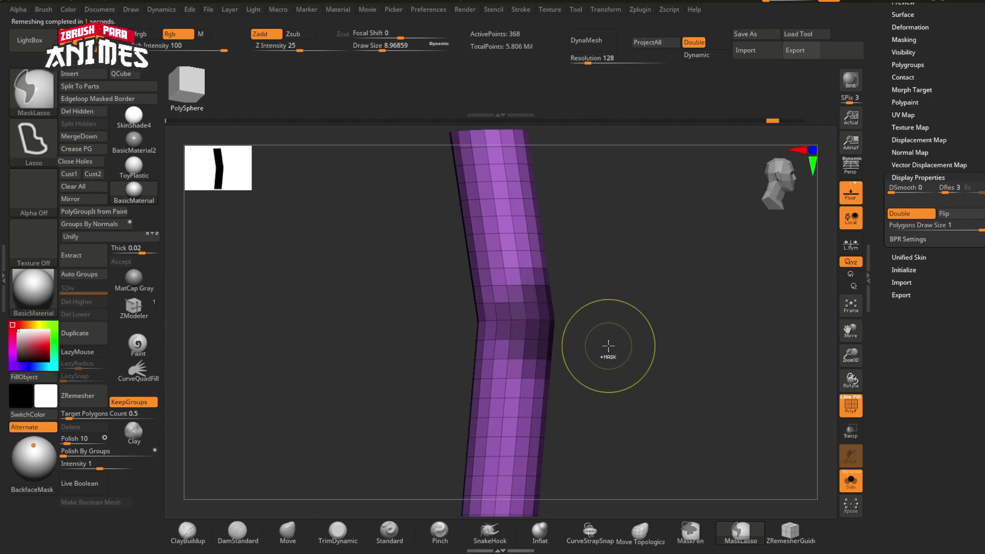
# Show the full character, mirror the bent leg to the character's other side, and switch off the wireframe
pyautogui.keyDown('shift'); pyautogui.moveTo(626, 363); pyautogui.dragTo(729, 389); pyautogui.keyUp('shift')
pyautogui.click(851, 481)
pyautogui.click(70, 199)
pyautogui.click(443, 257)
pyautogui.press('q')
pyautogui.keyDown('ctrl'); pyautogui.moveTo(563, 380); pyautogui.dragTo(560, 337, button='right'); pyautogui.keyUp('ctrl')
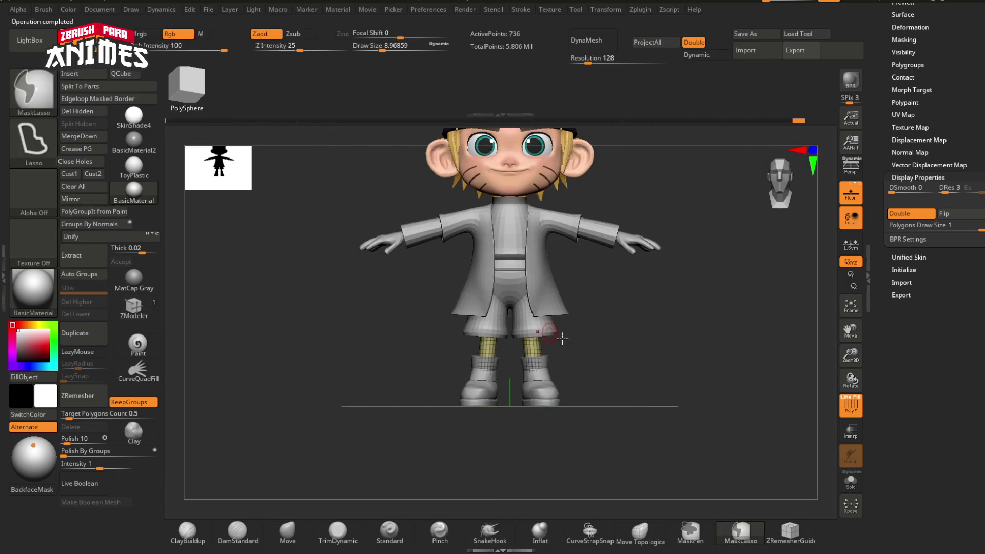
pyautogui.moveTo(613, 364)
pyautogui.keyDown('alt'); pyautogui.mouseDown(button='right')
pyautogui.moveTo(539, 340)
pyautogui.moveTo(507, 355)
pyautogui.moveTo(574, 328)
pyautogui.mouseUp(button='right'); pyautogui.keyUp('alt')
pyautogui.moveTo(575, 328)
pyautogui.mouseDown(button='right')
pyautogui.moveTo(461, 318)
pyautogui.moveTo(567, 312)
pyautogui.mouseUp(button='right')
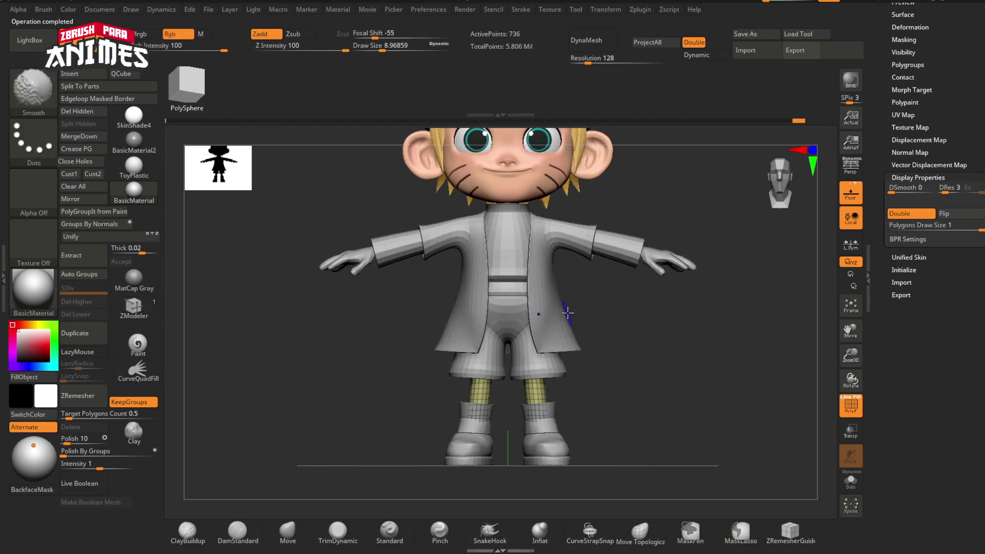
pyautogui.hotkey('shift', 'f')
# Bring up the reference board and compare the character's legs and footwear with the Naruto image
pyautogui.hotkey('alt', 'Tab')
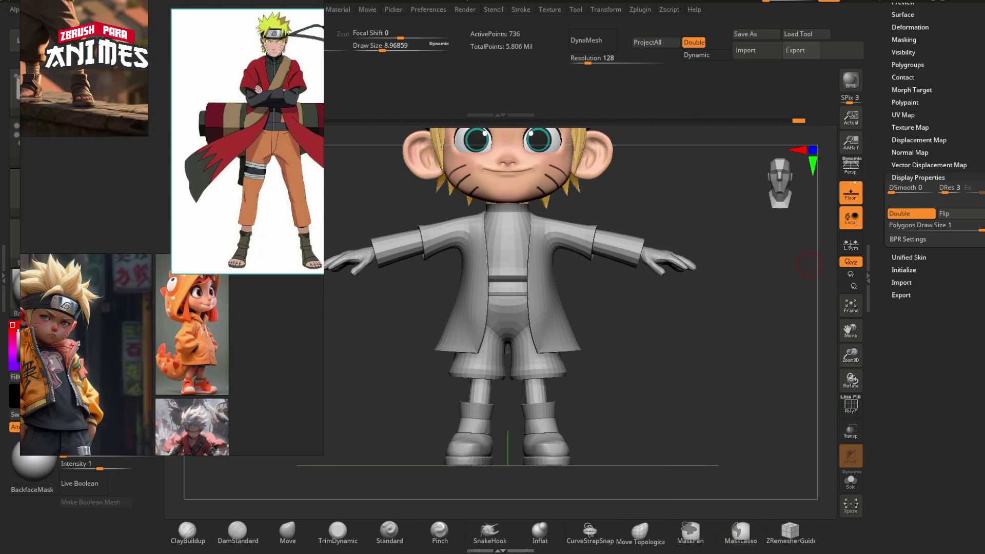
pyautogui.keyDown('alt'); pyautogui.moveTo(532, 469); pyautogui.dragTo(566, 351, button='right'); pyautogui.keyUp('alt')
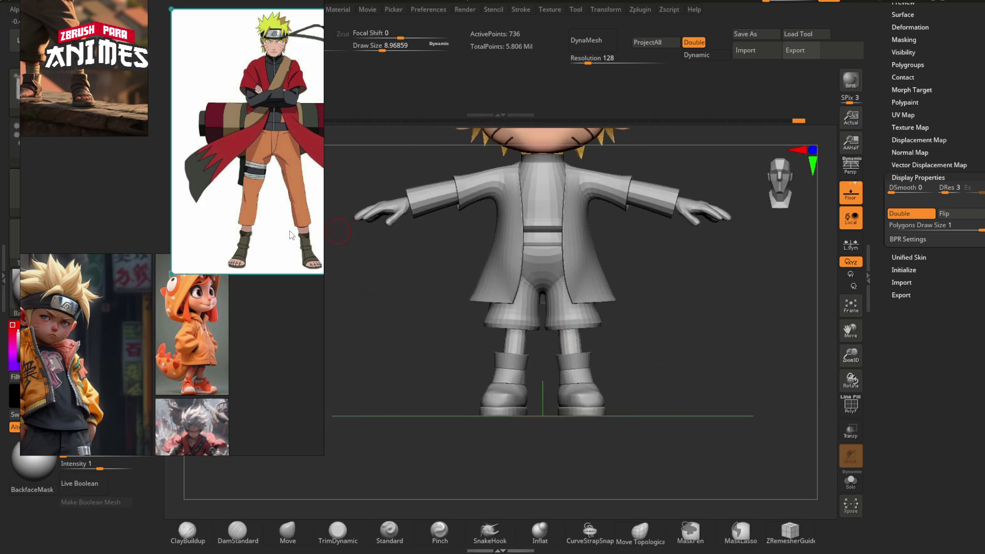
pyautogui.scroll(3, 290, 235)
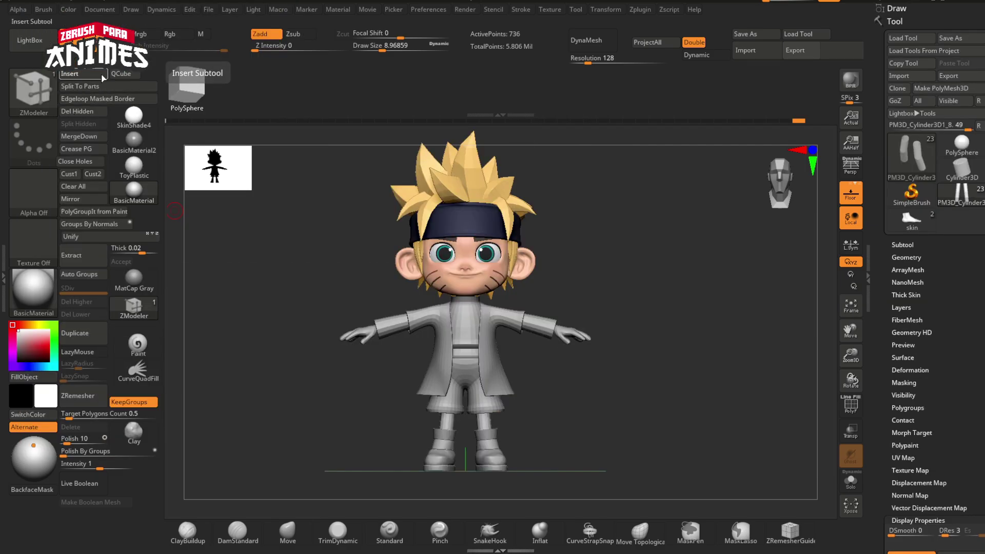
# Insert the skin foot model as a new subtool and activate its move gizmo with the whole character framed
pyautogui.click(101, 76)
pyautogui.click(149, 191)
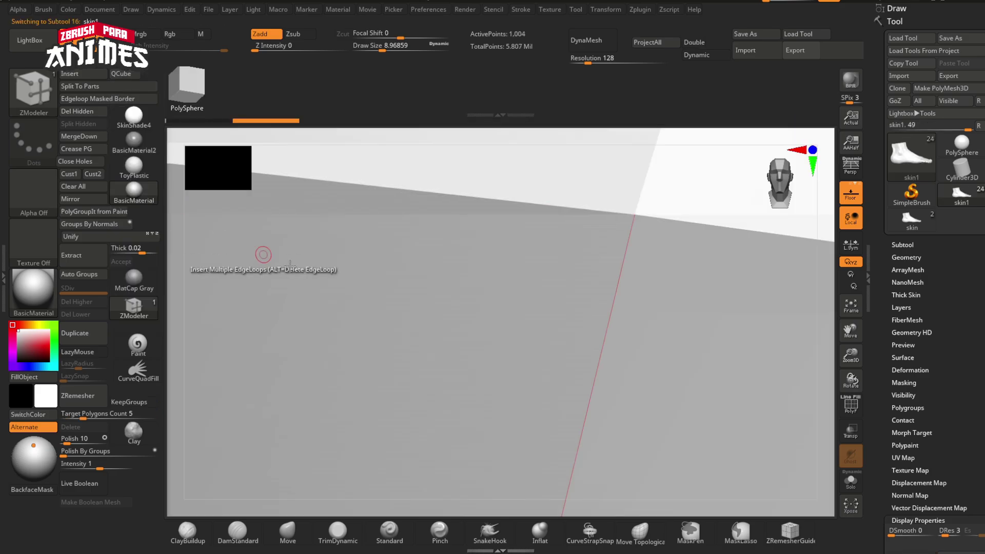
pyautogui.keyDown('ctrl'); pyautogui.moveTo(353, 277); pyautogui.dragTo(266, 292, button='right'); pyautogui.keyUp('ctrl')
pyautogui.keyDown('alt'); pyautogui.moveTo(555, 369); pyautogui.dragTo(551, 363, button='right'); pyautogui.keyUp('alt')
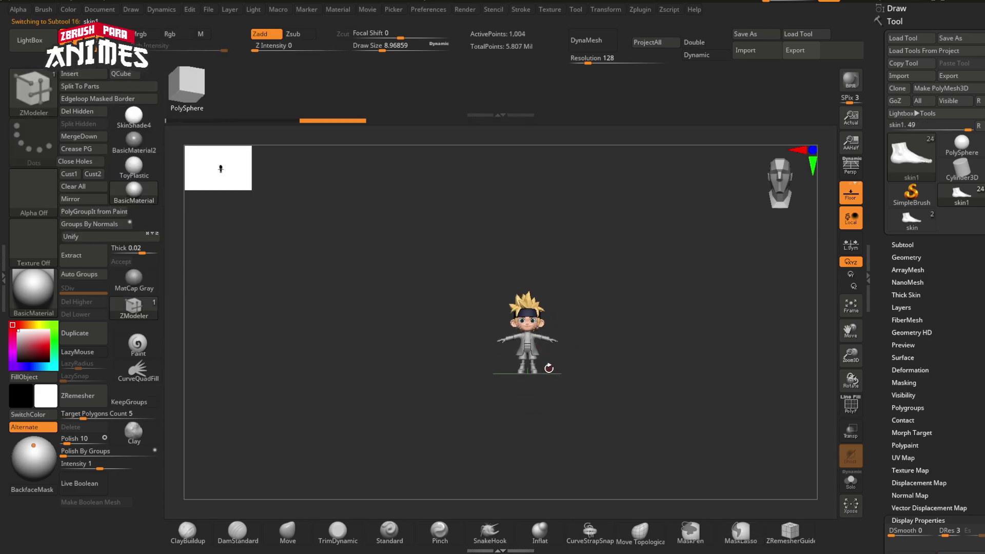
pyautogui.press('w')
pyautogui.press('f')
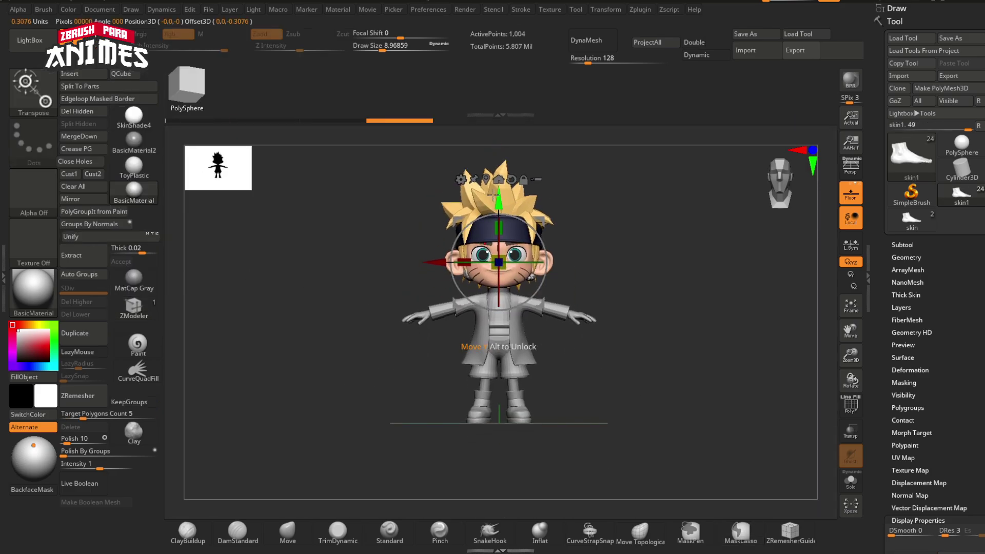
# Lower the foot model to floor level and move it clear of the legs, beside the character's shoe
pyautogui.moveTo(496, 197); pyautogui.dragTo(496, 342)
pyautogui.keyDown('ctrl'); pyautogui.moveTo(563, 475); pyautogui.dragTo(615, 494, button='right'); pyautogui.keyUp('ctrl')
pyautogui.moveTo(522, 408); pyautogui.dragTo(470, 410)
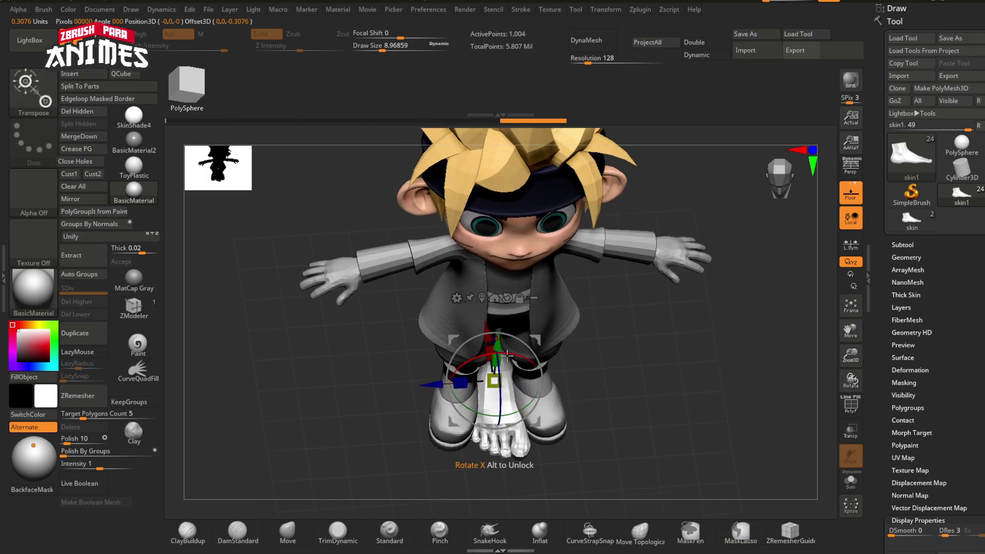
pyautogui.moveTo(477, 431); pyautogui.dragTo(402, 413)
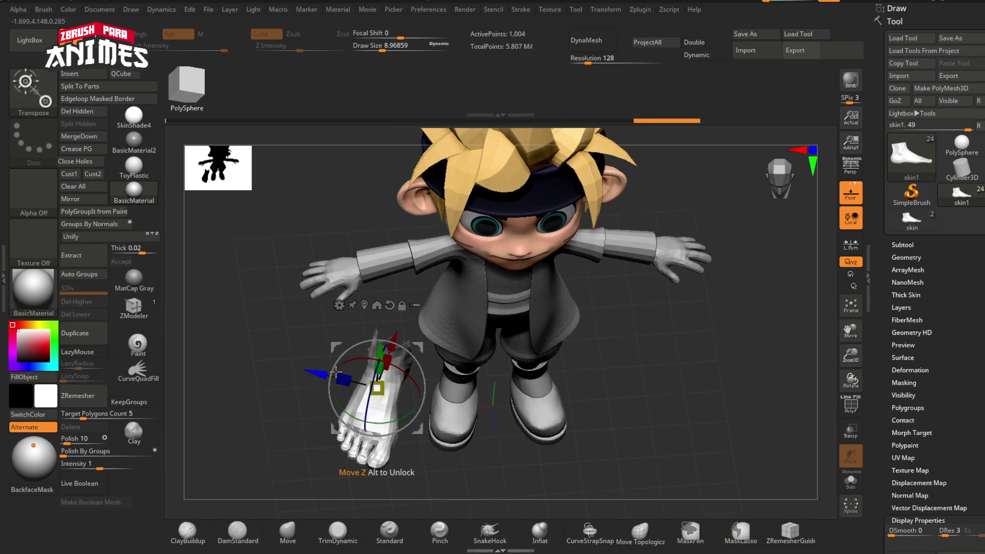
# Turn on double-sided display for the foot model and move it over the nearest shoe
pyautogui.moveTo(945, 384); pyautogui.dragTo(946, 117)
pyautogui.click(906, 292)
pyautogui.moveTo(319, 376); pyautogui.dragTo(391, 366)
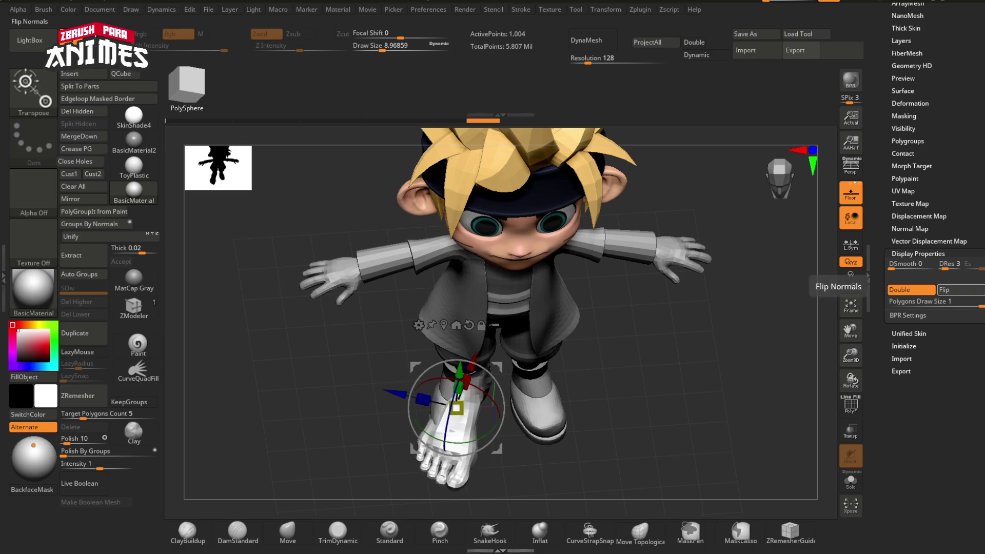
# Rotate the foot to match the shoe's direction, push it back towards the heel, and scale it down
pyautogui.keyDown('ctrl'); pyautogui.moveTo(450, 427); pyautogui.dragTo(457, 469, button='right'); pyautogui.keyUp('ctrl')
pyautogui.moveTo(503, 418); pyautogui.dragTo(495, 434)
pyautogui.moveTo(570, 426); pyautogui.dragTo(528, 429, button='right')
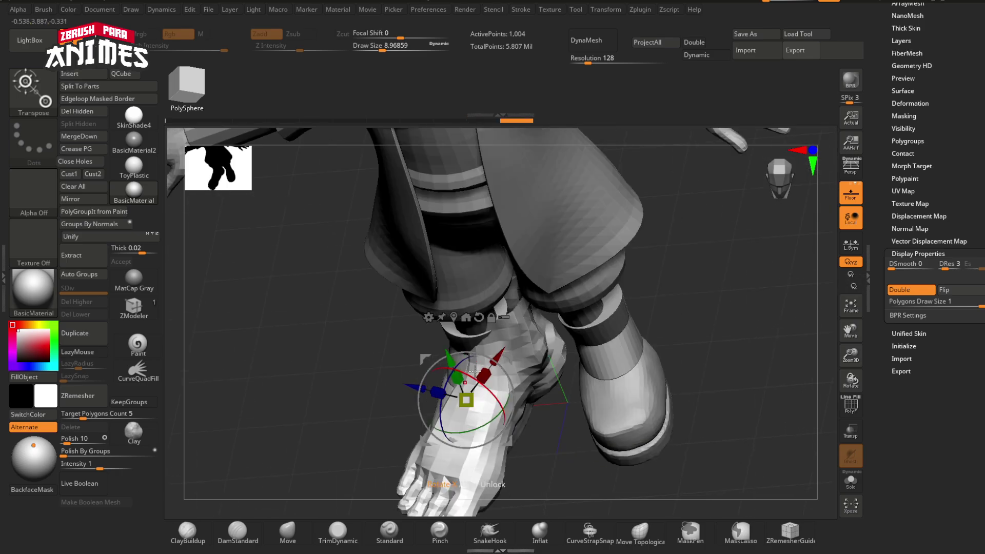
pyautogui.moveTo(496, 355); pyautogui.dragTo(501, 320)
pyautogui.moveTo(501, 319); pyautogui.dragTo(410, 389, button='right')
pyautogui.moveTo(374, 373); pyautogui.dragTo(351, 373)
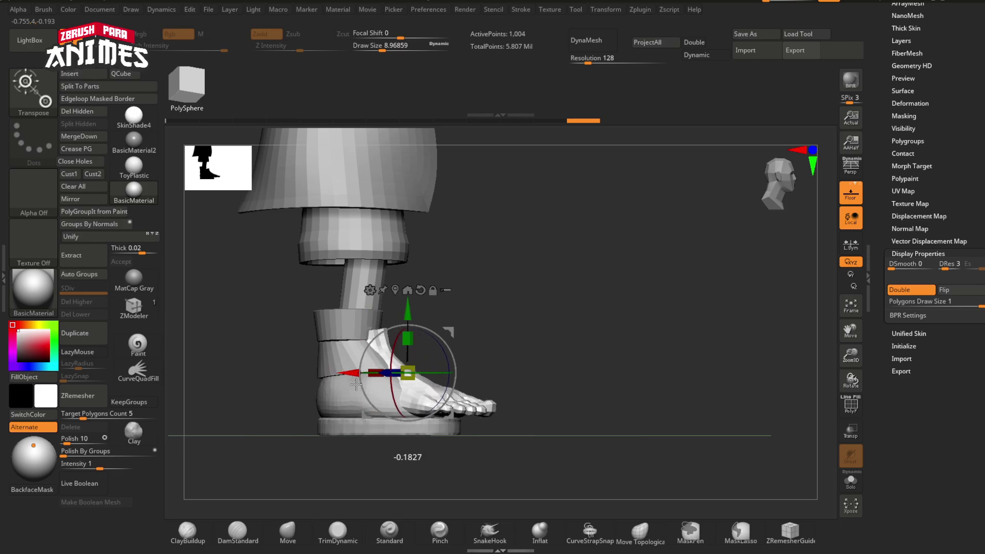
pyautogui.moveTo(426, 411); pyautogui.dragTo(400, 436, button='right')
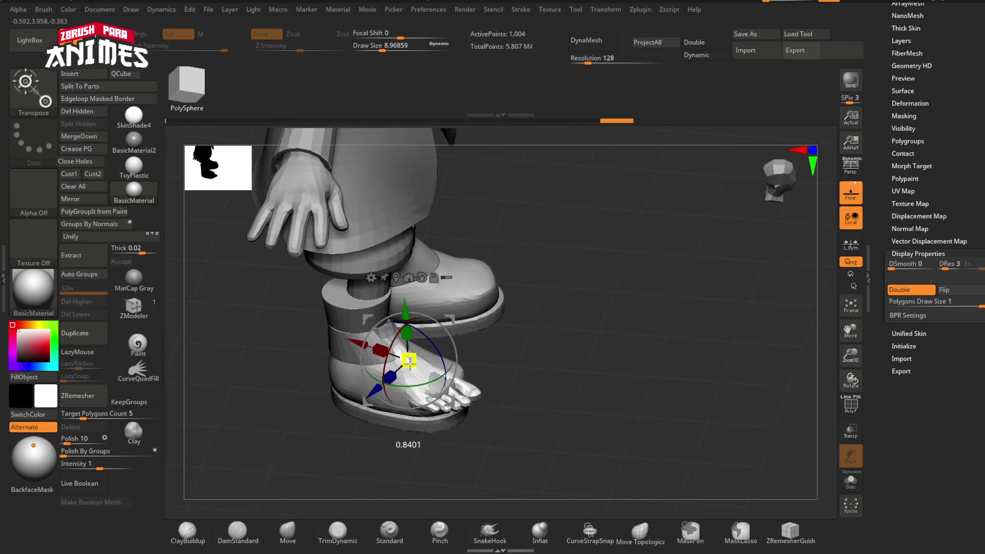
pyautogui.moveTo(409, 363)
pyautogui.mouseDown(button='right')
pyautogui.moveTo(417, 399)
pyautogui.moveTo(462, 384)
pyautogui.mouseUp(button='right')
# Fine-tune the foot's height and sideways and forward position so it sits inside the shoe under the leg
pyautogui.press('q')
pyautogui.keyDown('shift'); pyautogui.moveTo(522, 369); pyautogui.dragTo(519, 379, button='right'); pyautogui.keyUp('shift')
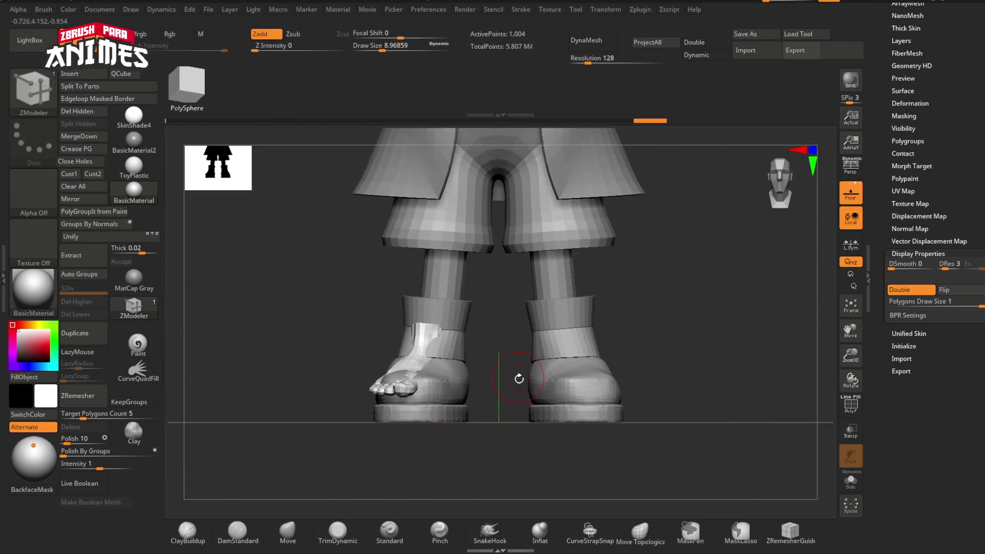
pyautogui.press('w')
pyautogui.moveTo(409, 303); pyautogui.dragTo(409, 311)
pyautogui.moveTo(353, 368); pyautogui.dragTo(364, 368)
pyautogui.moveTo(418, 405)
pyautogui.mouseDown(button='right')
pyautogui.moveTo(427, 448)
pyautogui.moveTo(507, 353)
pyautogui.mouseUp(button='right')
pyautogui.moveTo(496, 295); pyautogui.dragTo(496, 273)
pyautogui.press('q')
pyautogui.keyDown('shift'); pyautogui.moveTo(516, 370); pyautogui.dragTo(528, 328, button='right'); pyautogui.keyUp('shift')
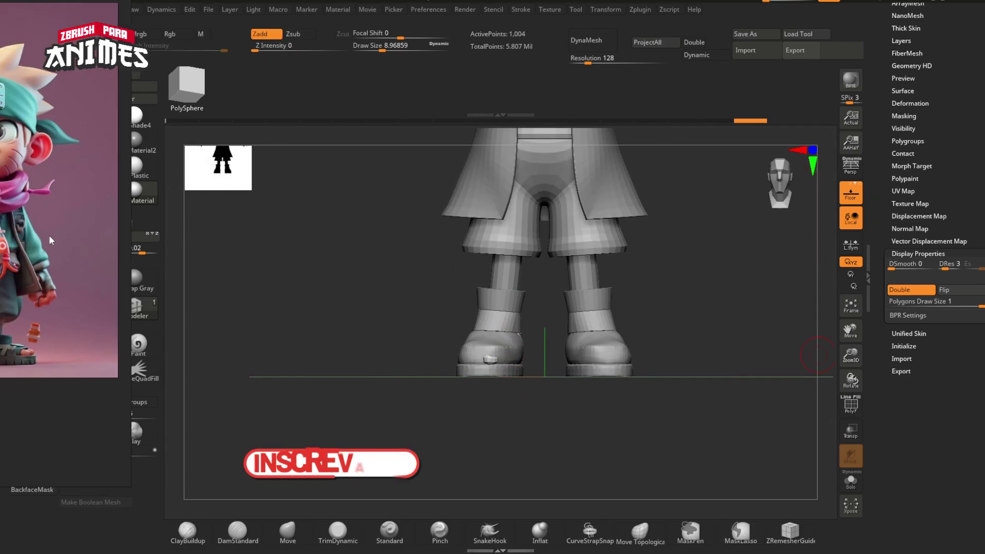
# Bring up the reference board and examine the anime image's sandals and ankle wraps
pyautogui.moveTo(52, 236); pyautogui.dragTo(344, 213, button='right')
pyautogui.hotkey('ctrl', 'shift', 'a')
pyautogui.click(782, 311)
pyautogui.hotkey('alt', 'Tab')
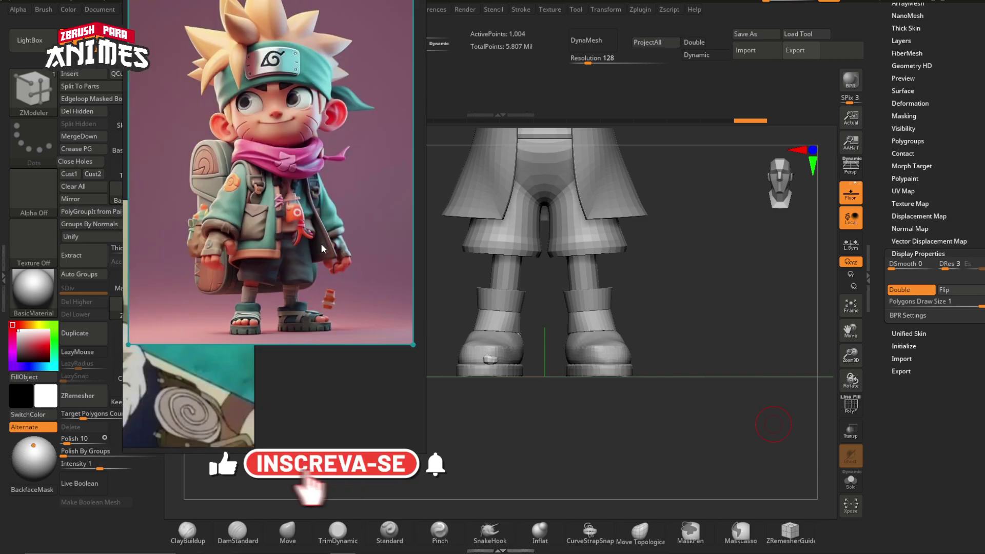
pyautogui.scroll(3, 328, 271)
pyautogui.scroll(-10, 251, 295)
pyautogui.scroll(10, 236, 289)
pyautogui.scroll(-2, 237, 307)
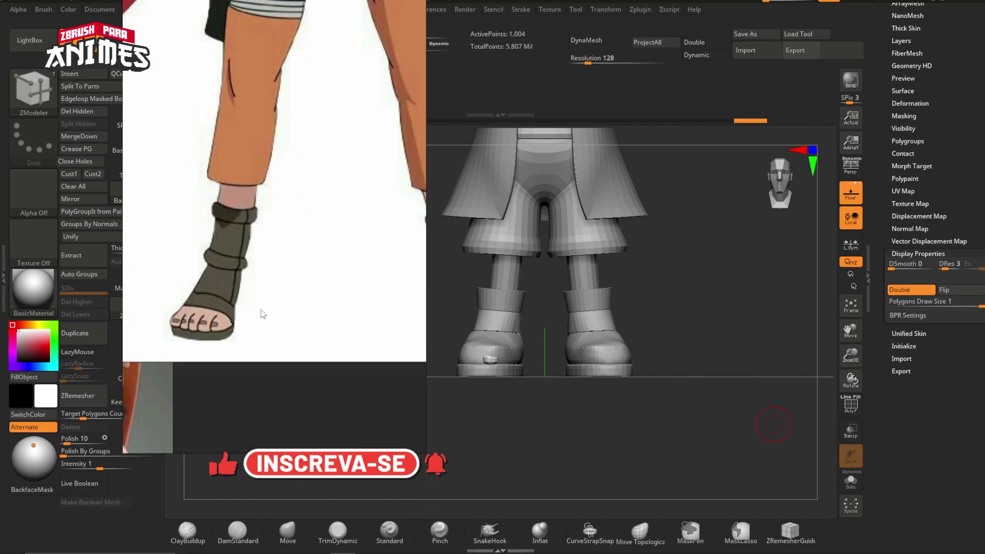
# Switch on the wireframe and delete the lower ankle cuff subtool, PM3D_Cylinder3D1_9
pyautogui.keyDown('alt'); pyautogui.moveTo(480, 383); pyautogui.dragTo(554, 420, button='right'); pyautogui.keyUp('alt')
pyautogui.keyDown('alt'); pyautogui.click(585, 309); pyautogui.keyUp('alt')
pyautogui.keyDown('ctrl'); pyautogui.moveTo(570, 315); pyautogui.dragTo(590, 352, button='right'); pyautogui.keyUp('ctrl')
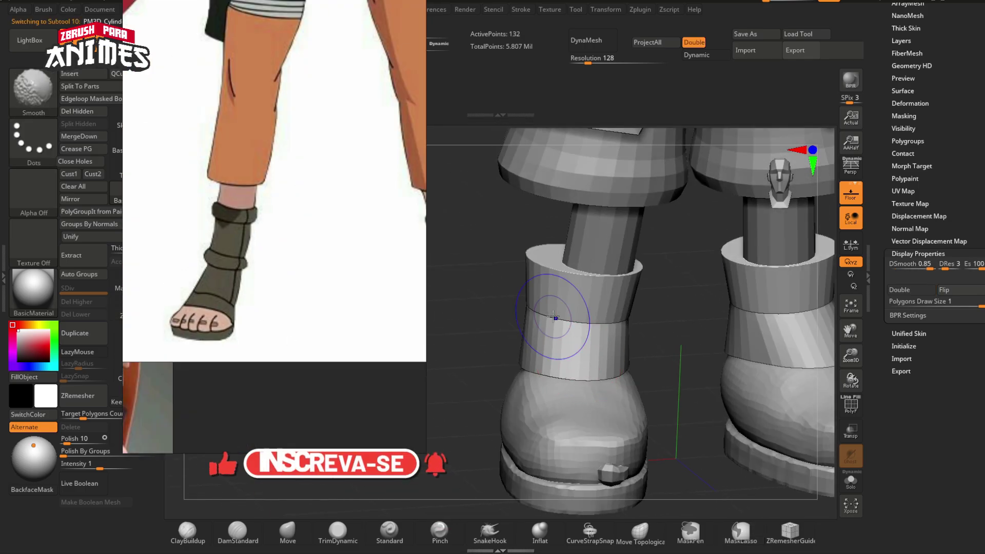
pyautogui.keyDown('alt'); pyautogui.click(557, 331); pyautogui.keyUp('alt')
pyautogui.hotkey('shift', 'f')
pyautogui.moveTo(951, 98); pyautogui.dragTo(952, 226)
pyautogui.click(904, 118)
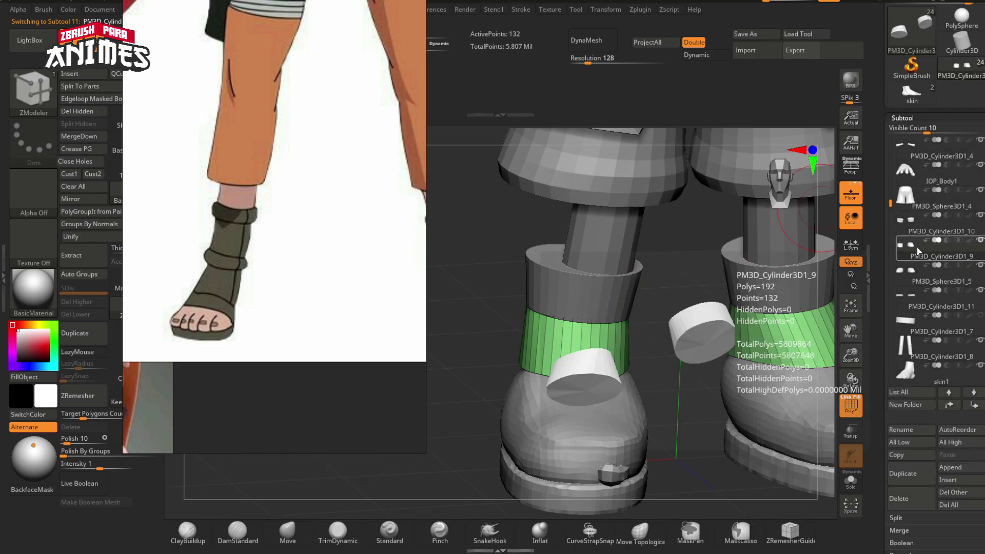
pyautogui.click(907, 507)
# Hide the opposite leg's half of the remaining cuff subtool and delete the hidden geometry
pyautogui.keyDown('shift'); pyautogui.moveTo(713, 354); pyautogui.dragTo(665, 349, button='right'); pyautogui.keyUp('shift')
pyautogui.keyDown('ctrl'); pyautogui.keyDown('alt'); pyautogui.keyDown('shift'); pyautogui.moveTo(677, 232); pyautogui.dragTo(883, 378); pyautogui.keyUp('shift'); pyautogui.keyUp('alt'); pyautogui.keyUp('ctrl')
pyautogui.keyDown('ctrl'); pyautogui.moveTo(477, 339); pyautogui.dragTo(454, 299, button='right'); pyautogui.keyUp('ctrl')
pyautogui.click(82, 112)
pyautogui.keyDown('ctrl'); pyautogui.moveTo(597, 308); pyautogui.dragTo(605, 375, button='right'); pyautogui.keyUp('ctrl')
# Reposition the remaining cuff around the leg and widen it evenly
pyautogui.press('w')
pyautogui.keyDown('shift'); pyautogui.moveTo(513, 328); pyautogui.dragTo(508, 308, button='right'); pyautogui.keyUp('shift')
pyautogui.moveTo(511, 315); pyautogui.dragTo(517, 315)
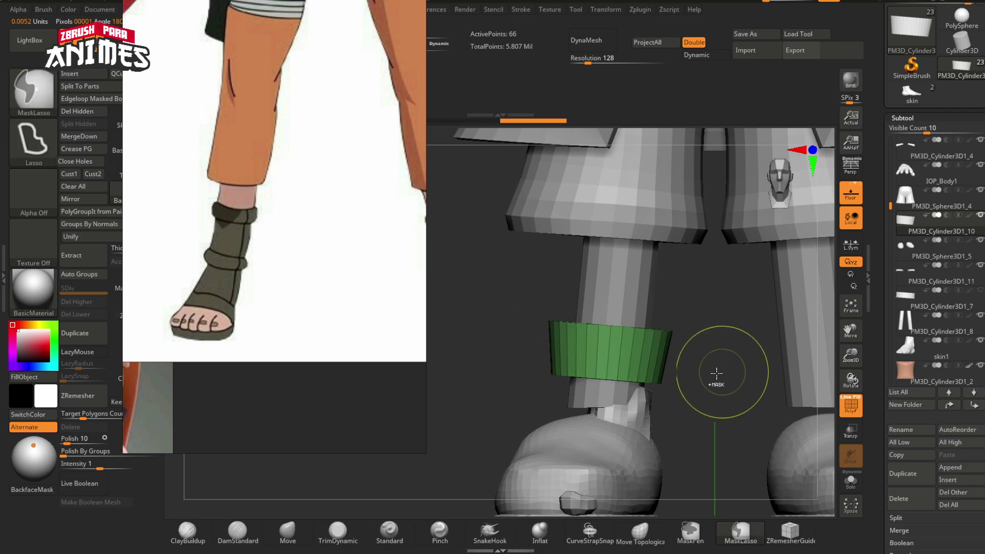
pyautogui.press('w')
pyautogui.moveTo(613, 322); pyautogui.dragTo(631, 354, button='right')
pyautogui.moveTo(638, 286); pyautogui.dragTo(642, 285)
pyautogui.moveTo(620, 317); pyautogui.dragTo(614, 328)
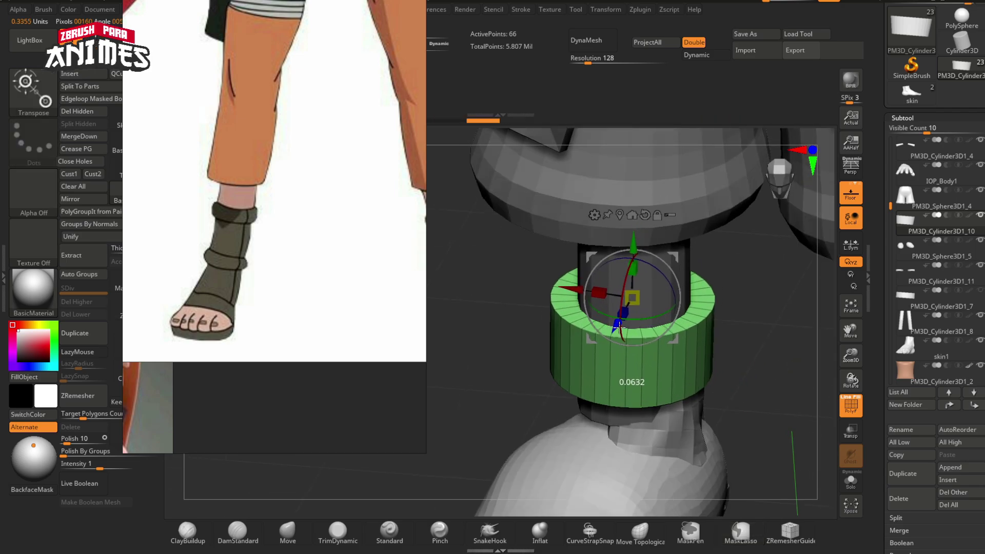
# Stretch the cuff along the leg to about twice its height so it reaches the shoe
pyautogui.moveTo(614, 328)
pyautogui.keyDown('shift'); pyautogui.mouseDown(button='right')
pyautogui.moveTo(662, 308)
pyautogui.moveTo(611, 331)
pyautogui.mouseUp(button='right'); pyautogui.keyUp('shift')
pyautogui.keyDown('ctrl'); pyautogui.moveTo(611, 331); pyautogui.dragTo(608, 303, button='right'); pyautogui.keyUp('ctrl')
pyautogui.keyDown('ctrl'); pyautogui.moveTo(587, 211); pyautogui.dragTo(585, 252, button='right'); pyautogui.keyUp('ctrl')
pyautogui.moveTo(581, 258); pyautogui.dragTo(594, 193)
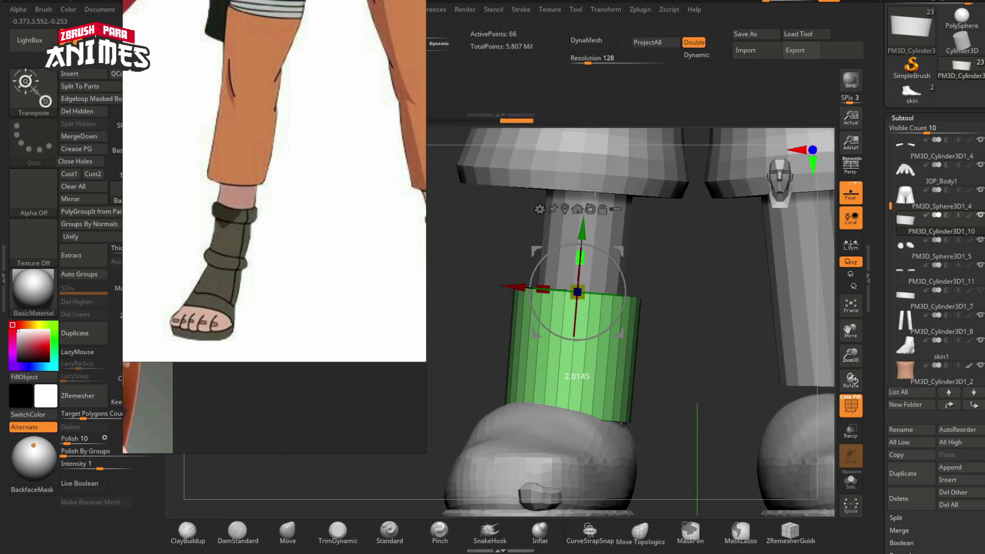
# Isolate the cuff in Solo mode and remove its end caps, keeping only the side wall polygroup
pyautogui.press('q')
pyautogui.click(850, 482)
pyautogui.moveTo(451, 303); pyautogui.dragTo(462, 338, button='right')
pyautogui.moveTo(313, 284); pyautogui.dragTo(366, 257, button='right')
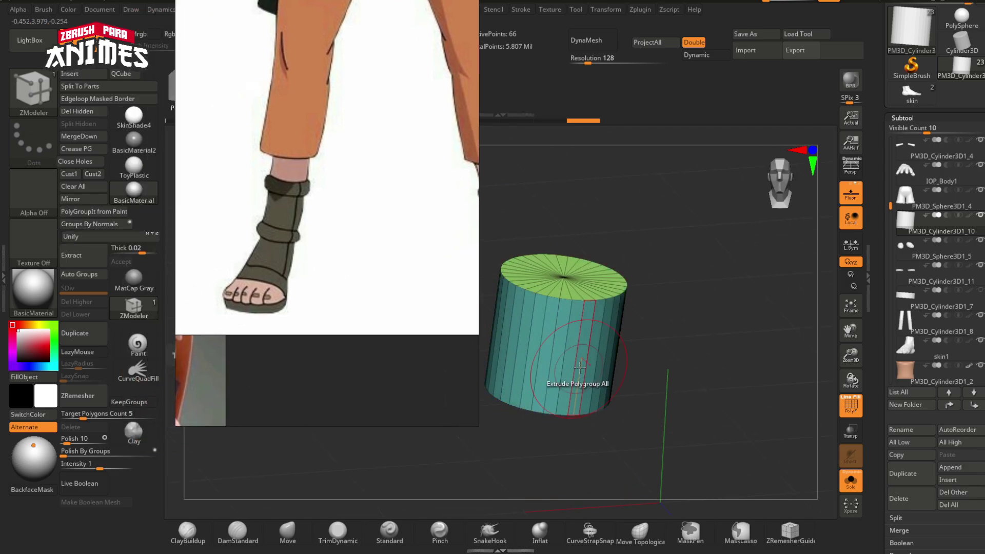
pyautogui.keyDown('ctrl'); pyautogui.keyDown('shift'); pyautogui.moveTo(579, 368); pyautogui.dragTo(655, 347); pyautogui.keyUp('shift'); pyautogui.keyUp('ctrl')
pyautogui.keyDown('ctrl'); pyautogui.keyDown('shift'); pyautogui.click(655, 348); pyautogui.keyUp('shift'); pyautogui.keyUp('ctrl')
pyautogui.keyDown('ctrl'); pyautogui.keyDown('shift'); pyautogui.click(600, 349); pyautogui.keyUp('shift'); pyautogui.keyUp('ctrl')
pyautogui.moveTo(651, 349)
pyautogui.mouseDown(button='right')
pyautogui.moveTo(644, 295)
pyautogui.moveTo(647, 349)
pyautogui.mouseUp(button='right')
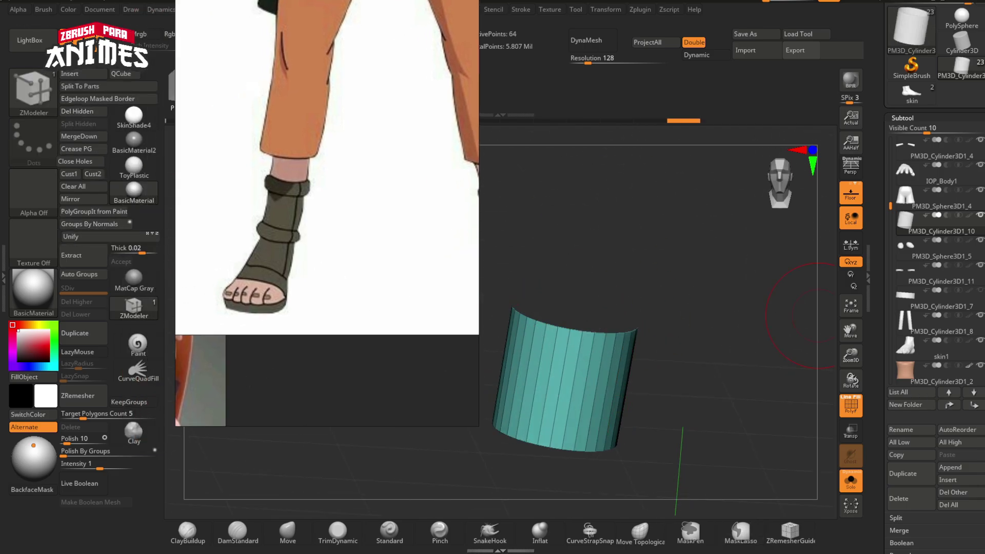
# Turn on double-sided display for the open cuff and show the rest of the character again
pyautogui.moveTo(926, 529); pyautogui.dragTo(919, 271)
pyautogui.click(918, 267)
pyautogui.click(860, 485)
# Reduce the draw size to about 4.08 while framing the cuff's upper edge
pyautogui.moveTo(585, 432); pyautogui.dragTo(592, 370)
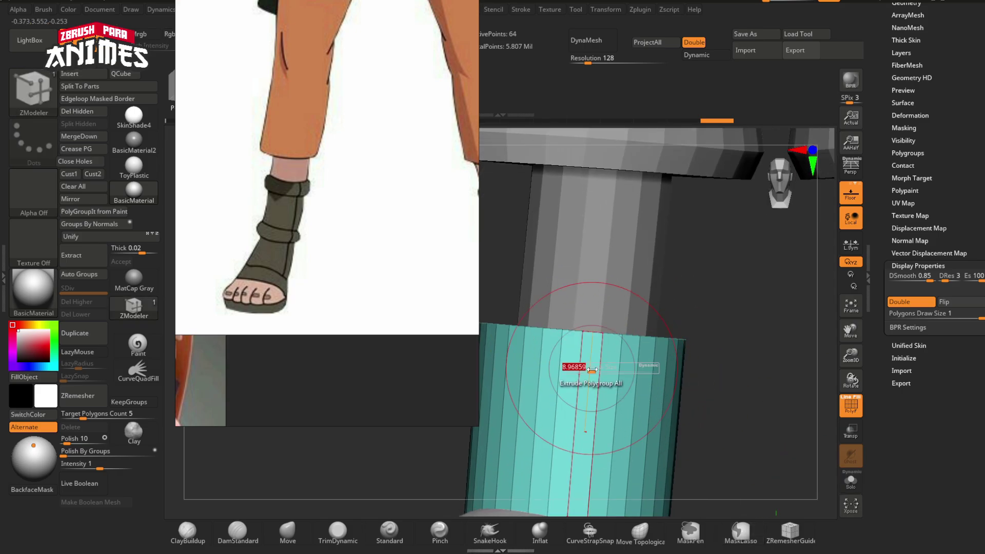
pyautogui.keyDown('ctrl'); pyautogui.moveTo(596, 362); pyautogui.dragTo(592, 385, button='right'); pyautogui.keyUp('ctrl')
pyautogui.moveTo(583, 331); pyautogui.dragTo(589, 332)
pyautogui.keyDown('ctrl'); pyautogui.moveTo(588, 354); pyautogui.dragTo(585, 336, button='right'); pyautogui.keyUp('ctrl')
pyautogui.press('q')
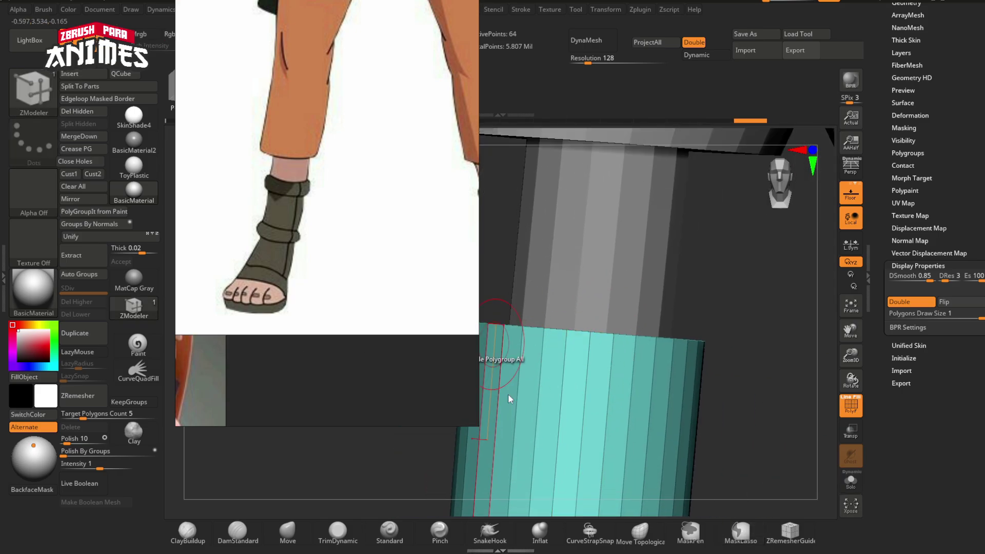
# Simplify the cuff by deleting every other vertical edge around its wall
pyautogui.hotkey('ctrl', 'z')
pyautogui.keyDown('alt'); pyautogui.click(537, 404); pyautogui.keyUp('alt')
pyautogui.moveTo(537, 404); pyautogui.dragTo(659, 392, button='right')
pyautogui.keyDown('alt'); pyautogui.click(611, 354); pyautogui.keyUp('alt')
pyautogui.moveTo(611, 354); pyautogui.dragTo(582, 286, button='right')
pyautogui.keyDown('alt'); pyautogui.click(592, 373); pyautogui.keyUp('alt')
pyautogui.keyDown('alt'); pyautogui.click(569, 343); pyautogui.keyUp('alt')
pyautogui.keyDown('alt'); pyautogui.click(605, 337); pyautogui.keyUp('alt')
pyautogui.keyDown('alt'); pyautogui.click(601, 341); pyautogui.keyUp('alt')
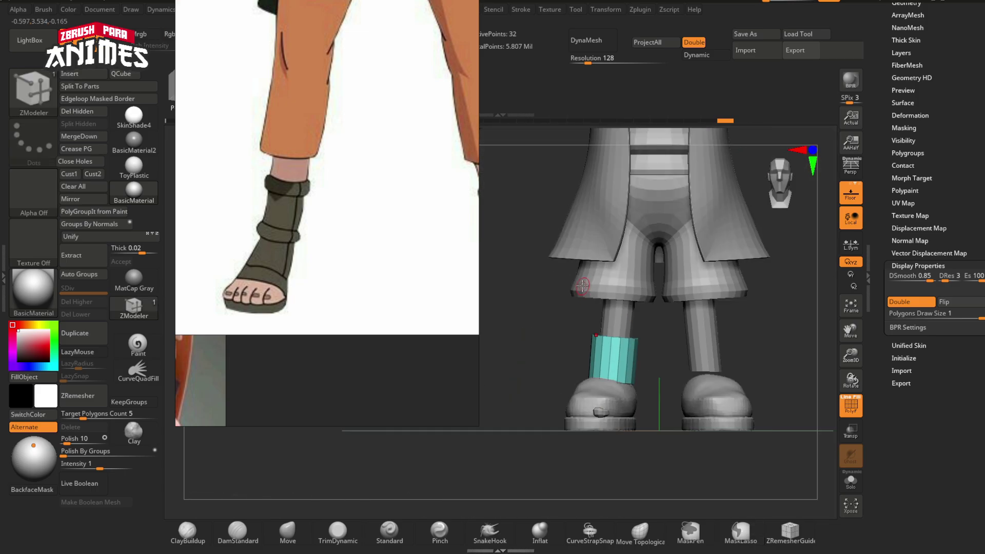
# Extrude the cuff's whole polygroup with ZModeler to give the wall thickness
pyautogui.moveTo(623, 372)
pyautogui.keyDown('ctrl'); pyautogui.mouseDown(button='right')
pyautogui.moveTo(626, 352)
pyautogui.moveTo(550, 355)
pyautogui.moveTo(595, 363)
pyautogui.mouseUp(button='right'); pyautogui.keyUp('ctrl')
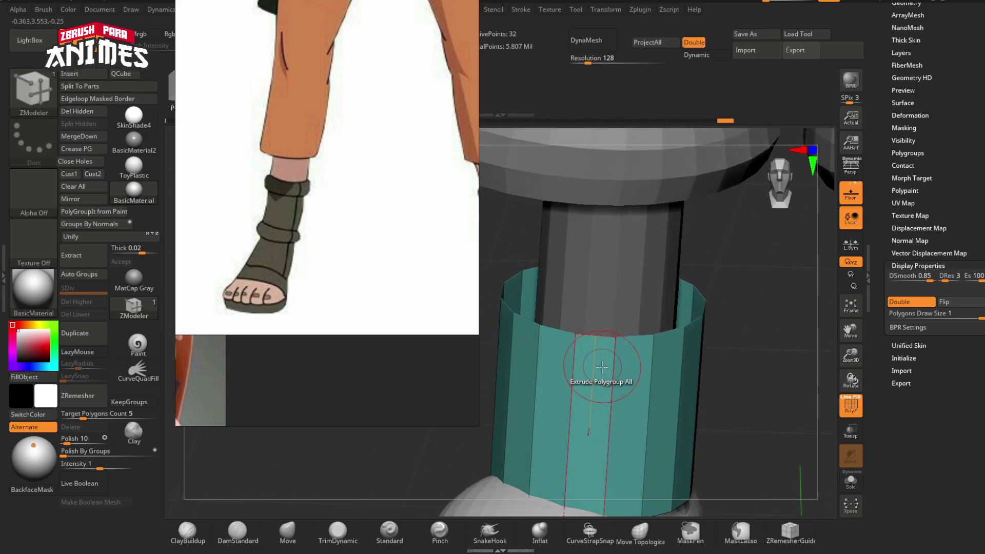
pyautogui.moveTo(484, 303); pyautogui.dragTo(426, 309, button='right')
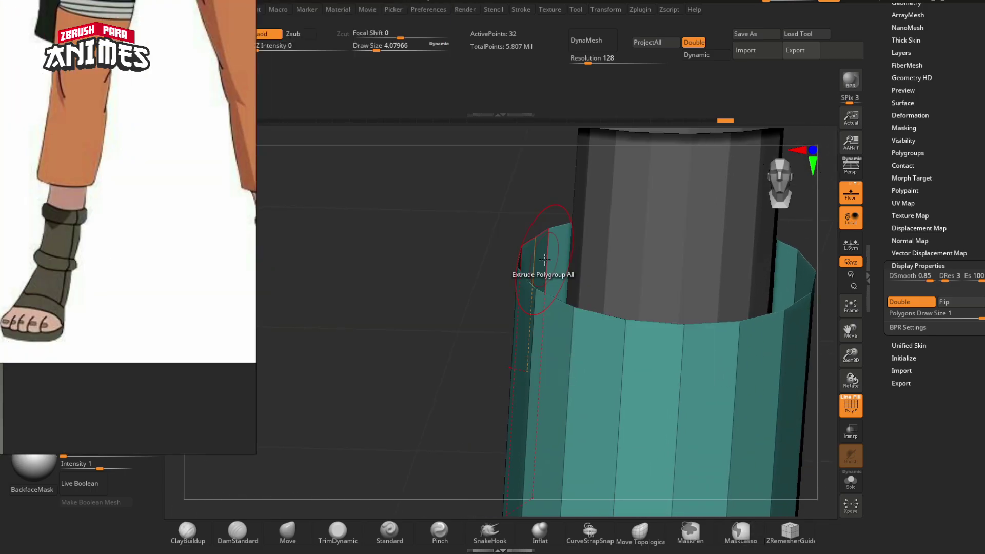
pyautogui.moveTo(544, 259); pyautogui.dragTo(557, 267)
pyautogui.keyDown('ctrl'); pyautogui.moveTo(574, 309); pyautogui.dragTo(603, 316, button='right'); pyautogui.keyUp('ctrl')
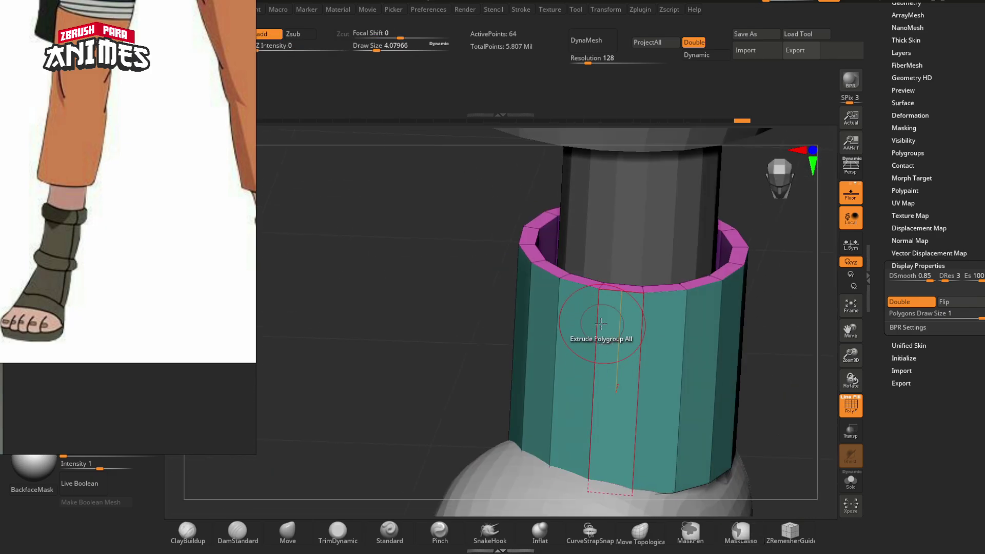
# Insert two edge loops around the cuff, one near its upper rim and one near its lower rim
pyautogui.press('space')
pyautogui.click(576, 342)
pyautogui.moveTo(595, 351); pyautogui.dragTo(596, 327)
pyautogui.moveTo(597, 395); pyautogui.dragTo(604, 351, button='right')
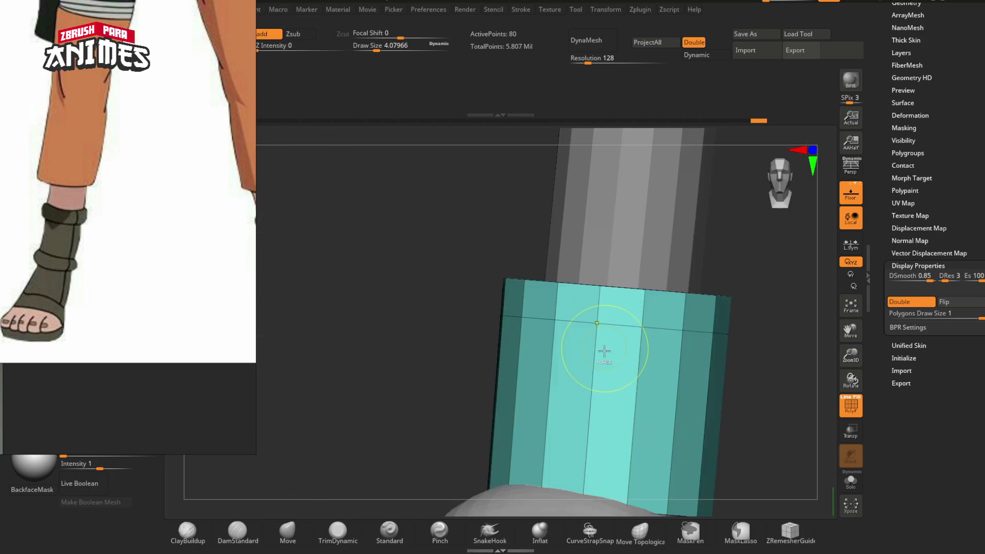
pyautogui.moveTo(595, 334); pyautogui.dragTo(596, 333)
# Assign the cuff's upper and lower bands their own polygroup and QMesh them outward into raised rings
pyautogui.keyDown('alt'); pyautogui.moveTo(639, 483); pyautogui.dragTo(676, 399, button='right'); pyautogui.keyUp('alt')
pyautogui.moveTo(657, 308); pyautogui.dragTo(654, 347, button='right')
pyautogui.press('space')
pyautogui.click(622, 201)
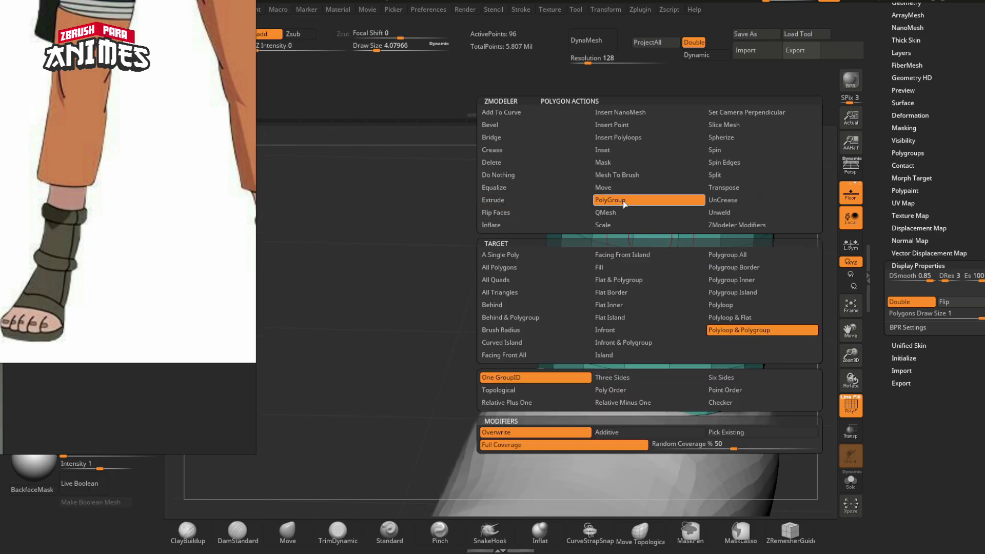
pyautogui.click(653, 231)
pyautogui.press('space')
pyautogui.click(616, 213)
pyautogui.moveTo(583, 218); pyautogui.dragTo(568, 218)
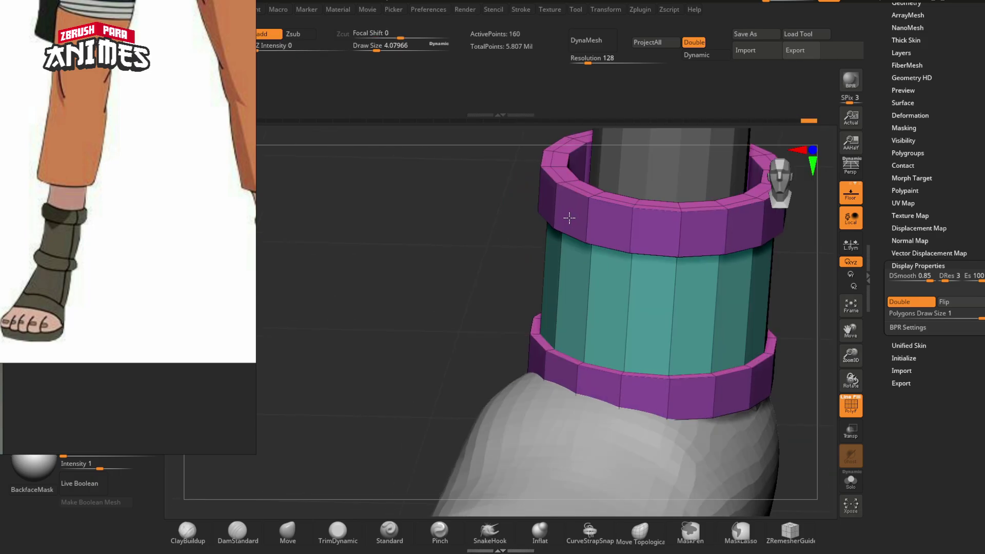
# Mask everything except the cuff's lower ring and tilt the ring to follow the slope of the shoe
pyautogui.moveTo(630, 381)
pyautogui.mouseDown(button='right')
pyautogui.moveTo(635, 340)
pyautogui.moveTo(502, 289)
pyautogui.moveTo(708, 336)
pyautogui.mouseUp(button='right')
pyautogui.keyDown('ctrl'); pyautogui.moveTo(708, 336); pyautogui.dragTo(734, 389, button='right'); pyautogui.keyUp('ctrl')
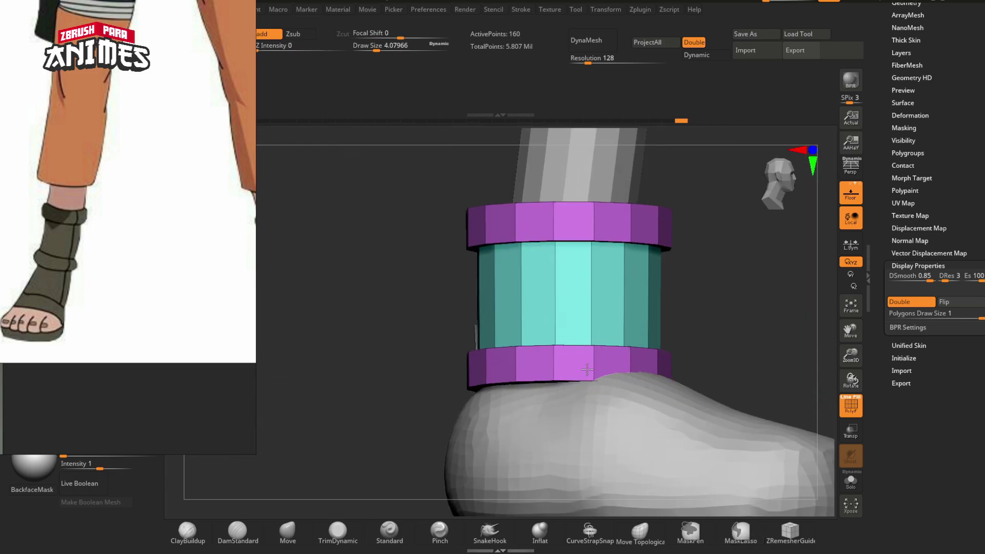
pyautogui.keyDown('ctrl'); pyautogui.moveTo(418, 312); pyautogui.dragTo(756, 311); pyautogui.keyUp('ctrl')
pyautogui.keyDown('ctrl'); pyautogui.click(757, 307); pyautogui.keyUp('ctrl')
pyautogui.keyDown('alt'); pyautogui.moveTo(754, 303); pyautogui.dragTo(758, 347, button='right'); pyautogui.keyUp('alt')
pyautogui.press('w')
pyautogui.click(565, 169)
pyautogui.moveTo(625, 415); pyautogui.dragTo(617, 405)
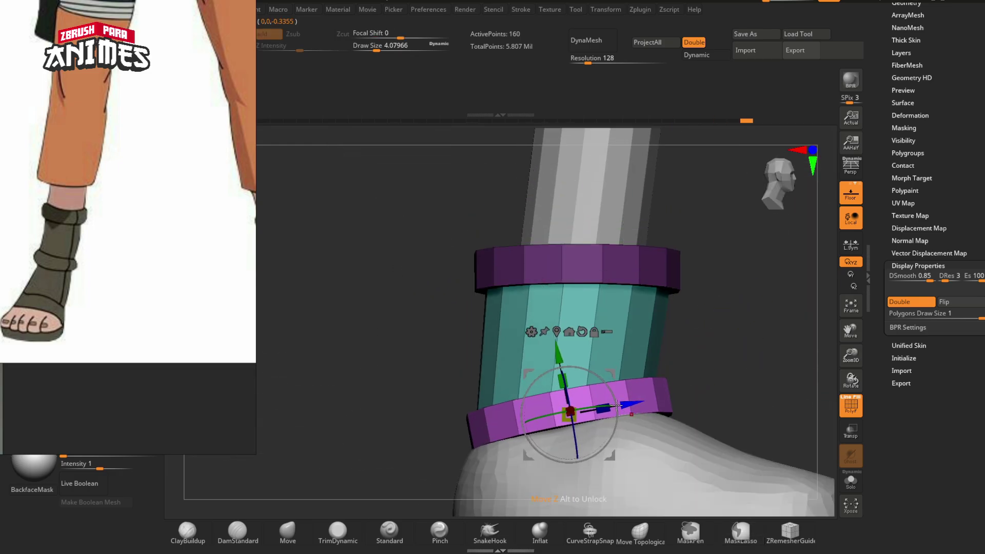
# Switch off the wireframe and inspect the shaped cuff on the leg from the front
pyautogui.moveTo(561, 410); pyautogui.dragTo(441, 405, button='right')
pyautogui.keyDown('ctrl'); pyautogui.moveTo(441, 405); pyautogui.dragTo(472, 354, button='right'); pyautogui.keyUp('ctrl')
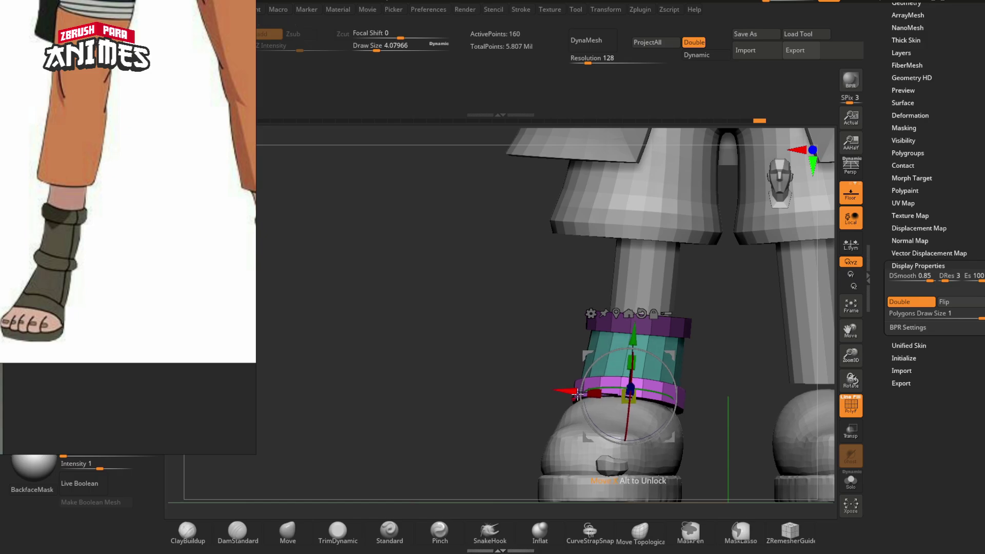
pyautogui.press('q')
pyautogui.hotkey('shift', 'f')
pyautogui.hotkey('shift', 'f')
pyautogui.hotkey('shift', 'f')
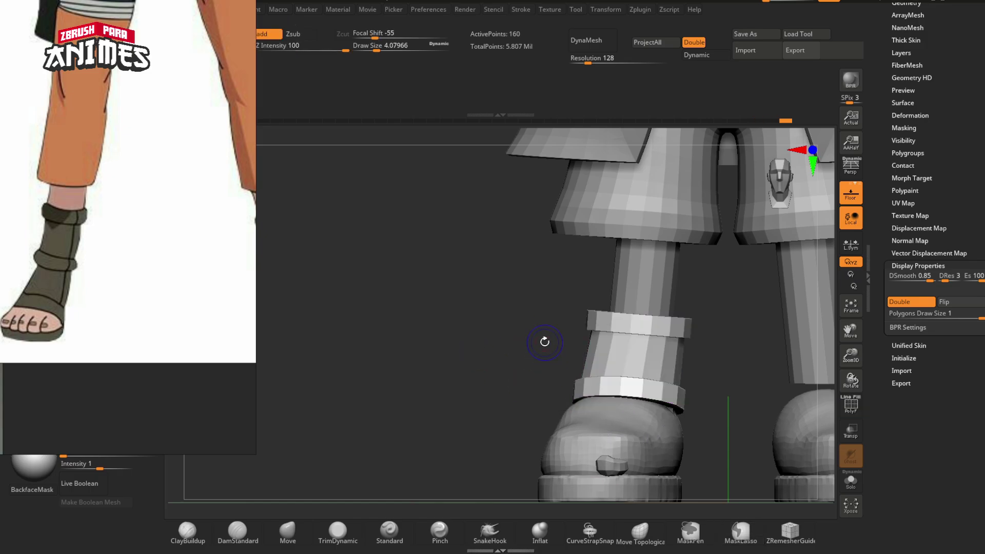
pyautogui.keyDown('ctrl'); pyautogui.moveTo(470, 368); pyautogui.dragTo(615, 375, button='right'); pyautogui.keyUp('ctrl')
pyautogui.keyDown('alt'); pyautogui.moveTo(616, 374); pyautogui.dragTo(568, 418, button='right'); pyautogui.keyUp('alt')
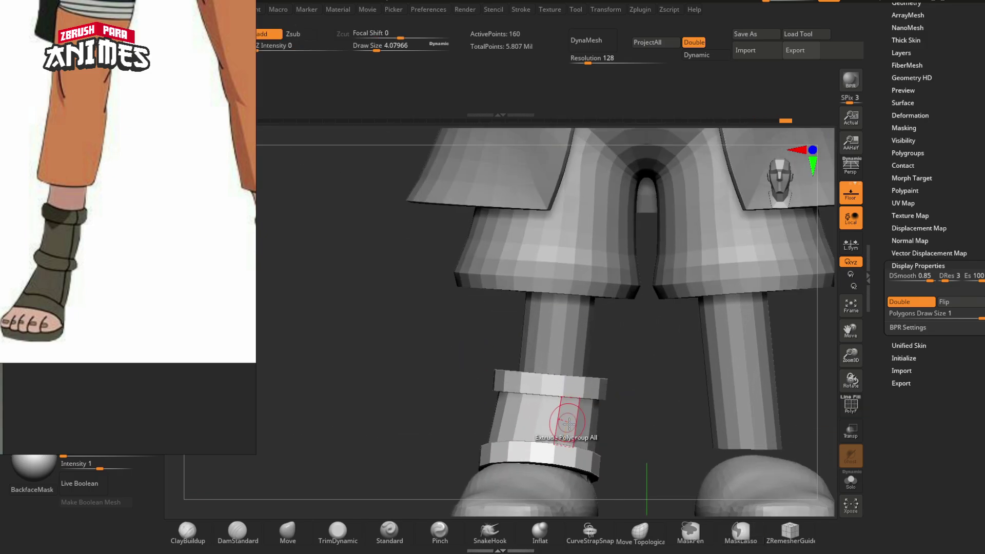
# Select the shoe subtool, move the reference board out of the way, and choose the TrimCurve brush
pyautogui.keyDown('alt'); pyautogui.moveTo(514, 468); pyautogui.dragTo(566, 441, button='right'); pyautogui.keyUp('alt')
pyautogui.keyDown('alt'); pyautogui.click(530, 380); pyautogui.keyUp('alt')
pyautogui.moveTo(652, 411)
pyautogui.mouseDown(button='right')
pyautogui.moveTo(612, 413)
pyautogui.moveTo(634, 416)
pyautogui.mouseUp(button='right')
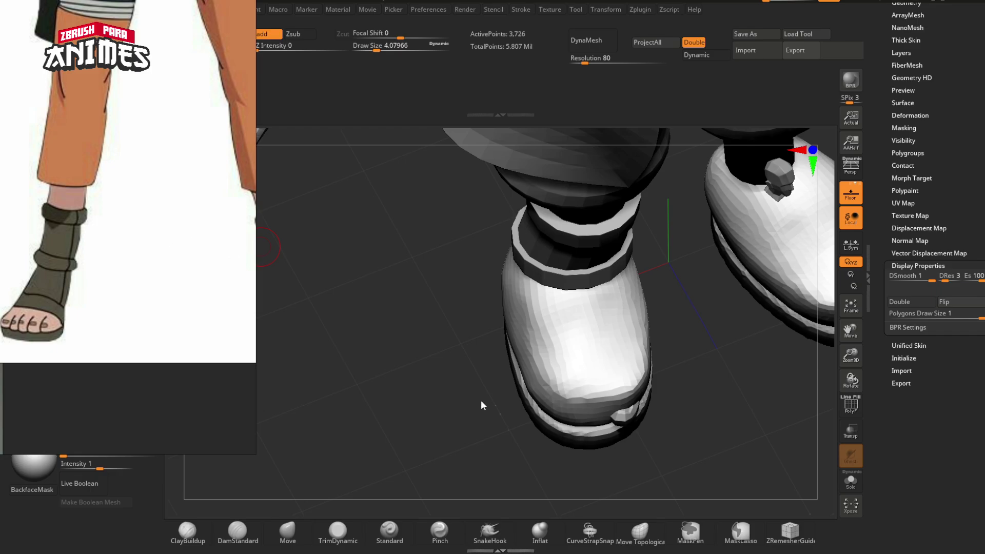
pyautogui.moveTo(130, 290); pyautogui.dragTo(1, 298, button='right')
pyautogui.moveTo(418, 395); pyautogui.dragTo(454, 428, button='right')
pyautogui.keyDown('ctrl'); pyautogui.keyDown('shift'); pyautogui.click(33, 91); pyautogui.keyUp('shift'); pyautogui.keyUp('ctrl')
pyautogui.keyDown('ctrl'); pyautogui.keyDown('shift'); pyautogui.click(649, 148); pyautogui.keyUp('shift'); pyautogui.keyUp('ctrl')
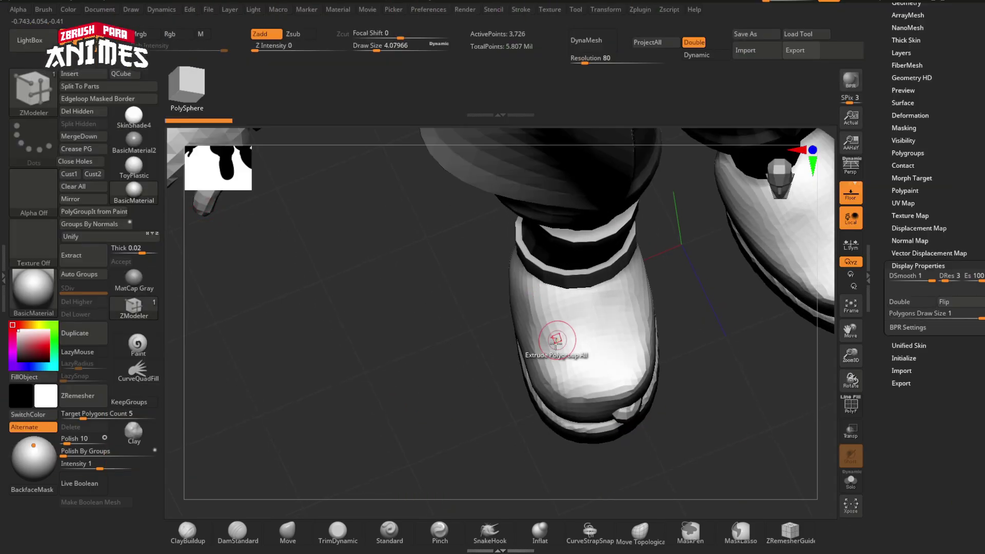
# Try a straight TrimCurve cut across the front of the shoe to expose the toes, and undo it
pyautogui.keyDown('ctrl'); pyautogui.keyDown('shift'); pyautogui.moveTo(722, 340); pyautogui.dragTo(460, 358); pyautogui.keyUp('shift'); pyautogui.keyUp('ctrl')
pyautogui.hotkey('ctrl', 'z')
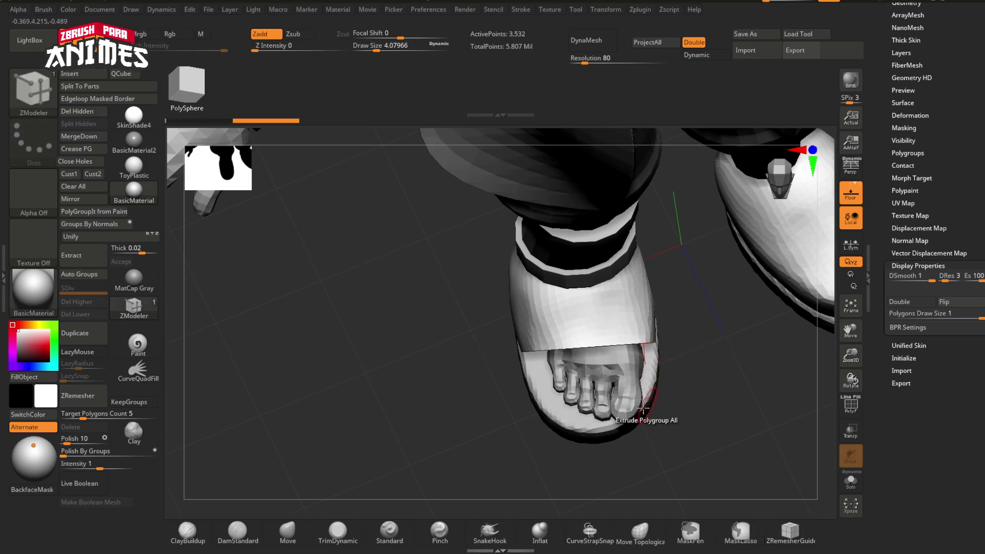
pyautogui.moveTo(651, 395); pyautogui.dragTo(660, 364, button='right')
pyautogui.hotkey('ctrl', 'z')
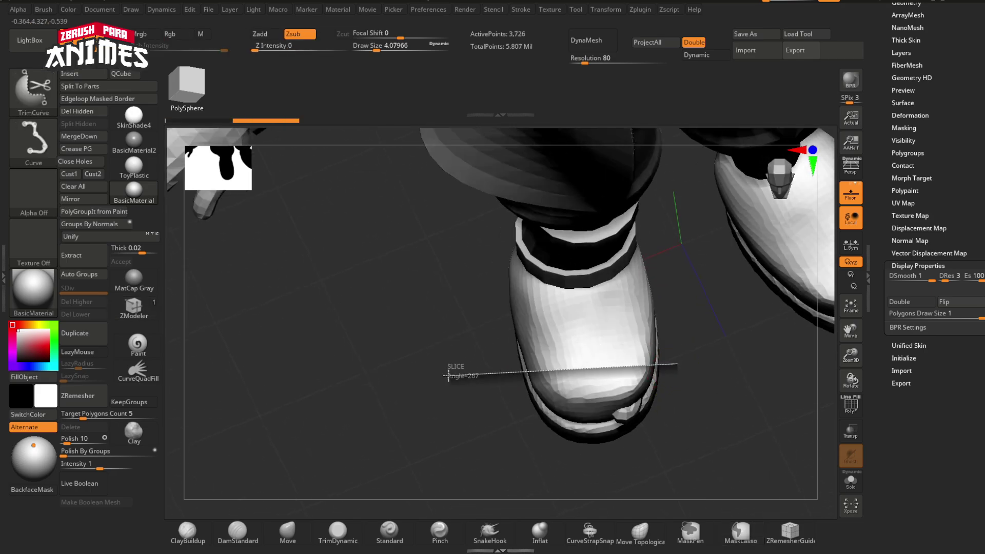
# Trim off the front of the shoe with a slanted straight TrimCurve cut that exposes the toes, redoing the first cut
pyautogui.moveTo(448, 375)
pyautogui.keyDown('ctrl'); pyautogui.keyDown('shift'); pyautogui.mouseDown()
pyautogui.moveTo(673, 358)
pyautogui.moveTo(482, 393)
pyautogui.mouseUp(); pyautogui.keyUp('shift'); pyautogui.keyUp('ctrl')
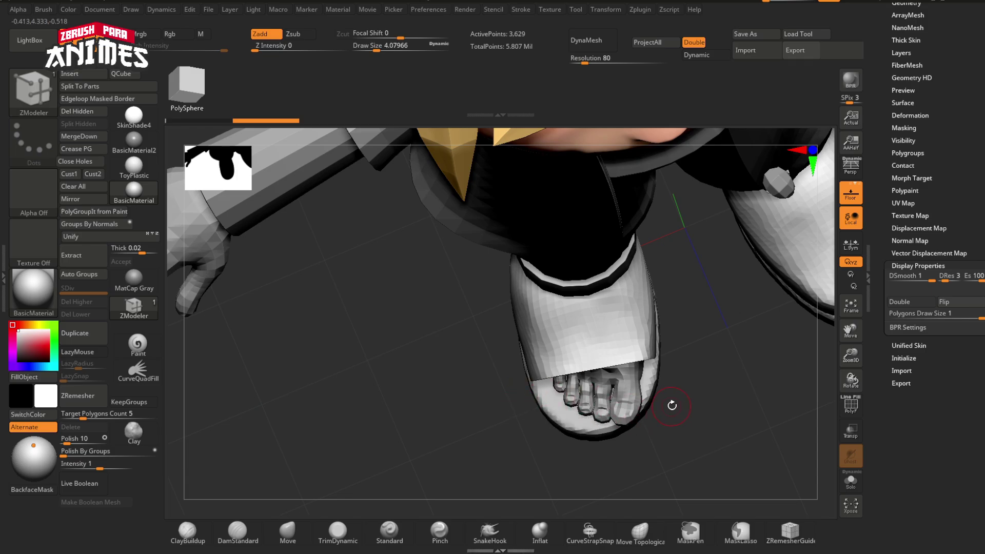
pyautogui.moveTo(672, 406)
pyautogui.mouseDown()
pyautogui.moveTo(659, 366)
pyautogui.moveTo(699, 396)
pyautogui.moveTo(688, 397)
pyautogui.mouseUp()
pyautogui.hotkey('ctrl', 'z')
pyautogui.keyDown('ctrl'); pyautogui.keyDown('shift'); pyautogui.moveTo(732, 342); pyautogui.dragTo(522, 389); pyautogui.keyUp('shift'); pyautogui.keyUp('ctrl')
pyautogui.click(295, 541)
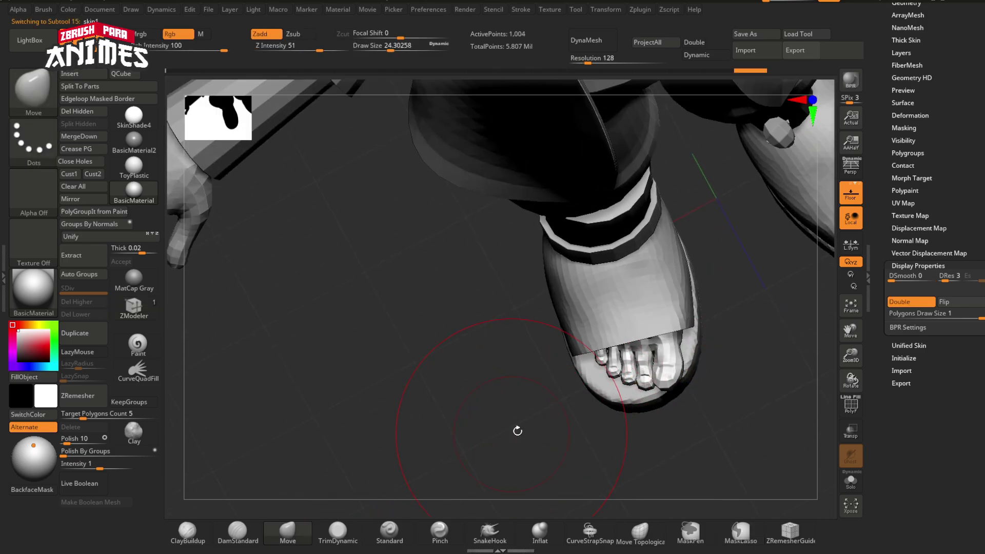
# Adjust the toes of the foot subtool in the shoe's open front with the Move and Inflat brushes
pyautogui.moveTo(518, 431); pyautogui.dragTo(590, 372)
pyautogui.moveTo(680, 363); pyautogui.dragTo(685, 360)
pyautogui.moveTo(518, 390)
pyautogui.keyDown('shift'); pyautogui.mouseDown()
pyautogui.moveTo(655, 359)
pyautogui.moveTo(626, 369)
pyautogui.moveTo(592, 341)
pyautogui.mouseUp(); pyautogui.keyUp('shift')
pyautogui.keyDown('alt'); pyautogui.click(612, 350); pyautogui.keyUp('alt')
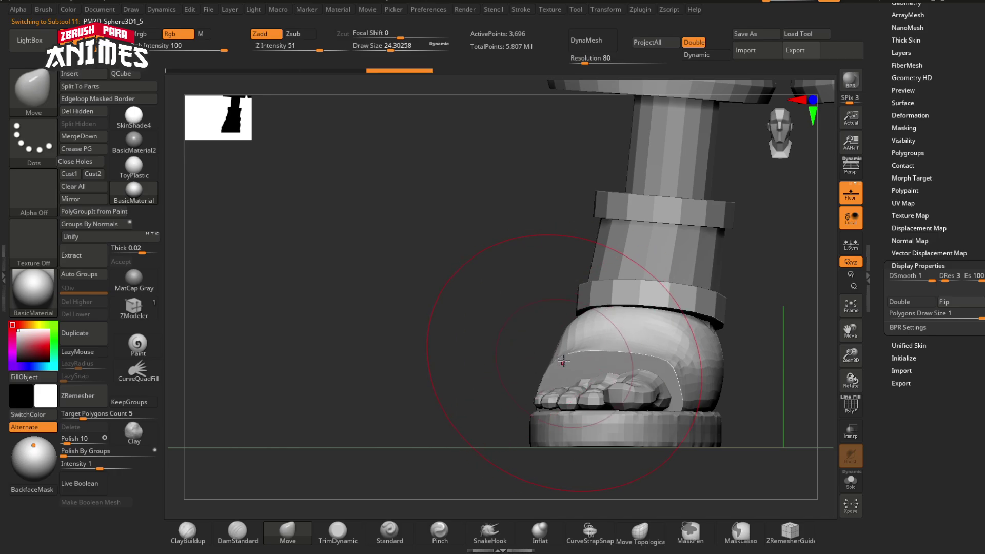
pyautogui.keyDown('alt'); pyautogui.click(589, 385); pyautogui.keyUp('alt')
pyautogui.moveTo(513, 425); pyautogui.dragTo(511, 531)
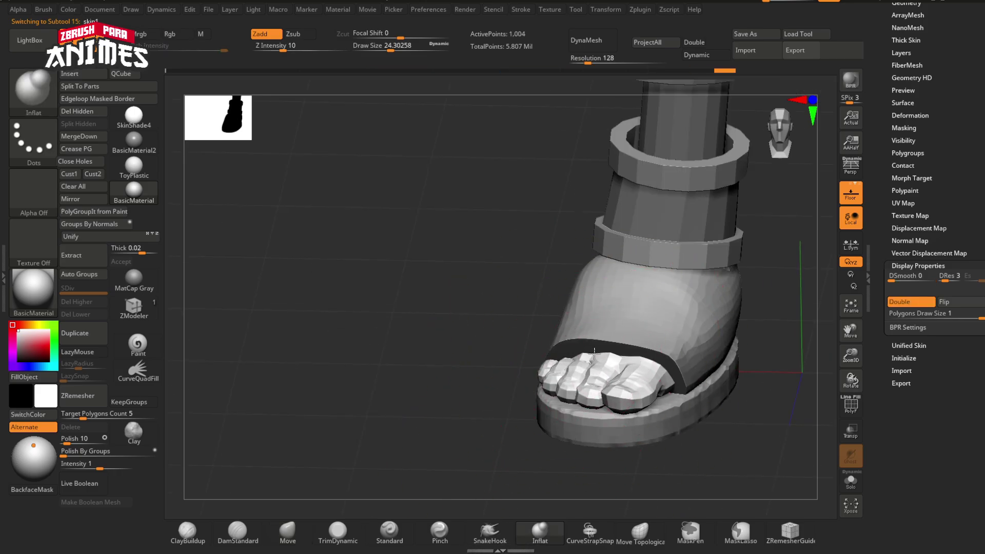
pyautogui.keyDown('ctrl'); pyautogui.moveTo(582, 398); pyautogui.dragTo(503, 287, button='right'); pyautogui.keyUp('ctrl')
pyautogui.keyDown('ctrl'); pyautogui.moveTo(620, 398); pyautogui.dragTo(571, 340, button='right'); pyautogui.keyUp('ctrl')
# Select the shoe subtool and isolate it in solo mode with its polygroup wireframe shown
pyautogui.keyDown('alt'); pyautogui.click(547, 363); pyautogui.keyUp('alt')
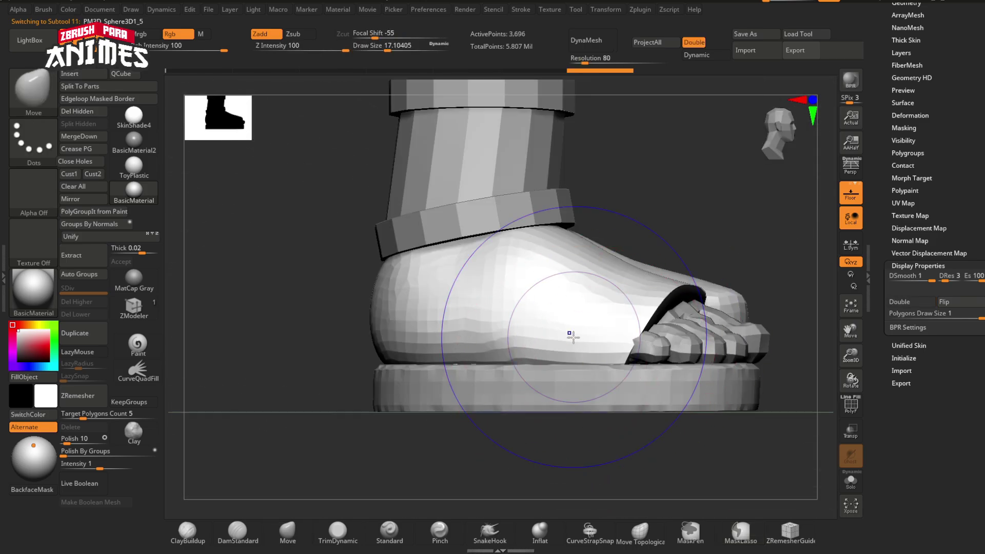
pyautogui.hotkey('shift', 'f')
pyautogui.click(851, 481)
pyautogui.moveTo(490, 320); pyautogui.dragTo(533, 399, button='right')
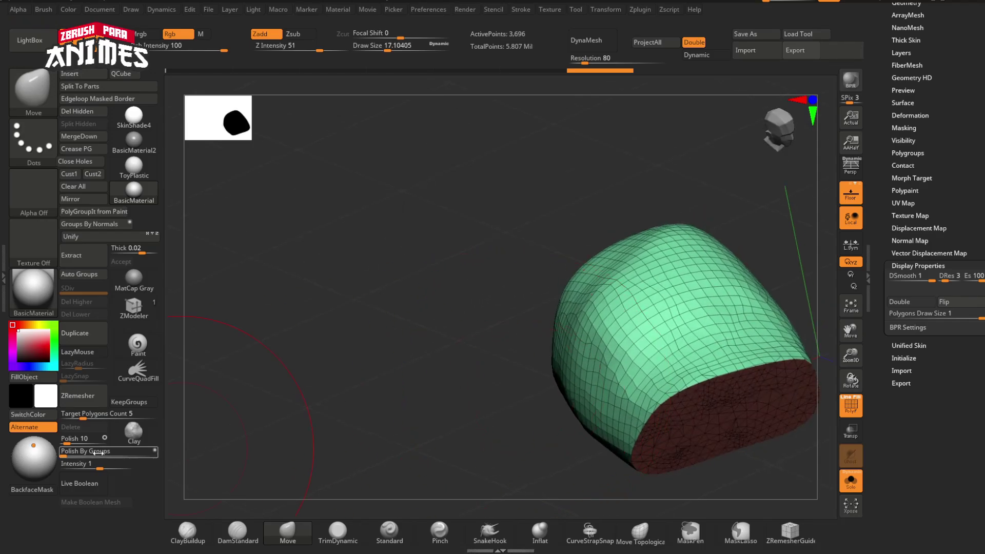
pyautogui.keyDown('alt'); pyautogui.moveTo(604, 401); pyautogui.dragTo(501, 326, button='right'); pyautogui.keyUp('alt')
pyautogui.moveTo(626, 369); pyautogui.dragTo(626, 393, button='right')
# Delete the cap polygroup closing the shoe's cut front, display the mesh double-sided, and polish it by groups
pyautogui.keyDown('ctrl'); pyautogui.keyDown('shift'); pyautogui.click(606, 338); pyautogui.keyUp('shift'); pyautogui.keyUp('ctrl')
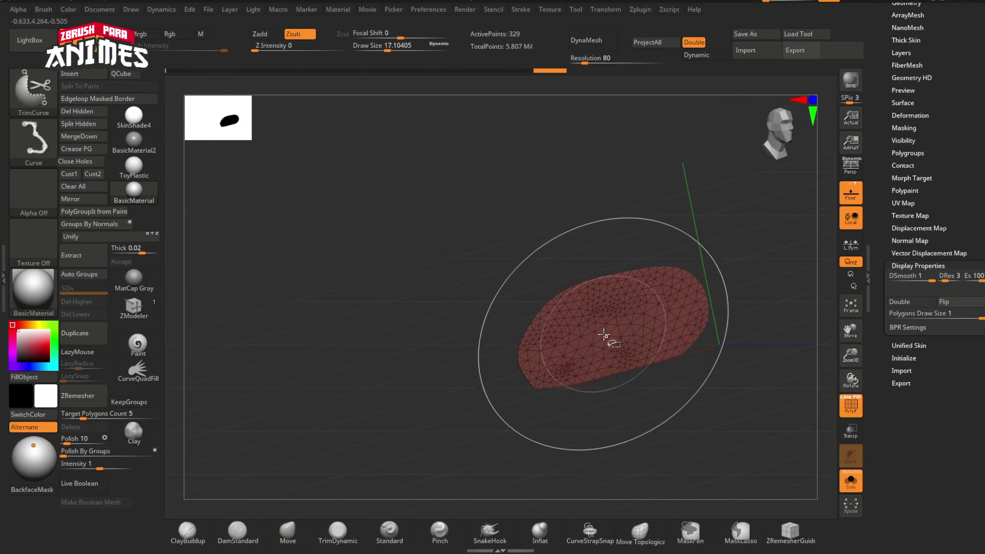
pyautogui.keyDown('ctrl'); pyautogui.keyDown('shift'); pyautogui.click(616, 338); pyautogui.keyUp('shift'); pyautogui.keyUp('ctrl')
pyautogui.click(910, 302)
pyautogui.moveTo(830, 321)
pyautogui.mouseDown(button='right')
pyautogui.moveTo(571, 302)
pyautogui.moveTo(540, 365)
pyautogui.mouseUp(button='right')
pyautogui.hotkey('ctrl', 'shift')
pyautogui.keyDown('ctrl'); pyautogui.keyDown('shift'); pyautogui.click(540, 365); pyautogui.keyUp('shift'); pyautogui.keyUp('ctrl')
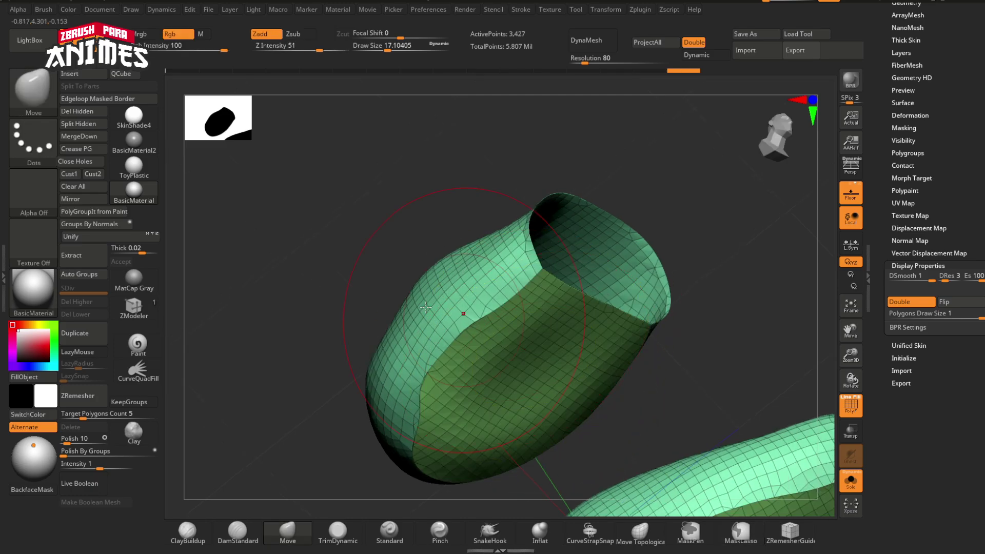
pyautogui.click(81, 113)
pyautogui.moveTo(74, 454); pyautogui.dragTo(78, 455)
# Remove the other foot's shoe from the subtool so only one shoe is kept, and leave solo mode
pyautogui.moveTo(641, 436); pyautogui.dragTo(709, 441, button='right')
pyautogui.keyDown('ctrl'); pyautogui.keyDown('shift'); pyautogui.moveTo(765, 395); pyautogui.dragTo(576, 277); pyautogui.keyUp('shift'); pyautogui.keyUp('ctrl')
pyautogui.hotkey('ctrl', 'z')
pyautogui.click(84, 125)
pyautogui.click(850, 481)
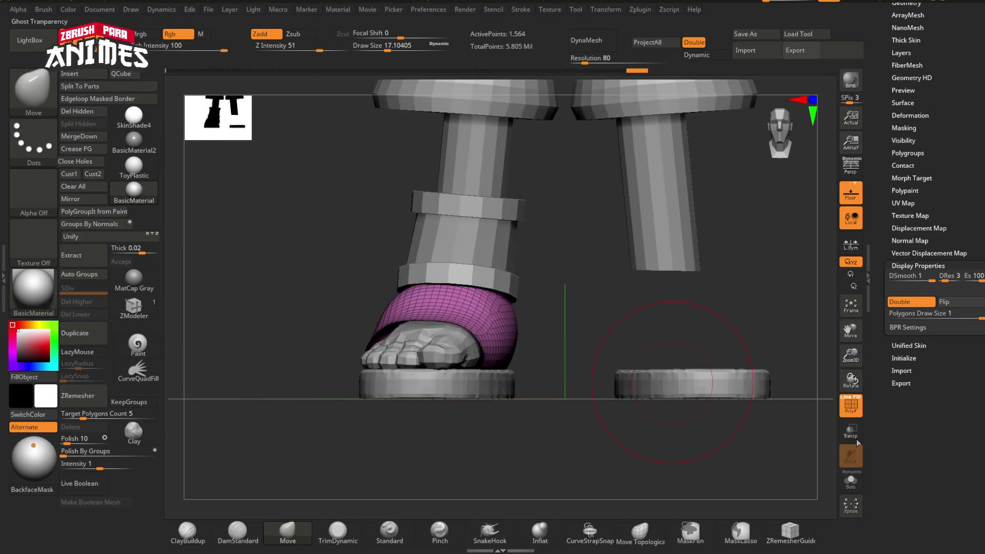
# Pull the side and front edge of the shoe with the Move brush to fit it around the foot
pyautogui.moveTo(274, 404); pyautogui.dragTo(360, 395)
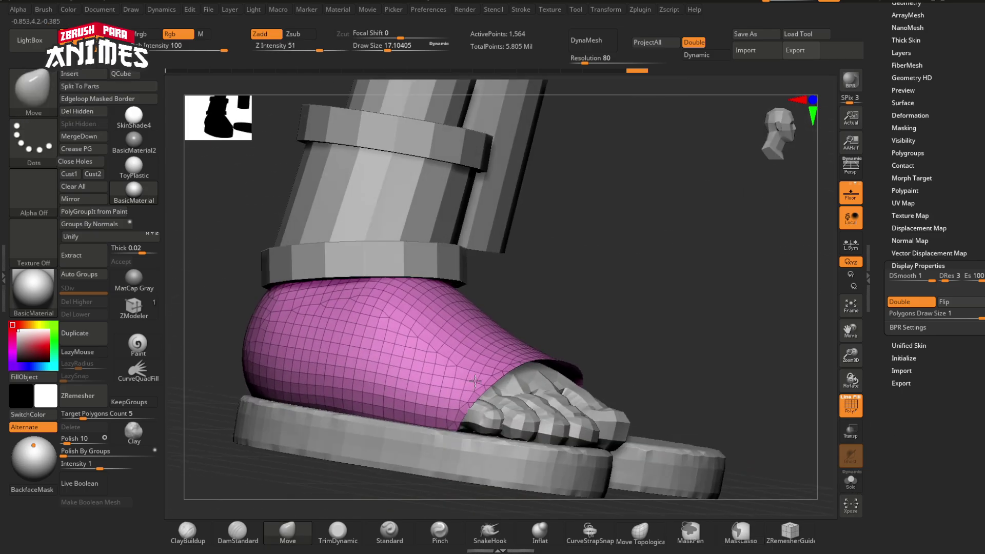
pyautogui.moveTo(257, 308)
pyautogui.keyDown('alt'); pyautogui.mouseDown()
pyautogui.moveTo(261, 349)
pyautogui.moveTo(241, 318)
pyautogui.mouseUp(); pyautogui.keyUp('alt')
pyautogui.moveTo(410, 331)
pyautogui.mouseDown()
pyautogui.moveTo(418, 313)
pyautogui.moveTo(431, 314)
pyautogui.mouseUp()
pyautogui.moveTo(256, 328); pyautogui.dragTo(272, 318)
pyautogui.moveTo(682, 338); pyautogui.dragTo(579, 400)
# Refine the shoe's heel and its front opening above the toes with a larger Move brush
pyautogui.keyDown('alt'); pyautogui.click(577, 420); pyautogui.keyUp('alt')
pyautogui.keyDown('alt'); pyautogui.click(636, 353); pyautogui.keyUp('alt')
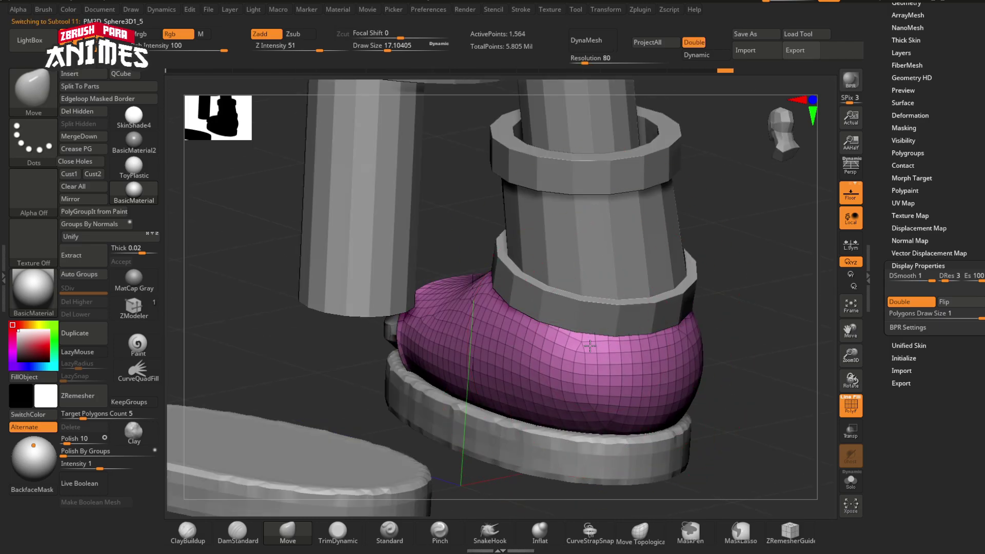
pyautogui.moveTo(718, 359); pyautogui.dragTo(672, 380, button='right')
pyautogui.moveTo(723, 354); pyautogui.dragTo(724, 339)
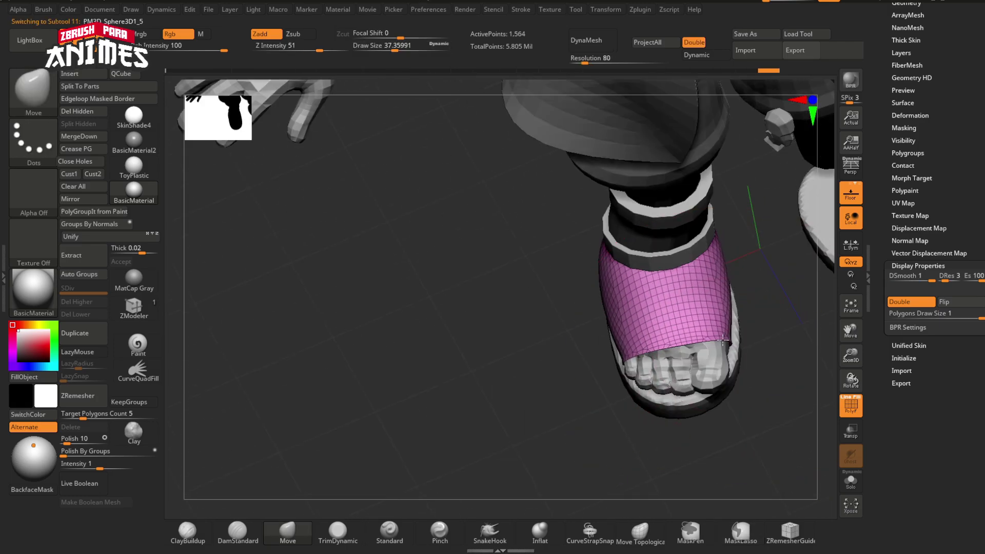
pyautogui.keyDown('alt'); pyautogui.click(656, 412); pyautogui.keyUp('alt')
pyautogui.press('s')
pyautogui.moveTo(732, 397)
pyautogui.mouseDown()
pyautogui.moveTo(728, 409)
pyautogui.moveTo(641, 333)
pyautogui.moveTo(649, 310)
pyautogui.moveTo(657, 365)
pyautogui.mouseUp()
pyautogui.keyDown('alt'); pyautogui.click(657, 370); pyautogui.keyUp('alt')
pyautogui.moveTo(461, 366); pyautogui.dragTo(369, 359)
# Bring the reference board beside the model and ZRemesh the shoe down to a target polygons count of 0.2
pyautogui.moveTo(0, 299); pyautogui.dragTo(796, 344, button='right')
pyautogui.moveTo(246, 328); pyautogui.dragTo(307, 327)
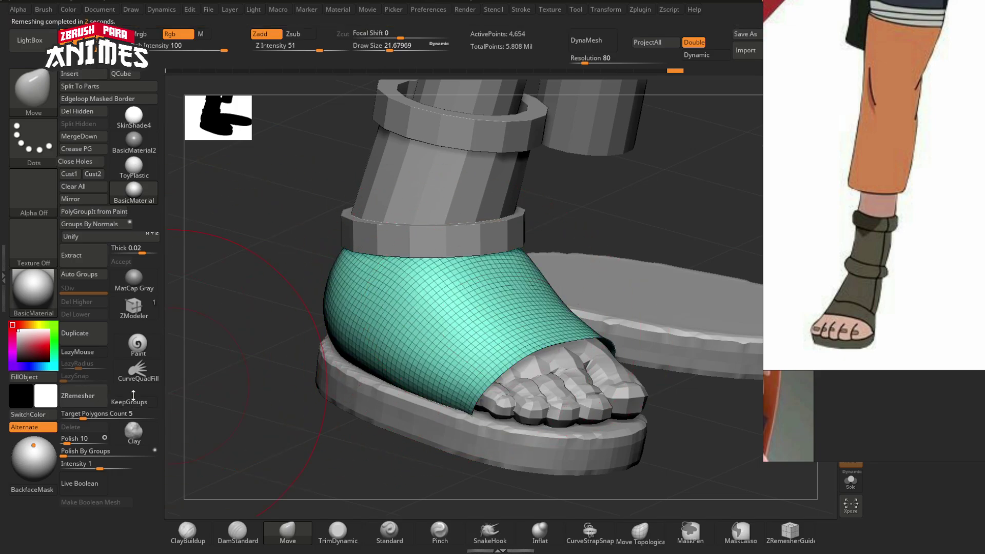
pyautogui.click(93, 398)
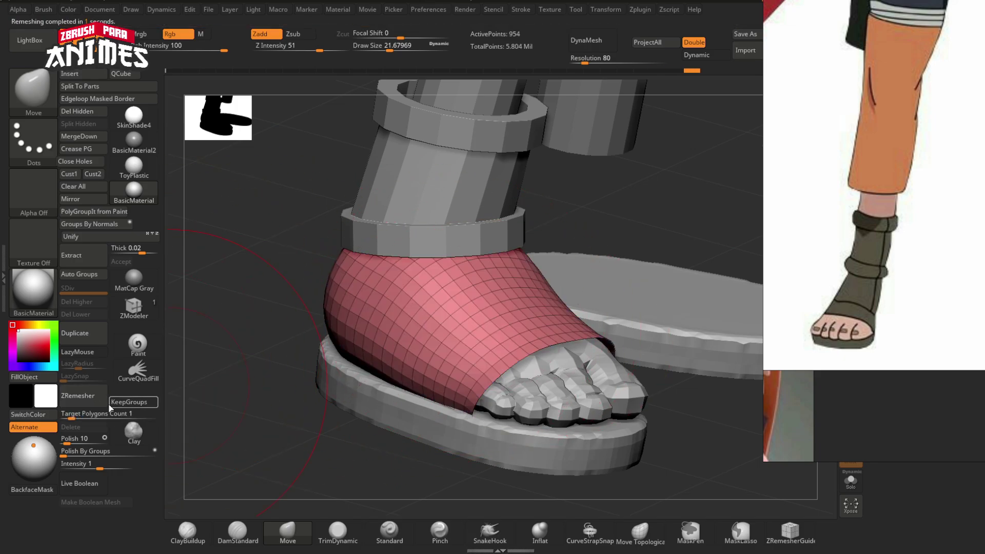
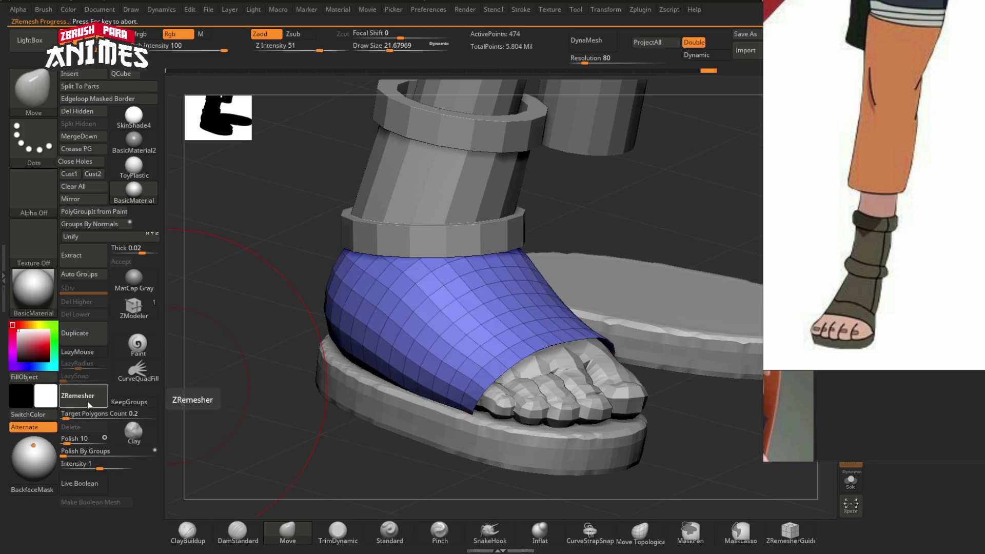
# Reshape the low-poly shoe with the Move brush so its lower edge follows the foot and sole
pyautogui.moveTo(319, 362); pyautogui.dragTo(460, 325)
pyautogui.moveTo(538, 376); pyautogui.dragTo(389, 433)
pyautogui.moveTo(499, 448); pyautogui.dragTo(499, 449)
pyautogui.moveTo(545, 420); pyautogui.dragTo(544, 407)
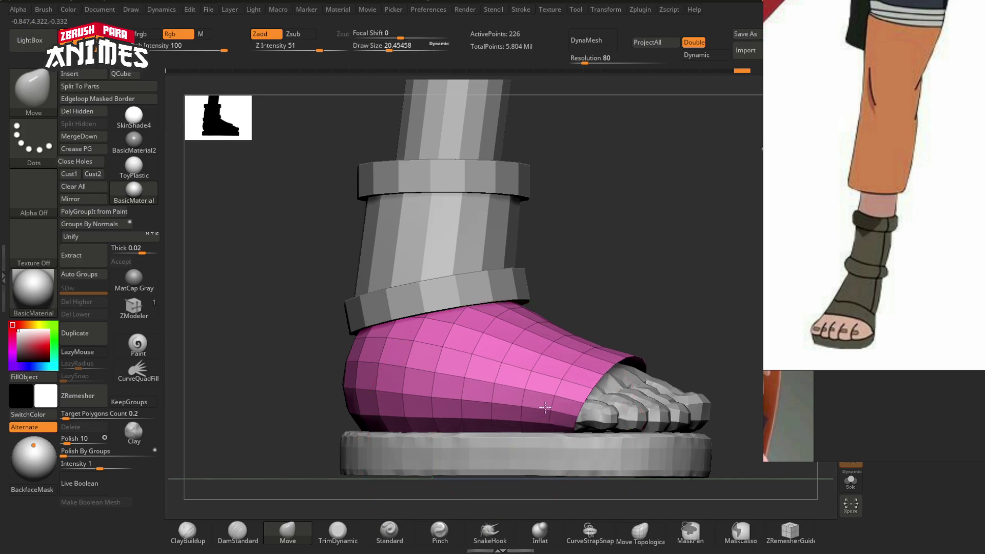
pyautogui.moveTo(600, 303); pyautogui.dragTo(708, 308)
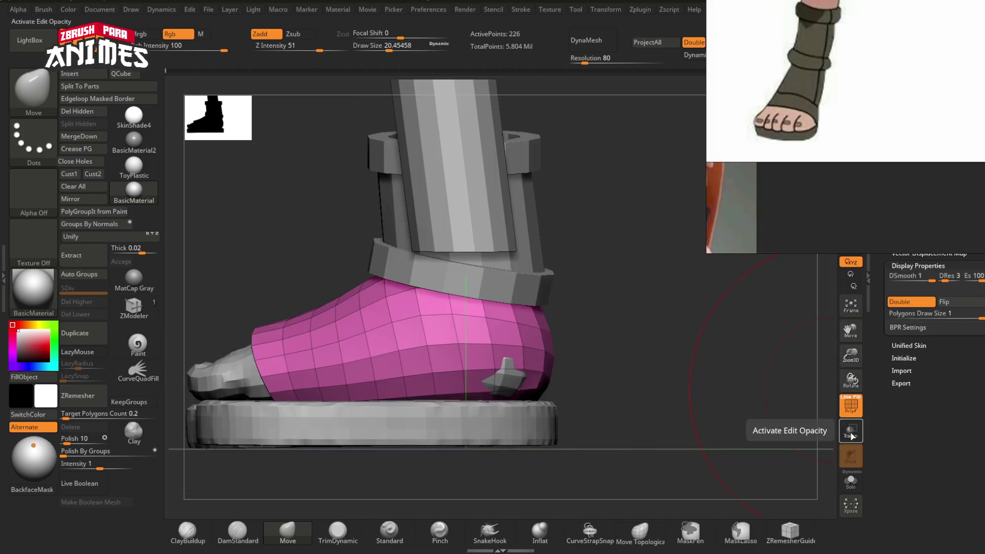
# Turn on transparency and slice off the top of the shoe with TrimCurve along the slope of the cuff's lower ring
pyautogui.click(852, 436)
pyautogui.keyDown('ctrl'); pyautogui.keyDown('shift'); pyautogui.moveTo(333, 249); pyautogui.dragTo(575, 294); pyautogui.keyUp('shift'); pyautogui.keyUp('ctrl')
pyautogui.keyDown('ctrl'); pyautogui.keyDown('shift'); pyautogui.click(334, 196); pyautogui.keyUp('shift'); pyautogui.keyUp('ctrl')
pyautogui.keyDown('ctrl'); pyautogui.keyDown('shift'); pyautogui.click(33, 93); pyautogui.keyUp('shift'); pyautogui.keyUp('ctrl')
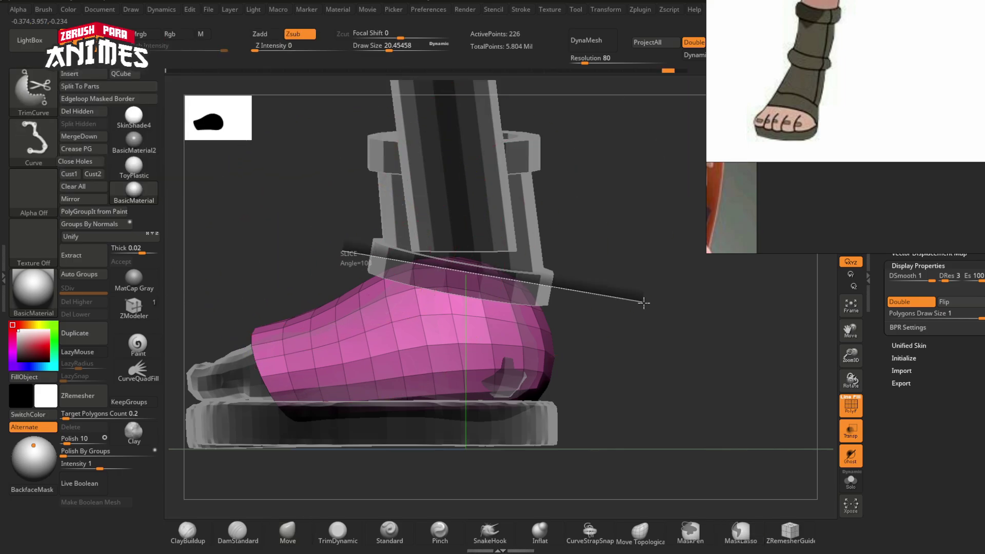
pyautogui.keyDown('ctrl'); pyautogui.keyDown('shift'); pyautogui.moveTo(644, 303); pyautogui.dragTo(645, 304); pyautogui.keyUp('shift'); pyautogui.keyUp('ctrl')
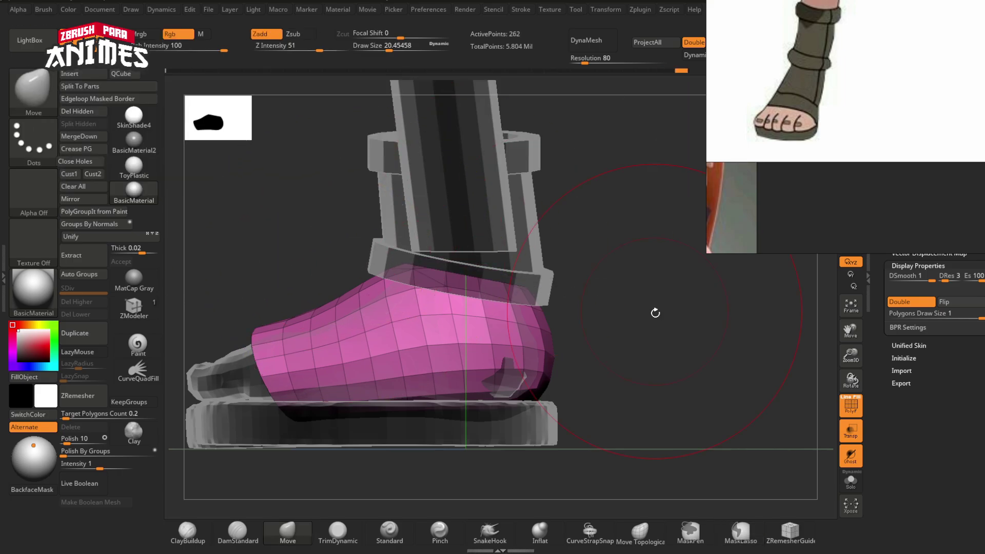
# Isolate the shoe, delete the cap polygroup closing its ankle opening, and ZRemesh it at a target polygons count of 0.2
pyautogui.click(854, 417)
pyautogui.click(851, 481)
pyautogui.moveTo(566, 333); pyautogui.dragTo(585, 377)
pyautogui.click(849, 410)
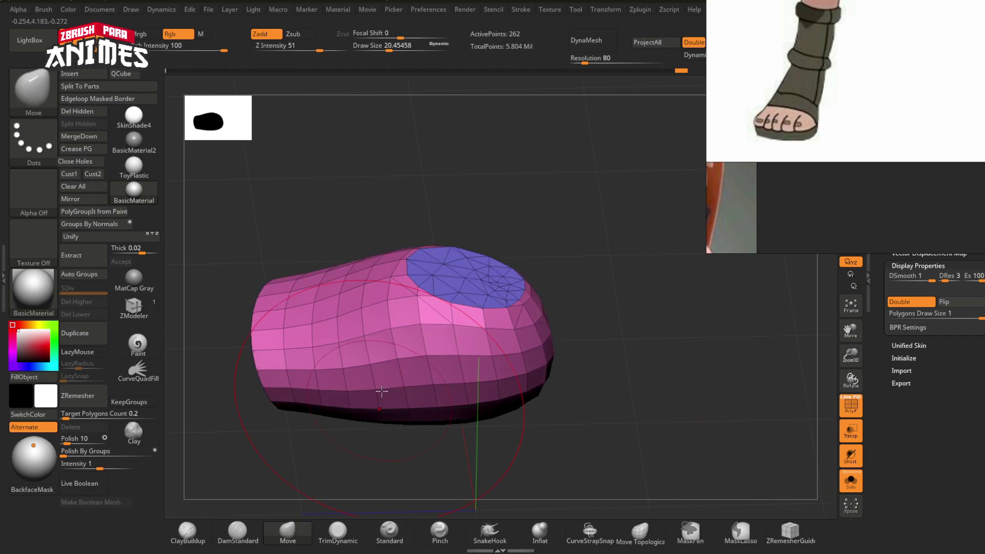
pyautogui.keyDown('ctrl'); pyautogui.keyDown('shift'); pyautogui.click(381, 391); pyautogui.keyUp('shift'); pyautogui.keyUp('ctrl')
pyautogui.moveTo(500, 305); pyautogui.dragTo(338, 298, button='right')
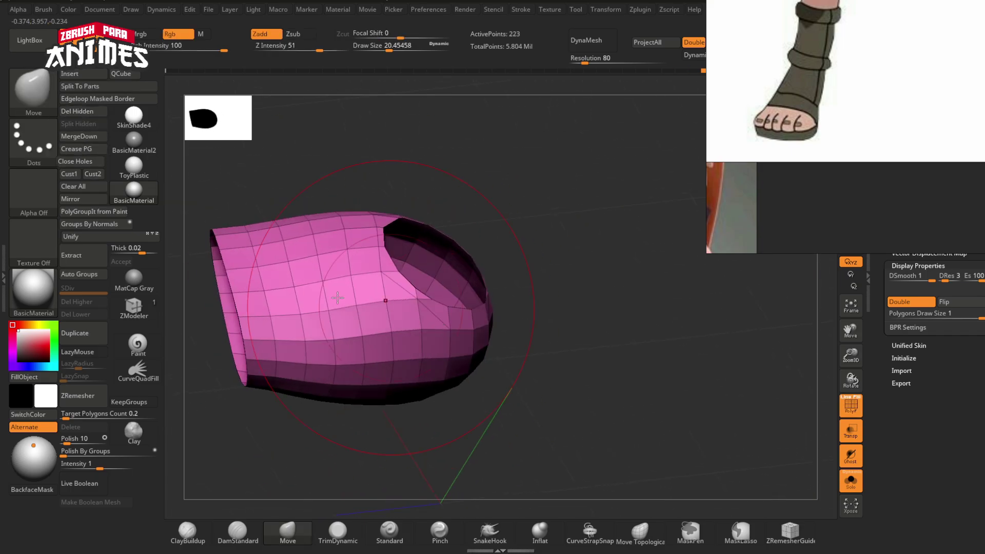
pyautogui.moveTo(471, 333); pyautogui.dragTo(462, 306, button='right')
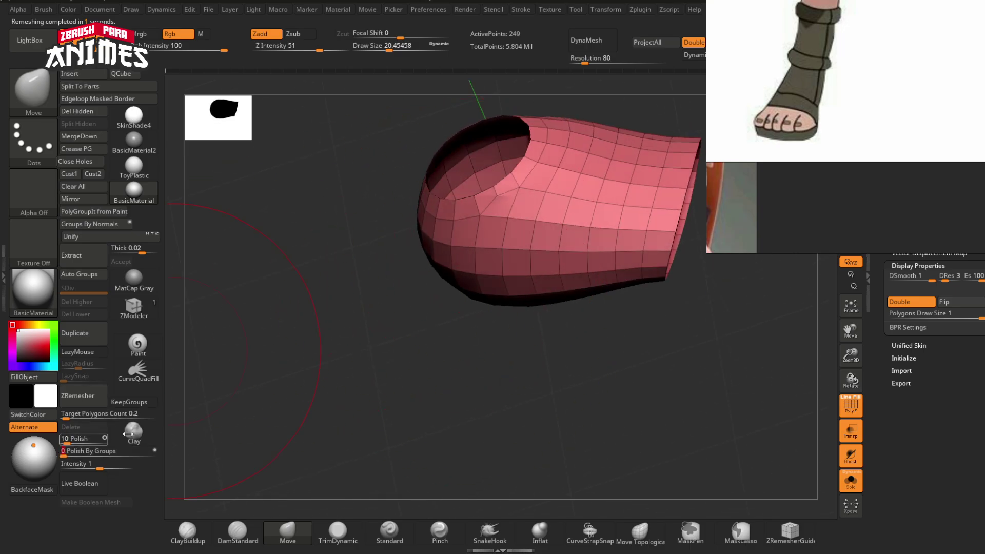
pyautogui.moveTo(405, 367)
pyautogui.mouseDown(button='right')
pyautogui.moveTo(491, 350)
pyautogui.moveTo(418, 295)
pyautogui.moveTo(433, 290)
pyautogui.moveTo(488, 310)
pyautogui.mouseUp(button='right')
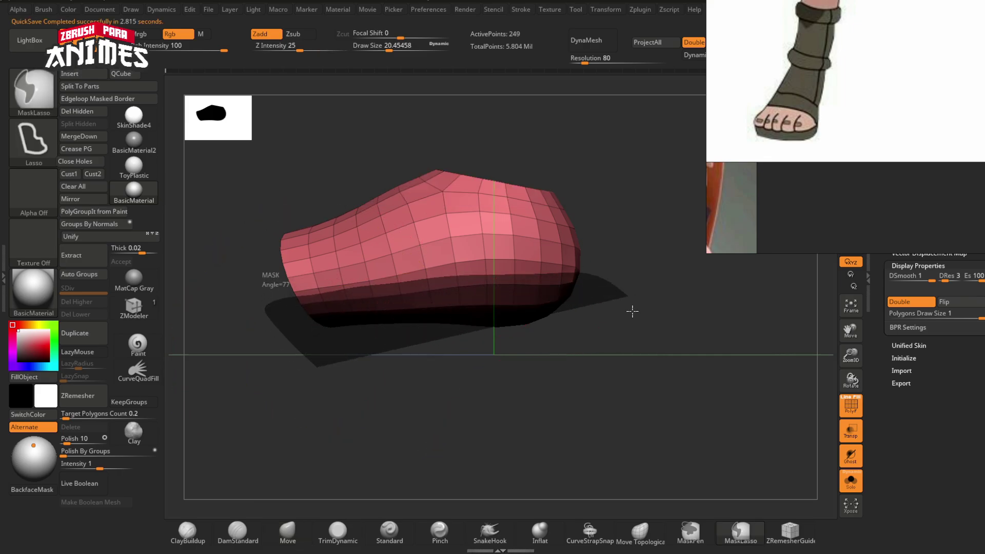
# Try to turn the underside of the shoe into its own polygroup with a lasso mask, and undo it
pyautogui.keyDown('ctrl'); pyautogui.moveTo(632, 312); pyautogui.dragTo(544, 375); pyautogui.keyUp('ctrl')
pyautogui.hotkey('ctrl', 'w')
pyautogui.moveTo(459, 315); pyautogui.dragTo(417, 301, button='right')
pyautogui.keyDown('ctrl'); pyautogui.moveTo(490, 304); pyautogui.dragTo(524, 344, button='right'); pyautogui.keyUp('ctrl')
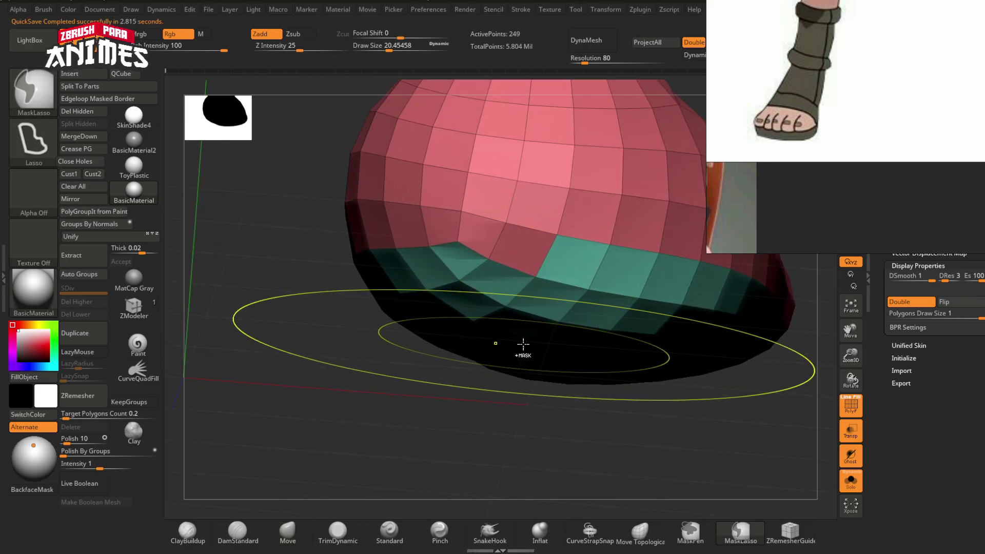
pyautogui.hotkey('ctrl', 'z')
# Try grouping the shoe's bottom band separately and ZRemeshing with KeepGroups at 0.2, and undo both
pyautogui.moveTo(430, 230)
pyautogui.mouseDown(button='right')
pyautogui.moveTo(622, 275)
pyautogui.moveTo(469, 308)
pyautogui.moveTo(519, 268)
pyautogui.moveTo(470, 285)
pyautogui.moveTo(369, 267)
pyautogui.mouseUp(button='right')
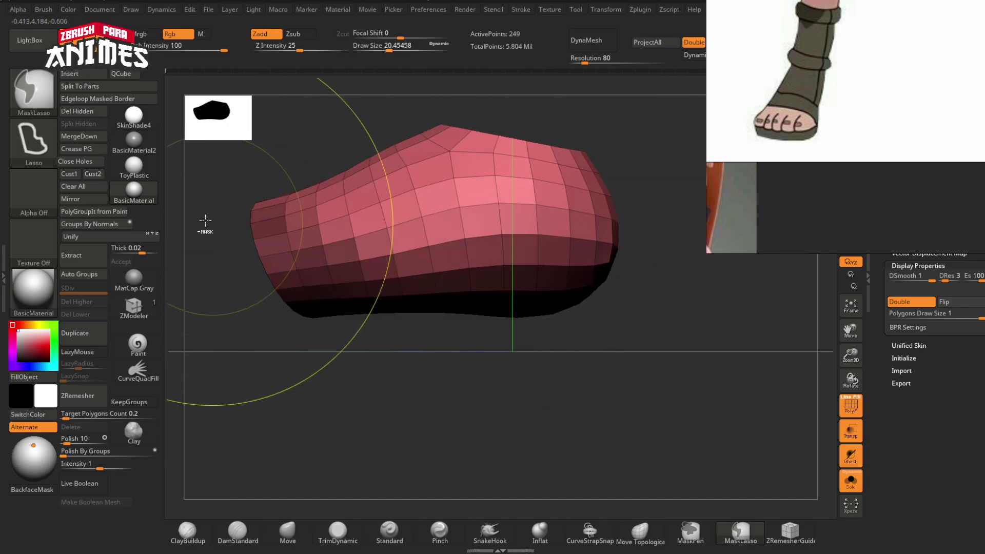
pyautogui.moveTo(205, 220)
pyautogui.keyDown('ctrl'); pyautogui.keyDown('alt'); pyautogui.mouseDown()
pyautogui.moveTo(402, 112)
pyautogui.moveTo(318, 133)
pyautogui.mouseUp(); pyautogui.keyUp('alt'); pyautogui.keyUp('ctrl')
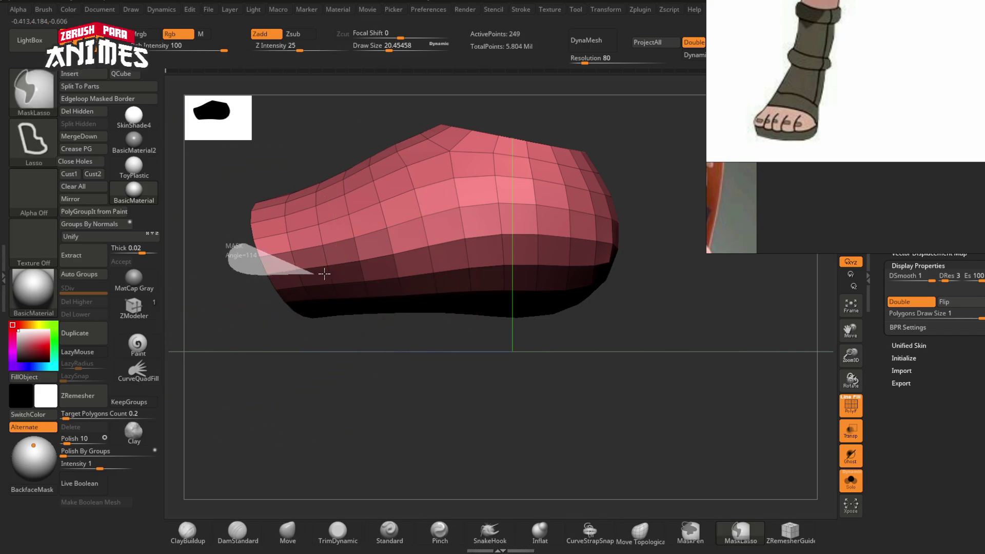
pyautogui.hotkey('ctrl', 'w')
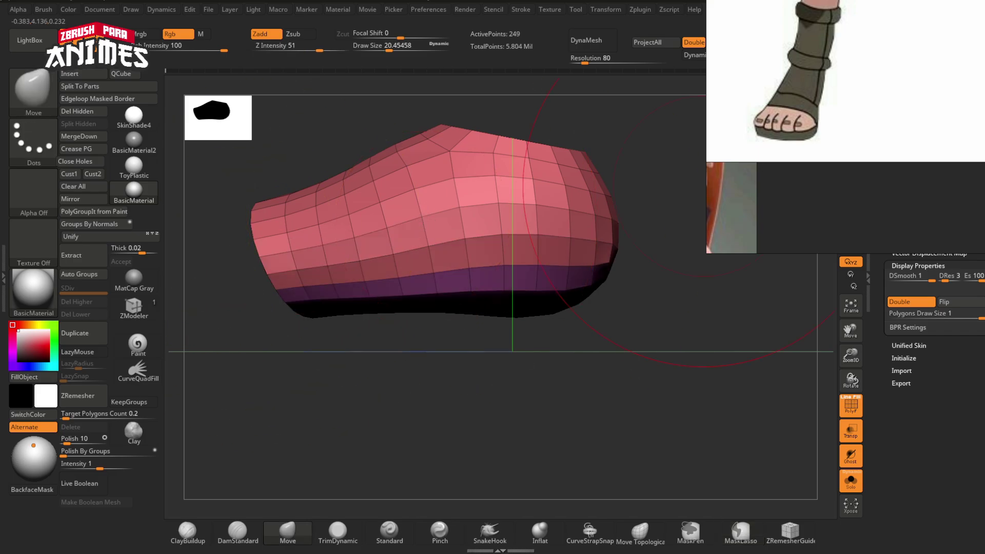
pyautogui.moveTo(591, 387); pyautogui.dragTo(463, 371, button='right')
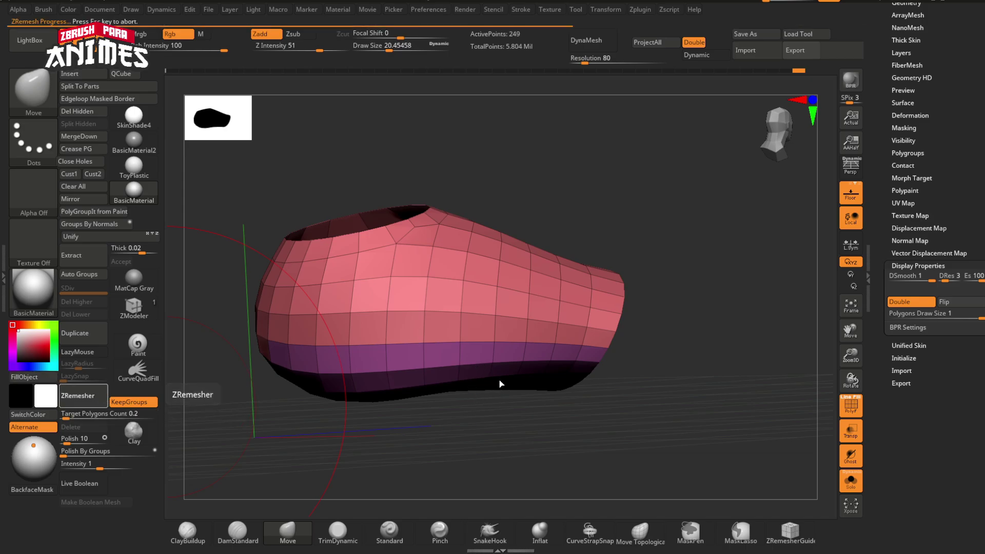
pyautogui.moveTo(501, 384); pyautogui.dragTo(459, 299, button='right')
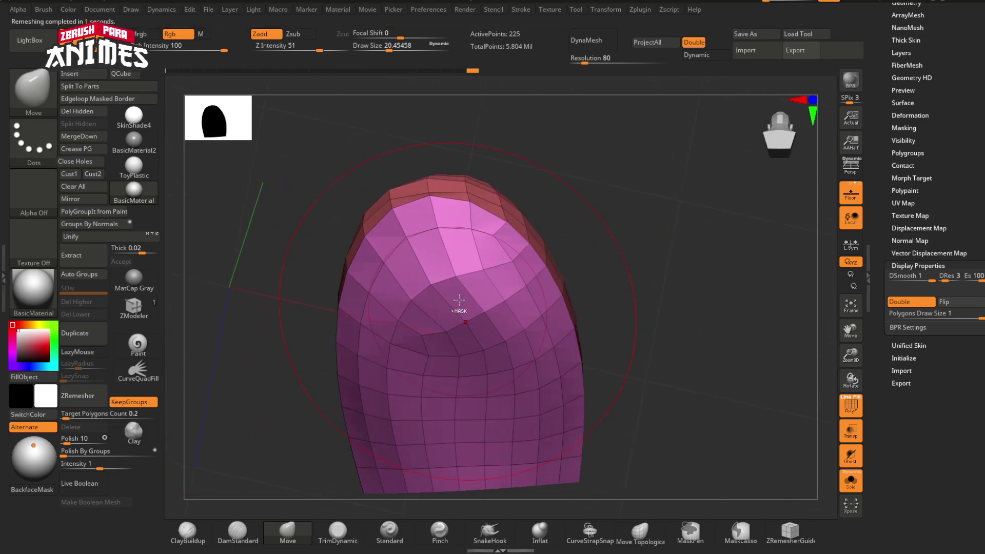
pyautogui.hotkey('ctrl', 'z')
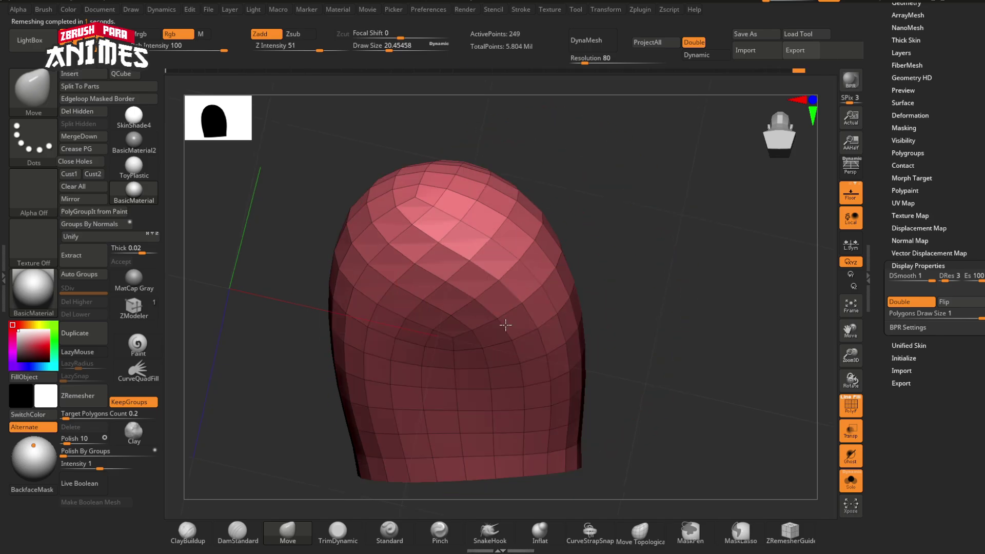
# Choose the ZModeler brush, change its polygon action, and apply it to the row of faces around the shoe's bottom edge
pyautogui.moveTo(506, 325)
pyautogui.mouseDown(button='right')
pyautogui.moveTo(525, 402)
pyautogui.moveTo(585, 362)
pyautogui.moveTo(528, 329)
pyautogui.moveTo(519, 289)
pyautogui.mouseUp(button='right')
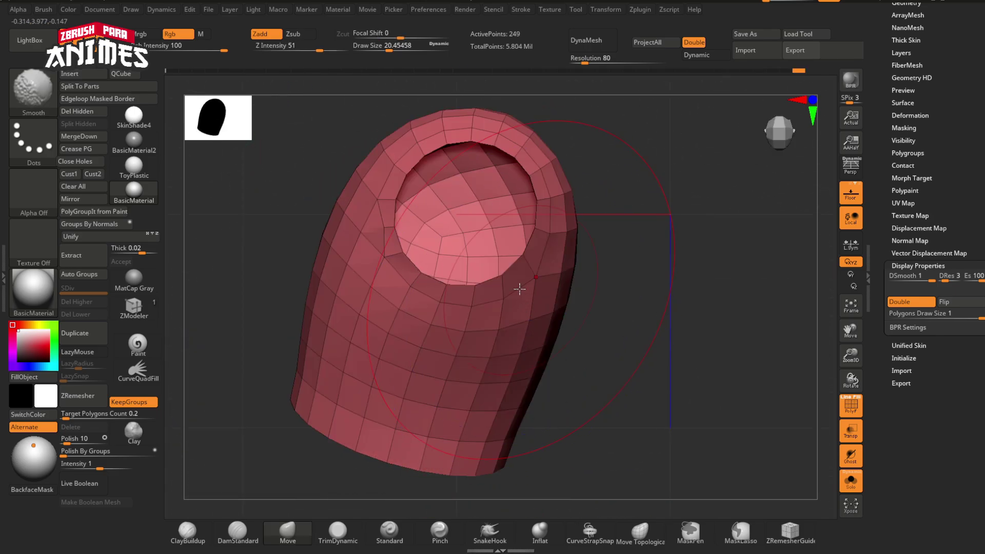
pyautogui.moveTo(524, 365)
pyautogui.mouseDown(button='right')
pyautogui.moveTo(525, 275)
pyautogui.moveTo(509, 279)
pyautogui.mouseUp(button='right')
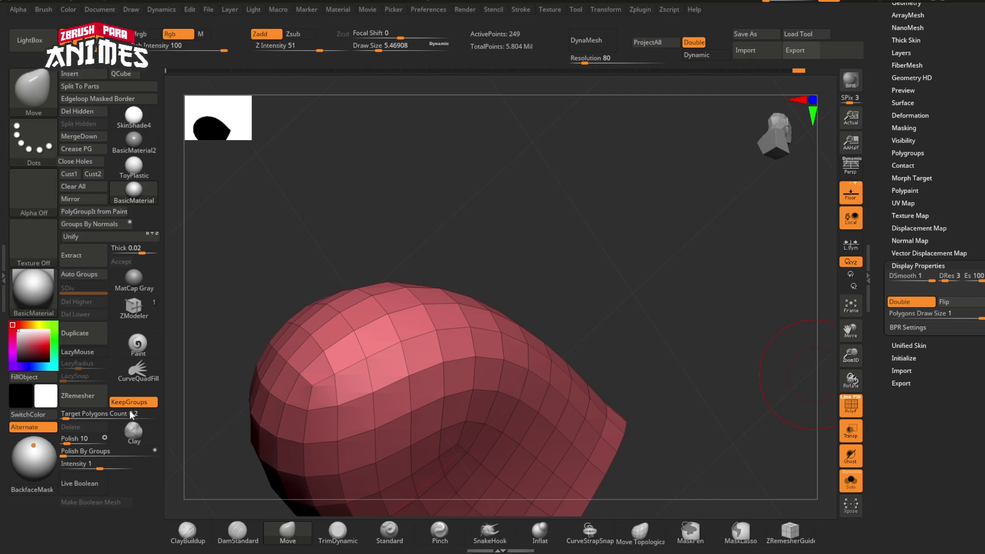
pyautogui.click(147, 316)
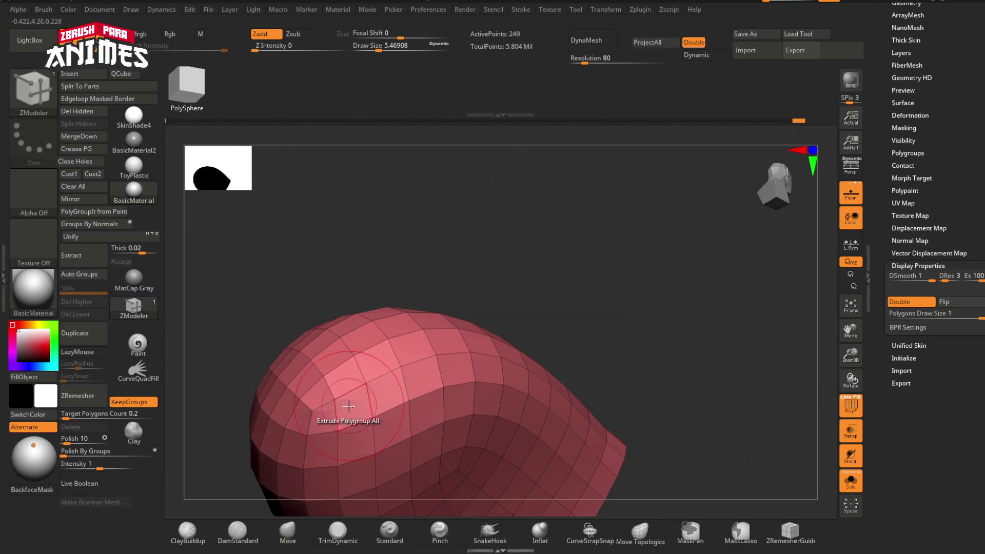
pyautogui.press('space')
pyautogui.click(353, 200)
pyautogui.click(381, 394)
pyautogui.moveTo(381, 394); pyautogui.dragTo(437, 368, button='right')
# Hide and delete the row of faces between the shoe's upper and its underside to separate the two parts
pyautogui.keyDown('ctrl'); pyautogui.keyDown('shift'); pyautogui.click(438, 368); pyautogui.keyUp('shift'); pyautogui.keyUp('ctrl')
pyautogui.keyDown('ctrl'); pyautogui.keyDown('shift'); pyautogui.click(435, 372); pyautogui.keyUp('shift'); pyautogui.keyUp('ctrl')
pyautogui.keyDown('ctrl'); pyautogui.keyDown('shift'); pyautogui.click(393, 442); pyautogui.keyUp('shift'); pyautogui.keyUp('ctrl')
pyautogui.moveTo(393, 442); pyautogui.dragTo(405, 221, button='right')
pyautogui.click(78, 111)
pyautogui.keyDown('ctrl'); pyautogui.keyDown('shift'); pyautogui.click(411, 252); pyautogui.keyUp('shift'); pyautogui.keyUp('ctrl')
pyautogui.keyDown('ctrl'); pyautogui.keyDown('shift'); pyautogui.click(410, 252); pyautogui.keyUp('shift'); pyautogui.keyUp('ctrl')
pyautogui.click(78, 112)
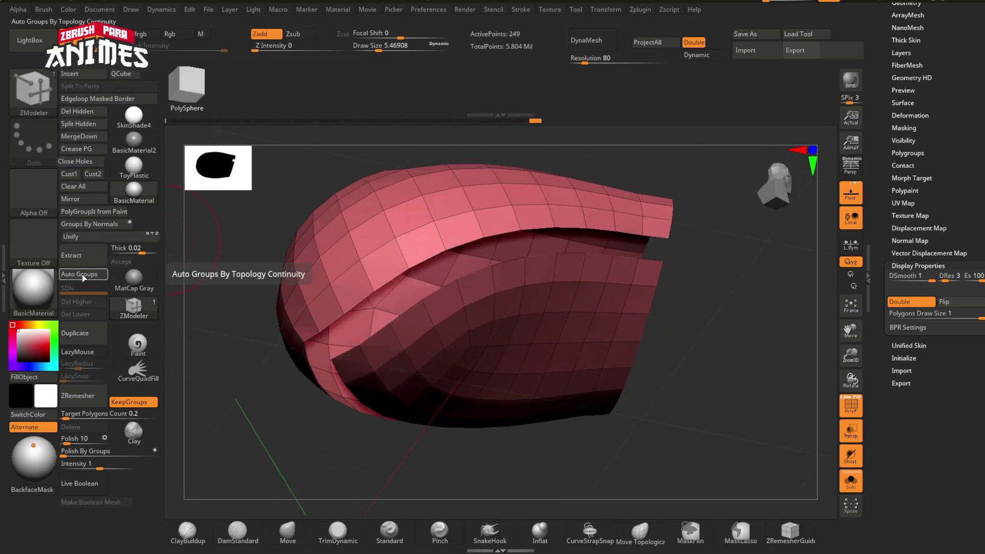
# Auto-group the separated shoe parts, keep only the upper without the underside, and polish it by groups
pyautogui.click(83, 276)
pyautogui.keyDown('ctrl'); pyautogui.keyDown('shift'); pyautogui.click(339, 241); pyautogui.keyUp('shift'); pyautogui.keyUp('ctrl')
pyautogui.moveTo(339, 241); pyautogui.dragTo(327, 335, button='right')
pyautogui.click(98, 453)
pyautogui.keyDown('shift'); pyautogui.moveTo(267, 328); pyautogui.dragTo(533, 355, button='right'); pyautogui.keyUp('shift')
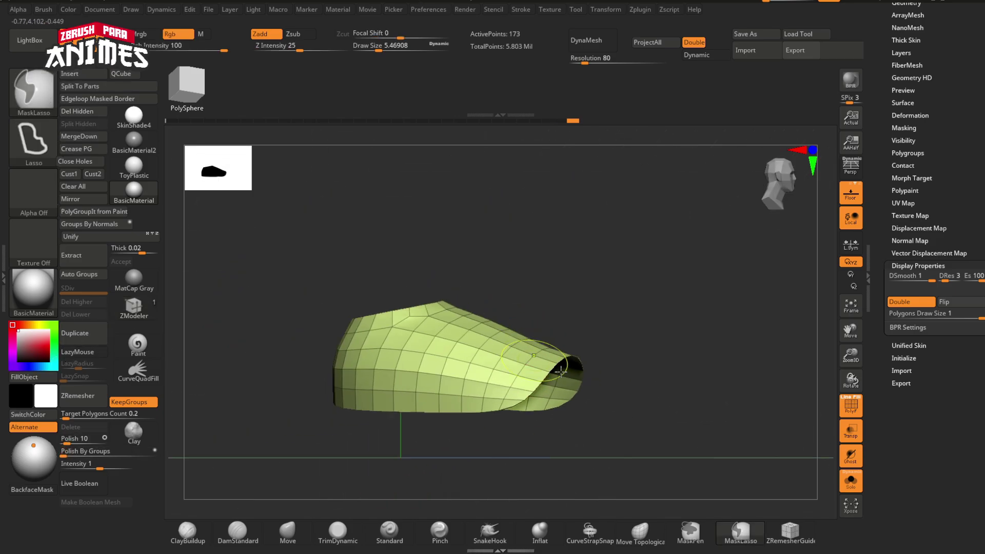
# Show the surrounding parts again and turn off the wireframe, ghost and transparency display
pyautogui.click(851, 482)
pyautogui.click(849, 407)
pyautogui.moveTo(590, 426); pyautogui.dragTo(455, 422, button='right')
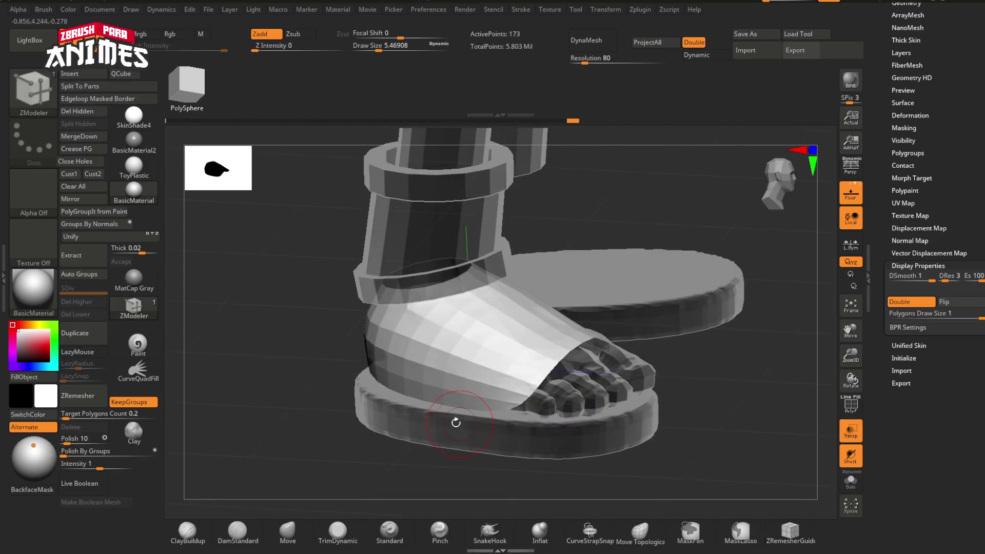
pyautogui.click(844, 457)
pyautogui.click(851, 432)
# Choose the Move brush with a draw size of about 19 and check the shoe upper's fit around the heel and sole
pyautogui.press('s')
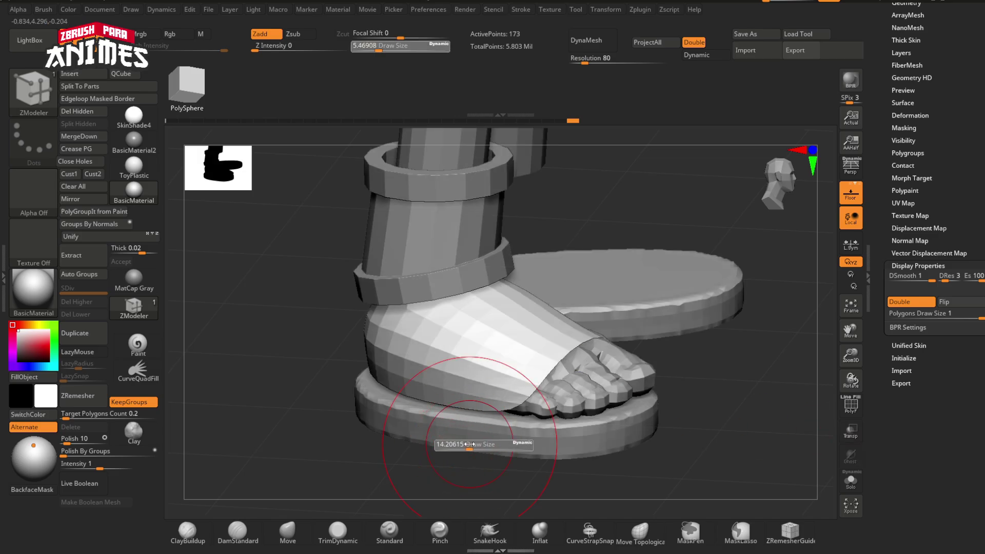
pyautogui.click(303, 525)
pyautogui.keyDown('shift'); pyautogui.moveTo(328, 508); pyautogui.dragTo(357, 377, button='right'); pyautogui.keyUp('shift')
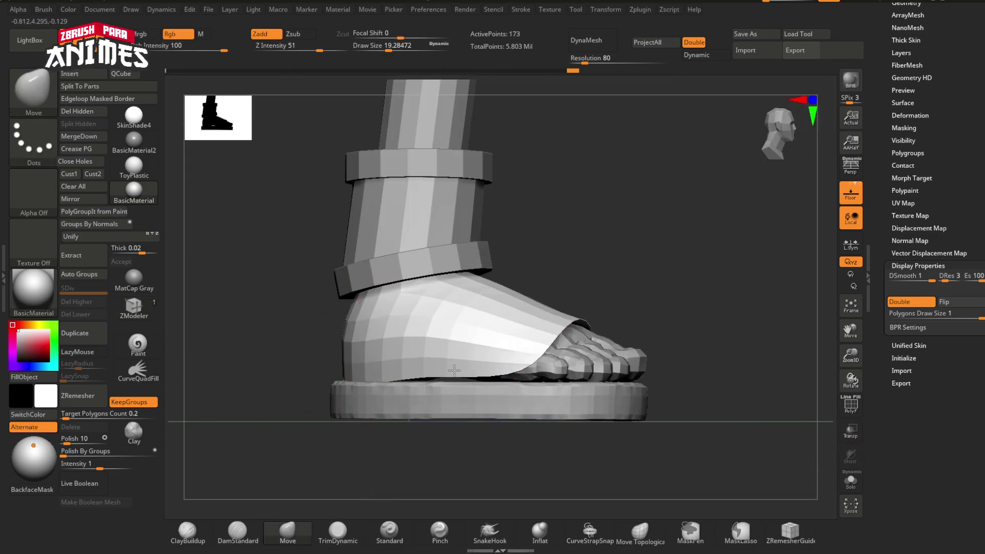
pyautogui.moveTo(522, 378)
pyautogui.mouseDown(button='right')
pyautogui.moveTo(338, 350)
pyautogui.moveTo(372, 359)
pyautogui.moveTo(392, 391)
pyautogui.moveTo(394, 433)
pyautogui.moveTo(405, 387)
pyautogui.moveTo(503, 408)
pyautogui.moveTo(529, 400)
pyautogui.mouseUp(button='right')
pyautogui.press('s')
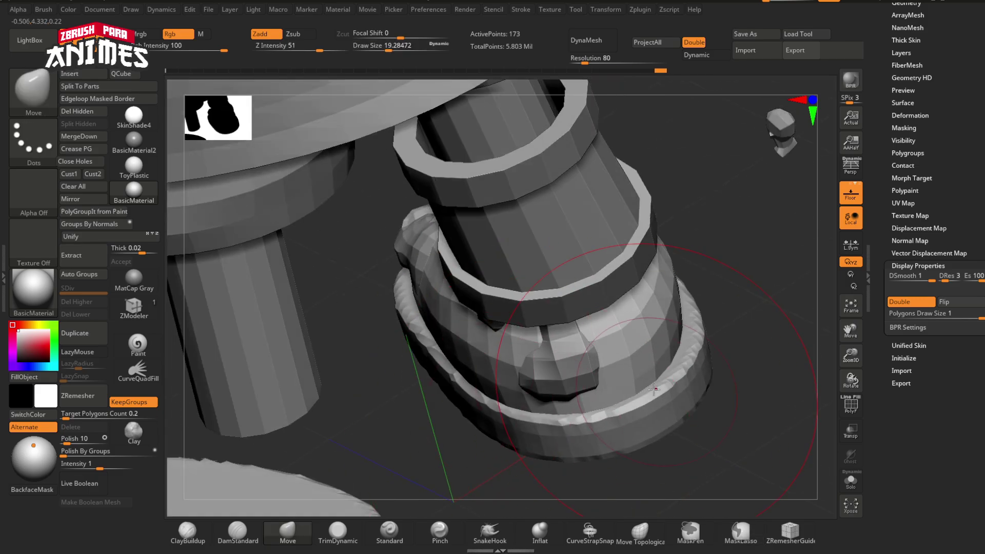
pyautogui.moveTo(654, 390); pyautogui.dragTo(636, 267, button='right')
pyautogui.moveTo(718, 297); pyautogui.dragTo(804, 469, button='right')
# Isolate the shoe upper, refine its ankle opening with a small Move brush, and ZRemesh it with KeepGroups at 0.2
pyautogui.click(851, 481)
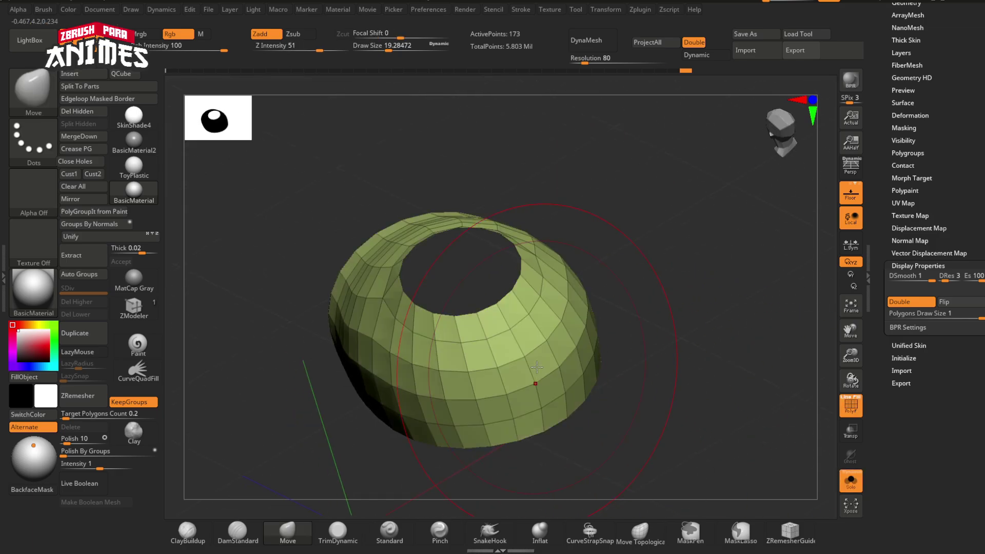
pyautogui.moveTo(537, 367)
pyautogui.mouseDown(button='right')
pyautogui.moveTo(655, 414)
pyautogui.moveTo(635, 374)
pyautogui.moveTo(606, 361)
pyautogui.moveTo(689, 381)
pyautogui.moveTo(569, 405)
pyautogui.moveTo(555, 390)
pyautogui.mouseUp(button='right')
pyautogui.press('s')
pyautogui.moveTo(556, 390); pyautogui.dragTo(547, 391)
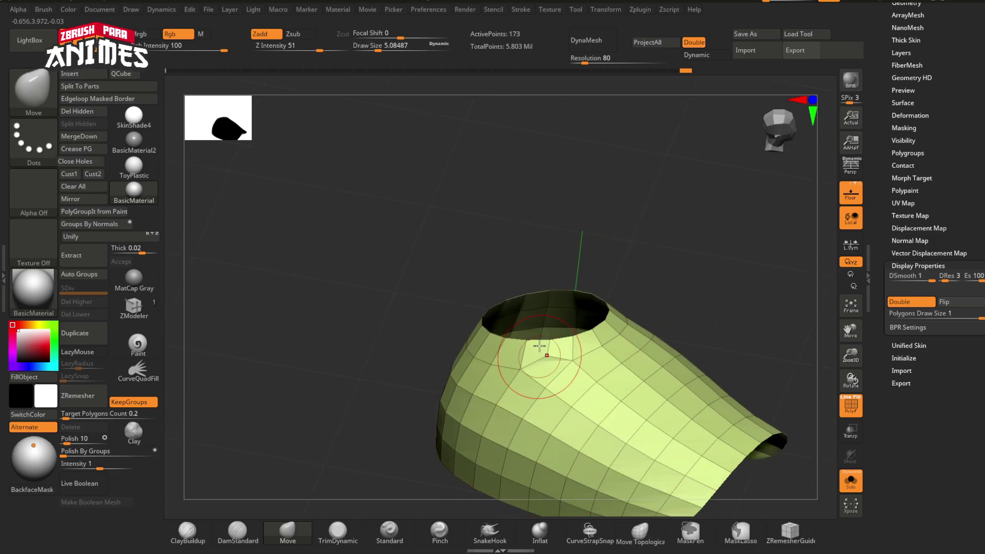
pyautogui.keyDown('ctrl'); pyautogui.moveTo(540, 345); pyautogui.dragTo(564, 392, button='right'); pyautogui.keyUp('ctrl')
pyautogui.moveTo(551, 396); pyautogui.dragTo(551, 396)
pyautogui.keyDown('ctrl'); pyautogui.moveTo(498, 381); pyautogui.dragTo(259, 405, button='right'); pyautogui.keyUp('ctrl')
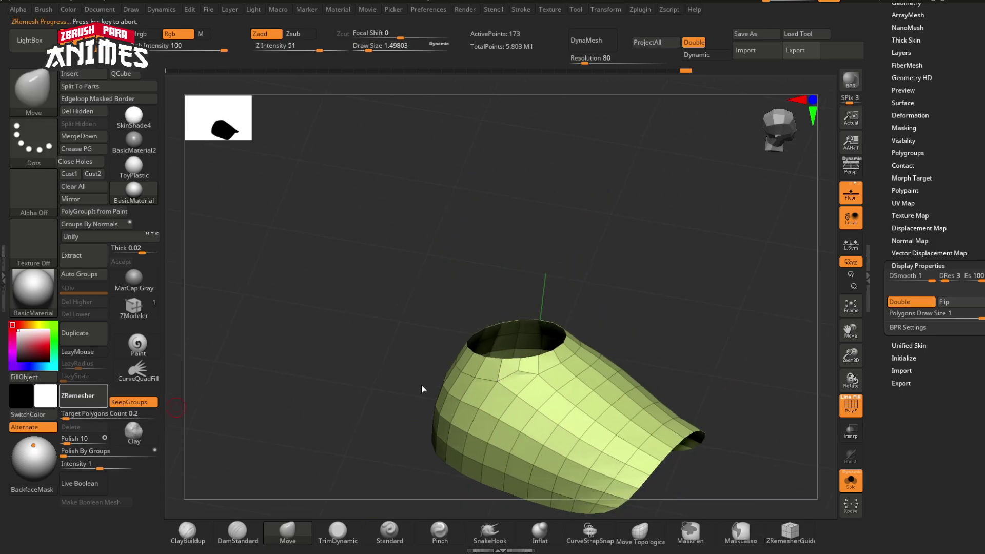
pyautogui.moveTo(483, 414); pyautogui.dragTo(640, 426, button='right')
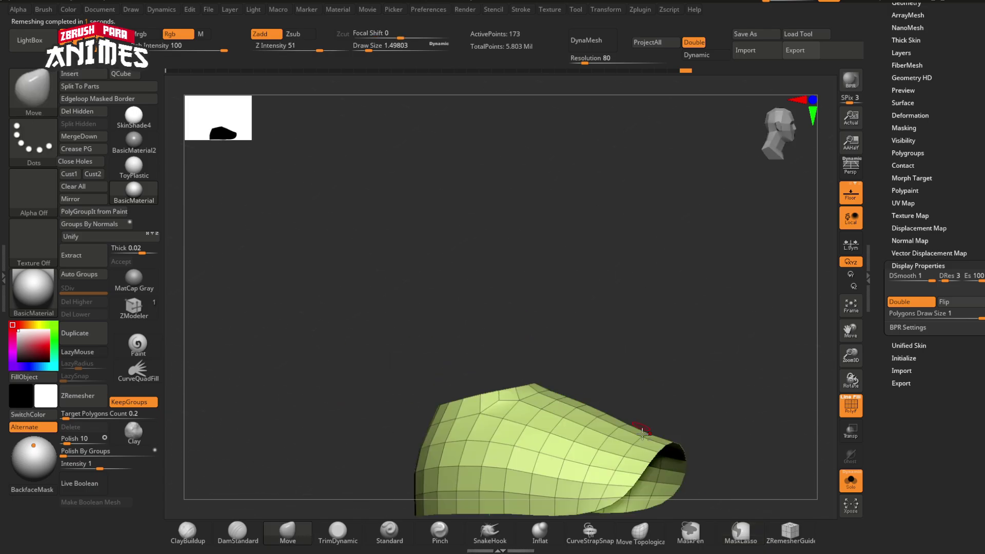
# Show the other parts again and adjust the shoe upper's side against the foot with the Move brush
pyautogui.click(851, 481)
pyautogui.moveTo(501, 369)
pyautogui.keyDown('ctrl'); pyautogui.mouseDown(button='right')
pyautogui.moveTo(579, 462)
pyautogui.moveTo(610, 456)
pyautogui.moveTo(582, 352)
pyautogui.moveTo(400, 334)
pyautogui.moveTo(409, 415)
pyautogui.mouseUp(button='right'); pyautogui.keyUp('ctrl')
pyautogui.press('s')
pyautogui.moveTo(409, 416); pyautogui.dragTo(407, 415)
pyautogui.moveTo(383, 359); pyautogui.dragTo(393, 365)
# Shape the shoe upper's toe opening around the toes with the Move brush, and undo the last change
pyautogui.moveTo(590, 410); pyautogui.dragTo(431, 370, button='right')
pyautogui.press('s')
pyautogui.moveTo(605, 339); pyautogui.dragTo(600, 339)
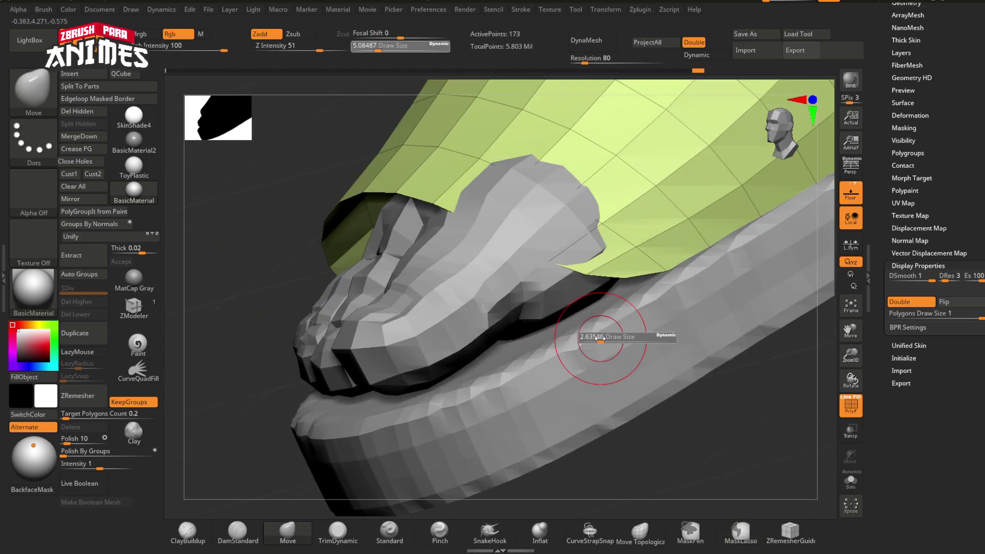
pyautogui.moveTo(610, 337); pyautogui.dragTo(677, 354, button='right')
pyautogui.press('s')
pyautogui.moveTo(559, 276)
pyautogui.mouseDown()
pyautogui.moveTo(567, 275)
pyautogui.moveTo(560, 257)
pyautogui.mouseUp()
pyautogui.keyDown('ctrl'); pyautogui.moveTo(559, 359); pyautogui.dragTo(533, 303, button='right'); pyautogui.keyUp('ctrl')
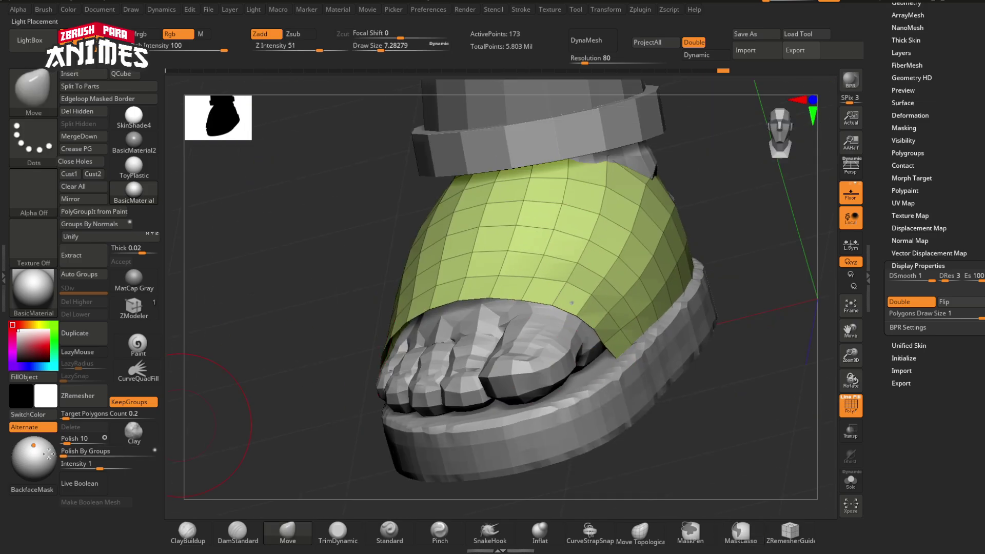
pyautogui.moveTo(693, 434); pyautogui.dragTo(759, 411, button='right')
pyautogui.hotkey('ctrl', 'z')
pyautogui.moveTo(605, 354)
pyautogui.keyDown('ctrl'); pyautogui.mouseDown(button='right')
pyautogui.moveTo(580, 287)
pyautogui.moveTo(555, 297)
pyautogui.moveTo(590, 303)
pyautogui.mouseUp(button='right'); pyautogui.keyUp('ctrl')
pyautogui.keyDown('ctrl'); pyautogui.moveTo(590, 303); pyautogui.dragTo(591, 360, button='right'); pyautogui.keyUp('ctrl')
# Set ZModeler's polygon action to Extrude and extrude the isolated shoe upper to give it a thin wall
pyautogui.click(134, 308)
pyautogui.click(851, 481)
pyautogui.moveTo(718, 441); pyautogui.dragTo(606, 370, button='right')
pyautogui.keyDown('ctrl'); pyautogui.moveTo(605, 370); pyautogui.dragTo(565, 436, button='right'); pyautogui.keyUp('ctrl')
pyautogui.press('space')
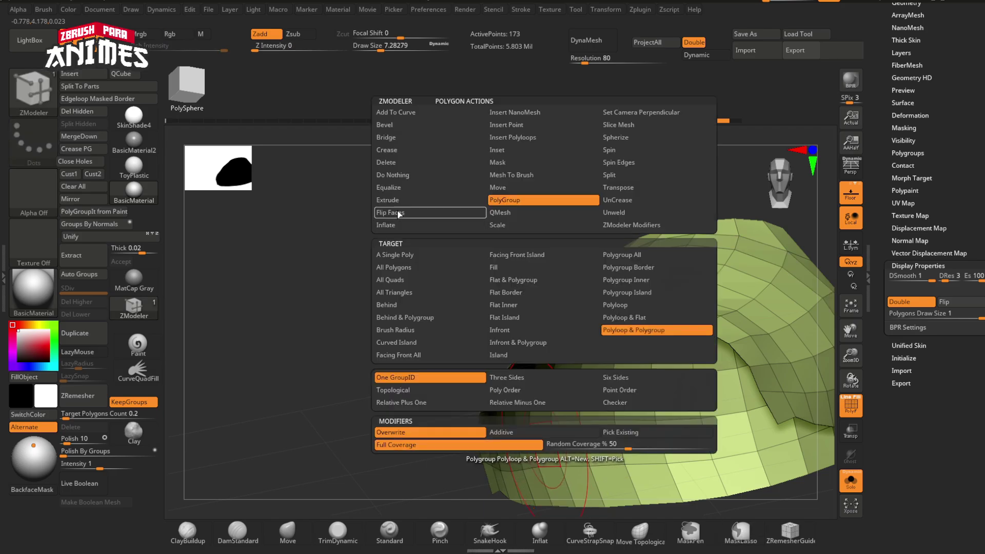
pyautogui.click(390, 201)
pyautogui.moveTo(560, 420); pyautogui.dragTo(563, 443)
pyautogui.click(851, 481)
pyautogui.keyDown('ctrl'); pyautogui.moveTo(580, 477); pyautogui.dragTo(579, 424, button='right'); pyautogui.keyUp('ctrl')
# Fit the thickened rim of the toe opening around the toes with the Move brush at varying draw sizes
pyautogui.click(287, 532)
pyautogui.moveTo(472, 390)
pyautogui.keyDown('ctrl'); pyautogui.mouseDown(button='right')
pyautogui.moveTo(469, 452)
pyautogui.moveTo(441, 436)
pyautogui.mouseUp(button='right'); pyautogui.keyUp('ctrl')
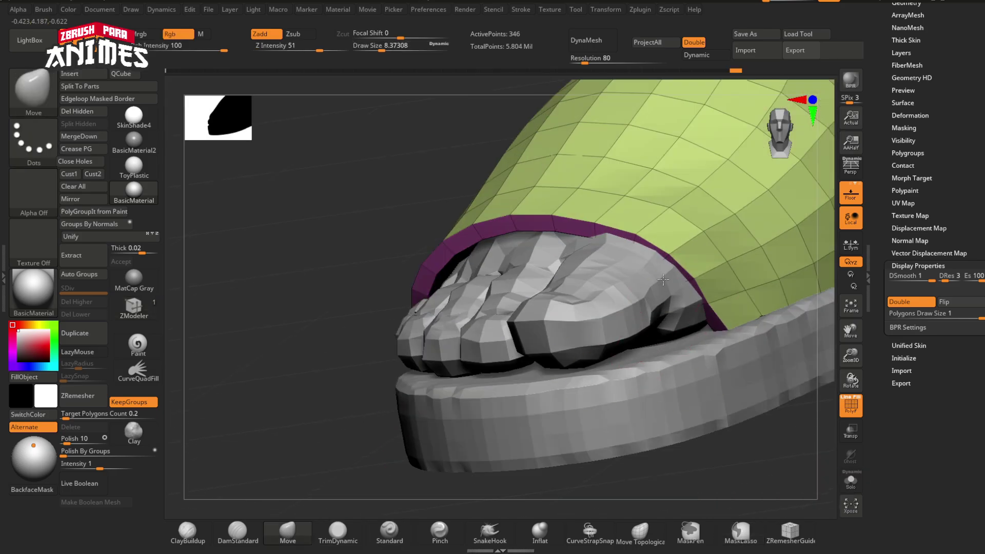
pyautogui.press('s')
pyautogui.moveTo(618, 331)
pyautogui.mouseDown(button='right')
pyautogui.moveTo(600, 336)
pyautogui.moveTo(634, 329)
pyautogui.mouseUp(button='right')
pyautogui.moveTo(632, 295); pyautogui.dragTo(623, 289)
pyautogui.moveTo(622, 289); pyautogui.dragTo(659, 326, button='right')
pyautogui.press('s')
pyautogui.moveTo(659, 326); pyautogui.dragTo(676, 325)
pyautogui.moveTo(677, 325)
pyautogui.mouseDown(button='right')
pyautogui.moveTo(692, 333)
pyautogui.moveTo(682, 288)
pyautogui.mouseUp(button='right')
pyautogui.moveTo(428, 348); pyautogui.dragTo(418, 352)
pyautogui.press('s')
pyautogui.moveTo(418, 352)
pyautogui.mouseDown(button='right')
pyautogui.moveTo(435, 400)
pyautogui.moveTo(390, 389)
pyautogui.moveTo(403, 336)
pyautogui.mouseUp(button='right')
# Isolate the thickened shoe upper and polish it by groups at about 19
pyautogui.click(851, 481)
pyautogui.moveTo(590, 436); pyautogui.dragTo(581, 309, button='right')
pyautogui.keyDown('ctrl'); pyautogui.moveTo(418, 380); pyautogui.dragTo(419, 416, button='right'); pyautogui.keyUp('ctrl')
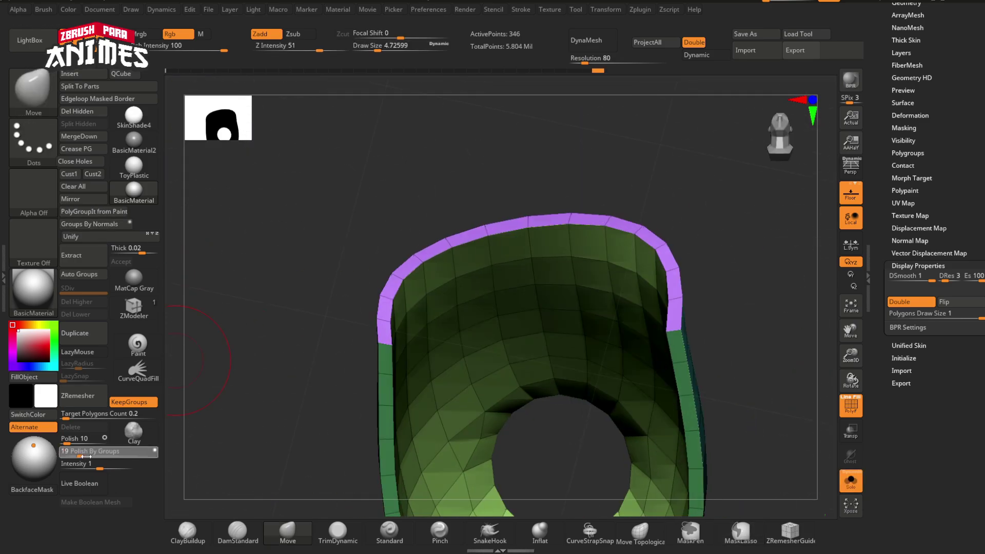
pyautogui.moveTo(64, 453); pyautogui.dragTo(77, 454)
pyautogui.moveTo(359, 328); pyautogui.dragTo(366, 426, button='right')
pyautogui.keyDown('ctrl'); pyautogui.moveTo(367, 425); pyautogui.dragTo(367, 384, button='right'); pyautogui.keyUp('ctrl')
pyautogui.click(851, 480)
# Fit the foot and the shoe upper together around the heel with the Move brush
pyautogui.moveTo(759, 370); pyautogui.dragTo(677, 344, button='right')
pyautogui.keyDown('alt'); pyautogui.click(665, 289); pyautogui.keyUp('alt')
pyautogui.moveTo(665, 289); pyautogui.dragTo(674, 352, button='right')
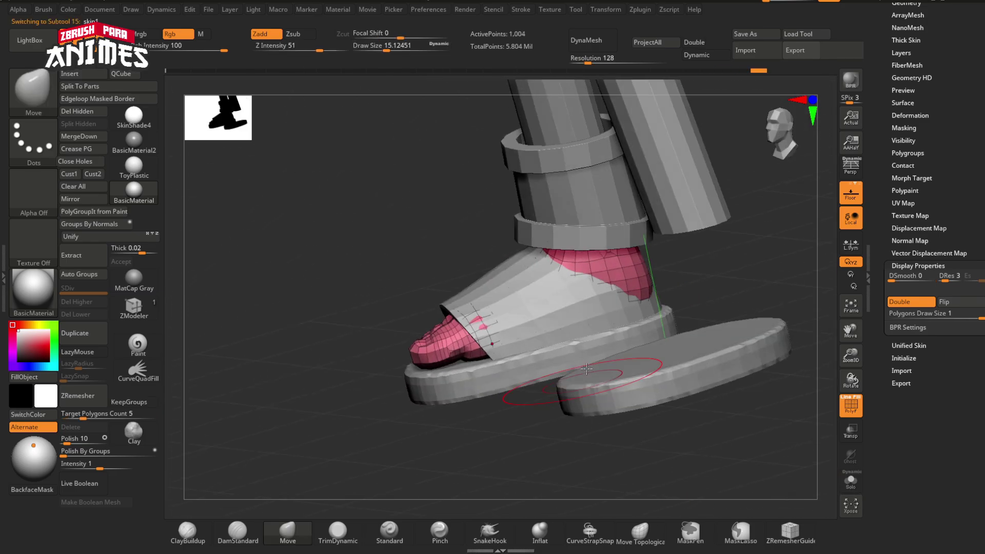
pyautogui.moveTo(586, 369); pyautogui.dragTo(575, 318, button='right')
pyautogui.keyDown('alt'); pyautogui.click(590, 274); pyautogui.keyUp('alt')
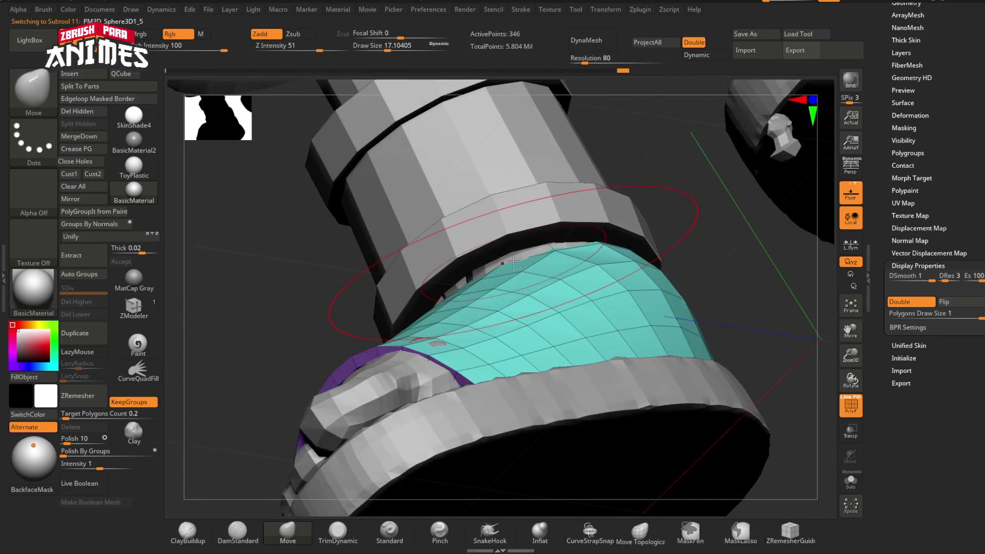
pyautogui.moveTo(513, 262); pyautogui.dragTo(482, 495, button='right')
pyautogui.moveTo(433, 452)
pyautogui.keyDown('alt'); pyautogui.mouseDown(button='right')
pyautogui.moveTo(462, 359)
pyautogui.moveTo(546, 238)
pyautogui.moveTo(549, 179)
pyautogui.moveTo(579, 246)
pyautogui.moveTo(683, 341)
pyautogui.moveTo(533, 308)
pyautogui.moveTo(523, 379)
pyautogui.mouseUp(button='right'); pyautogui.keyUp('alt')
pyautogui.moveTo(513, 221)
pyautogui.mouseDown(button='right')
pyautogui.moveTo(490, 316)
pyautogui.moveTo(466, 343)
pyautogui.mouseUp(button='right')
# Isolate the soles, group them by normals, and delete everything except one sole's flat bottom face
pyautogui.keyDown('alt'); pyautogui.click(465, 346); pyautogui.keyUp('alt')
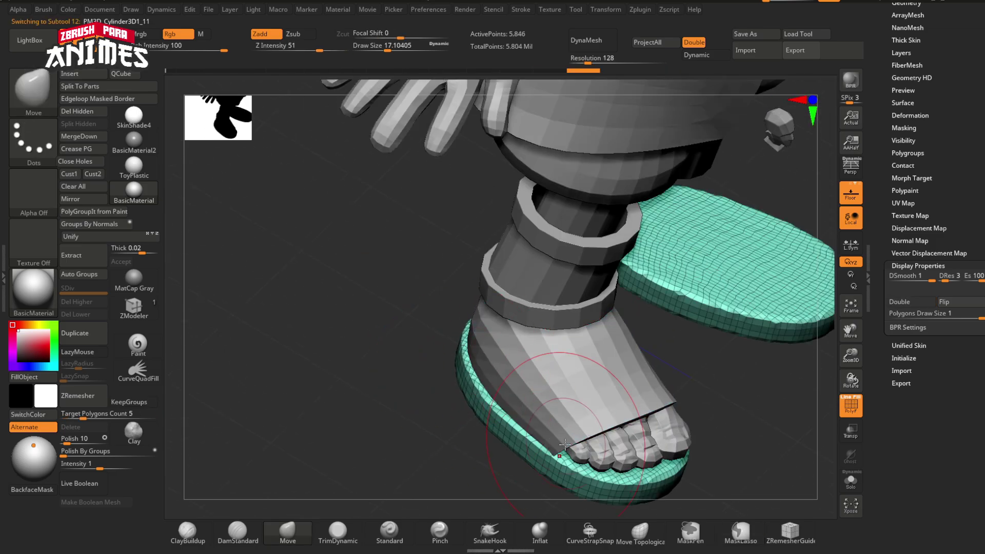
pyautogui.moveTo(564, 445); pyautogui.dragTo(543, 380, button='right')
pyautogui.moveTo(544, 380); pyautogui.dragTo(513, 413, button='right')
pyautogui.keyDown('ctrl'); pyautogui.moveTo(513, 413); pyautogui.dragTo(482, 451, button='right'); pyautogui.keyUp('ctrl')
pyautogui.click(851, 481)
pyautogui.moveTo(570, 379); pyautogui.dragTo(403, 431, button='right')
pyautogui.click(106, 226)
pyautogui.moveTo(461, 406); pyautogui.dragTo(308, 211, button='right')
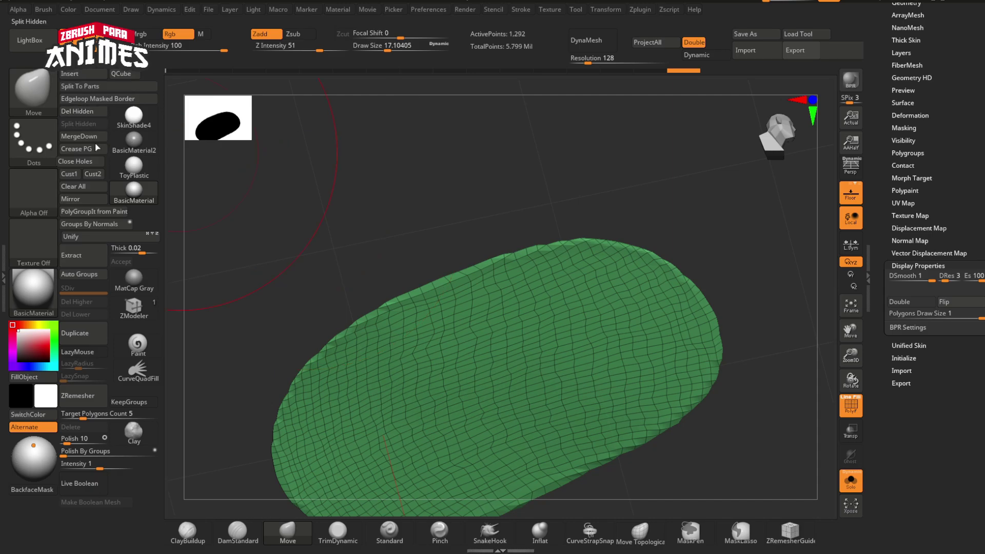
pyautogui.keyDown('alt'); pyautogui.moveTo(414, 423); pyautogui.dragTo(844, 493, button='right'); pyautogui.keyUp('alt')
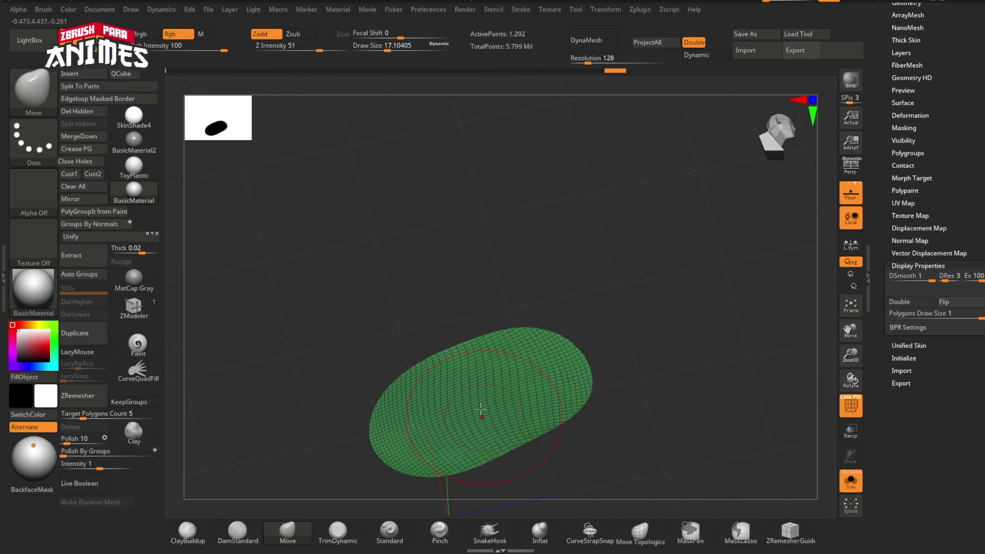
# Switch to ZModeler, make the flat sole face double-sided, and ZRemesh it at a target of 0.2
pyautogui.click(135, 319)
pyautogui.moveTo(231, 348)
pyautogui.mouseDown(button='right')
pyautogui.moveTo(303, 369)
pyautogui.moveTo(480, 468)
pyautogui.mouseUp(button='right')
pyautogui.click(910, 303)
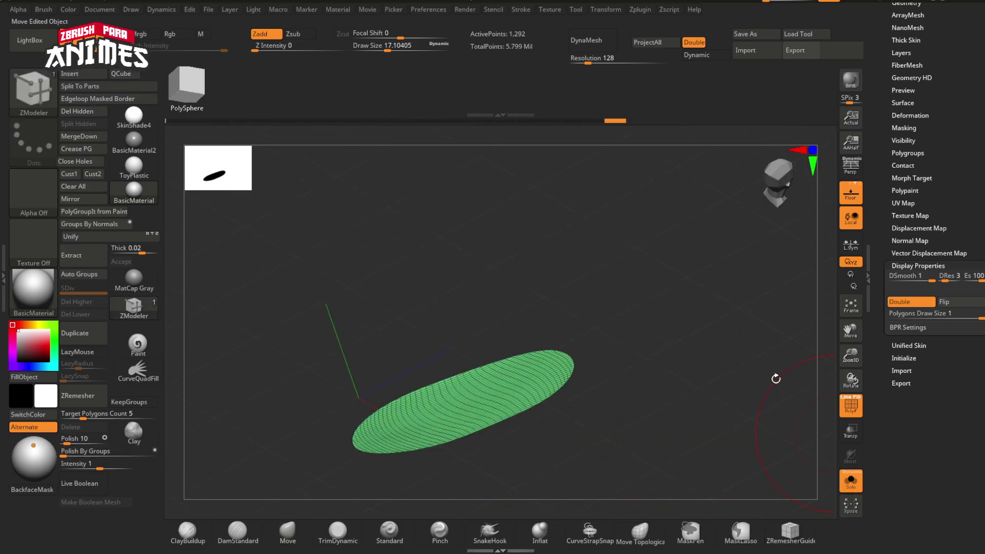
pyautogui.moveTo(774, 378); pyautogui.dragTo(777, 430, button='right')
pyautogui.click(852, 485)
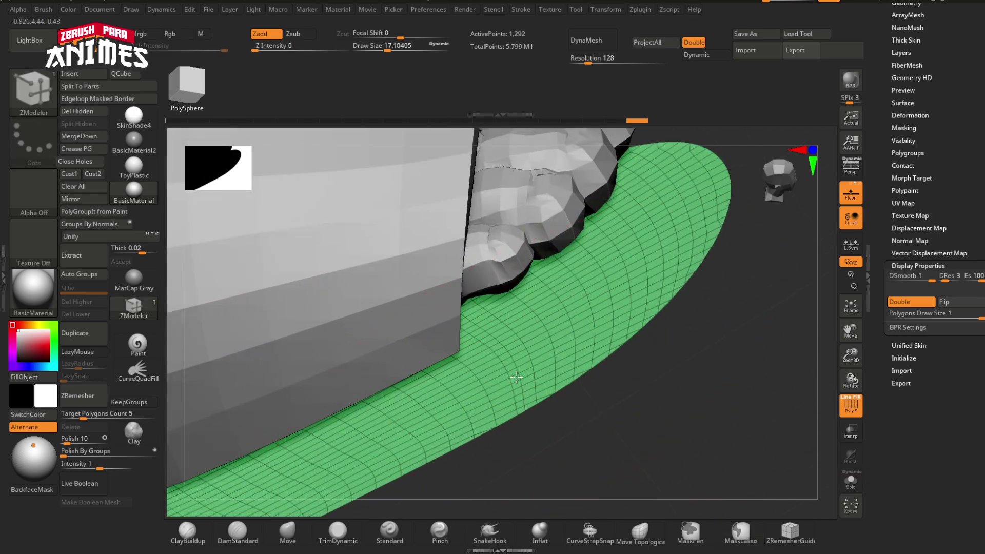
pyautogui.hotkey('alt', 'shift', 's')
pyautogui.moveTo(553, 371); pyautogui.dragTo(477, 354, button='right')
pyautogui.keyDown('ctrl'); pyautogui.moveTo(478, 354); pyautogui.dragTo(370, 298, button='right'); pyautogui.keyUp('ctrl')
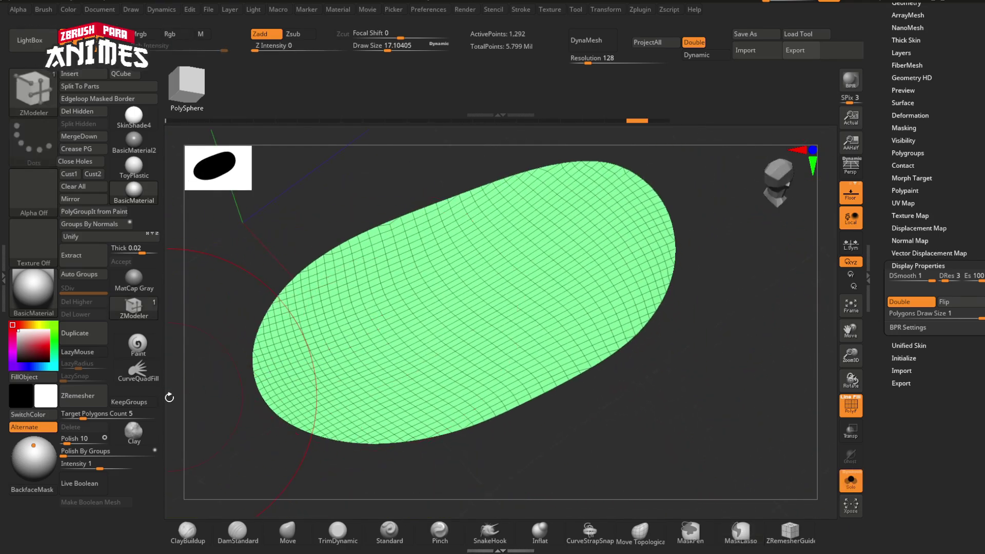
pyautogui.click(97, 398)
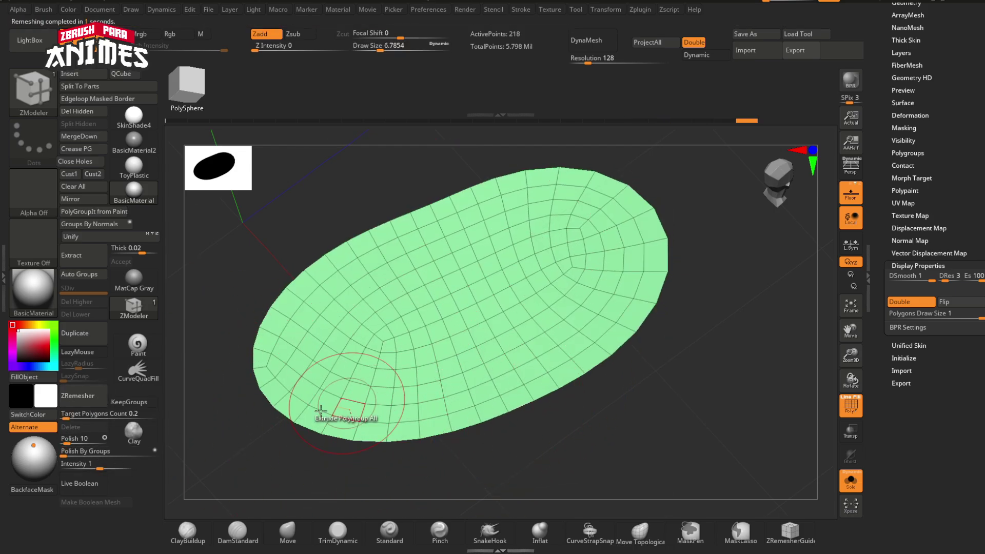
# Give the sole face's outer ring its own polygroup, ZRemesh with KeepGroups at 0.2, and polish by groups
pyautogui.press('[')
pyautogui.moveTo(320, 411)
pyautogui.keyDown('ctrl'); pyautogui.mouseDown(button='right')
pyautogui.moveTo(444, 433)
pyautogui.moveTo(393, 411)
pyautogui.mouseUp(button='right'); pyautogui.keyUp('ctrl')
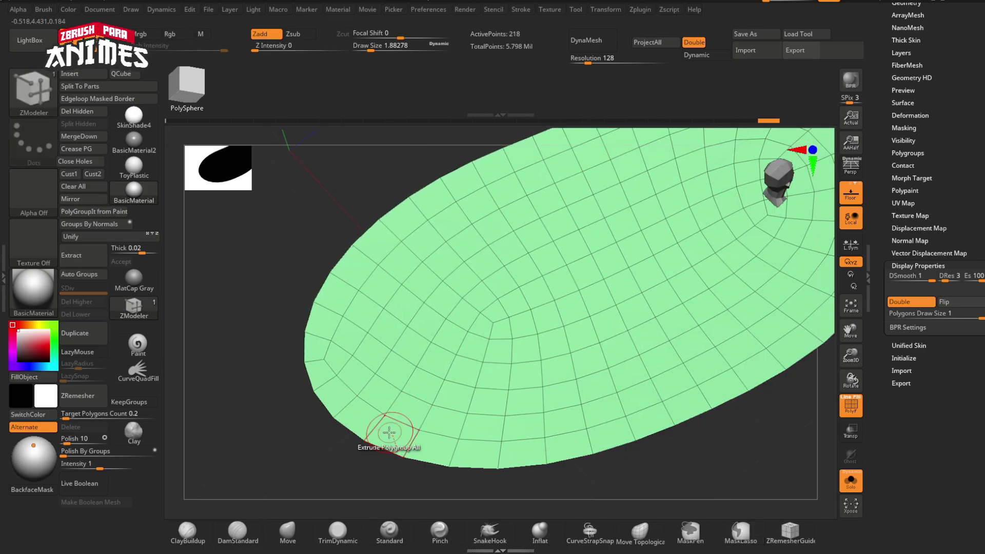
pyautogui.click(390, 431)
pyautogui.keyDown('ctrl'); pyautogui.moveTo(460, 382); pyautogui.dragTo(369, 359, button='right'); pyautogui.keyUp('ctrl')
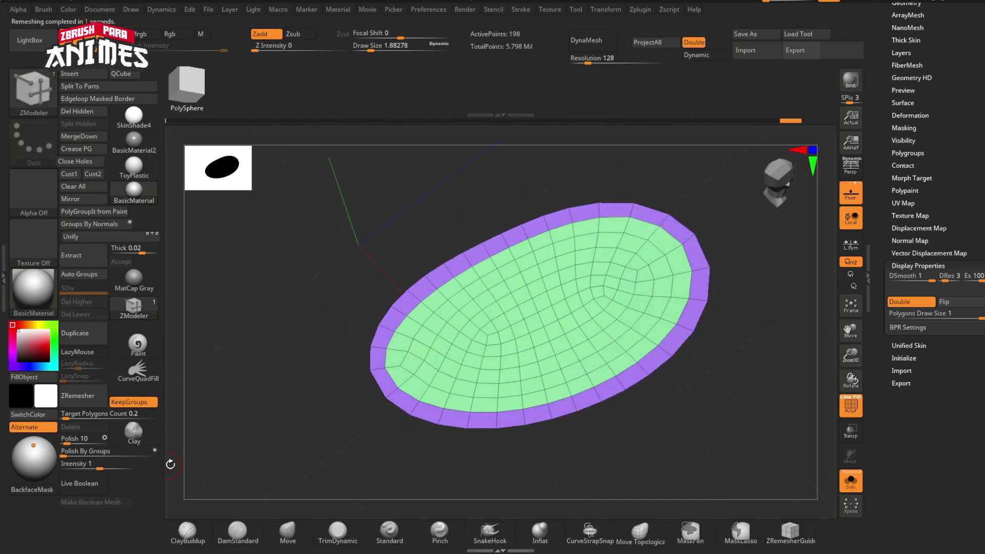
pyautogui.click(136, 453)
# Extrude the flat sole face into a thick slab beneath the foot and raise it slightly
pyautogui.click(850, 481)
pyautogui.moveTo(564, 421); pyautogui.dragTo(421, 395, button='right')
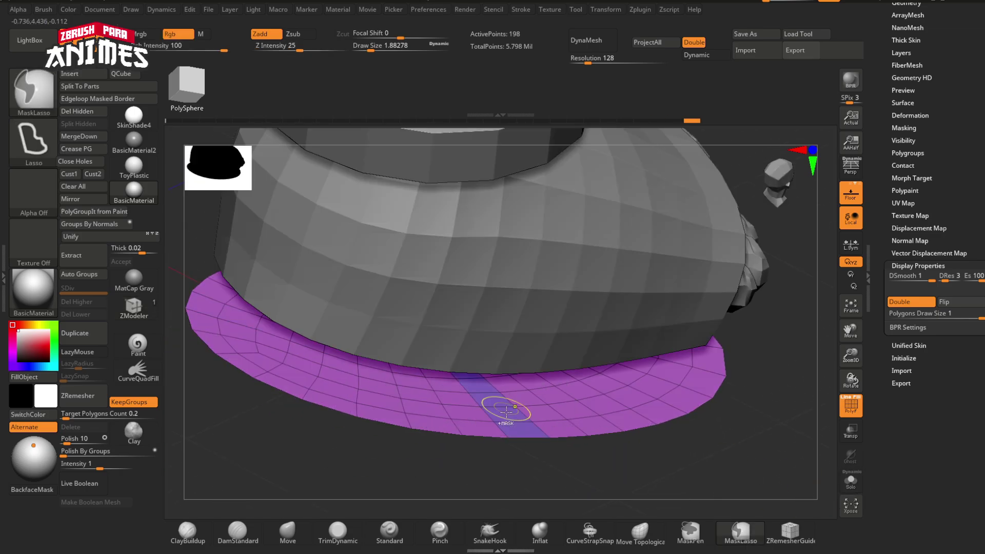
pyautogui.hotkey('ctrl', 'z')
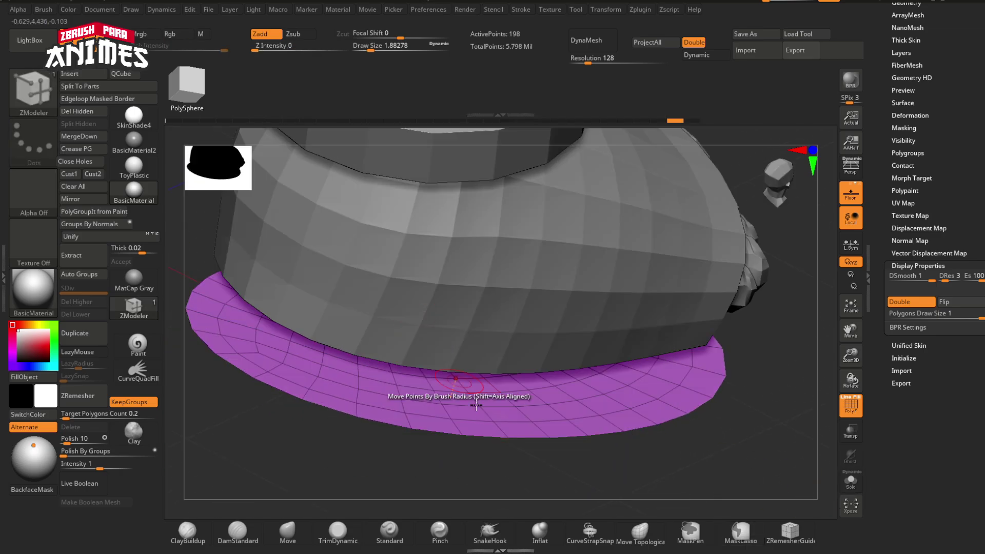
pyautogui.moveTo(459, 388); pyautogui.dragTo(519, 339)
pyautogui.moveTo(516, 345)
pyautogui.keyDown('shift'); pyautogui.mouseDown(button='right')
pyautogui.moveTo(506, 369)
pyautogui.moveTo(513, 318)
pyautogui.mouseUp(button='right'); pyautogui.keyUp('shift')
pyautogui.press('w')
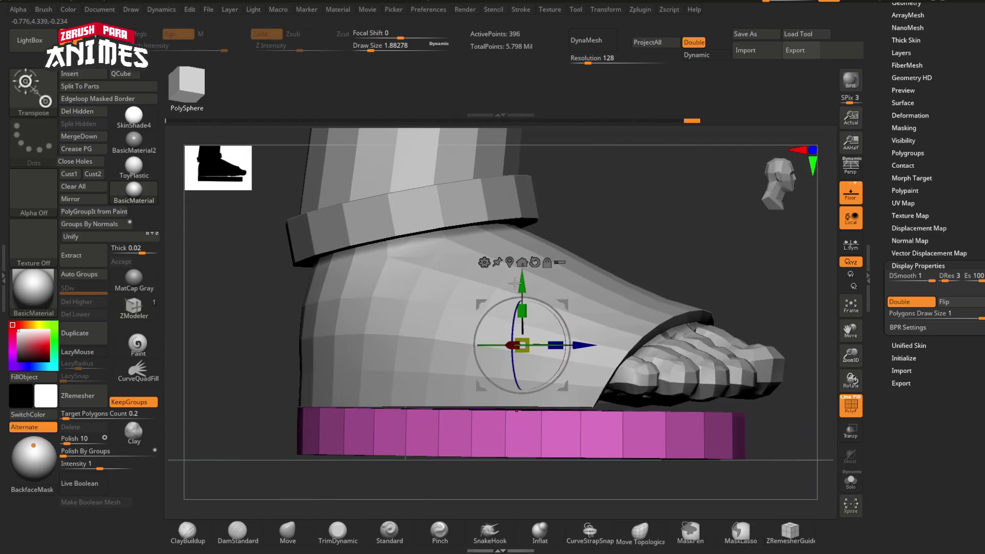
pyautogui.moveTo(522, 288); pyautogui.dragTo(521, 279)
# Pull the new sole's rim into shape around the heel with the Move brush
pyautogui.click(288, 532)
pyautogui.moveTo(314, 433); pyautogui.dragTo(310, 399, button='right')
pyautogui.moveTo(304, 402); pyautogui.dragTo(299, 402)
pyautogui.moveTo(287, 390); pyautogui.dragTo(318, 421, button='right')
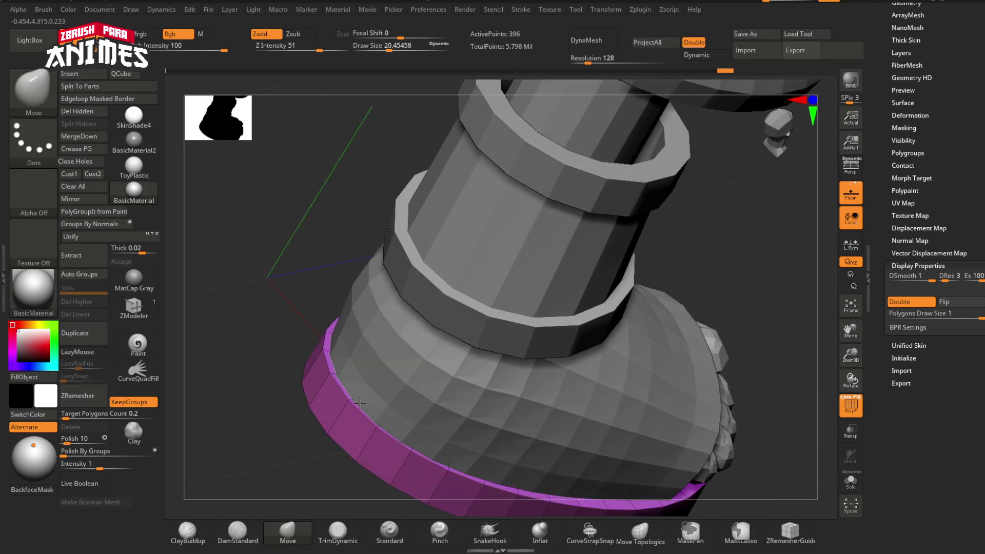
pyautogui.moveTo(256, 328); pyautogui.dragTo(297, 359, button='right')
pyautogui.moveTo(349, 303); pyautogui.dragTo(341, 295)
pyautogui.moveTo(287, 257); pyautogui.dragTo(318, 277, button='right')
pyautogui.moveTo(367, 287); pyautogui.dragTo(359, 279)
pyautogui.moveTo(287, 308)
pyautogui.mouseDown(button='right')
pyautogui.moveTo(331, 399)
pyautogui.moveTo(308, 308)
pyautogui.mouseUp(button='right')
# Change the Move brush size and adjust the sole's outline along the sides of the foot
pyautogui.press('s')
pyautogui.moveTo(528, 277); pyautogui.dragTo(535, 277)
pyautogui.moveTo(692, 287); pyautogui.dragTo(692, 313, button='right')
pyautogui.moveTo(623, 307); pyautogui.dragTo(635, 310)
pyautogui.moveTo(518, 200)
pyautogui.mouseDown()
pyautogui.moveTo(521, 191)
pyautogui.moveTo(470, 382)
pyautogui.moveTo(492, 352)
pyautogui.moveTo(487, 334)
pyautogui.mouseUp()
pyautogui.moveTo(487, 335); pyautogui.dragTo(108, 451, button='right')
pyautogui.moveTo(226, 390); pyautogui.dragTo(451, 359, button='right')
# Nudge the sole vertically with the gizmo and refine its outline with a resized Move brush
pyautogui.press('w')
pyautogui.moveTo(490, 205); pyautogui.dragTo(491, 210)
pyautogui.press('q')
pyautogui.moveTo(462, 288)
pyautogui.mouseDown(button='right')
pyautogui.moveTo(417, 429)
pyautogui.moveTo(401, 442)
pyautogui.mouseUp(button='right')
pyautogui.press('s')
pyautogui.moveTo(616, 388); pyautogui.dragTo(608, 388)
pyautogui.moveTo(333, 267)
pyautogui.mouseDown(button='right')
pyautogui.moveTo(346, 362)
pyautogui.moveTo(461, 433)
pyautogui.mouseUp(button='right')
pyautogui.moveTo(460, 433); pyautogui.dragTo(650, 295)
# Hide the wireframe and even out the sole's outline around the sandal and toes with the Move brush
pyautogui.hotkey('shift', 'f')
pyautogui.keyDown('ctrl'); pyautogui.moveTo(650, 295); pyautogui.dragTo(553, 349, button='right'); pyautogui.keyUp('ctrl')
pyautogui.moveTo(553, 349); pyautogui.dragTo(547, 322)
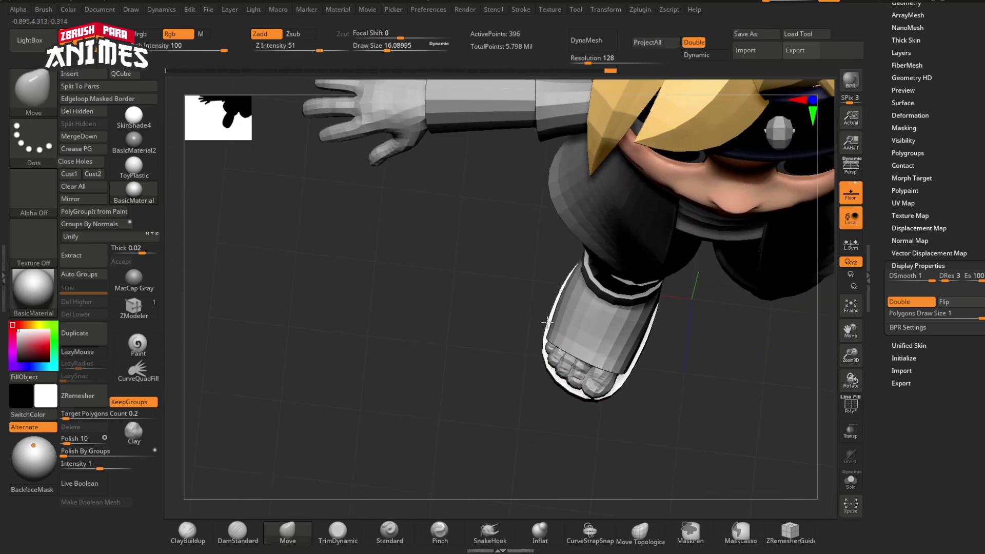
pyautogui.moveTo(644, 379); pyautogui.dragTo(330, 398)
pyautogui.moveTo(402, 420); pyautogui.dragTo(415, 339)
# Select the ankle cuff, mask all but its lower ring, and adjust that ring with the gizmo
pyautogui.keyDown('alt'); pyautogui.click(396, 391); pyautogui.keyUp('alt')
pyautogui.keyDown('ctrl'); pyautogui.moveTo(416, 339); pyautogui.dragTo(362, 310, button='right'); pyautogui.keyUp('ctrl')
pyautogui.keyDown('alt'); pyautogui.click(424, 327); pyautogui.keyUp('alt')
pyautogui.keyDown('ctrl'); pyautogui.moveTo(362, 309); pyautogui.dragTo(606, 374); pyautogui.keyUp('ctrl')
pyautogui.keyDown('ctrl'); pyautogui.click(614, 396); pyautogui.keyUp('ctrl')
pyautogui.press('w')
pyautogui.moveTo(458, 343); pyautogui.dragTo(461, 348)
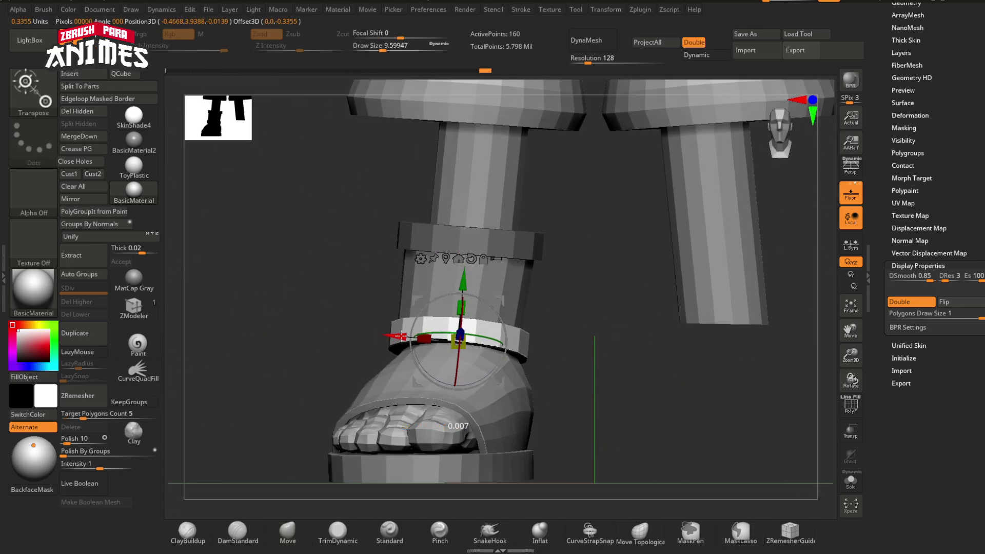
pyautogui.moveTo(402, 335)
pyautogui.mouseDown(button='right')
pyautogui.moveTo(506, 334)
pyautogui.moveTo(495, 349)
pyautogui.moveTo(459, 332)
pyautogui.moveTo(407, 395)
pyautogui.moveTo(410, 447)
pyautogui.mouseUp(button='right')
# Turn on transparency, isolate the foot with its wireframe, and reduce the brush draw size to about 1.7
pyautogui.press('q')
pyautogui.click(852, 427)
pyautogui.keyDown('ctrl'); pyautogui.moveTo(677, 415); pyautogui.dragTo(626, 359, button='right'); pyautogui.keyUp('ctrl')
pyautogui.moveTo(626, 359); pyautogui.dragTo(569, 385, button='right')
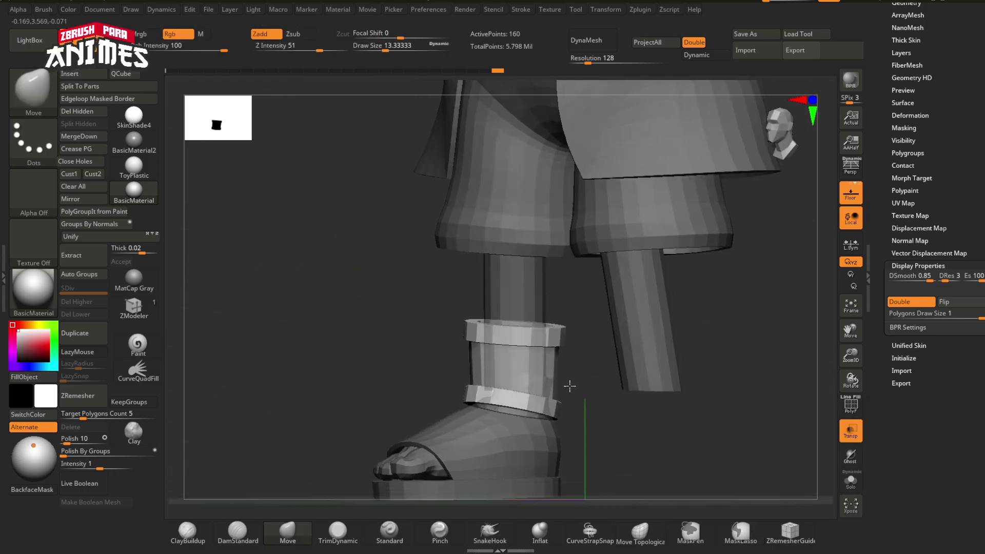
pyautogui.keyDown('alt'); pyautogui.click(523, 440); pyautogui.keyUp('alt')
pyautogui.click(851, 481)
pyautogui.moveTo(601, 352)
pyautogui.mouseDown(button='right')
pyautogui.moveTo(545, 345)
pyautogui.moveTo(546, 423)
pyautogui.mouseUp(button='right')
pyautogui.hotkey('shift', 'f')
pyautogui.press('s')
pyautogui.moveTo(548, 421); pyautogui.dragTo(543, 422)
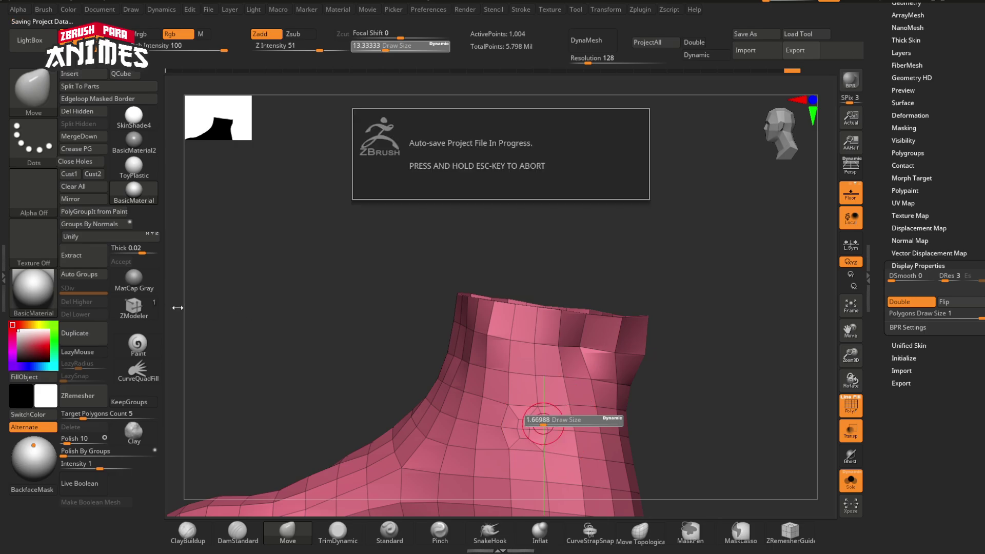
# Assign a separate polygroup to the loop of faces around the foot's ankle with ZModeler
pyautogui.click(134, 311)
pyautogui.click(510, 422)
pyautogui.moveTo(513, 379)
pyautogui.keyDown('ctrl'); pyautogui.mouseDown(button='right')
pyautogui.moveTo(510, 422)
pyautogui.moveTo(493, 377)
pyautogui.mouseUp(button='right'); pyautogui.keyUp('ctrl')
pyautogui.hotkey('ctrl', 'z')
pyautogui.press('space')
pyautogui.click(514, 423)
pyautogui.moveTo(493, 377); pyautogui.dragTo(439, 378, button='right')
# Hide the ankle loop, auto-group the foot parts above and below it, and show the whole foot again
pyautogui.keyDown('ctrl'); pyautogui.keyDown('shift'); pyautogui.click(440, 378); pyautogui.keyUp('shift'); pyautogui.keyUp('ctrl')
pyautogui.click(79, 274)
pyautogui.click(76, 125)
pyautogui.keyDown('ctrl'); pyautogui.keyDown('shift'); pyautogui.click(580, 327); pyautogui.keyUp('shift'); pyautogui.keyUp('ctrl')
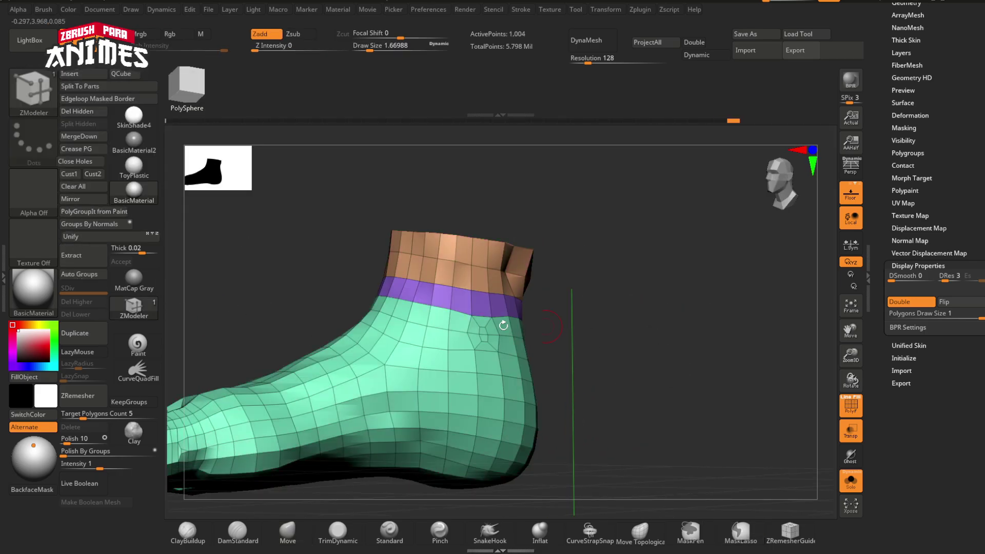
# Isolate the foot's lower polygroup, delete the hidden ankle faces above it, and bring the surrounding parts back into view
pyautogui.keyDown('ctrl'); pyautogui.keyDown('shift'); pyautogui.click(503, 325); pyautogui.keyUp('shift'); pyautogui.keyUp('ctrl')
pyautogui.click(77, 111)
pyautogui.click(851, 481)
pyautogui.moveTo(534, 395); pyautogui.dragTo(672, 411, button='right')
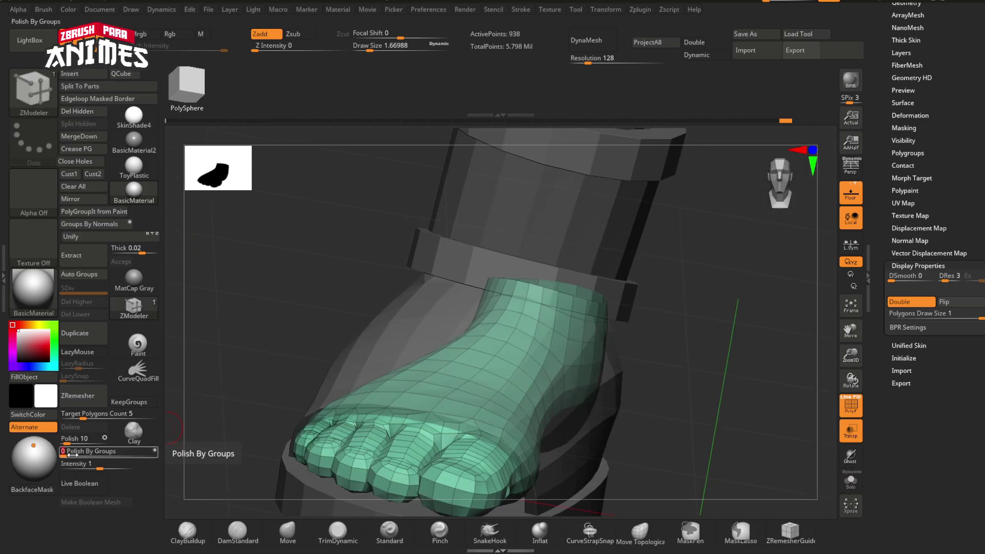
# Polish the trimmed foot by its polygroups, undoing the first pass and reapplying it
pyautogui.click(73, 454)
pyautogui.moveTo(410, 292); pyautogui.dragTo(444, 348, button='right')
pyautogui.hotkey('ctrl', 'z')
pyautogui.click(73, 455)
pyautogui.moveTo(609, 367); pyautogui.dragTo(616, 318, button='right')
pyautogui.keyDown('ctrl'); pyautogui.moveTo(616, 319); pyautogui.dragTo(626, 376, button='right'); pyautogui.keyUp('ctrl')
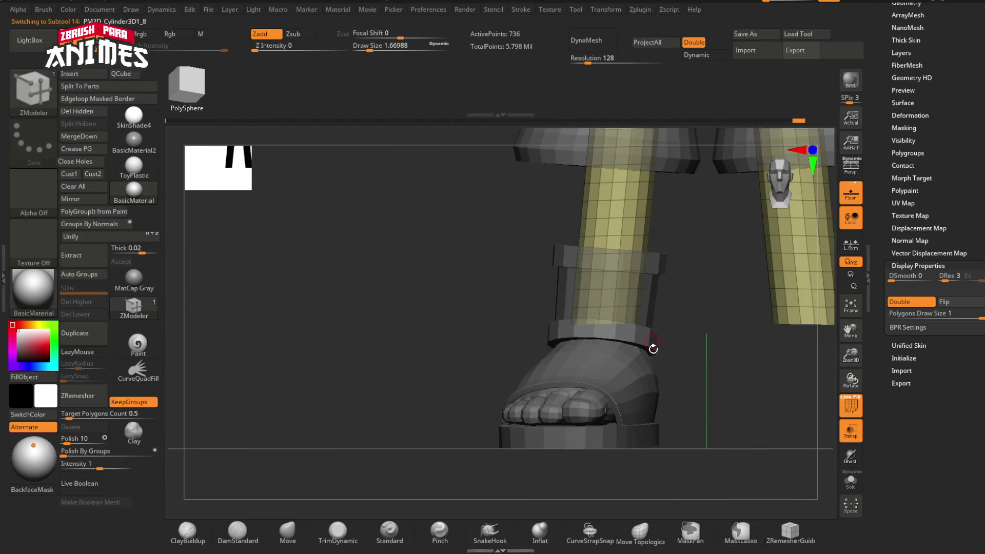
# Mirror the ankle cuff and the sandal upper onto the opposite leg
pyautogui.moveTo(653, 346); pyautogui.dragTo(642, 369, button='right')
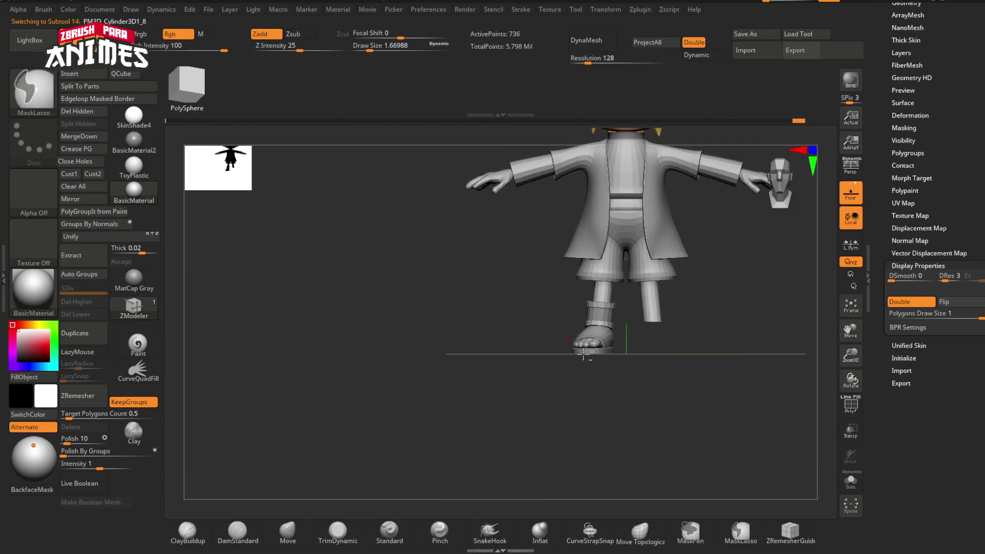
pyautogui.keyDown('ctrl'); pyautogui.moveTo(642, 379); pyautogui.dragTo(391, 437, button='right'); pyautogui.keyUp('ctrl')
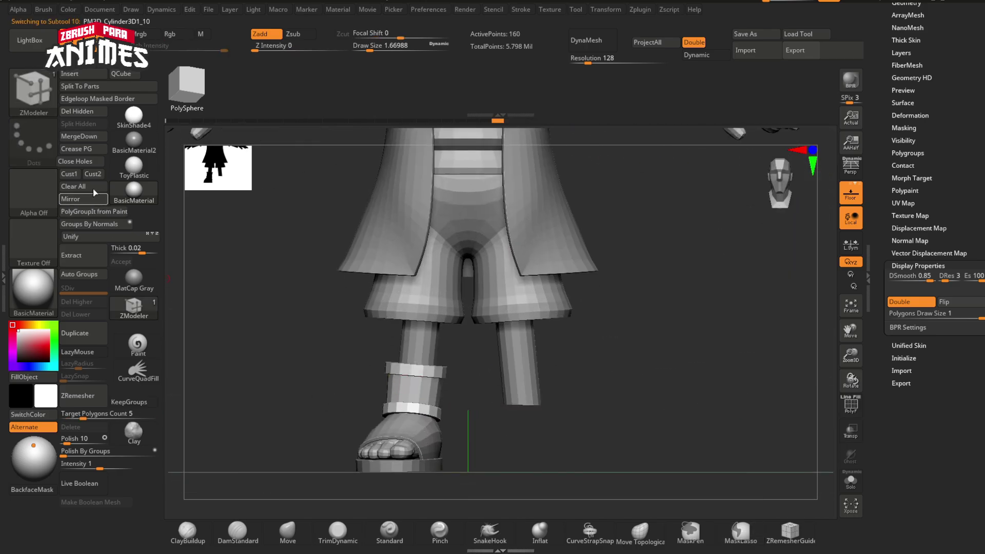
pyautogui.click(71, 198)
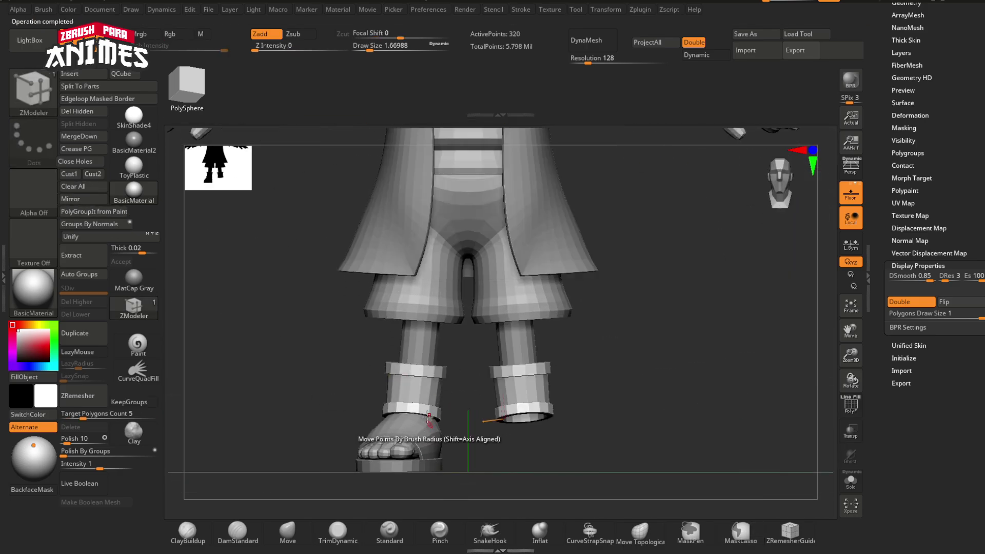
pyautogui.keyDown('alt'); pyautogui.click(410, 422); pyautogui.keyUp('alt')
pyautogui.click(92, 200)
pyautogui.click(440, 257)
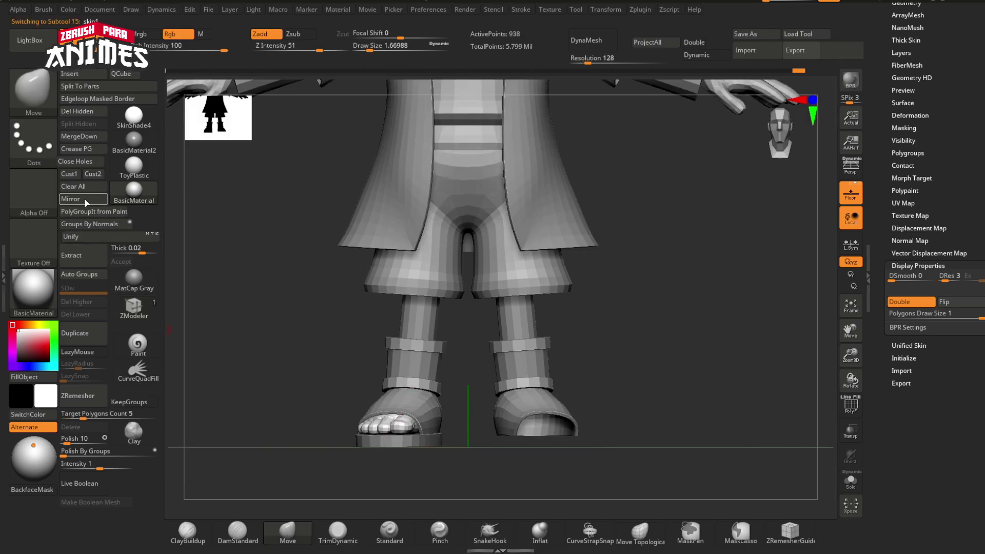
# Mirror the foot and the sandal sole onto the opposite side
pyautogui.click(86, 201)
pyautogui.click(440, 257)
pyautogui.keyDown('alt'); pyautogui.click(413, 442); pyautogui.keyUp('alt')
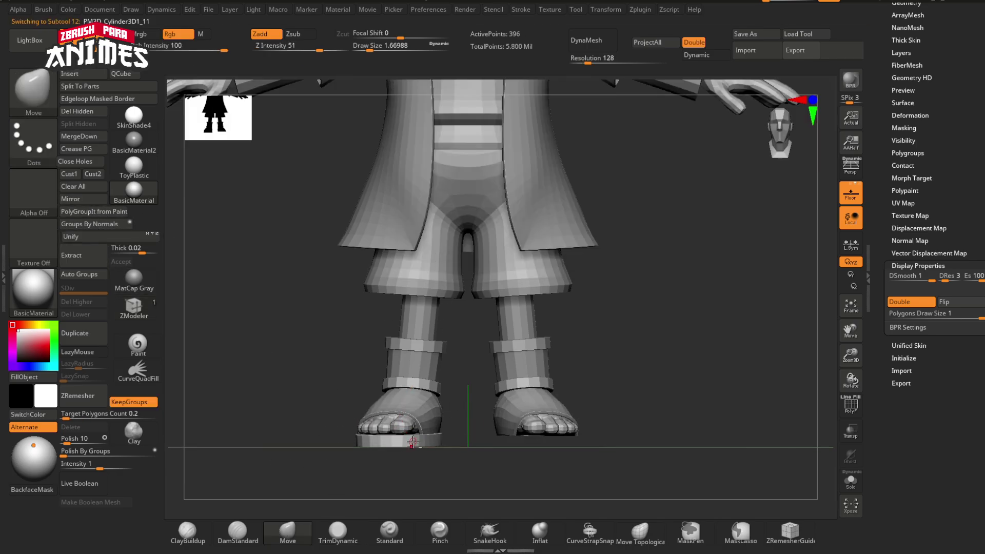
pyautogui.click(96, 201)
pyautogui.click(440, 257)
# Select the IOP_Body1 subtool and combine all subtools into one posing mesh with Transpose Master's TPoseMesh
pyautogui.moveTo(487, 323)
pyautogui.keyDown('ctrl'); pyautogui.mouseDown(button='right')
pyautogui.moveTo(490, 285)
pyautogui.moveTo(499, 321)
pyautogui.mouseUp(button='right'); pyautogui.keyUp('ctrl')
pyautogui.moveTo(499, 321); pyautogui.dragTo(540, 368, button='right')
pyautogui.moveTo(540, 368); pyautogui.dragTo(528, 303)
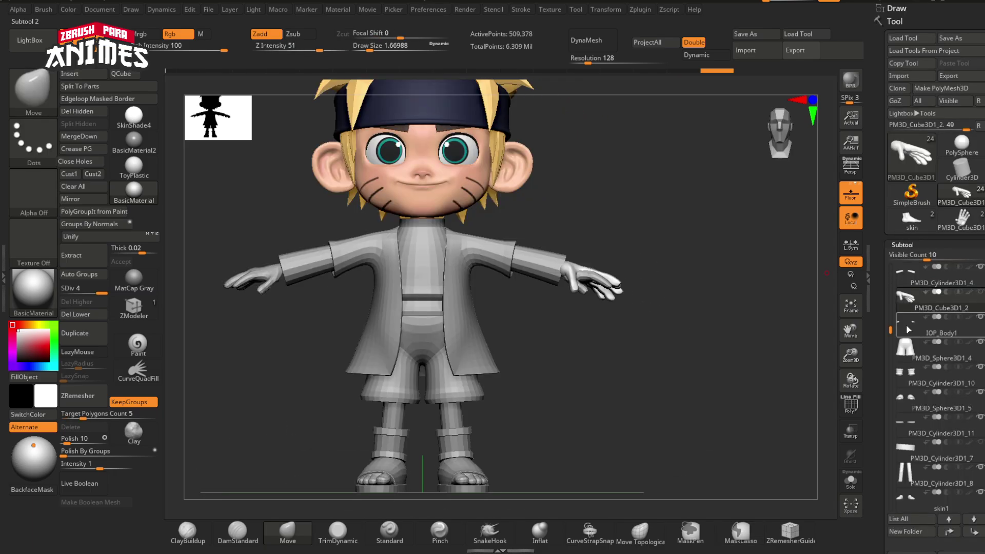
pyautogui.click(905, 325)
pyautogui.keyDown('alt'); pyautogui.moveTo(474, 313); pyautogui.dragTo(620, 307, button='right'); pyautogui.keyUp('alt')
pyautogui.keyDown('ctrl'); pyautogui.moveTo(620, 308); pyautogui.dragTo(646, 83, button='right'); pyautogui.keyUp('ctrl')
pyautogui.click(641, 10)
pyautogui.click(685, 229)
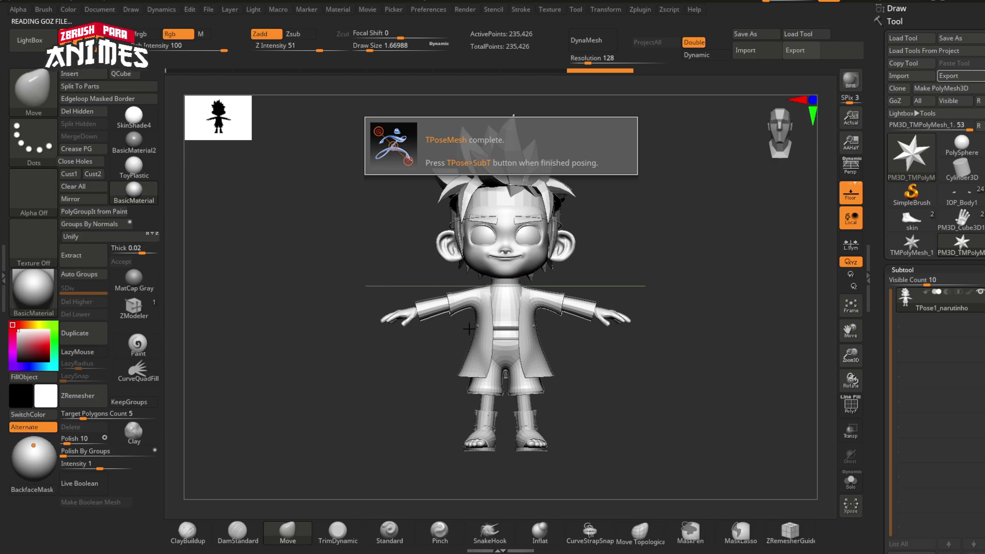
# Enable double-sided display for the T-pose mesh and show its wireframe with polygroup colours
pyautogui.scroll(-10, 917, 372)
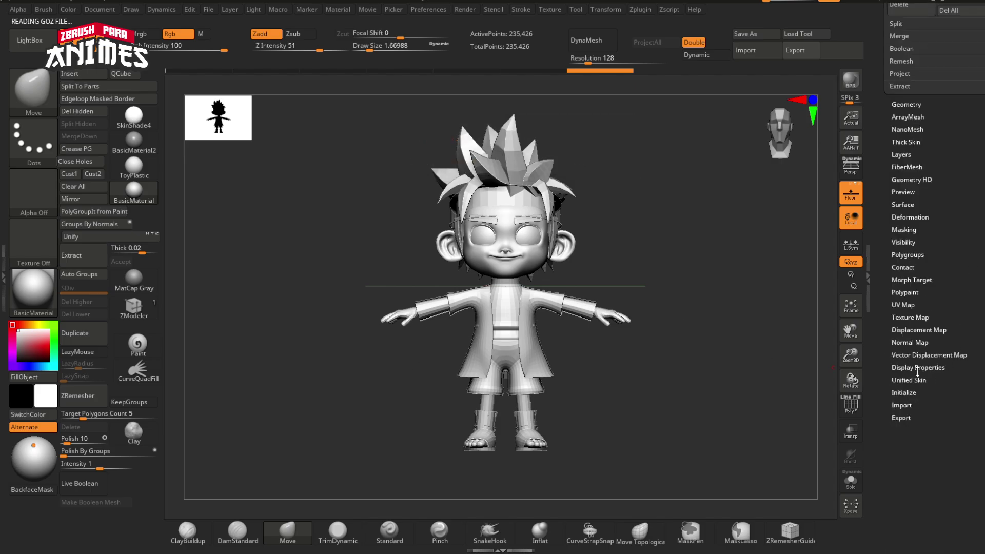
pyautogui.click(918, 367)
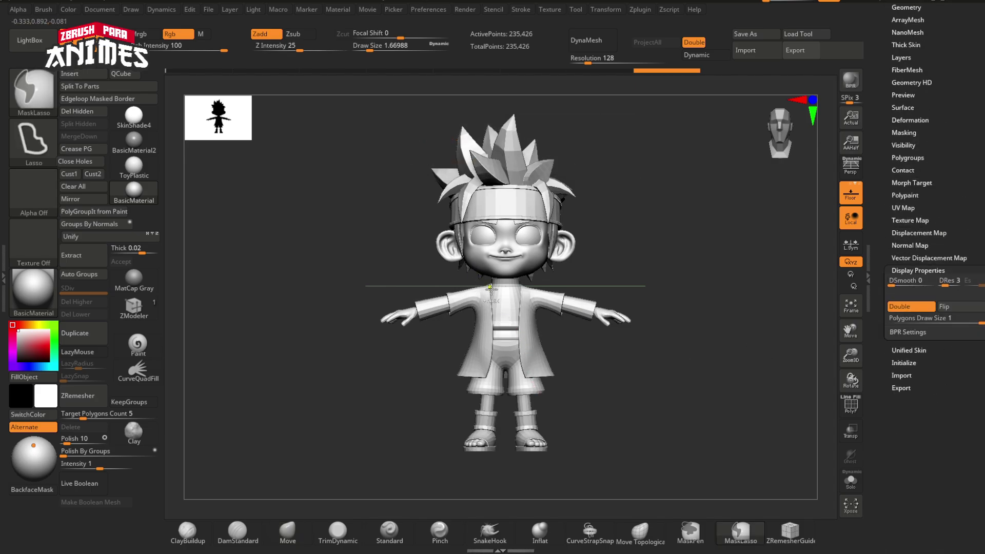
pyautogui.keyDown('ctrl'); pyautogui.moveTo(490, 288); pyautogui.dragTo(531, 329, button='right'); pyautogui.keyUp('ctrl')
pyautogui.keyDown('alt'); pyautogui.moveTo(567, 387); pyautogui.dragTo(546, 336, button='right'); pyautogui.keyUp('alt')
pyautogui.moveTo(546, 336)
pyautogui.mouseDown(button='right')
pyautogui.moveTo(502, 340)
pyautogui.moveTo(556, 333)
pyautogui.mouseUp(button='right')
pyautogui.keyDown('alt'); pyautogui.moveTo(557, 334); pyautogui.dragTo(594, 376, button='right'); pyautogui.keyUp('alt')
pyautogui.hotkey('shift', 'f')
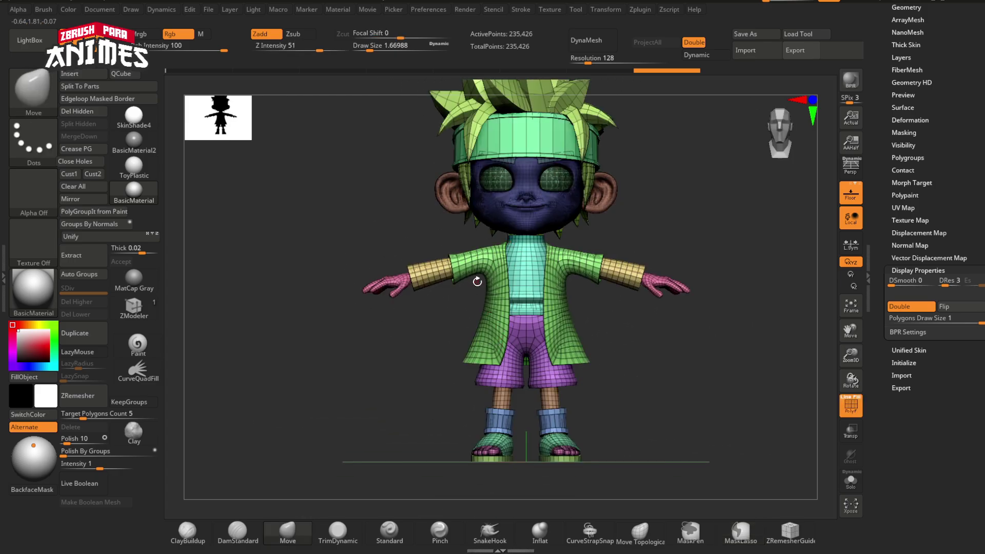
pyautogui.keyDown('alt'); pyautogui.moveTo(477, 282); pyautogui.dragTo(451, 330, button='right'); pyautogui.keyUp('alt')
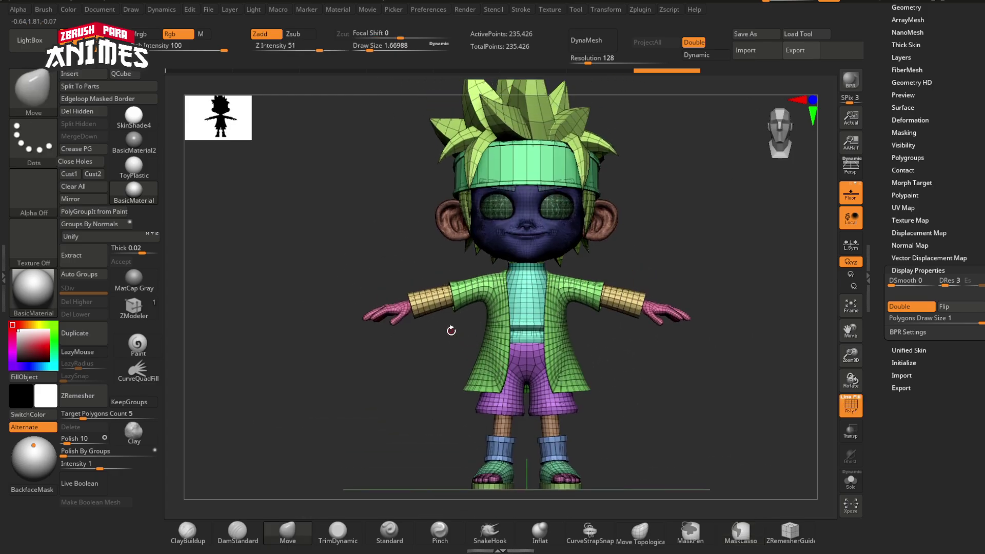
# Hide the head, ear, eye, hair and headband groups, and invert the visibility to isolate the whole head
pyautogui.keyDown('ctrl'); pyautogui.keyDown('shift'); pyautogui.click(528, 121); pyautogui.keyUp('shift'); pyautogui.keyUp('ctrl')
pyautogui.keyDown('ctrl'); pyautogui.keyDown('shift'); pyautogui.click(528, 123); pyautogui.keyUp('shift'); pyautogui.keyUp('ctrl')
pyautogui.keyDown('ctrl'); pyautogui.keyDown('shift'); pyautogui.click(528, 160); pyautogui.keyUp('shift'); pyautogui.keyUp('ctrl')
pyautogui.keyDown('ctrl'); pyautogui.keyDown('shift'); pyautogui.click(524, 180); pyautogui.keyUp('shift'); pyautogui.keyUp('ctrl')
pyautogui.keyDown('ctrl'); pyautogui.keyDown('shift'); pyautogui.click(509, 189); pyautogui.keyUp('shift'); pyautogui.keyUp('ctrl')
pyautogui.keyDown('ctrl'); pyautogui.keyDown('shift'); pyautogui.click(508, 213); pyautogui.keyUp('shift'); pyautogui.keyUp('ctrl')
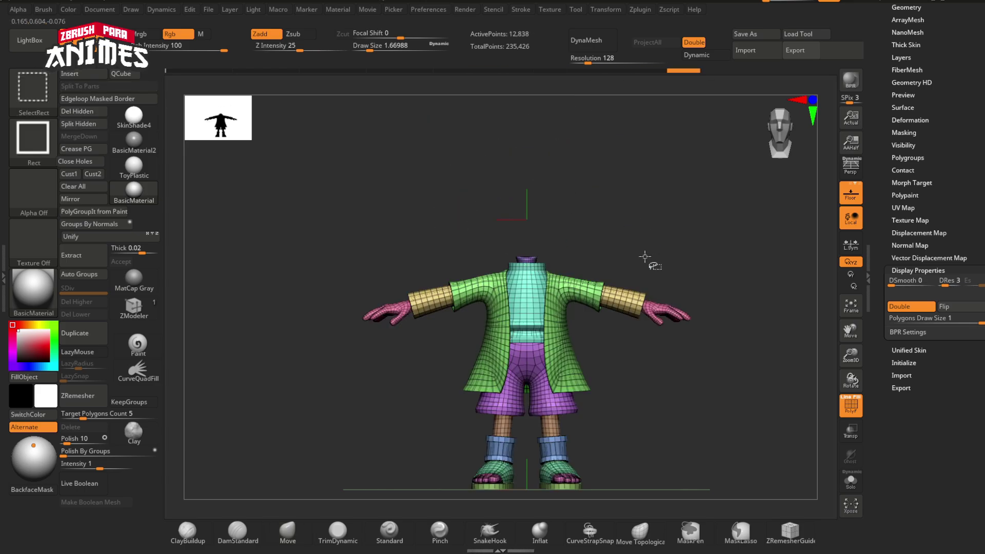
pyautogui.keyDown('ctrl'); pyautogui.keyDown('shift'); pyautogui.moveTo(645, 257); pyautogui.dragTo(707, 214); pyautogui.keyUp('shift'); pyautogui.keyUp('ctrl')
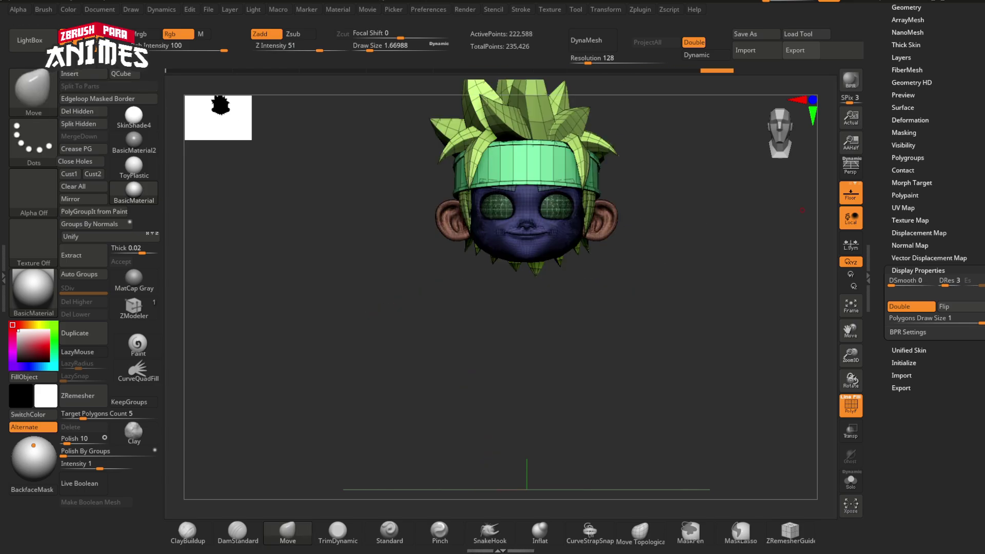
# Mask the isolated head, show the whole character again, and invert the mask so only the body is protected
pyautogui.keyDown('ctrl'); pyautogui.moveTo(719, 205); pyautogui.dragTo(667, 153, button='right'); pyautogui.keyUp('ctrl')
pyautogui.moveTo(380, 134)
pyautogui.keyDown('ctrl'); pyautogui.mouseDown()
pyautogui.moveTo(365, 138)
pyautogui.moveTo(682, 205)
pyautogui.mouseUp(); pyautogui.keyUp('ctrl')
pyautogui.keyDown('ctrl'); pyautogui.keyDown('shift'); pyautogui.click(627, 332); pyautogui.keyUp('shift'); pyautogui.keyUp('ctrl')
pyautogui.keyDown('ctrl'); pyautogui.click(627, 332); pyautogui.keyUp('ctrl')
pyautogui.press('w')
# Scale the unmasked head down slightly and lower it a little towards the body with the gizmo
pyautogui.keyDown('ctrl'); pyautogui.moveTo(552, 211); pyautogui.dragTo(538, 256, button='right'); pyautogui.keyUp('ctrl')
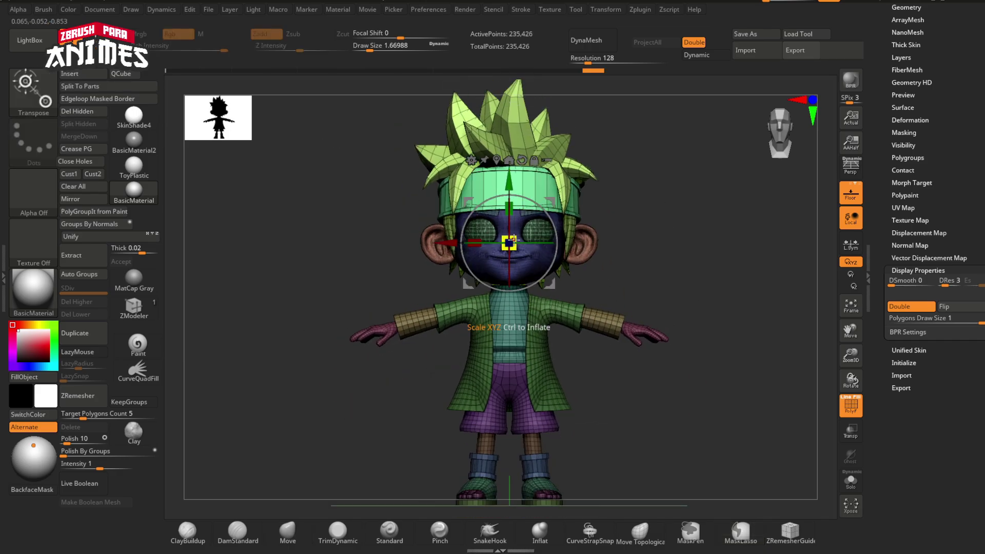
pyautogui.moveTo(514, 239); pyautogui.dragTo(508, 246)
pyautogui.keyDown('ctrl'); pyautogui.moveTo(518, 252); pyautogui.dragTo(518, 308, button='right'); pyautogui.keyUp('ctrl')
pyautogui.moveTo(510, 174); pyautogui.dragTo(510, 183)
pyautogui.press('q')
pyautogui.keyDown('ctrl'); pyautogui.moveTo(492, 256); pyautogui.dragTo(472, 220, button='right'); pyautogui.keyUp('ctrl')
# Hide the wireframe, clear the mask, and transfer the new proportions back to the original subtools with TPose>SubT
pyautogui.hotkey('shift', 'f')
pyautogui.moveTo(554, 348)
pyautogui.keyDown('ctrl'); pyautogui.mouseDown(button='right')
pyautogui.moveTo(547, 317)
pyautogui.moveTo(660, 261)
pyautogui.mouseUp(button='right'); pyautogui.keyUp('ctrl')
pyautogui.keyDown('ctrl'); pyautogui.moveTo(660, 262); pyautogui.dragTo(682, 282); pyautogui.keyUp('ctrl')
pyautogui.keyDown('alt'); pyautogui.moveTo(647, 205); pyautogui.dragTo(674, 230, button='right'); pyautogui.keyUp('alt')
pyautogui.click(641, 10)
pyautogui.click(717, 246)
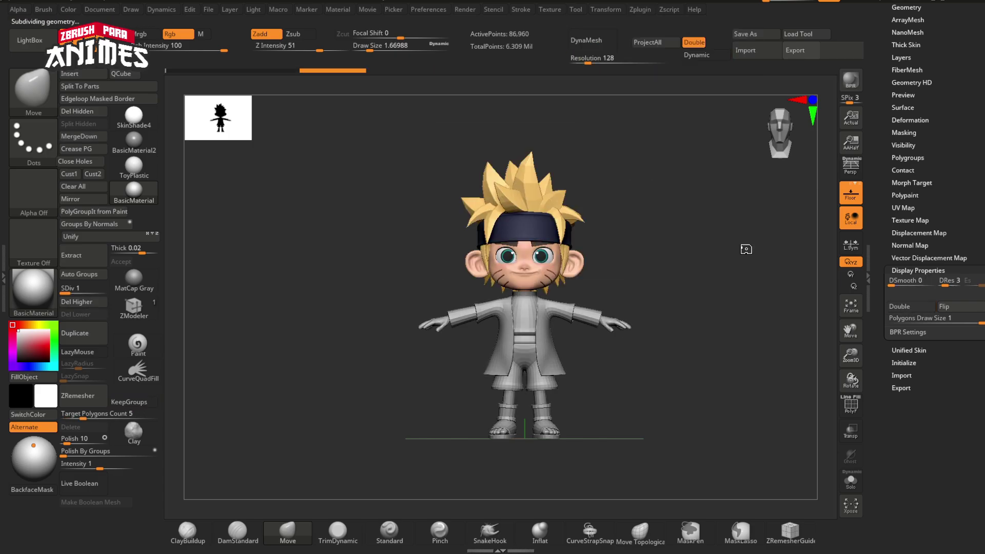
# Select the ears, show their wireframe, undo the first gizmo change, and centre the gizmo between both ears
pyautogui.moveTo(616, 275); pyautogui.dragTo(579, 329, button='right')
pyautogui.keyDown('alt'); pyautogui.click(434, 237); pyautogui.keyUp('alt')
pyautogui.press('w')
pyautogui.hotkey('shift', 'f')
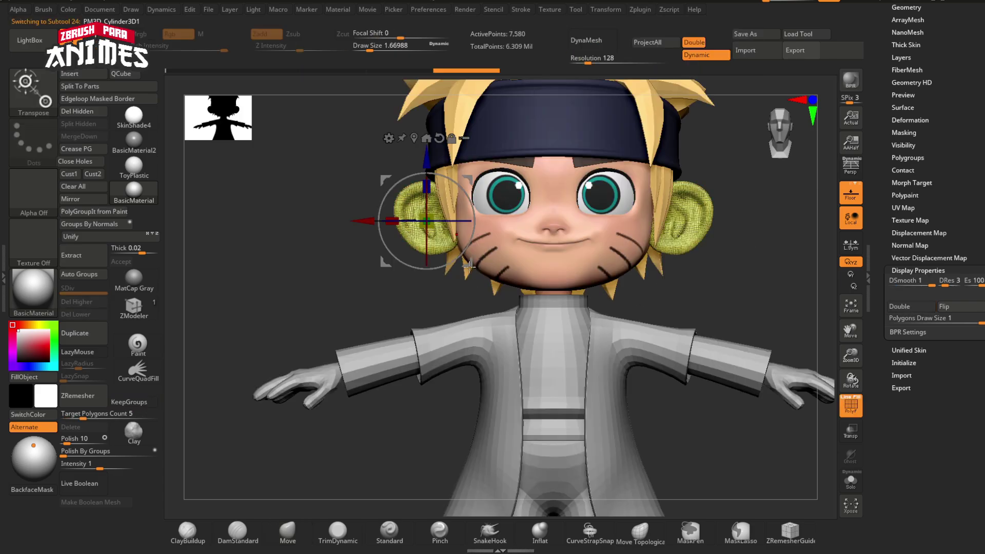
pyautogui.moveTo(427, 221); pyautogui.dragTo(421, 229)
pyautogui.hotkey('ctrl', 'z')
pyautogui.click(414, 138)
pyautogui.click(667, 137)
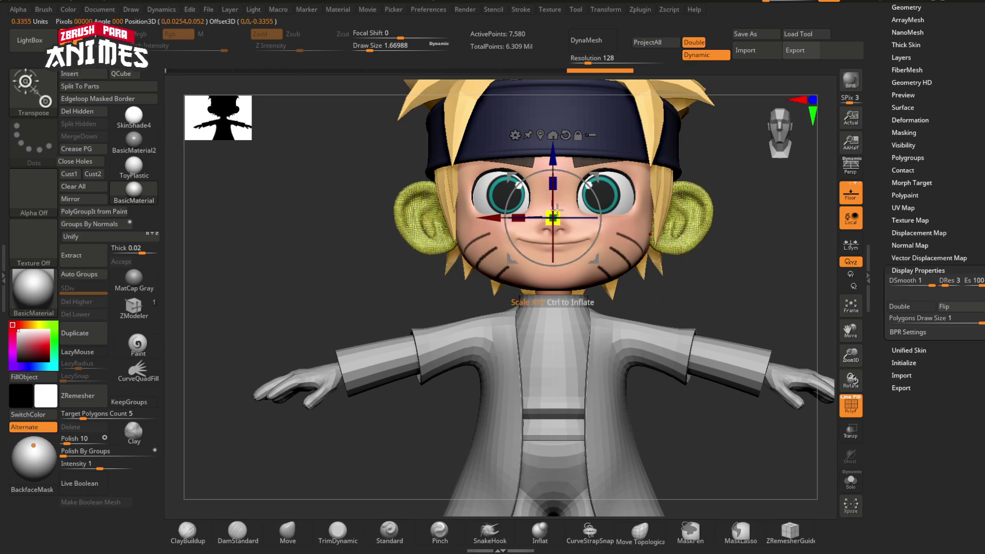
# Scale the ears down slightly around the centred gizmo, and hide the wireframe to see the full character
pyautogui.moveTo(556, 212); pyautogui.dragTo(549, 214)
pyautogui.keyDown('ctrl'); pyautogui.moveTo(549, 213); pyautogui.dragTo(552, 252, button='right'); pyautogui.keyUp('ctrl')
pyautogui.moveTo(603, 232); pyautogui.dragTo(596, 234)
pyautogui.press('q')
pyautogui.moveTo(513, 246); pyautogui.dragTo(488, 246, button='right')
pyautogui.hotkey('shift', 'f')
pyautogui.keyDown('ctrl'); pyautogui.moveTo(390, 328); pyautogui.dragTo(354, 249, button='right'); pyautogui.keyUp('ctrl')
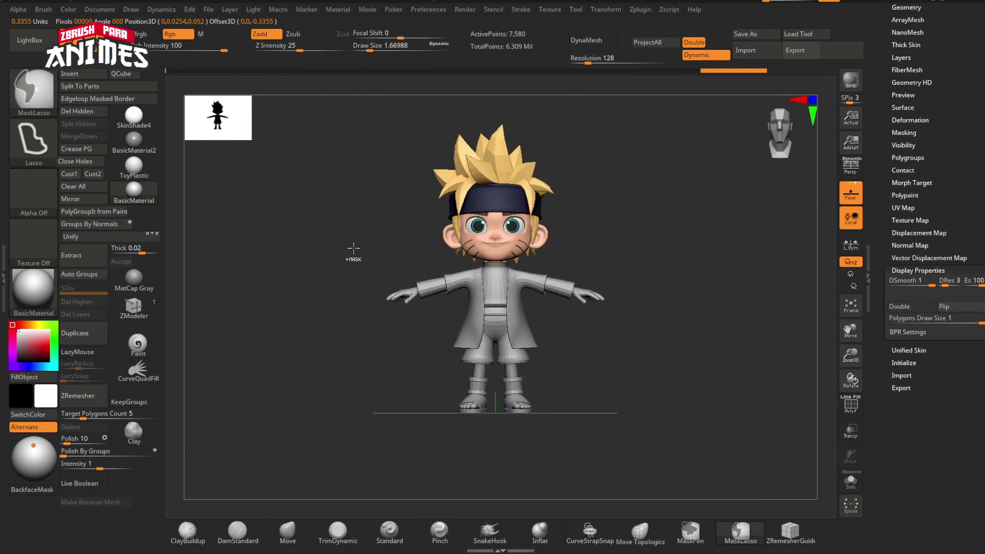
# Isolate the ears, delete one of them, turn off its dynamic subdivision, and show the remaining ear's wireframe
pyautogui.keyDown('ctrl'); pyautogui.moveTo(469, 246); pyautogui.dragTo(488, 301, button='right'); pyautogui.keyUp('ctrl')
pyautogui.click(851, 480)
pyautogui.keyDown('ctrl'); pyautogui.keyDown('alt'); pyautogui.keyDown('shift'); pyautogui.moveTo(617, 190); pyautogui.dragTo(723, 295); pyautogui.keyUp('shift'); pyautogui.keyUp('alt'); pyautogui.keyUp('ctrl')
pyautogui.click(77, 111)
pyautogui.click(704, 55)
pyautogui.keyDown('ctrl'); pyautogui.moveTo(505, 262); pyautogui.dragTo(516, 359, button='right'); pyautogui.keyUp('ctrl')
pyautogui.hotkey('shift', 'f')
# Draw ZRemesher guide curves along the ear's rim, inner folds and lobe, and remesh with a target polygon count of 5
pyautogui.click(790, 532)
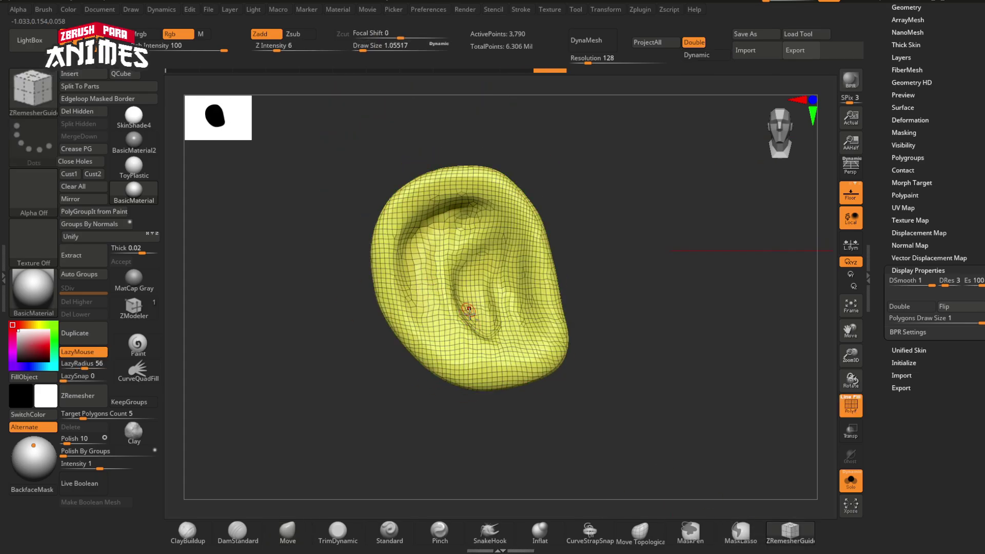
pyautogui.keyDown('alt'); pyautogui.moveTo(469, 314); pyautogui.dragTo(485, 368, button='right'); pyautogui.keyUp('alt')
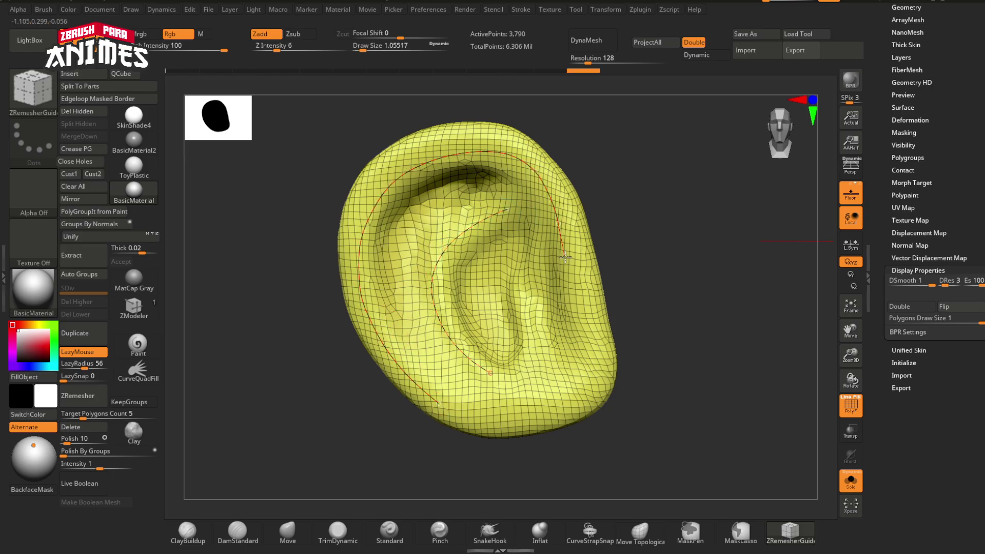
pyautogui.moveTo(565, 257); pyautogui.dragTo(566, 259)
pyautogui.moveTo(515, 334); pyautogui.dragTo(520, 335, button='right')
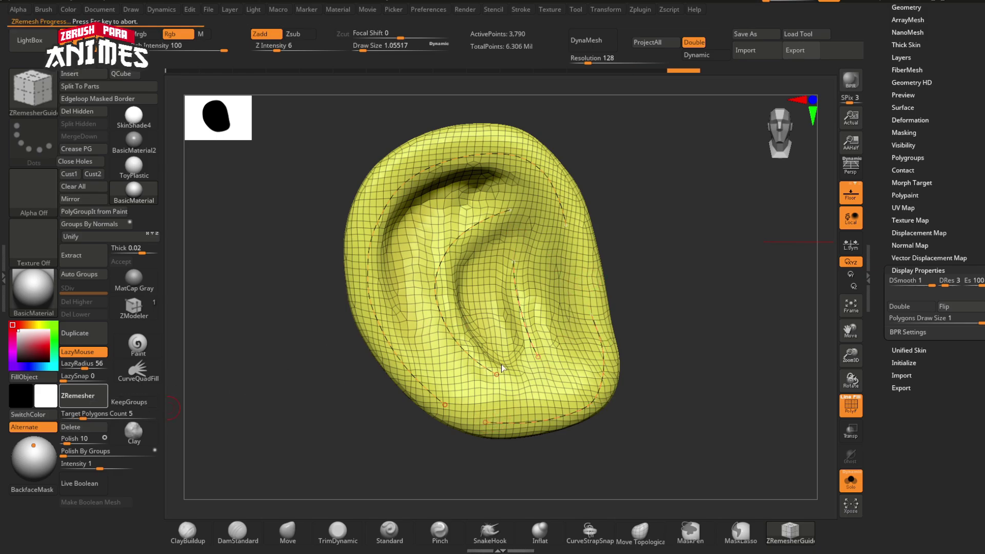
pyautogui.moveTo(490, 333)
pyautogui.mouseDown(button='right')
pyautogui.moveTo(527, 331)
pyautogui.moveTo(481, 329)
pyautogui.mouseUp(button='right')
# Revise the ear's guide curves, remesh it with a target polygon count of 3, and polish it by groups
pyautogui.moveTo(430, 264); pyautogui.dragTo(443, 249)
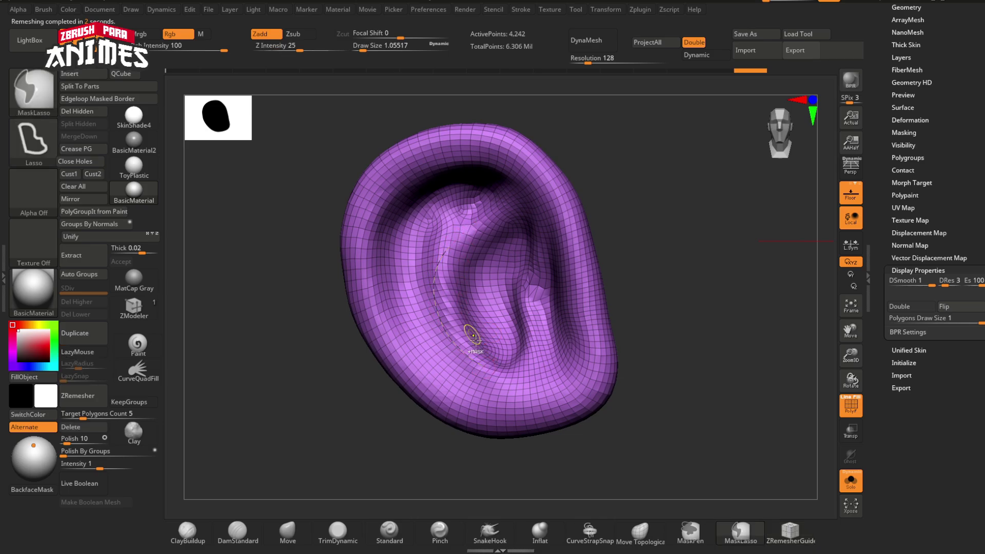
pyautogui.hotkey('ctrl', 'z')
pyautogui.moveTo(548, 200); pyautogui.dragTo(549, 201)
pyautogui.moveTo(524, 352); pyautogui.dragTo(535, 355, button='right')
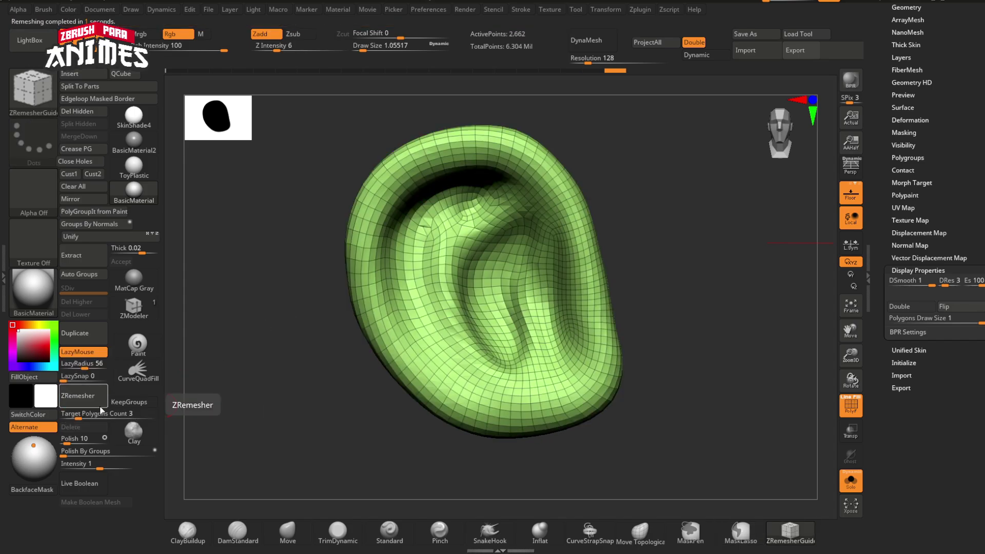
pyautogui.click(78, 452)
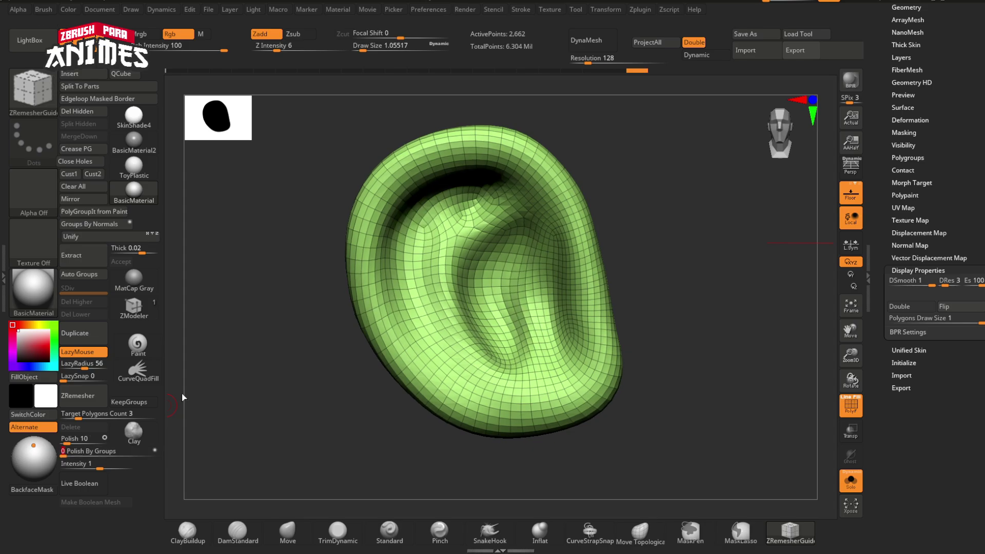
# Draw a guide along the ear's inner fold, remesh with a target polygon count of 1, and polish it by groups
pyautogui.keyDown('ctrl'); pyautogui.moveTo(432, 235); pyautogui.dragTo(398, 250, button='right'); pyautogui.keyUp('ctrl')
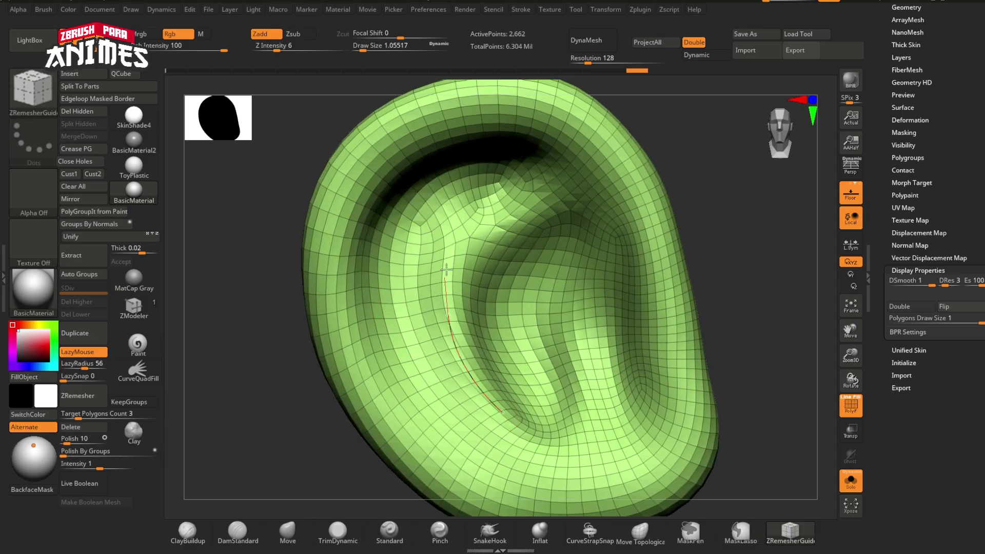
pyautogui.click(90, 403)
pyautogui.press('f')
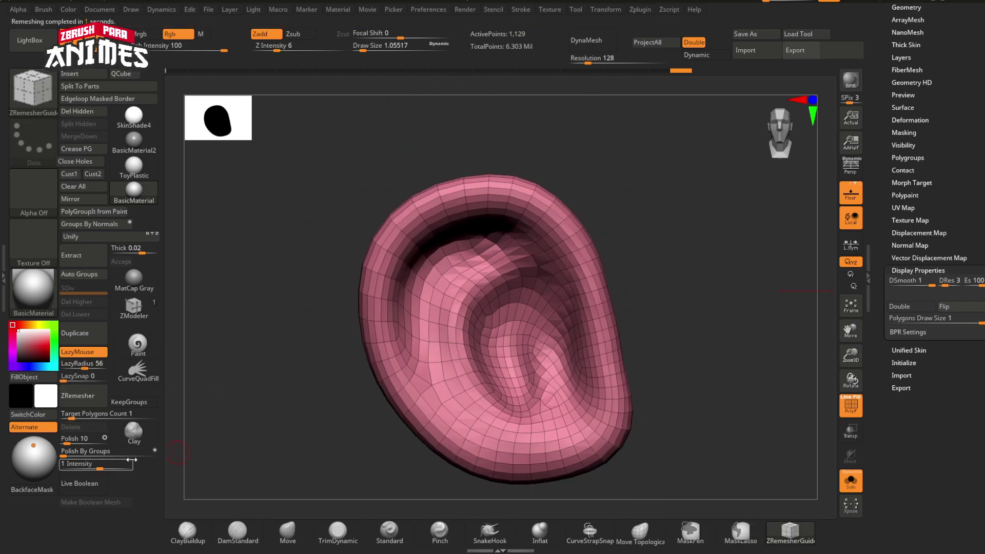
pyautogui.click(69, 453)
pyautogui.keyDown('ctrl'); pyautogui.moveTo(529, 402); pyautogui.dragTo(560, 452, button='right'); pyautogui.keyUp('ctrl')
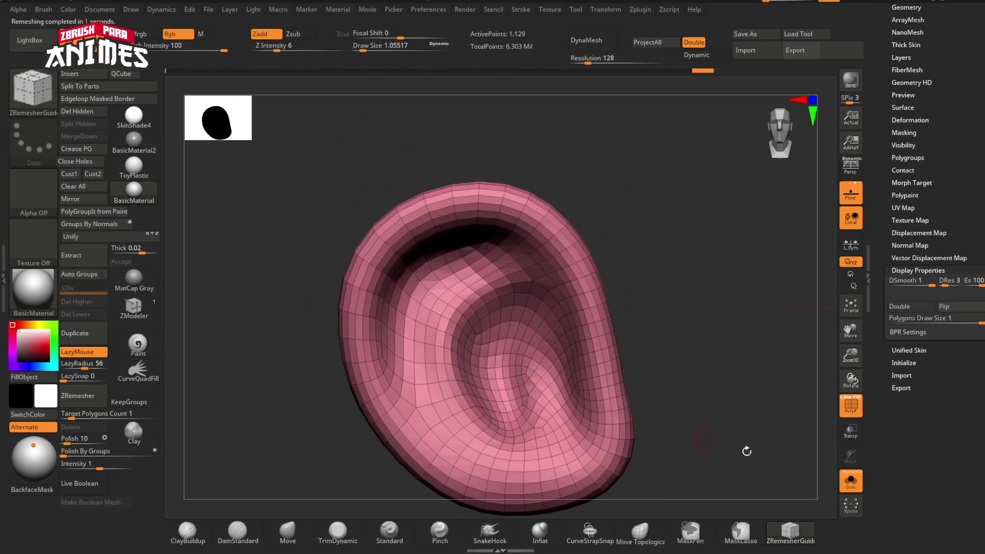
# Remesh the ear with a target polygon count of 0.5 and bring the whole character back into view
pyautogui.keyDown('ctrl'); pyautogui.moveTo(779, 452); pyautogui.dragTo(807, 330, button='right'); pyautogui.keyUp('ctrl')
pyautogui.press('f')
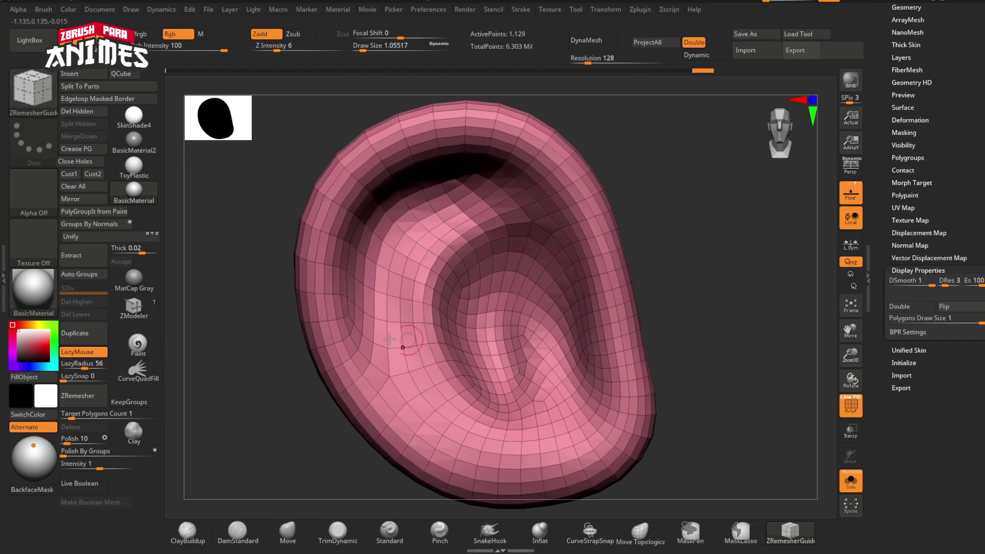
pyautogui.click(100, 405)
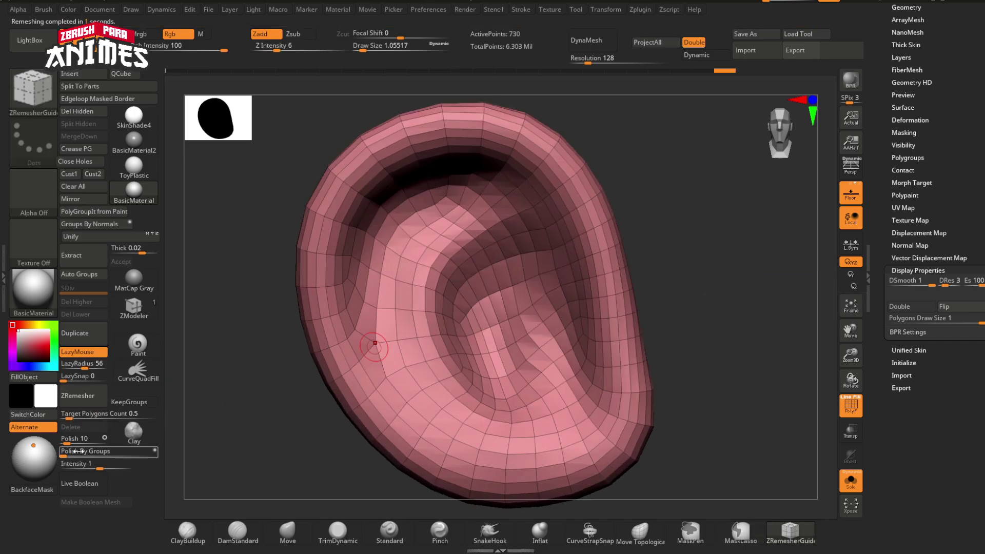
pyautogui.keyDown('alt'); pyautogui.moveTo(464, 378); pyautogui.dragTo(464, 410); pyautogui.keyUp('alt')
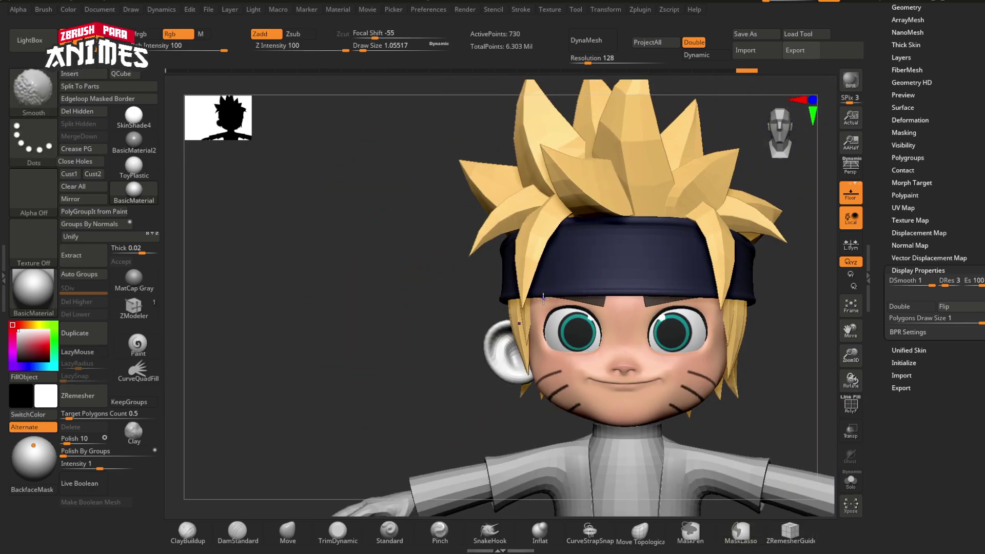
# Mirror the remeshed ear onto the other side of the head
pyautogui.press('w')
pyautogui.keyDown('alt'); pyautogui.moveTo(221, 321); pyautogui.dragTo(185, 294); pyautogui.keyUp('alt')
pyautogui.click(83, 199)
pyautogui.click(442, 257)
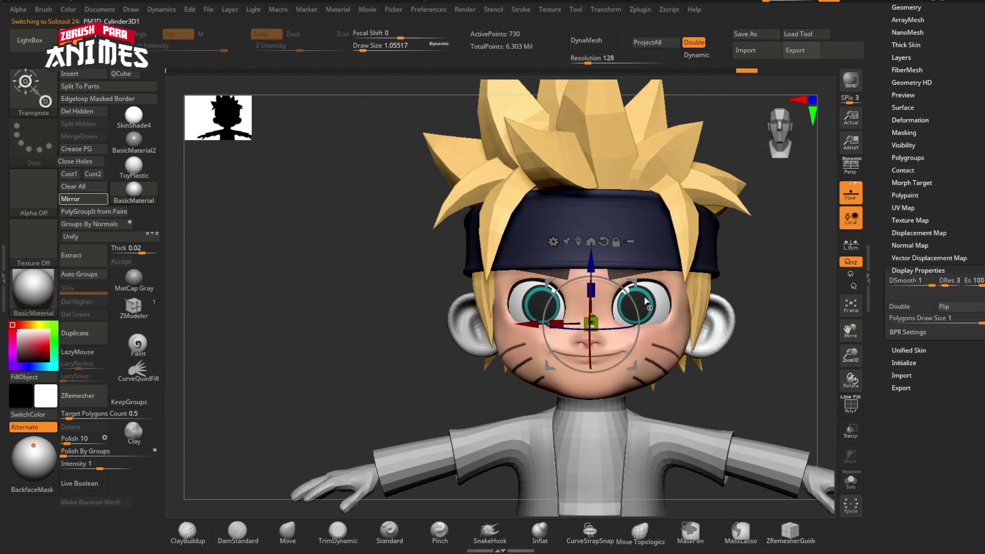
# Inspect the sleeves, shorts and ankle wraps, then switch off transparency and polyframe to see the whole body plainly
pyautogui.press('c')
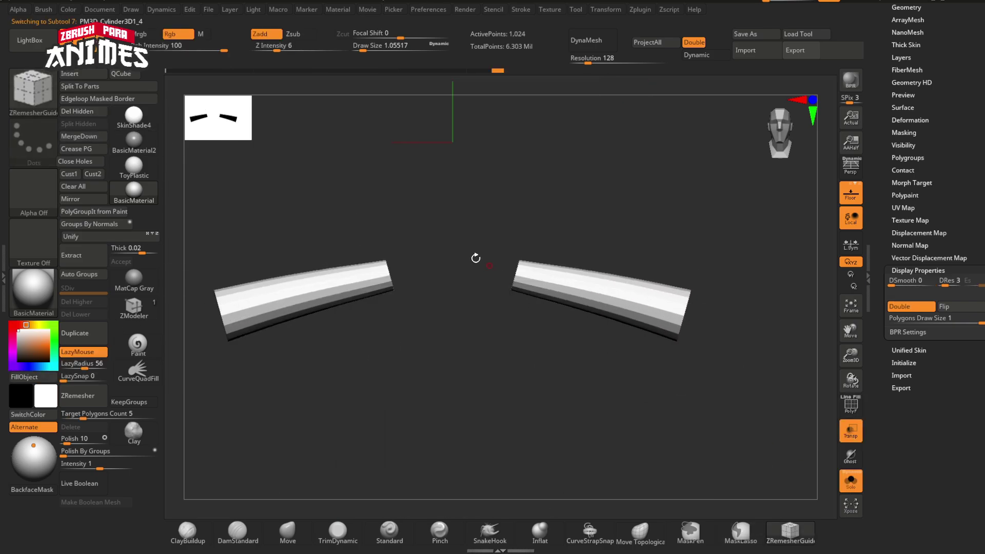
pyautogui.moveTo(370, 321); pyautogui.dragTo(502, 194)
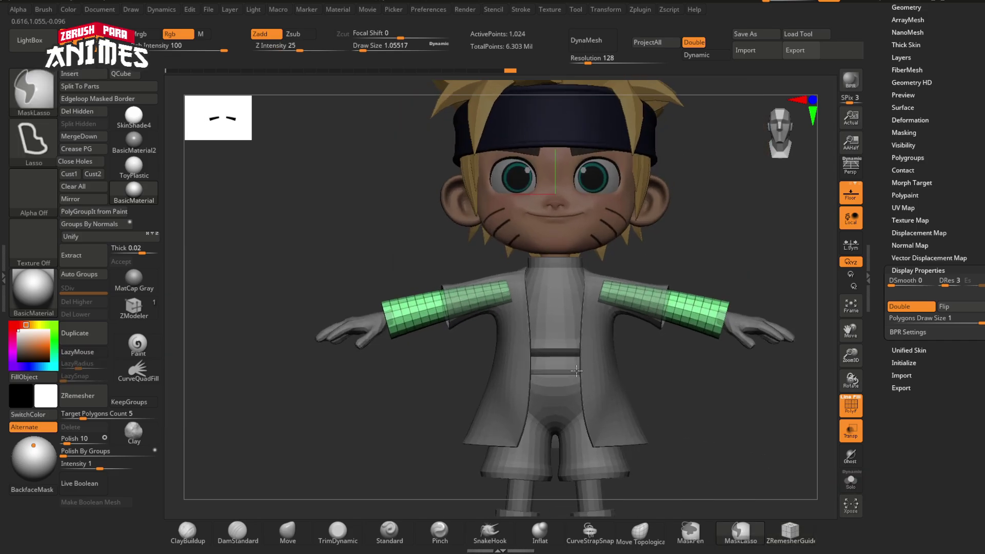
pyautogui.keyDown('alt'); pyautogui.click(509, 353); pyautogui.keyUp('alt')
pyautogui.keyDown('alt'); pyautogui.click(510, 388); pyautogui.keyUp('alt')
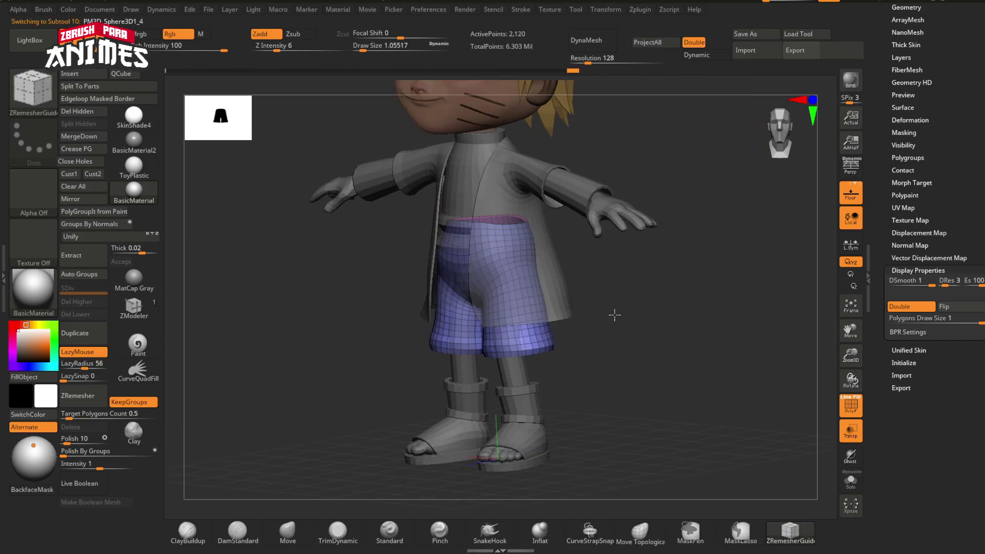
pyautogui.moveTo(614, 314); pyautogui.dragTo(632, 269)
pyautogui.click(851, 431)
pyautogui.hotkey('shift', 'f')
pyautogui.keyDown('ctrl'); pyautogui.moveTo(615, 376); pyautogui.dragTo(426, 405, button='right'); pyautogui.keyUp('ctrl')
pyautogui.moveTo(427, 405); pyautogui.dragTo(530, 383, button='right')
pyautogui.keyDown('shift'); pyautogui.moveTo(530, 383); pyautogui.dragTo(450, 357); pyautogui.keyUp('shift')
pyautogui.keyDown('alt'); pyautogui.click(450, 356); pyautogui.keyUp('alt')
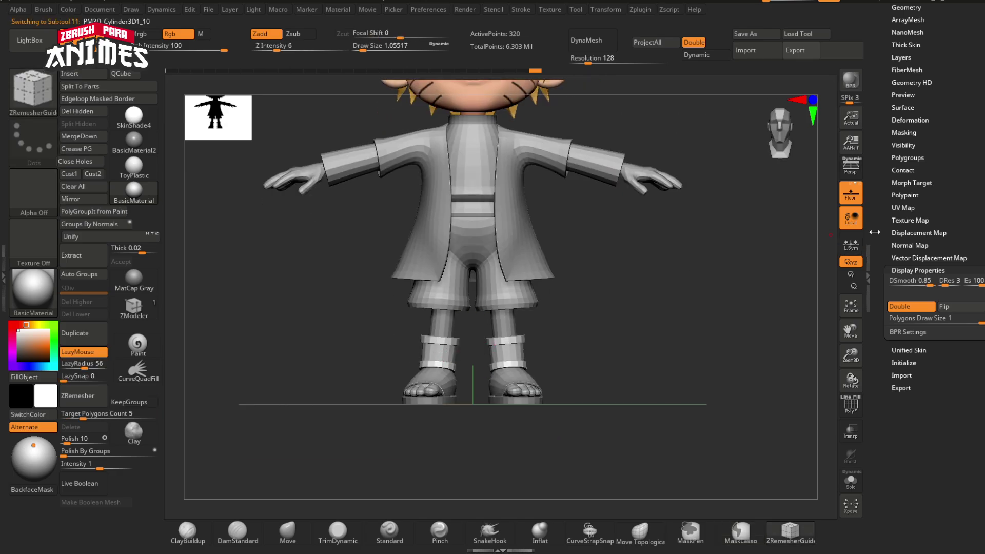
# Combine all subtools into one posing mesh with Transpose Master and display it double-sided with its polygroups
pyautogui.keyDown('alt'); pyautogui.moveTo(588, 253); pyautogui.dragTo(608, 303, button='right'); pyautogui.keyUp('alt')
pyautogui.click(641, 10)
pyautogui.click(669, 247)
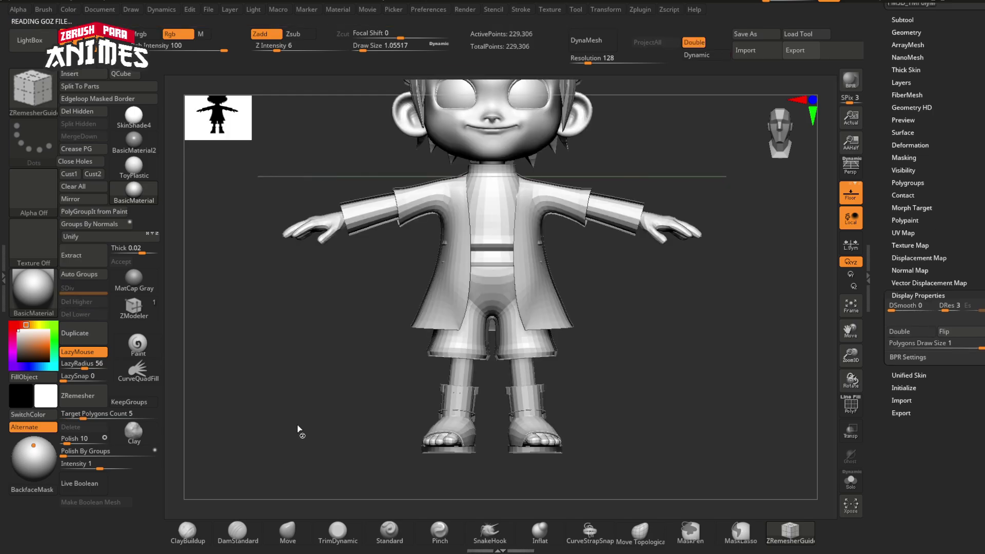
pyautogui.click(911, 331)
pyautogui.keyDown('ctrl'); pyautogui.moveTo(451, 389); pyautogui.dragTo(474, 370, button='right'); pyautogui.keyUp('ctrl')
pyautogui.hotkey('shift', 'f')
# Isolate the ankle wraps, sandals, soles and toes of the posing mesh by their polygroups
pyautogui.keyDown('ctrl'); pyautogui.keyDown('shift'); pyautogui.click(496, 382); pyautogui.keyUp('shift'); pyautogui.keyUp('ctrl')
pyautogui.keyDown('ctrl'); pyautogui.keyDown('shift'); pyautogui.click(496, 446); pyautogui.keyUp('shift'); pyautogui.keyUp('ctrl')
pyautogui.keyDown('ctrl'); pyautogui.keyDown('shift'); pyautogui.click(496, 441); pyautogui.keyUp('shift'); pyautogui.keyUp('ctrl')
pyautogui.keyDown('ctrl'); pyautogui.keyDown('shift'); pyautogui.click(496, 447); pyautogui.keyUp('shift'); pyautogui.keyUp('ctrl')
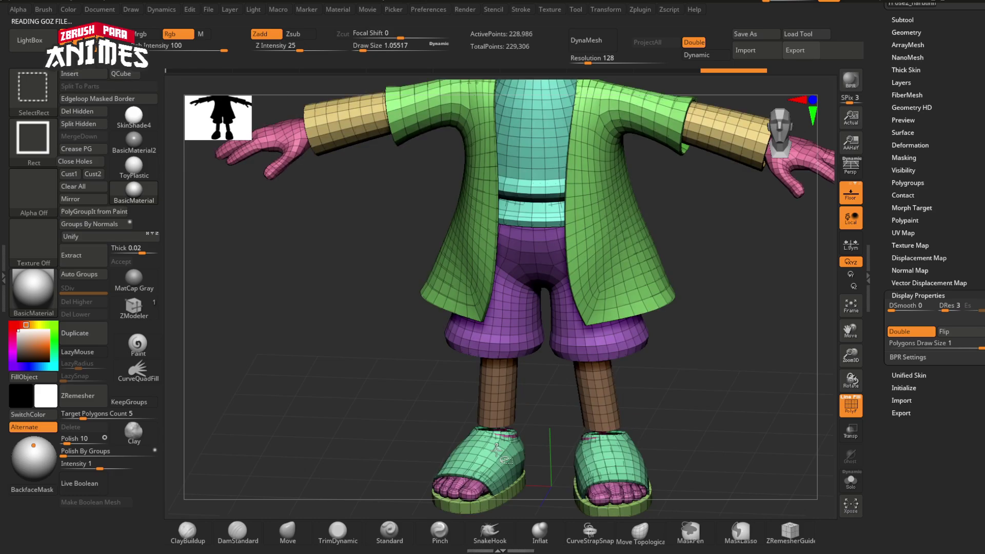
pyautogui.keyDown('ctrl'); pyautogui.keyDown('shift'); pyautogui.click(497, 450); pyautogui.keyUp('shift'); pyautogui.keyUp('ctrl')
pyautogui.keyDown('ctrl'); pyautogui.keyDown('shift'); pyautogui.click(494, 469); pyautogui.keyUp('shift'); pyautogui.keyUp('ctrl')
pyautogui.keyDown('ctrl'); pyautogui.keyDown('shift'); pyautogui.click(492, 477); pyautogui.keyUp('shift'); pyautogui.keyUp('ctrl')
pyautogui.keyDown('shift'); pyautogui.moveTo(328, 422); pyautogui.dragTo(301, 411, button='right'); pyautogui.keyUp('shift')
pyautogui.keyDown('ctrl'); pyautogui.keyDown('shift'); pyautogui.moveTo(308, 410); pyautogui.dragTo(354, 436); pyautogui.keyUp('shift'); pyautogui.keyUp('ctrl')
pyautogui.keyDown('alt'); pyautogui.moveTo(449, 408); pyautogui.dragTo(458, 360, button='right'); pyautogui.keyUp('alt')
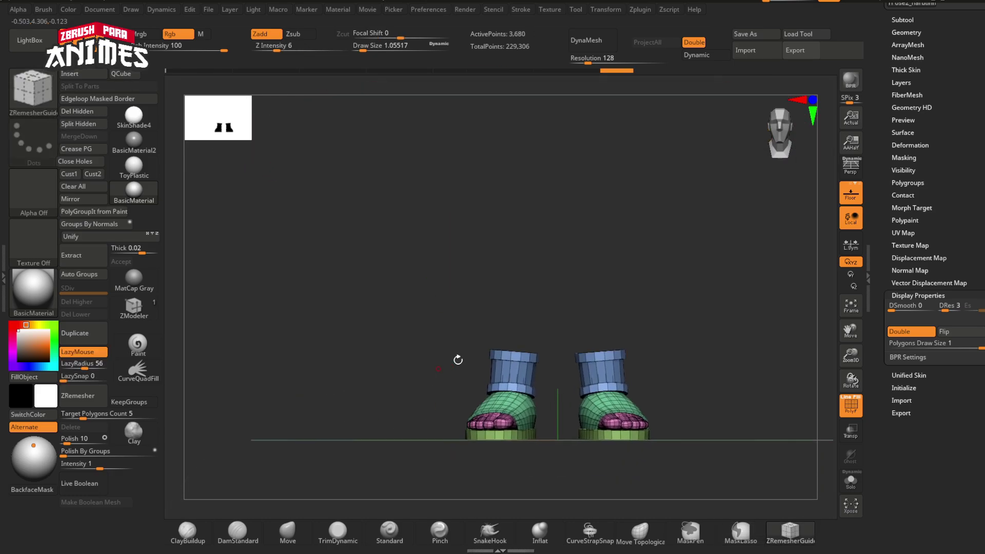
# Mask the isolated footwear and feet, restore the full mesh, and invert the mask to protect everything else
pyautogui.moveTo(381, 305)
pyautogui.keyDown('ctrl'); pyautogui.mouseDown()
pyautogui.moveTo(556, 513)
pyautogui.moveTo(547, 304)
pyautogui.mouseUp(); pyautogui.keyUp('ctrl')
pyautogui.keyDown('ctrl'); pyautogui.keyDown('shift'); pyautogui.click(409, 386); pyautogui.keyUp('shift'); pyautogui.keyUp('ctrl')
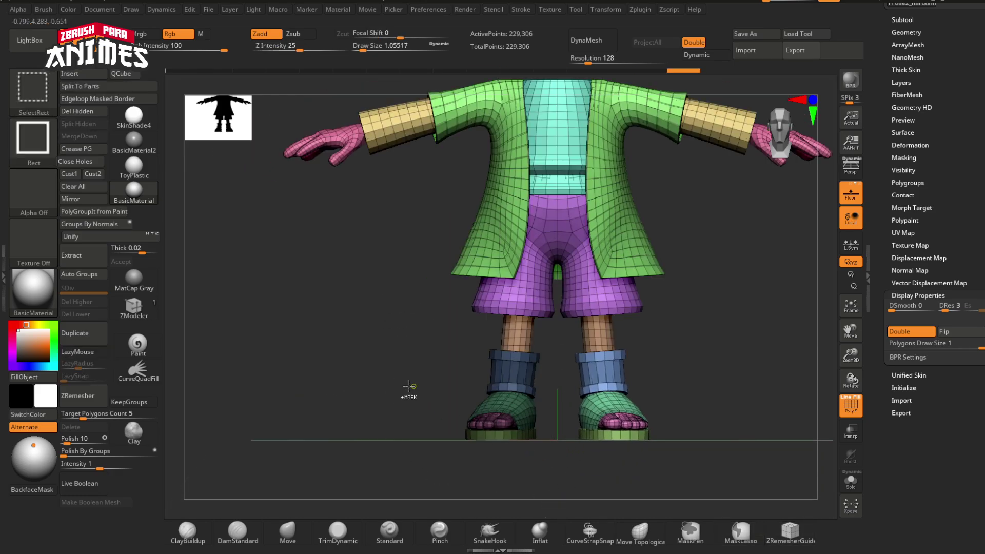
pyautogui.keyDown('ctrl'); pyautogui.click(409, 385); pyautogui.keyUp('ctrl')
# Center the gizmo on the unmasked feet, slightly enlarge the feet, sandals and ankle wraps, and clear the mask
pyautogui.press('w')
pyautogui.keyDown('ctrl'); pyautogui.moveTo(536, 195); pyautogui.dragTo(544, 105, button='right'); pyautogui.keyUp('ctrl')
pyautogui.keyDown('alt'); pyautogui.moveTo(543, 106); pyautogui.dragTo(530, 216, button='right'); pyautogui.keyUp('alt')
pyautogui.click(518, 133)
pyautogui.keyDown('alt'); pyautogui.moveTo(508, 251); pyautogui.dragTo(517, 103, button='right'); pyautogui.keyUp('alt')
pyautogui.keyDown('ctrl'); pyautogui.moveTo(517, 103); pyautogui.dragTo(524, 428, button='right'); pyautogui.keyUp('ctrl')
pyautogui.moveTo(484, 343); pyautogui.dragTo(500, 348)
pyautogui.press('q')
pyautogui.keyDown('ctrl'); pyautogui.moveTo(418, 431); pyautogui.dragTo(409, 354, button='right'); pyautogui.keyUp('ctrl')
pyautogui.keyDown('ctrl'); pyautogui.moveTo(408, 354); pyautogui.dragTo(423, 333); pyautogui.keyUp('ctrl')
pyautogui.hotkey('shift', 'f')
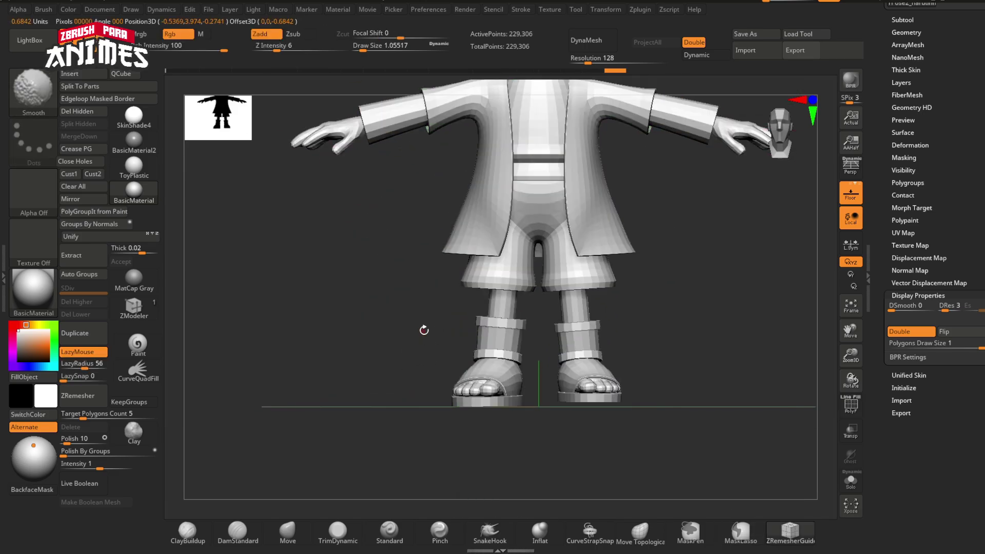
# Check the resized feet and transfer the posing mesh's changes back to the original subtools with Transpose Master
pyautogui.keyDown('ctrl'); pyautogui.moveTo(424, 330); pyautogui.dragTo(428, 272, button='right'); pyautogui.keyUp('ctrl')
pyautogui.moveTo(521, 352); pyautogui.dragTo(573, 389, button='right')
pyautogui.keyDown('ctrl'); pyautogui.moveTo(574, 388); pyautogui.dragTo(577, 423, button='right'); pyautogui.keyUp('ctrl')
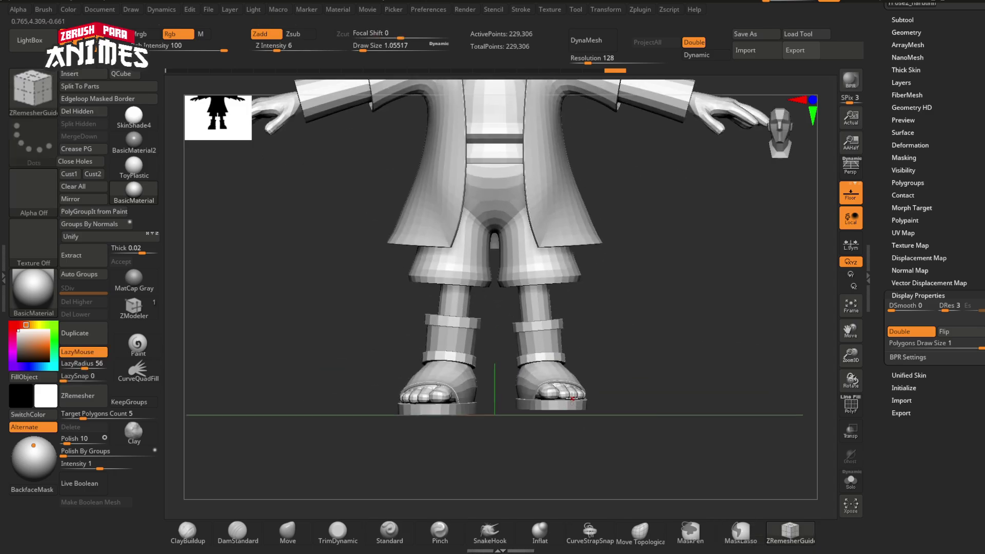
pyautogui.click(647, 10)
pyautogui.click(721, 246)
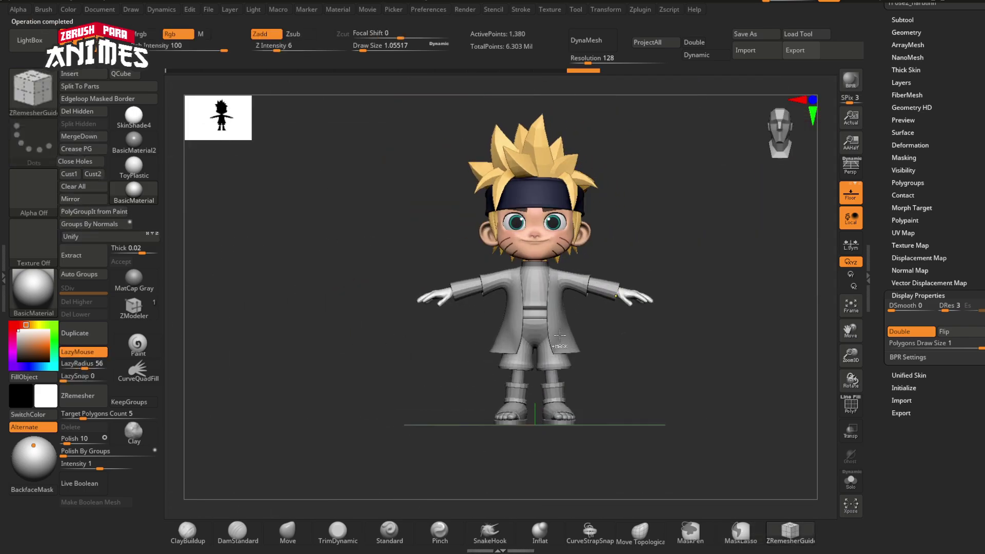
# Bring up the Naruto reference and color the dark clothing parts dark grey using BasicMaterial with Mrgb enabled
pyautogui.hotkey('alt', 'Tab')
pyautogui.keyDown('alt'); pyautogui.moveTo(415, 330); pyautogui.dragTo(352, 312); pyautogui.keyUp('alt')
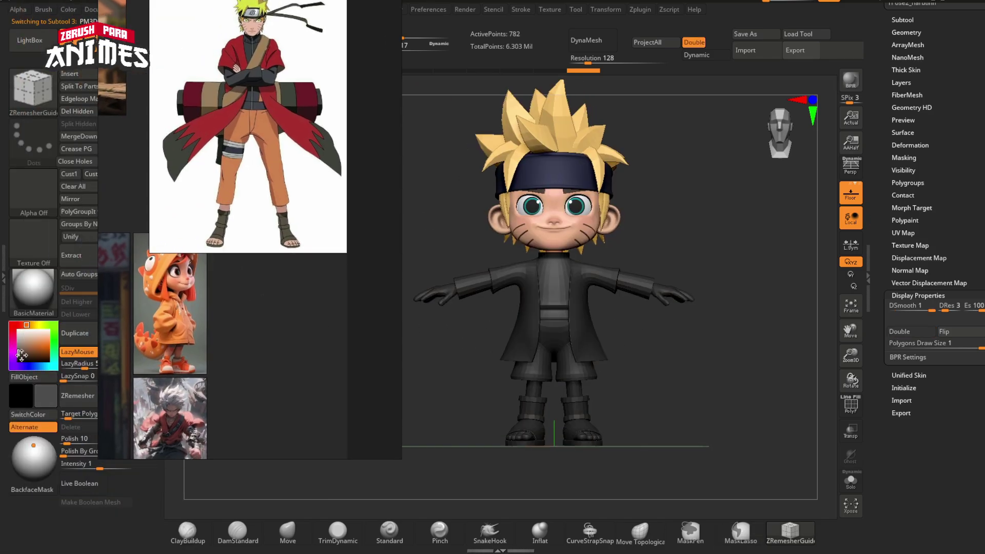
pyautogui.click(130, 125)
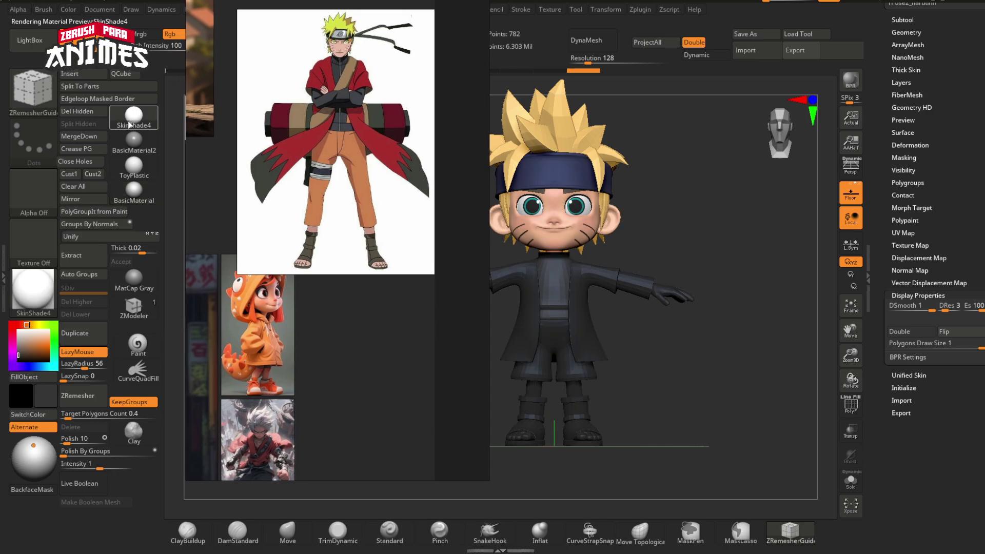
pyautogui.click(132, 202)
pyautogui.click(143, 35)
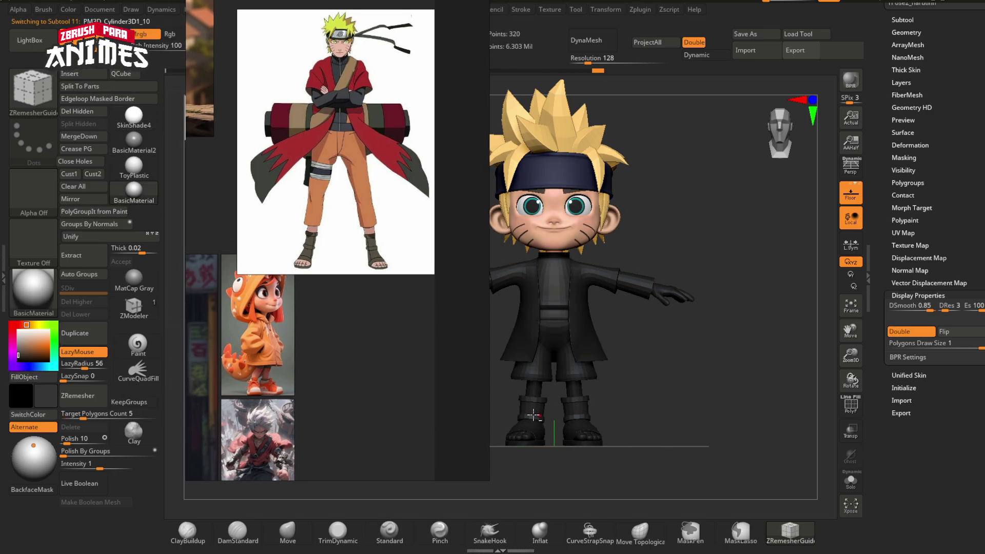
# Color the open coat red to match the reference
pyautogui.click(26, 340)
pyautogui.keyDown('alt'); pyautogui.click(523, 338); pyautogui.keyUp('alt')
pyautogui.click(19, 325)
pyautogui.moveTo(41, 346); pyautogui.dragTo(32, 344)
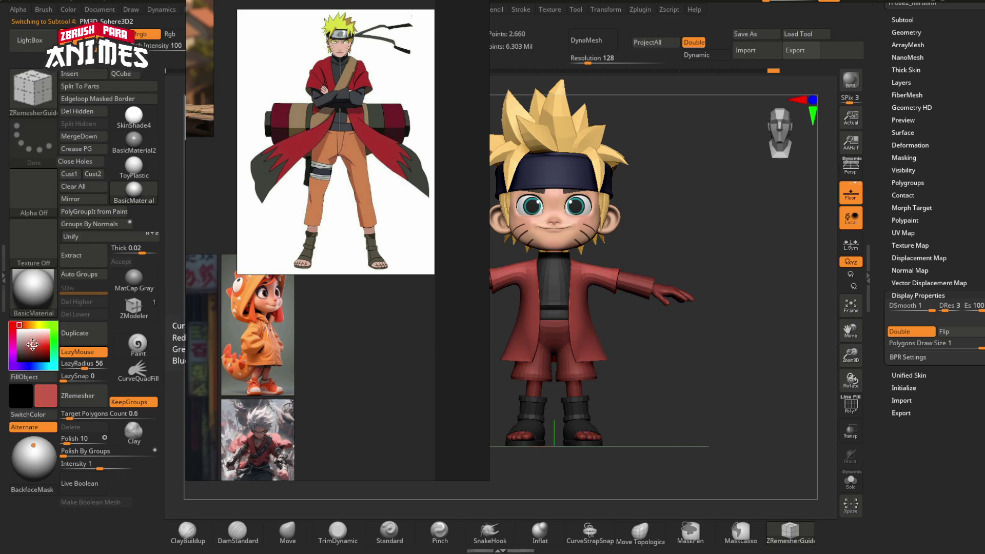
# Color the shorts orange to match the reference
pyautogui.click(30, 325)
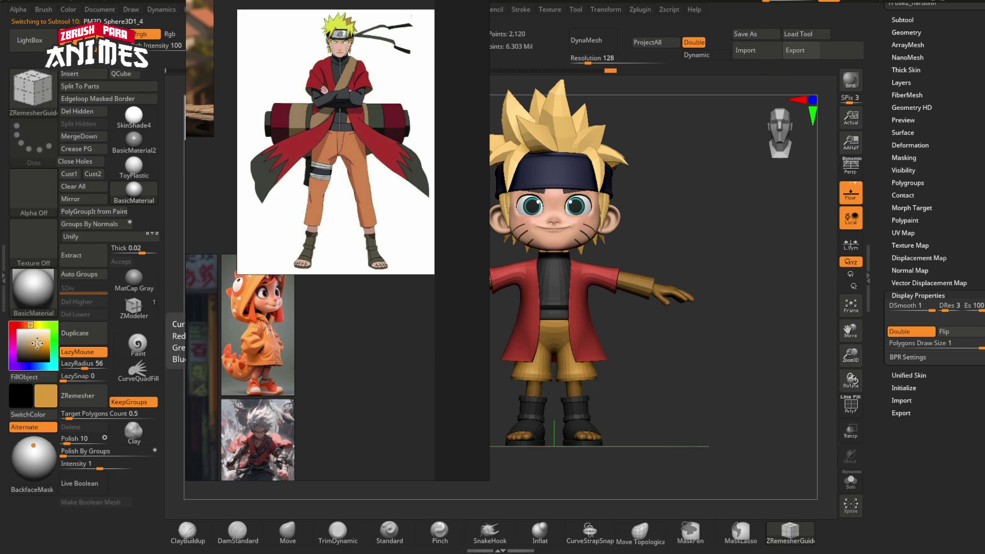
pyautogui.click(26, 325)
pyautogui.keyDown('alt'); pyautogui.click(574, 388); pyautogui.keyUp('alt')
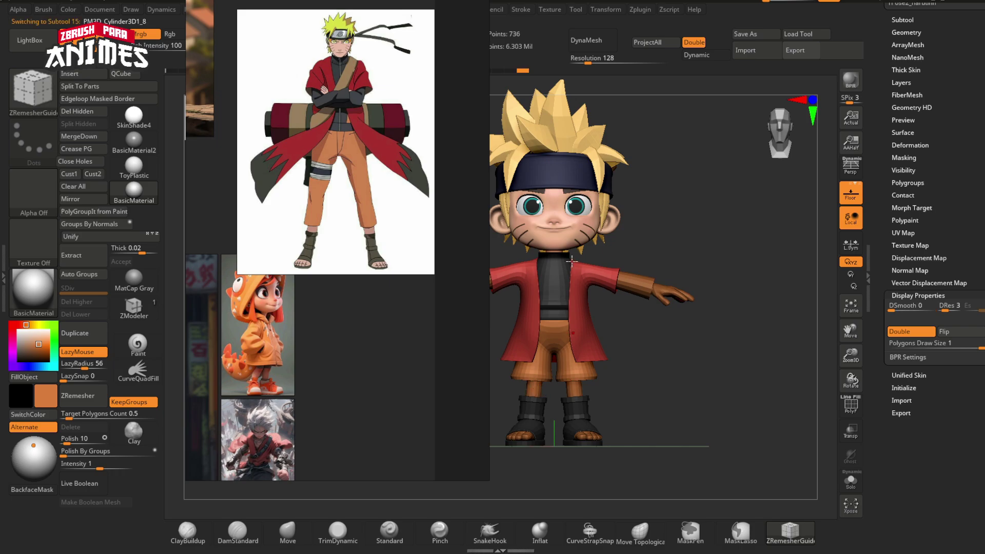
# Using SkinShade4, color the sleeves dark grey and the hands and feet in skin tone, then move the reference aside
pyautogui.press('c')
pyautogui.click(134, 117)
pyautogui.keyDown('alt'); pyautogui.click(555, 289); pyautogui.keyUp('alt')
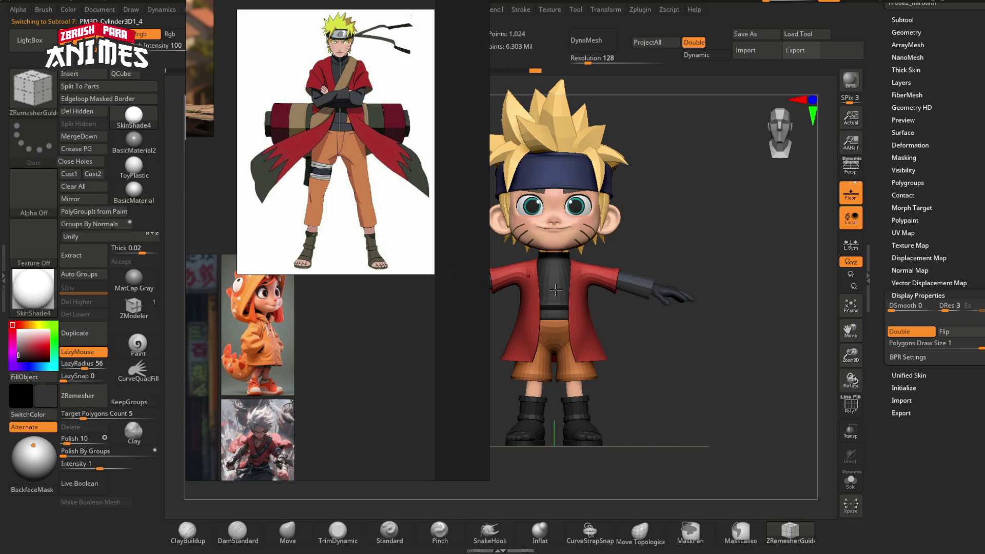
pyautogui.click(47, 381)
pyautogui.keyDown('alt'); pyautogui.click(522, 436); pyautogui.keyUp('alt')
pyautogui.keyDown('alt'); pyautogui.moveTo(581, 320); pyautogui.dragTo(643, 320, button='right'); pyautogui.keyUp('alt')
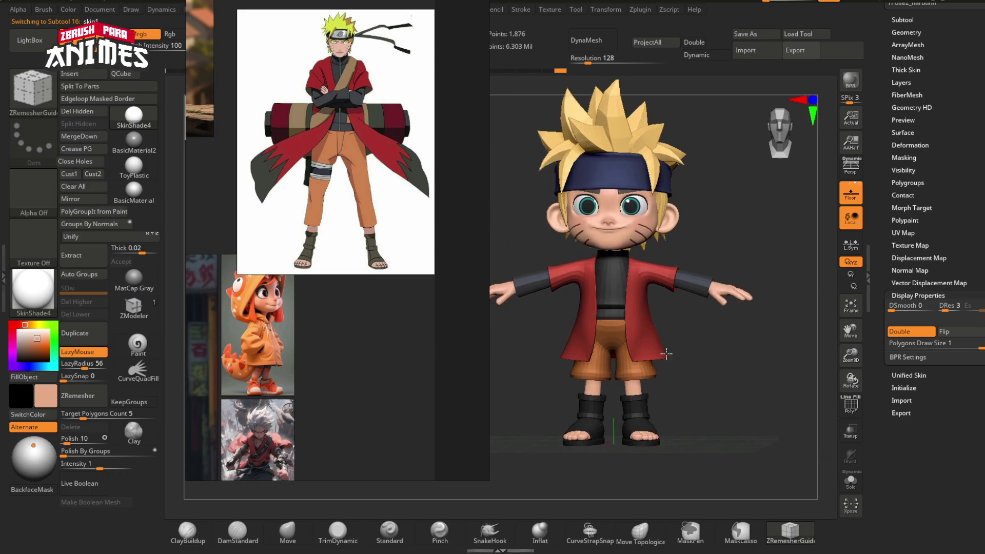
pyautogui.keyDown('shift'); pyautogui.moveTo(667, 352); pyautogui.dragTo(662, 310, button='right'); pyautogui.keyUp('shift')
pyautogui.moveTo(340, 300); pyautogui.dragTo(984, 366, button='right')
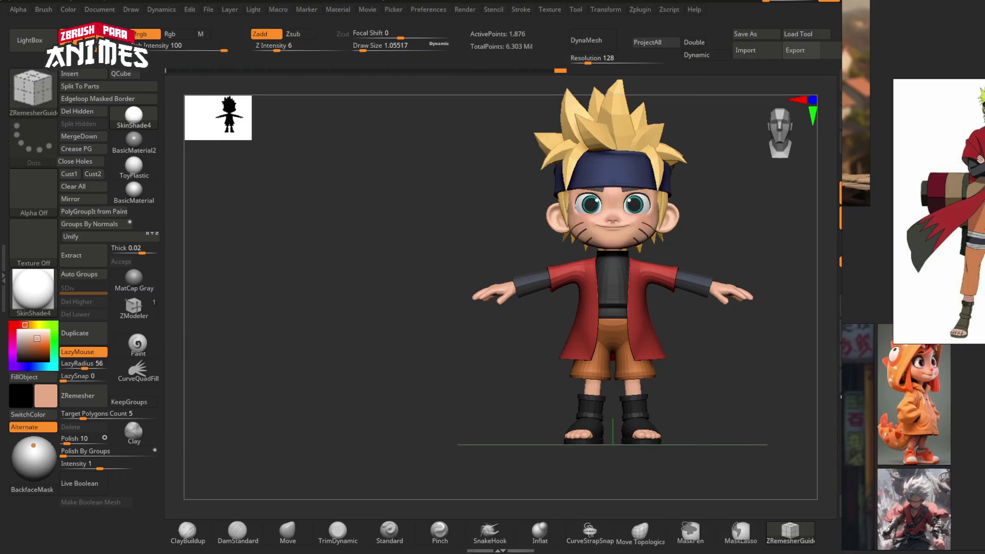
# Duplicate the headband subtool and select the copy with its polyframe shown
pyautogui.keyDown('alt'); pyautogui.moveTo(520, 334); pyautogui.dragTo(484, 341, button='right'); pyautogui.keyUp('alt')
pyautogui.keyDown('alt'); pyautogui.click(487, 221); pyautogui.keyUp('alt')
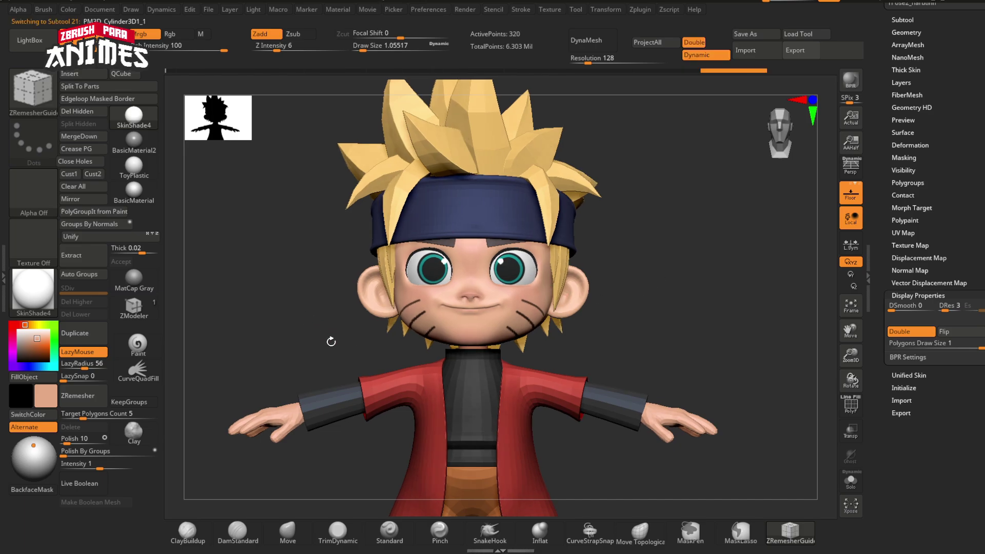
pyautogui.keyDown('alt'); pyautogui.moveTo(330, 340); pyautogui.dragTo(336, 223, button='right'); pyautogui.keyUp('alt')
pyautogui.keyDown('alt'); pyautogui.moveTo(448, 160); pyautogui.dragTo(452, 298, button='right'); pyautogui.keyUp('alt')
pyautogui.hotkey('shift', 'f')
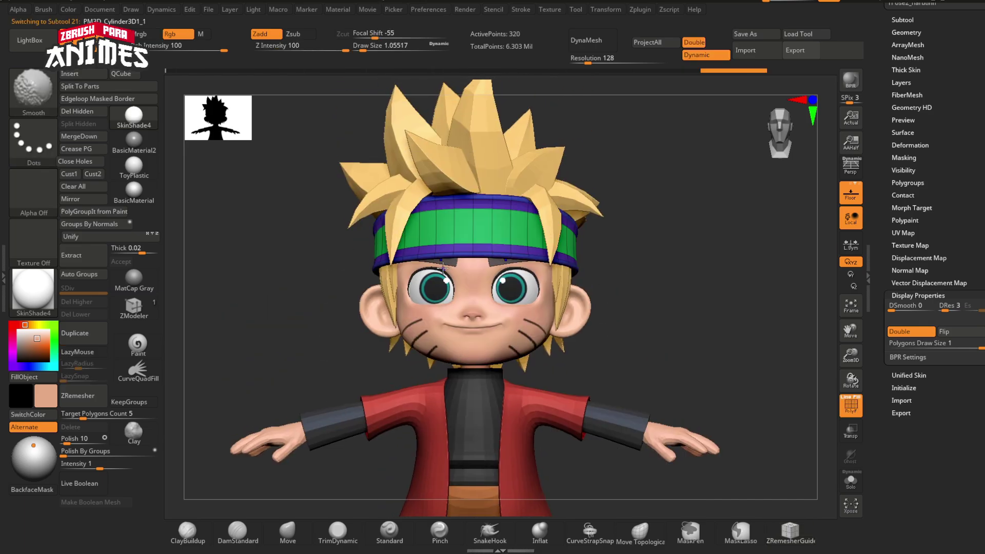
pyautogui.click(97, 333)
pyautogui.moveTo(948, 200); pyautogui.dragTo(944, 355)
pyautogui.click(910, 175)
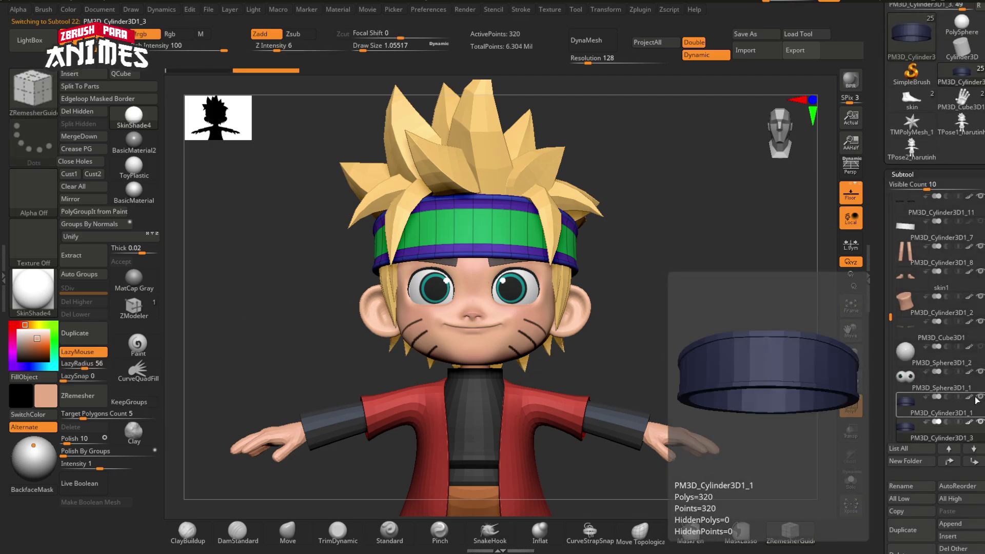
# Turn off dynamic subdivision on the headband copy, divide it four times, and delete its lower subdivision levels
pyautogui.press('ctrl')
pyautogui.keyDown('ctrl'); pyautogui.moveTo(460, 281); pyautogui.dragTo(426, 327, button='right'); pyautogui.keyUp('ctrl')
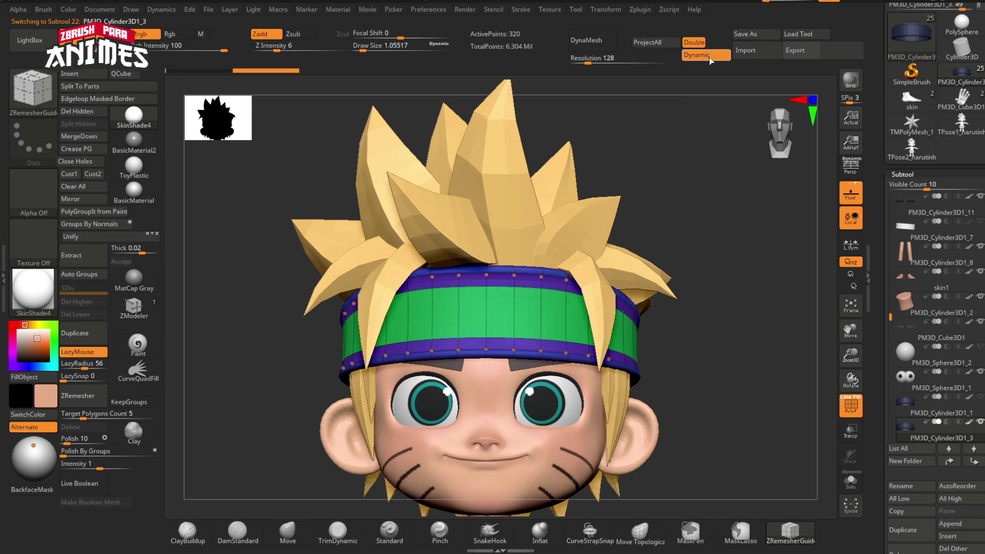
pyautogui.click(711, 61)
pyautogui.keyDown('ctrl'); pyautogui.moveTo(561, 285); pyautogui.dragTo(545, 324, button='right'); pyautogui.keyUp('ctrl')
pyautogui.hotkey('ctrl', 'd')
pyautogui.hotkey('ctrl', 'd')
pyautogui.hotkey('ctrl', 'd')
pyautogui.hotkey('ctrl', 'd')
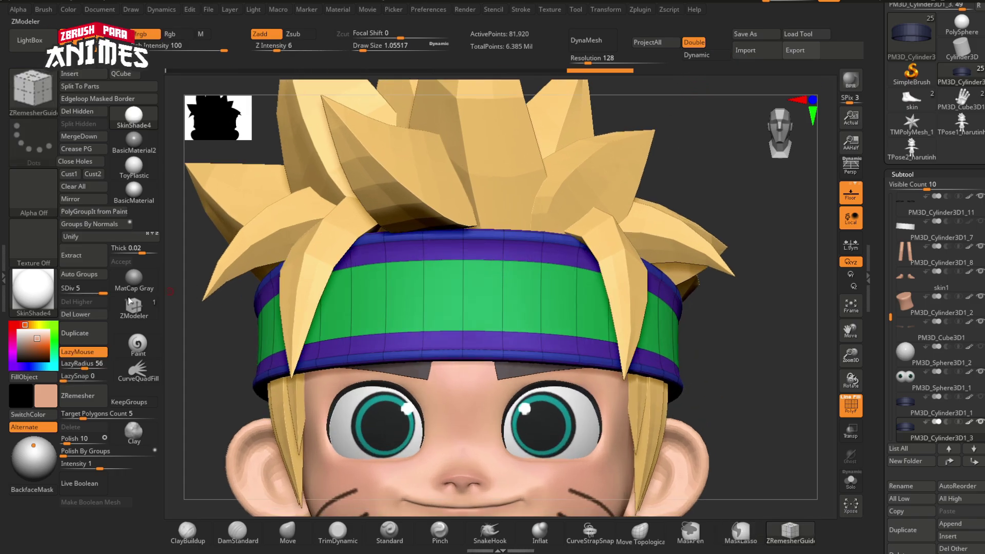
pyautogui.click(86, 366)
pyautogui.click(85, 314)
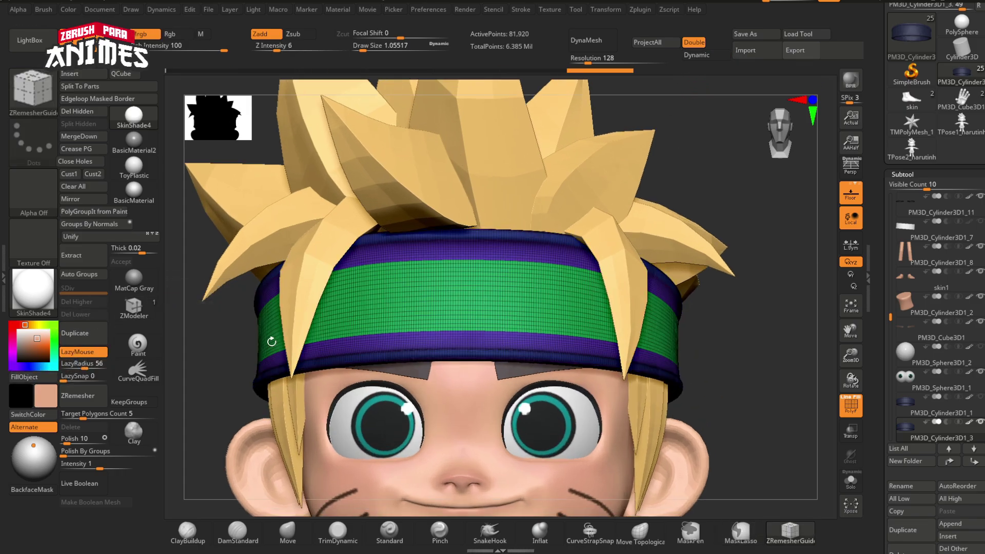
pyautogui.hotkey('shift', 'f')
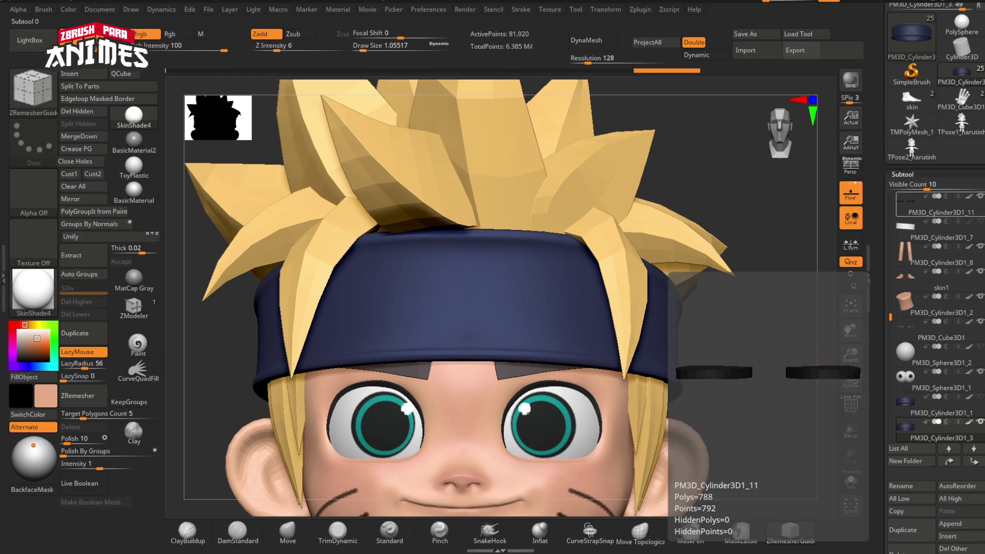
# Browse the reference board and zoom in on the Naruto picture to examine the forehead protector's metal plate
pyautogui.hotkey('alt', 'Tab')
pyautogui.scroll(5, 170, 146)
pyautogui.scroll(-5, 67, 205)
pyautogui.scroll(-6, 66, 221)
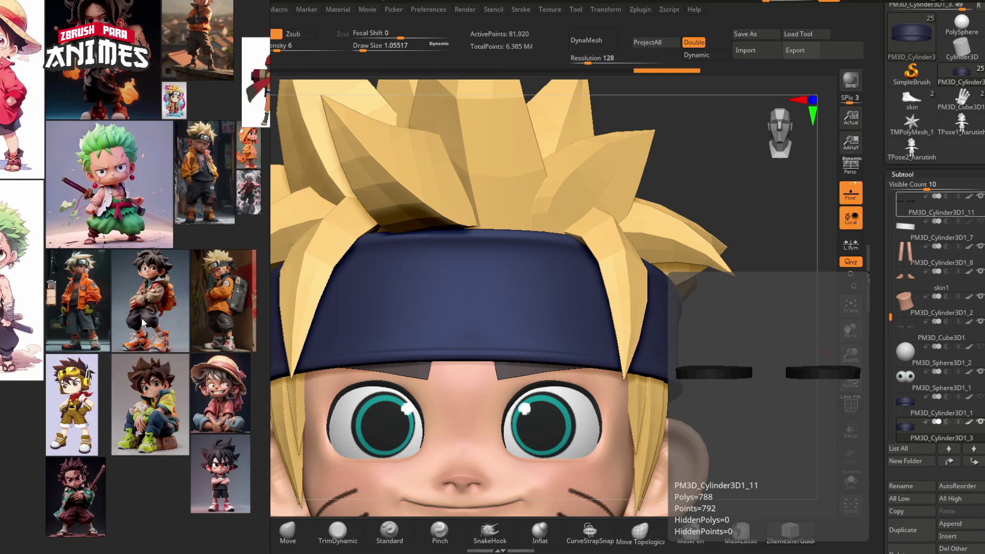
pyautogui.moveTo(31, 328); pyautogui.dragTo(122, 361, button='middle')
pyautogui.scroll(8, 102, 334)
pyautogui.scroll(-5, 102, 331)
pyautogui.scroll(-8, 110, 336)
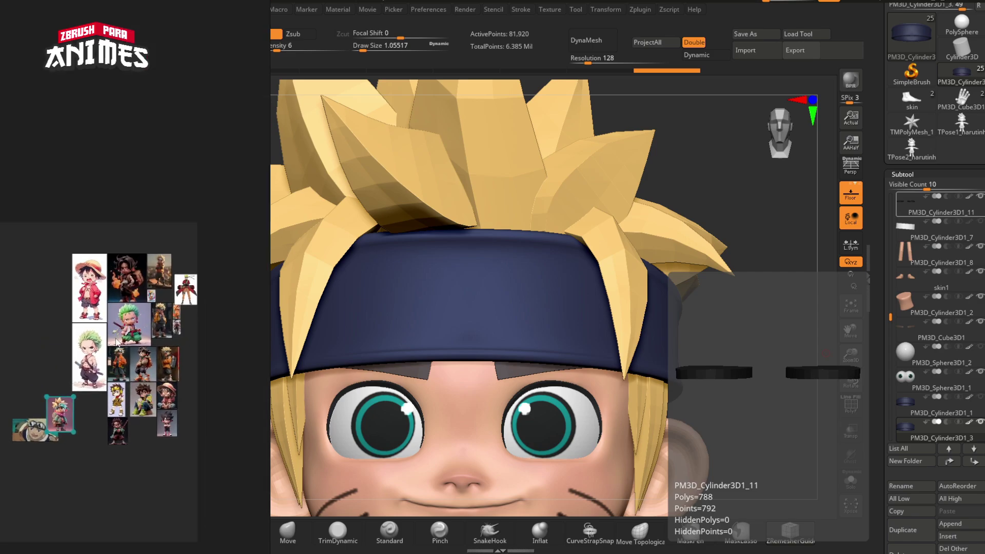
pyautogui.scroll(10, 182, 289)
pyautogui.scroll(-3, 141, 264)
pyautogui.scroll(3, 138, 265)
pyautogui.click(378, 316)
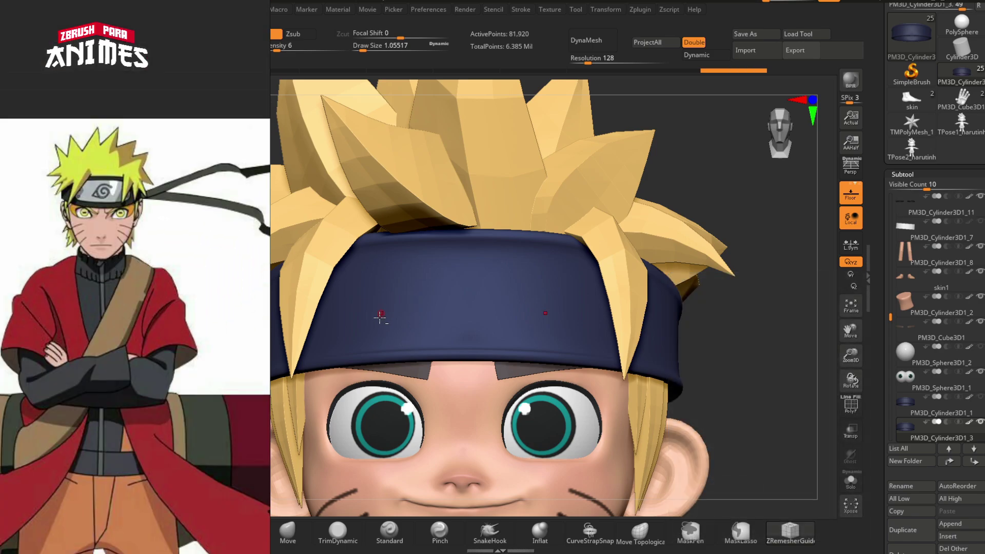
pyautogui.keyDown('alt'); pyautogui.moveTo(378, 316); pyautogui.dragTo(465, 322, button='right'); pyautogui.keyUp('alt')
pyautogui.keyDown('ctrl'); pyautogui.moveTo(451, 336); pyautogui.dragTo(567, 325); pyautogui.keyUp('ctrl')
pyautogui.hotkey('ctrl', 'z')
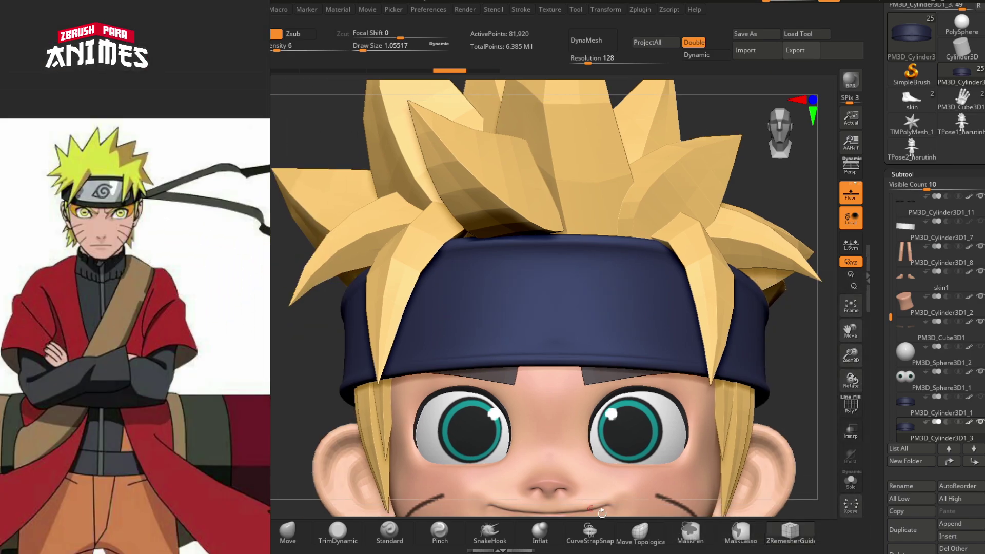
pyautogui.click(690, 534)
pyautogui.click(644, 540)
pyautogui.moveTo(468, 269)
pyautogui.keyDown('ctrl'); pyautogui.mouseDown()
pyautogui.moveTo(618, 331)
pyautogui.moveTo(531, 302)
pyautogui.mouseUp(); pyautogui.keyUp('ctrl')
pyautogui.hotkey('ctrl', 'z')
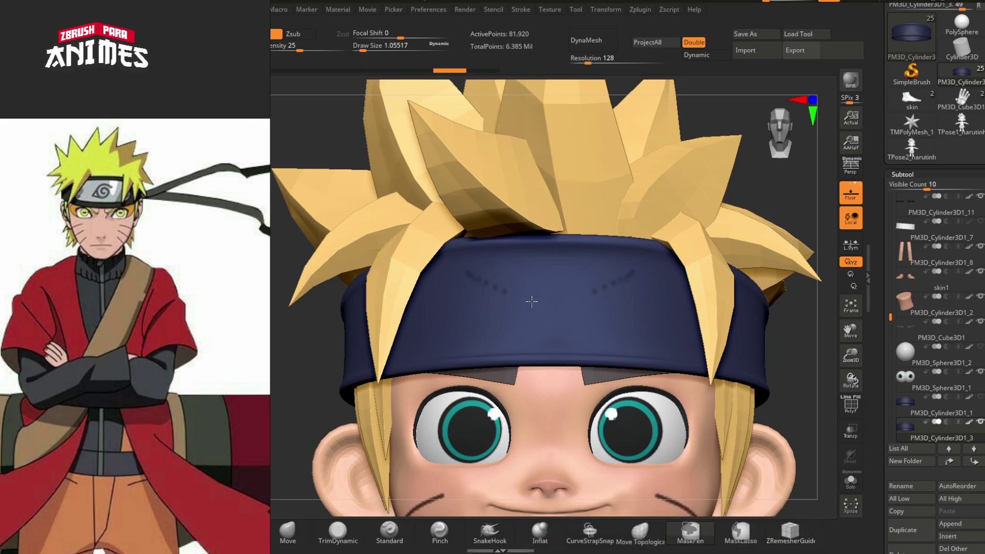
# Mask a symmetrical rounded rectangle for the metal plate on the headband's front with MaskLasso
pyautogui.click(790, 532)
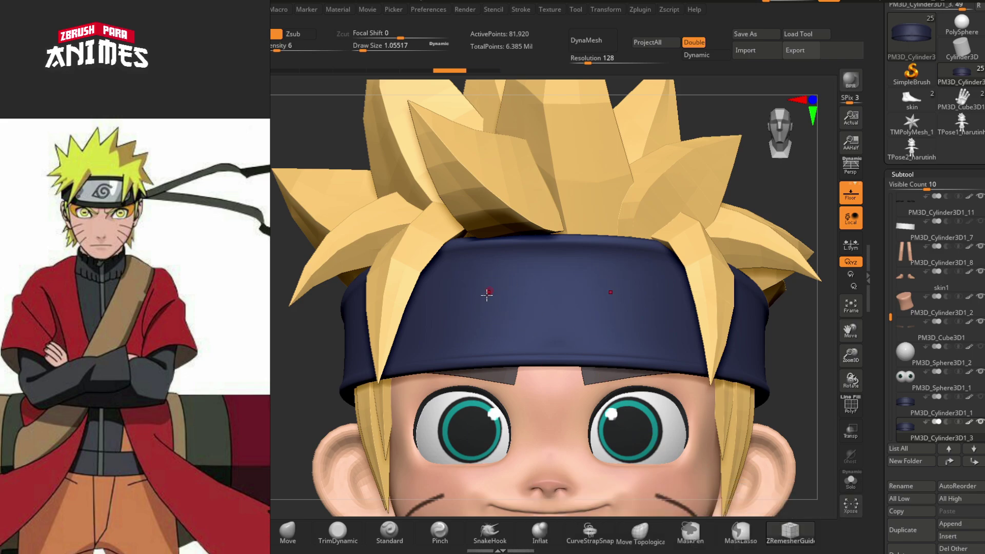
pyautogui.moveTo(445, 268)
pyautogui.keyDown('ctrl'); pyautogui.mouseDown()
pyautogui.moveTo(560, 313)
pyautogui.moveTo(555, 341)
pyautogui.mouseUp(); pyautogui.keyUp('ctrl')
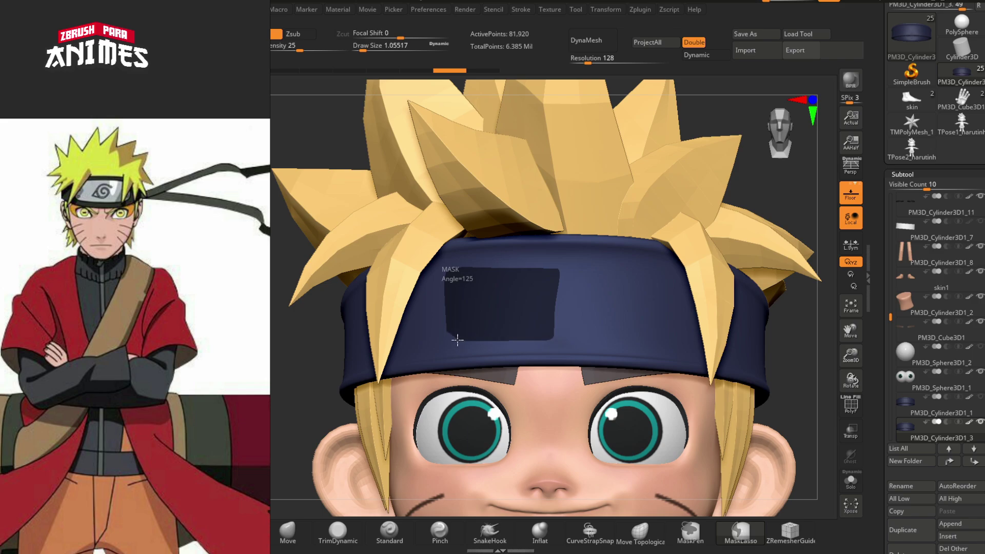
pyautogui.keyDown('ctrl'); pyautogui.moveTo(457, 341); pyautogui.dragTo(450, 339); pyautogui.keyUp('ctrl')
pyautogui.moveTo(468, 340)
pyautogui.keyDown('ctrl'); pyautogui.mouseDown(button='right')
pyautogui.moveTo(513, 315)
pyautogui.moveTo(516, 343)
pyautogui.mouseUp(button='right'); pyautogui.keyUp('ctrl')
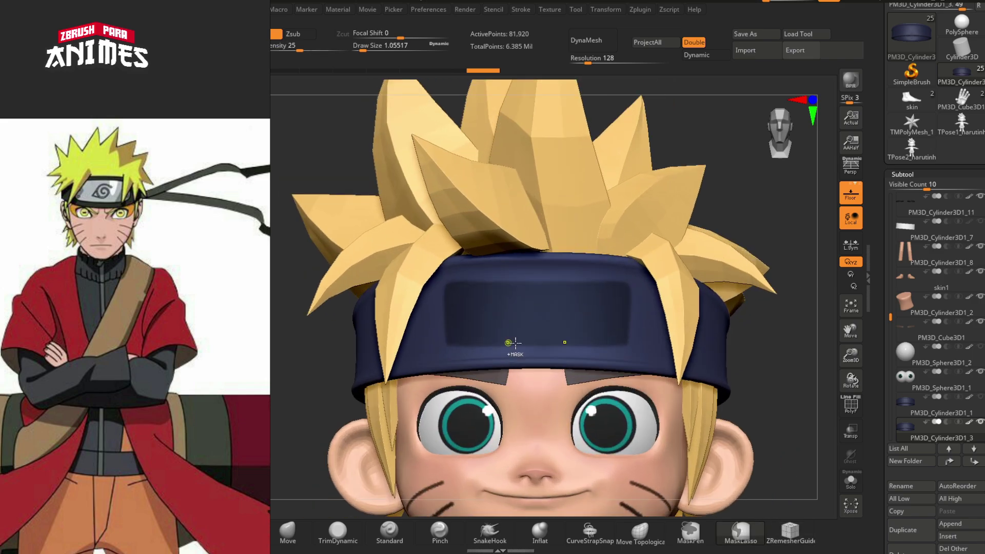
# Clear the headband mask and redraw a slightly smaller symmetrical rounded rectangle on its front with MaskLasso
pyautogui.keyDown('ctrl'); pyautogui.moveTo(296, 351); pyautogui.dragTo(304, 357); pyautogui.keyUp('ctrl')
pyautogui.keyDown('ctrl'); pyautogui.moveTo(486, 287); pyautogui.dragTo(546, 314); pyautogui.keyUp('ctrl')
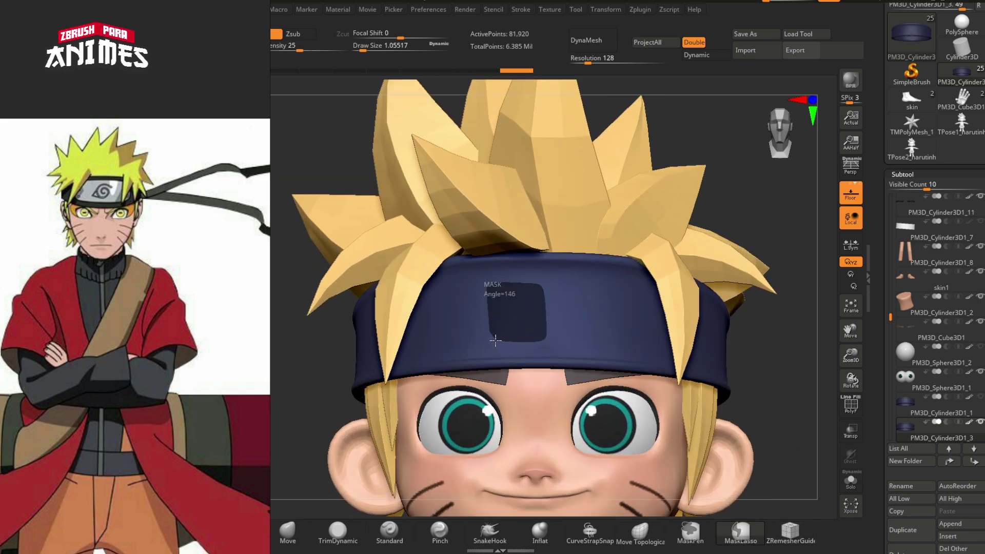
pyautogui.keyDown('ctrl'); pyautogui.moveTo(496, 340); pyautogui.dragTo(490, 336); pyautogui.keyUp('ctrl')
pyautogui.moveTo(499, 284)
pyautogui.keyDown('ctrl'); pyautogui.mouseDown()
pyautogui.moveTo(453, 340)
pyautogui.moveTo(519, 341)
pyautogui.mouseUp(); pyautogui.keyUp('ctrl')
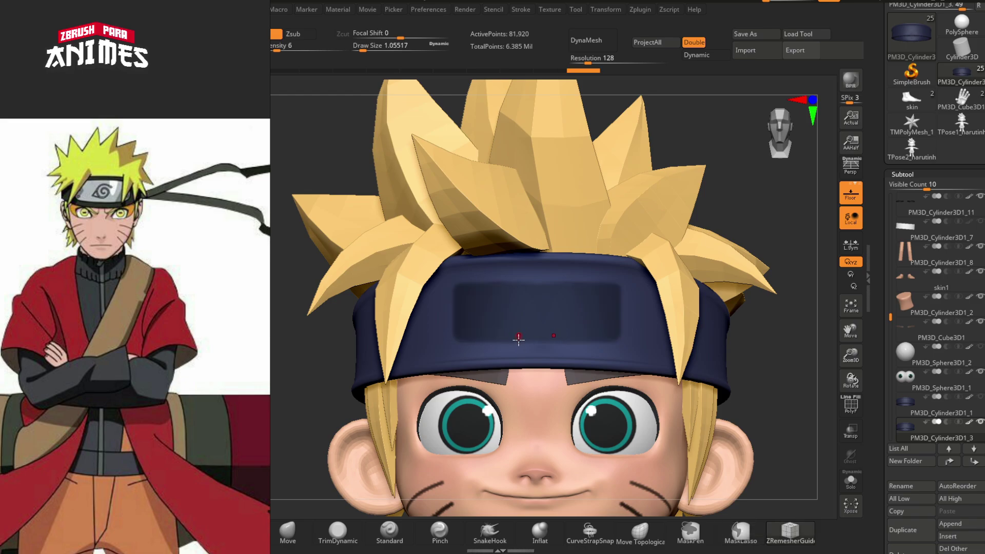
pyautogui.keyDown('ctrl'); pyautogui.moveTo(519, 341); pyautogui.dragTo(529, 369, button='right'); pyautogui.keyUp('ctrl')
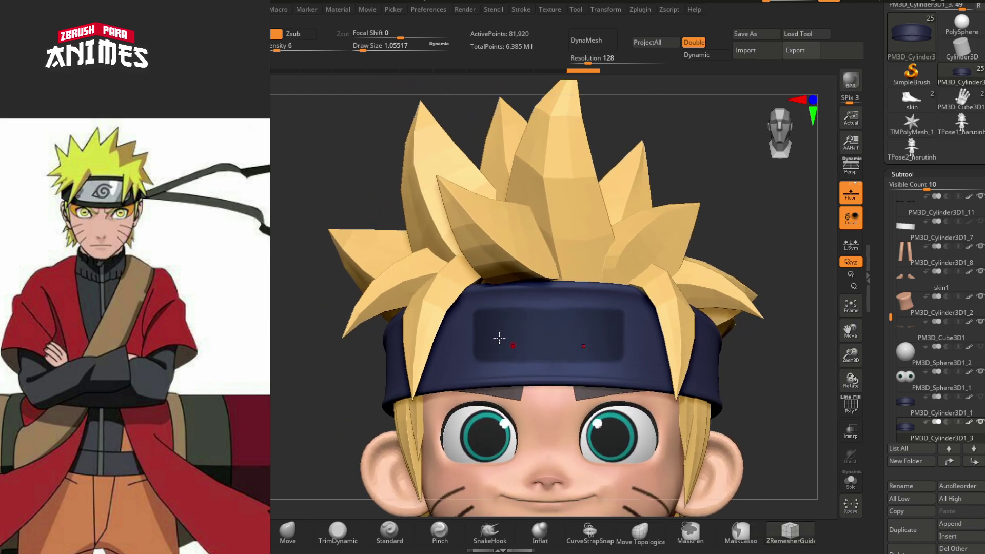
# Edgeloop the masked border, isolate the metal plate area, delete the hidden rest of the headband copy, and assign the plate one polygroup
pyautogui.click(109, 99)
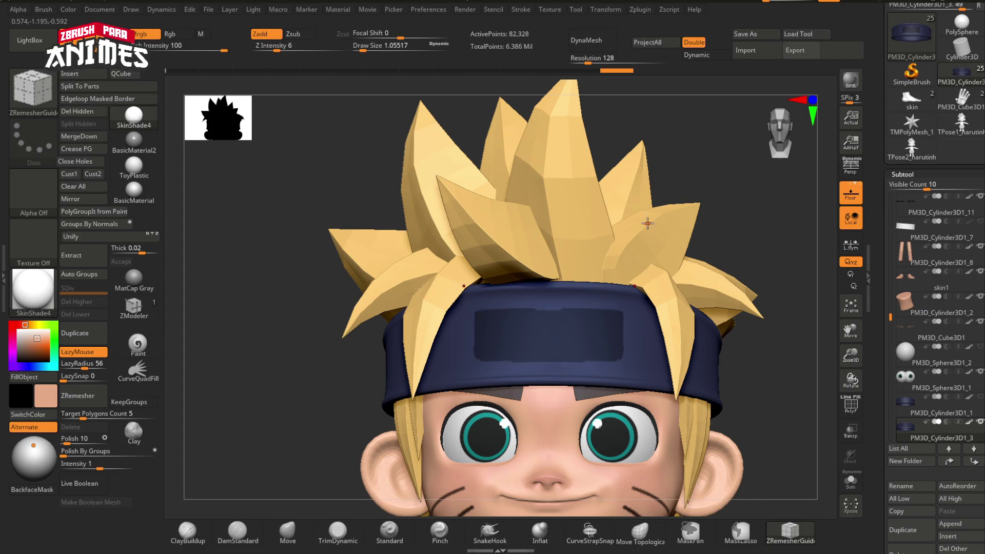
pyautogui.hotkey('shift', 'f')
pyautogui.keyDown('ctrl'); pyautogui.moveTo(362, 356); pyautogui.dragTo(372, 367); pyautogui.keyUp('ctrl')
pyautogui.keyDown('ctrl'); pyautogui.moveTo(523, 377); pyautogui.dragTo(560, 428, button='right'); pyautogui.keyUp('ctrl')
pyautogui.keyDown('ctrl'); pyautogui.keyDown('shift'); pyautogui.click(538, 282); pyautogui.keyUp('shift'); pyautogui.keyUp('ctrl')
pyautogui.keyDown('ctrl'); pyautogui.moveTo(528, 323); pyautogui.dragTo(477, 282, button='right'); pyautogui.keyUp('ctrl')
pyautogui.click(84, 112)
pyautogui.hotkey('ctrl', 'w')
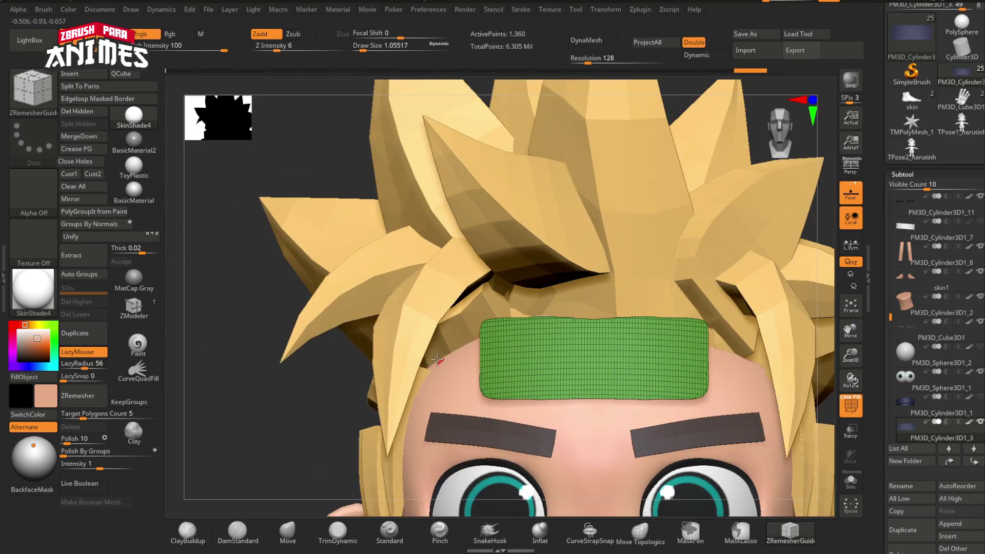
# ZRemesh the plate repeatedly with decreasing target polygon counts of 1, 0.5 and finally 0.1
pyautogui.click(126, 416)
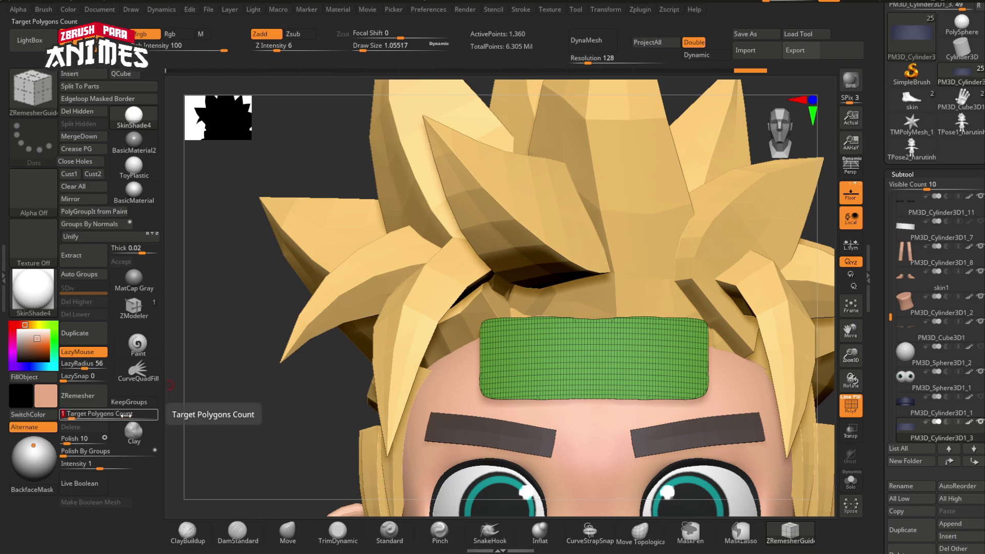
pyautogui.click(81, 396)
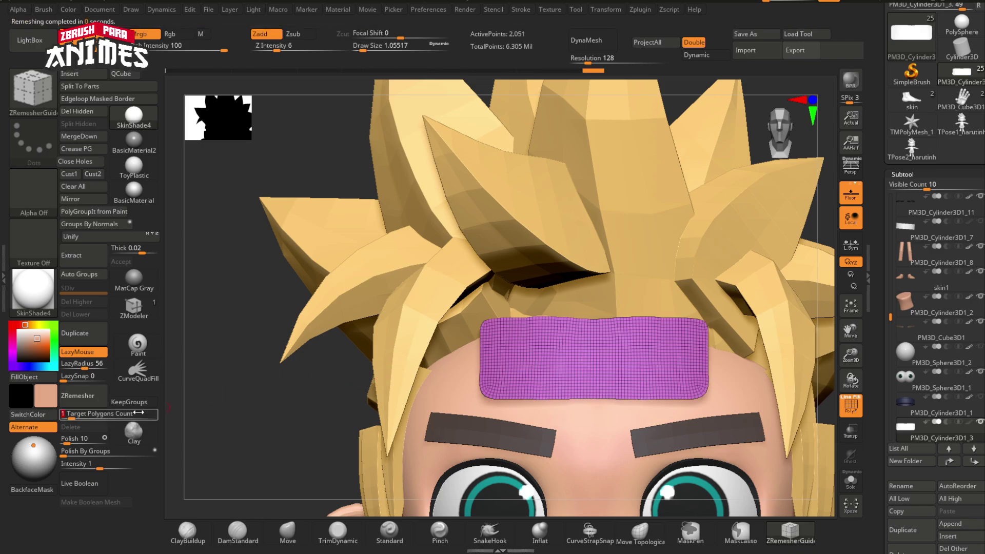
pyautogui.press('Return')
pyautogui.click(81, 396)
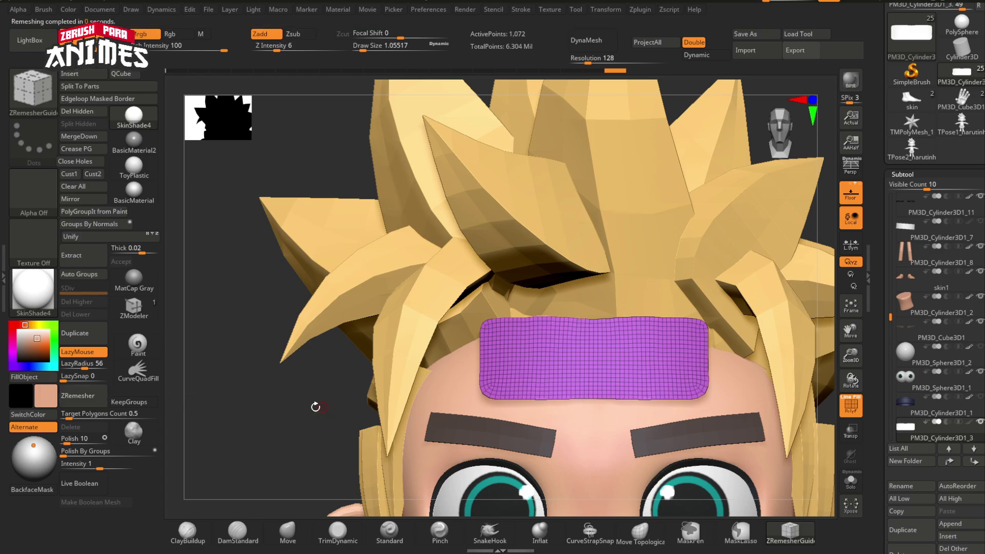
pyautogui.write('.2')
pyautogui.press('Return')
pyautogui.click(77, 396)
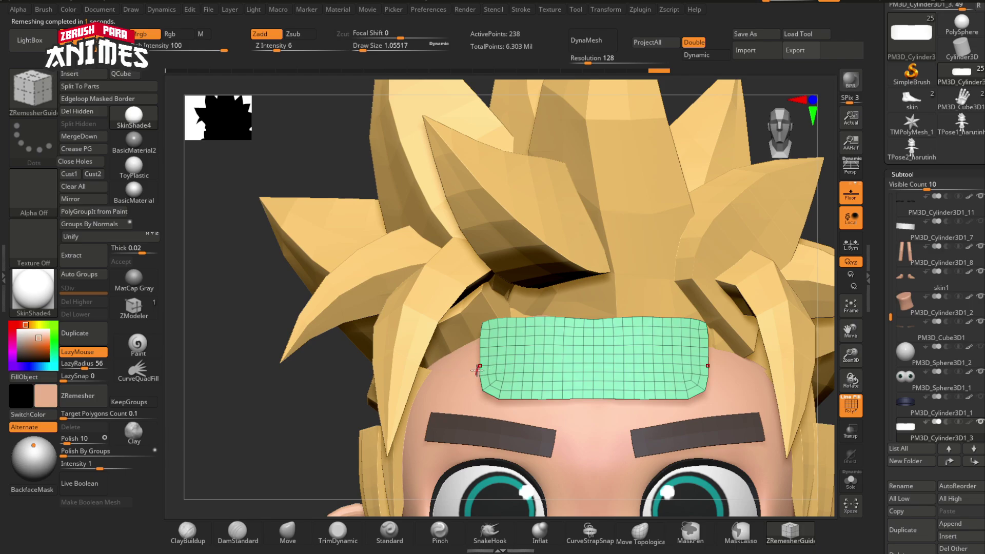
# Set the active color to white and ZRemesh the plate once more at a 0.1 target polygon count
pyautogui.click(57, 391)
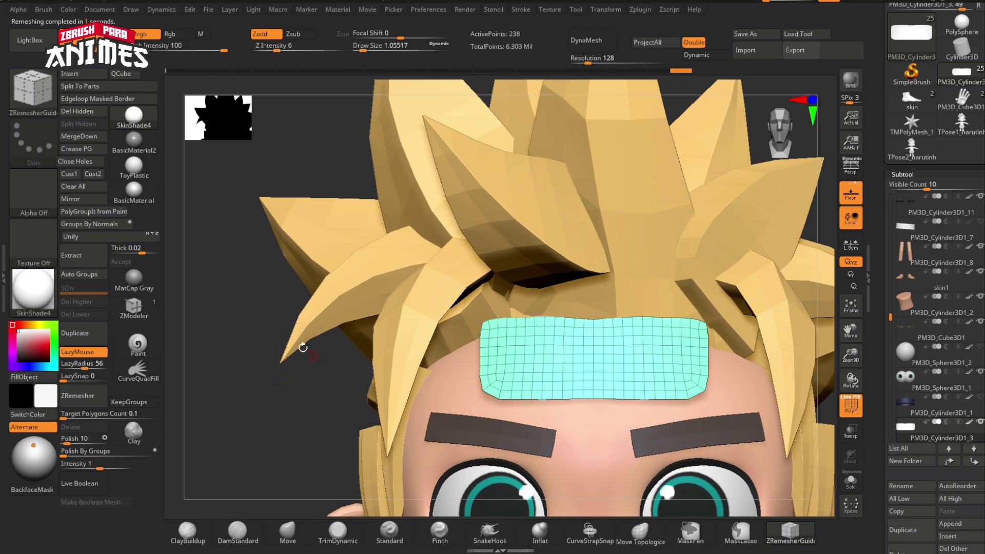
pyautogui.keyDown('ctrl'); pyautogui.moveTo(523, 374); pyautogui.dragTo(543, 398, button='right'); pyautogui.keyUp('ctrl')
pyautogui.click(100, 403)
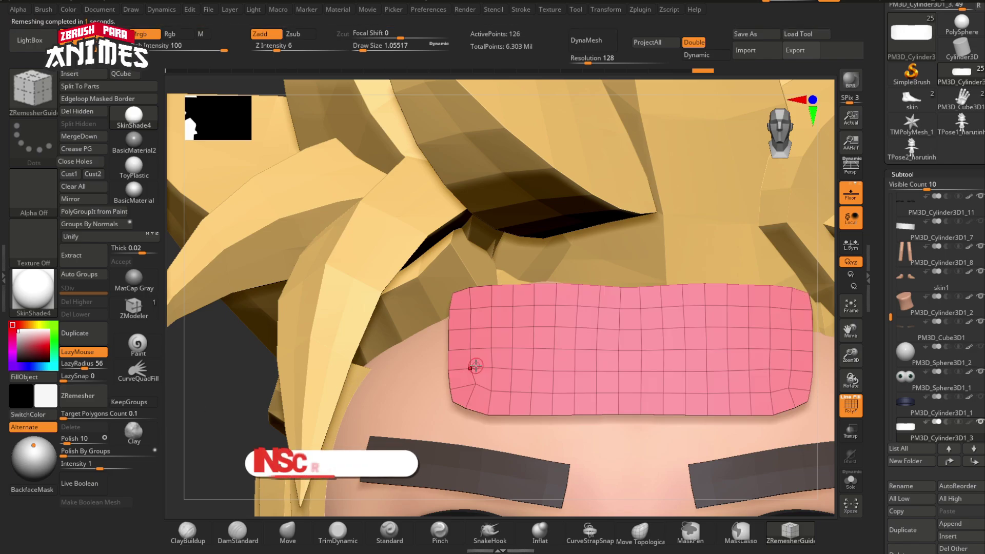
# Delete the plate's outer polyloops at both ends and along its lower edge with ZModeler, removing the rounded corners
pyautogui.keyDown('ctrl'); pyautogui.moveTo(476, 367); pyautogui.dragTo(398, 346, button='right'); pyautogui.keyUp('ctrl')
pyautogui.keyDown('ctrl'); pyautogui.moveTo(615, 391); pyautogui.dragTo(659, 410, button='right'); pyautogui.keyUp('ctrl')
pyautogui.click(134, 308)
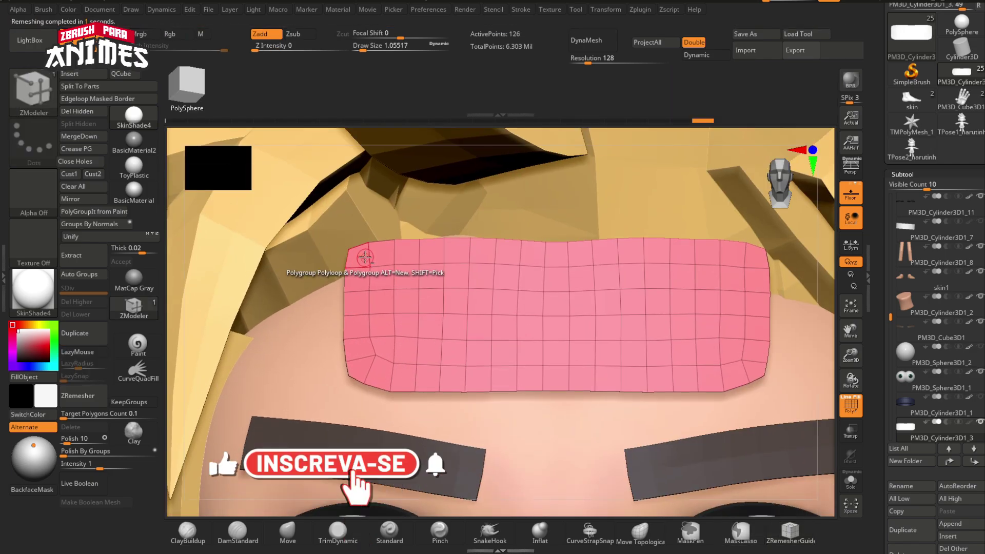
pyautogui.moveTo(362, 256)
pyautogui.keyDown('alt'); pyautogui.mouseDown()
pyautogui.moveTo(354, 316)
pyautogui.moveTo(453, 380)
pyautogui.mouseUp(); pyautogui.keyUp('alt')
pyautogui.hotkey('ctrl', 'z')
pyautogui.press('x')
pyautogui.moveTo(359, 255)
pyautogui.keyDown('alt'); pyautogui.mouseDown()
pyautogui.moveTo(583, 383)
pyautogui.moveTo(760, 265)
pyautogui.mouseUp(); pyautogui.keyUp('alt')
pyautogui.click(761, 264)
pyautogui.click(287, 531)
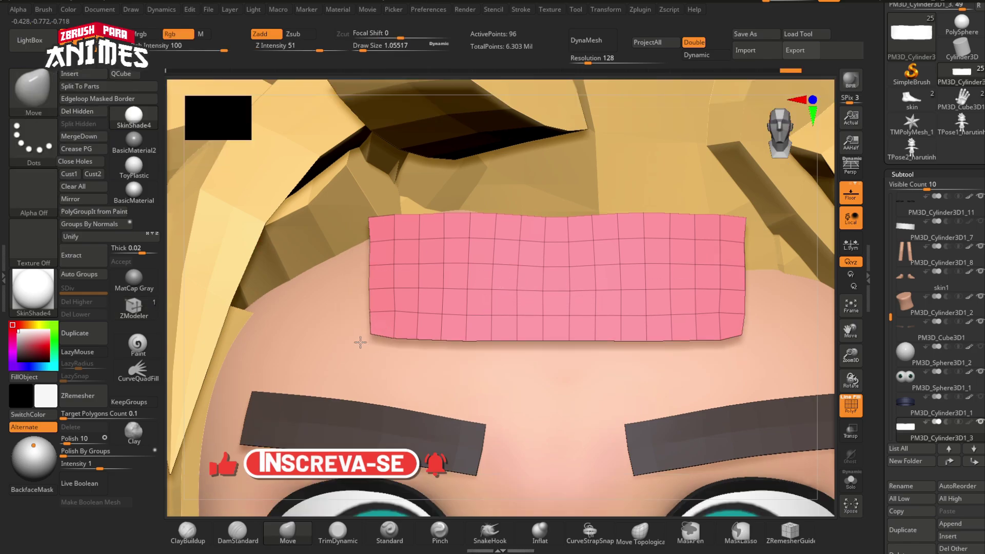
# Bring the headband back into view and position and stretch the plate vertically on its front with the gizmo
pyautogui.press('f')
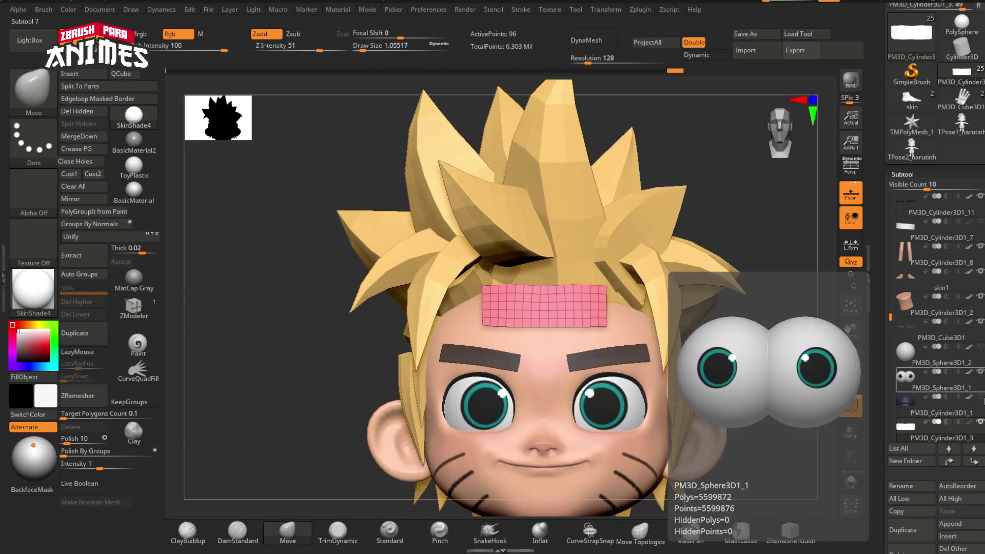
pyautogui.click(850, 480)
pyautogui.keyDown('ctrl'); pyautogui.moveTo(762, 447); pyautogui.dragTo(765, 492, button='right'); pyautogui.keyUp('ctrl')
pyautogui.moveTo(534, 346); pyautogui.dragTo(569, 334, button='right')
pyautogui.press('w')
pyautogui.click(447, 271)
pyautogui.moveTo(557, 290); pyautogui.dragTo(566, 285)
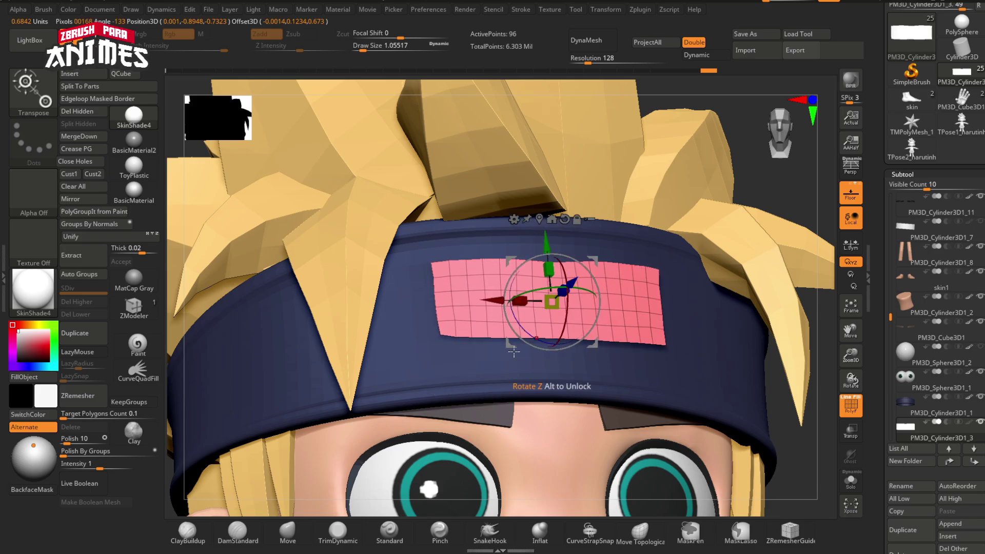
pyautogui.moveTo(590, 303); pyautogui.dragTo(565, 289, button='right')
pyautogui.moveTo(562, 264); pyautogui.dragTo(562, 247)
pyautogui.moveTo(562, 237); pyautogui.dragTo(562, 248)
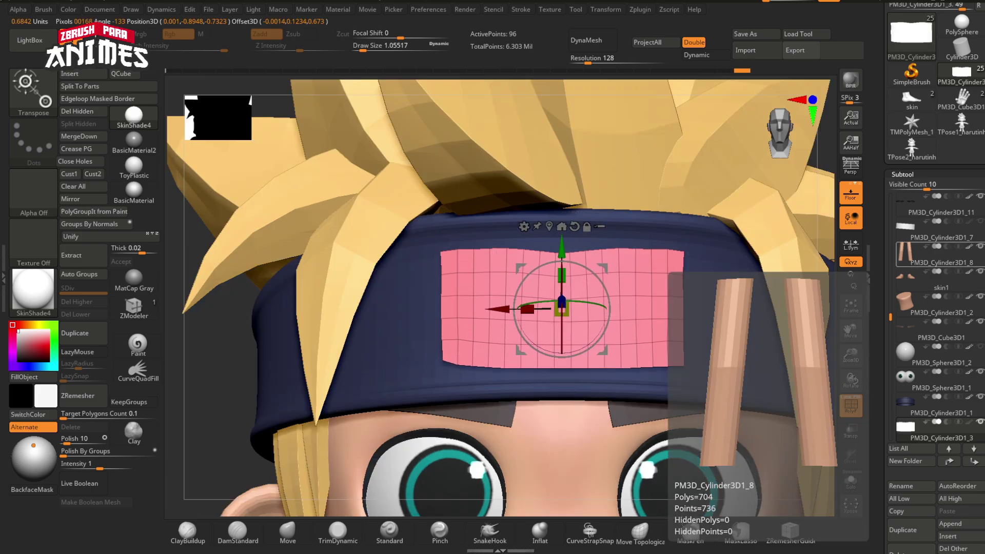
pyautogui.press('q')
# Extrude the whole plate polygroup with ZModeler to give the metal plate thickness
pyautogui.keyDown('ctrl'); pyautogui.moveTo(520, 328); pyautogui.dragTo(526, 250, button='right'); pyautogui.keyUp('ctrl')
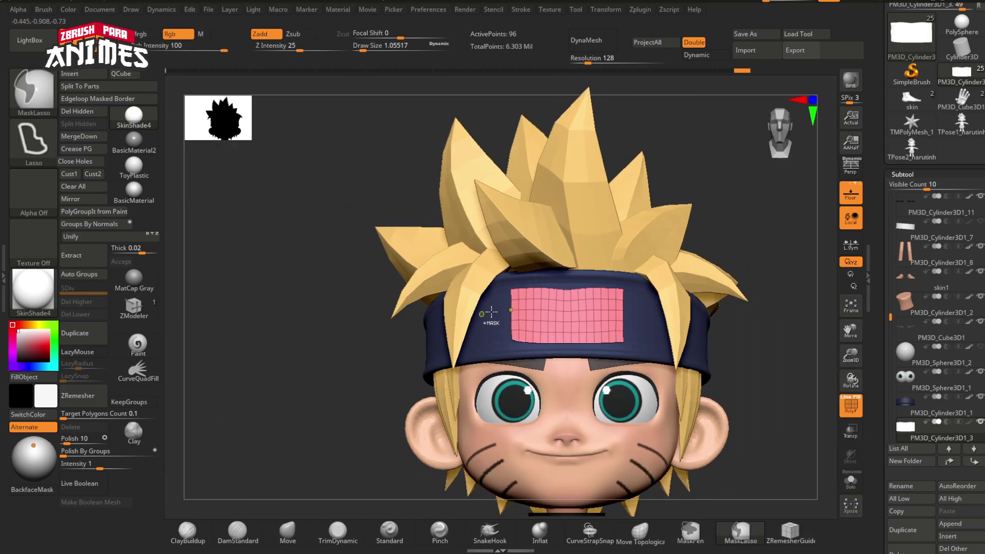
pyautogui.keyDown('ctrl'); pyautogui.moveTo(491, 312); pyautogui.dragTo(495, 369, button='right'); pyautogui.keyUp('ctrl')
pyautogui.moveTo(544, 329); pyautogui.dragTo(559, 344, button='right')
pyautogui.click(134, 308)
pyautogui.keyDown('ctrl'); pyautogui.moveTo(564, 307); pyautogui.dragTo(569, 359, button='right'); pyautogui.keyUp('ctrl')
pyautogui.hotkey('ctrl', 'z')
pyautogui.press('space')
pyautogui.moveTo(620, 403); pyautogui.dragTo(657, 377, button='right')
pyautogui.moveTo(613, 360); pyautogui.dragTo(629, 359)
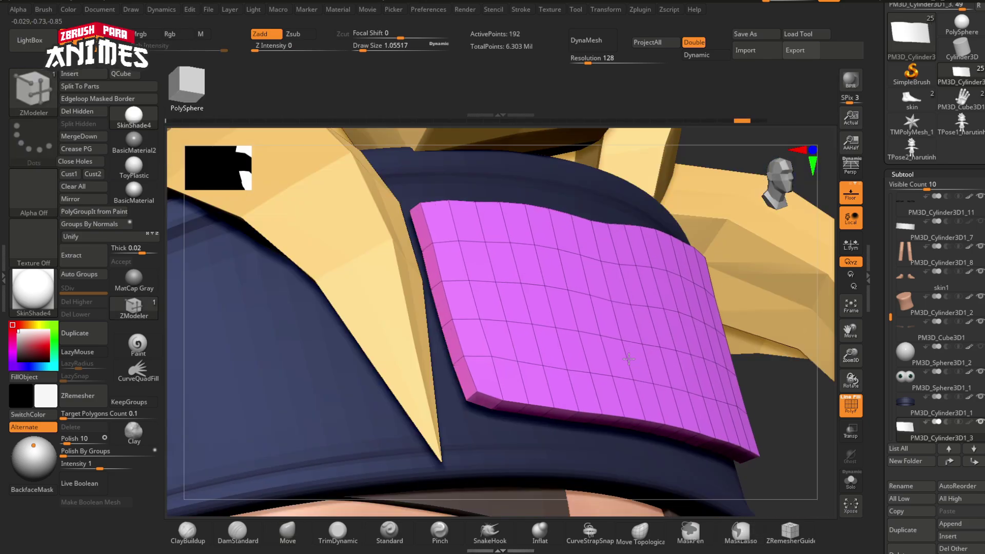
# Group the plate's faces by normals and smooth its outline with Polish By Groups, enlarging the Move brush to about 43
pyautogui.click(95, 224)
pyautogui.keyDown('ctrl'); pyautogui.moveTo(513, 359); pyautogui.dragTo(505, 318, button='right'); pyautogui.keyUp('ctrl')
pyautogui.keyDown('shift'); pyautogui.moveTo(559, 359); pyautogui.dragTo(497, 376, button='right'); pyautogui.keyUp('shift')
pyautogui.click(104, 449)
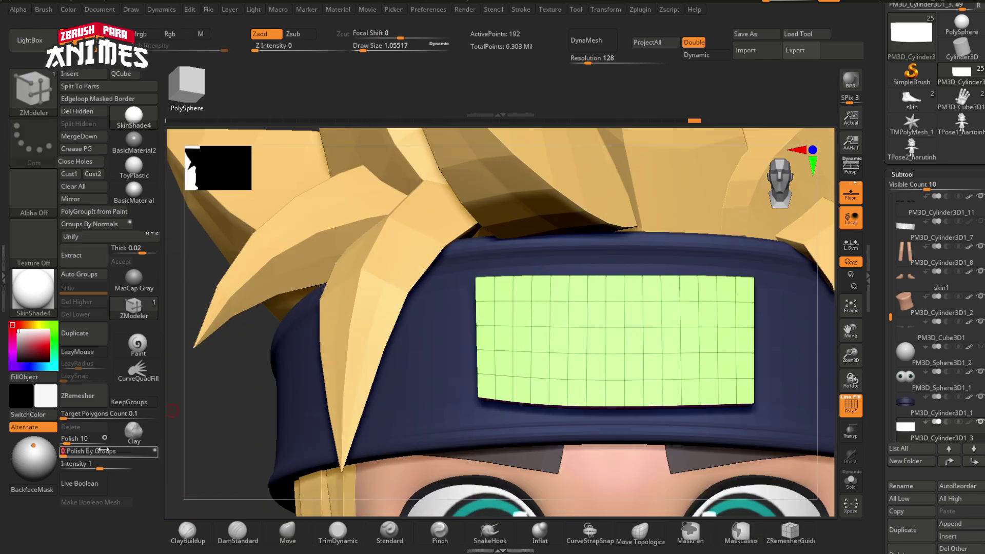
pyautogui.click(396, 49)
pyautogui.click(287, 532)
pyautogui.keyDown('ctrl'); pyautogui.moveTo(579, 382); pyautogui.dragTo(586, 328, button='right'); pyautogui.keyUp('ctrl')
pyautogui.click(100, 451)
# Move the plate slightly down and adjust its depth against the headband with the gizmo, checking the fit from the side
pyautogui.press('w')
pyautogui.moveTo(591, 282); pyautogui.dragTo(591, 290)
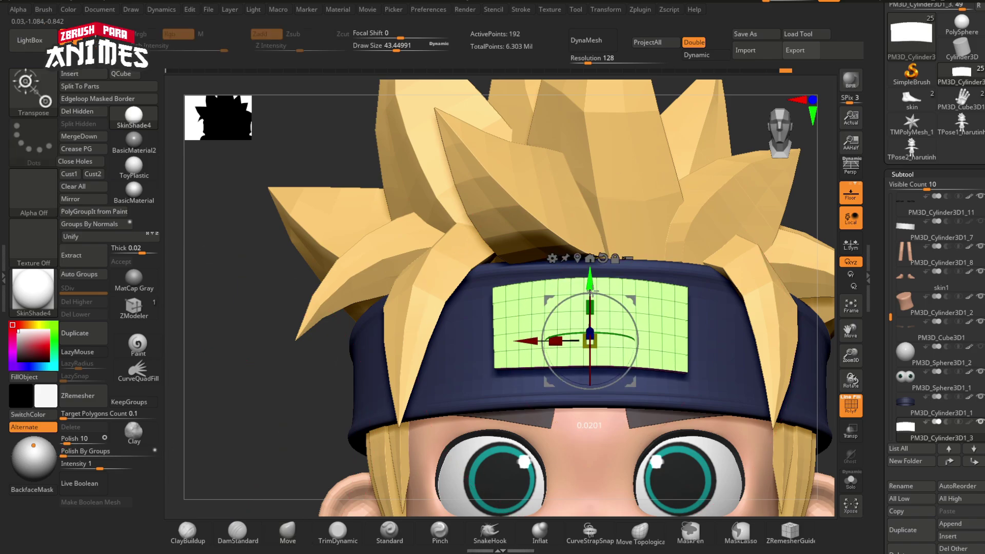
pyautogui.moveTo(580, 328); pyautogui.dragTo(662, 341, button='right')
pyautogui.keyDown('ctrl'); pyautogui.moveTo(544, 359); pyautogui.dragTo(539, 390, button='right'); pyautogui.keyUp('ctrl')
pyautogui.moveTo(480, 380); pyautogui.dragTo(470, 382)
pyautogui.press('q')
pyautogui.moveTo(662, 405); pyautogui.dragTo(584, 428, button='right')
pyautogui.moveTo(661, 431)
pyautogui.mouseDown(button='right')
pyautogui.moveTo(604, 441)
pyautogui.moveTo(608, 318)
pyautogui.mouseUp(button='right')
pyautogui.keyDown('shift'); pyautogui.moveTo(611, 385); pyautogui.dragTo(574, 382, button='right'); pyautogui.keyUp('shift')
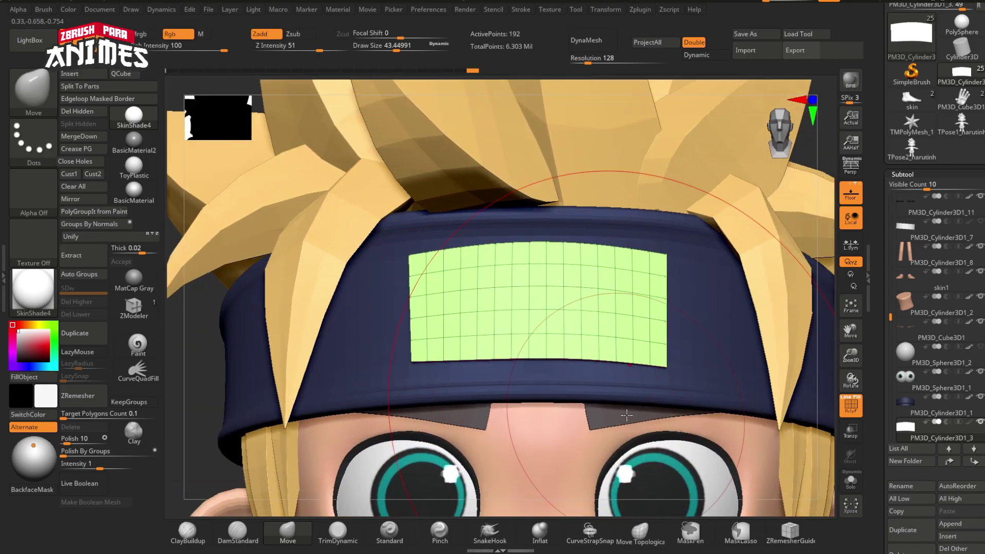
# Compare the plate with the headband's polyframe, reselect the plate, and reduce the draw size to about 3
pyautogui.keyDown('alt'); pyautogui.click(570, 382); pyautogui.keyUp('alt')
pyautogui.moveTo(505, 395)
pyautogui.keyDown('ctrl'); pyautogui.mouseDown(button='right')
pyautogui.moveTo(530, 414)
pyautogui.moveTo(515, 395)
pyautogui.mouseUp(button='right'); pyautogui.keyUp('ctrl')
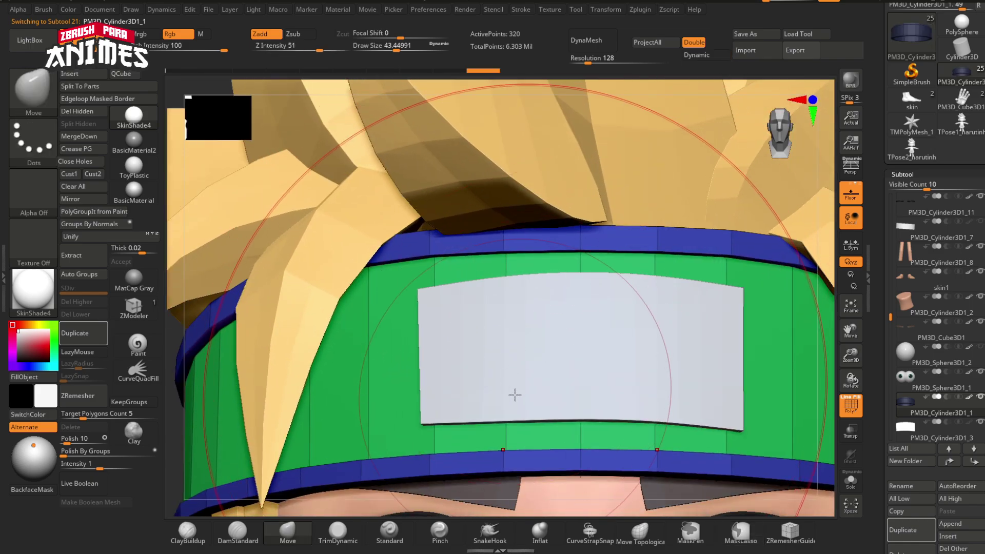
pyautogui.keyDown('alt'); pyautogui.click(515, 395); pyautogui.keyUp('alt')
pyautogui.press('s')
pyautogui.moveTo(542, 368); pyautogui.dragTo(526, 367)
# Delete the plate's surplus vertical edge loops with ZModeler to approximate the headband's wider facets
pyautogui.press('b')
pyautogui.press('z')
pyautogui.press('m')
pyautogui.moveTo(518, 368)
pyautogui.keyDown('ctrl'); pyautogui.mouseDown(button='right')
pyautogui.moveTo(488, 336)
pyautogui.moveTo(441, 327)
pyautogui.moveTo(497, 341)
pyautogui.mouseUp(button='right'); pyautogui.keyUp('ctrl')
pyautogui.keyDown('alt'); pyautogui.click(485, 334); pyautogui.keyUp('alt')
pyautogui.keyDown('alt'); pyautogui.click(446, 328); pyautogui.keyUp('alt')
pyautogui.keyDown('alt'); pyautogui.moveTo(587, 272); pyautogui.dragTo(516, 269, button='right'); pyautogui.keyUp('alt')
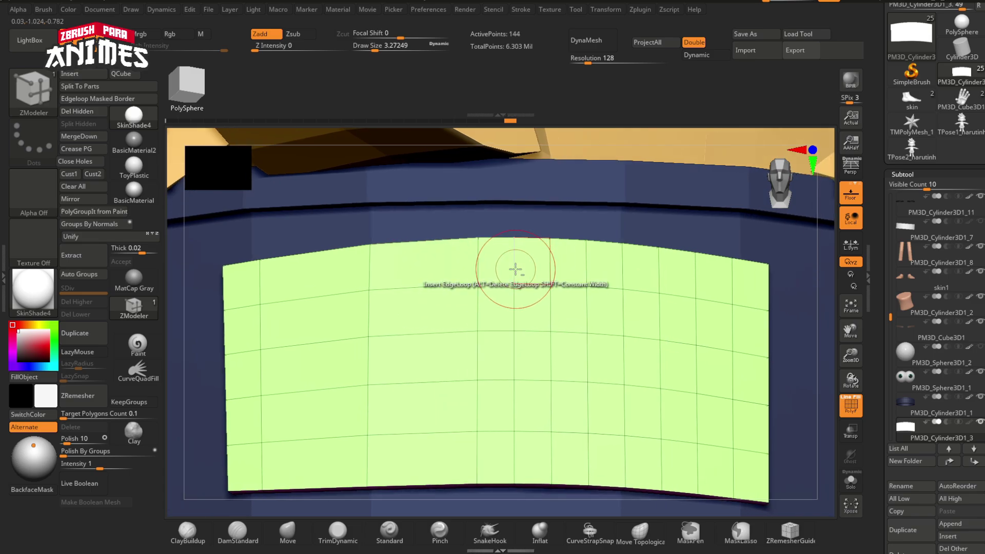
pyautogui.keyDown('alt'); pyautogui.moveTo(567, 309); pyautogui.dragTo(491, 309, button='right'); pyautogui.keyUp('alt')
pyautogui.keyDown('alt'); pyautogui.click(586, 277); pyautogui.keyUp('alt')
pyautogui.keyDown('alt'); pyautogui.click(620, 281); pyautogui.keyUp('alt')
pyautogui.keyDown('ctrl'); pyautogui.moveTo(549, 345); pyautogui.dragTo(543, 277, button='right'); pyautogui.keyUp('ctrl')
pyautogui.moveTo(383, 366)
pyautogui.keyDown('ctrl'); pyautogui.mouseDown(button='right')
pyautogui.moveTo(405, 385)
pyautogui.moveTo(405, 408)
pyautogui.moveTo(395, 328)
pyautogui.mouseUp(button='right'); pyautogui.keyUp('ctrl')
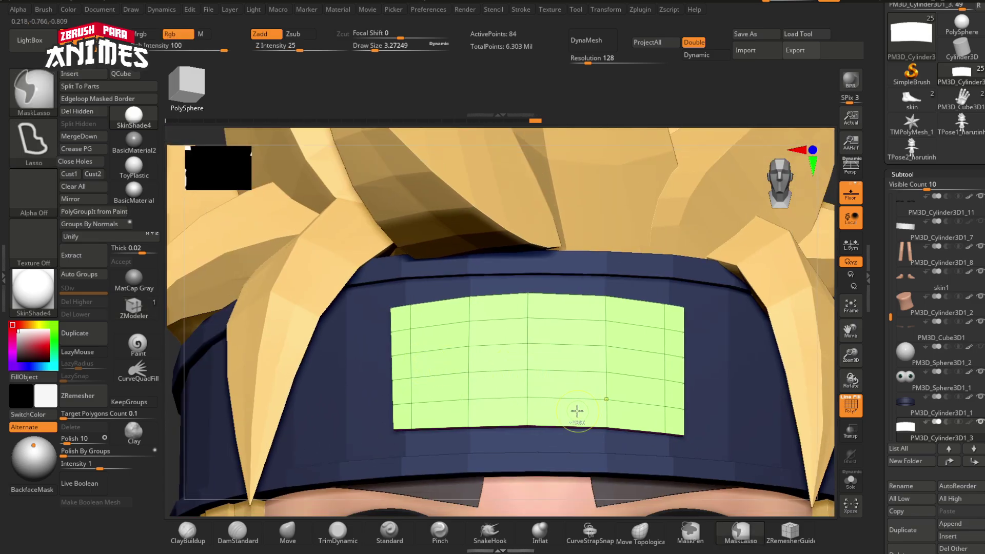
# Mask everything except the plate's center edge loop and shift it sideways into line with the headband's facets
pyautogui.moveTo(577, 411)
pyautogui.mouseDown(button='right')
pyautogui.moveTo(559, 405)
pyautogui.moveTo(528, 431)
pyautogui.mouseUp(button='right')
pyautogui.keyDown('ctrl'); pyautogui.moveTo(522, 436); pyautogui.dragTo(509, 333); pyautogui.keyUp('ctrl')
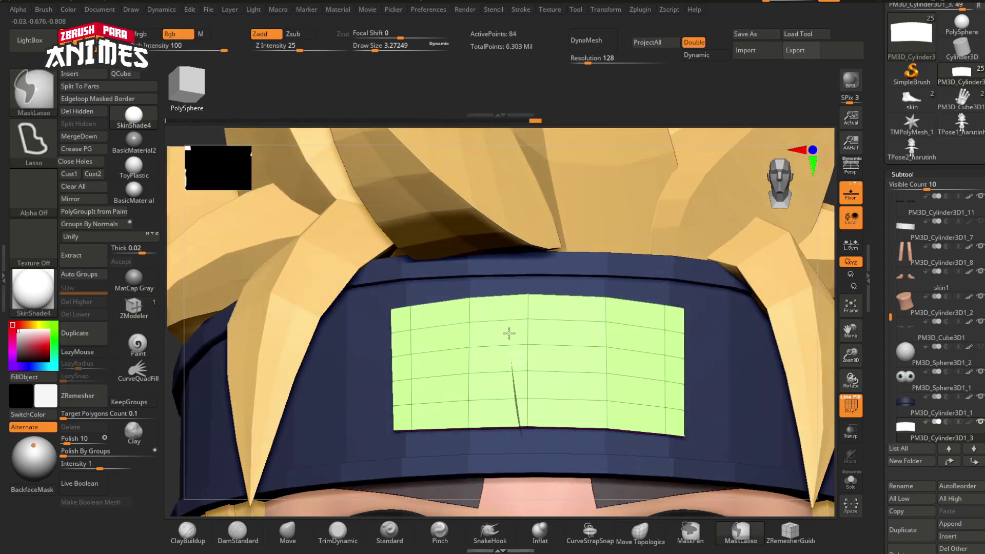
pyautogui.keyDown('ctrl'); pyautogui.click(288, 403); pyautogui.keyUp('ctrl')
pyautogui.keyDown('ctrl'); pyautogui.moveTo(289, 404); pyautogui.dragTo(244, 397, button='right'); pyautogui.keyUp('ctrl')
pyautogui.keyDown('ctrl'); pyautogui.moveTo(324, 402); pyautogui.dragTo(369, 436, button='right'); pyautogui.keyUp('ctrl')
pyautogui.press('w')
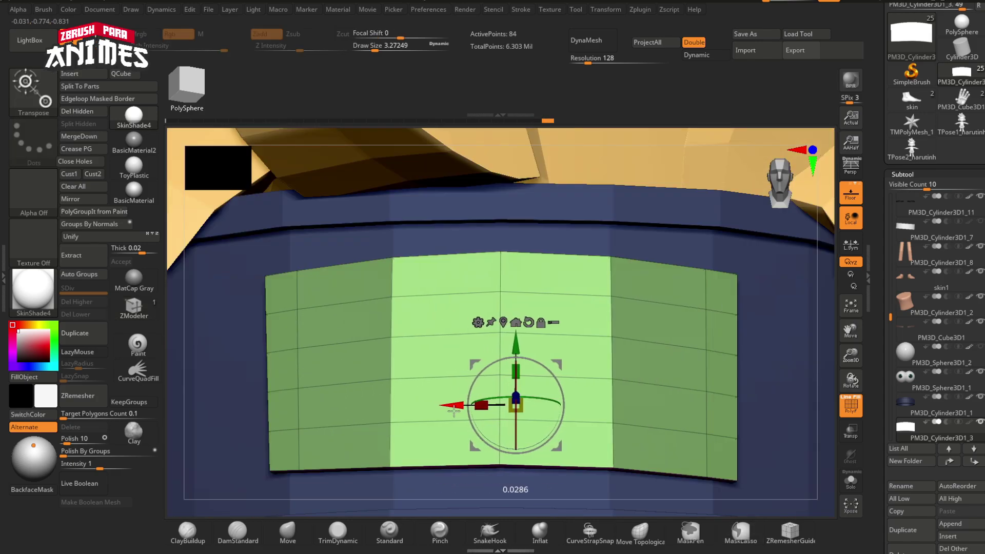
# Clear the plate's mask and delete the narrow vertical edge loops near both ends with ZModeler
pyautogui.press('q')
pyautogui.keyDown('alt'); pyautogui.click(548, 229); pyautogui.keyUp('alt')
pyautogui.keyDown('alt'); pyautogui.click(534, 300); pyautogui.keyUp('alt')
pyautogui.keyDown('alt'); pyautogui.moveTo(377, 355); pyautogui.dragTo(435, 358, button='right'); pyautogui.keyUp('alt')
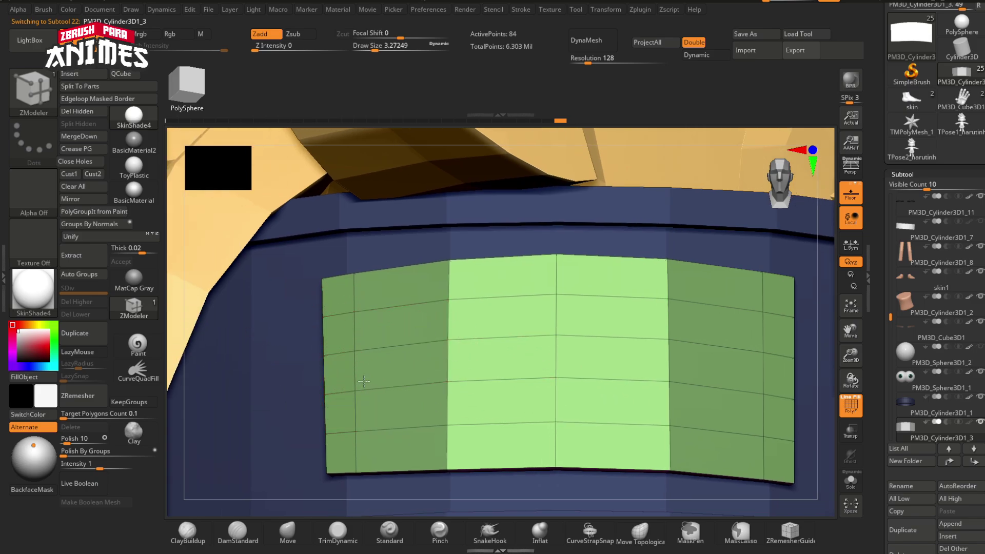
pyautogui.moveTo(364, 381); pyautogui.dragTo(406, 379, button='right')
pyautogui.keyDown('ctrl'); pyautogui.moveTo(406, 379); pyautogui.dragTo(410, 358, button='right'); pyautogui.keyUp('ctrl')
pyautogui.keyDown('ctrl'); pyautogui.moveTo(749, 235); pyautogui.dragTo(762, 257); pyautogui.keyUp('ctrl')
pyautogui.keyDown('ctrl'); pyautogui.moveTo(536, 357); pyautogui.dragTo(570, 394, button='right'); pyautogui.keyUp('ctrl')
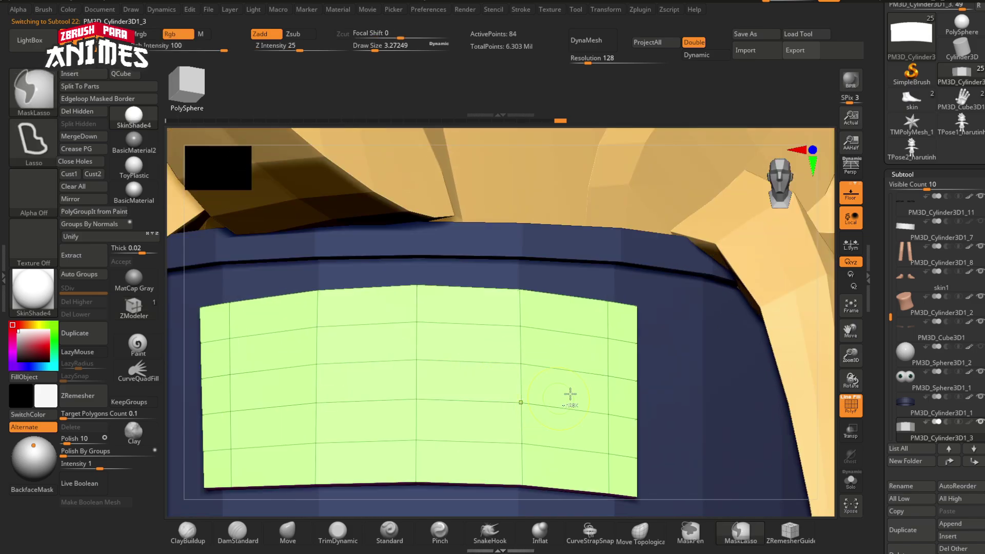
pyautogui.keyDown('alt'); pyautogui.moveTo(601, 355); pyautogui.dragTo(579, 322, button='right'); pyautogui.keyUp('alt')
pyautogui.keyDown('alt'); pyautogui.click(208, 358); pyautogui.keyUp('alt')
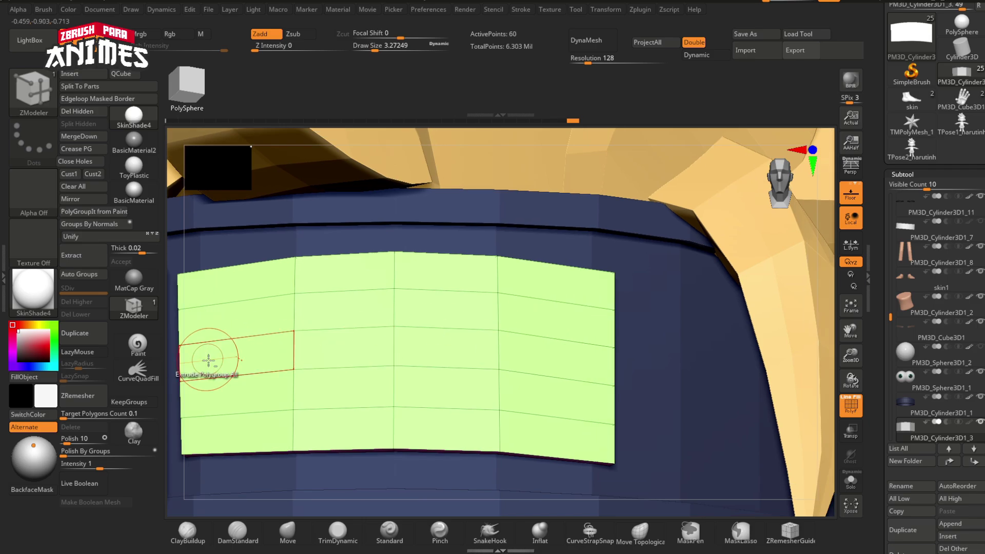
pyautogui.keyDown('alt'); pyautogui.moveTo(462, 400); pyautogui.dragTo(429, 352, button='right'); pyautogui.keyUp('alt')
# Mask all but the plate's right end and move that edge sideways to line up with the headband facet
pyautogui.moveTo(609, 443)
pyautogui.keyDown('ctrl'); pyautogui.mouseDown()
pyautogui.moveTo(546, 254)
pyautogui.moveTo(600, 210)
pyautogui.mouseUp(); pyautogui.keyUp('ctrl')
pyautogui.keyDown('ctrl'); pyautogui.moveTo(631, 267); pyautogui.dragTo(633, 231, button='right'); pyautogui.keyUp('ctrl')
pyautogui.keyDown('ctrl'); pyautogui.click(744, 246); pyautogui.keyUp('ctrl')
pyautogui.press('w')
pyautogui.keyDown('ctrl'); pyautogui.moveTo(495, 313); pyautogui.dragTo(521, 362, button='right'); pyautogui.keyUp('ctrl')
pyautogui.moveTo(506, 329); pyautogui.dragTo(467, 329)
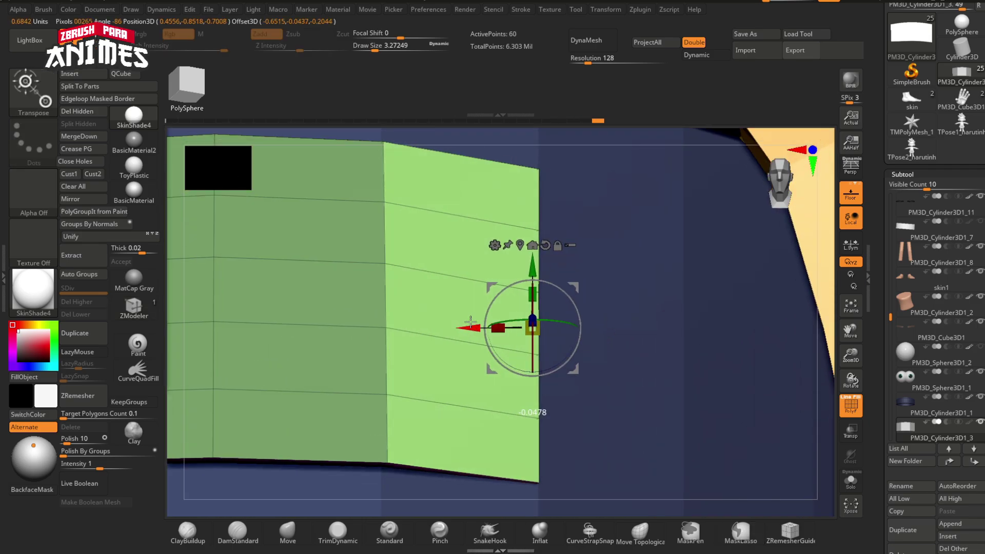
pyautogui.moveTo(470, 354); pyautogui.dragTo(501, 306, button='right')
pyautogui.press('q')
# Mask all but the plate's left end and adjust that edge sideways and in depth to follow the headband
pyautogui.keyDown('ctrl'); pyautogui.moveTo(501, 307); pyautogui.dragTo(505, 241, button='right'); pyautogui.keyUp('ctrl')
pyautogui.keyDown('alt'); pyautogui.moveTo(506, 242); pyautogui.dragTo(770, 247, button='right'); pyautogui.keyUp('alt')
pyautogui.keyDown('ctrl'); pyautogui.moveTo(391, 409); pyautogui.dragTo(405, 446); pyautogui.keyUp('ctrl')
pyautogui.moveTo(382, 406)
pyautogui.keyDown('ctrl'); pyautogui.mouseDown(button='right')
pyautogui.moveTo(374, 358)
pyautogui.moveTo(397, 441)
pyautogui.mouseUp(button='right'); pyautogui.keyUp('ctrl')
pyautogui.keyDown('ctrl'); pyautogui.click(226, 397); pyautogui.keyUp('ctrl')
pyautogui.press('w')
pyautogui.click(619, 294)
pyautogui.moveTo(362, 418); pyautogui.dragTo(393, 418)
pyautogui.moveTo(455, 506)
pyautogui.keyDown('alt'); pyautogui.mouseDown(button='right')
pyautogui.moveTo(462, 431)
pyautogui.moveTo(480, 388)
pyautogui.mouseUp(button='right'); pyautogui.keyUp('alt')
pyautogui.moveTo(446, 320); pyautogui.dragTo(446, 333)
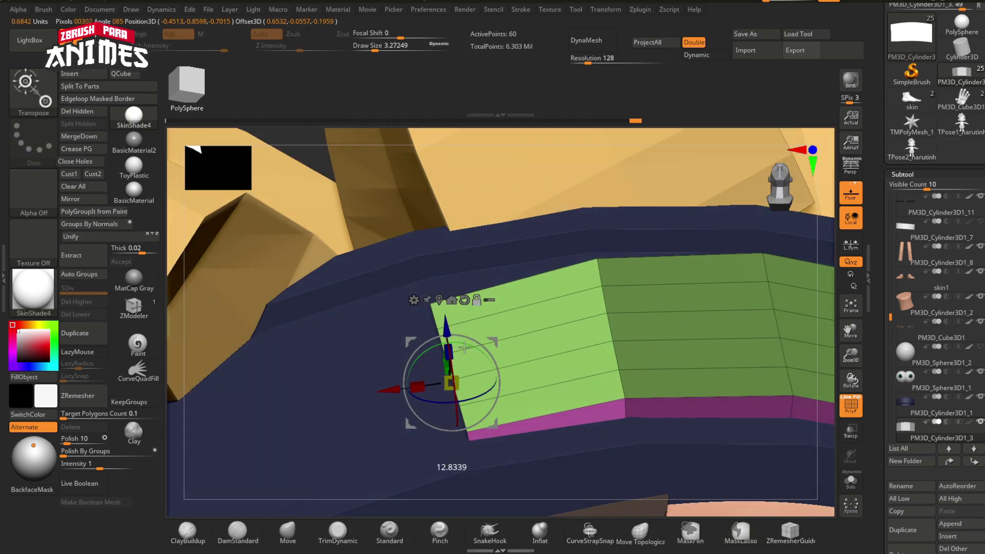
pyautogui.press('q')
# Clear the mask, set the draw size to about 15, and raise the plate's upper corners slightly with the Move brush
pyautogui.keyDown('shift'); pyautogui.moveTo(504, 321); pyautogui.dragTo(506, 308, button='right'); pyautogui.keyUp('shift')
pyautogui.keyDown('ctrl'); pyautogui.moveTo(505, 308); pyautogui.dragTo(492, 246, button='right'); pyautogui.keyUp('ctrl')
pyautogui.keyDown('ctrl'); pyautogui.moveTo(251, 391); pyautogui.dragTo(227, 411); pyautogui.keyUp('ctrl')
pyautogui.press('s')
pyautogui.moveTo(456, 385); pyautogui.dragTo(468, 384)
pyautogui.keyDown('ctrl'); pyautogui.moveTo(468, 384); pyautogui.dragTo(474, 408, button='right'); pyautogui.keyUp('ctrl')
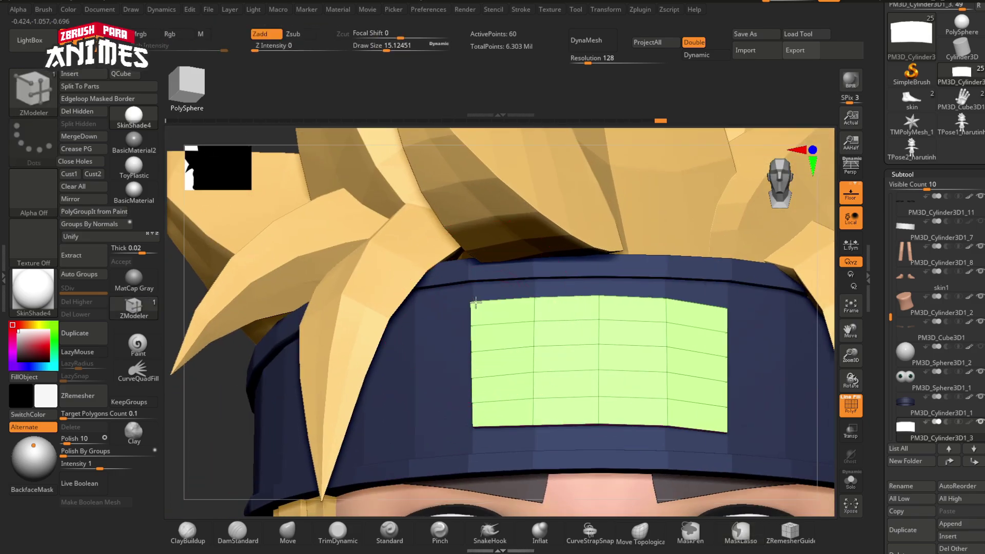
pyautogui.moveTo(472, 362); pyautogui.dragTo(460, 362)
pyautogui.hotkey('ctrl', 'z')
pyautogui.click(287, 533)
pyautogui.moveTo(472, 282); pyautogui.dragTo(472, 276)
pyautogui.moveTo(715, 286); pyautogui.dragTo(715, 283)
pyautogui.keyDown('ctrl'); pyautogui.moveTo(534, 451); pyautogui.dragTo(529, 408, button='right'); pyautogui.keyUp('ctrl')
# Check the plate against the headband and delete its two middle horizontal edge loops with ZModeler
pyautogui.keyDown('alt'); pyautogui.click(513, 404); pyautogui.keyUp('alt')
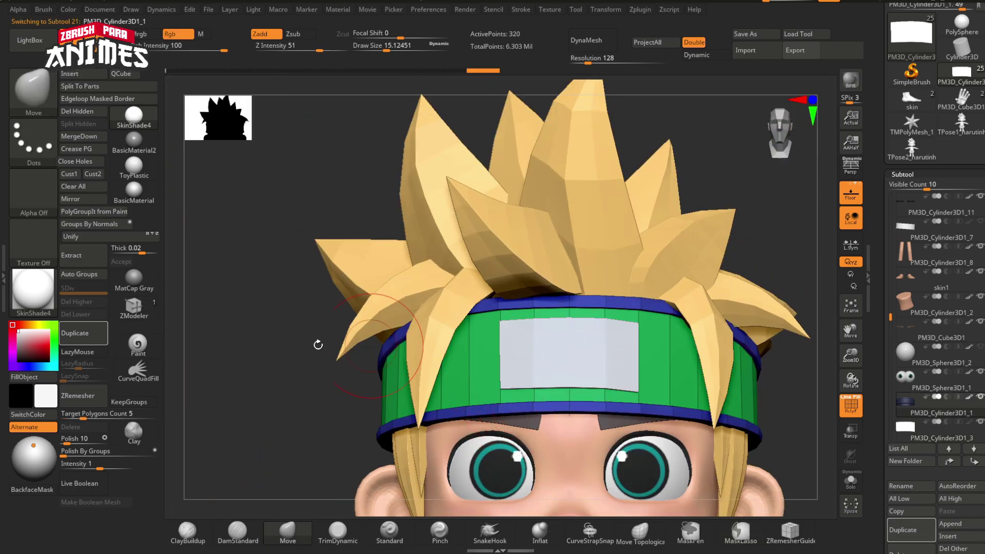
pyautogui.click(134, 308)
pyautogui.keyDown('ctrl'); pyautogui.moveTo(499, 355); pyautogui.dragTo(507, 407, button='right'); pyautogui.keyUp('ctrl')
pyautogui.moveTo(452, 391); pyautogui.dragTo(462, 287, button='right')
pyautogui.moveTo(559, 395)
pyautogui.mouseDown(button='right')
pyautogui.moveTo(505, 398)
pyautogui.moveTo(549, 393)
pyautogui.mouseUp(button='right')
pyautogui.keyDown('ctrl'); pyautogui.moveTo(495, 339); pyautogui.dragTo(470, 375, button='right'); pyautogui.keyUp('ctrl')
pyautogui.keyDown('alt'); pyautogui.click(490, 371); pyautogui.keyUp('alt')
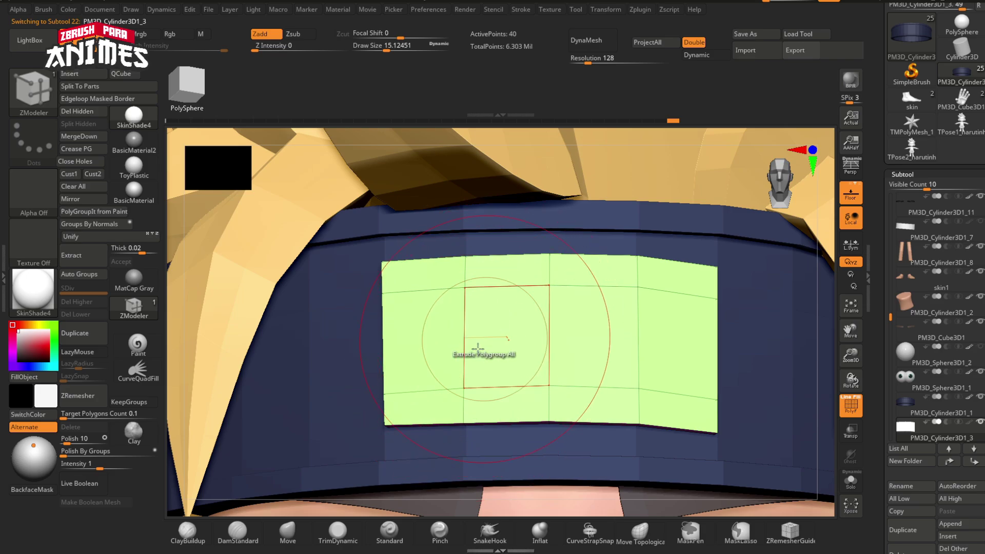
# Mask the plate except its upper inner horizontal edge loop and move that loop to line up with the headband's topology
pyautogui.keyDown('ctrl'); pyautogui.moveTo(387, 302); pyautogui.dragTo(380, 285, button='right'); pyautogui.keyUp('ctrl')
pyautogui.moveTo(375, 281)
pyautogui.keyDown('ctrl'); pyautogui.mouseDown()
pyautogui.moveTo(662, 282)
pyautogui.moveTo(379, 394)
pyautogui.mouseUp(); pyautogui.keyUp('ctrl')
pyautogui.keyDown('ctrl'); pyautogui.moveTo(383, 390); pyautogui.dragTo(287, 355, button='right'); pyautogui.keyUp('ctrl')
pyautogui.press('w')
pyautogui.moveTo(377, 285)
pyautogui.keyDown('alt'); pyautogui.mouseDown(button='right')
pyautogui.moveTo(511, 262)
pyautogui.moveTo(508, 287)
pyautogui.moveTo(452, 336)
pyautogui.mouseUp(button='right'); pyautogui.keyUp('alt')
pyautogui.keyDown('alt'); pyautogui.click(405, 344); pyautogui.keyUp('alt')
pyautogui.keyDown('alt'); pyautogui.click(544, 352); pyautogui.keyUp('alt')
pyautogui.keyDown('alt'); pyautogui.click(426, 349); pyautogui.keyUp('alt')
pyautogui.keyDown('alt'); pyautogui.click(562, 351); pyautogui.keyUp('alt')
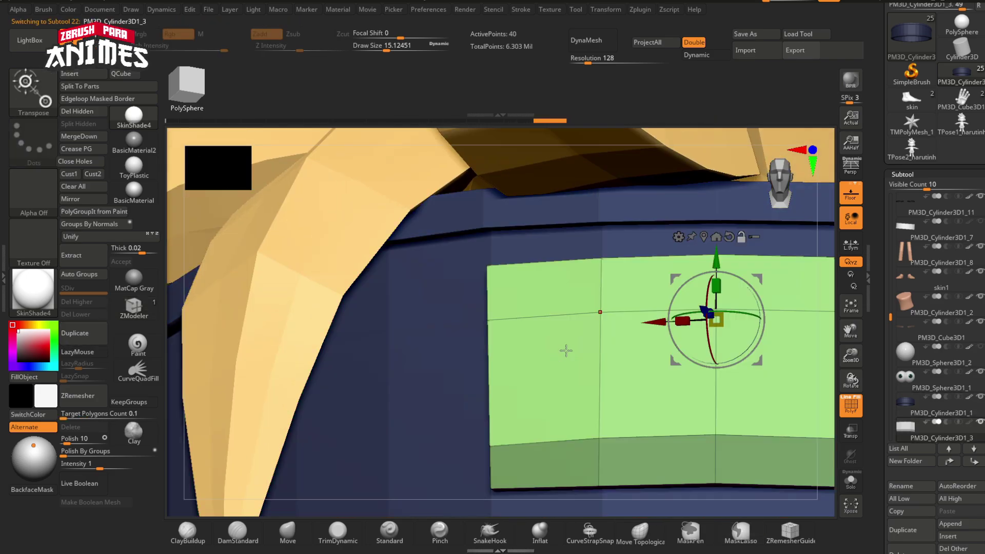
pyautogui.keyDown('ctrl'); pyautogui.moveTo(566, 351); pyautogui.dragTo(493, 267, button='right'); pyautogui.keyUp('ctrl')
pyautogui.keyDown('ctrl'); pyautogui.moveTo(246, 404); pyautogui.dragTo(249, 436, button='right'); pyautogui.keyUp('ctrl')
pyautogui.keyDown('ctrl'); pyautogui.moveTo(226, 369); pyautogui.dragTo(252, 395); pyautogui.keyUp('ctrl')
# Mask around the plate's lower inner horizontal edge loop and move it to match the headband's edges, comparing both subtools
pyautogui.press('q')
pyautogui.moveTo(457, 322)
pyautogui.keyDown('ctrl'); pyautogui.mouseDown()
pyautogui.moveTo(718, 326)
pyautogui.moveTo(456, 374)
pyautogui.mouseUp(); pyautogui.keyUp('ctrl')
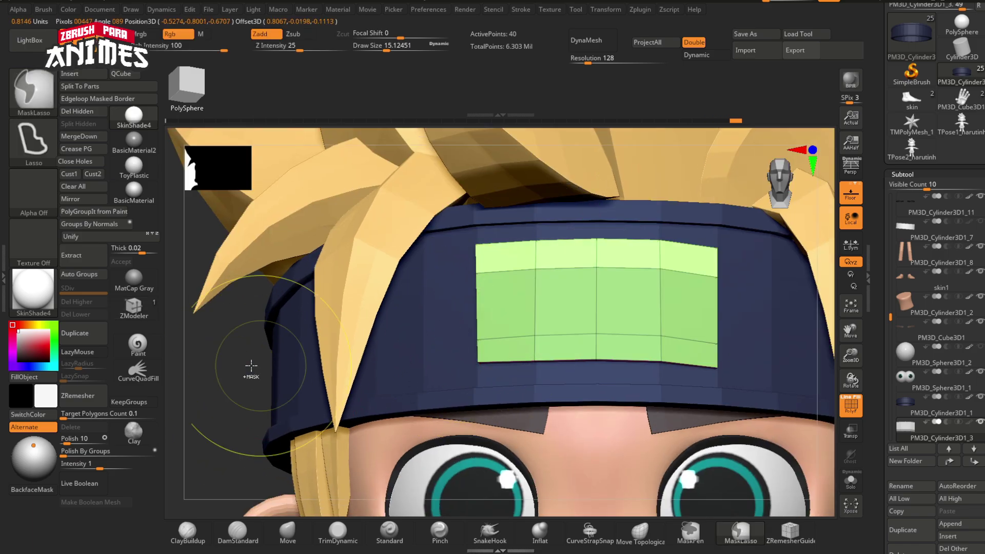
pyautogui.press('w')
pyautogui.keyDown('ctrl'); pyautogui.moveTo(482, 308); pyautogui.dragTo(477, 345, button='right'); pyautogui.keyUp('ctrl')
pyautogui.keyDown('alt'); pyautogui.click(564, 348); pyautogui.keyUp('alt')
pyautogui.keyDown('alt'); pyautogui.click(423, 359); pyautogui.keyUp('alt')
pyautogui.keyDown('alt'); pyautogui.click(564, 349); pyautogui.keyUp('alt')
pyautogui.keyDown('alt'); pyautogui.click(436, 349); pyautogui.keyUp('alt')
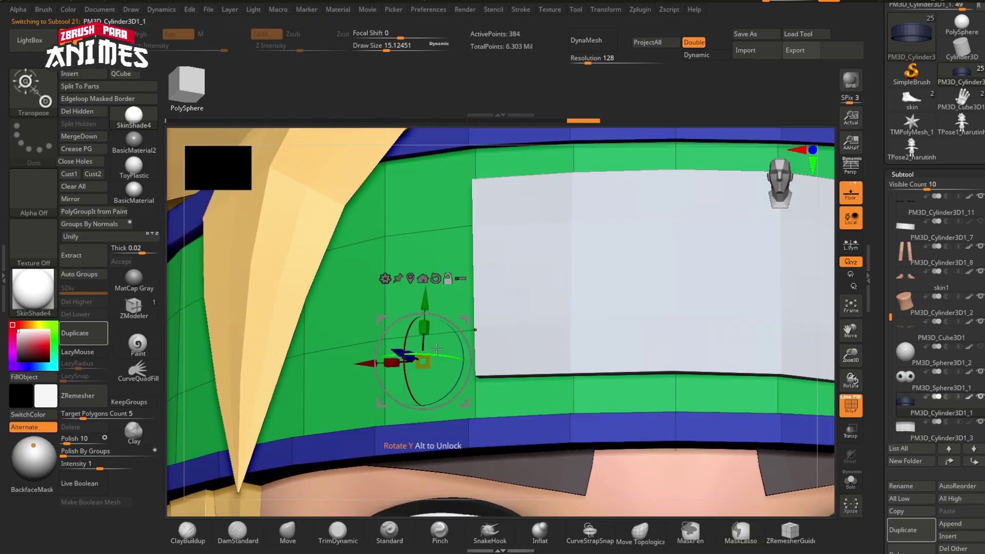
pyautogui.keyDown('alt'); pyautogui.click(559, 338); pyautogui.keyUp('alt')
pyautogui.keyDown('alt'); pyautogui.click(436, 333); pyautogui.keyUp('alt')
pyautogui.keyDown('alt'); pyautogui.click(544, 256); pyautogui.keyUp('alt')
pyautogui.keyDown('ctrl'); pyautogui.moveTo(533, 254); pyautogui.dragTo(492, 180, button='right'); pyautogui.keyUp('ctrl')
pyautogui.press('q')
pyautogui.keyDown('ctrl'); pyautogui.moveTo(559, 382); pyautogui.dragTo(568, 441, button='right'); pyautogui.keyUp('ctrl')
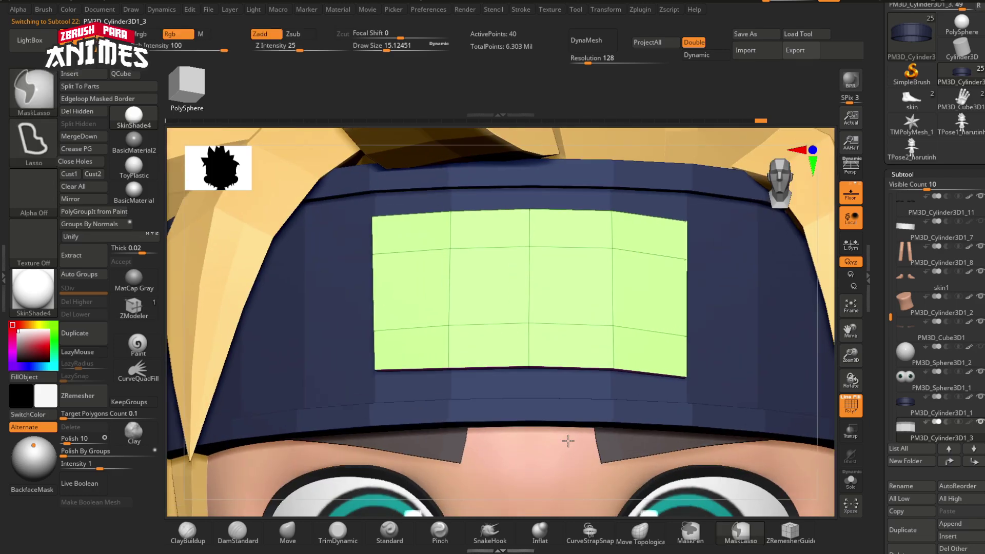
# Inspect the headband plate's mesh from the front and side with the wireframe display off and on
pyautogui.click(709, 58)
pyautogui.click(709, 57)
pyautogui.moveTo(544, 277); pyautogui.dragTo(505, 252, button='right')
pyautogui.hotkey('shift', 'f')
pyautogui.keyDown('ctrl'); pyautogui.moveTo(505, 308); pyautogui.dragTo(501, 403, button='right'); pyautogui.keyUp('ctrl')
pyautogui.hotkey('shift', 'f')
pyautogui.moveTo(464, 370)
pyautogui.mouseDown(button='right')
pyautogui.moveTo(476, 369)
pyautogui.moveTo(361, 338)
pyautogui.mouseUp(button='right')
# Set the draw size to about 6.3, try a ZModeler action on the plate's lower corner, and undo it
pyautogui.press('s')
pyautogui.moveTo(403, 370); pyautogui.dragTo(392, 369)
pyautogui.moveTo(392, 359); pyautogui.dragTo(451, 324, button='right')
pyautogui.keyDown('ctrl'); pyautogui.moveTo(452, 323); pyautogui.dragTo(447, 380, button='right'); pyautogui.keyUp('ctrl')
pyautogui.click(128, 319)
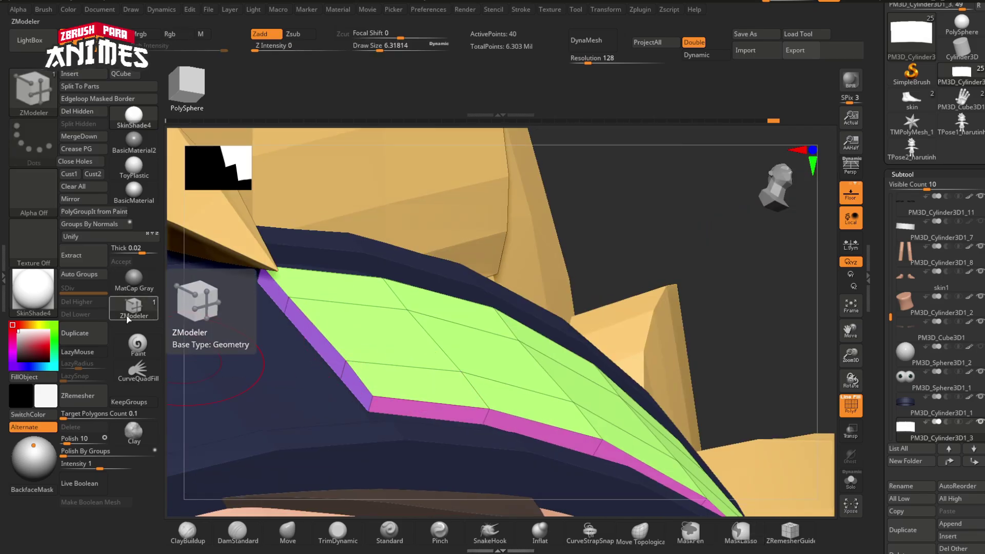
pyautogui.keyDown('ctrl'); pyautogui.moveTo(382, 359); pyautogui.dragTo(377, 391, button='right'); pyautogui.keyUp('ctrl')
pyautogui.press('space')
pyautogui.click(295, 224)
pyautogui.moveTo(373, 398); pyautogui.dragTo(363, 384)
pyautogui.hotkey('ctrl', 'z')
pyautogui.keyDown('ctrl'); pyautogui.moveTo(363, 384); pyautogui.dragTo(369, 328, button='right'); pyautogui.keyUp('ctrl')
pyautogui.keyDown('shift'); pyautogui.moveTo(307, 359); pyautogui.dragTo(378, 366, button='right'); pyautogui.keyUp('shift')
# Examine the full character, then select the dark undershirt and display its wireframe close up
pyautogui.hotkey('shift', 'f')
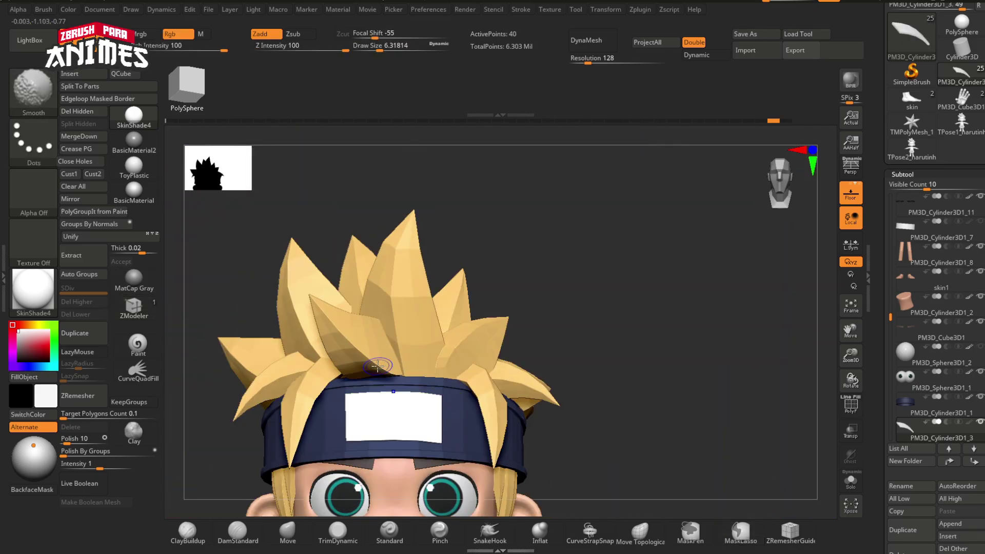
pyautogui.press('f')
pyautogui.moveTo(939, 205)
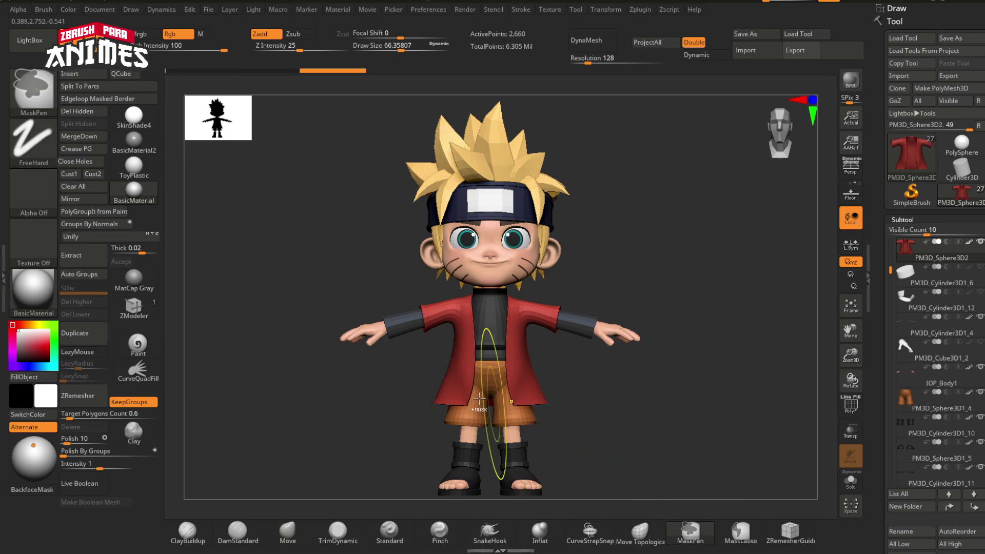
pyautogui.keyDown('ctrl'); pyautogui.moveTo(468, 396); pyautogui.dragTo(508, 422, button='right'); pyautogui.keyUp('ctrl')
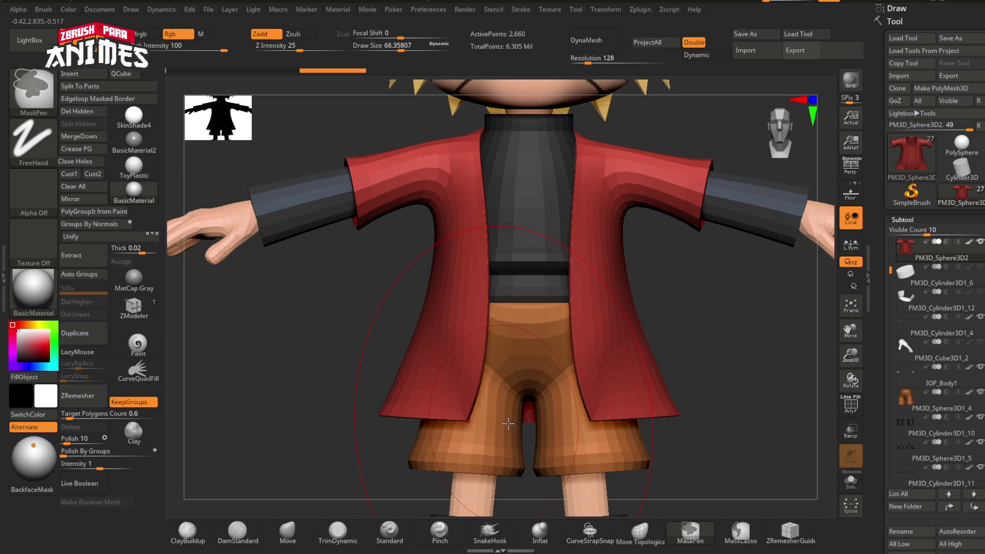
pyautogui.keyDown('alt'); pyautogui.click(546, 274); pyautogui.keyUp('alt')
pyautogui.hotkey('shift', 'f')
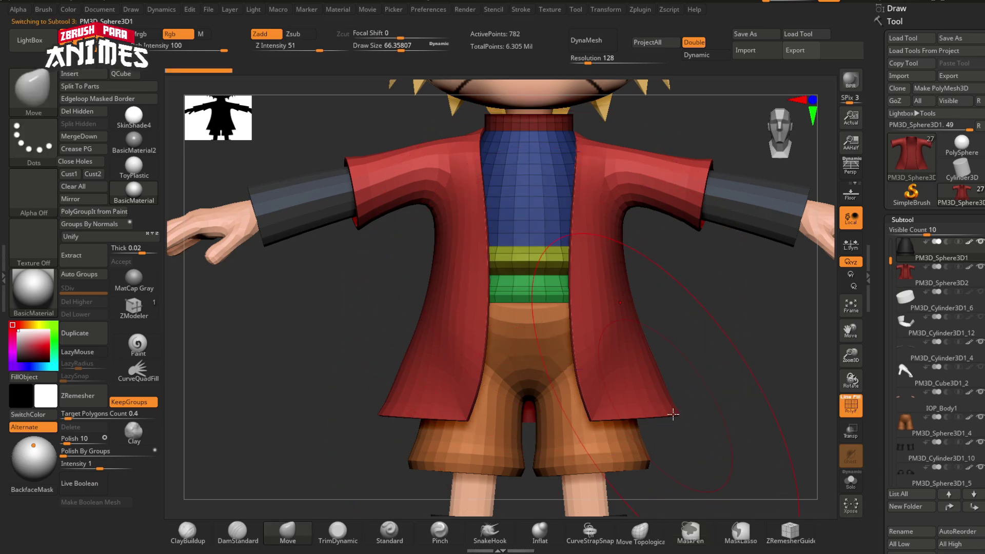
pyautogui.scroll(4, 638, 401)
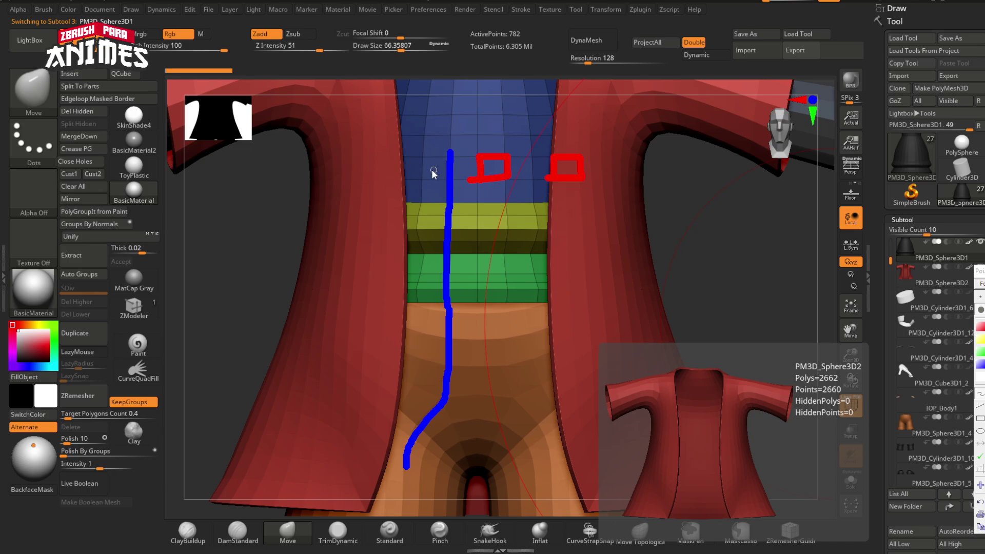
# Clear the screen annotations and compare the chest topology of the undershirt and red coat by alternating the active subtool
pyautogui.click(981, 284)
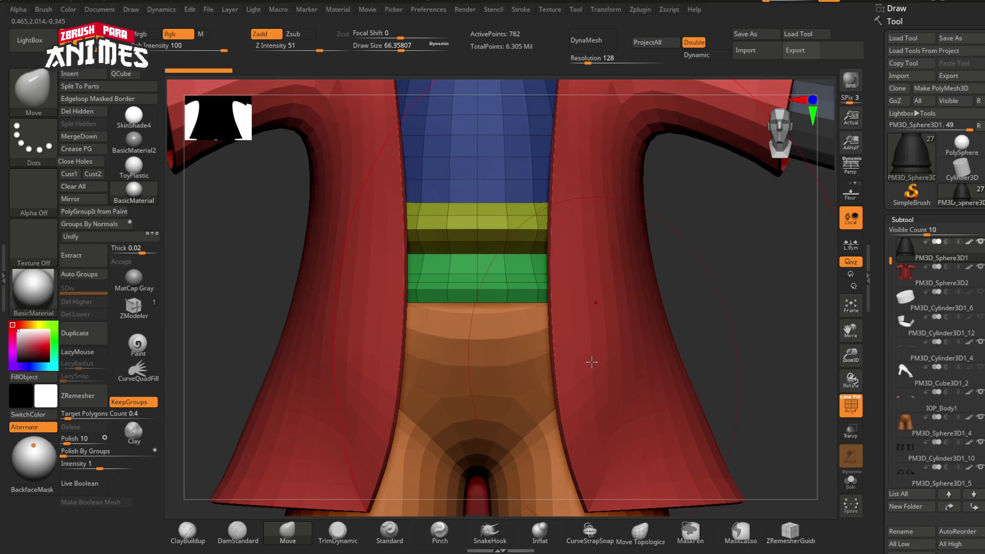
pyautogui.keyDown('alt'); pyautogui.moveTo(481, 203); pyautogui.dragTo(552, 325, button='right'); pyautogui.keyUp('alt')
pyautogui.keyDown('alt'); pyautogui.moveTo(529, 214); pyautogui.dragTo(538, 310, button='right'); pyautogui.keyUp('alt')
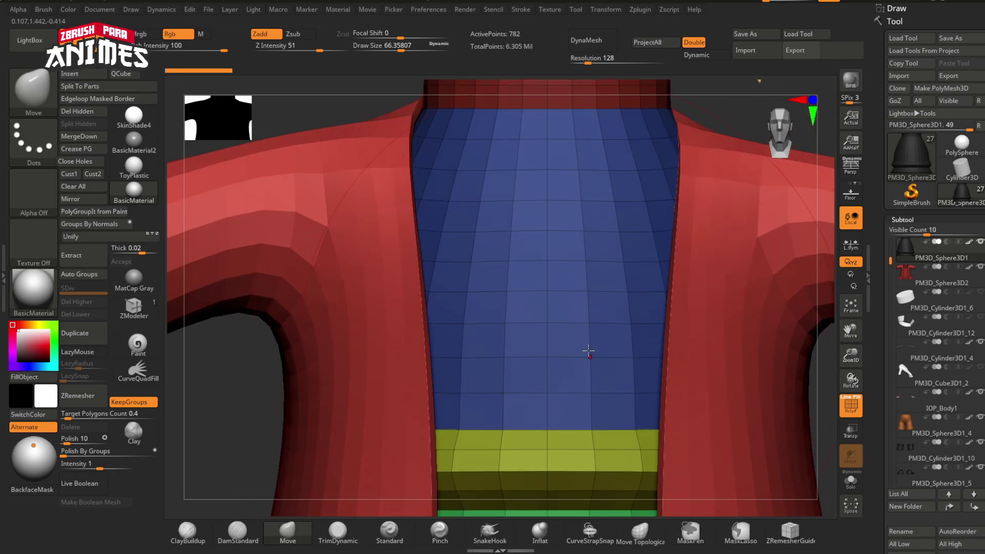
pyautogui.keyDown('alt'); pyautogui.moveTo(600, 354); pyautogui.dragTo(509, 325, button='right'); pyautogui.keyUp('alt')
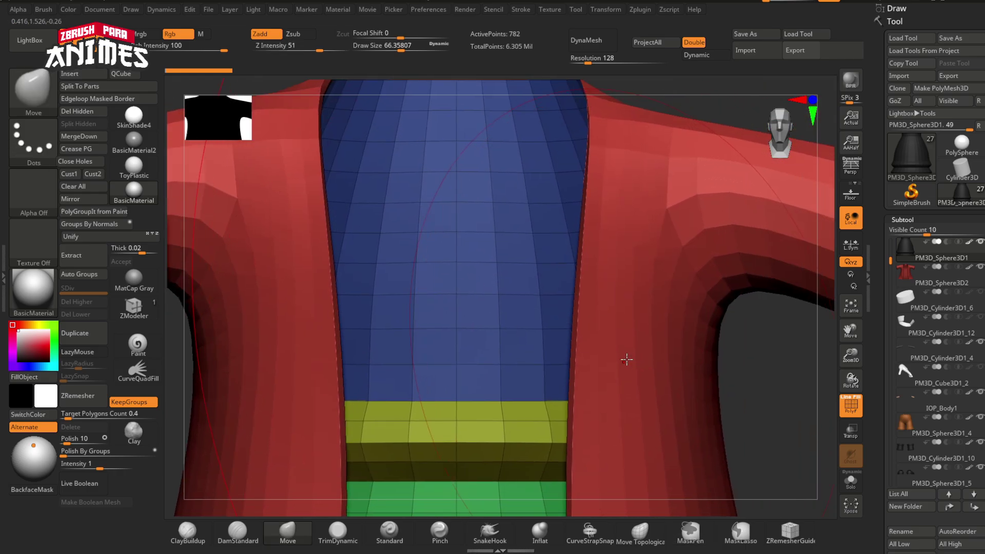
pyautogui.keyDown('alt'); pyautogui.click(627, 360); pyautogui.keyUp('alt')
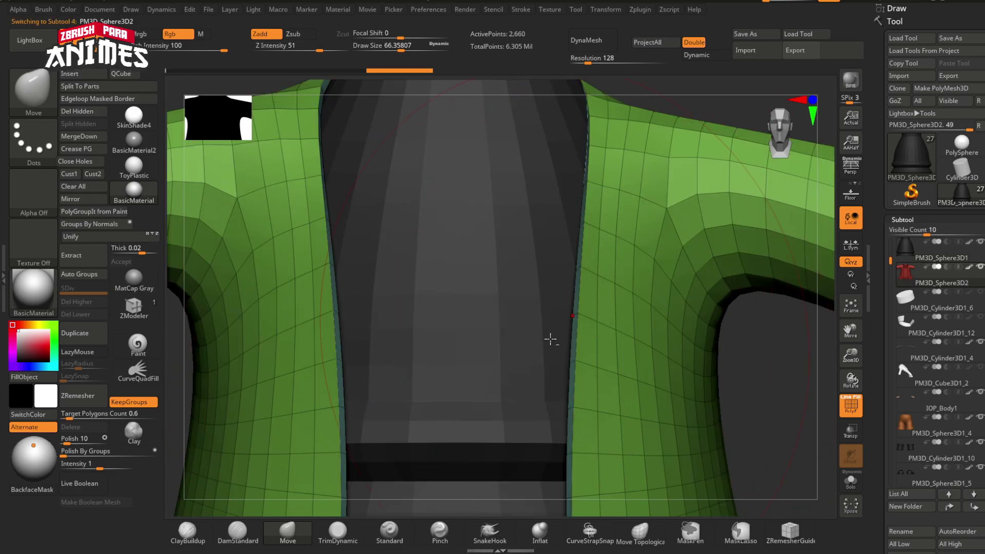
pyautogui.keyDown('alt'); pyautogui.click(550, 340); pyautogui.keyUp('alt')
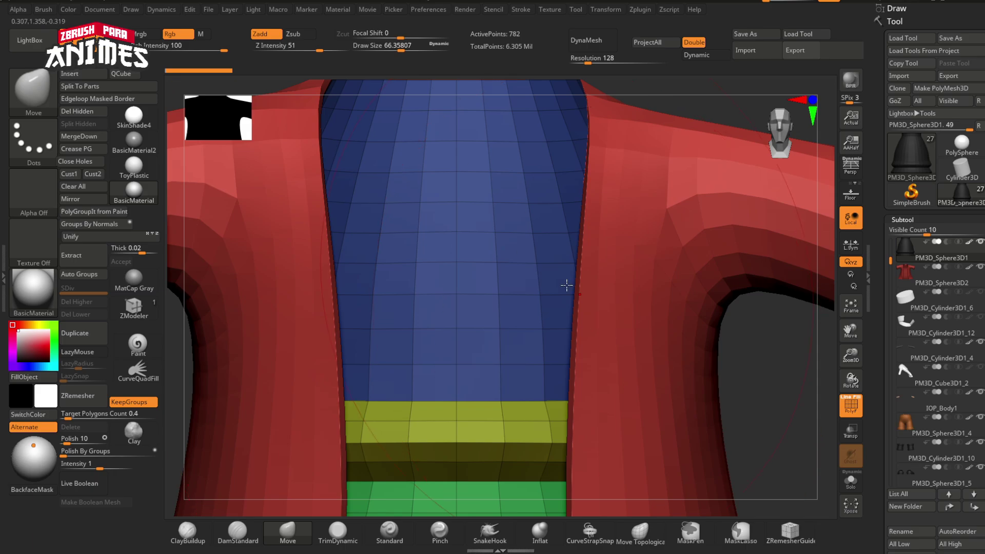
pyautogui.keyDown('alt'); pyautogui.click(668, 425); pyautogui.keyUp('alt')
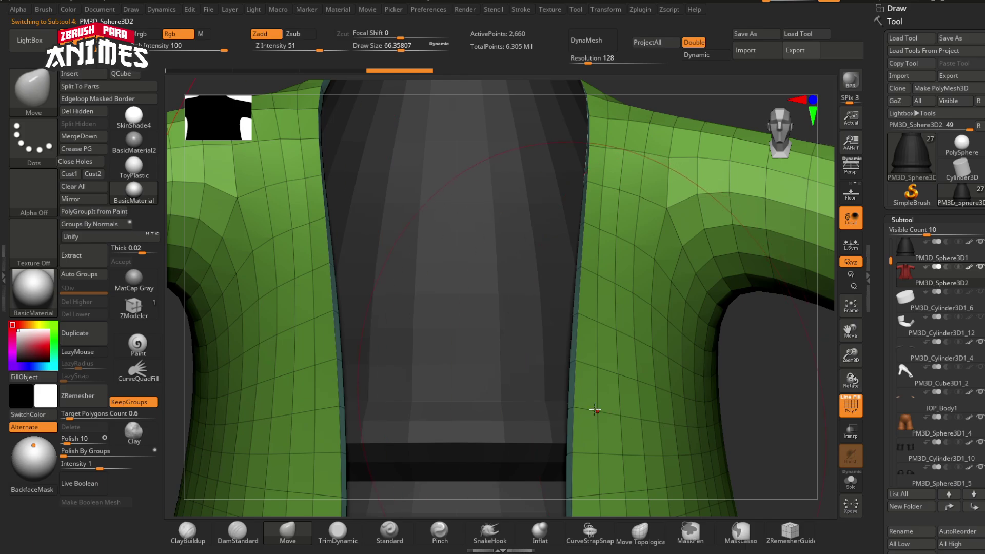
pyautogui.keyDown('alt'); pyautogui.click(478, 373); pyautogui.keyUp('alt')
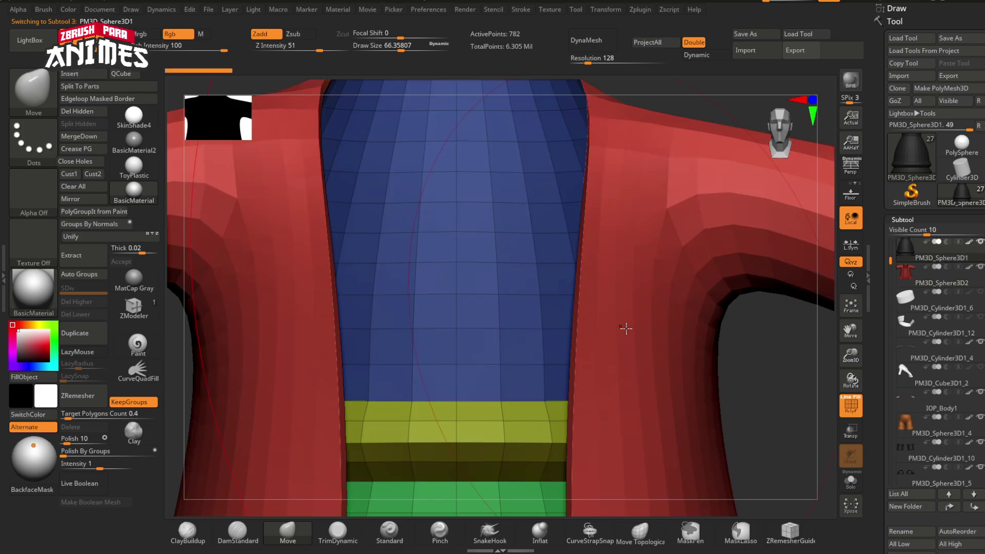
# Examine how the shorts' waist edges align with the undershirt's lower edges, switching between the two subtools
pyautogui.keyDown('alt'); pyautogui.moveTo(642, 482); pyautogui.dragTo(672, 195, button='right'); pyautogui.keyUp('alt')
pyautogui.keyDown('alt'); pyautogui.click(523, 331); pyautogui.keyUp('alt')
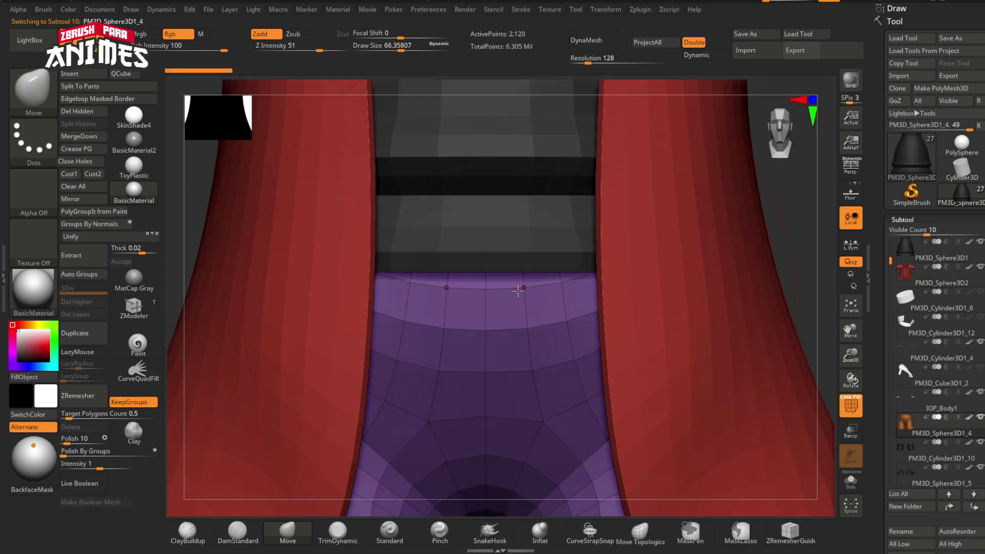
pyautogui.keyDown('alt'); pyautogui.click(523, 252); pyautogui.keyUp('alt')
pyautogui.keyDown('ctrl'); pyautogui.moveTo(491, 251); pyautogui.dragTo(497, 169, button='right'); pyautogui.keyUp('ctrl')
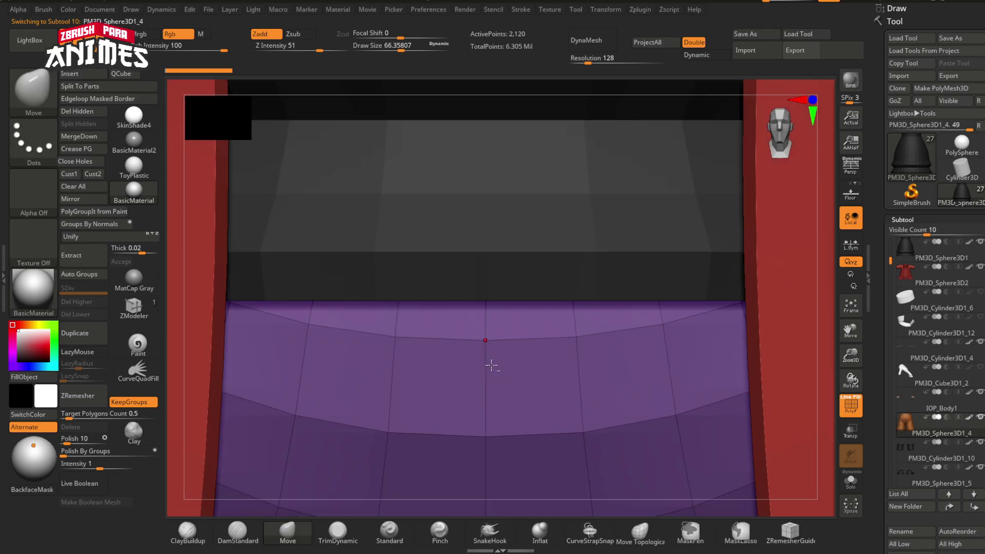
pyautogui.keyDown('alt'); pyautogui.click(489, 362); pyautogui.keyUp('alt')
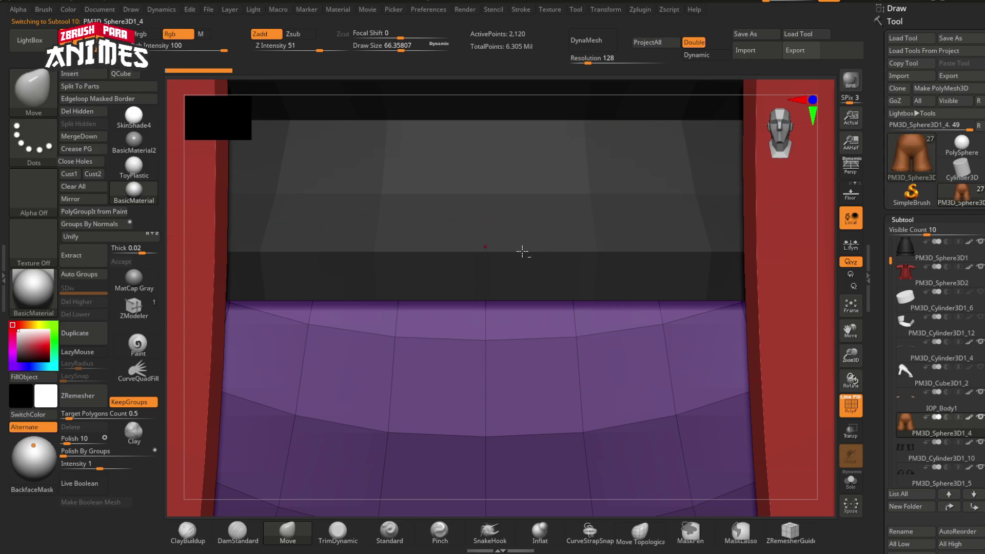
pyautogui.moveTo(583, 337)
pyautogui.keyDown('ctrl'); pyautogui.mouseDown(button='right')
pyautogui.moveTo(590, 305)
pyautogui.moveTo(569, 236)
pyautogui.mouseUp(button='right'); pyautogui.keyUp('ctrl')
pyautogui.keyDown('ctrl'); pyautogui.moveTo(702, 346); pyautogui.dragTo(678, 270, button='right'); pyautogui.keyUp('ctrl')
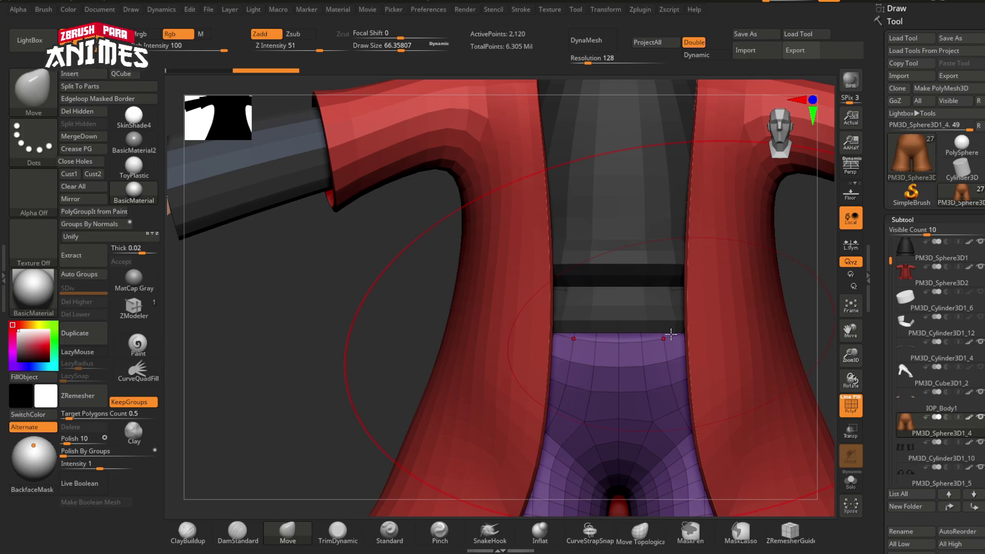
# Select the legs subtool and examine its wireframe where the leg meets the shorts' hem
pyautogui.keyDown('ctrl'); pyautogui.moveTo(684, 370); pyautogui.dragTo(587, 329, button='right'); pyautogui.keyUp('ctrl')
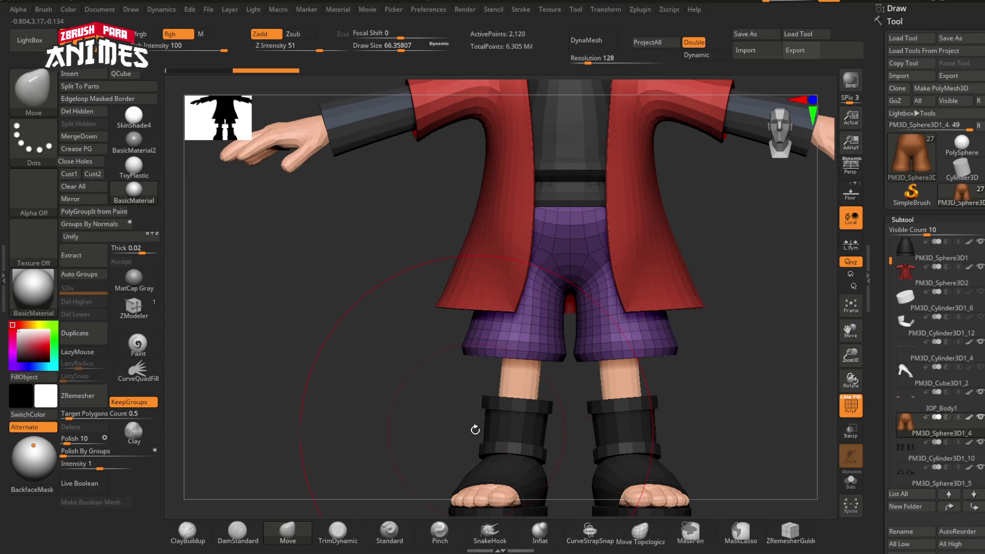
pyautogui.keyDown('ctrl'); pyautogui.moveTo(515, 365); pyautogui.dragTo(547, 497, button='right'); pyautogui.keyUp('ctrl')
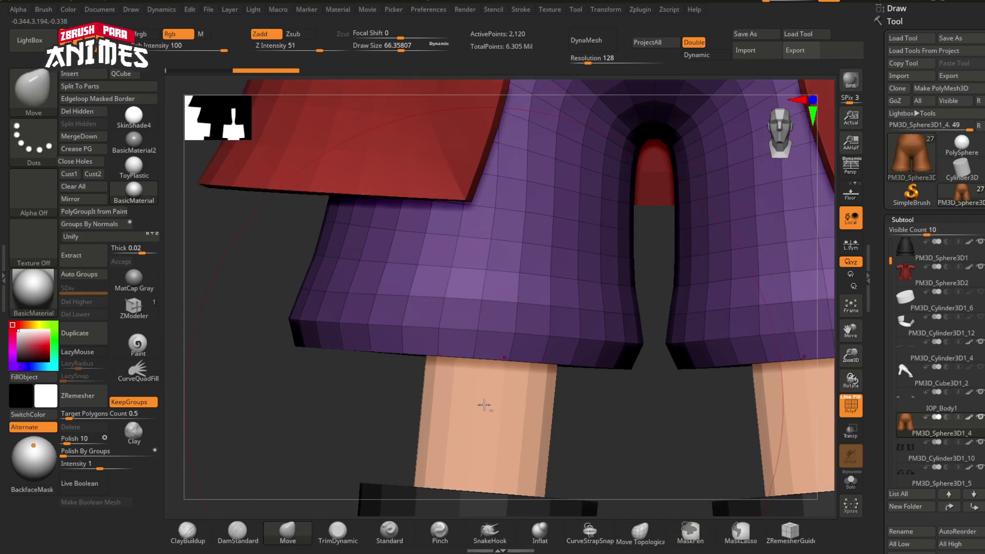
pyautogui.keyDown('alt'); pyautogui.click(495, 411); pyautogui.keyUp('alt')
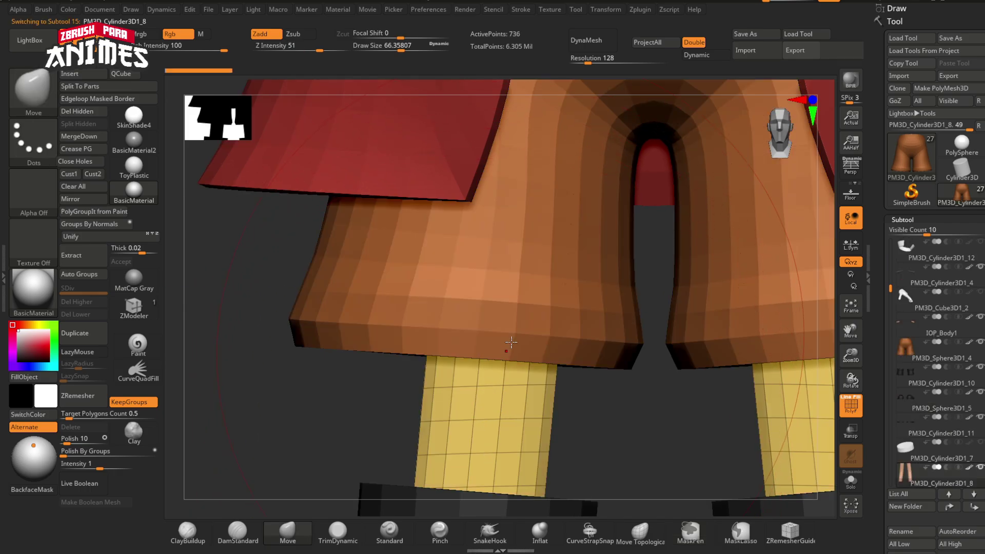
pyautogui.keyDown('ctrl'); pyautogui.moveTo(497, 386); pyautogui.dragTo(865, 303, button='right'); pyautogui.keyUp('ctrl')
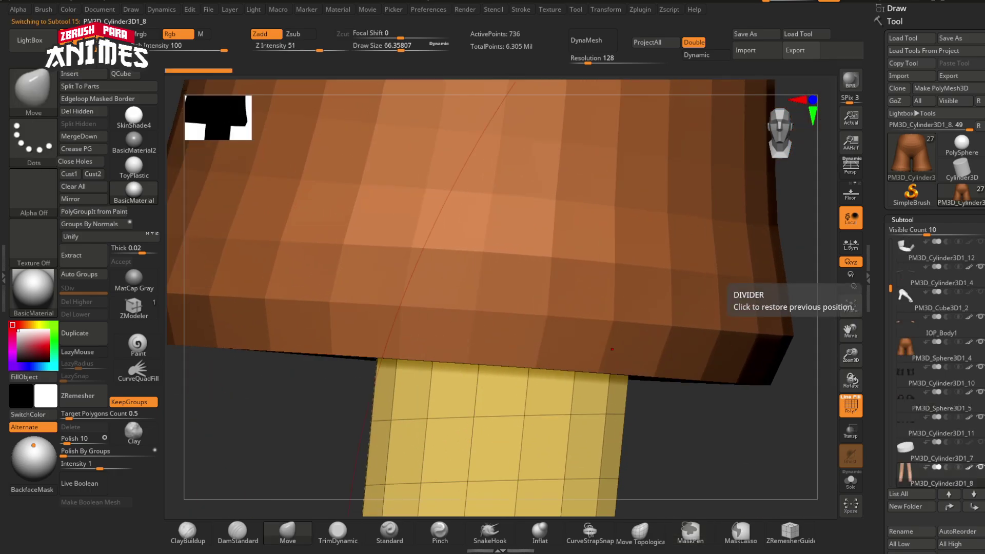
# Mark the edge lines of the shorts and leg with red annotation strokes, then review the character without the wireframe
pyautogui.press('F9')
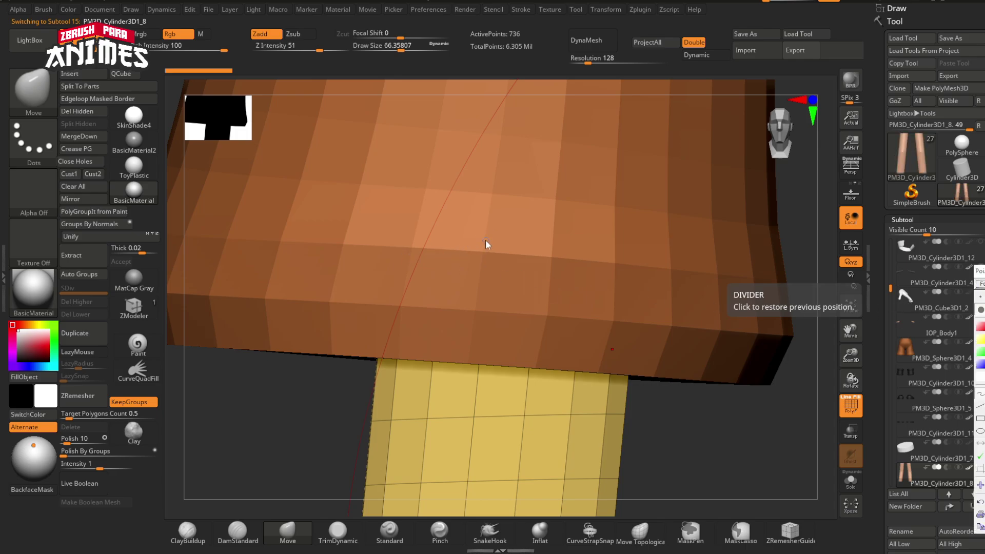
pyautogui.moveTo(485, 239); pyautogui.dragTo(470, 364)
pyautogui.moveTo(556, 266); pyautogui.dragTo(521, 461)
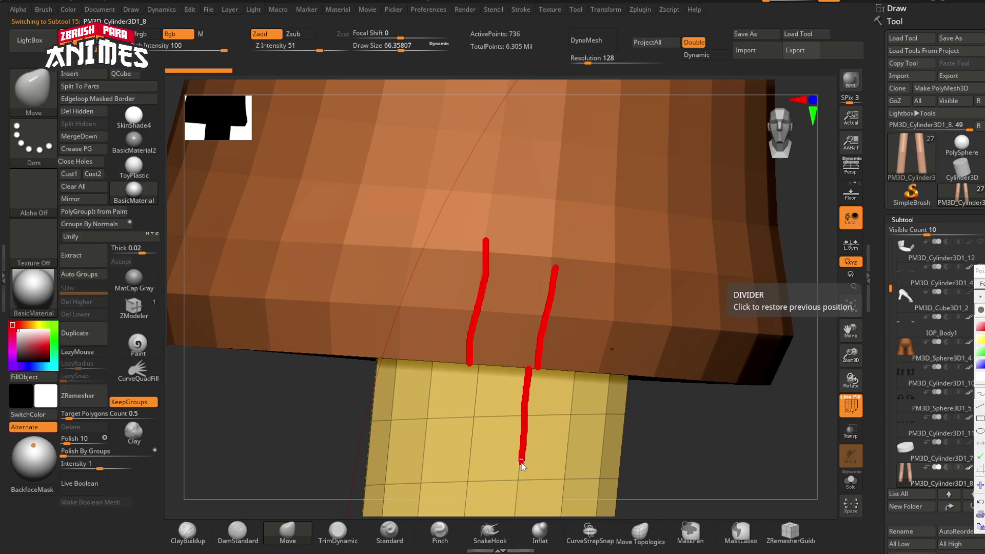
pyautogui.moveTo(478, 355); pyautogui.dragTo(465, 475)
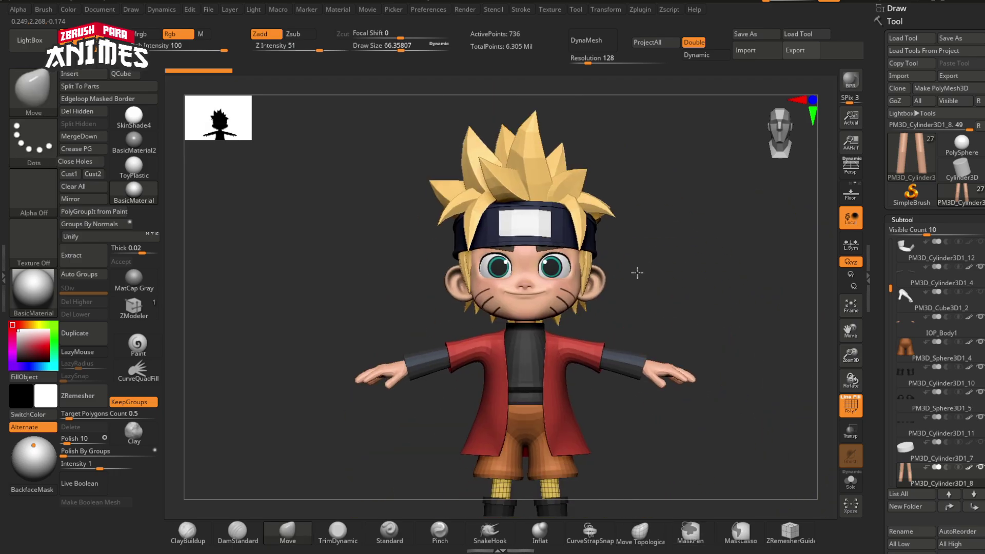
pyautogui.hotkey('shift', 'f')
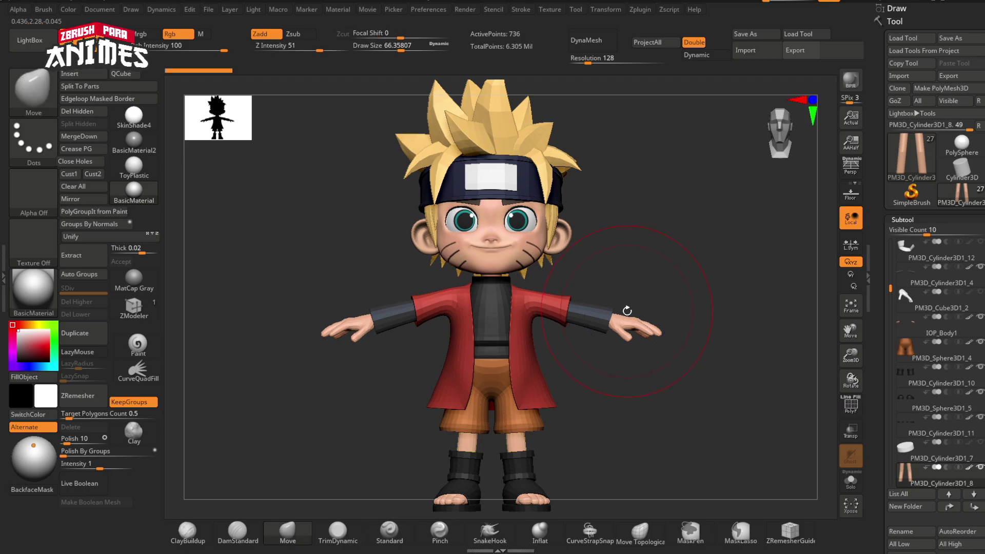